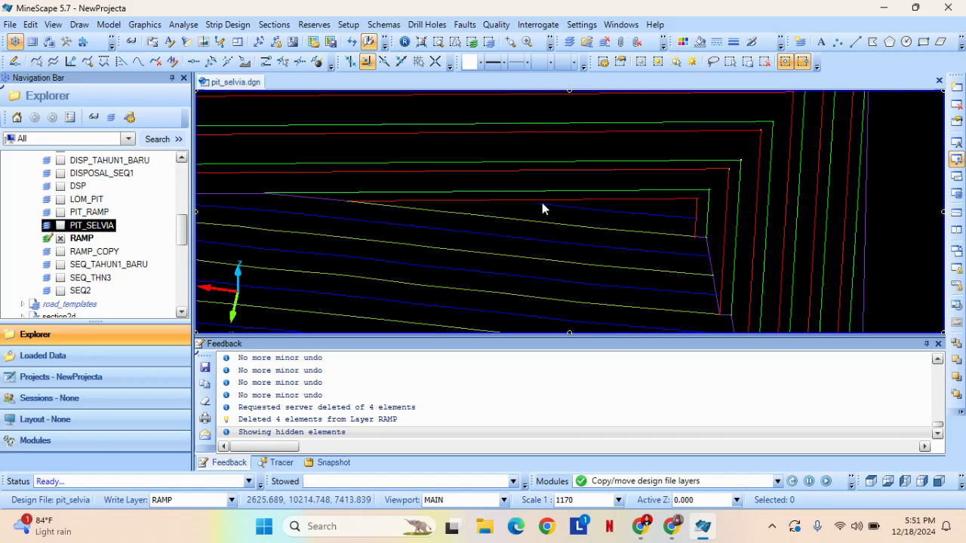
# Examine the pit corner where the innermost red and green bench lines meet the blue and yellow lines.
pyautogui.moveTo(536, 180); pyautogui.dragTo(472, 220, button='middle')
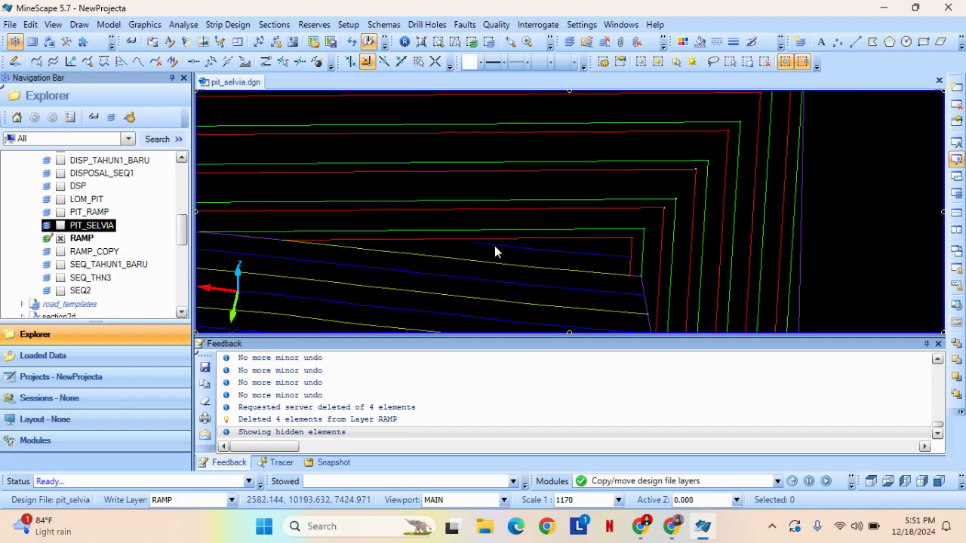
pyautogui.moveTo(478, 190); pyautogui.dragTo(397, 209, button='middle')
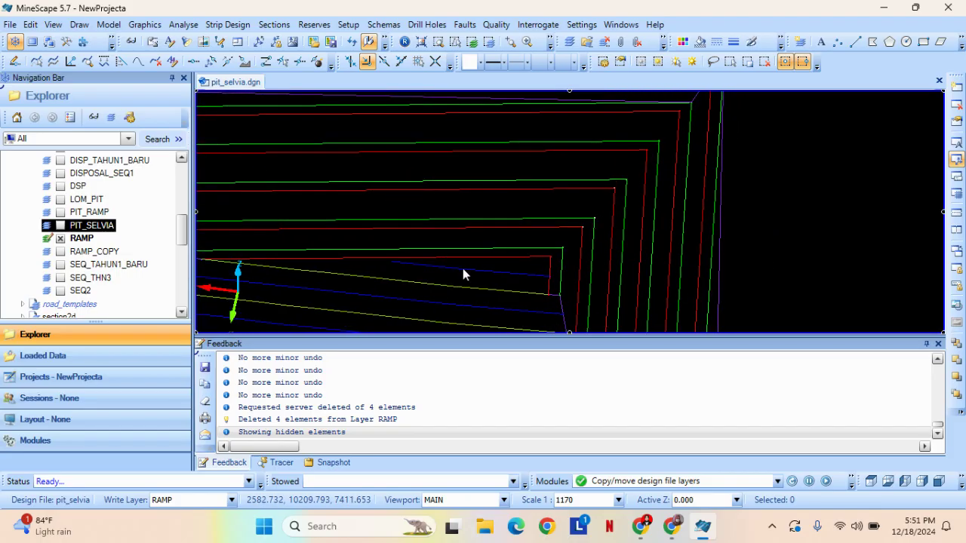
pyautogui.moveTo(463, 271); pyautogui.dragTo(512, 224, button='middle')
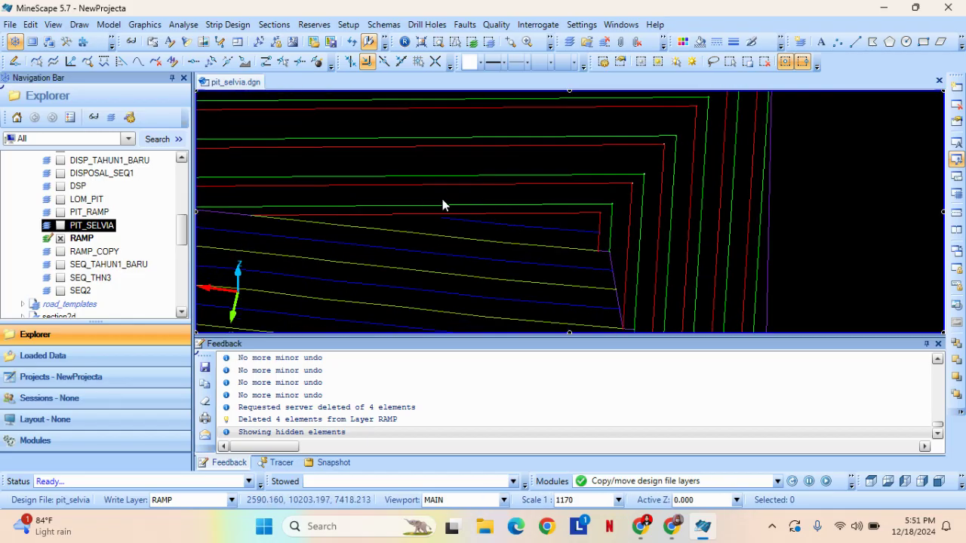
pyautogui.scroll(-3, 541, 209)
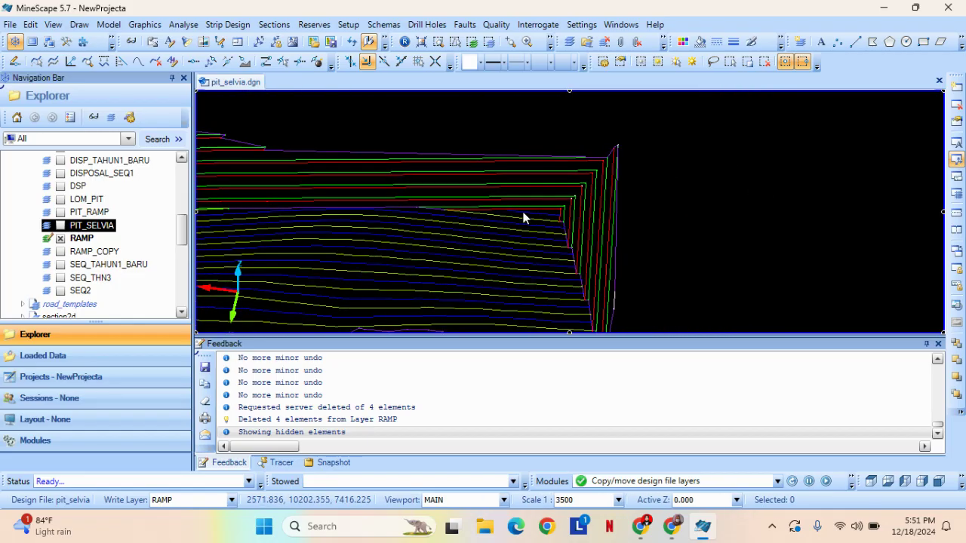
pyautogui.moveTo(424, 233)
pyautogui.mouseDown(button='middle')
pyautogui.moveTo(759, 226)
pyautogui.moveTo(527, 231)
pyautogui.mouseUp(button='middle')
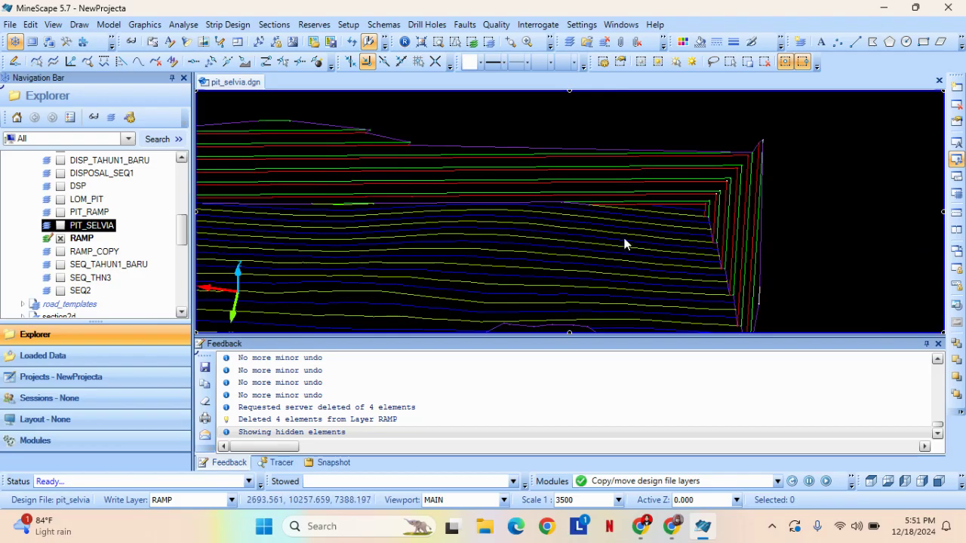
pyautogui.scroll(3, 445, 231)
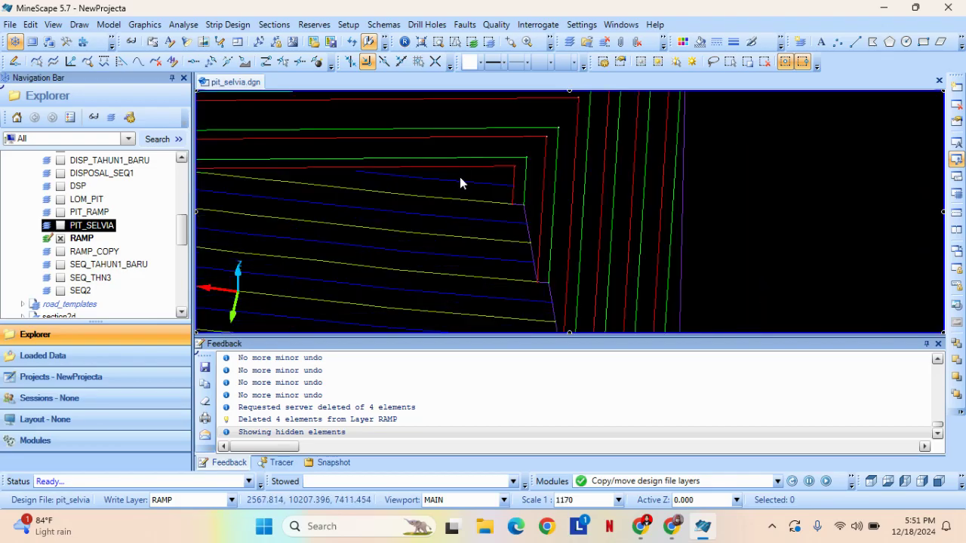
pyautogui.moveTo(459, 177); pyautogui.dragTo(549, 167, button='middle')
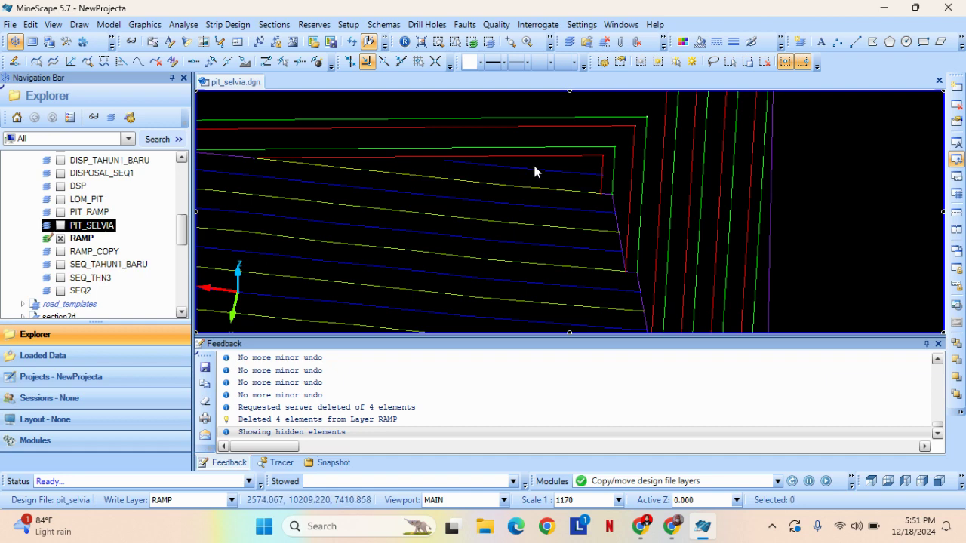
pyautogui.moveTo(555, 160); pyautogui.dragTo(535, 204, button='middle')
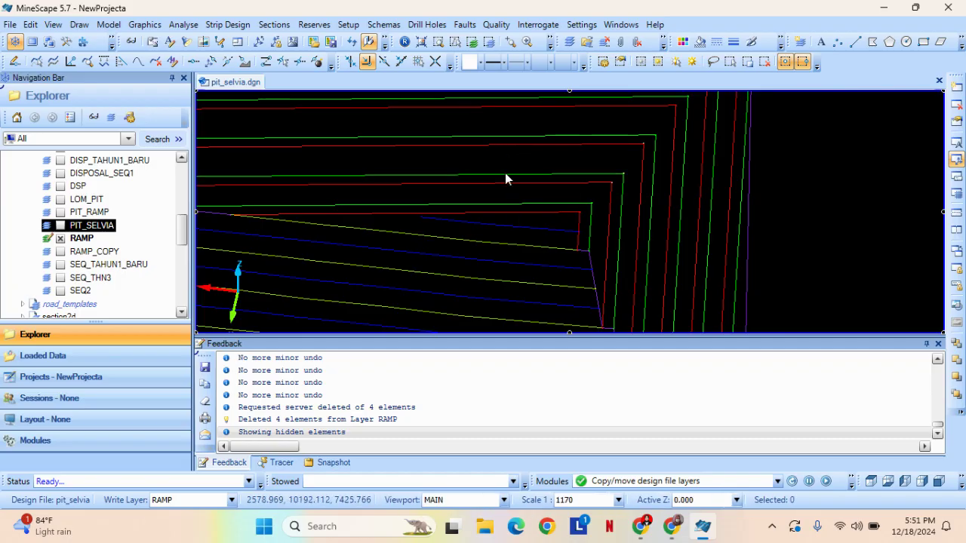
# Inspect individual bench lines and the purple outer boundary around the pit corner on the RAMP layer.
pyautogui.click(506, 145)
pyautogui.click(514, 178)
pyautogui.press('Escape')
pyautogui.scroll(-3, 520, 170)
pyautogui.moveTo(509, 188); pyautogui.dragTo(535, 192, button='middle')
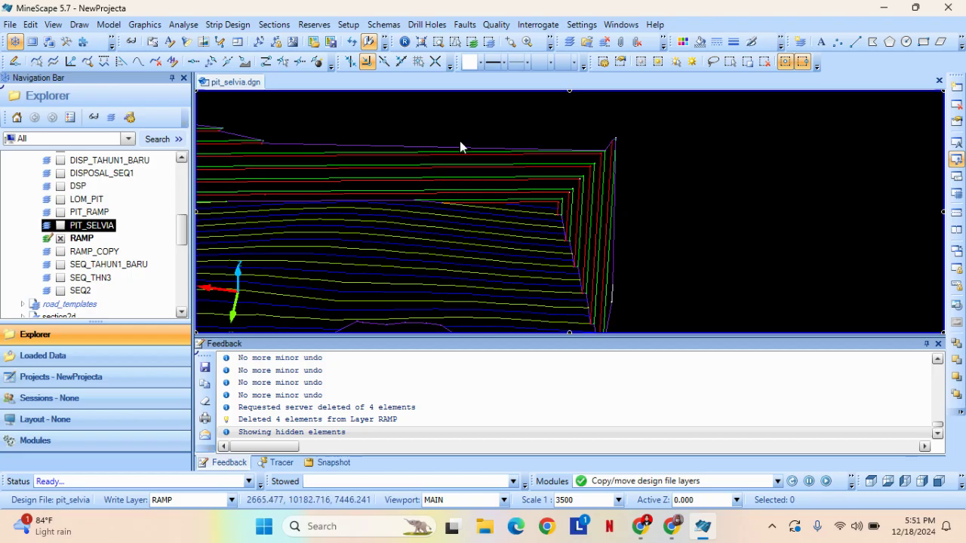
pyautogui.click(495, 165)
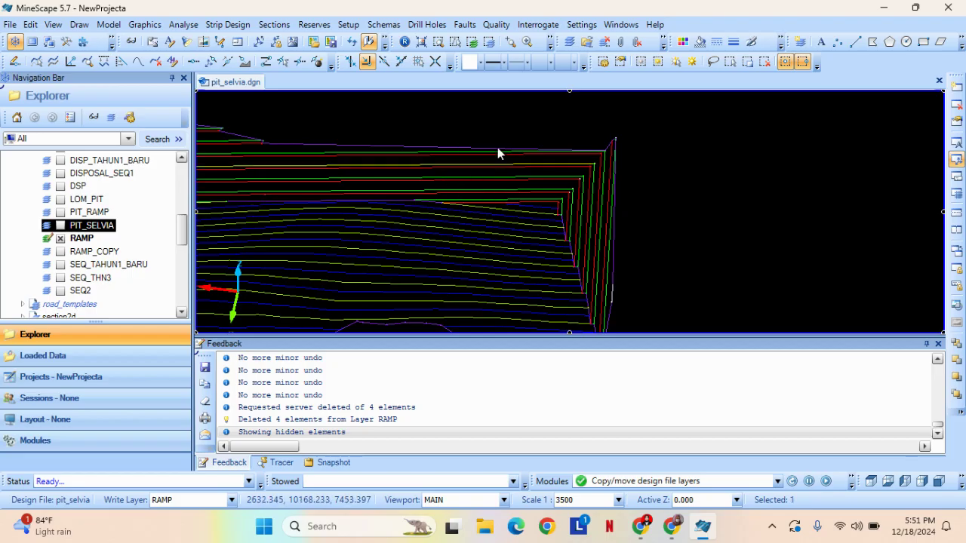
pyautogui.press('Escape')
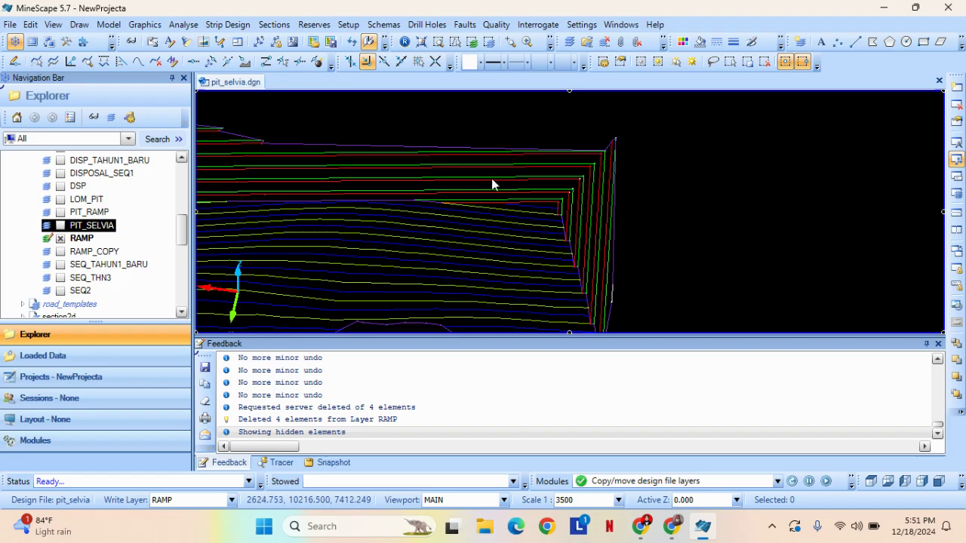
pyautogui.click(490, 153)
pyautogui.scroll(3, 508, 204)
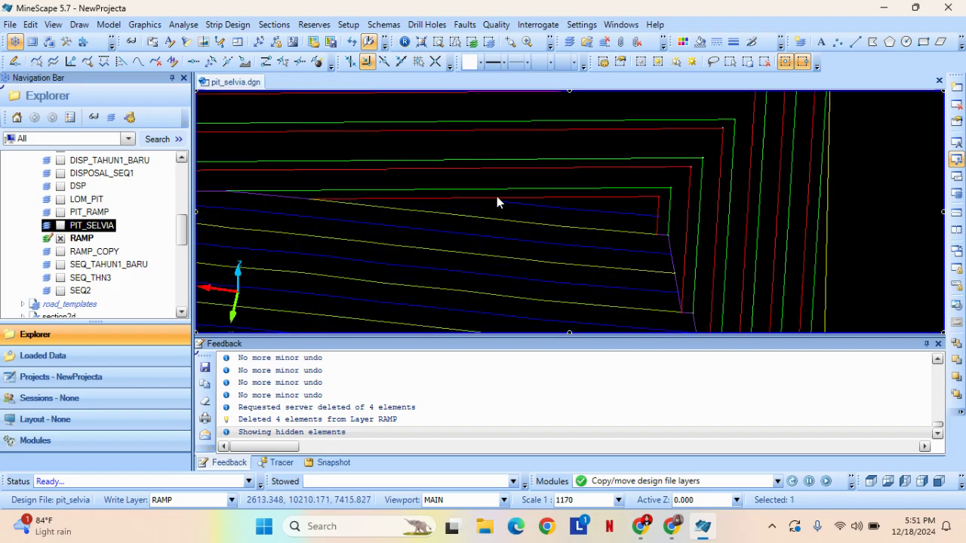
pyautogui.scroll(-3, 665, 119)
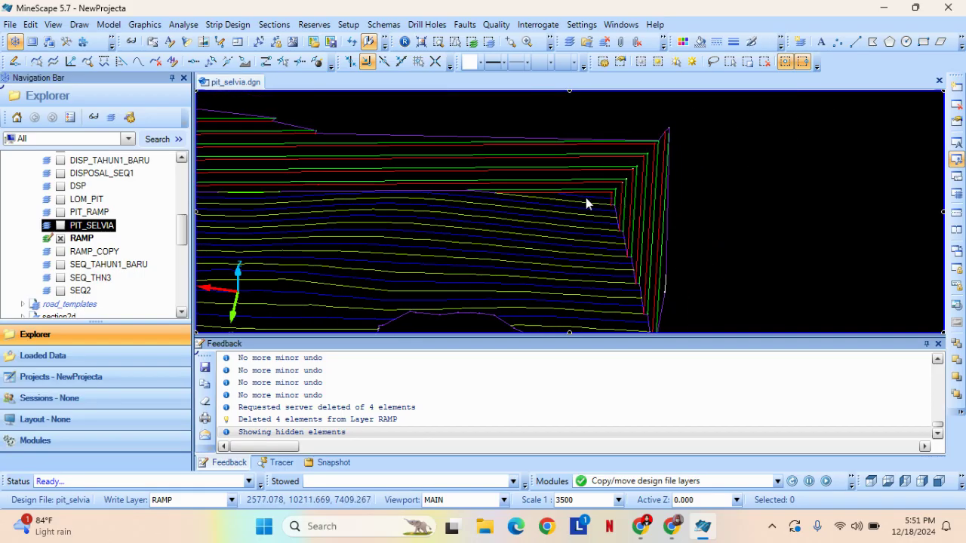
pyautogui.scroll(3, 594, 191)
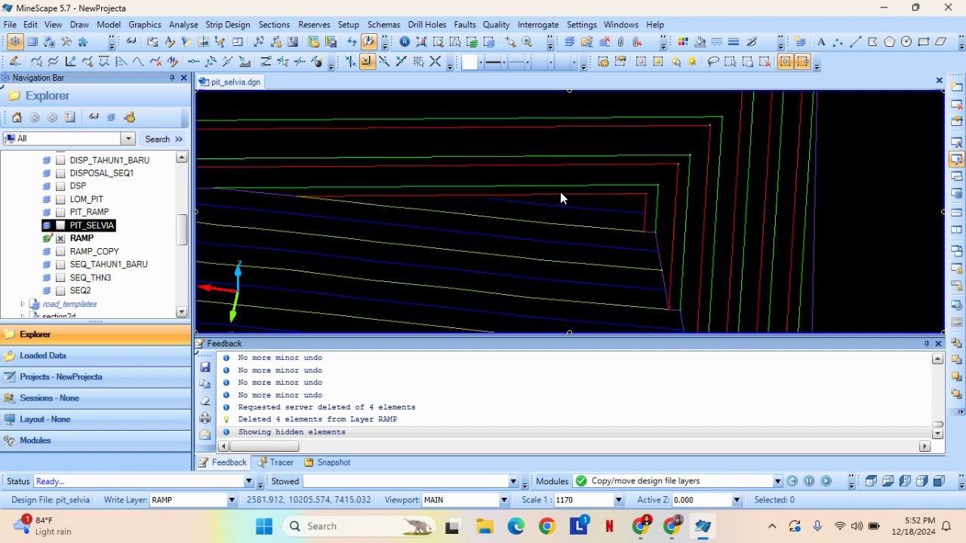
pyautogui.moveTo(563, 198)
pyautogui.mouseDown(button='middle')
pyautogui.moveTo(559, 190)
pyautogui.moveTo(525, 220)
pyautogui.mouseUp(button='middle')
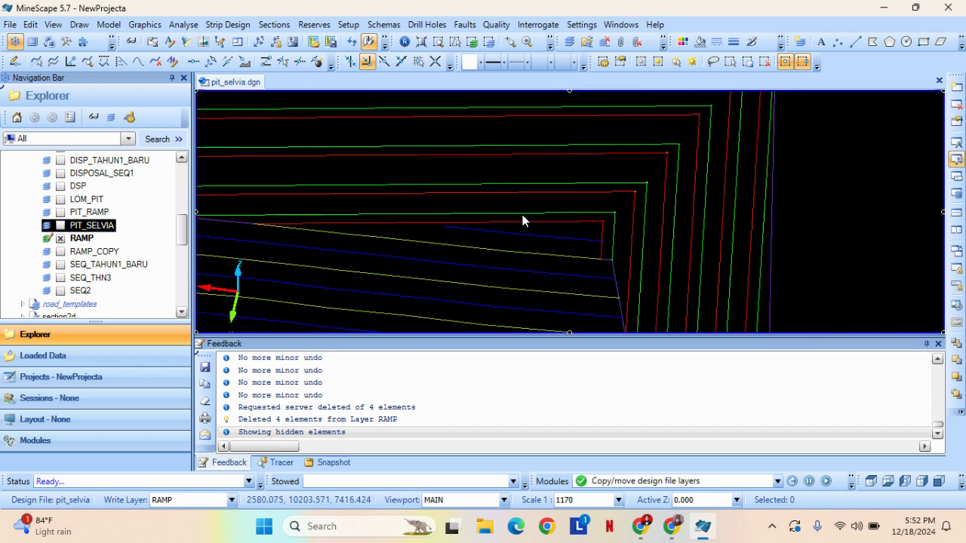
pyautogui.click(522, 214)
pyautogui.moveTo(538, 200)
pyautogui.mouseDown(button='middle')
pyautogui.moveTo(529, 225)
pyautogui.moveTo(533, 214)
pyautogui.moveTo(506, 221)
pyautogui.mouseUp(button='middle')
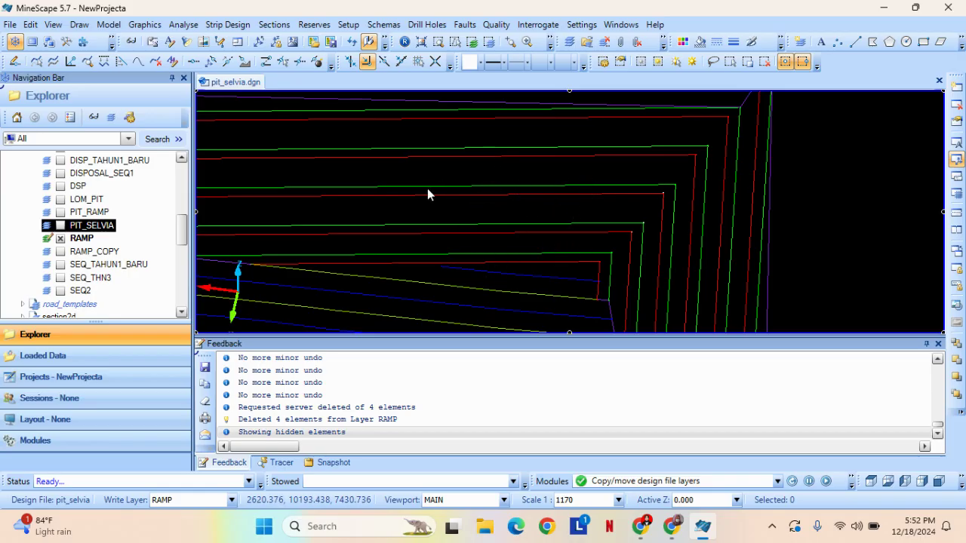
pyautogui.moveTo(427, 188); pyautogui.dragTo(378, 232, button='middle')
pyautogui.moveTo(466, 264); pyautogui.dragTo(485, 186, button='middle')
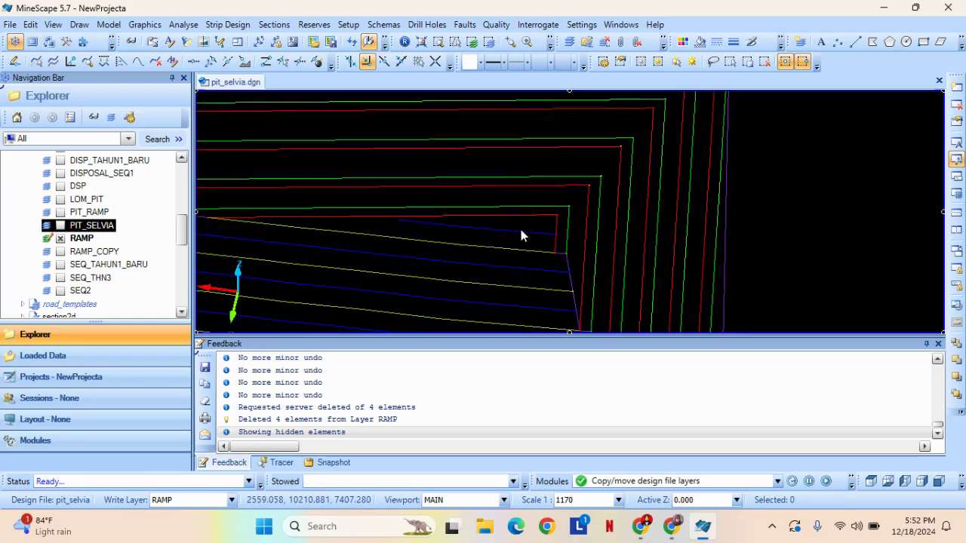
pyautogui.scroll(5, 520, 236)
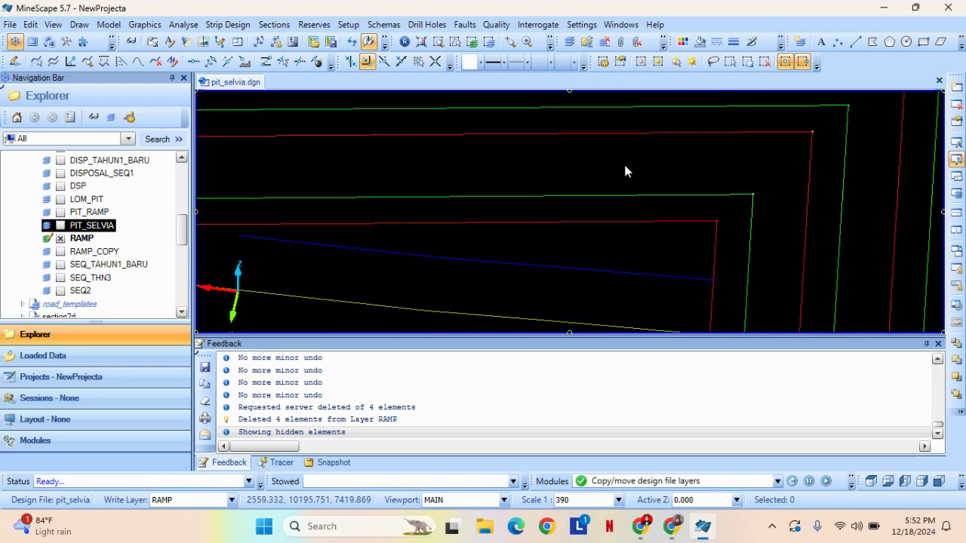
pyautogui.scroll(-3, 625, 172)
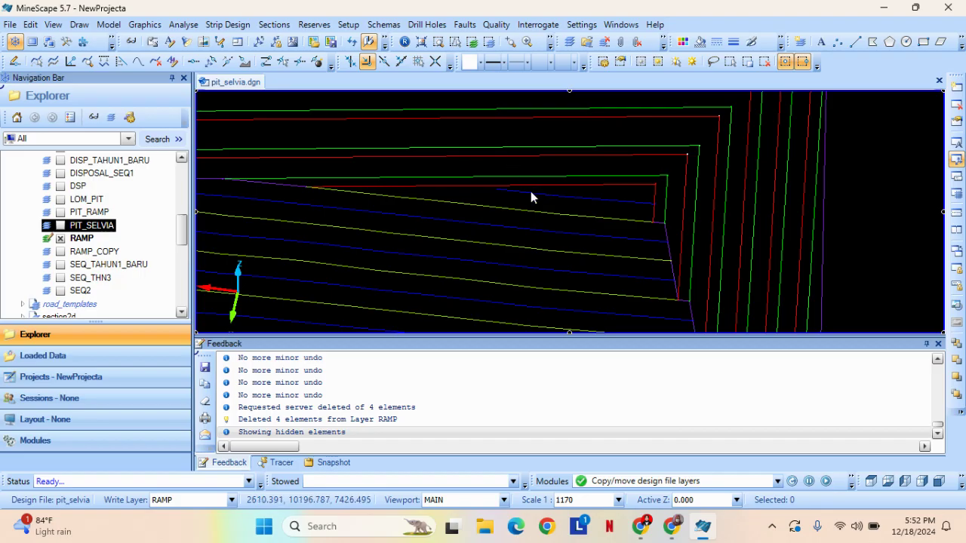
# Select the blue and yellow lines beneath the innermost bench, including its long red line, and hide them.
pyautogui.moveTo(529, 202); pyautogui.dragTo(513, 192, button='middle')
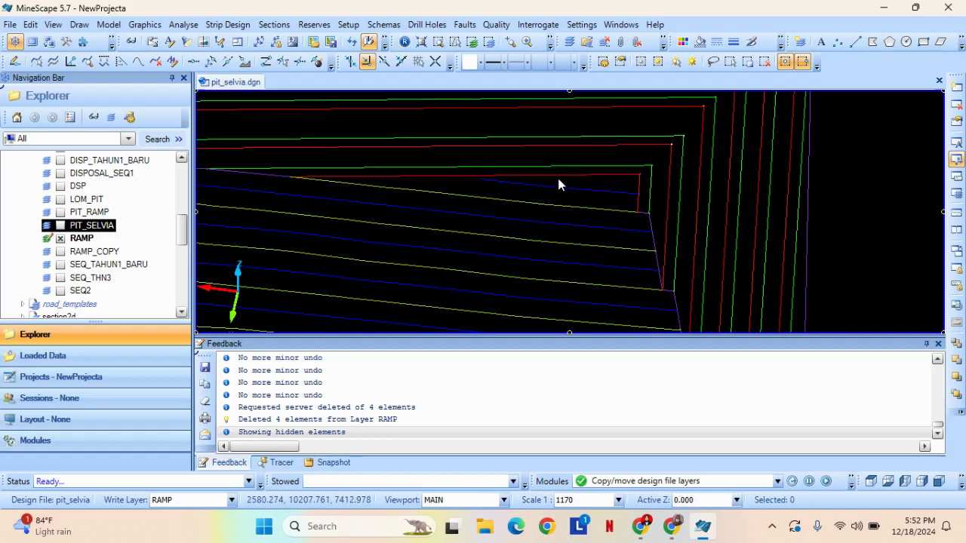
pyautogui.moveTo(560, 190); pyautogui.dragTo(300, 324)
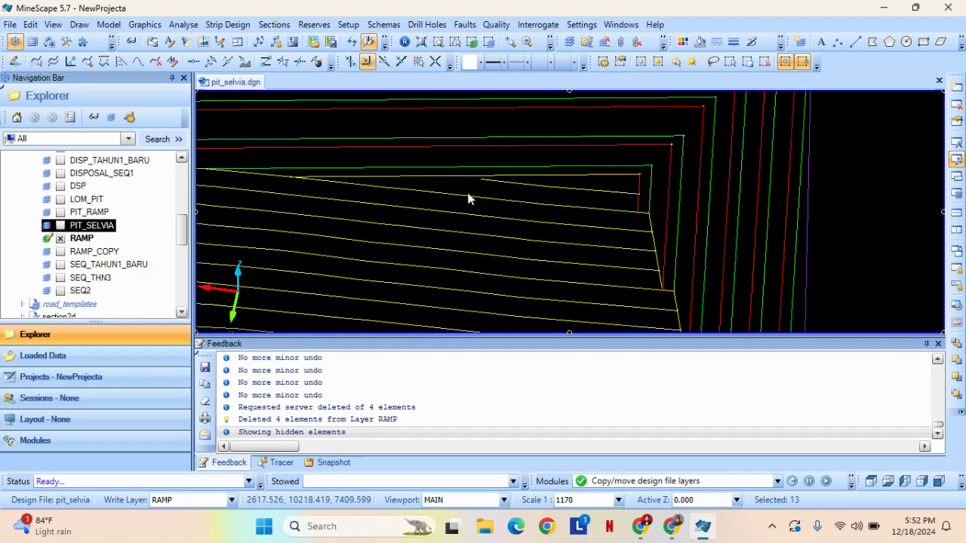
pyautogui.click(641, 62)
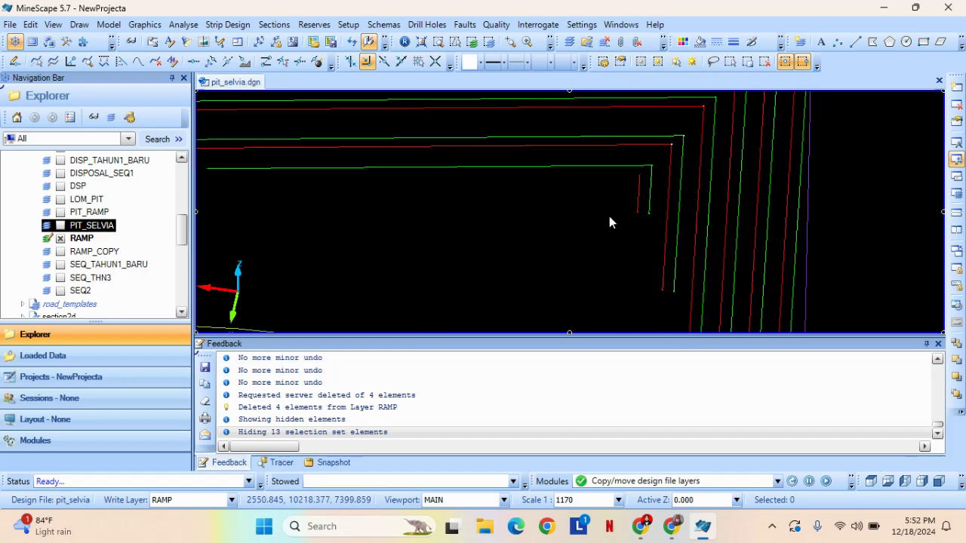
# Inspect the innermost long green line and the adjacent red bench line near the pit corner.
pyautogui.moveTo(509, 206); pyautogui.dragTo(531, 244, button='middle')
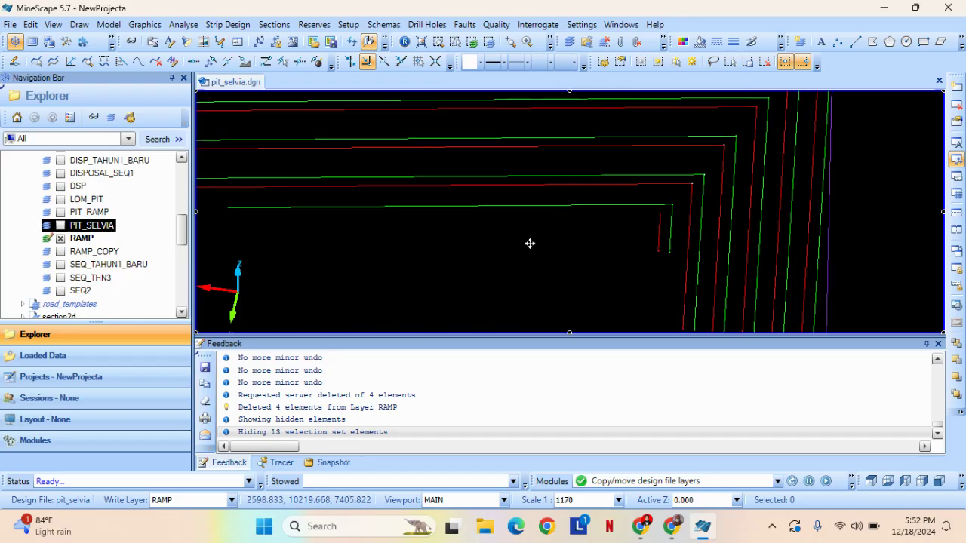
pyautogui.scroll(3, 640, 209)
pyautogui.moveTo(605, 220); pyautogui.dragTo(572, 253, button='middle')
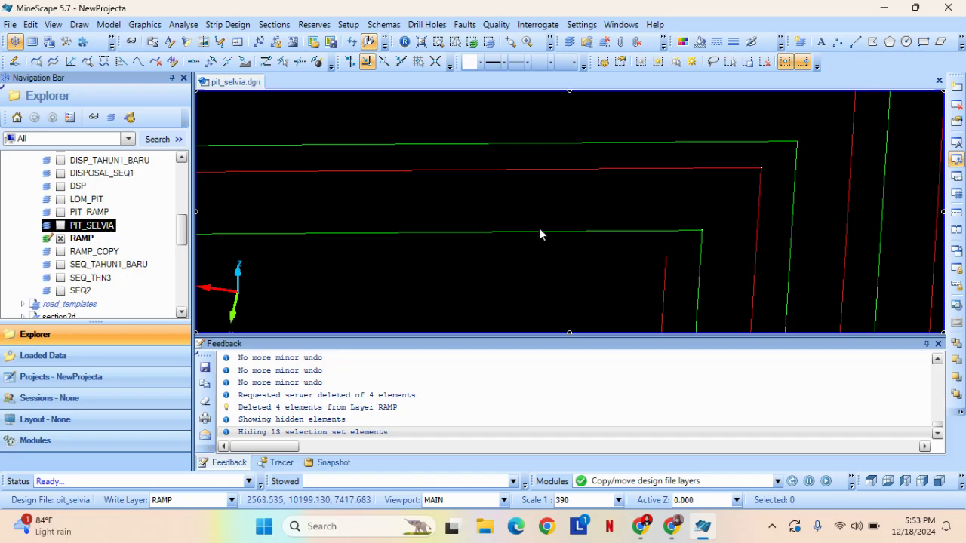
pyautogui.moveTo(544, 206); pyautogui.dragTo(539, 218, button='middle')
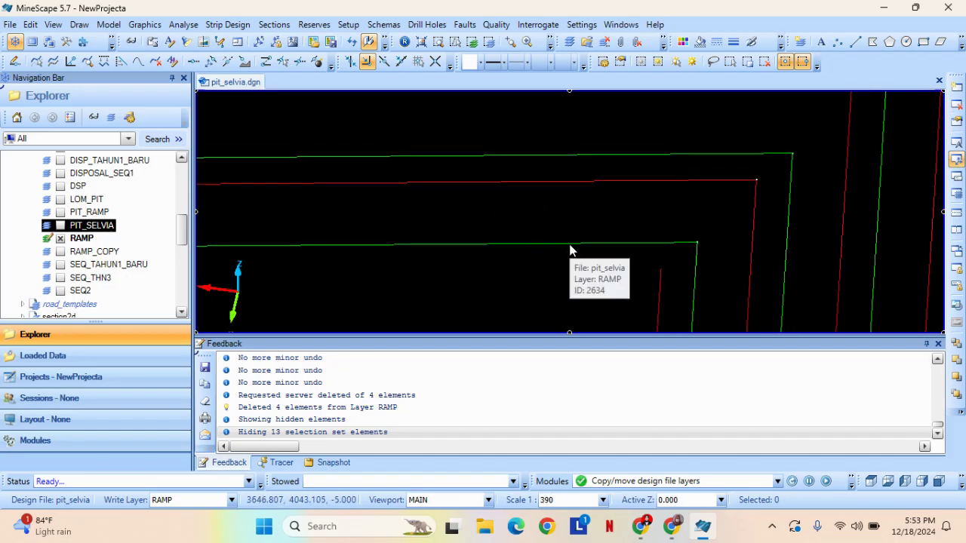
pyautogui.click(571, 251)
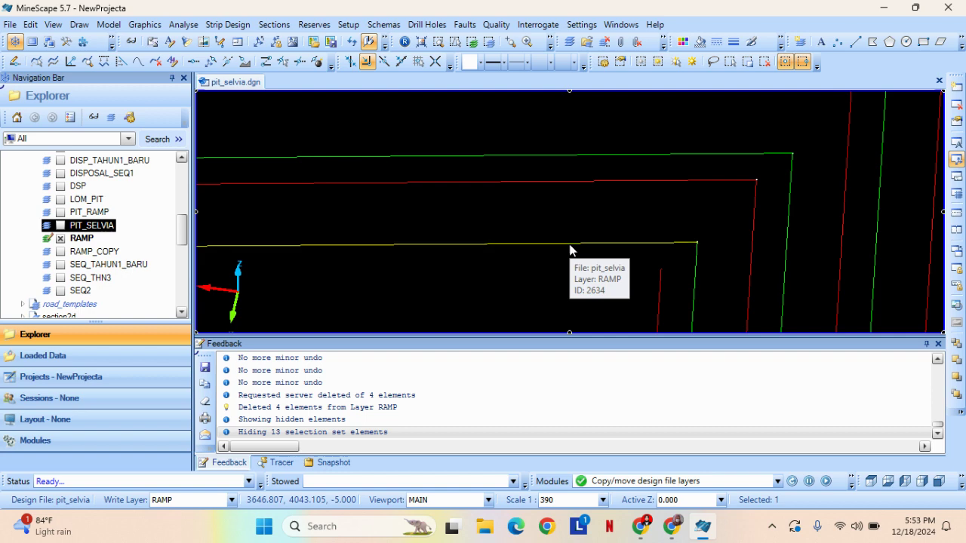
pyautogui.click(490, 182)
pyautogui.click(536, 205)
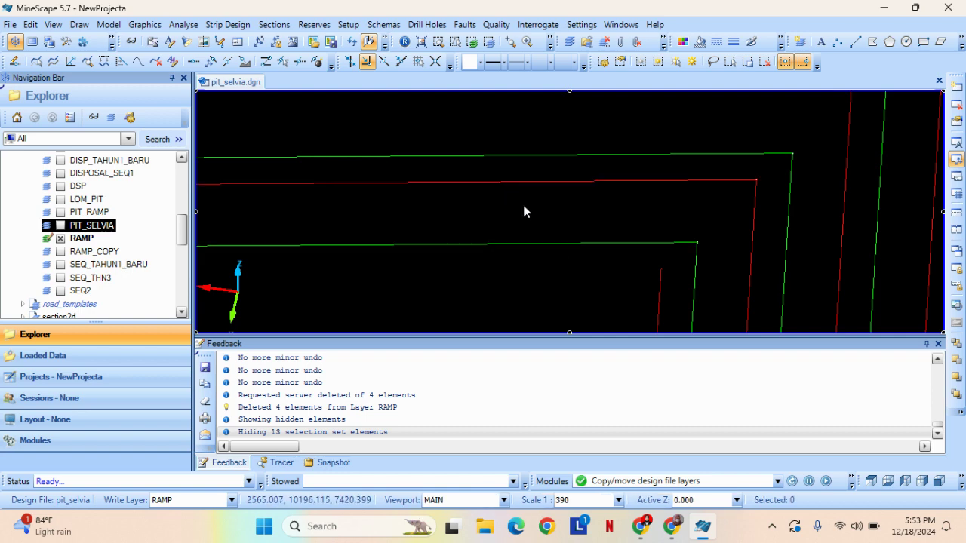
pyautogui.moveTo(522, 201); pyautogui.dragTo(527, 211, button='middle')
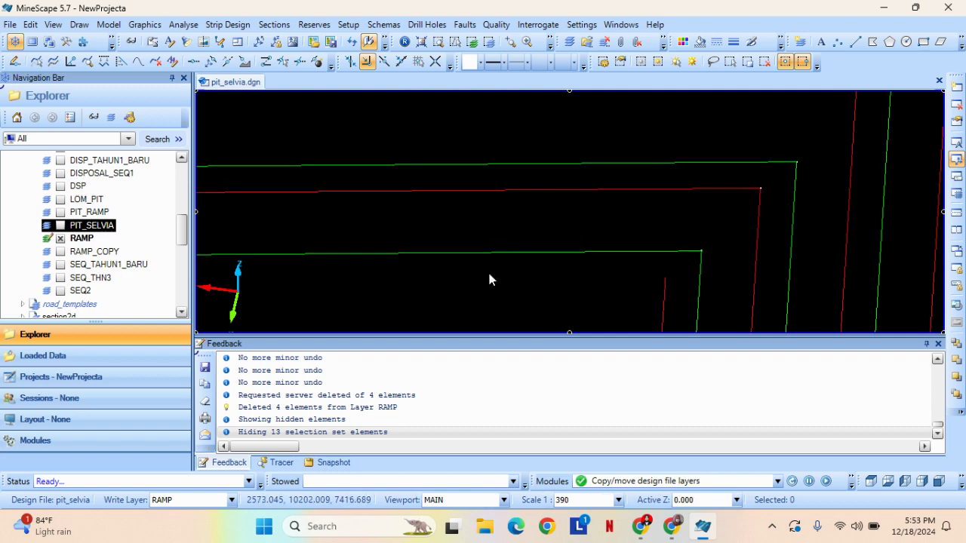
pyautogui.click(476, 192)
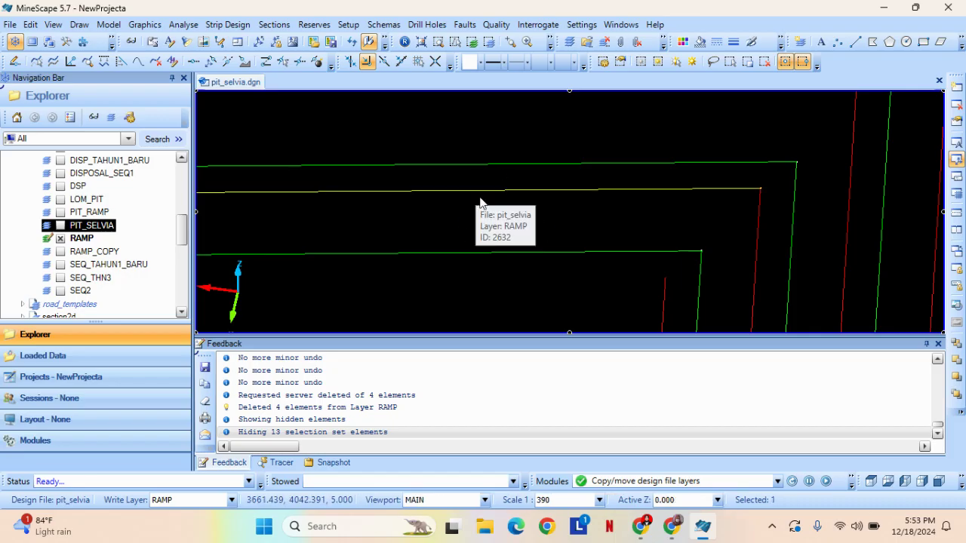
pyautogui.click(506, 252)
pyautogui.click(448, 264)
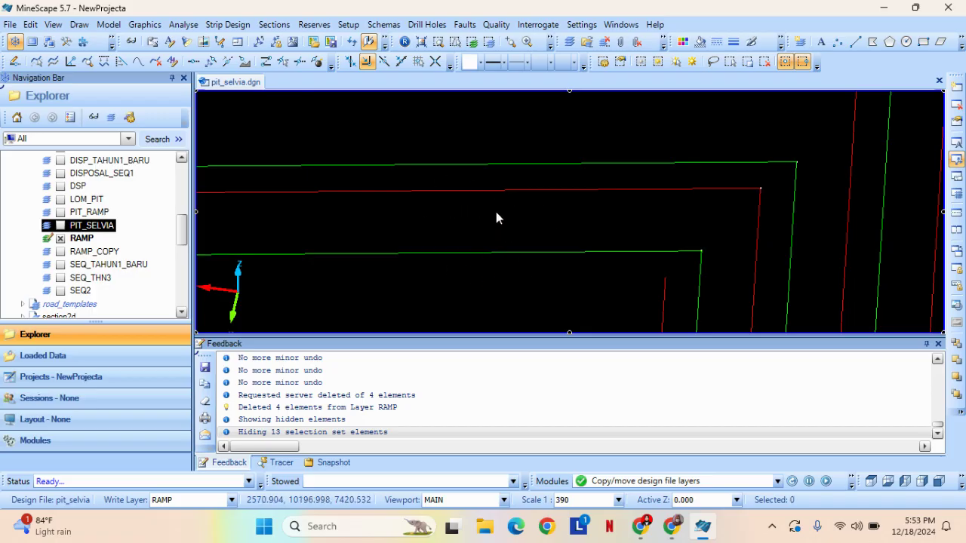
# Draw a two-point linestring from the inner red bench line down to the innermost green line near the pit corner.
pyautogui.moveTo(621, 234); pyautogui.dragTo(518, 209, button='middle')
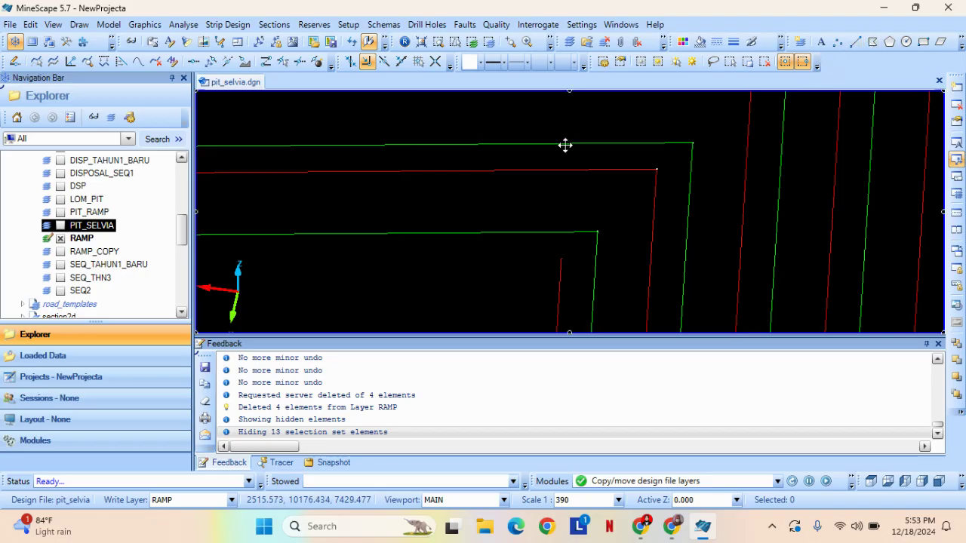
pyautogui.click(873, 43)
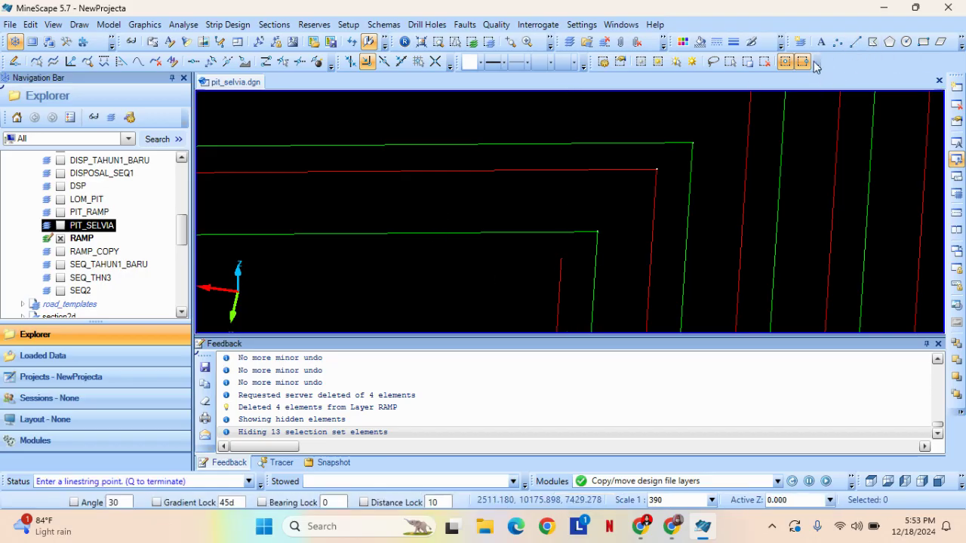
pyautogui.moveTo(500, 205); pyautogui.dragTo(647, 186, button='middle')
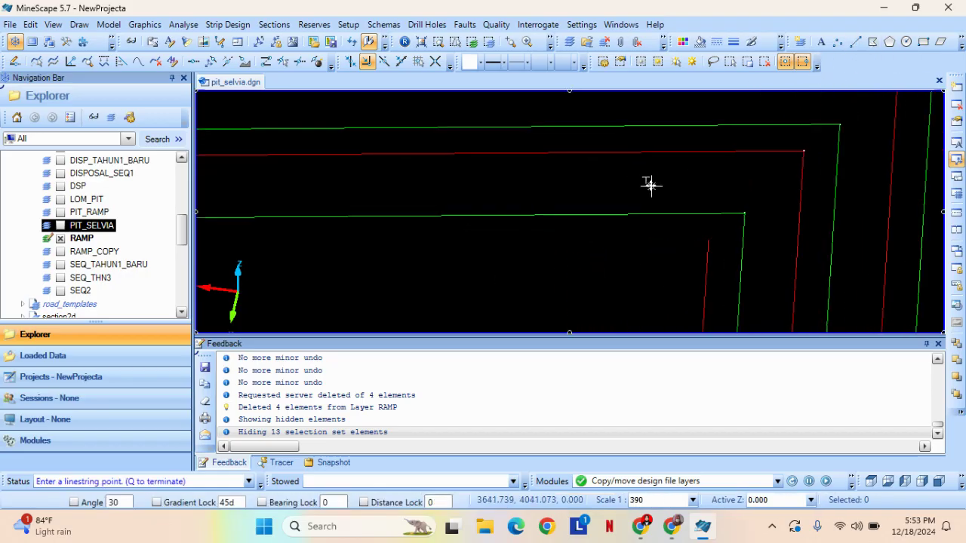
pyautogui.click(525, 155)
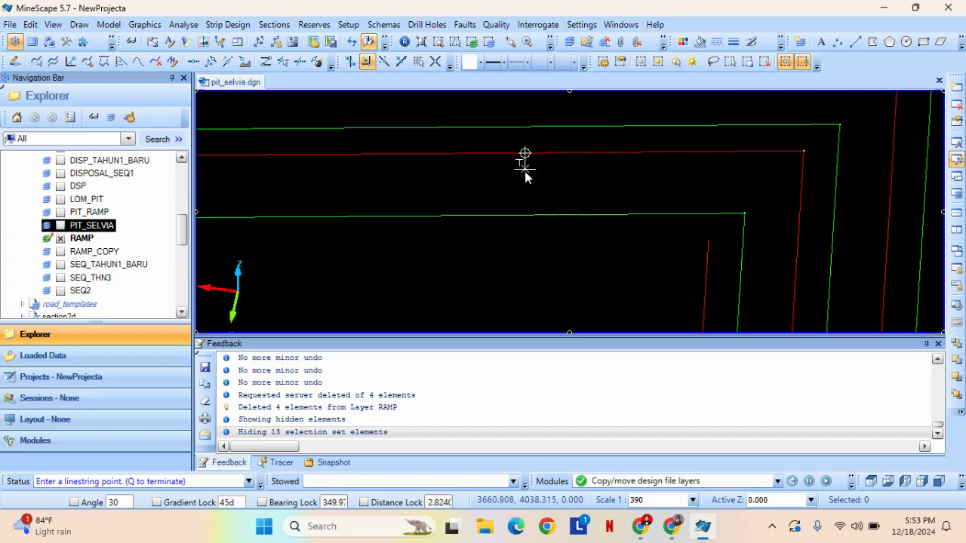
pyautogui.click(526, 216)
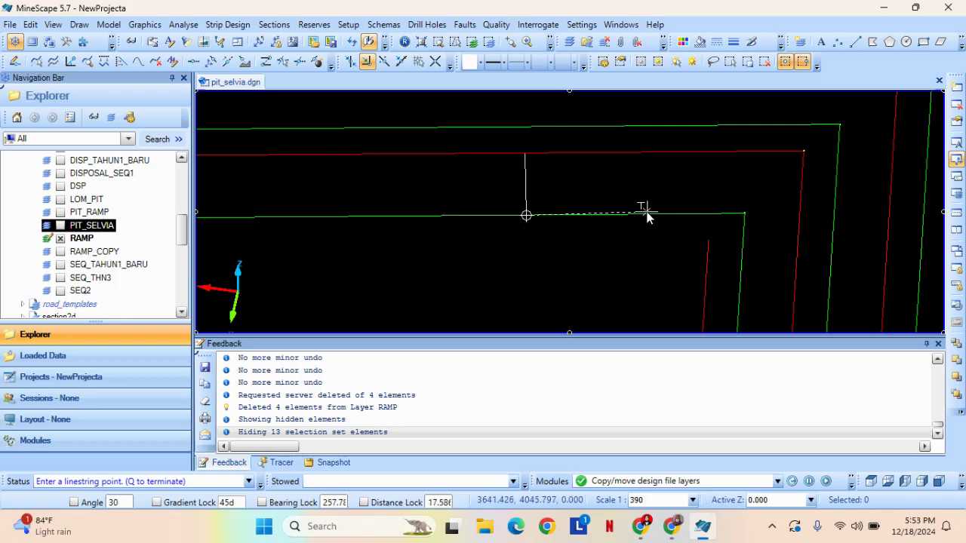
pyautogui.press('q')
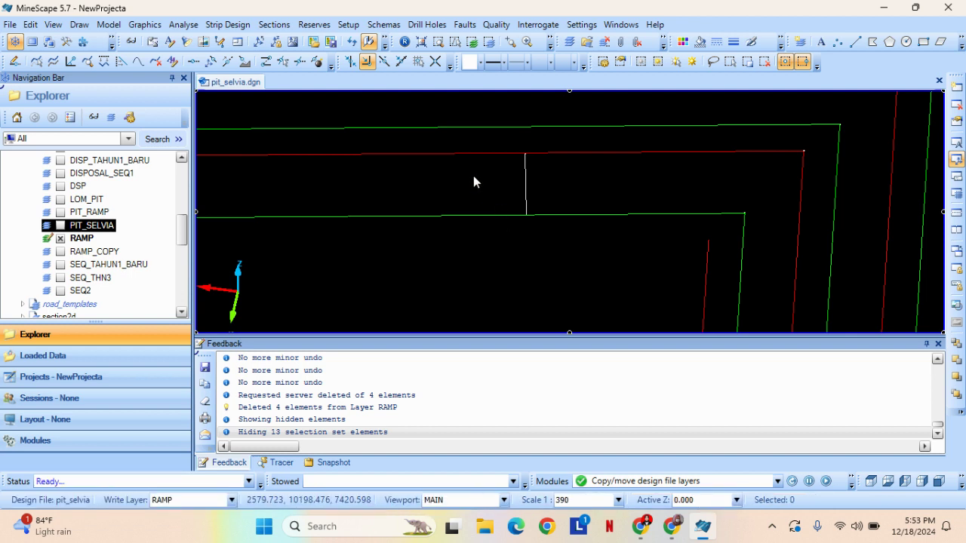
# Inspect the new connecting linestring and the innermost green line to compare their elevations.
pyautogui.moveTo(473, 175); pyautogui.dragTo(443, 196, button='middle')
pyautogui.click(495, 220)
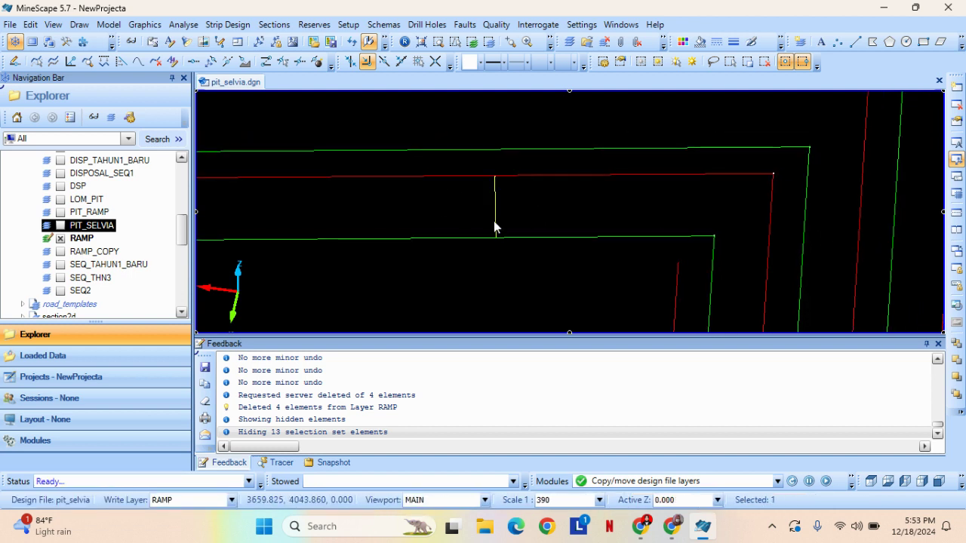
pyautogui.click(445, 221)
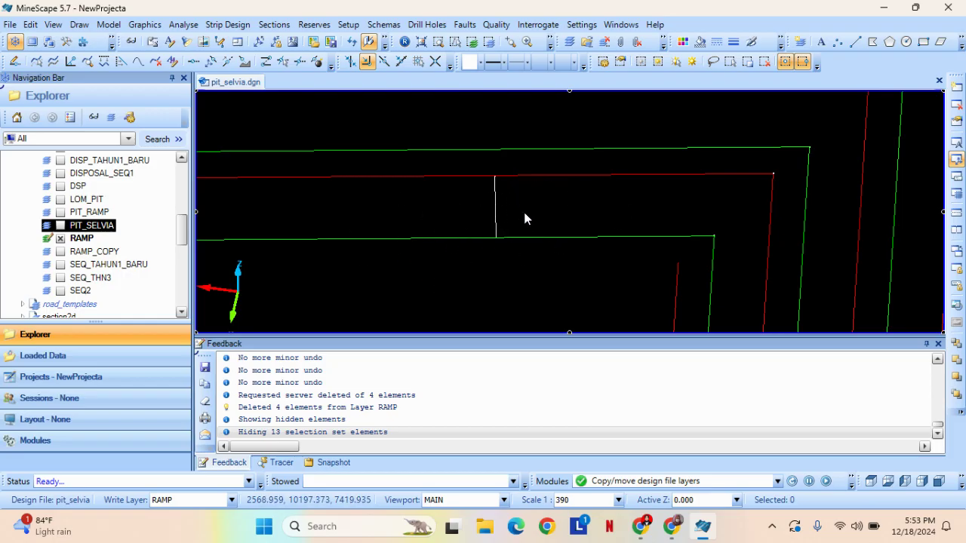
pyautogui.moveTo(521, 214); pyautogui.dragTo(548, 207, button='middle')
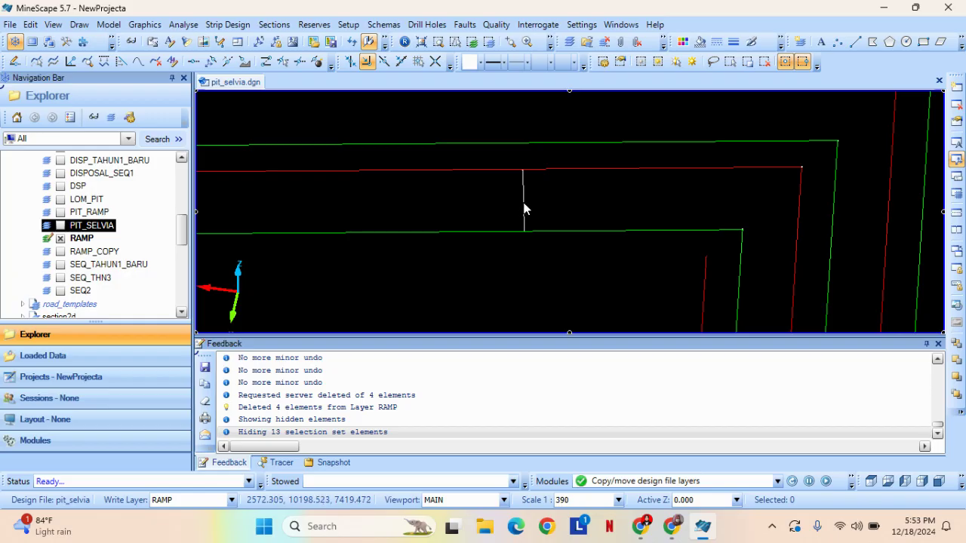
pyautogui.click(525, 209)
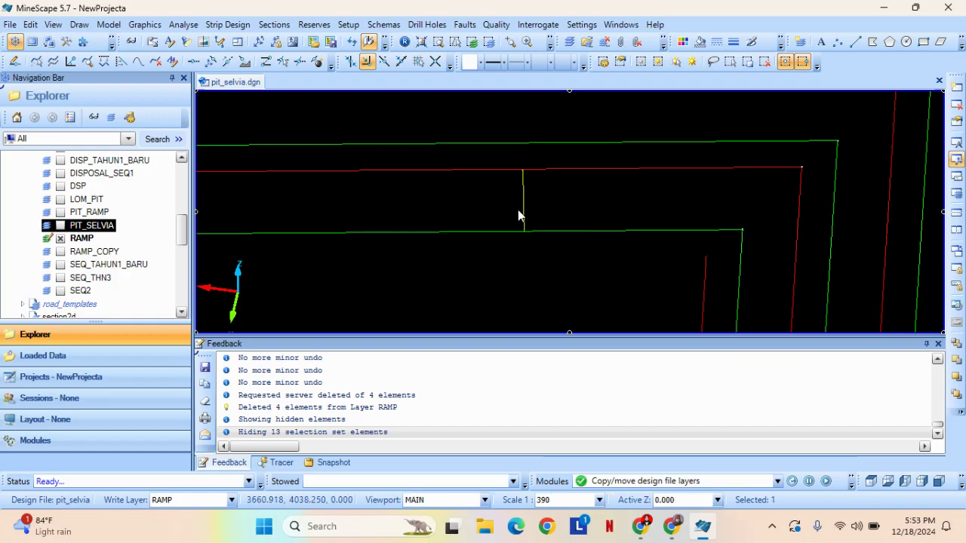
pyautogui.click(498, 232)
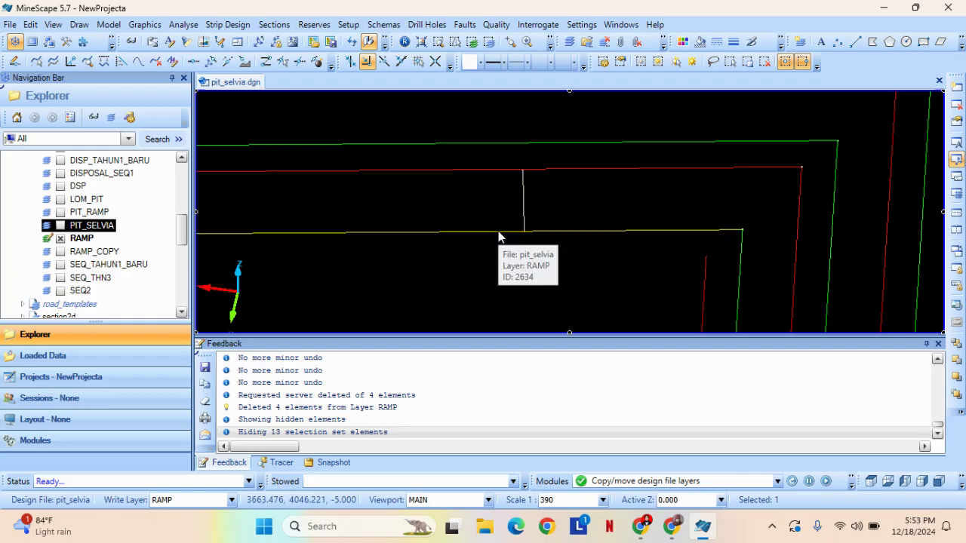
pyautogui.press('Escape')
pyautogui.click(498, 234)
pyautogui.press('Escape')
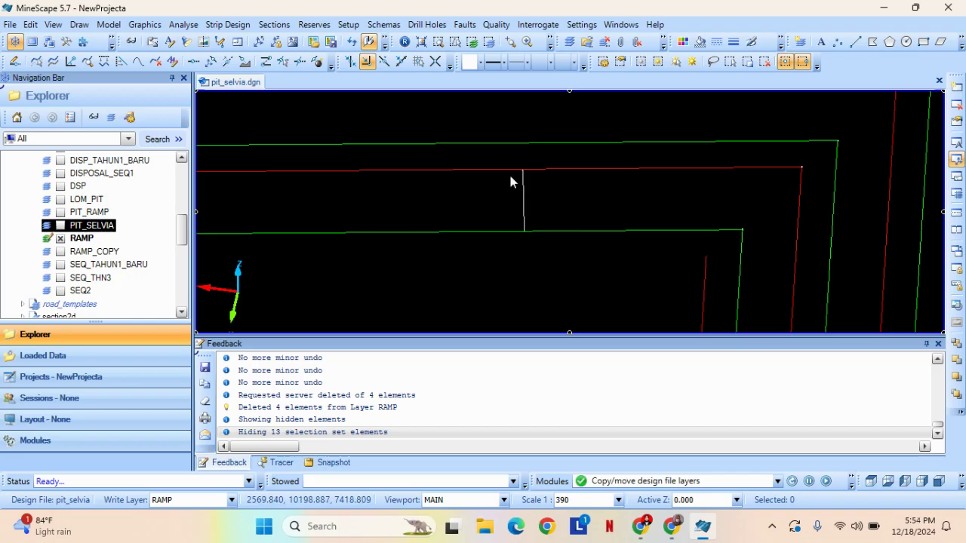
# Set the Z coordinate of both vertices of the new connecting linestring to -5, filling the value down to the end of the table.
pyautogui.moveTo(529, 199)
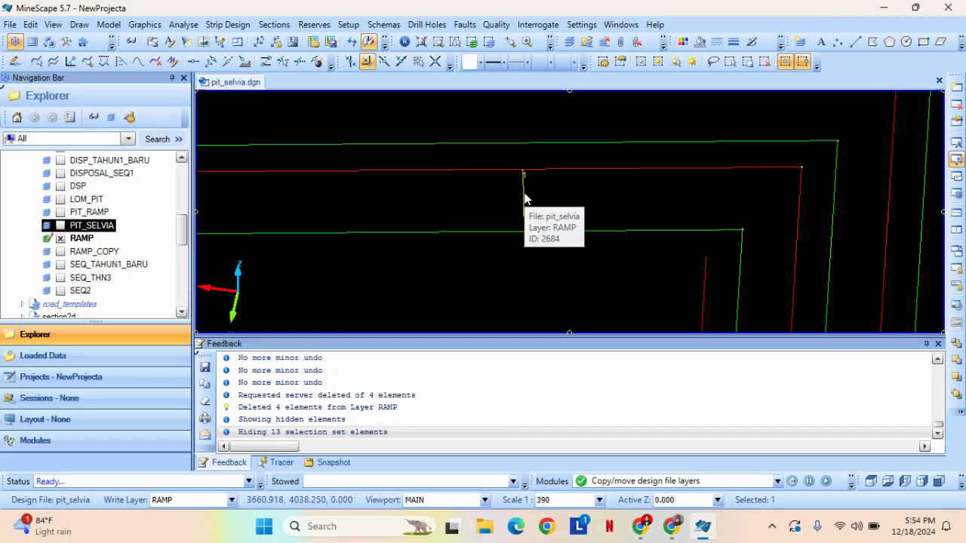
pyautogui.doubleClick(526, 200)
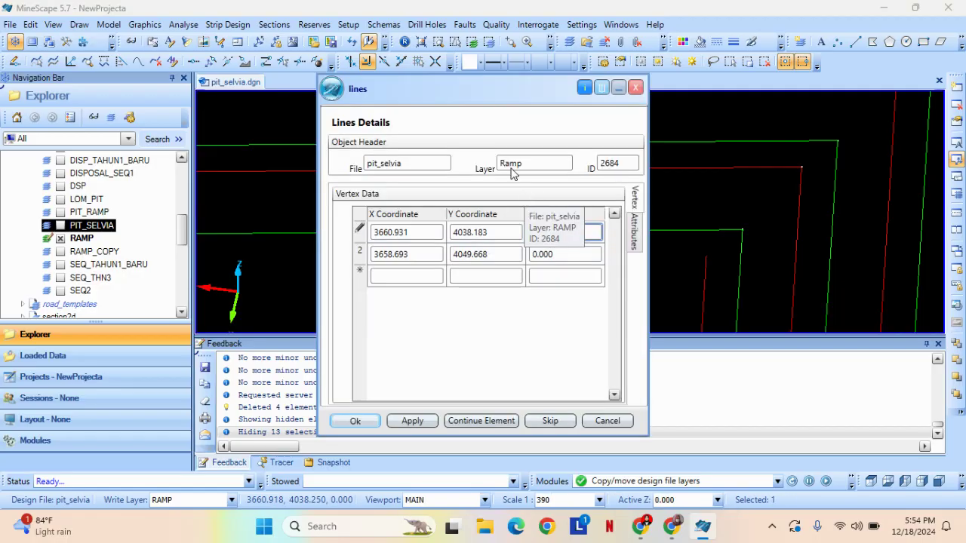
pyautogui.moveTo(478, 96); pyautogui.dragTo(284, 120)
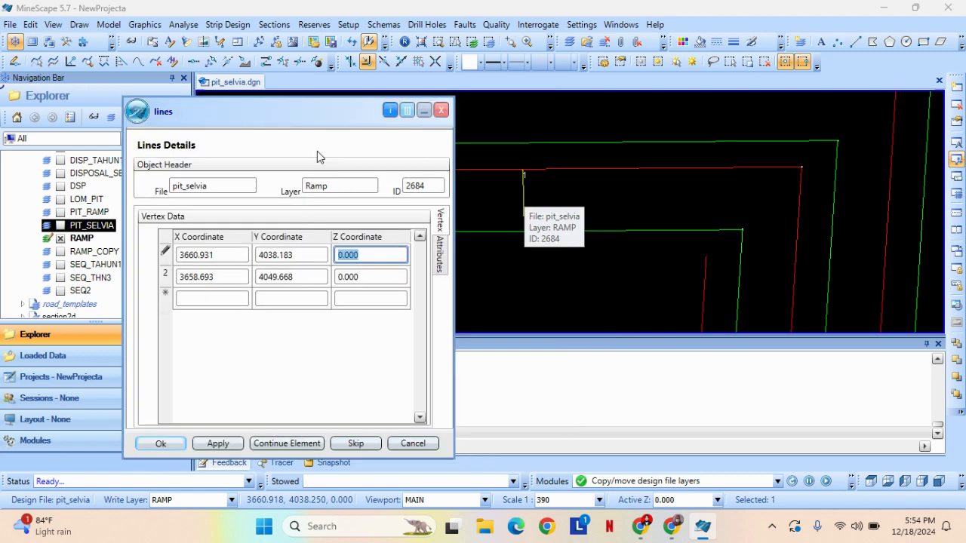
pyautogui.click(379, 256)
pyautogui.moveTo(378, 255); pyautogui.dragTo(346, 254)
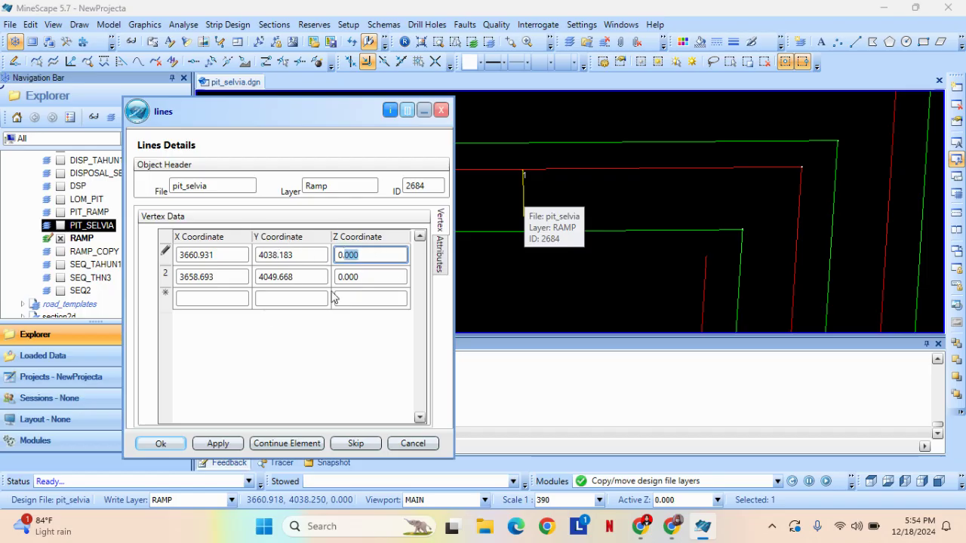
pyautogui.moveTo(379, 255); pyautogui.dragTo(336, 256)
pyautogui.click(365, 254)
pyautogui.rightClick(374, 254)
pyautogui.moveTo(426, 355)
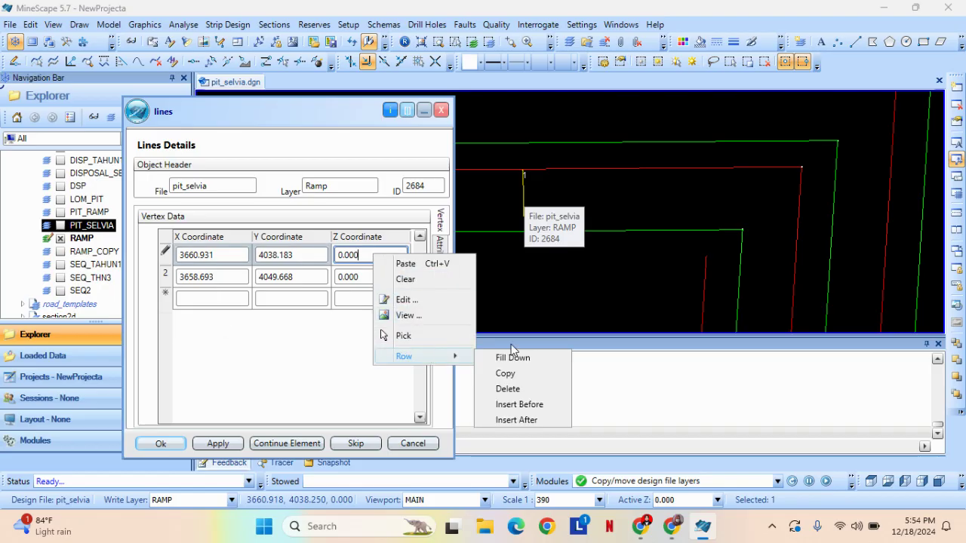
pyautogui.click(519, 359)
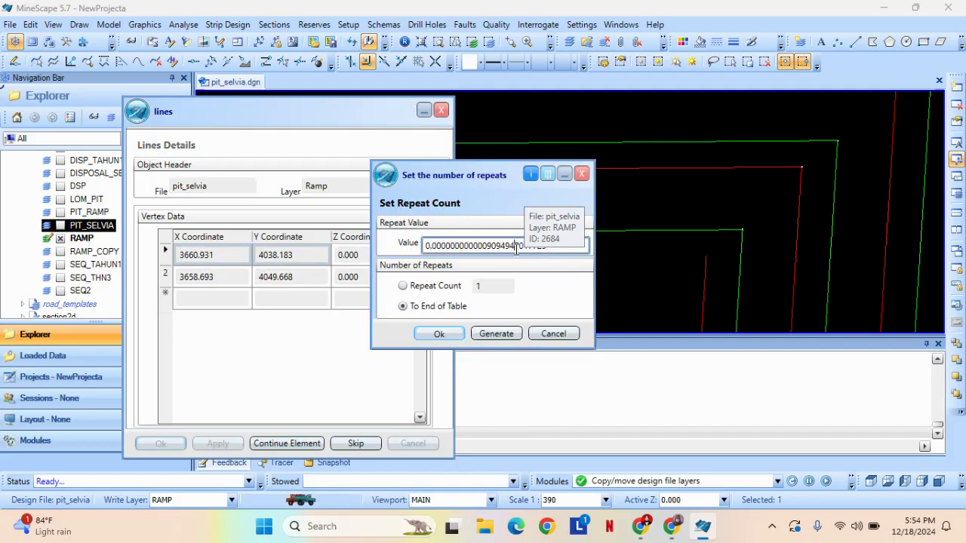
pyautogui.doubleClick(517, 250)
pyautogui.press('BackSpace')
pyautogui.press('BackSpace')
pyautogui.press('BackSpace')
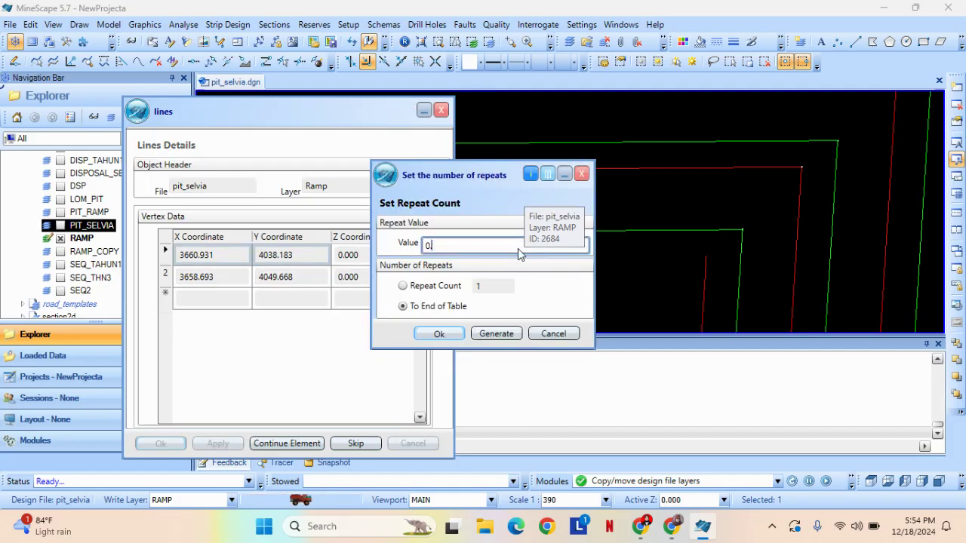
pyautogui.write('-5')
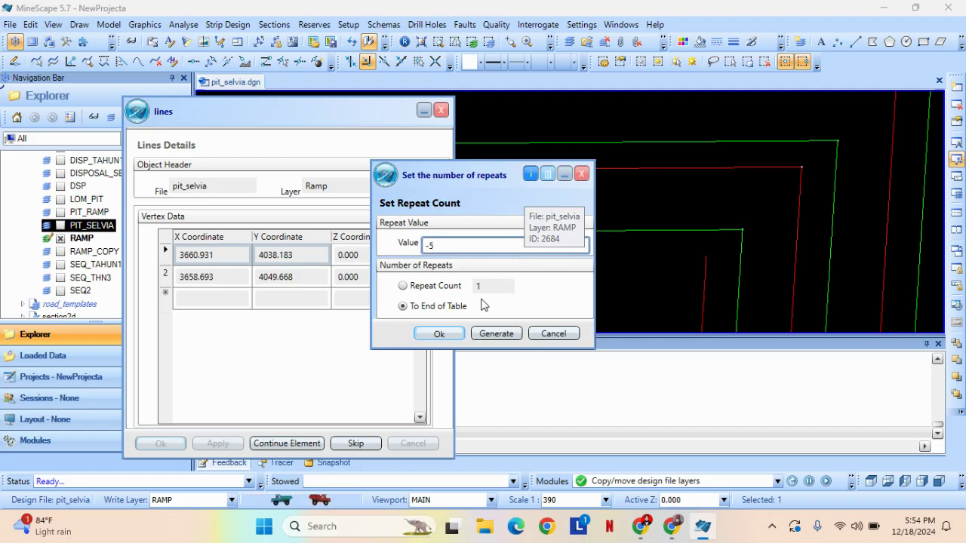
pyautogui.click(443, 334)
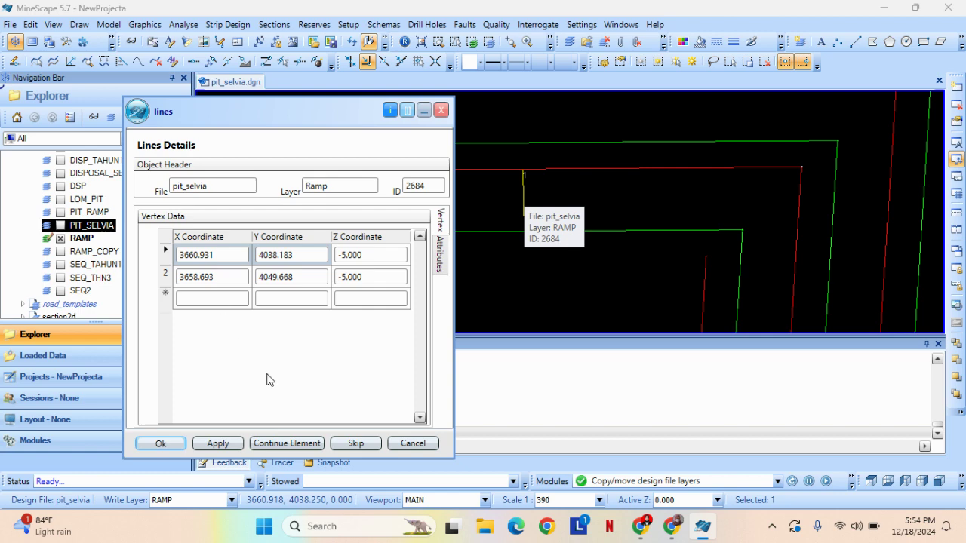
pyautogui.click(160, 443)
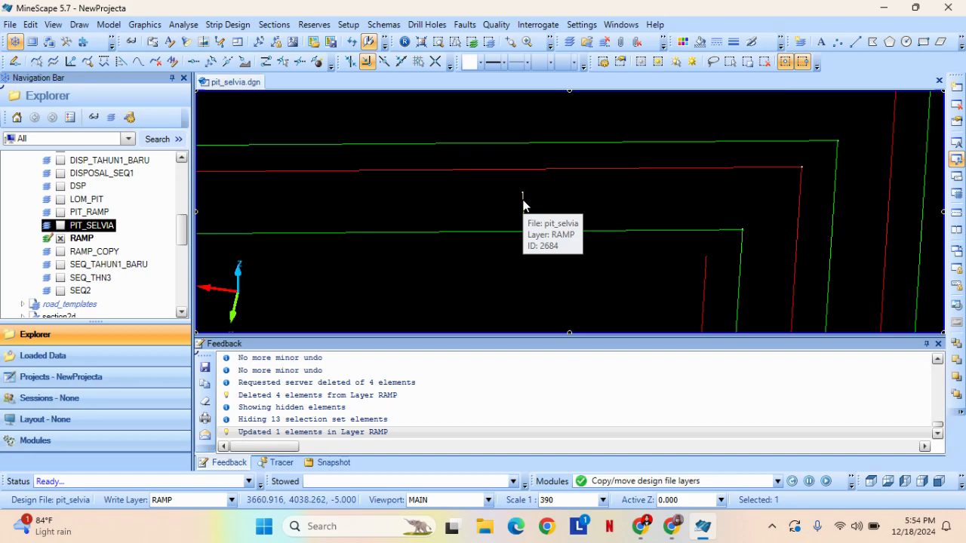
# Check the elevation and position of the adjusted linestring against the surrounding bench lines.
pyautogui.click(444, 212)
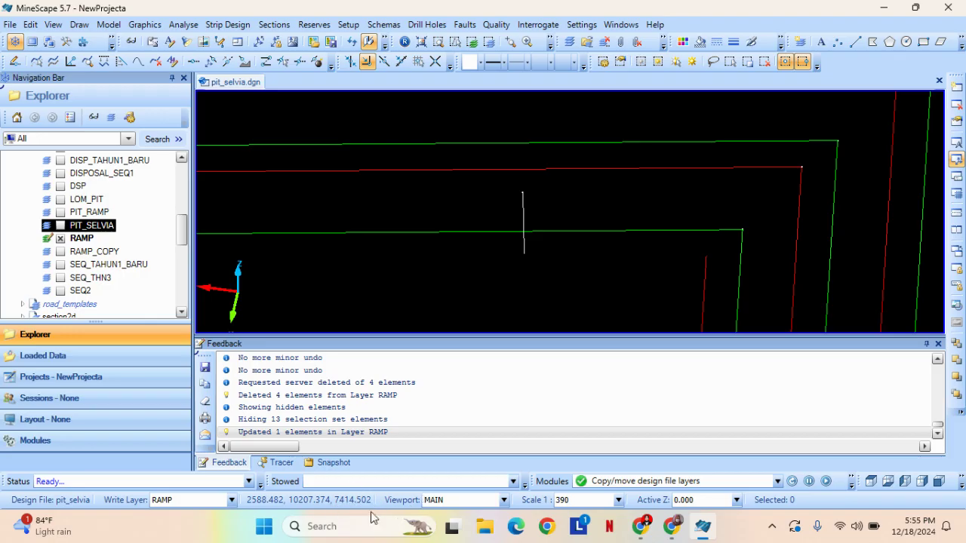
pyautogui.click(525, 209)
pyautogui.click(525, 209)
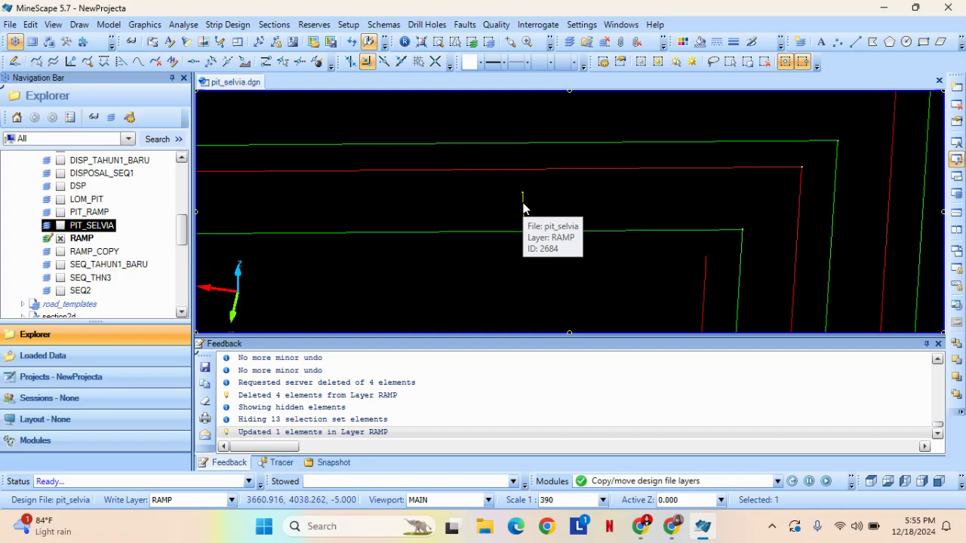
pyautogui.scroll(-2, 478, 194)
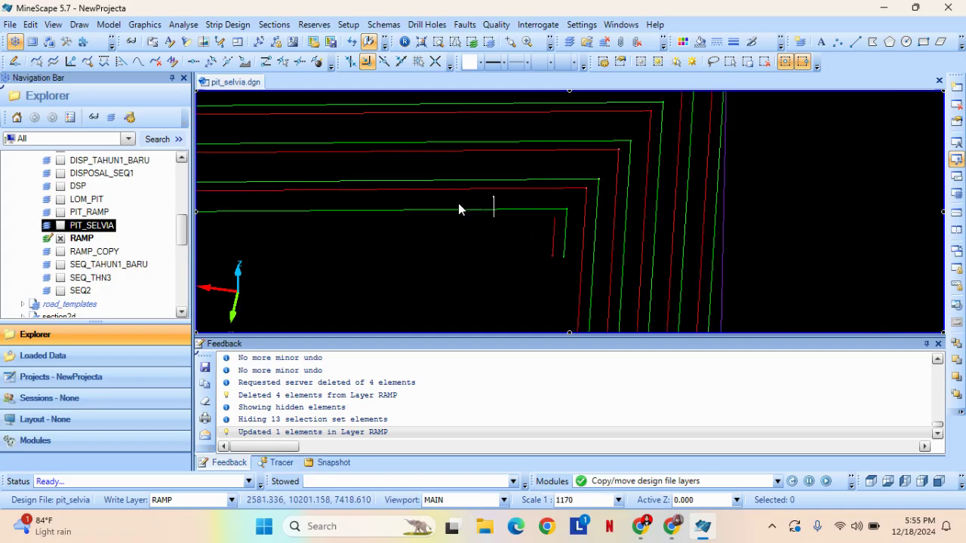
pyautogui.scroll(2, 453, 204)
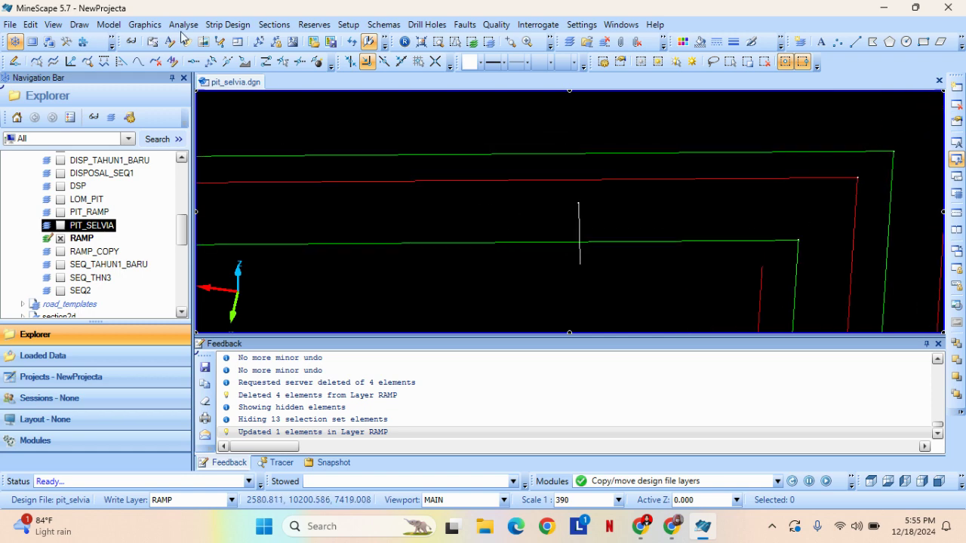
pyautogui.click(80, 25)
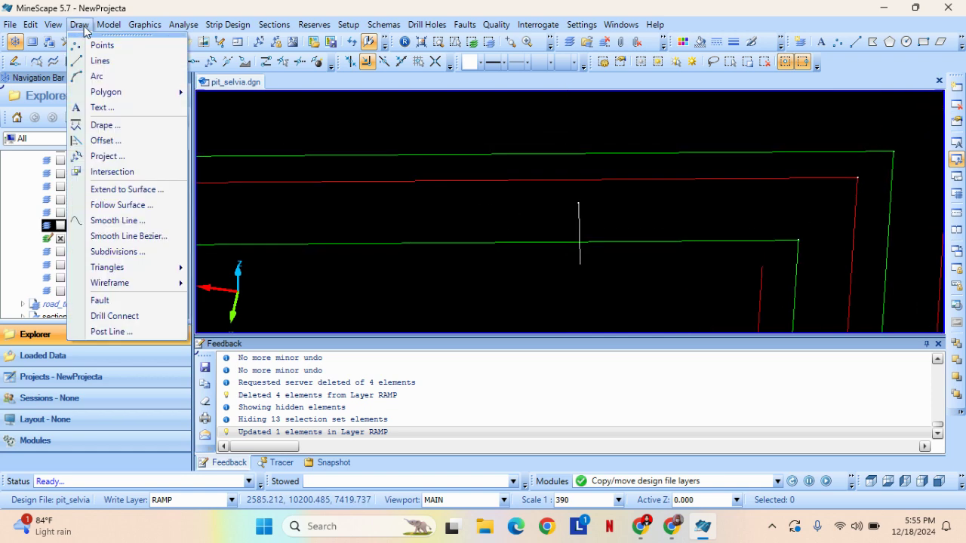
pyautogui.click(110, 140)
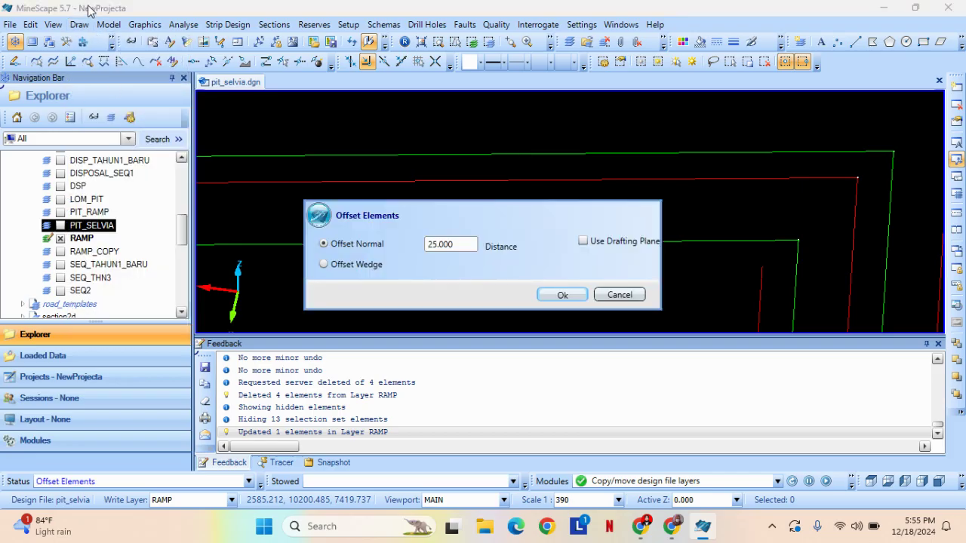
pyautogui.click(607, 296)
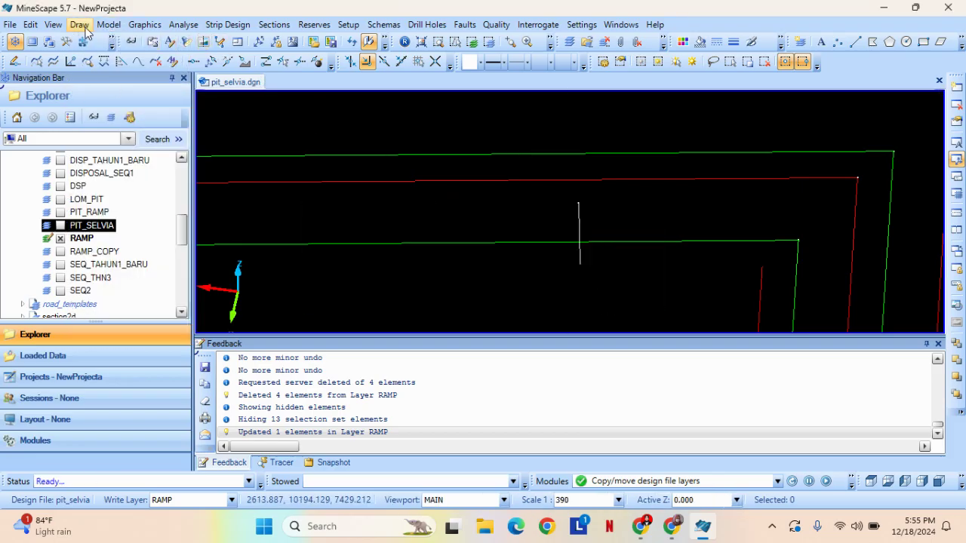
# Start projecting elements with schema sch_bon and the Grid model type, dismissing the current model form.
pyautogui.click(79, 25)
pyautogui.click(110, 156)
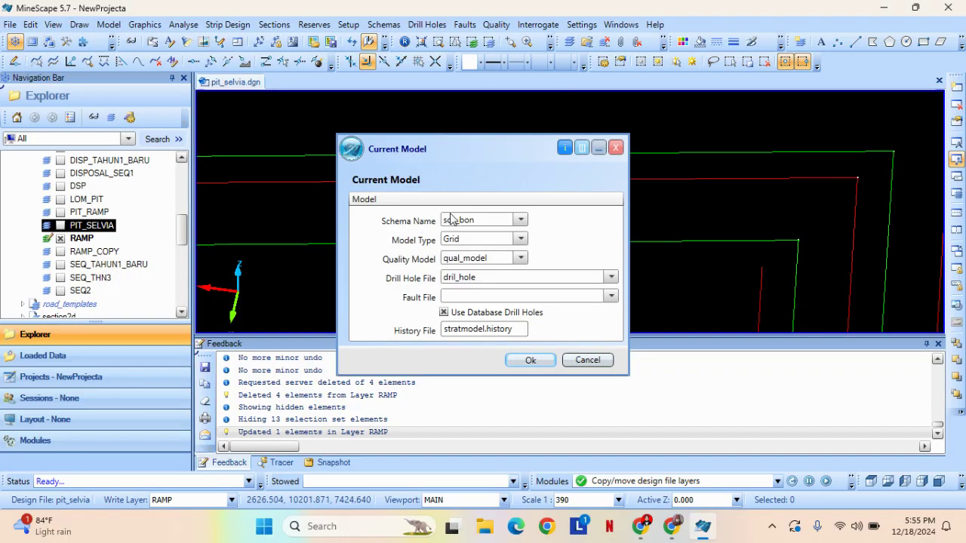
pyautogui.click(596, 363)
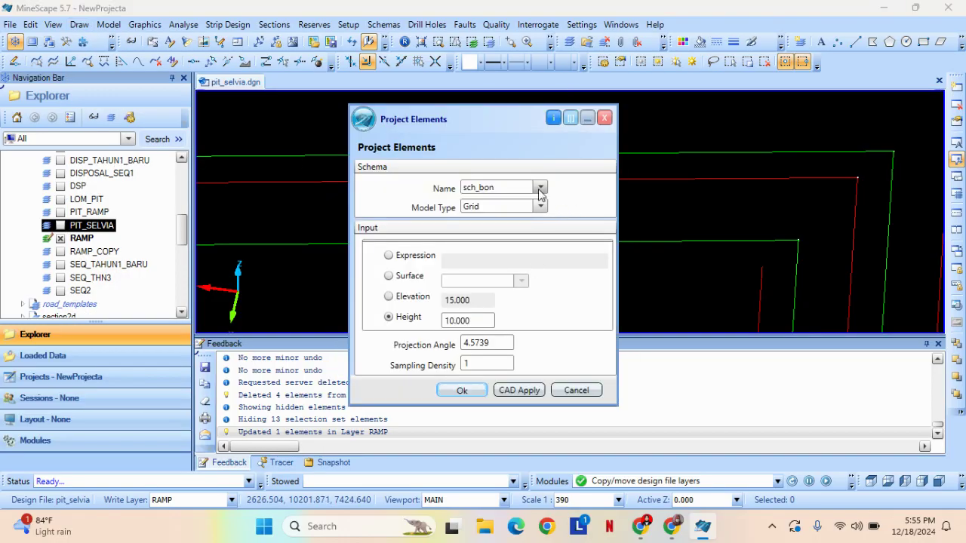
pyautogui.click(540, 188)
pyautogui.click(540, 207)
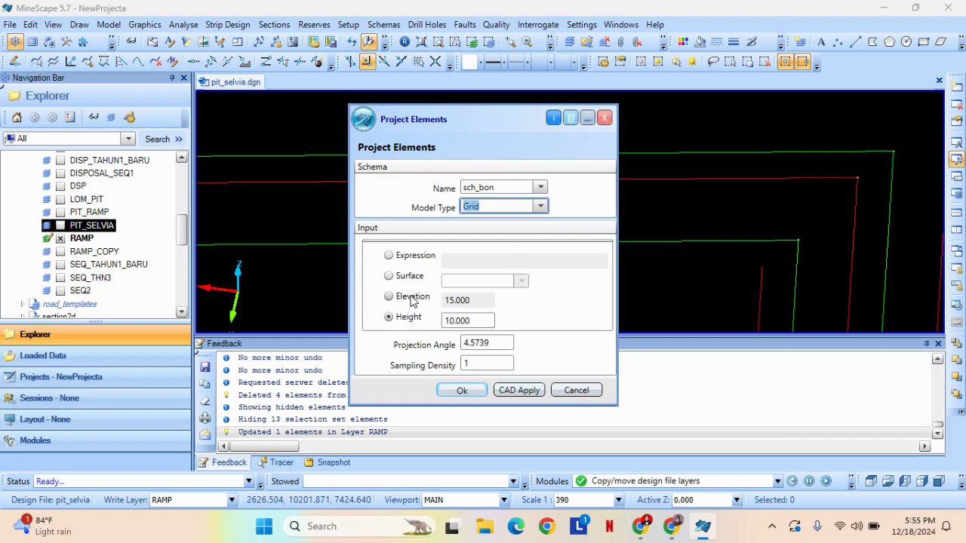
# Choose Height as the projection input instead of Elevation, with a height of 10.
pyautogui.click(413, 300)
pyautogui.click(414, 313)
pyautogui.click(413, 301)
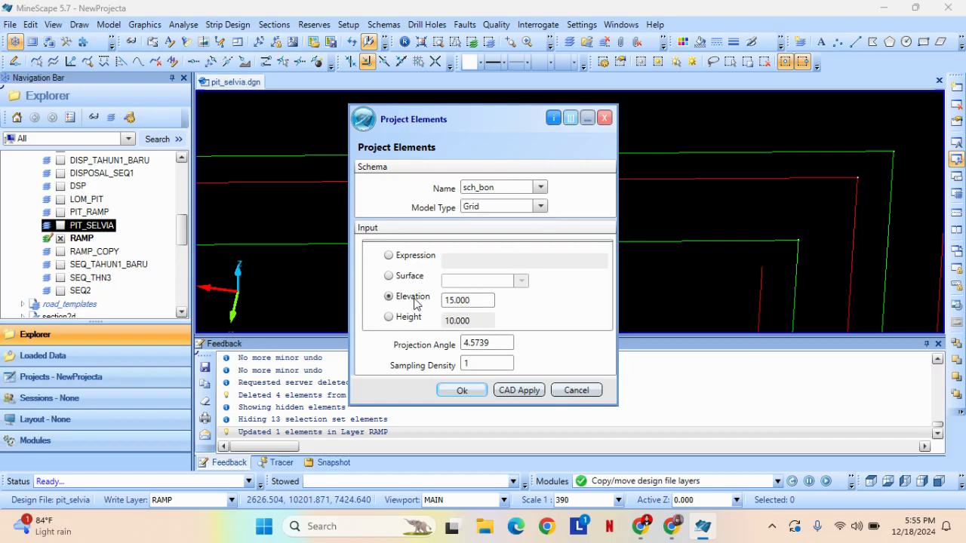
pyautogui.click(413, 320)
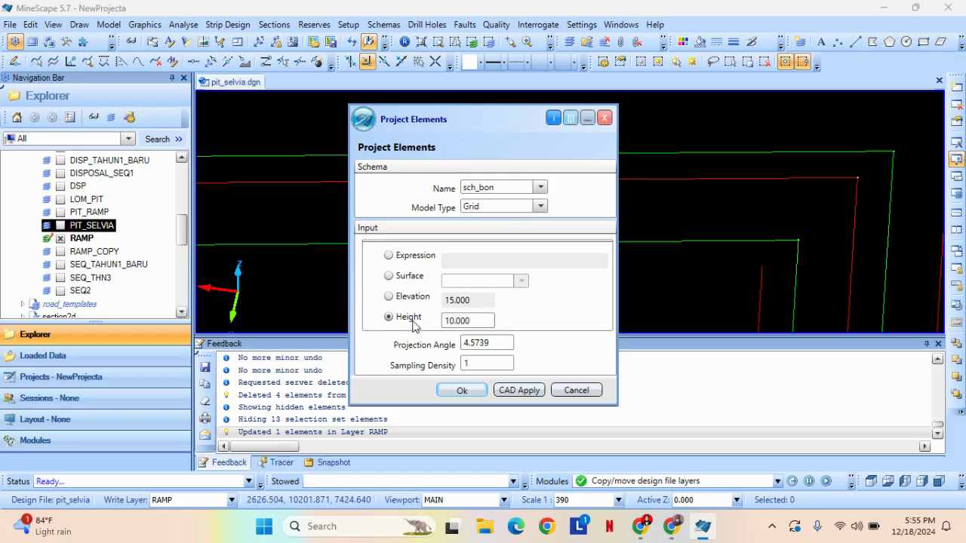
pyautogui.click(414, 302)
pyautogui.click(412, 320)
pyautogui.click(413, 302)
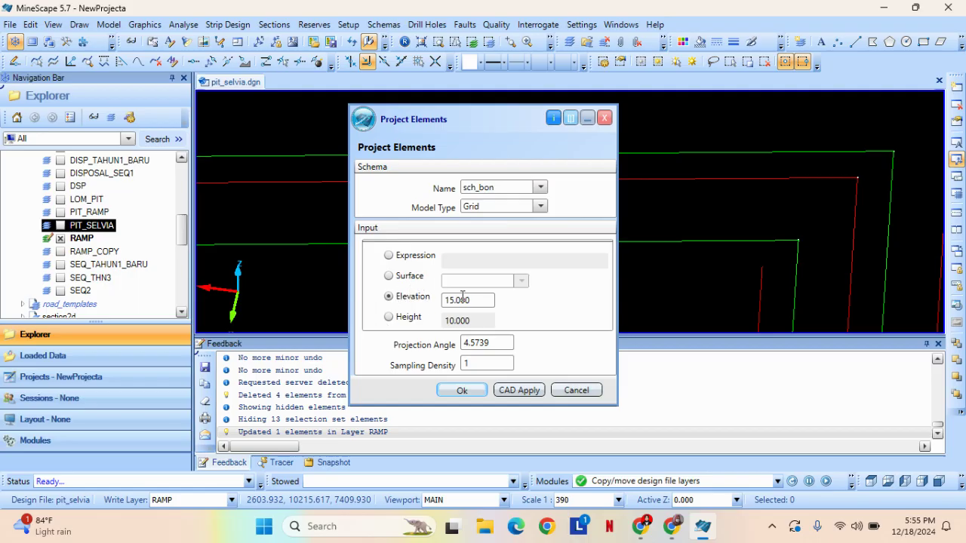
pyautogui.click(412, 318)
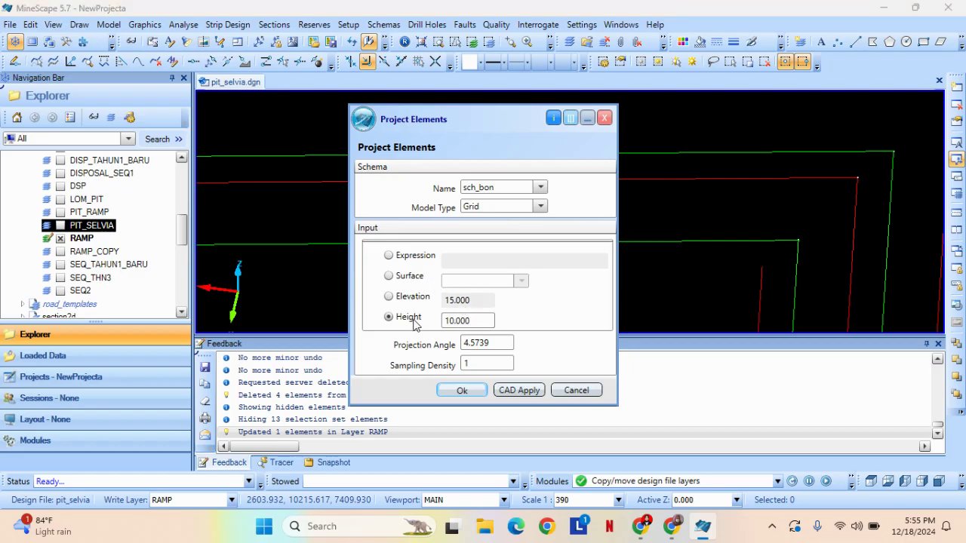
pyautogui.click(454, 321)
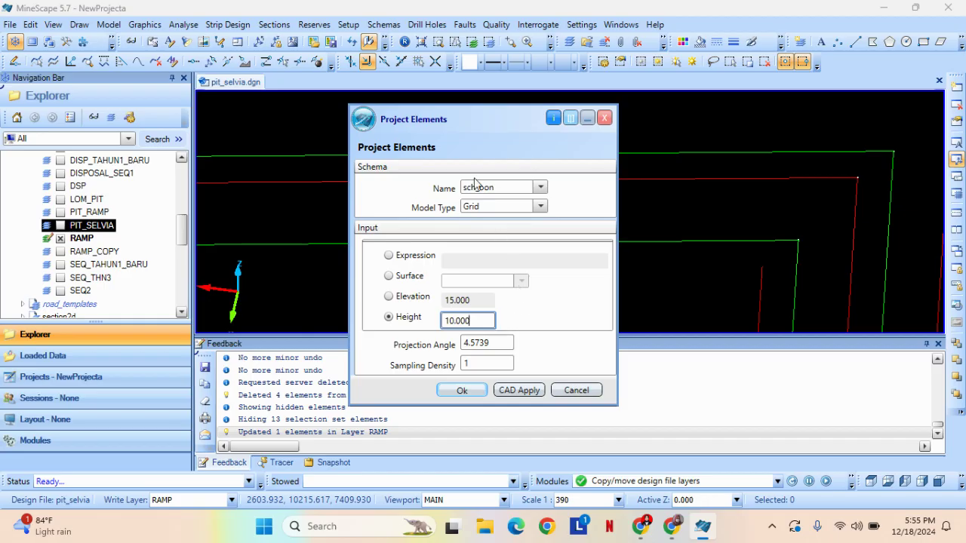
pyautogui.moveTo(468, 133); pyautogui.dragTo(397, 124)
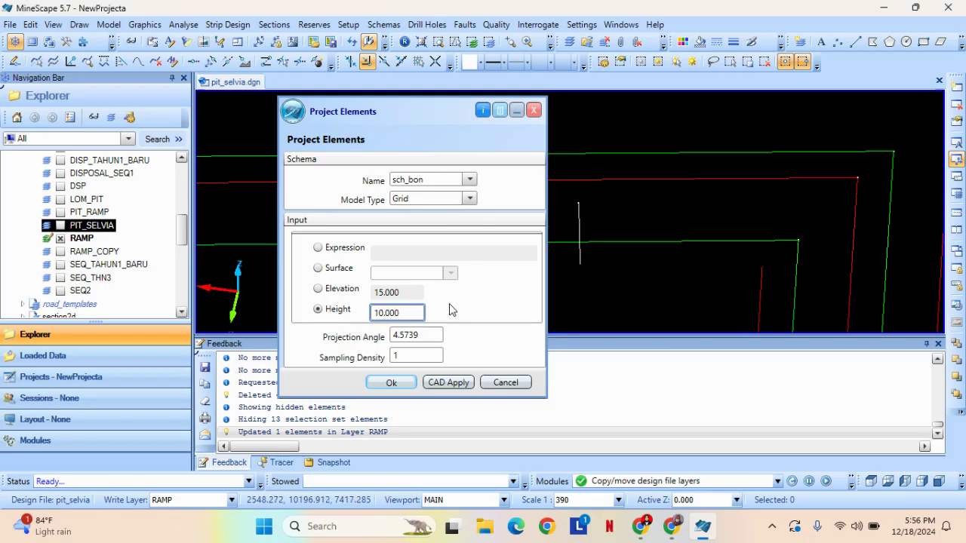
pyautogui.click(412, 313)
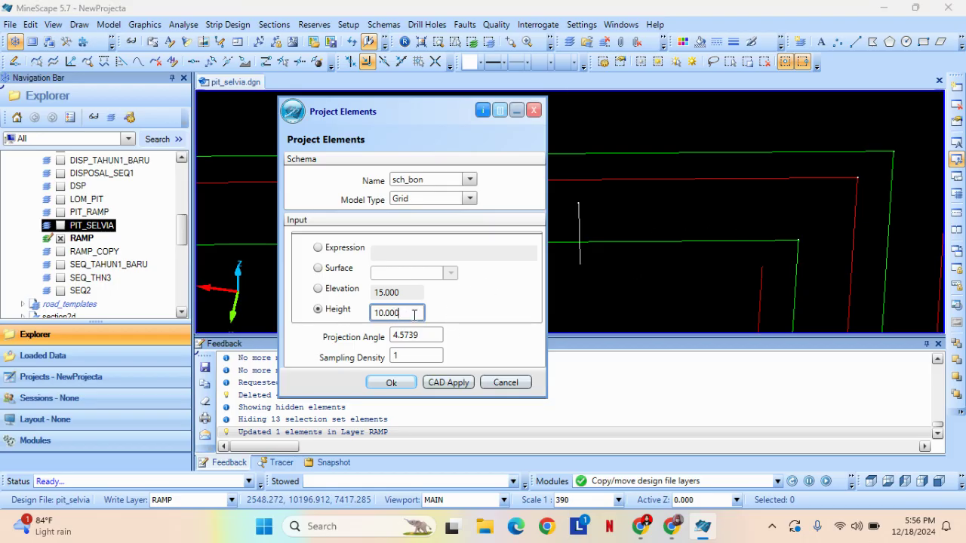
pyautogui.moveTo(413, 315); pyautogui.dragTo(372, 323)
pyautogui.click(375, 317)
# Set the projection angle to 8% and accept the projection settings.
pyautogui.click(436, 335)
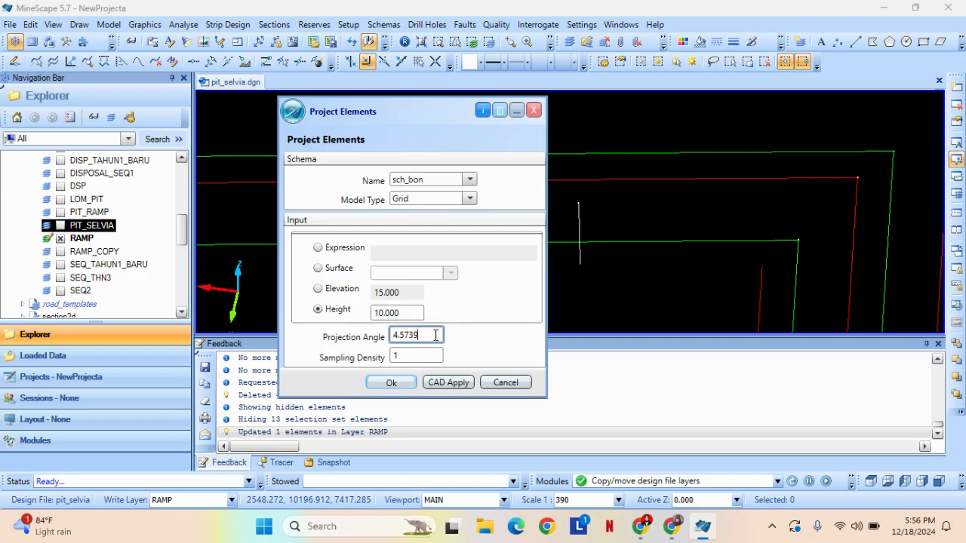
pyautogui.hotkey('ctrl', 'a')
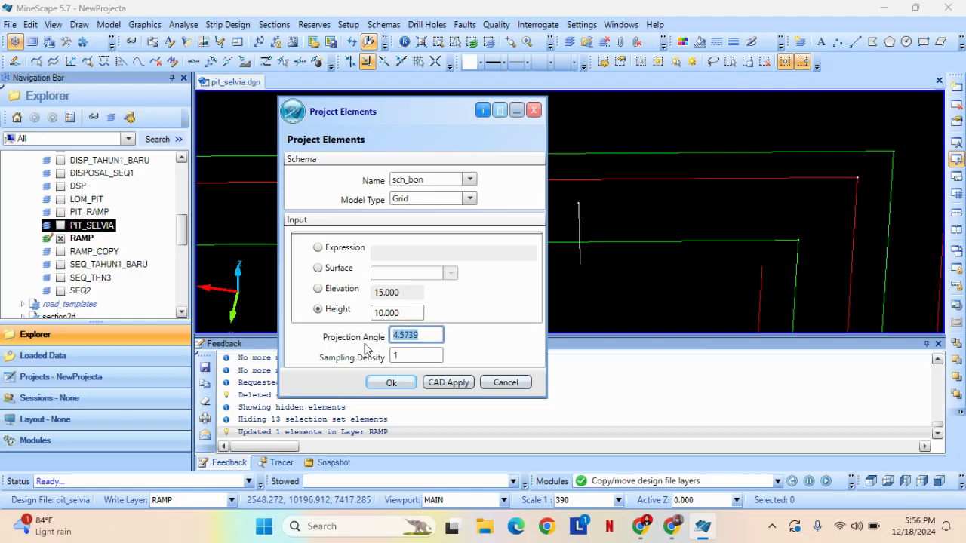
pyautogui.press('BackSpace')
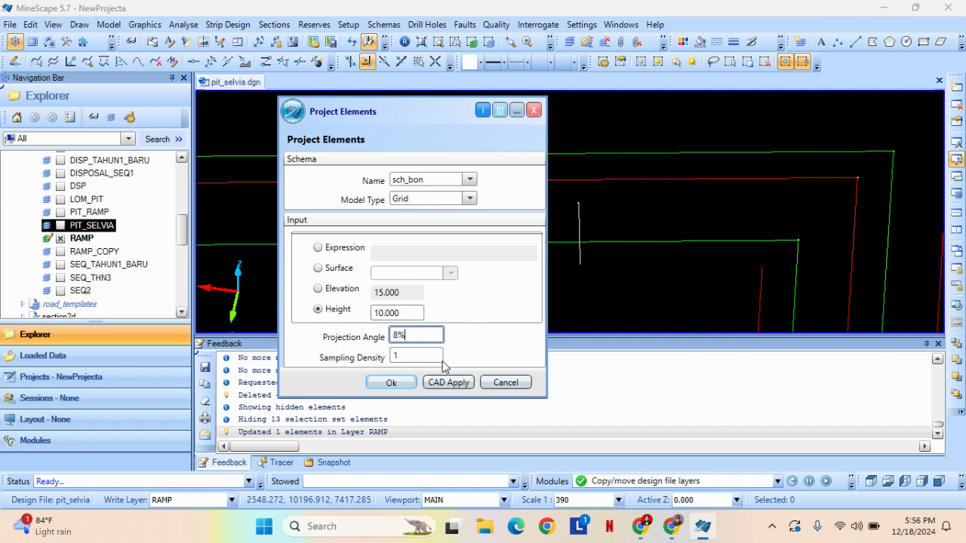
pyautogui.click(390, 383)
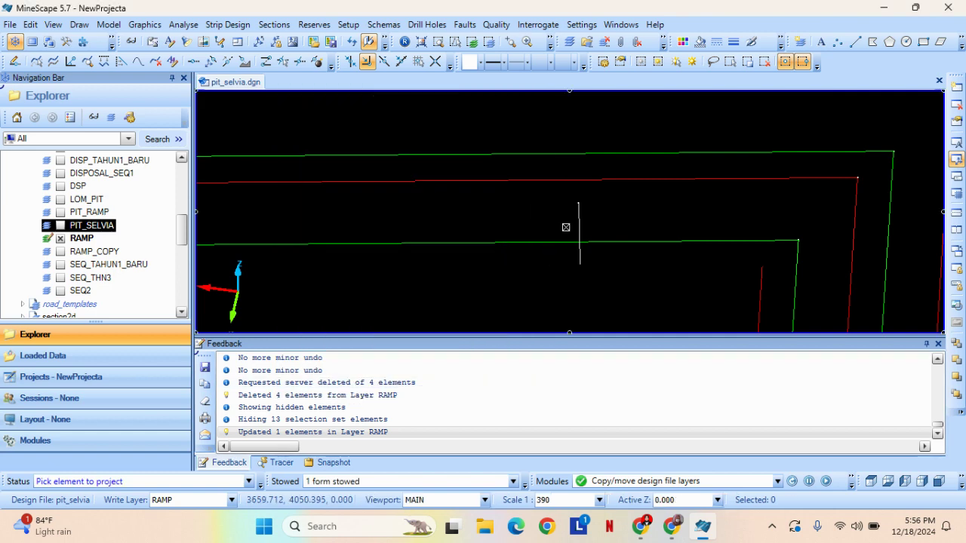
# Project the short white linestring at elevation -5 along the benches, away from the nearby pit corner.
pyautogui.moveTo(578, 224); pyautogui.dragTo(623, 239, button='middle')
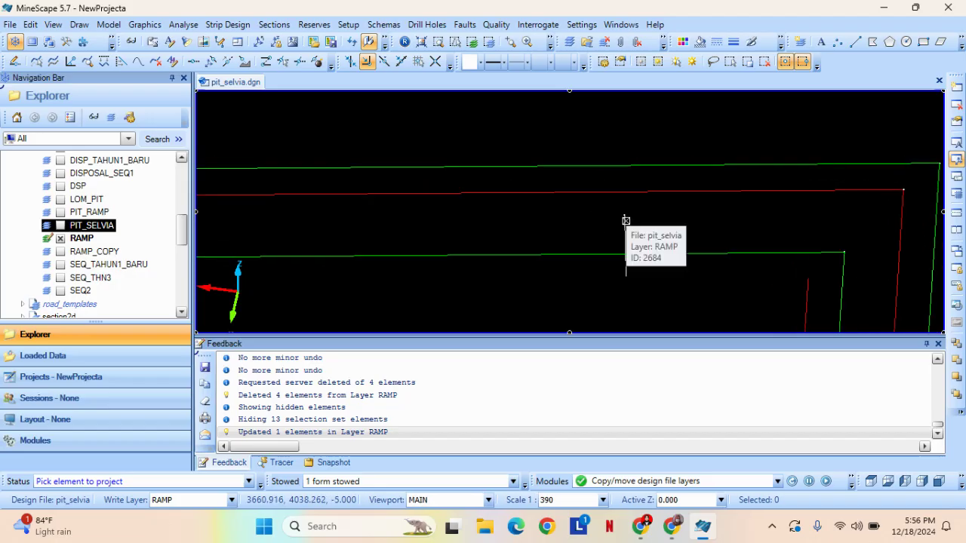
pyautogui.click(625, 233)
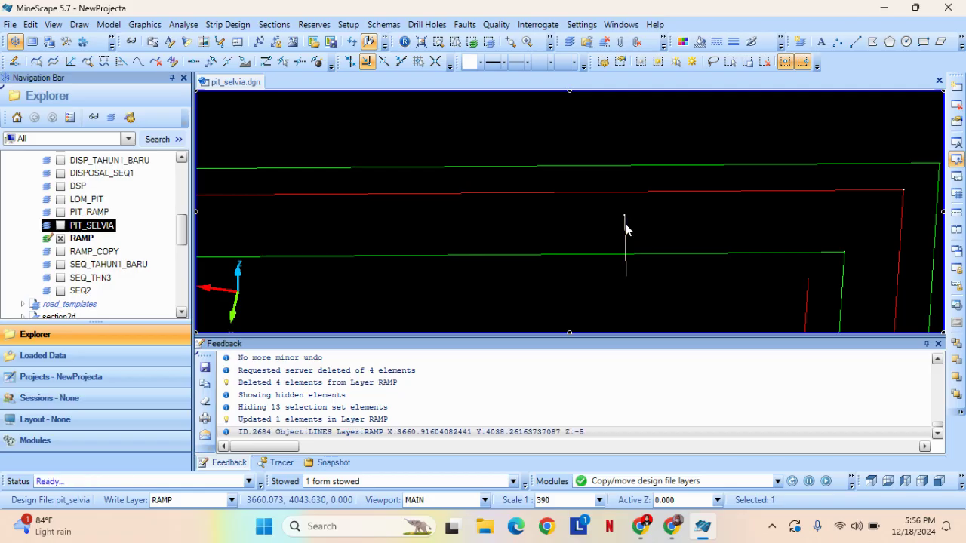
pyautogui.moveTo(319, 226); pyautogui.dragTo(332, 225, button='middle')
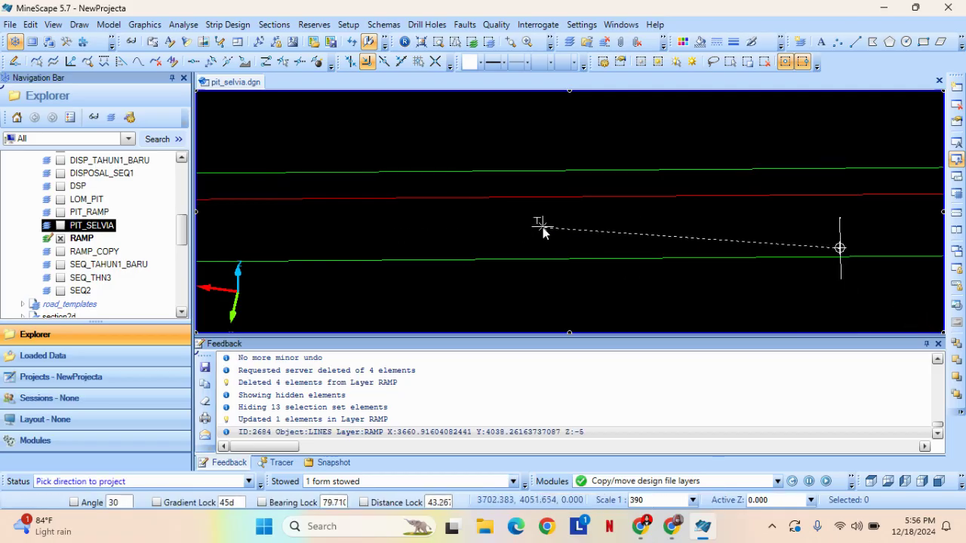
pyautogui.scroll(-2, 541, 229)
pyautogui.scroll(1, 569, 233)
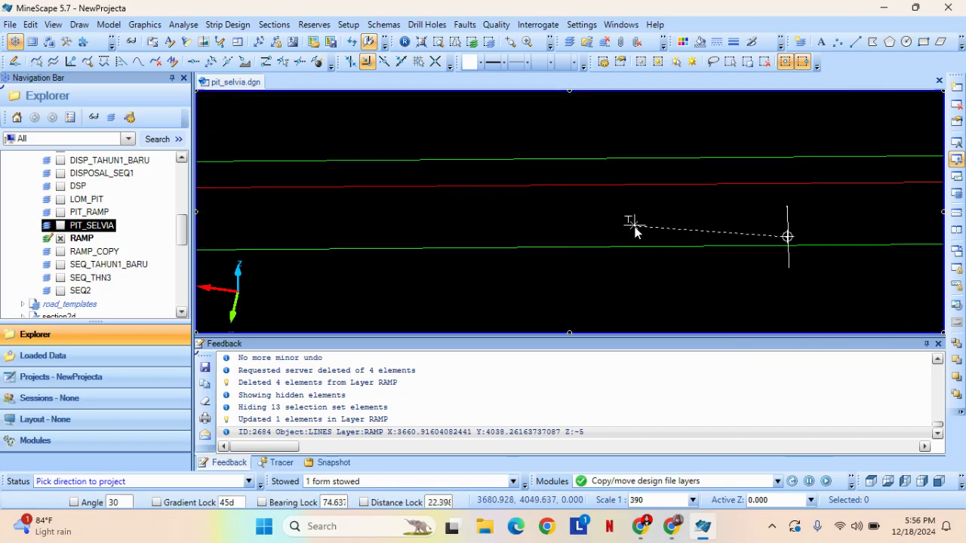
pyautogui.scroll(-2, 679, 221)
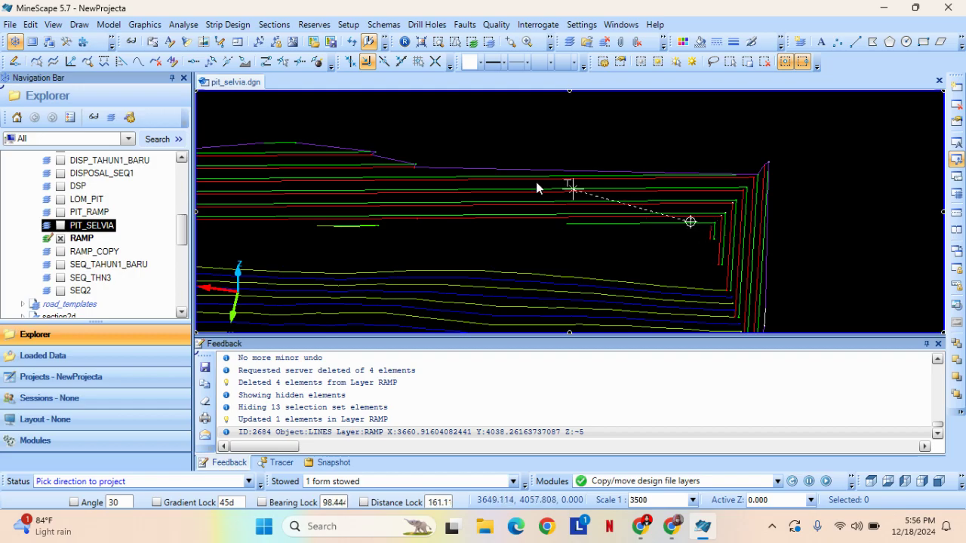
pyautogui.scroll(1, 683, 219)
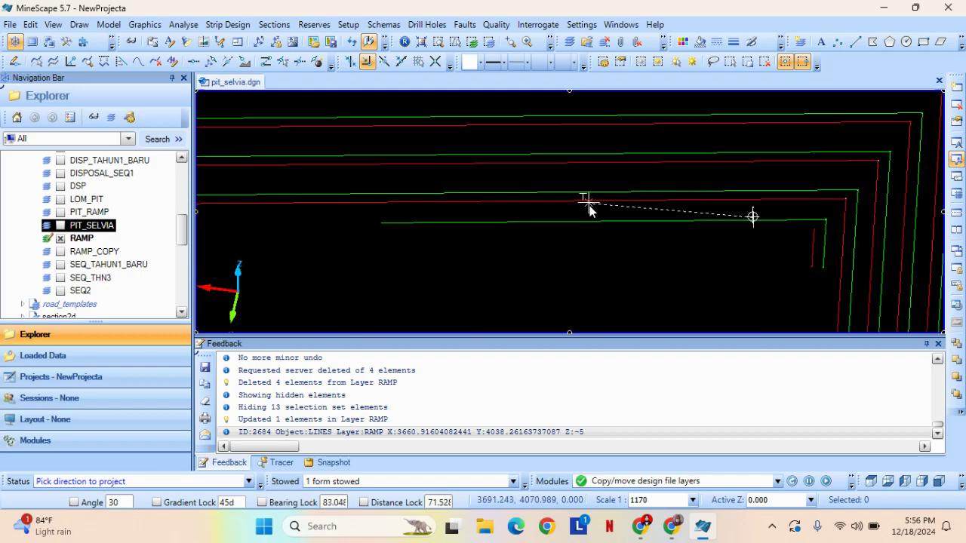
pyautogui.scroll(1, 705, 213)
pyautogui.scroll(-1, 317, 212)
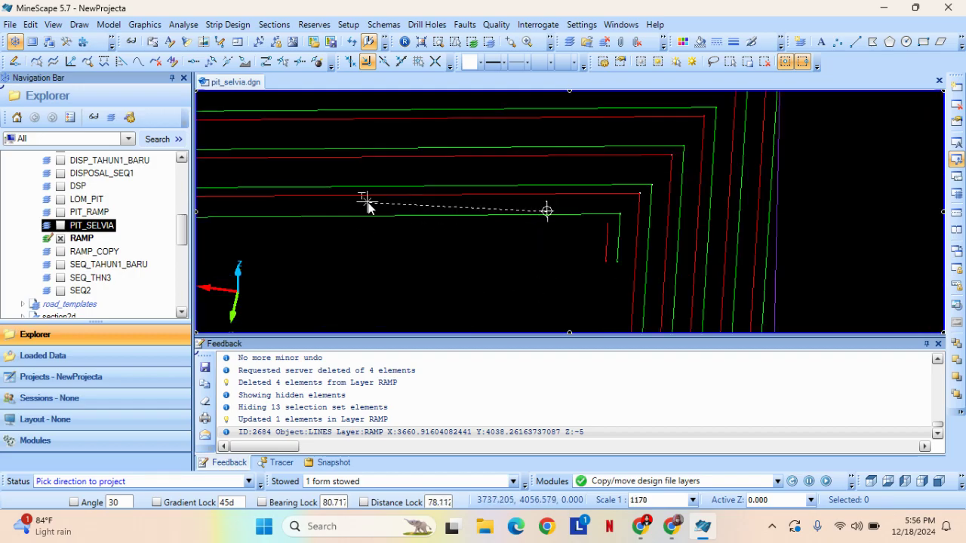
pyautogui.click(351, 205)
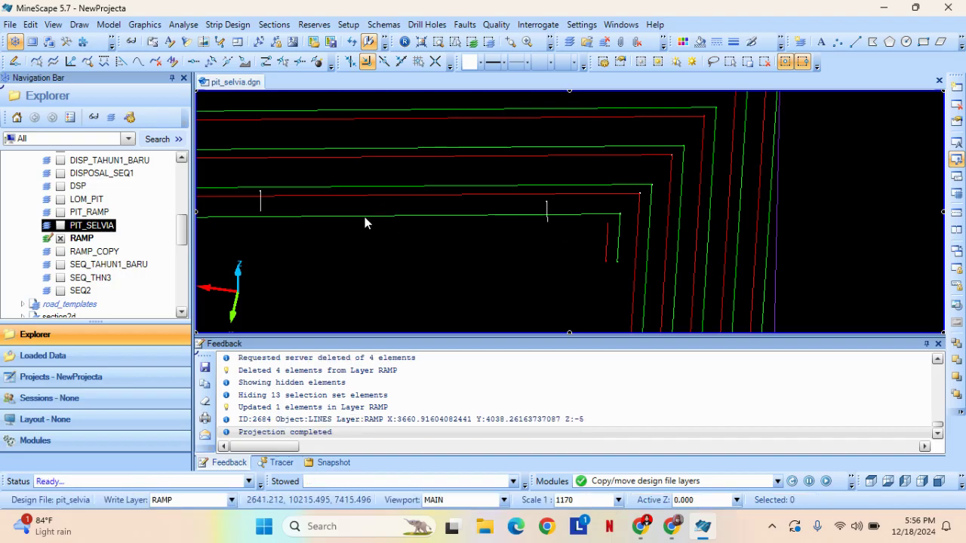
# Set up a normal element offset with a distance of 25, without using the drafting plane.
pyautogui.moveTo(365, 217); pyautogui.dragTo(414, 262, button='middle')
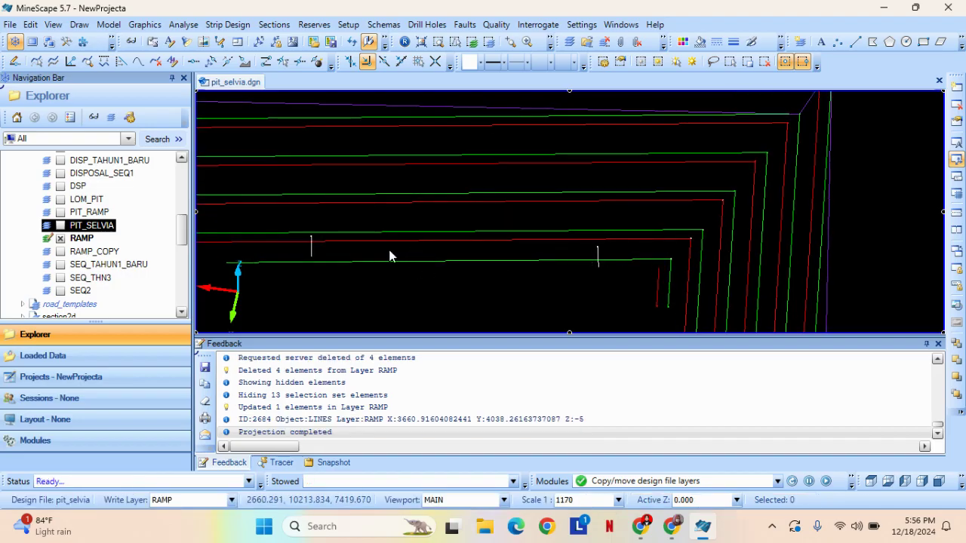
pyautogui.click(79, 24)
pyautogui.click(121, 140)
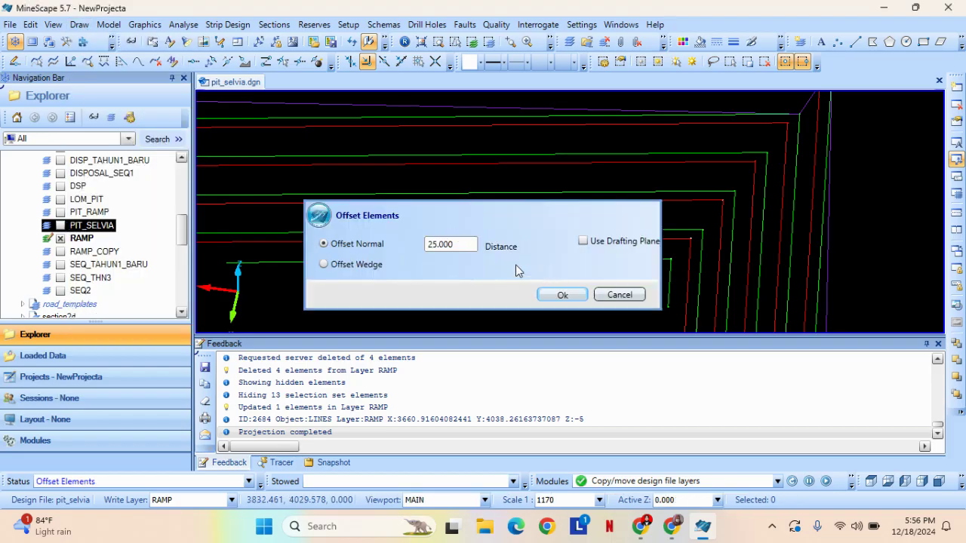
pyautogui.click(466, 246)
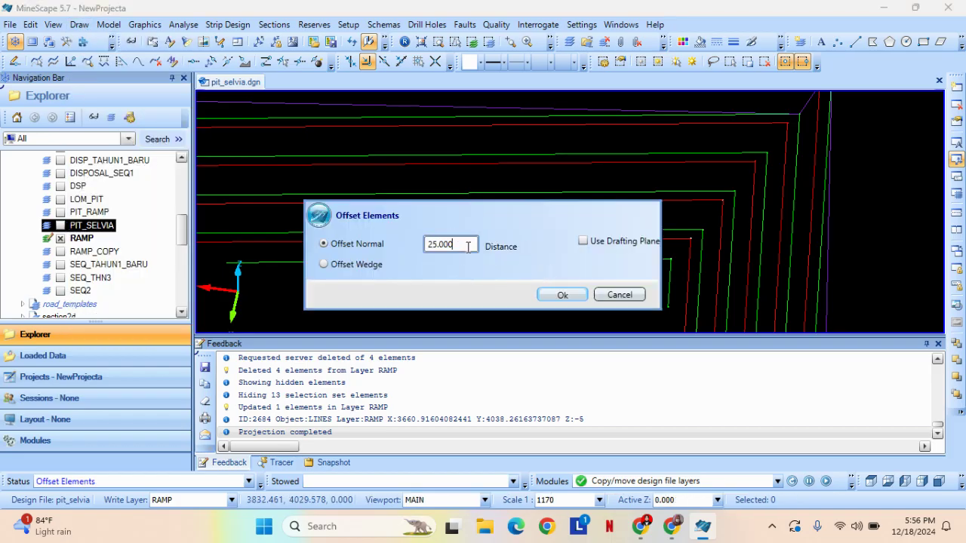
pyautogui.click(464, 248)
pyautogui.moveTo(462, 248); pyautogui.dragTo(425, 252)
pyautogui.click(445, 248)
pyautogui.click(465, 248)
pyautogui.moveTo(451, 215); pyautogui.dragTo(422, 252)
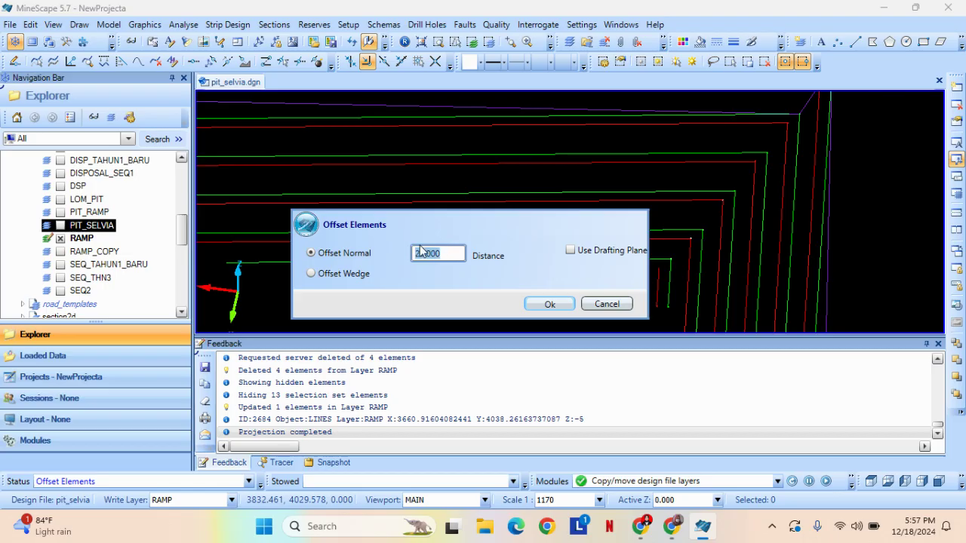
pyautogui.click(545, 304)
# Offset the innermost green bench line by 25 toward the outer benches.
pyautogui.scroll(2, 541, 304)
pyautogui.moveTo(534, 286); pyautogui.dragTo(643, 257, button='middle')
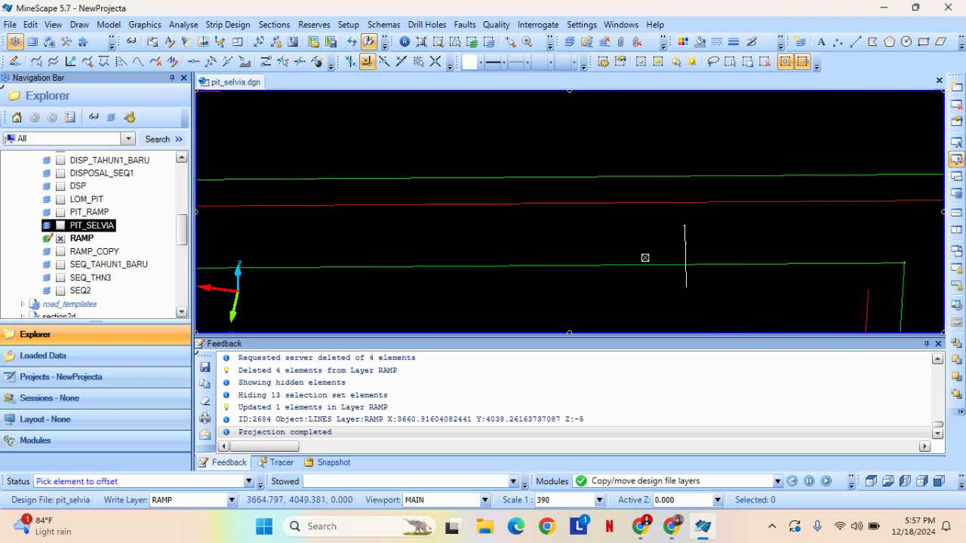
pyautogui.moveTo(499, 247); pyautogui.dragTo(620, 235, button='middle')
pyautogui.moveTo(529, 258); pyautogui.dragTo(555, 256, button='middle')
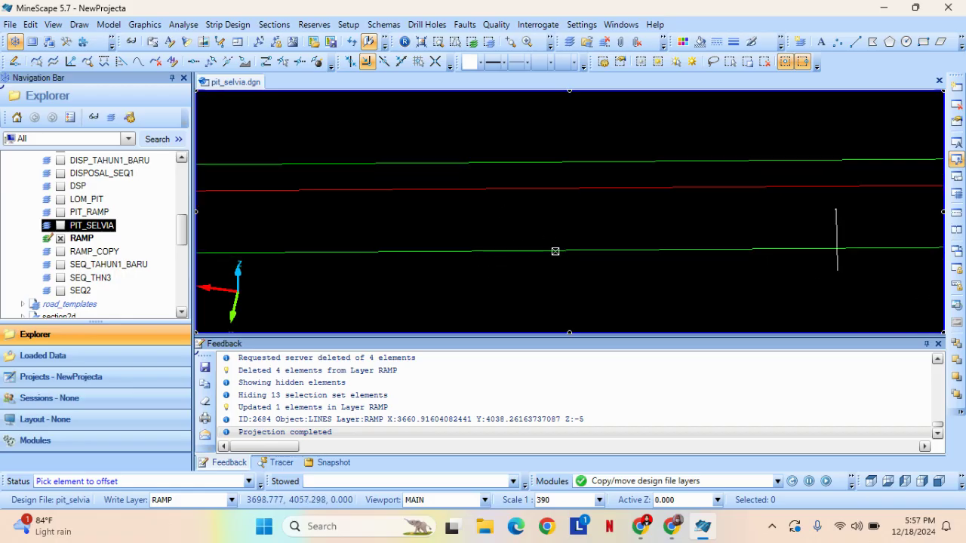
pyautogui.click(556, 251)
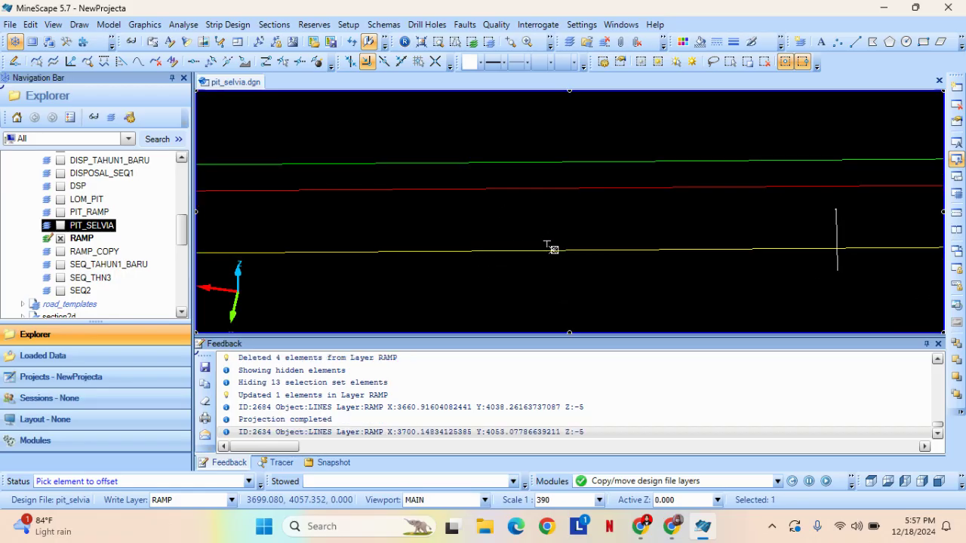
pyautogui.click(393, 126)
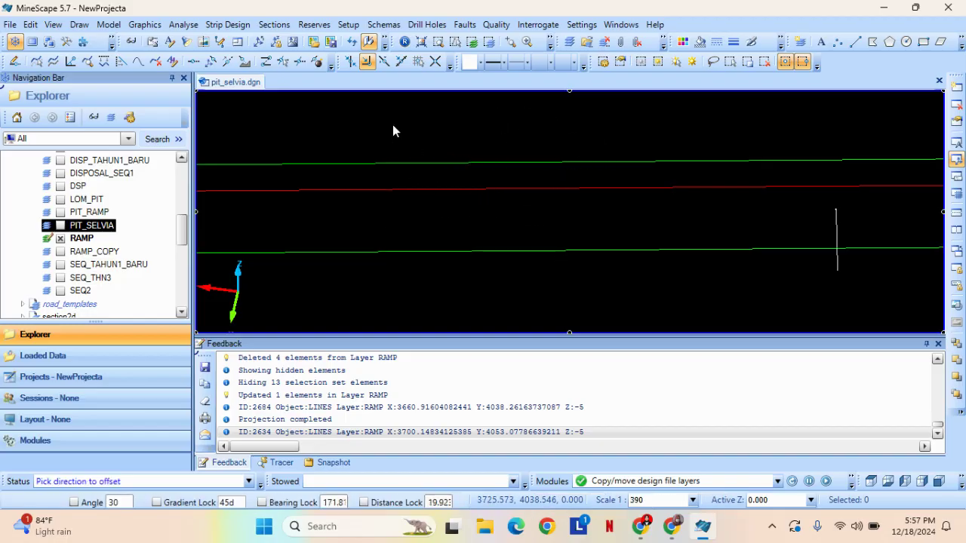
pyautogui.click(619, 295)
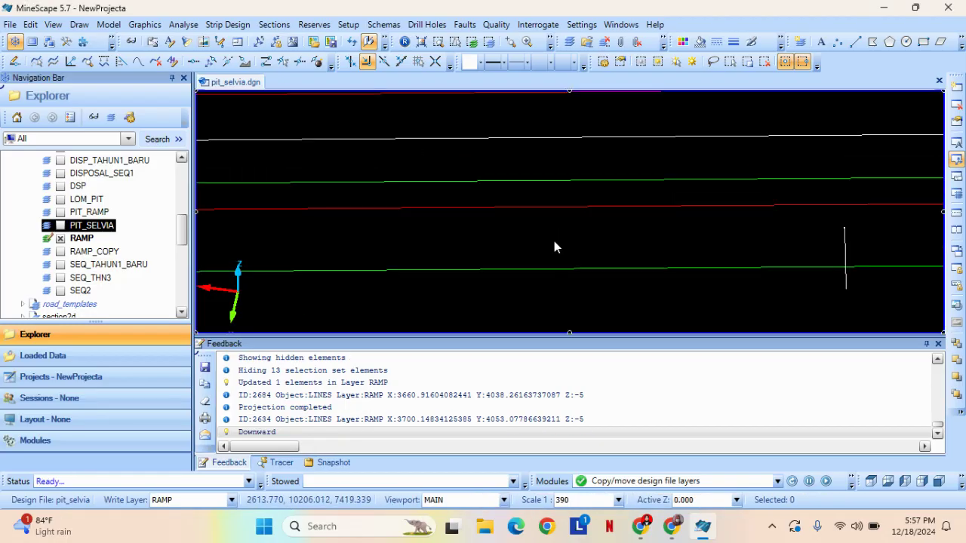
# Repeat the normal offset of 25 on the innermost long red bench line, toward the outer benches.
pyautogui.rightClick(553, 239)
pyautogui.click(604, 296)
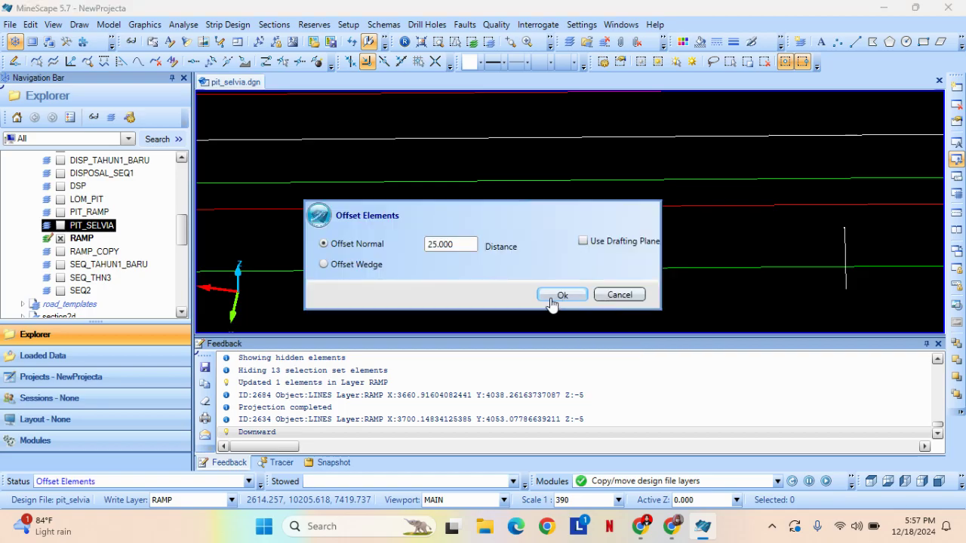
pyautogui.click(564, 297)
pyautogui.moveTo(524, 256); pyautogui.dragTo(581, 313, button='middle')
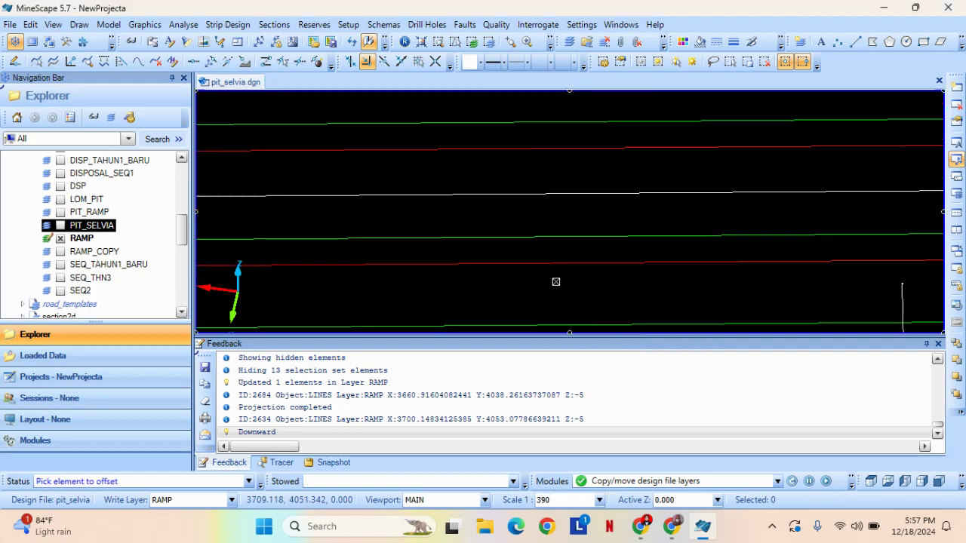
pyautogui.click(533, 263)
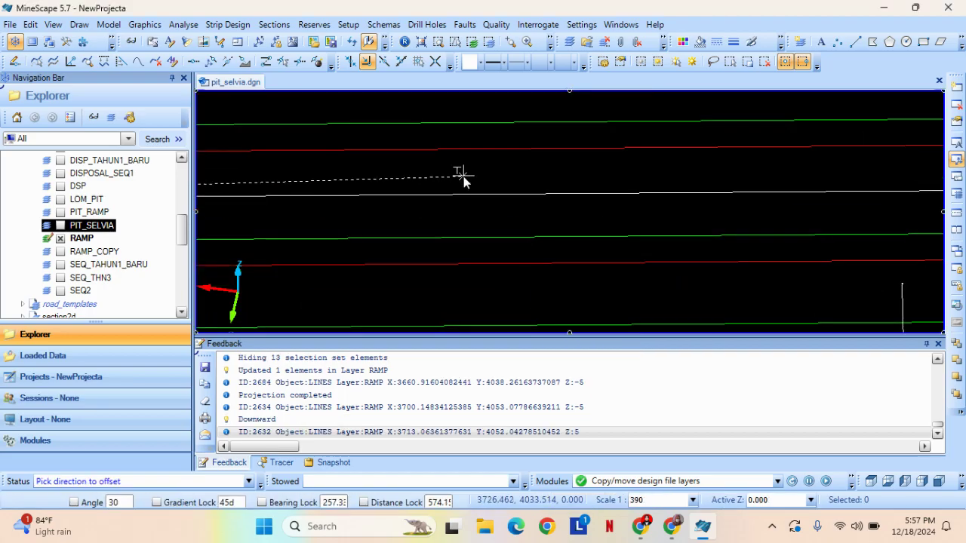
pyautogui.click(458, 172)
pyautogui.click(626, 306)
pyautogui.scroll(-3, 607, 266)
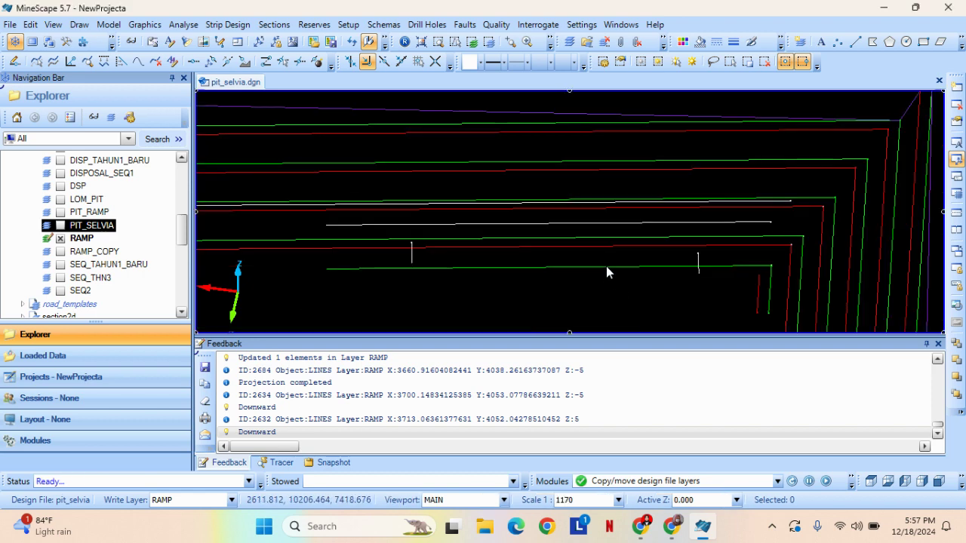
# Extend the short white linestring nearest the pit corner to the inner white offset line, without using the boundary line Z values.
pyautogui.scroll(3, 643, 287)
pyautogui.moveTo(585, 257); pyautogui.dragTo(447, 269, button='middle')
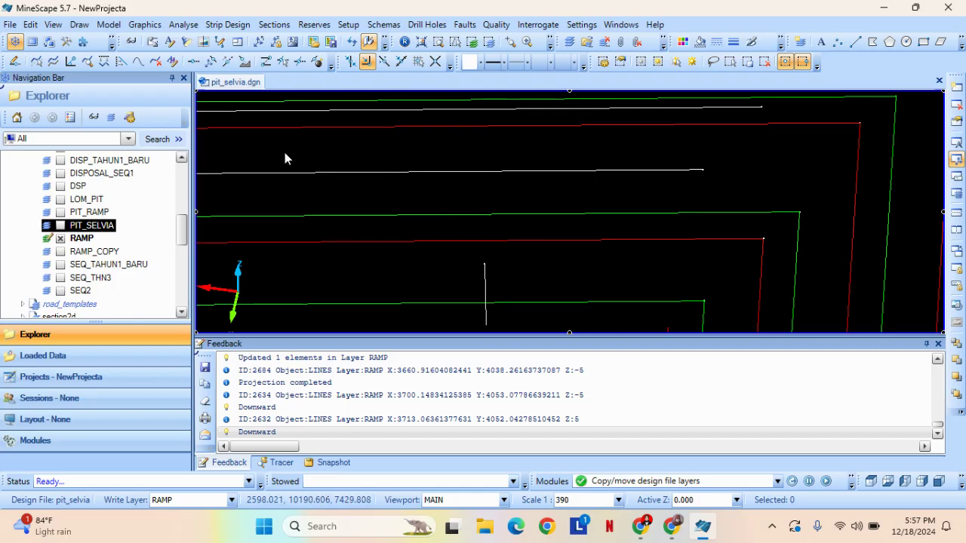
pyautogui.click(30, 25)
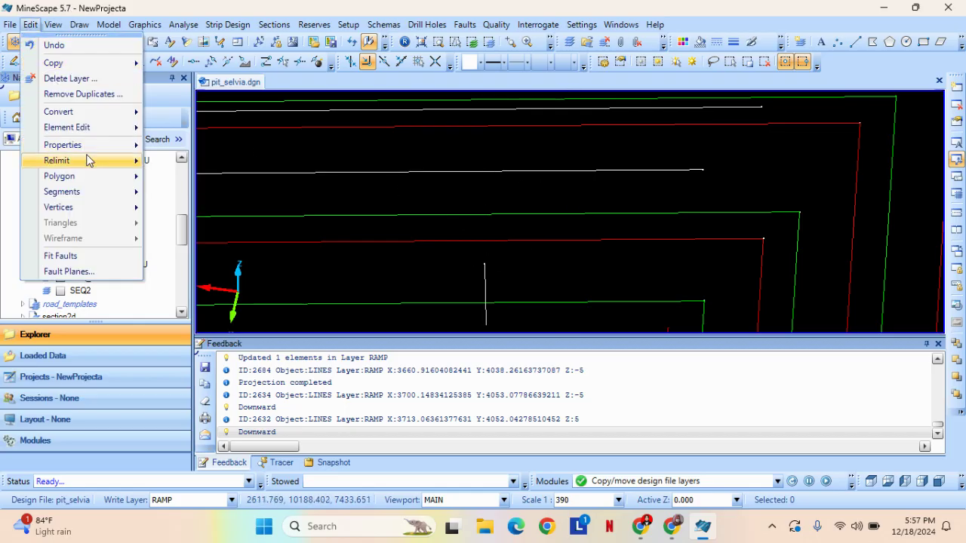
pyautogui.moveTo(88, 160)
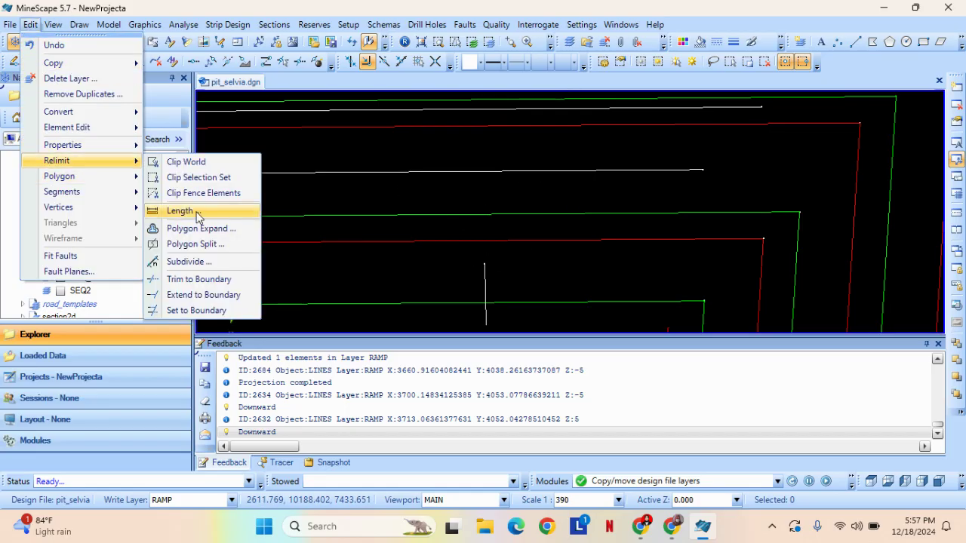
pyautogui.click(203, 295)
pyautogui.click(512, 171)
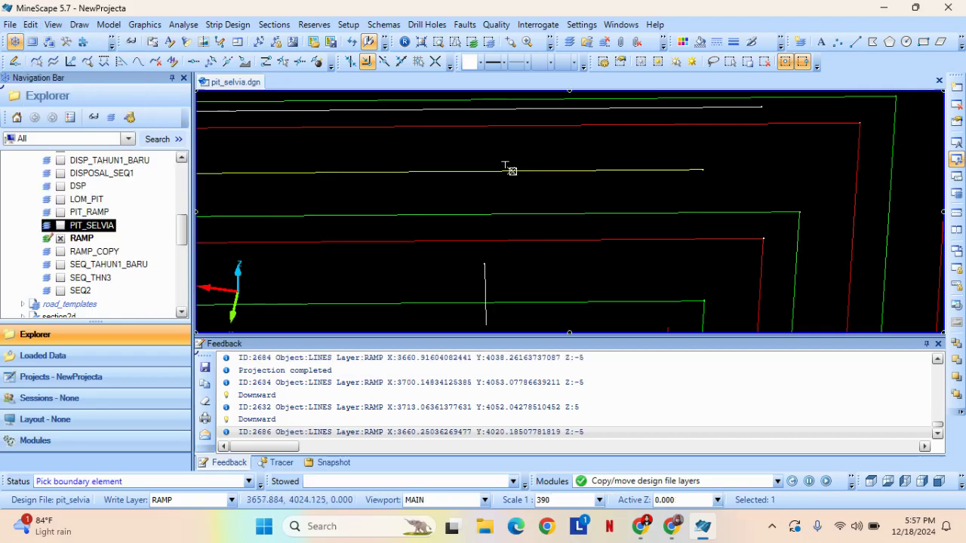
pyautogui.click(543, 302)
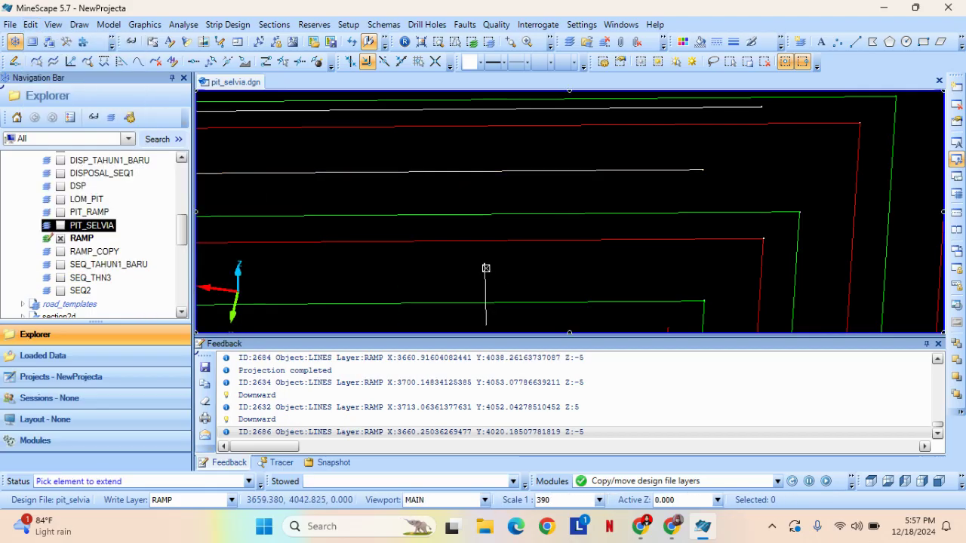
pyautogui.click(486, 268)
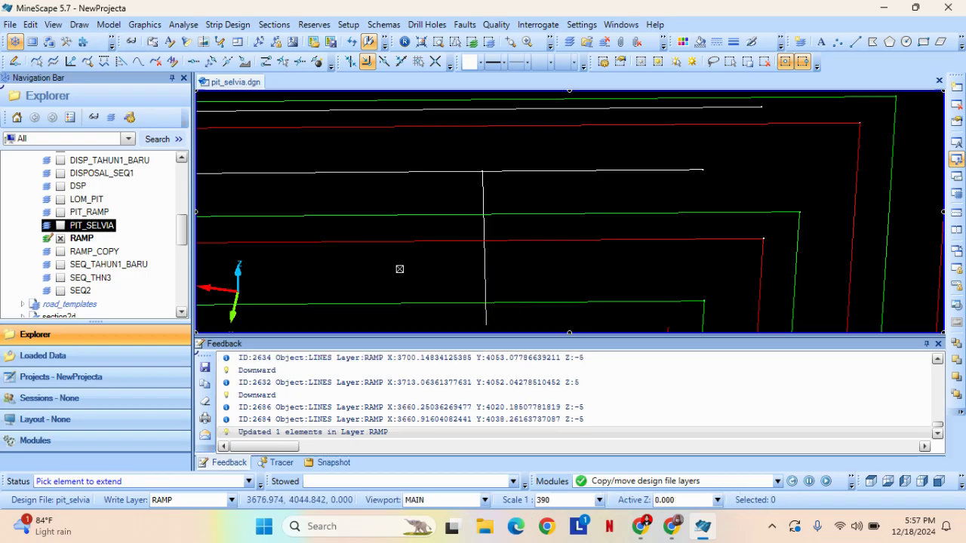
# Try to extend the short white linestring farther from the corner, with the outer white offset line as boundary.
pyautogui.scroll(-2, 339, 217)
pyautogui.moveTo(359, 212); pyautogui.dragTo(666, 196, button='middle')
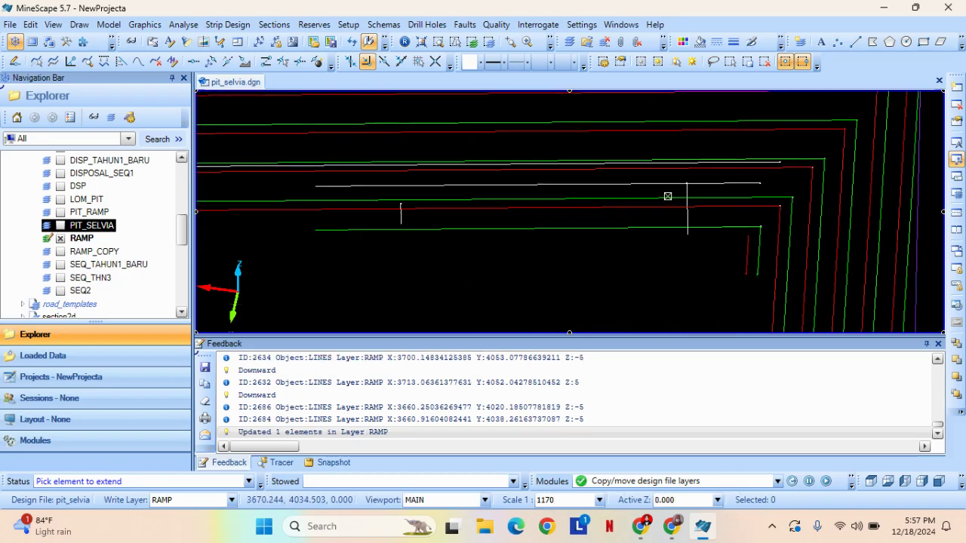
pyautogui.scroll(2, 446, 178)
pyautogui.moveTo(360, 172); pyautogui.dragTo(407, 180, button='middle')
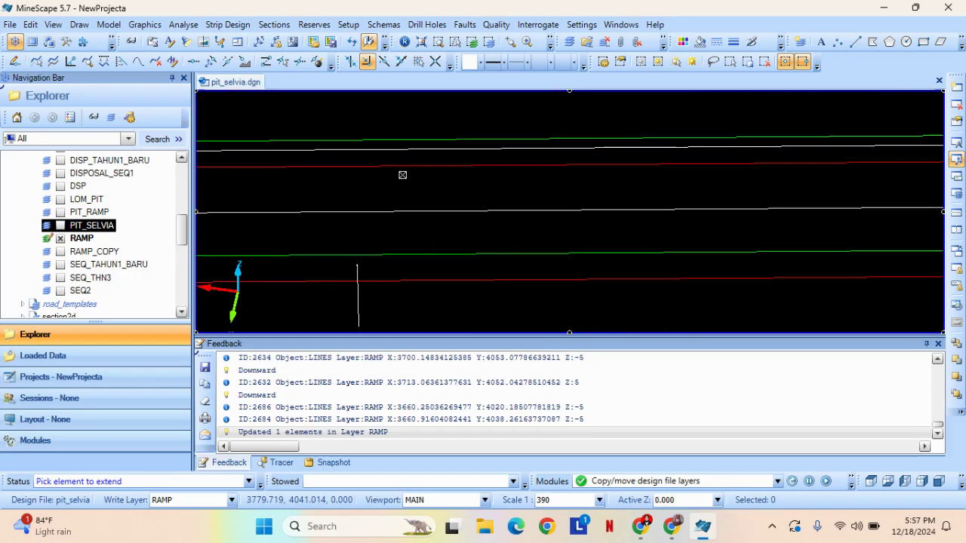
pyautogui.rightClick(402, 175)
pyautogui.click(468, 233)
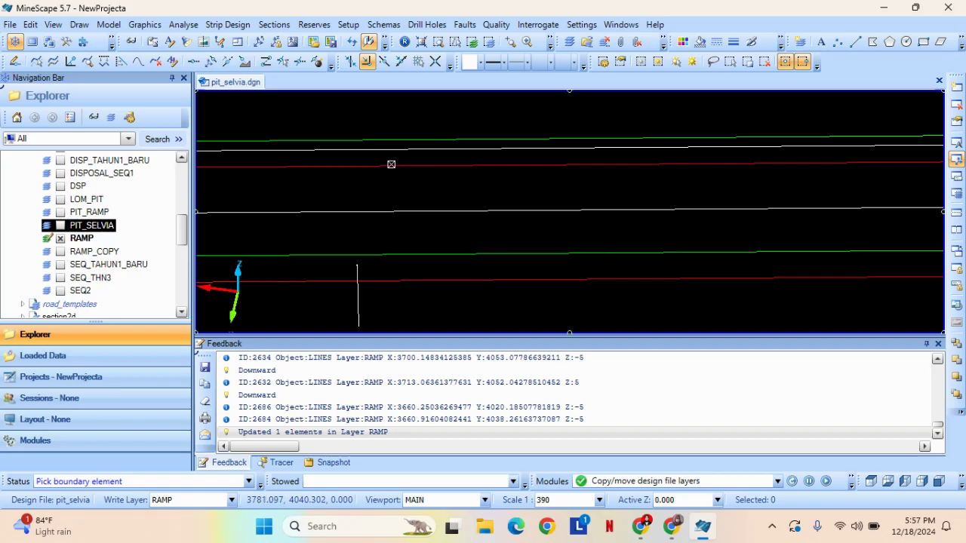
pyautogui.click(375, 152)
pyautogui.click(371, 146)
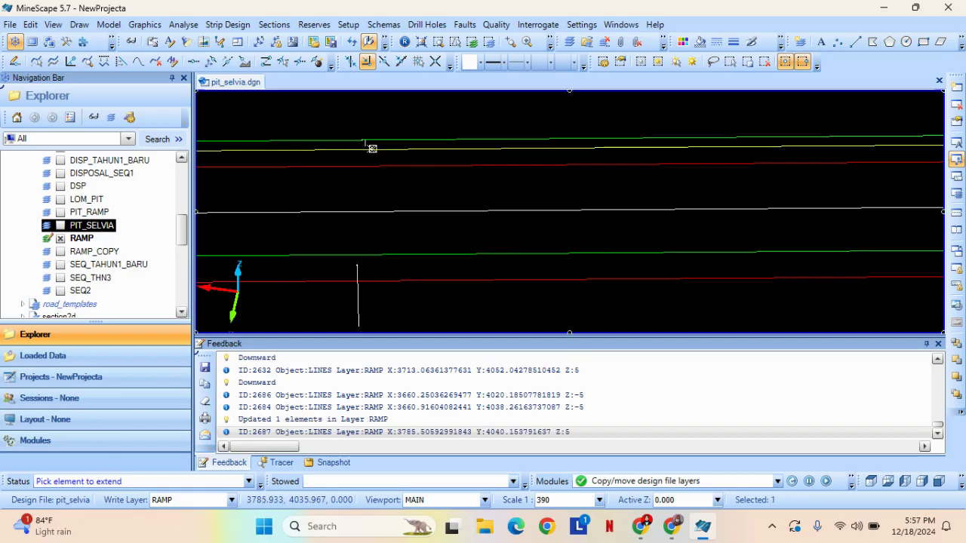
# Extend the short white linestring farther from the corner to the outer white offset line, without using the boundary line Z values.
pyautogui.rightClick(356, 182)
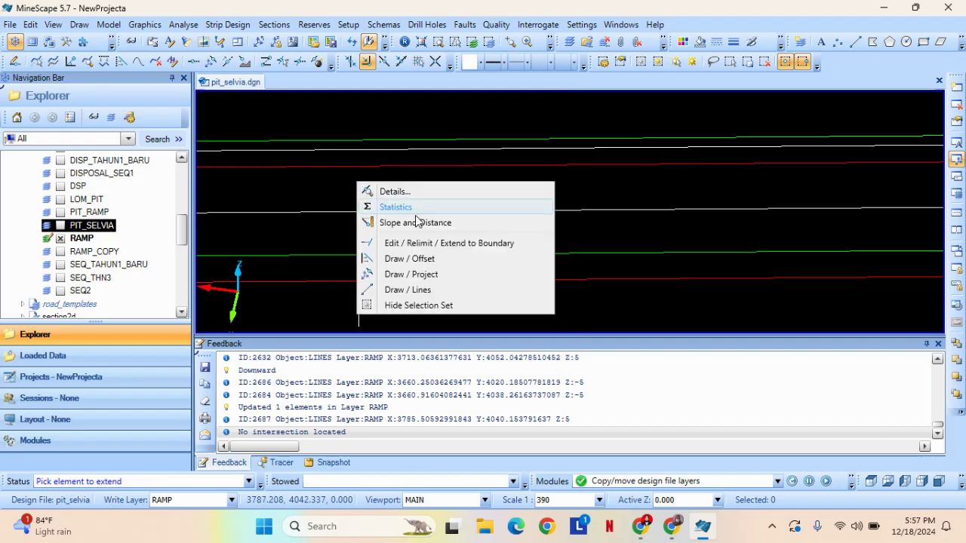
pyautogui.click(432, 199)
pyautogui.click(378, 151)
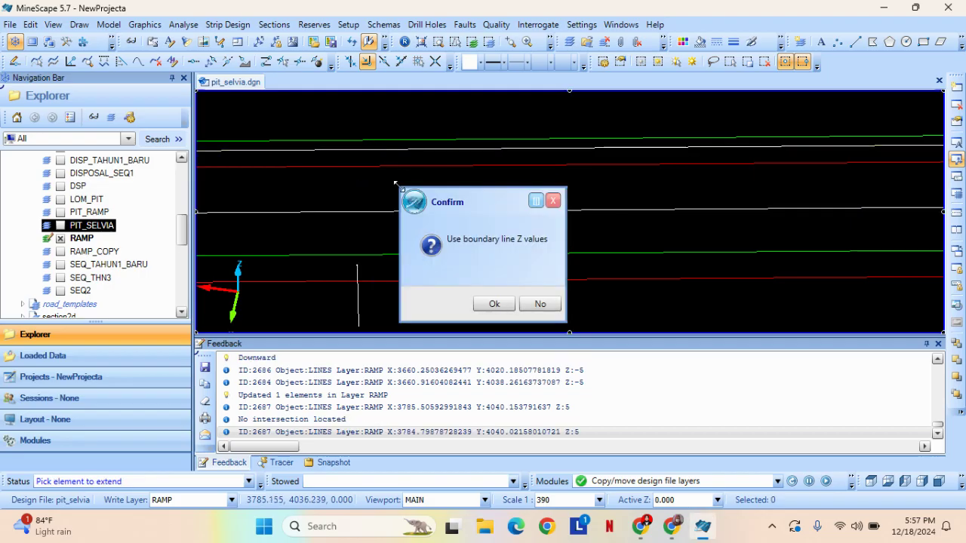
pyautogui.click(532, 308)
pyautogui.scroll(2, 357, 268)
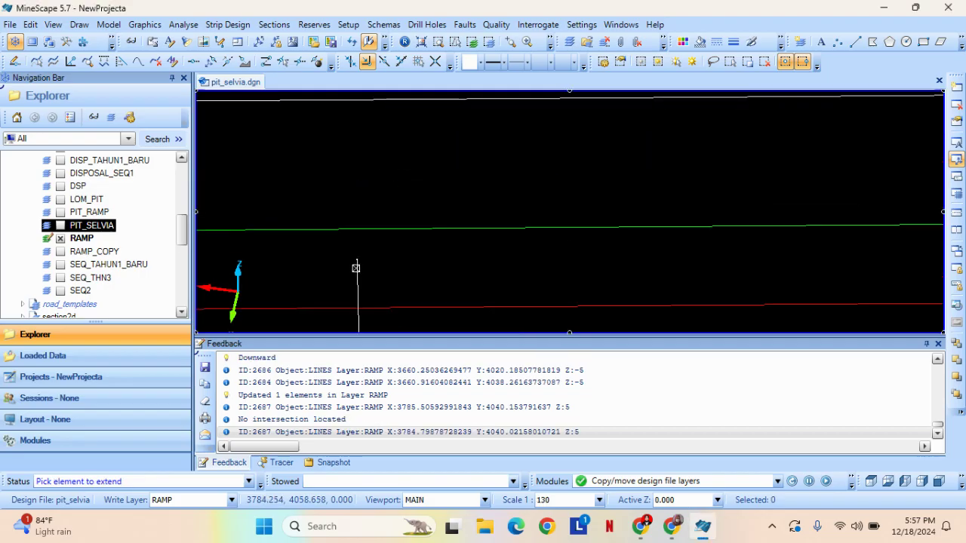
pyautogui.click(358, 269)
pyautogui.scroll(-2, 529, 186)
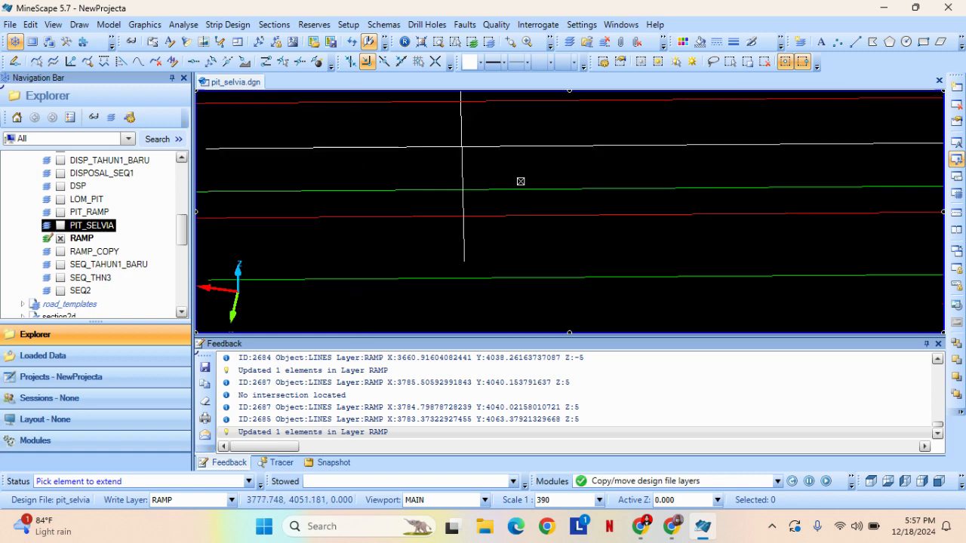
pyautogui.moveTo(518, 182); pyautogui.dragTo(431, 284, button='middle')
pyautogui.moveTo(604, 266); pyautogui.dragTo(401, 229, button='middle')
pyautogui.scroll(-2, 593, 250)
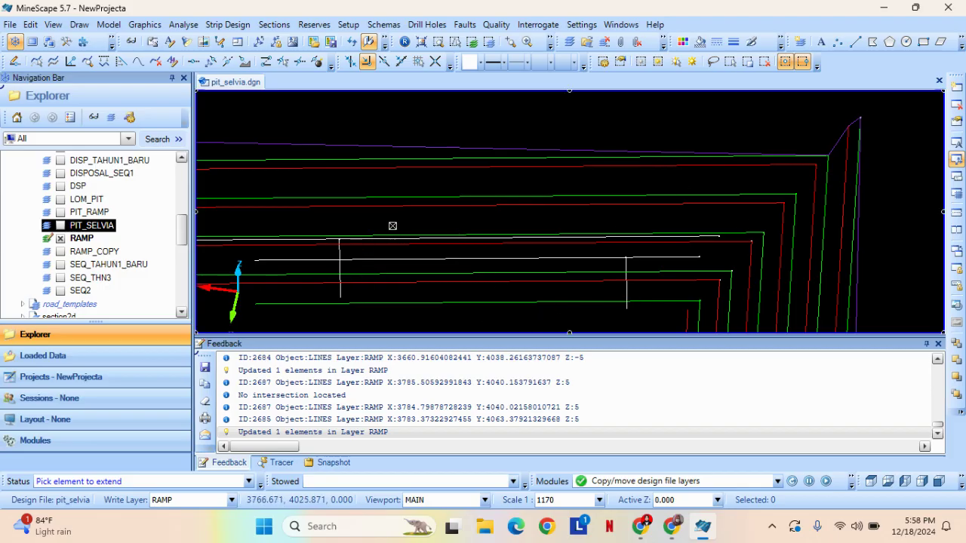
pyautogui.rightClick(579, 291)
# Trim the white crossline nearest the pit corner at the innermost green bench line, without using the boundary line Z values.
pyautogui.moveTo(578, 291); pyautogui.dragTo(563, 247, button='middle')
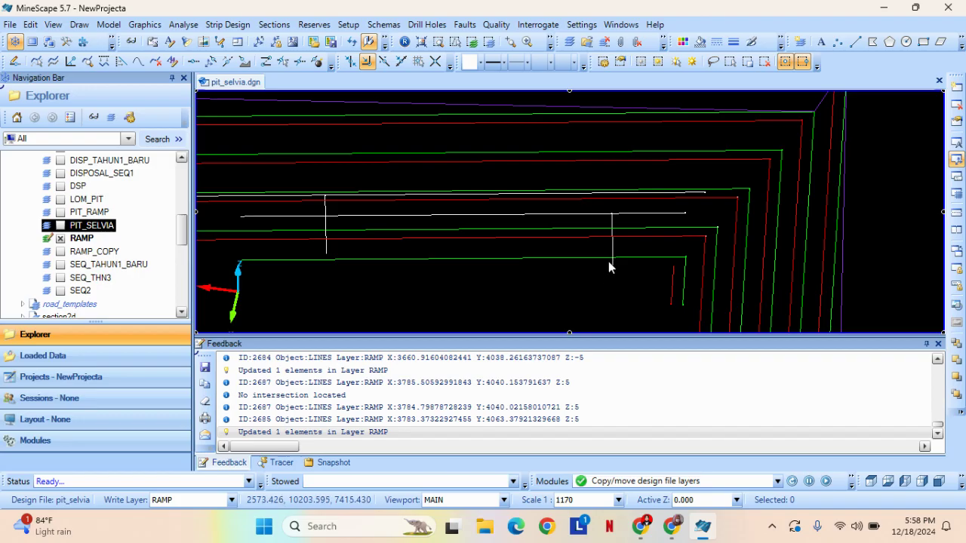
pyautogui.click(623, 257)
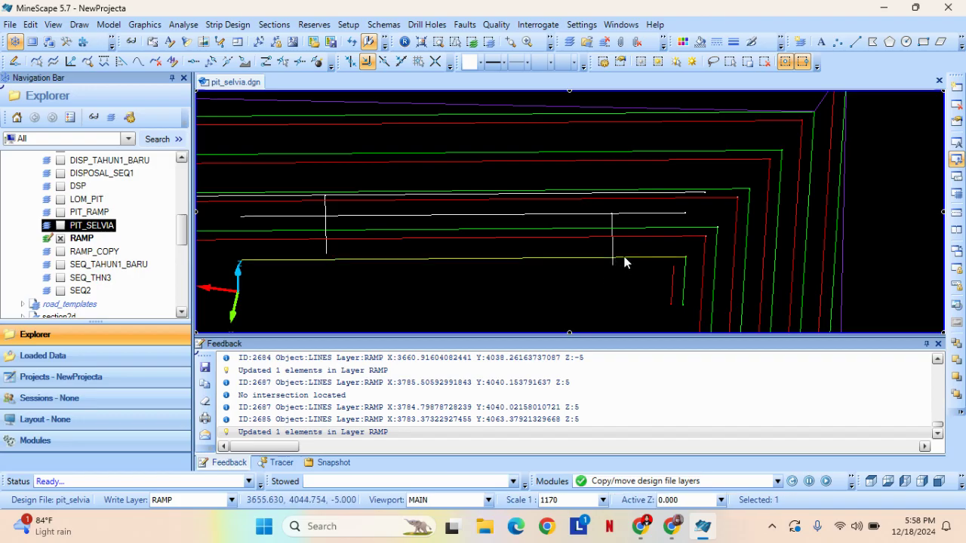
pyautogui.rightClick(623, 258)
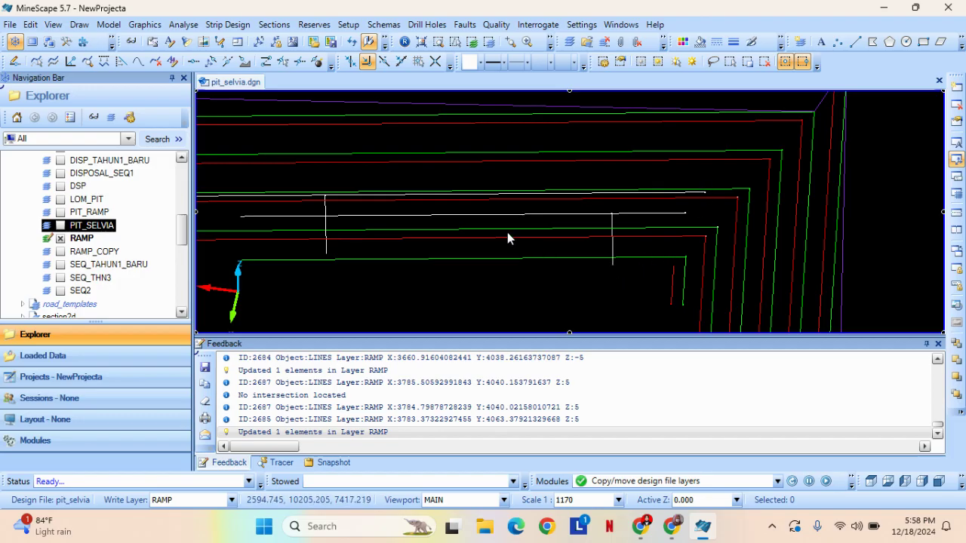
pyautogui.click(30, 24)
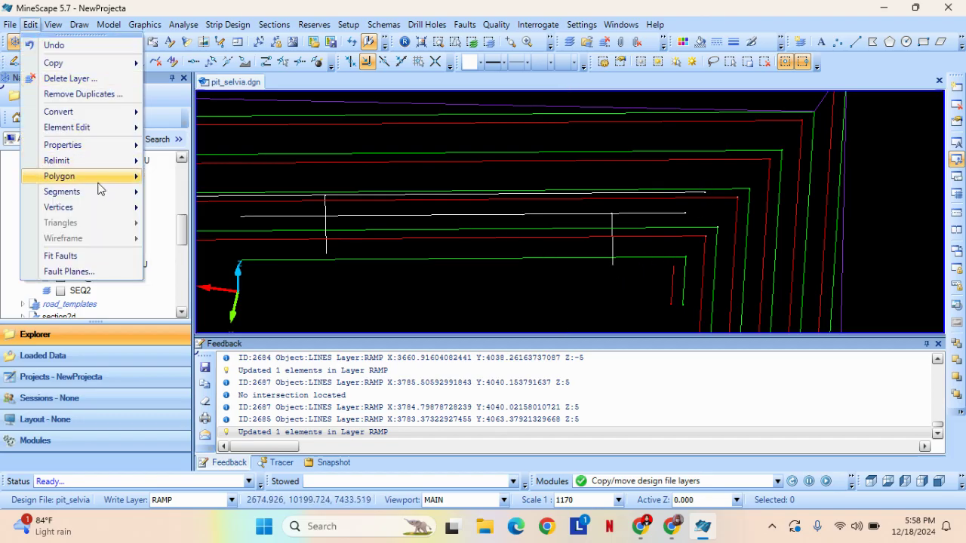
pyautogui.moveTo(70, 169)
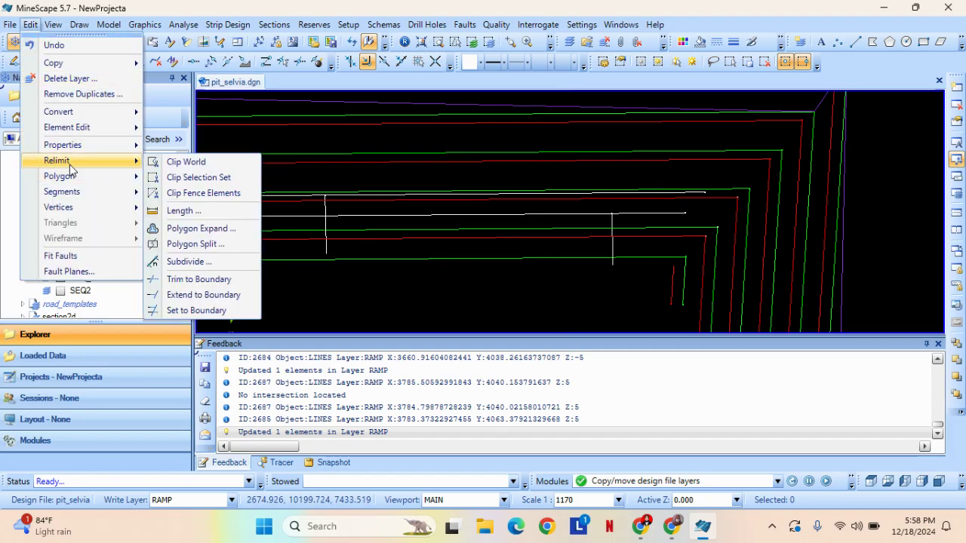
pyautogui.click(230, 295)
pyautogui.scroll(3, 538, 269)
pyautogui.moveTo(653, 265); pyautogui.dragTo(340, 231, button='middle')
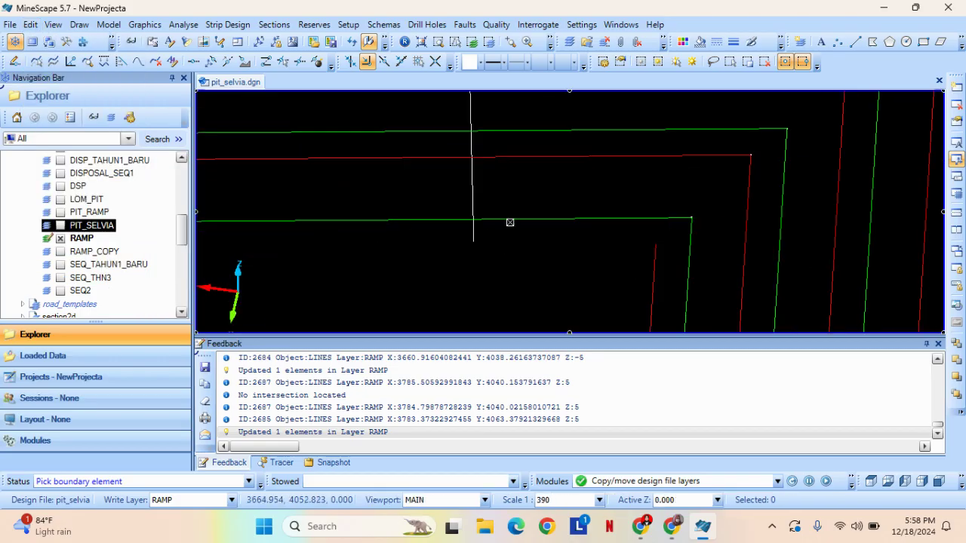
pyautogui.click(514, 221)
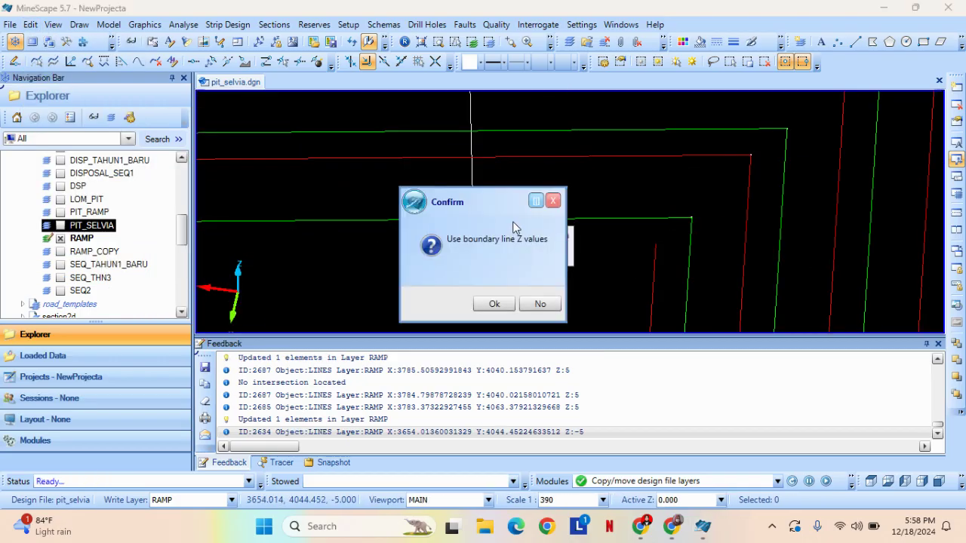
pyautogui.click(550, 308)
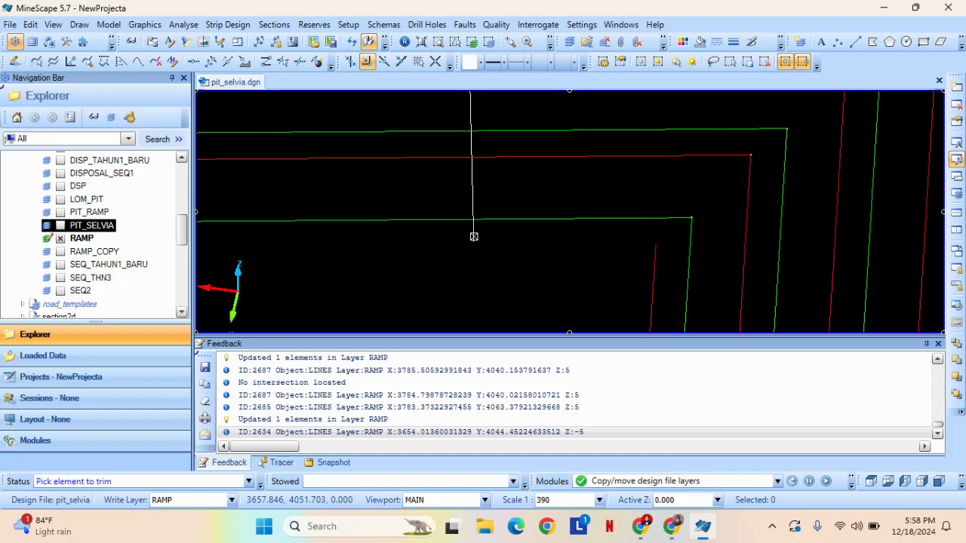
pyautogui.click(474, 236)
pyautogui.scroll(-3, 481, 237)
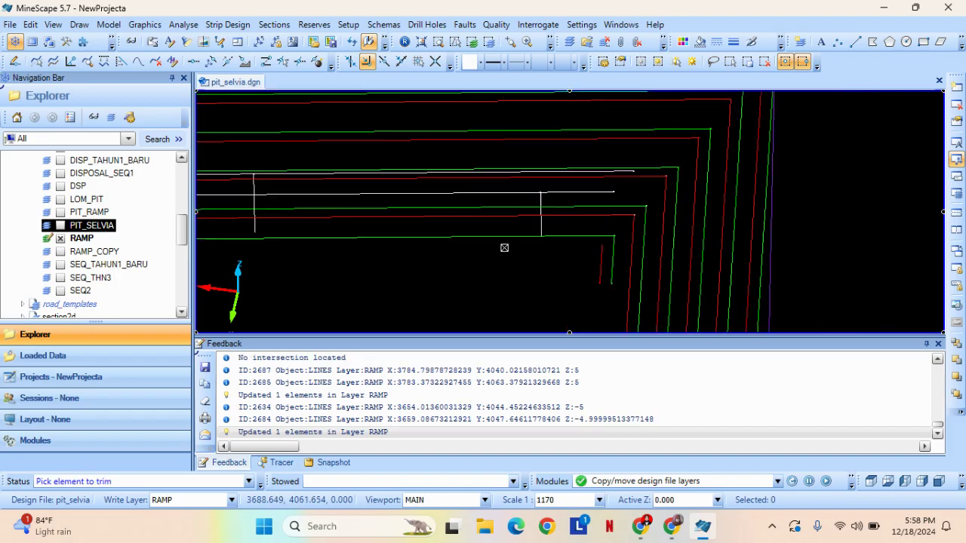
# Trim the other white crossline at the innermost long red bench line.
pyautogui.scroll(3, 574, 226)
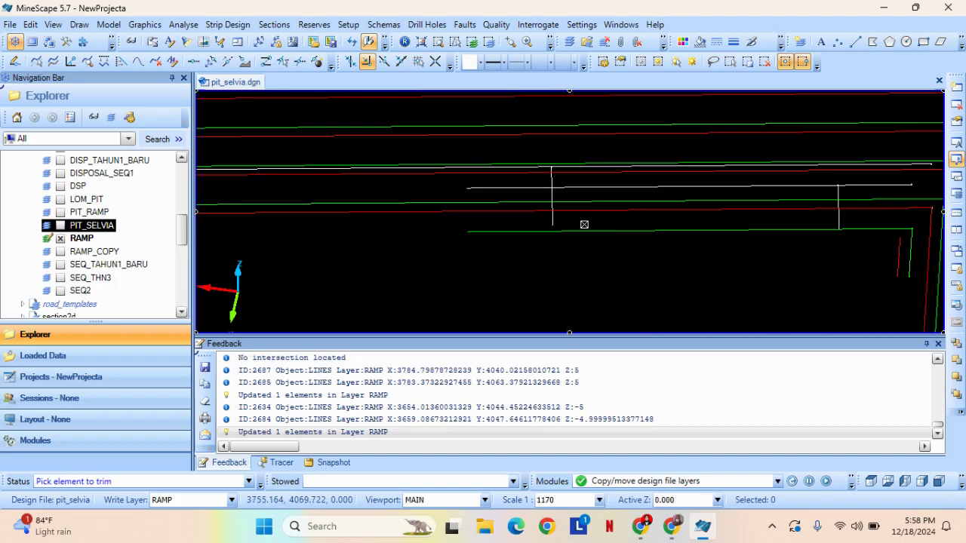
pyautogui.rightClick(470, 216)
pyautogui.click(587, 276)
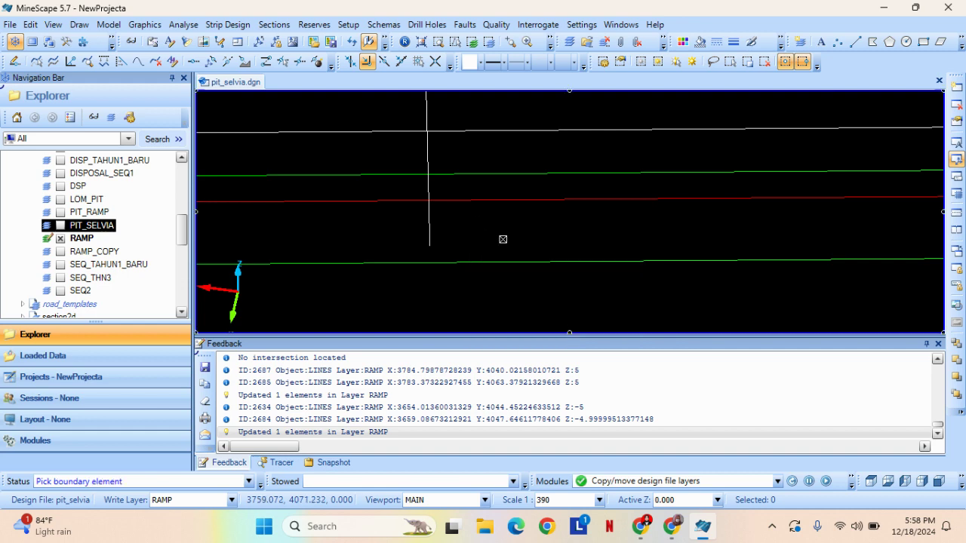
pyautogui.click(461, 200)
pyautogui.click(518, 304)
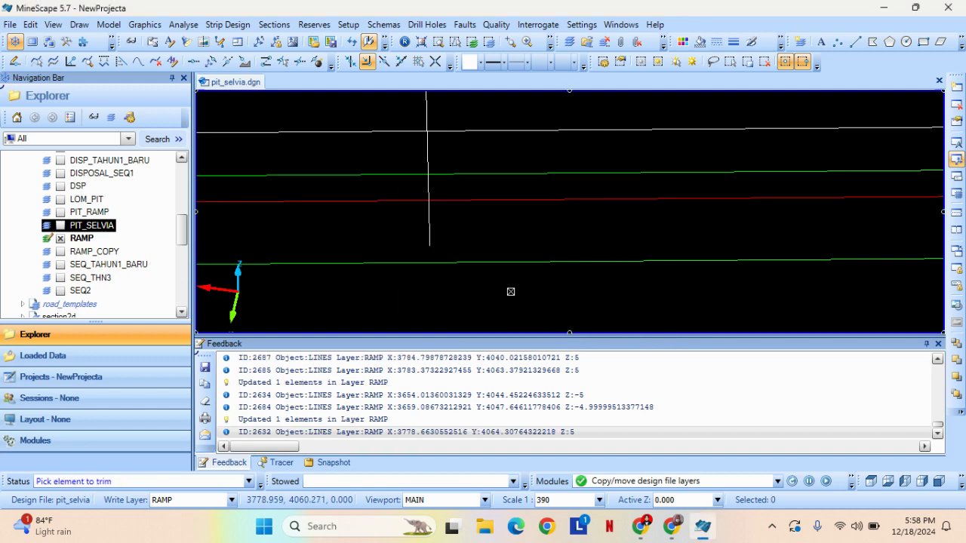
pyautogui.click(429, 229)
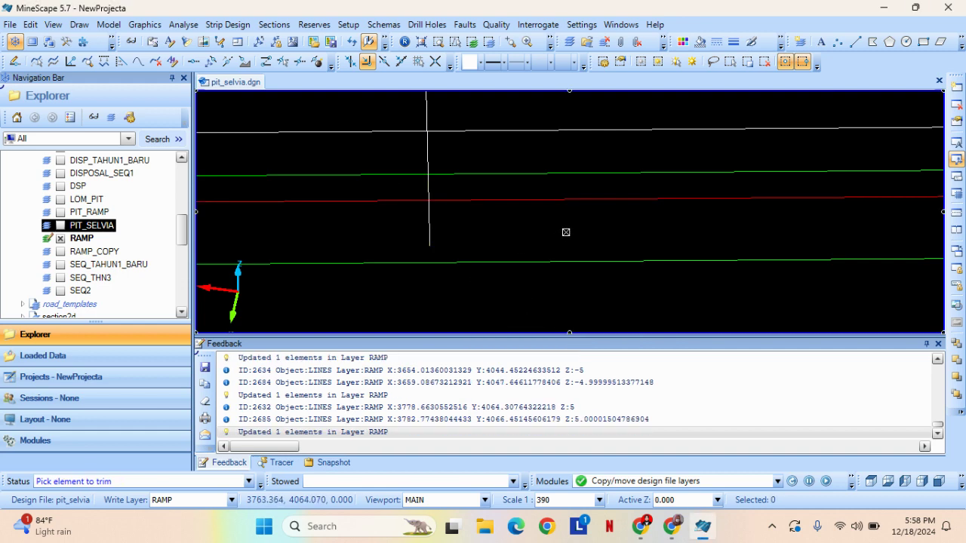
pyautogui.scroll(-3, 568, 229)
pyautogui.moveTo(615, 180); pyautogui.dragTo(483, 213, button='middle')
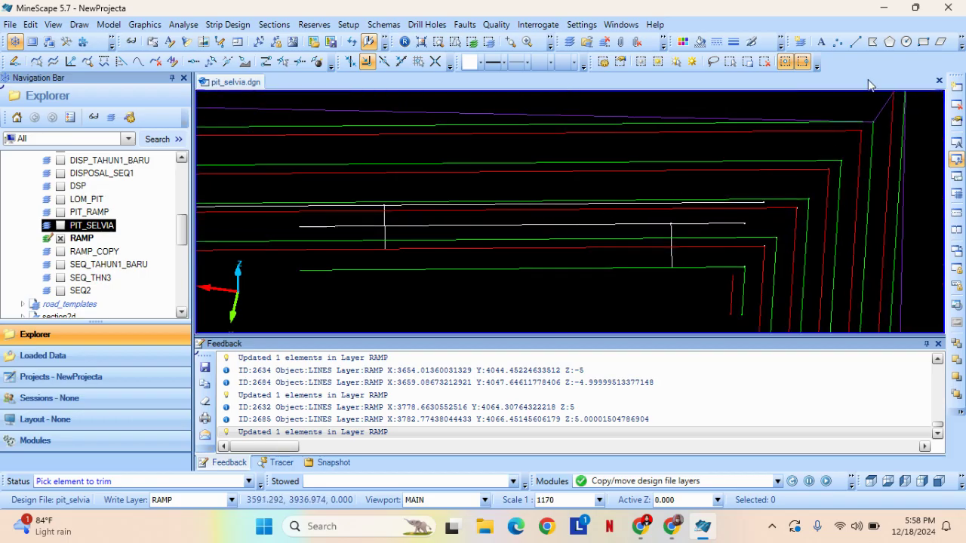
# Start a new linestring and turn on the vertex display so the crossline endpoints can be snapped.
pyautogui.click(854, 43)
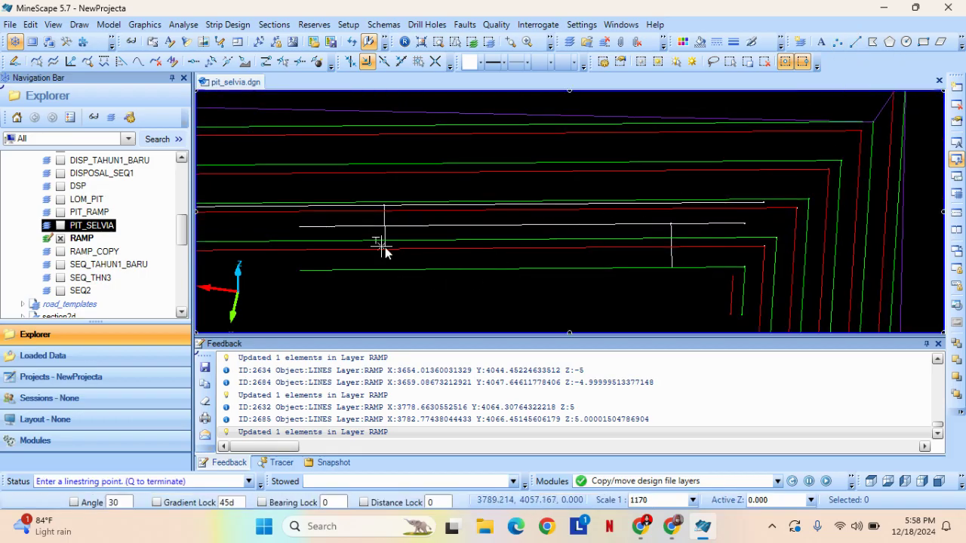
pyautogui.scroll(3, 451, 240)
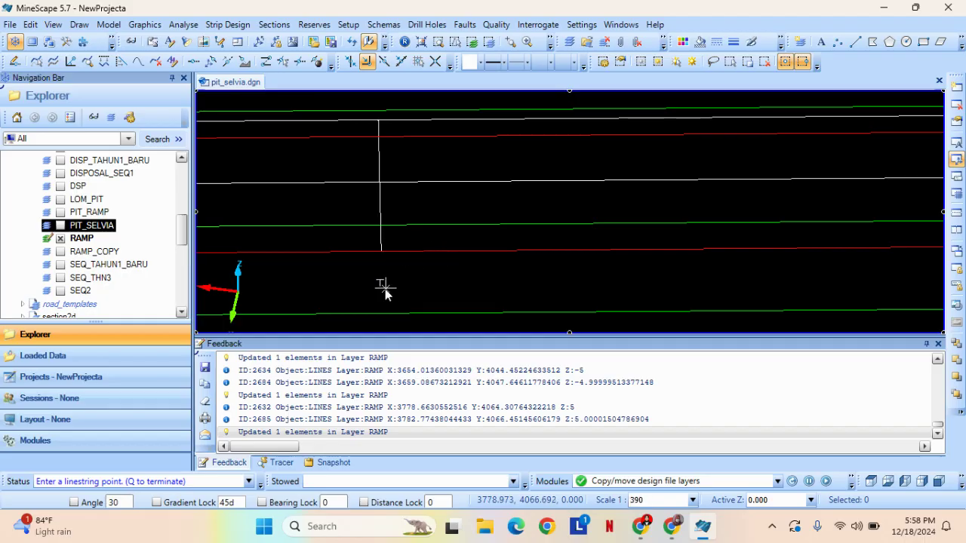
pyautogui.moveTo(551, 198); pyautogui.dragTo(533, 201, button='middle')
pyautogui.scroll(-3, 544, 199)
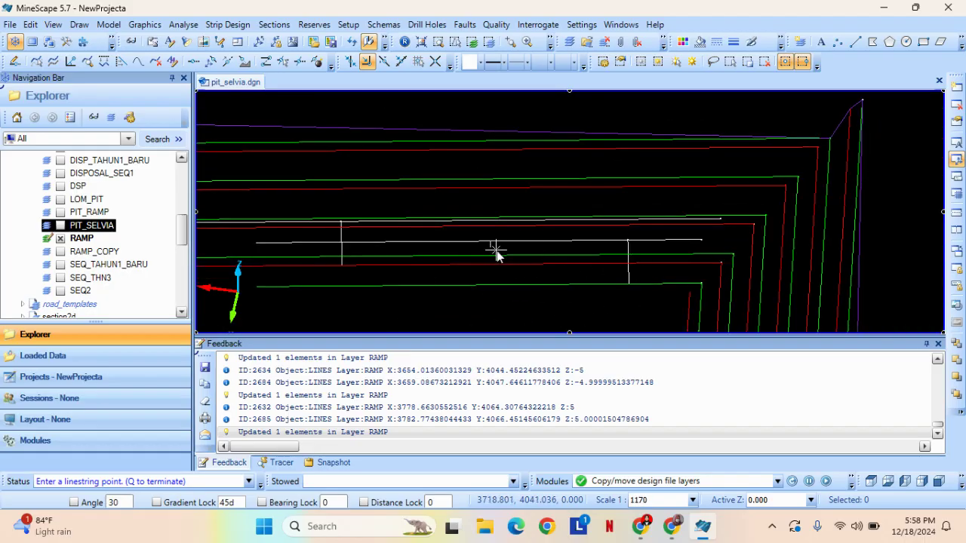
pyautogui.press('v')
pyautogui.press('v')
pyautogui.press('v')
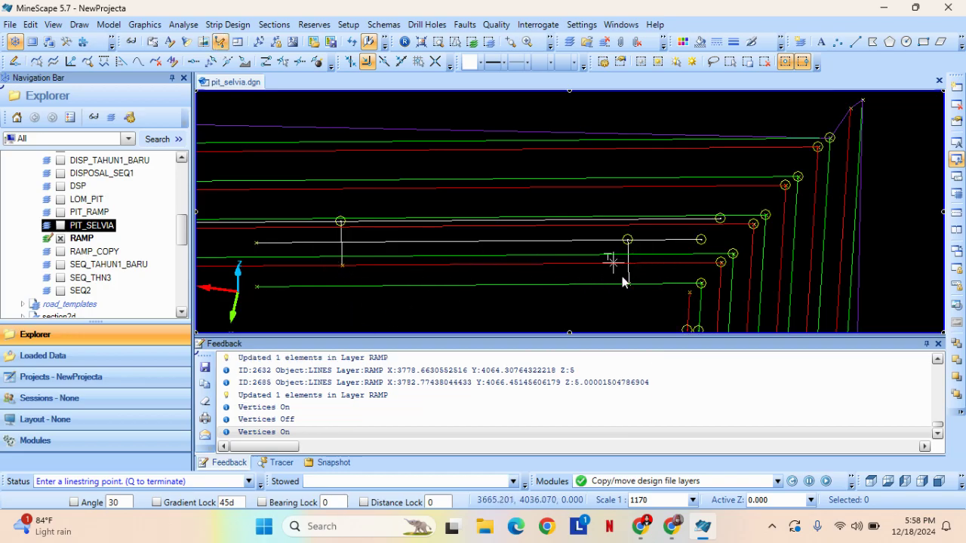
pyautogui.press('v')
pyautogui.press('v')
pyautogui.press('v')
pyautogui.press('v')
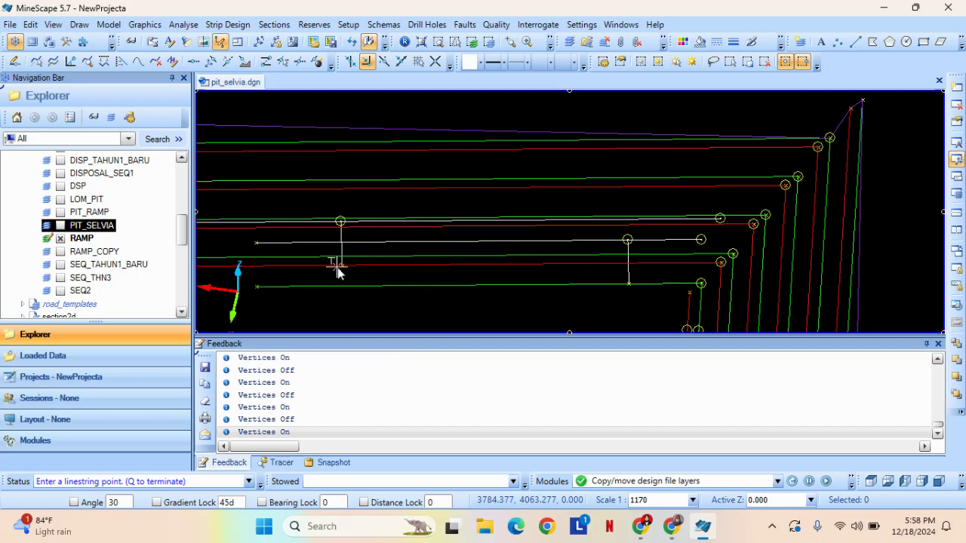
pyautogui.scroll(3, 338, 268)
pyautogui.scroll(-3, 539, 272)
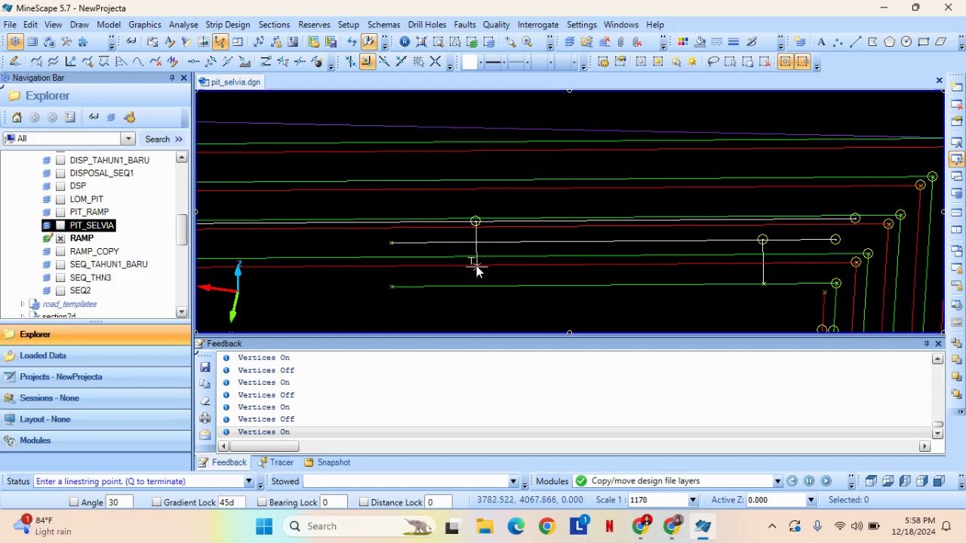
# Draw a linestring joining the inner ends of the two white crosslines, snapping to their vertices.
pyautogui.press('q')
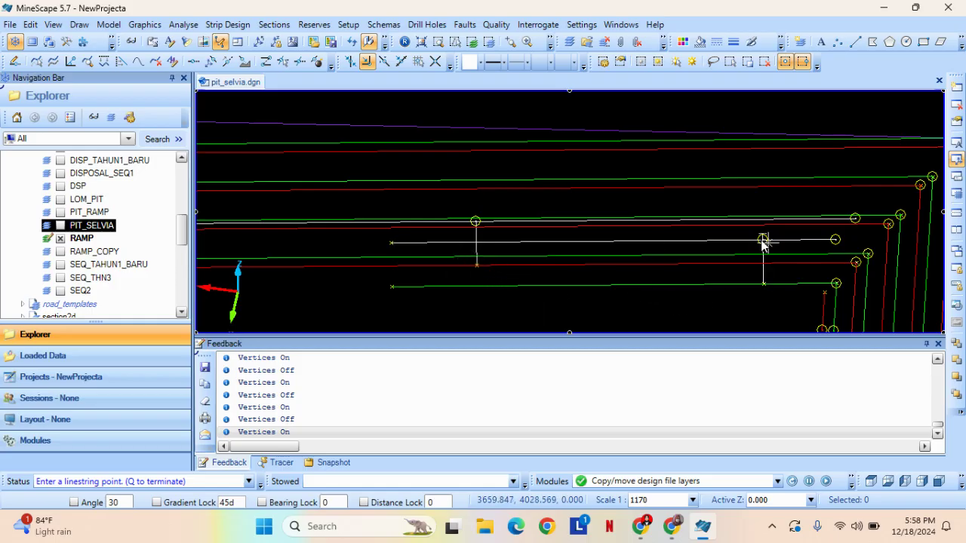
pyautogui.moveTo(533, 285); pyautogui.dragTo(471, 261, button='middle')
pyautogui.scroll(3, 405, 235)
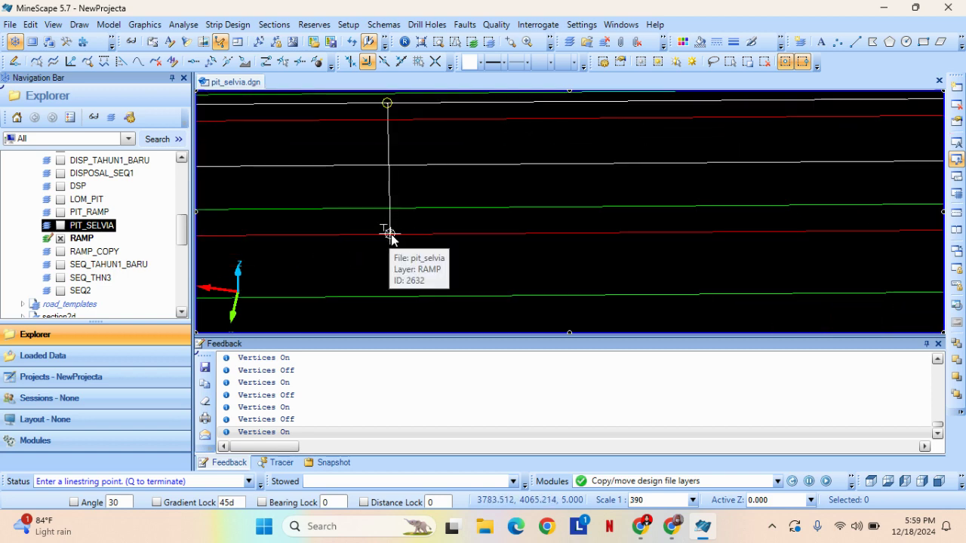
pyautogui.click(388, 234)
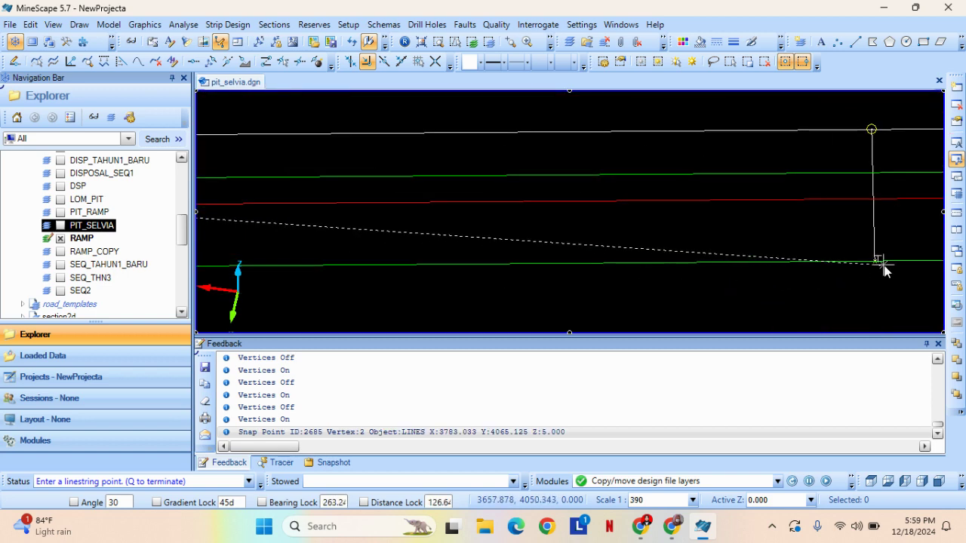
pyautogui.click(875, 261)
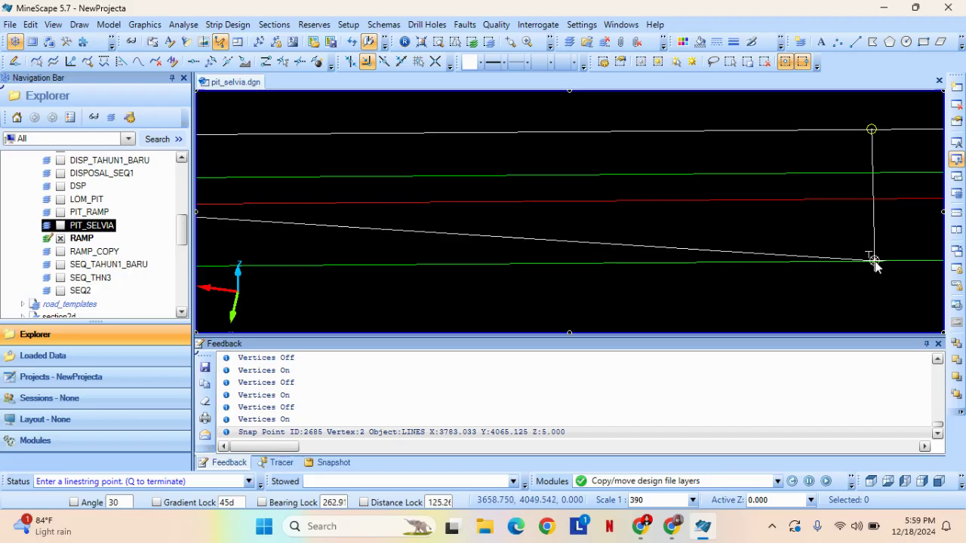
pyautogui.press('q')
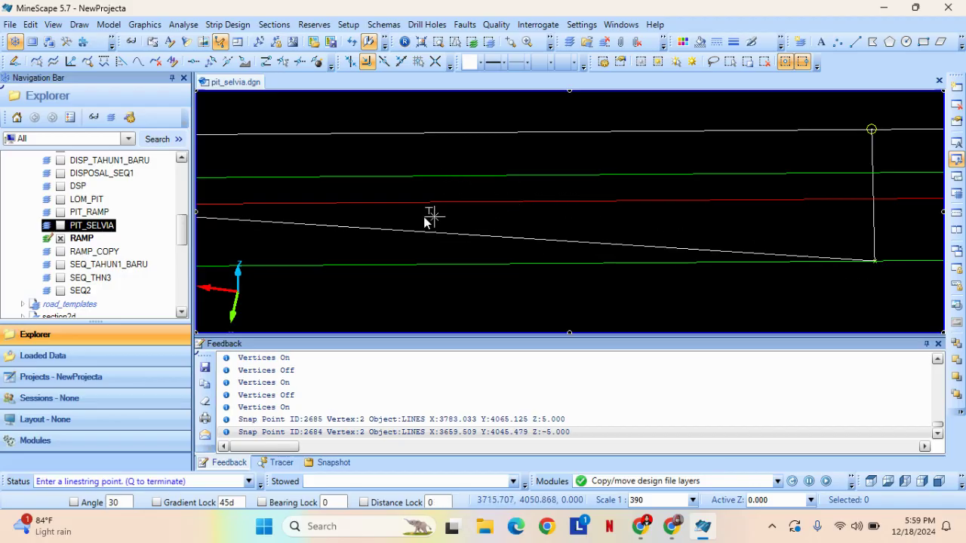
# Draw a second linestring joining the outer ends of the two white crosslines, snapping to their vertices.
pyautogui.scroll(-2, 405, 213)
pyautogui.moveTo(391, 210); pyautogui.dragTo(468, 284, button='middle')
pyautogui.scroll(2, 367, 255)
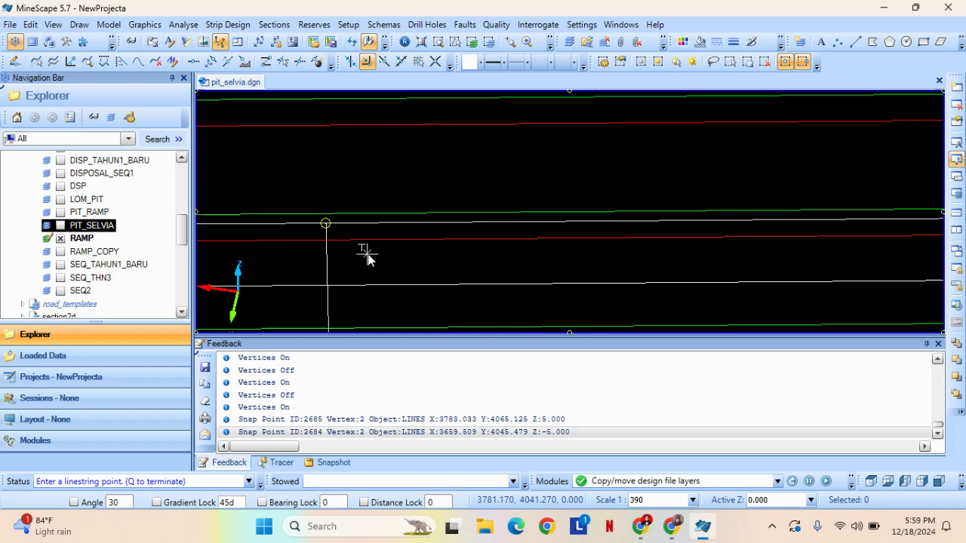
pyautogui.click(325, 223)
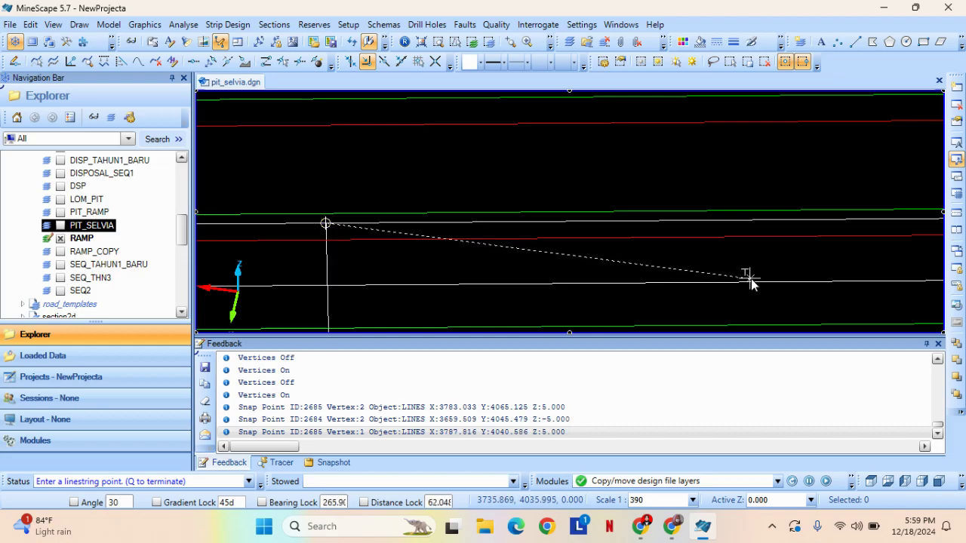
pyautogui.moveTo(748, 276); pyautogui.dragTo(332, 250, button='middle')
pyautogui.scroll(-2, 684, 254)
pyautogui.scroll(3, 686, 252)
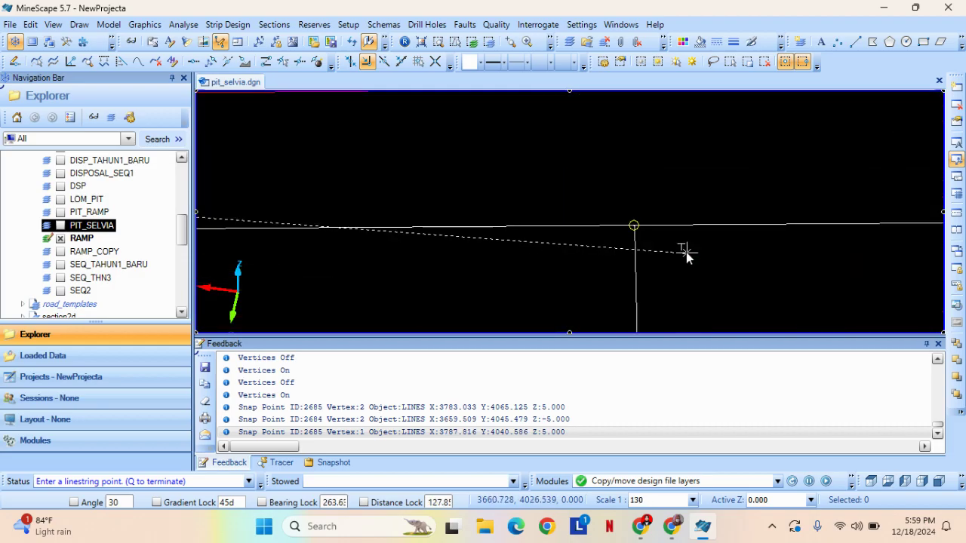
pyautogui.click(633, 225)
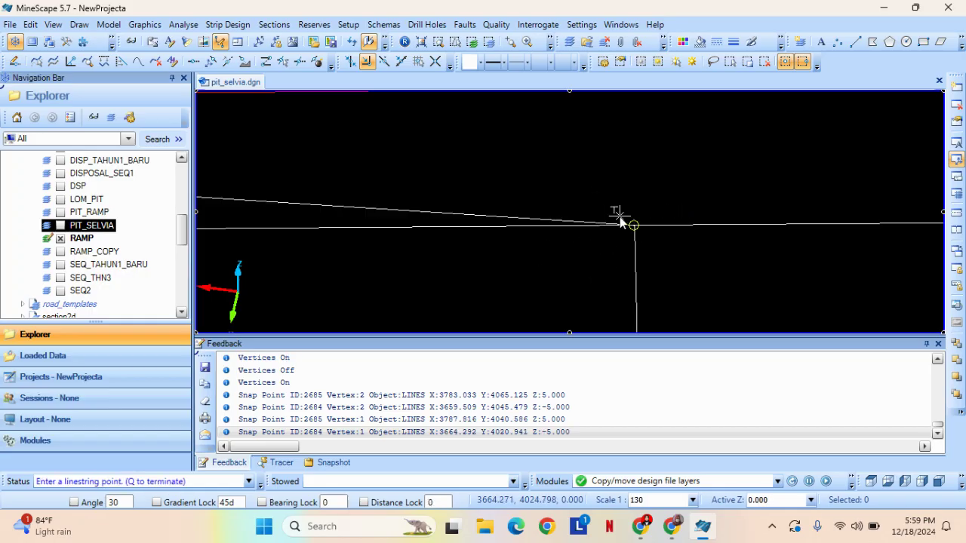
pyautogui.scroll(-5, 614, 212)
pyautogui.moveTo(508, 272); pyautogui.dragTo(485, 235, button='middle')
pyautogui.press('q')
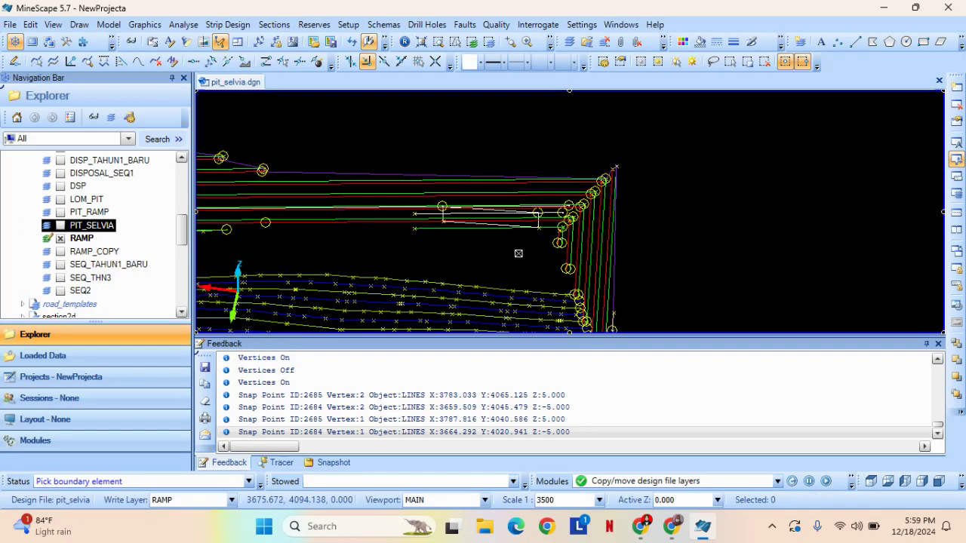
# Turn off the vertex display and check the closed ramp outline near the pit corner.
pyautogui.press('v')
pyautogui.scroll(2, 528, 234)
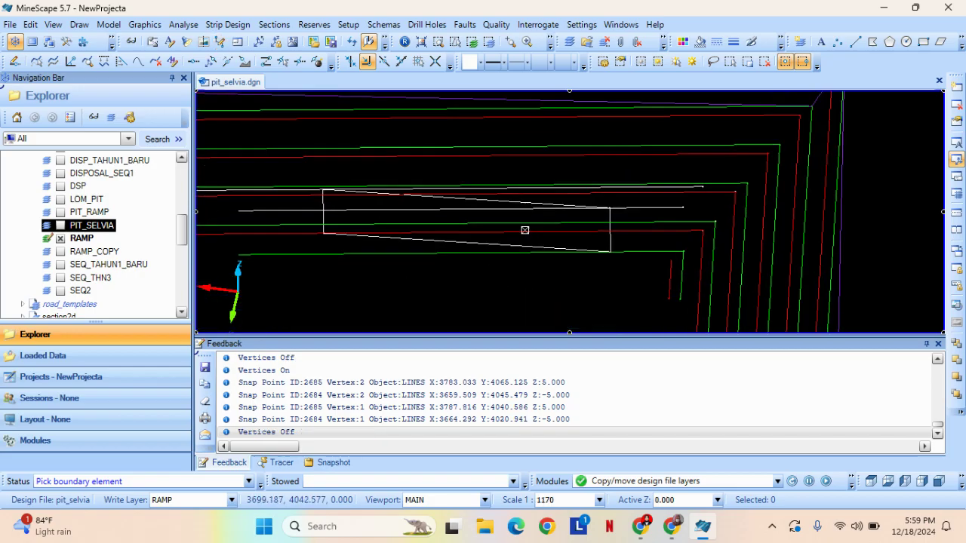
pyautogui.scroll(2, 523, 226)
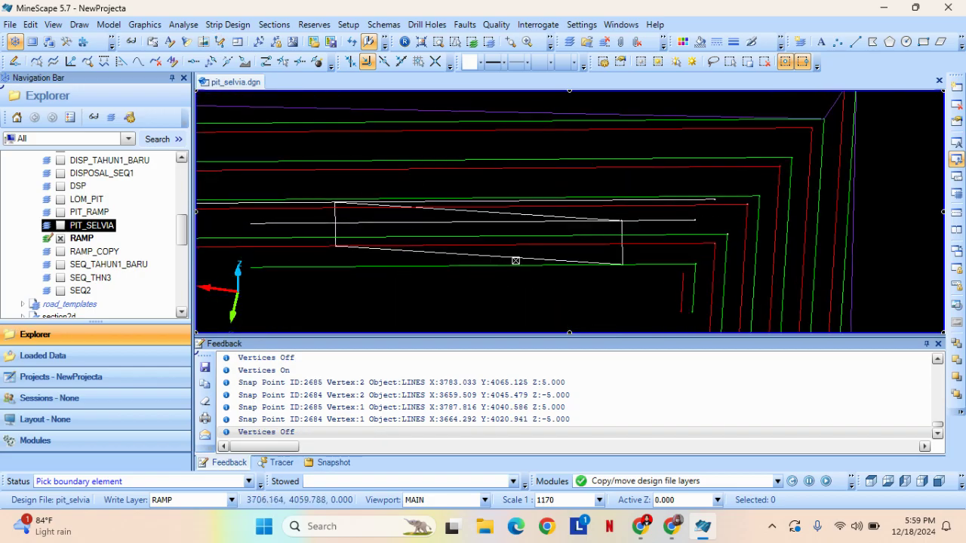
pyautogui.scroll(2, 649, 287)
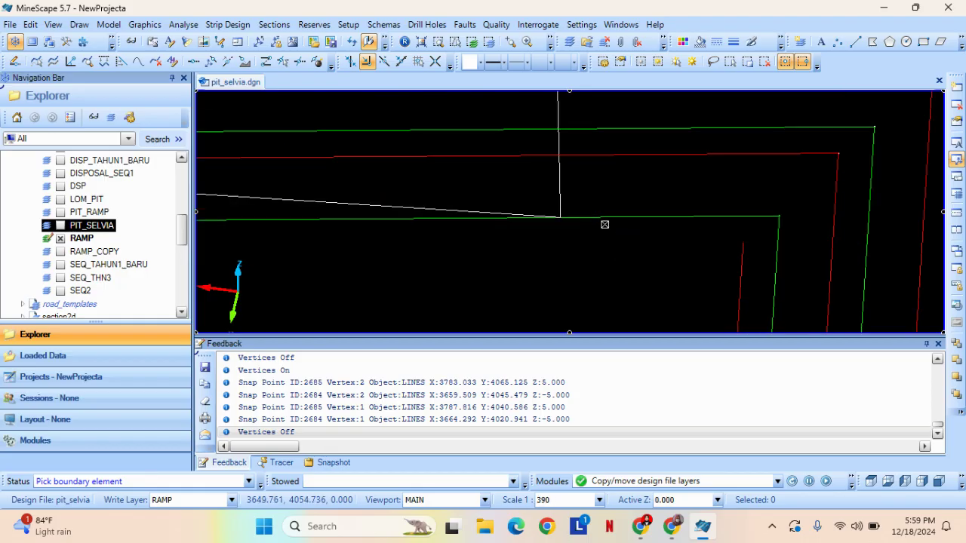
pyautogui.scroll(-2, 588, 209)
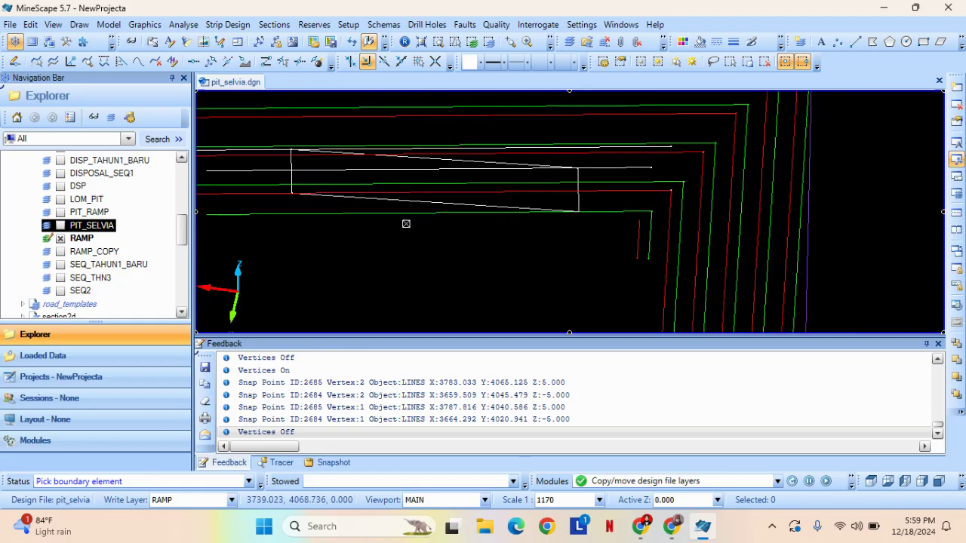
pyautogui.moveTo(575, 213); pyautogui.dragTo(599, 254, button='middle')
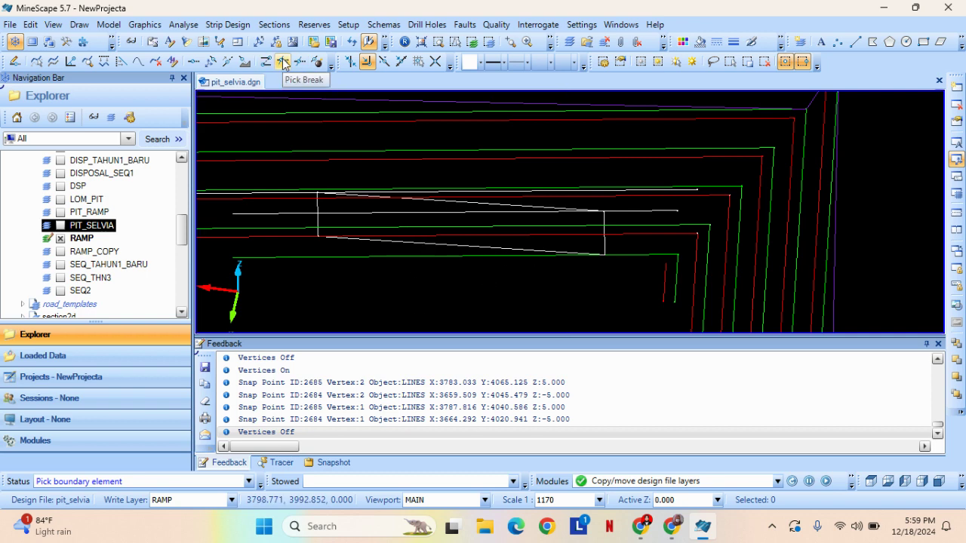
# Use Pick Break to split the innermost green bench line at the inner end of the crossline nearest the pit corner.
pyautogui.click(30, 26)
pyautogui.moveTo(98, 130)
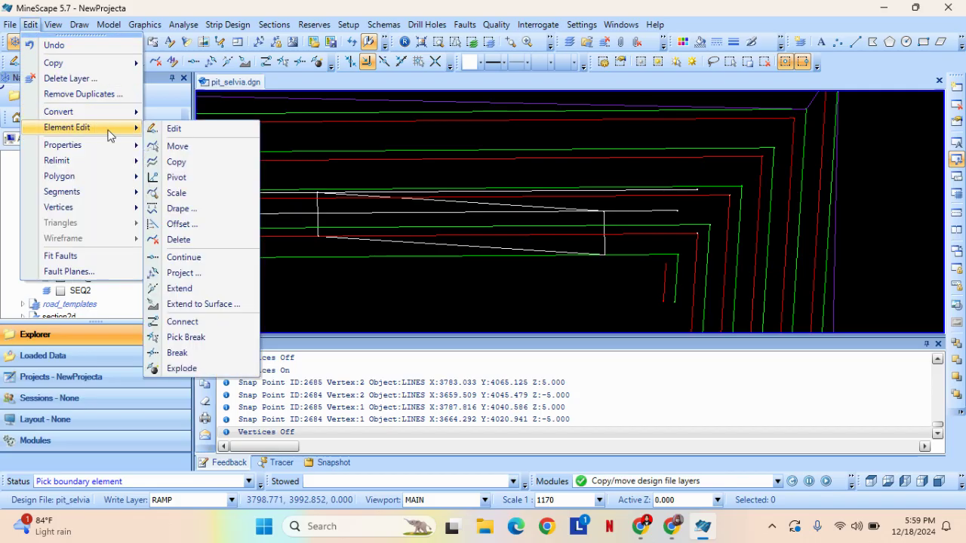
pyautogui.click(226, 337)
pyautogui.scroll(3, 596, 268)
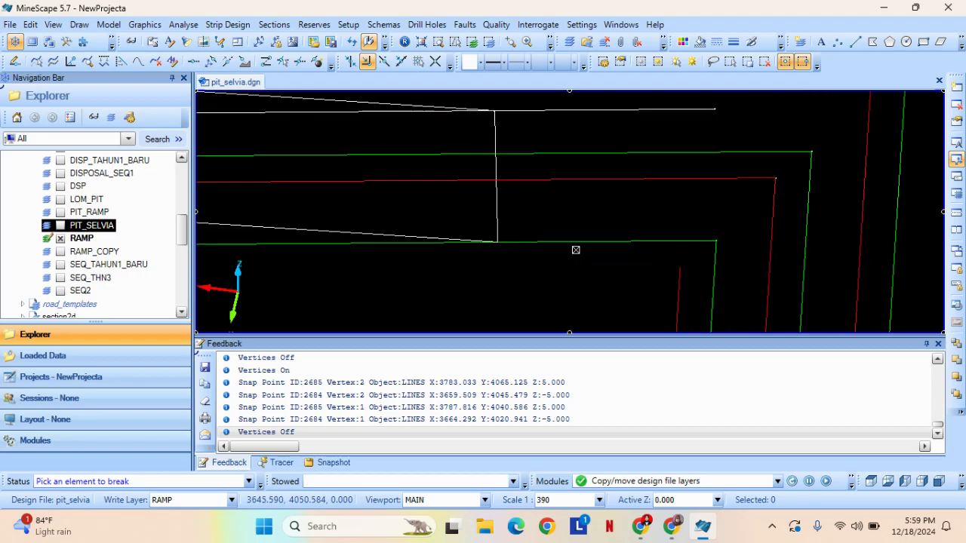
pyautogui.click(571, 242)
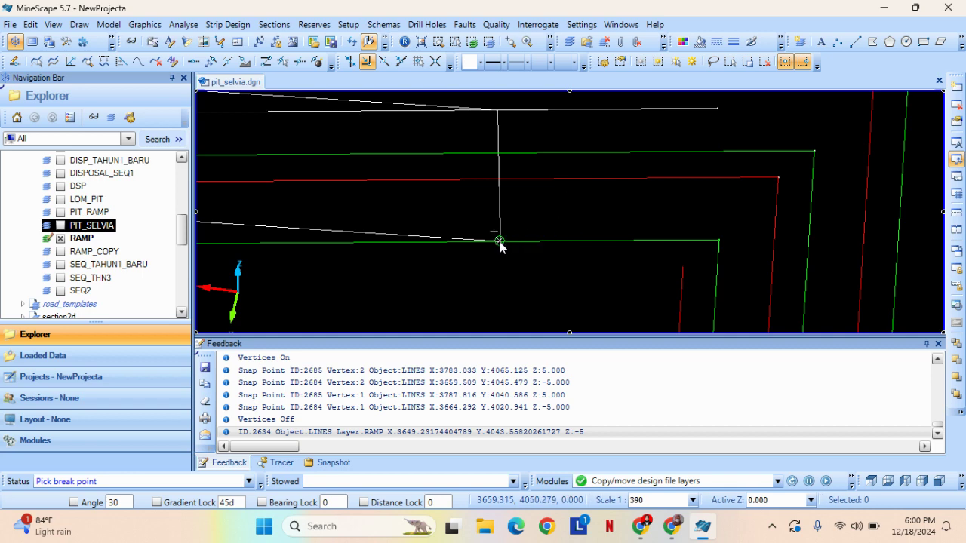
pyautogui.click(500, 241)
# Break the inner white offset line at the outer end of the crossline nearest the pit corner.
pyautogui.moveTo(528, 158); pyautogui.dragTo(529, 244, button='middle')
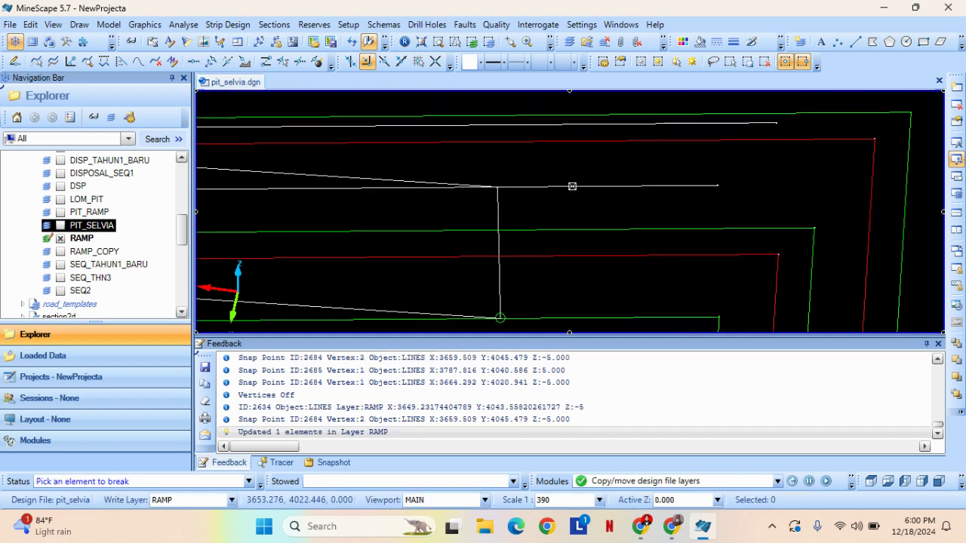
pyautogui.click(587, 185)
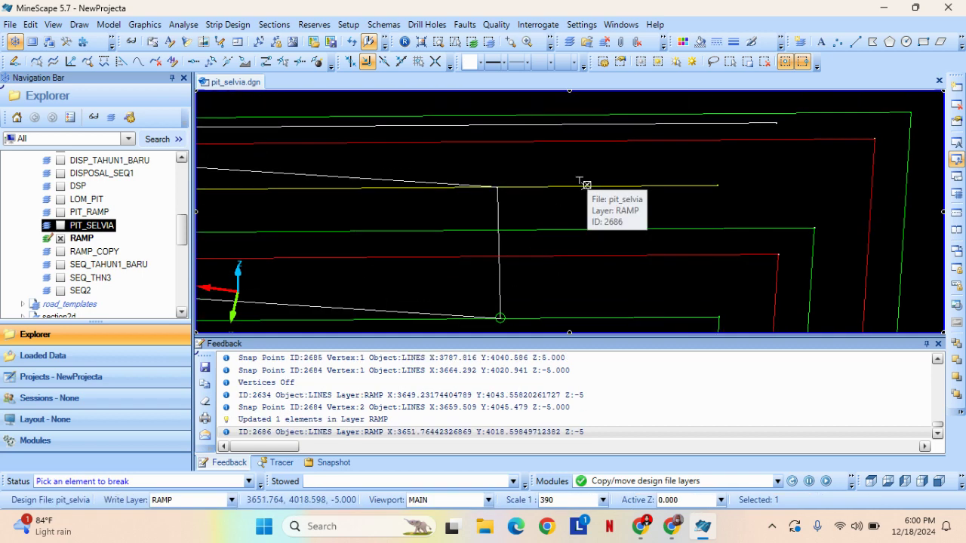
pyautogui.click(587, 185)
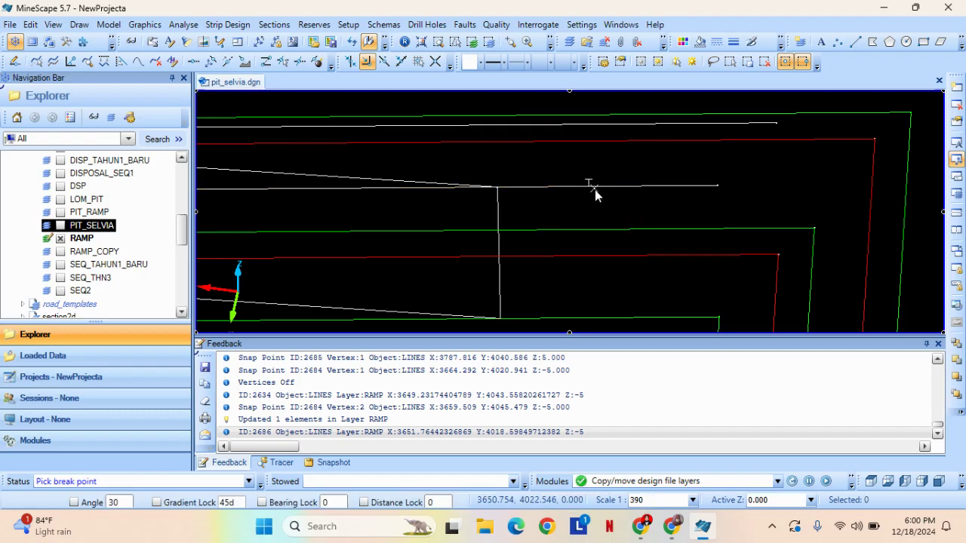
pyautogui.click(496, 187)
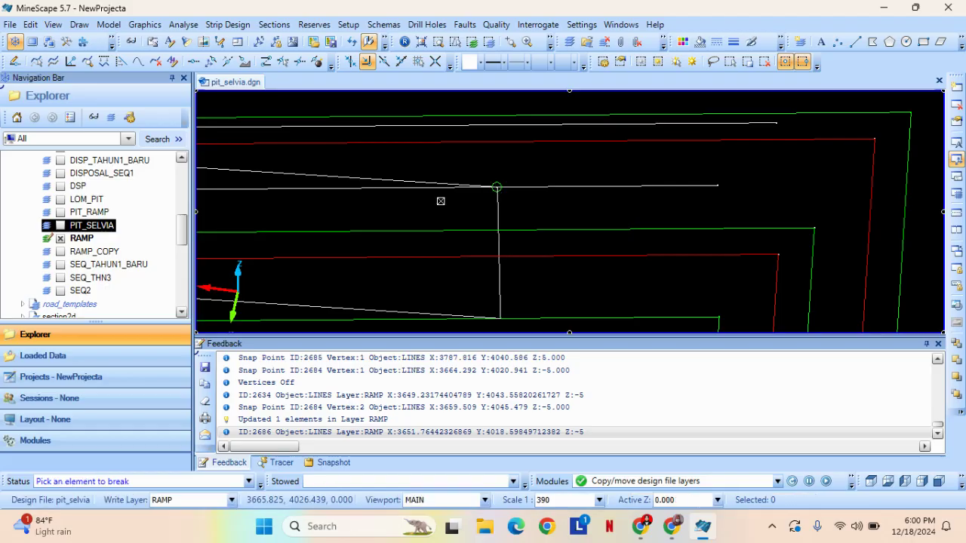
# Break the innermost long red bench line at the inner end of the crossline farther from the corner.
pyautogui.scroll(-3, 521, 209)
pyautogui.scroll(2, 463, 245)
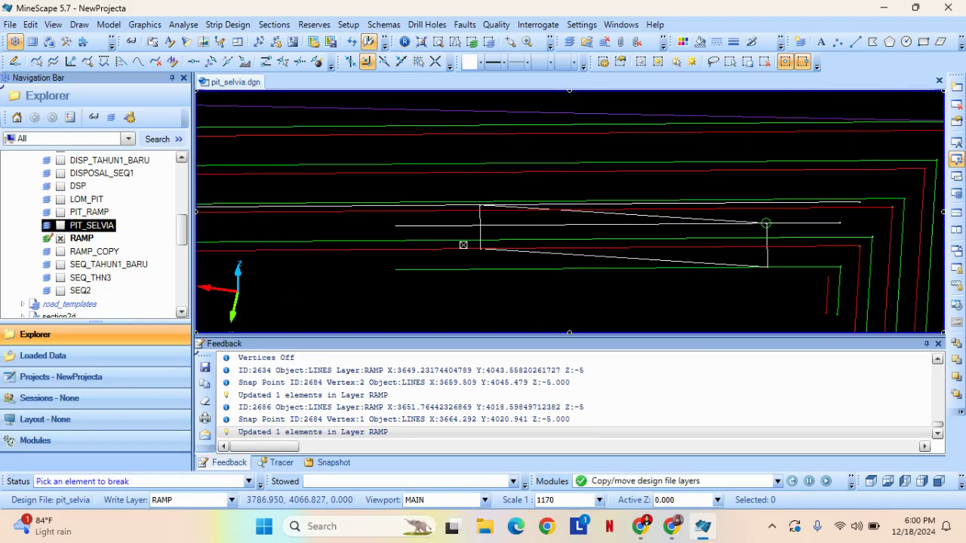
pyautogui.click(410, 242)
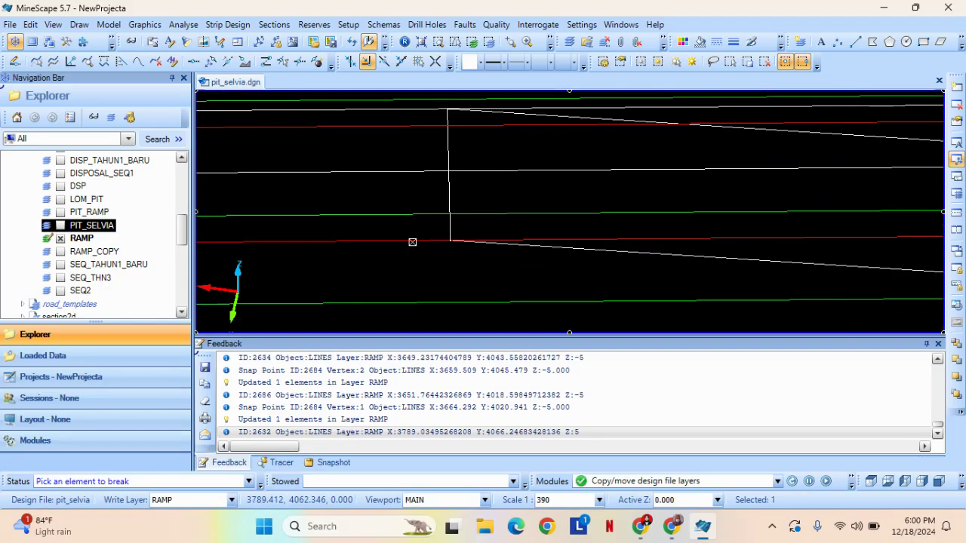
pyautogui.click(456, 220)
# Break the outer white offset line at the outer end of the crossline farther from the corner, and end the break command.
pyautogui.scroll(2, 453, 200)
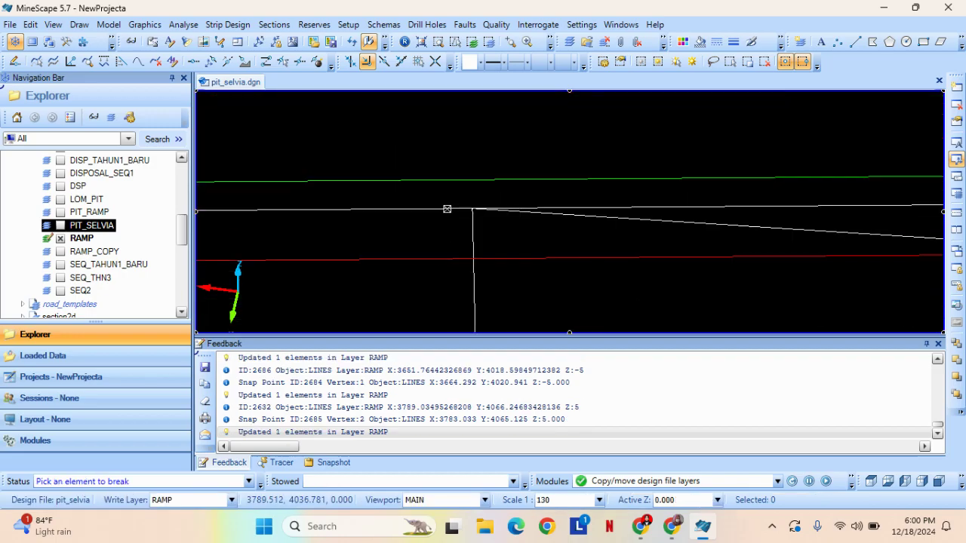
pyautogui.click(456, 209)
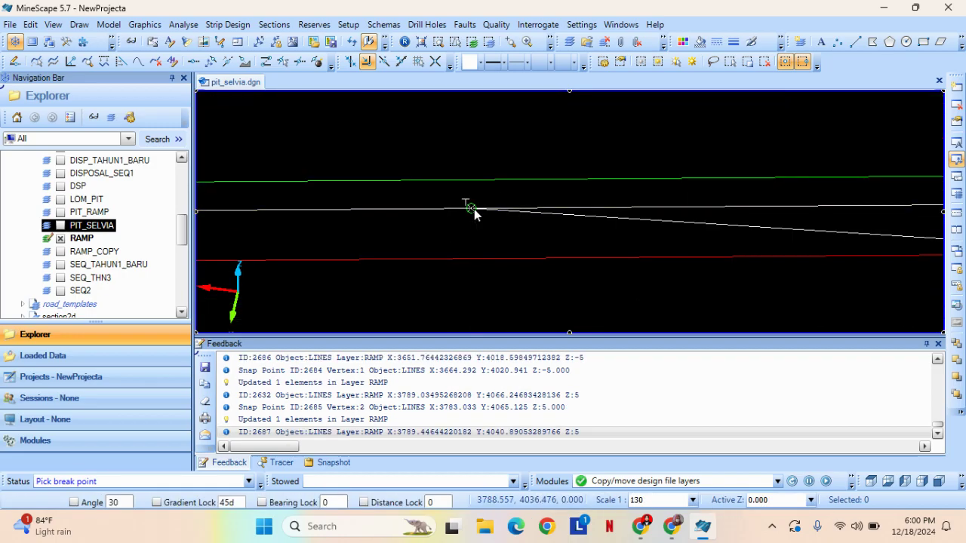
pyautogui.click(473, 211)
pyautogui.scroll(-4, 491, 219)
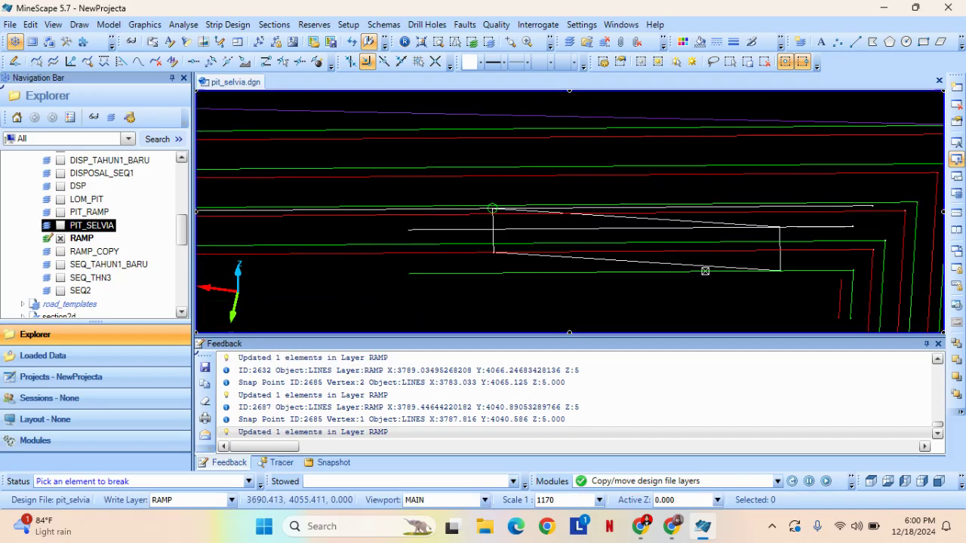
pyautogui.moveTo(846, 287)
pyautogui.mouseDown(button='middle')
pyautogui.moveTo(554, 249)
pyautogui.moveTo(595, 253)
pyautogui.mouseUp(button='middle')
pyautogui.rightClick(552, 212)
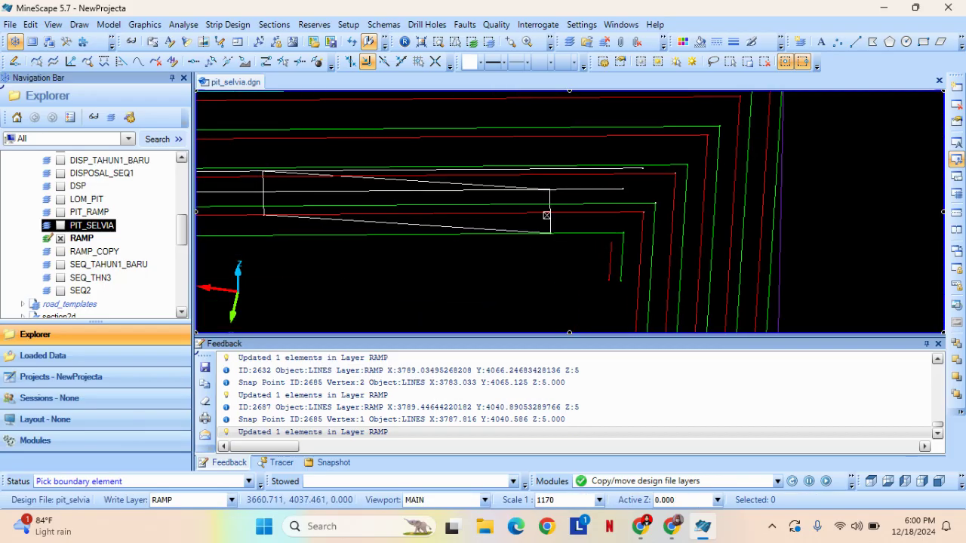
pyautogui.rightClick(547, 216)
pyautogui.scroll(1, 555, 244)
pyautogui.scroll(-1, 572, 188)
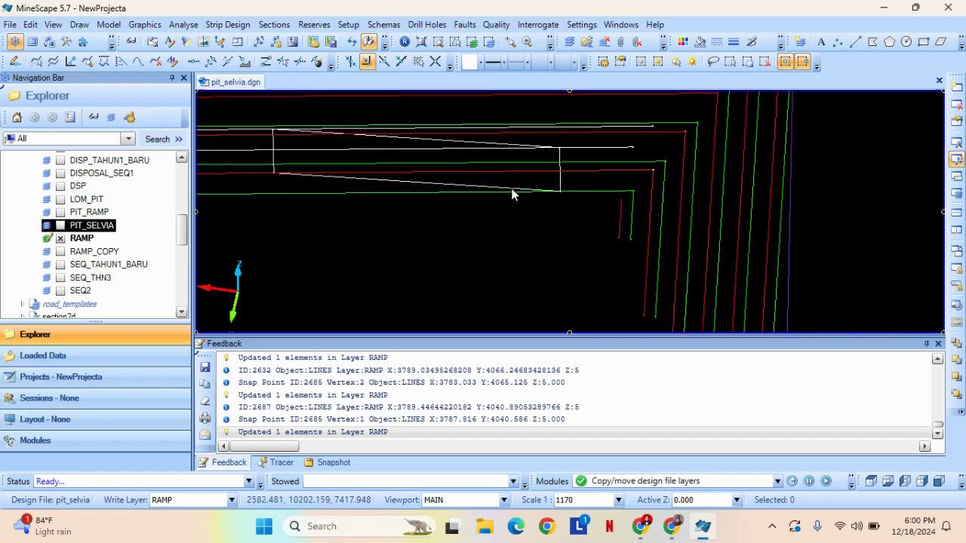
# Delete the four surplus pieces of the red, green and white lines broken off at the ends of the two crosslines.
pyautogui.moveTo(511, 194); pyautogui.dragTo(518, 221, button='middle')
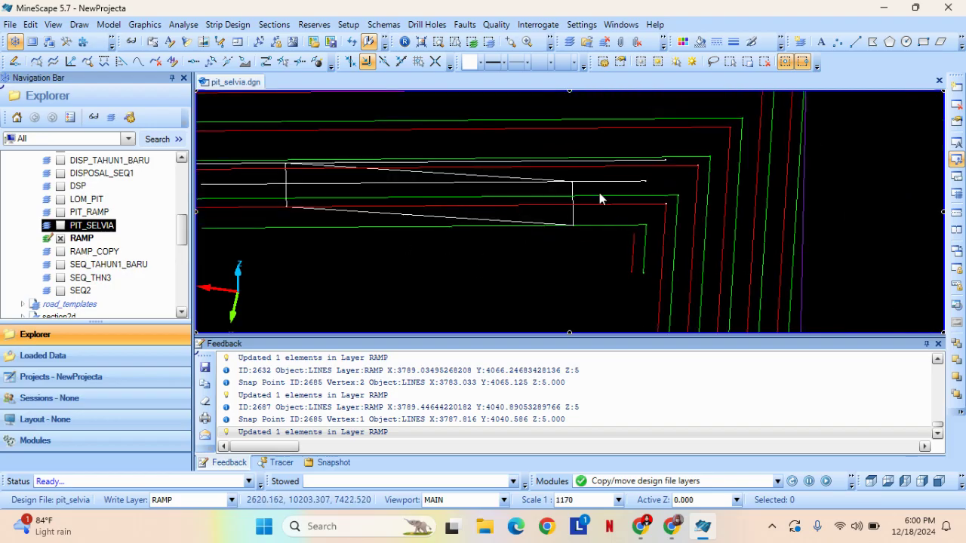
pyautogui.moveTo(548, 236); pyautogui.dragTo(649, 277, button='middle')
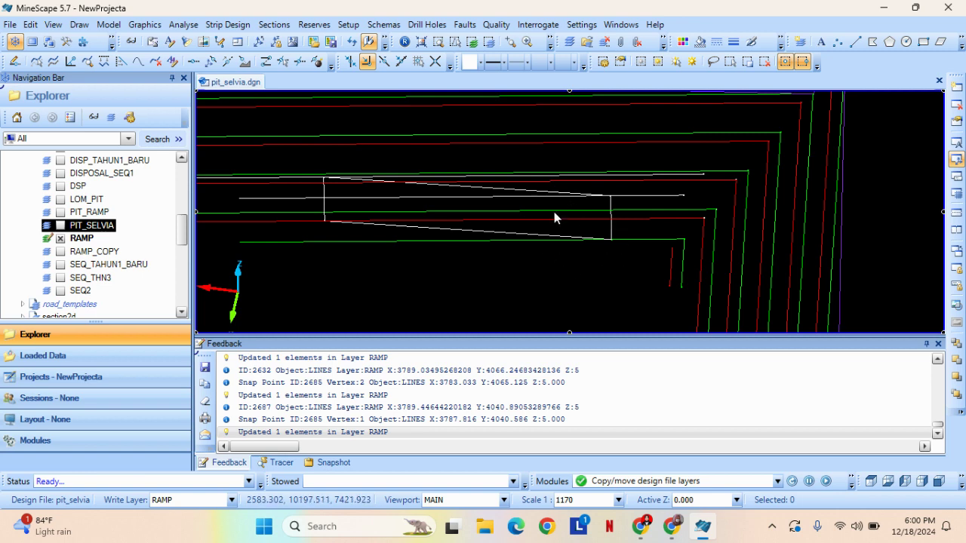
pyautogui.moveTo(604, 241); pyautogui.dragTo(538, 247, button='middle')
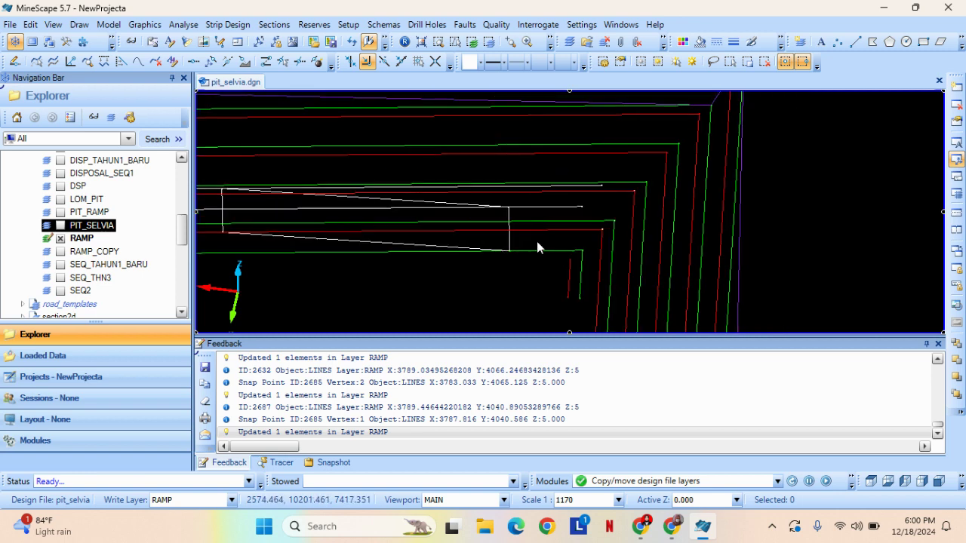
pyautogui.moveTo(527, 284)
pyautogui.mouseDown(button='middle')
pyautogui.moveTo(522, 263)
pyautogui.moveTo(536, 258)
pyautogui.mouseUp(button='middle')
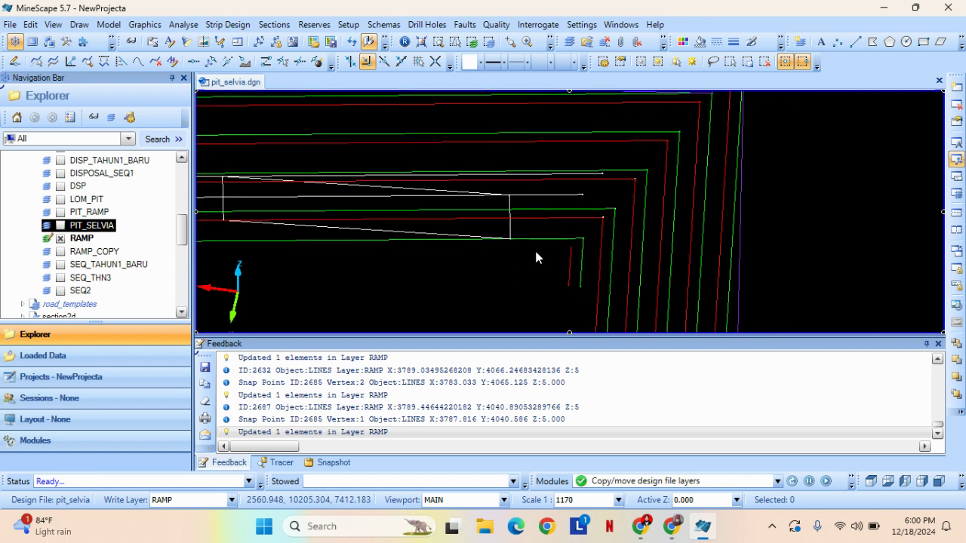
pyautogui.moveTo(543, 262); pyautogui.dragTo(545, 261)
pyautogui.scroll(3, 305, 224)
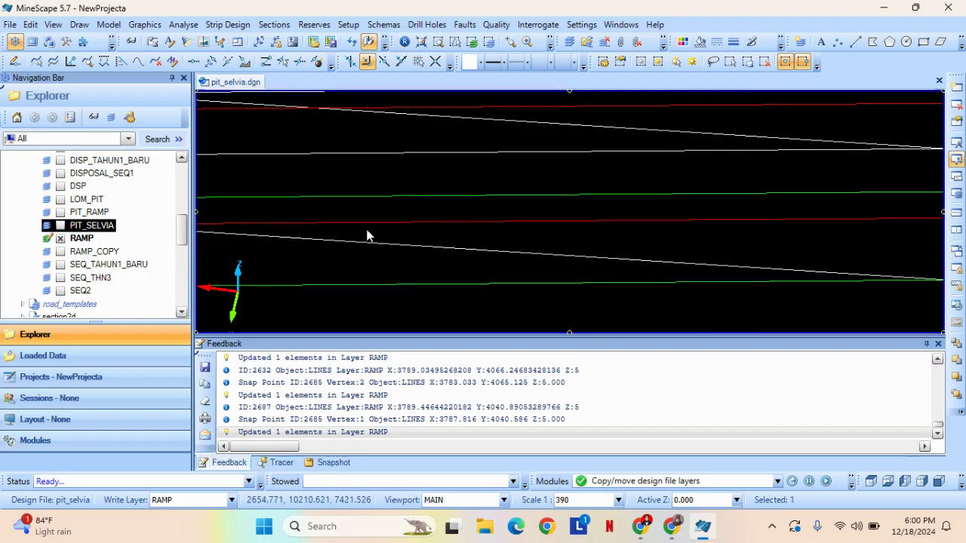
pyautogui.click(457, 215)
pyautogui.scroll(-3, 457, 215)
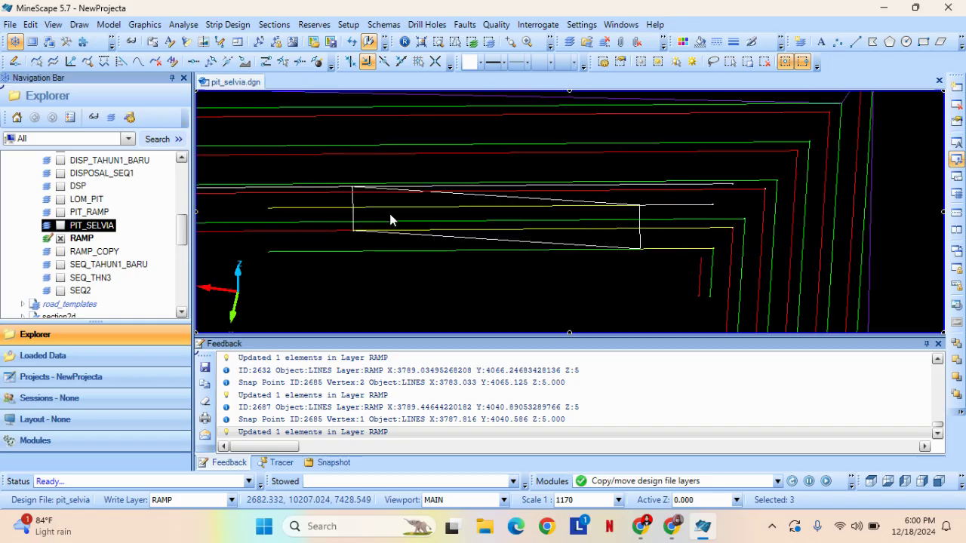
pyautogui.scroll(3, 345, 189)
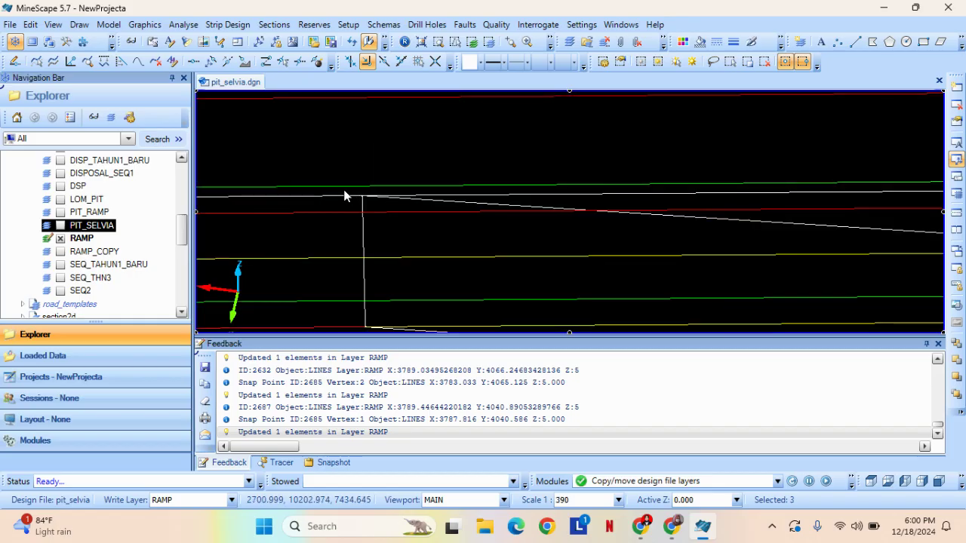
pyautogui.scroll(3, 344, 195)
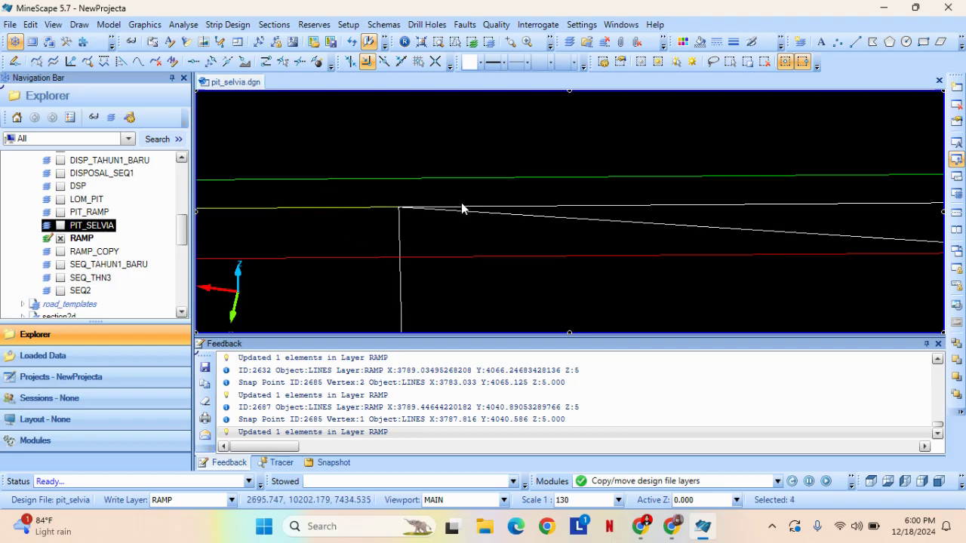
pyautogui.press('Delete')
pyautogui.click(450, 299)
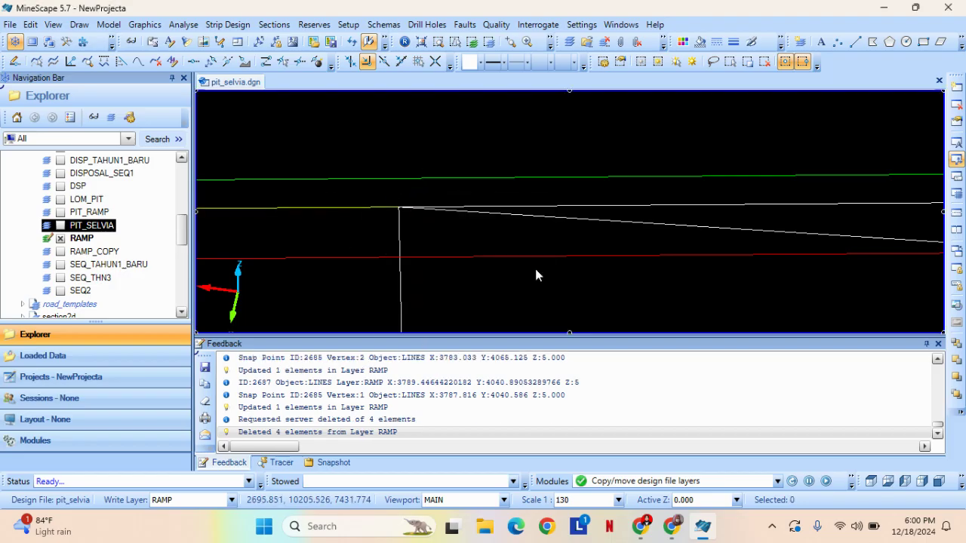
pyautogui.scroll(-6, 621, 217)
pyautogui.moveTo(623, 285)
pyautogui.mouseDown(button='middle')
pyautogui.moveTo(503, 244)
pyautogui.moveTo(634, 238)
pyautogui.mouseUp(button='middle')
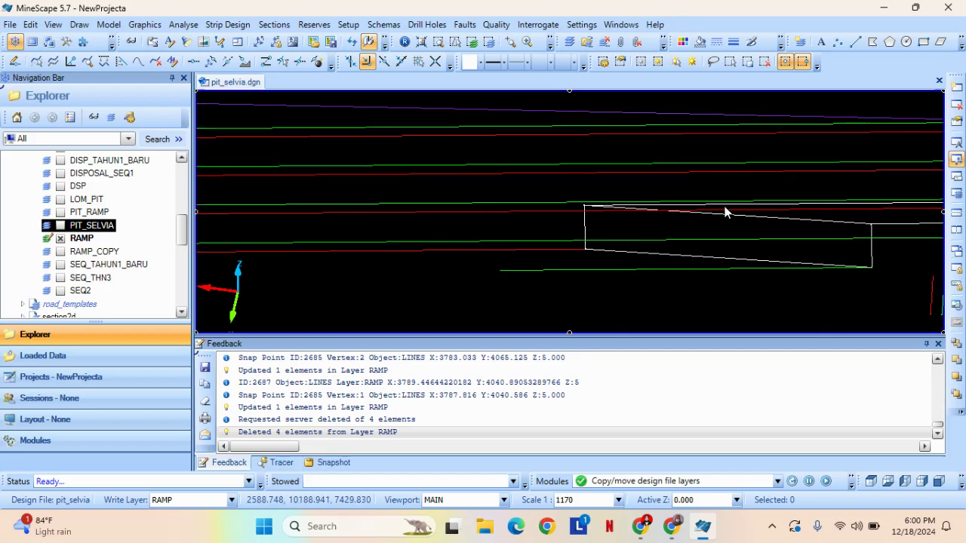
pyautogui.scroll(2, 571, 250)
pyautogui.click(568, 254)
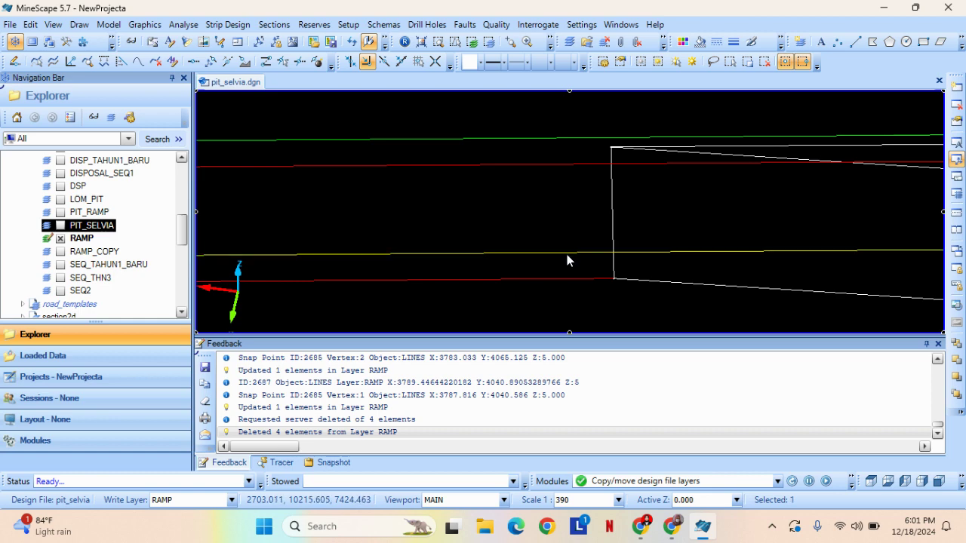
pyautogui.press('Escape')
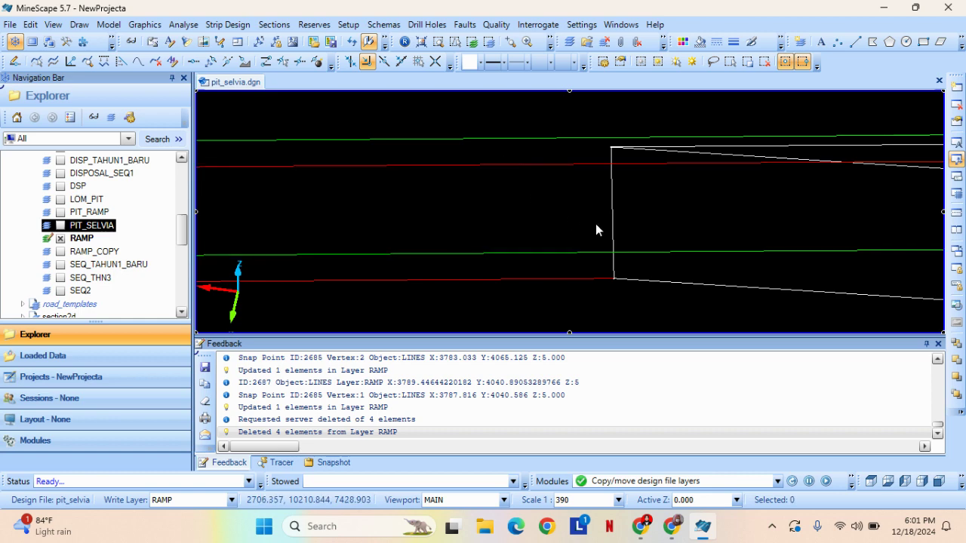
pyautogui.click(513, 253)
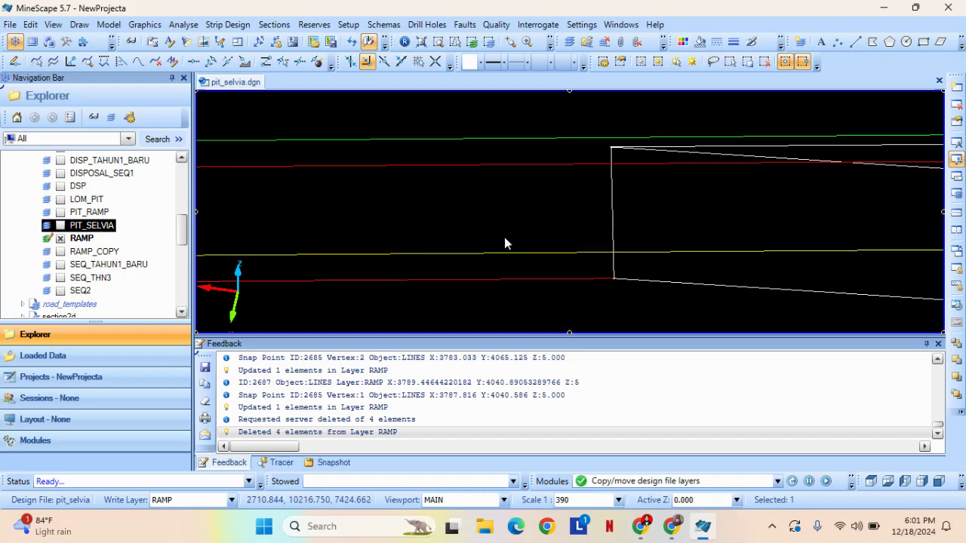
pyautogui.click(478, 172)
pyautogui.click(555, 201)
pyautogui.moveTo(528, 207); pyautogui.dragTo(569, 230, button='middle')
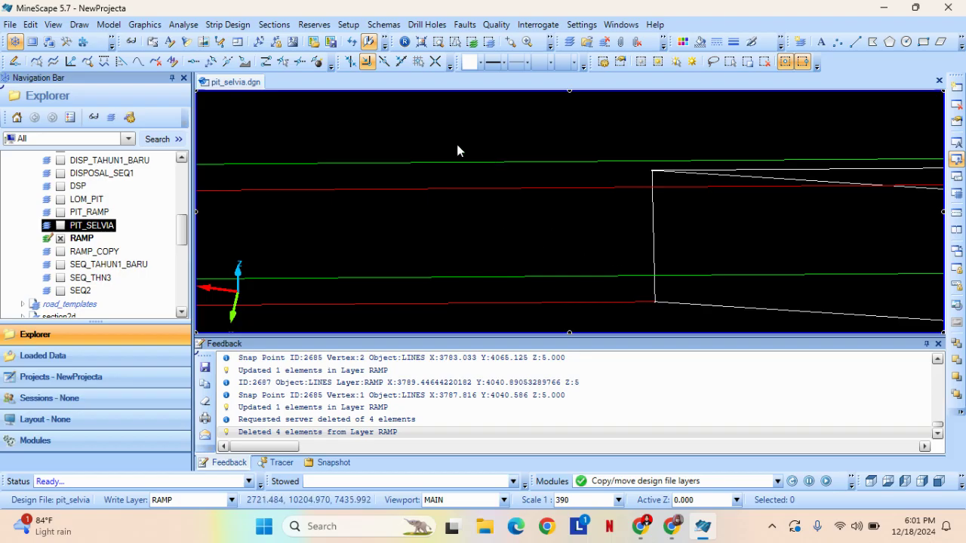
# Offset the crossline farther from the pit corner by a normal distance of 10 on its side away from the corner.
pyautogui.click(80, 25)
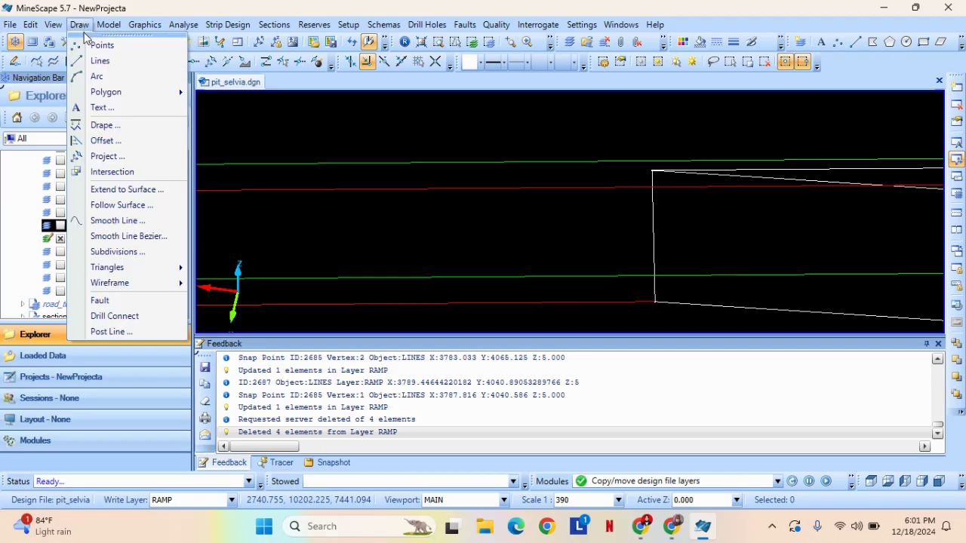
pyautogui.click(113, 141)
pyautogui.doubleClick(444, 245)
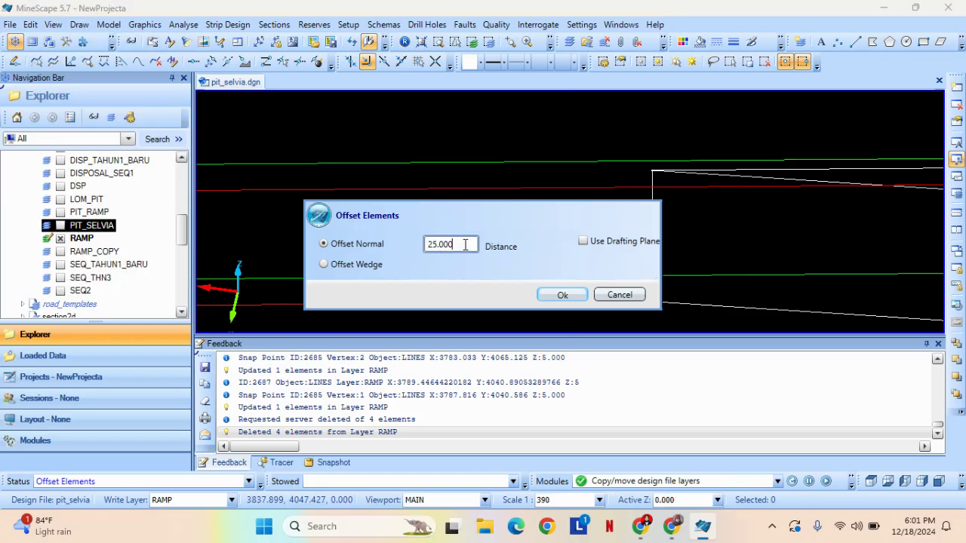
pyautogui.write('10')
pyautogui.moveTo(423, 213); pyautogui.dragTo(376, 186)
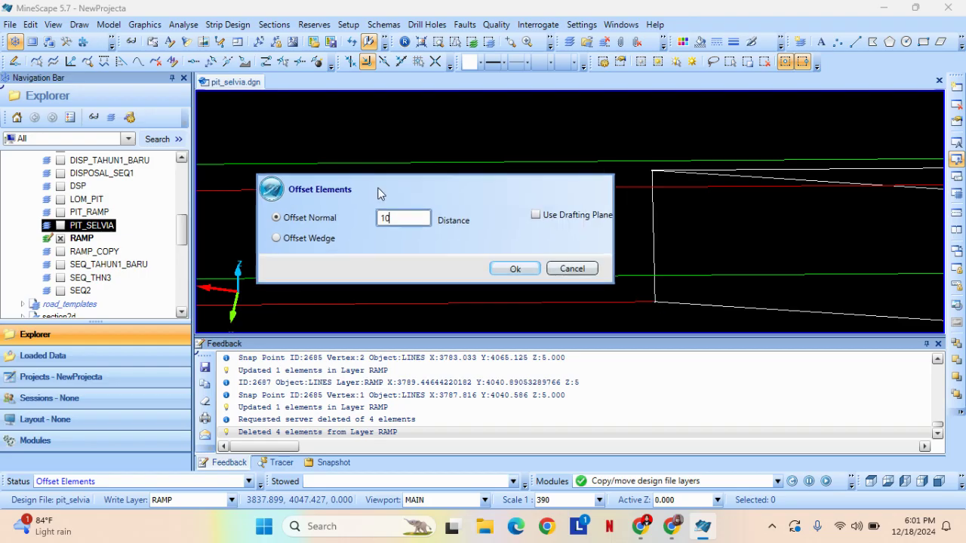
pyautogui.moveTo(520, 184); pyautogui.dragTo(491, 170)
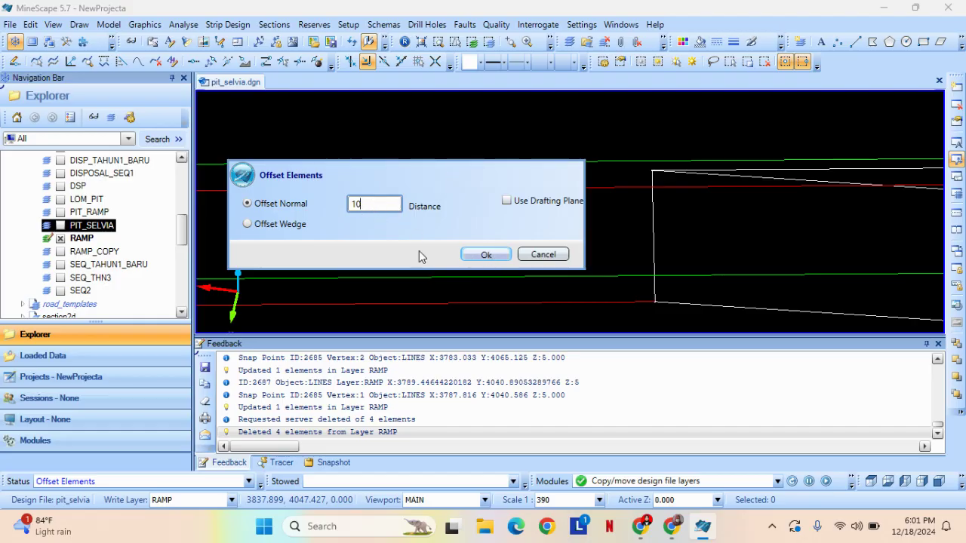
pyautogui.click(486, 255)
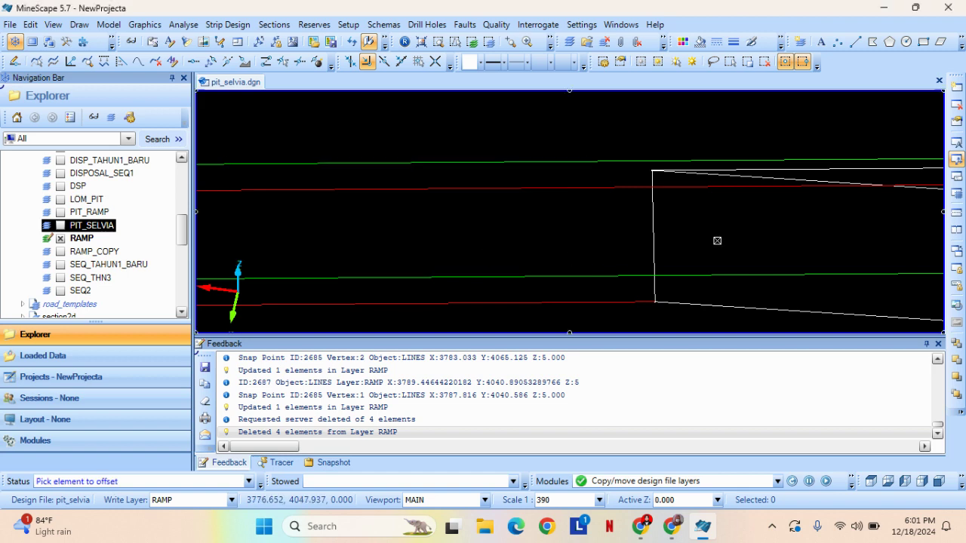
pyautogui.click(653, 220)
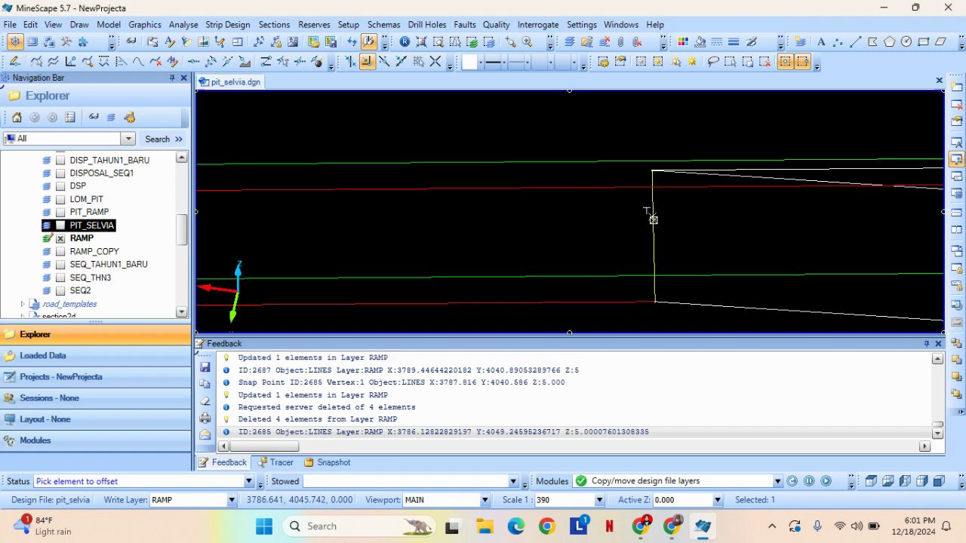
pyautogui.click(507, 241)
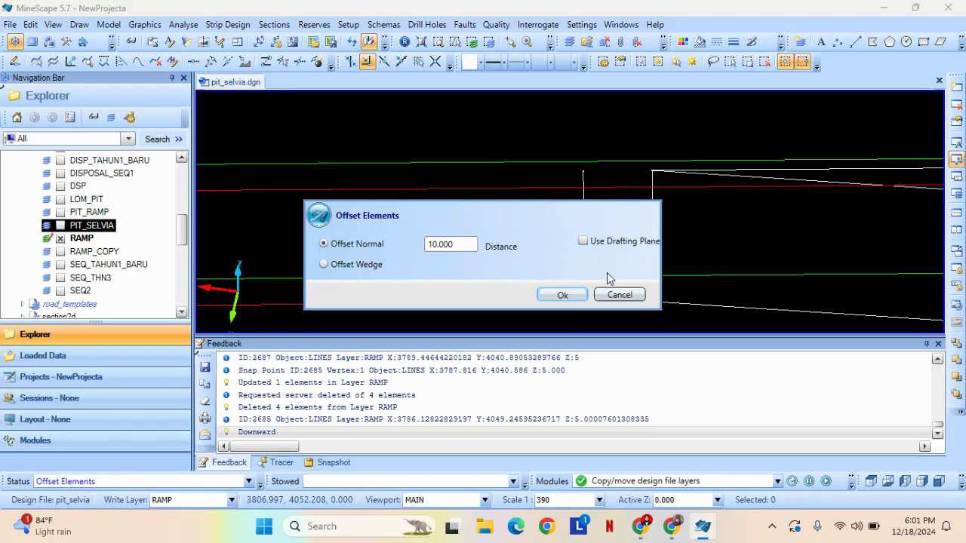
pyautogui.click(621, 293)
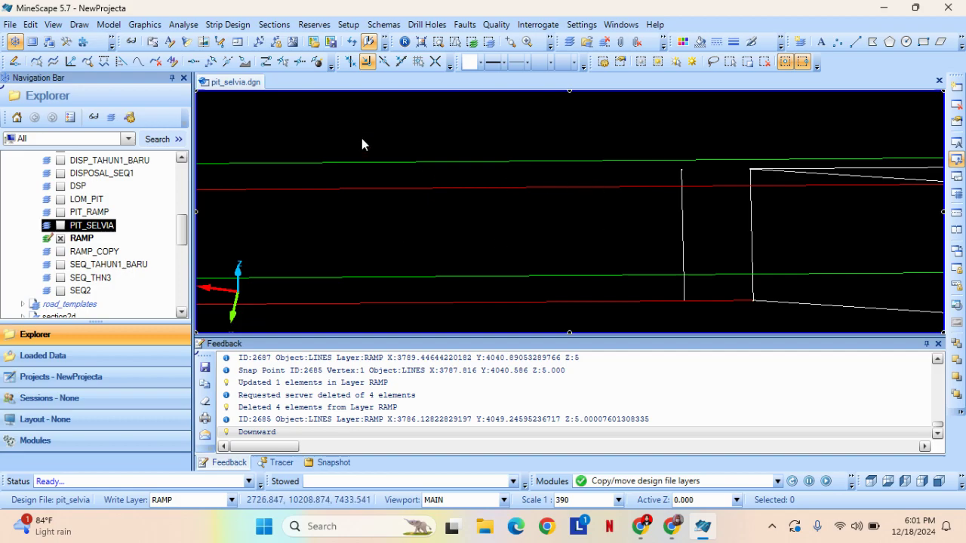
# Project the new offset crossline away from the pit corner, using height 10 and projection angle 4.5739.
pyautogui.click(79, 25)
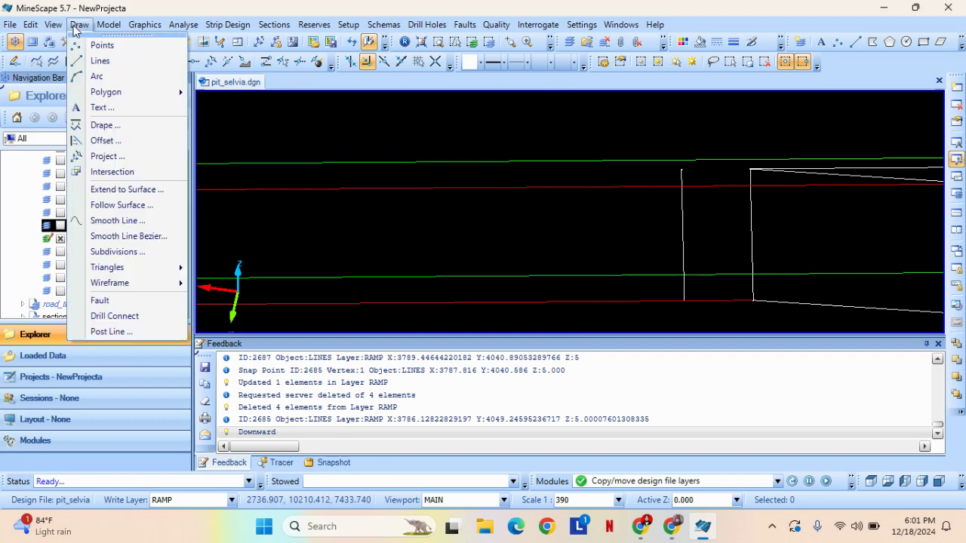
pyautogui.click(132, 157)
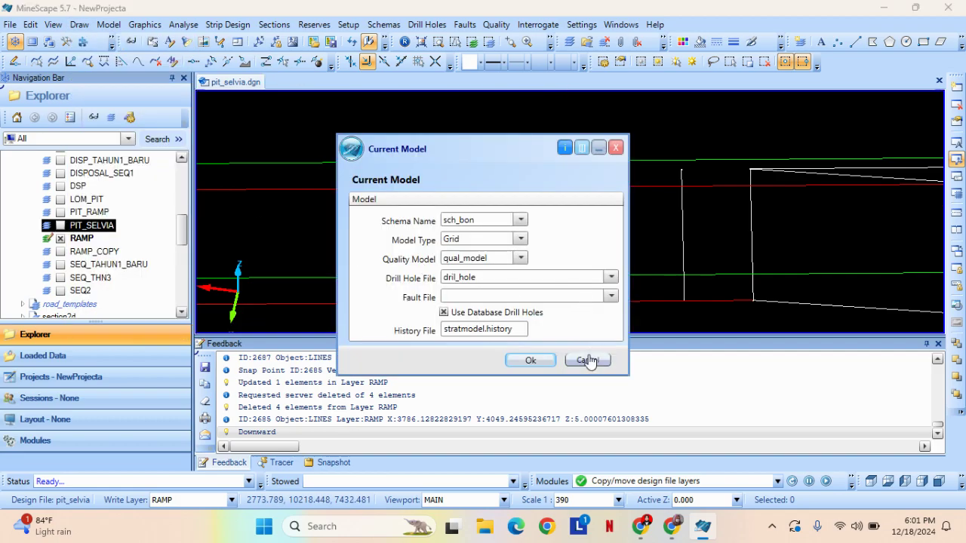
pyautogui.click(588, 360)
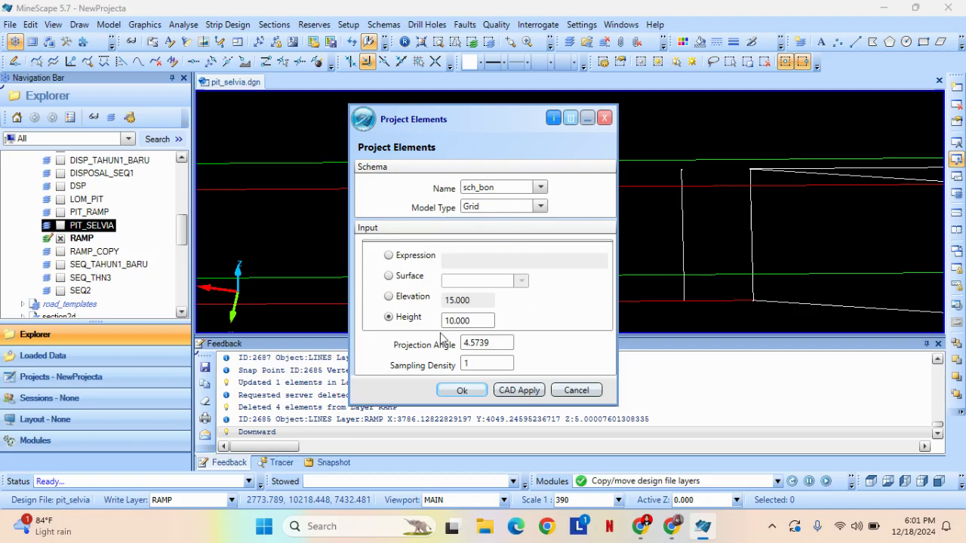
pyautogui.click(475, 322)
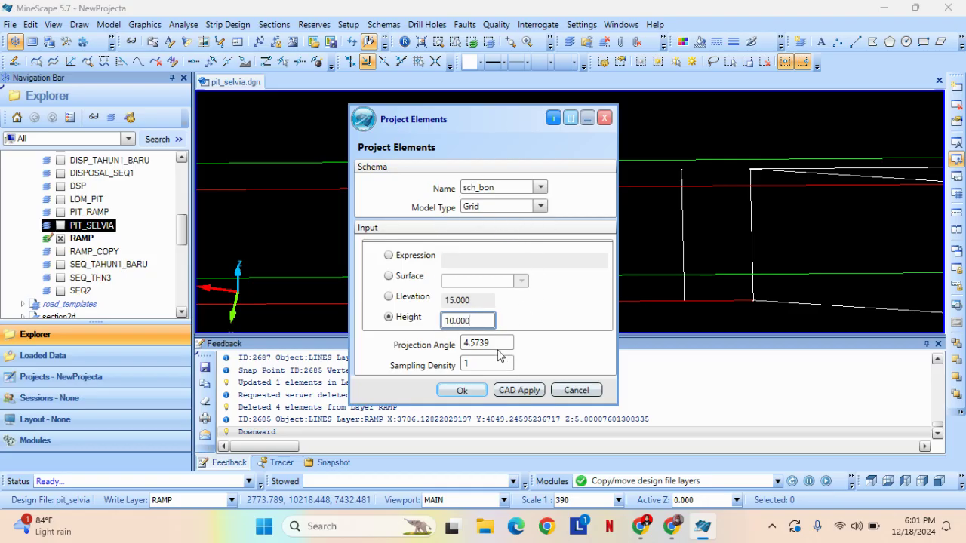
pyautogui.click(497, 344)
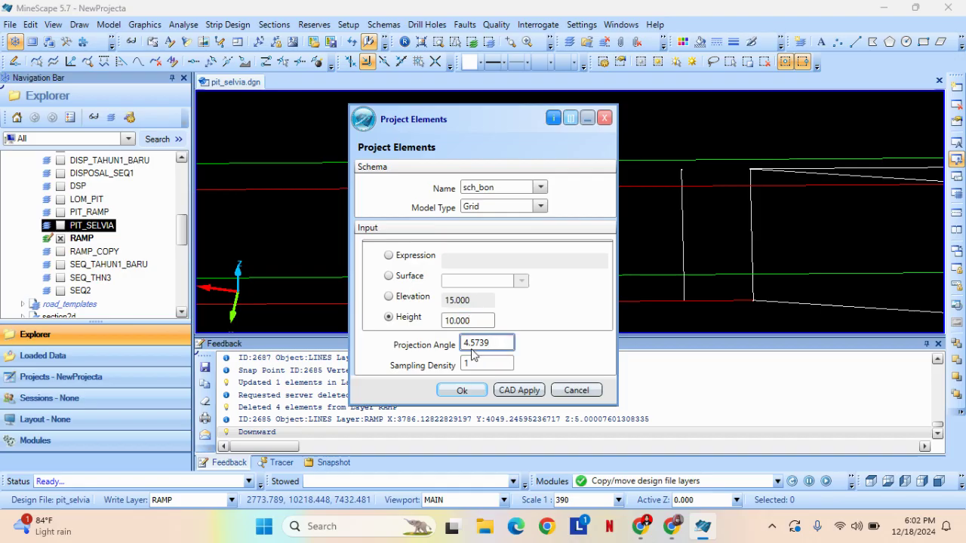
pyautogui.click(462, 390)
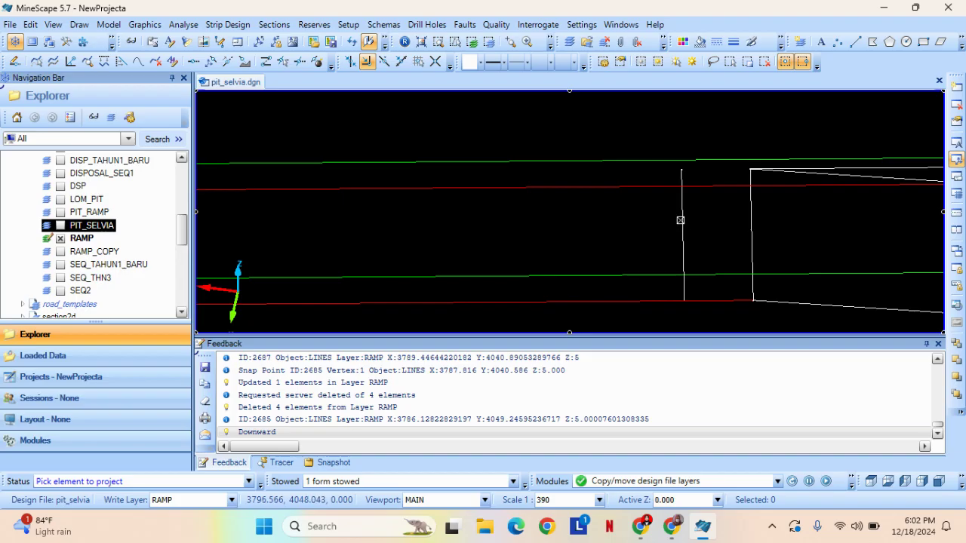
pyautogui.click(682, 214)
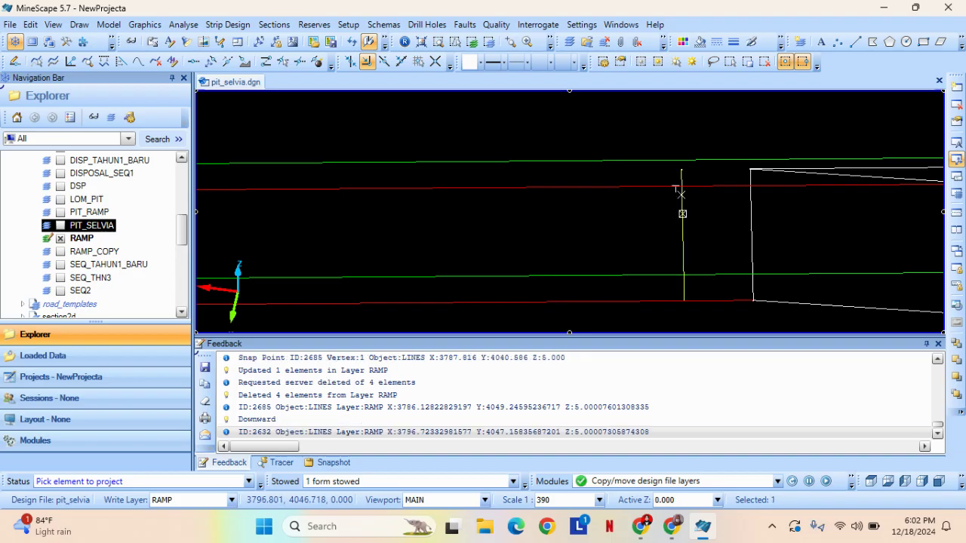
pyautogui.click(403, 227)
pyautogui.scroll(-3, 553, 269)
pyautogui.moveTo(459, 269); pyautogui.dragTo(519, 289, button='middle')
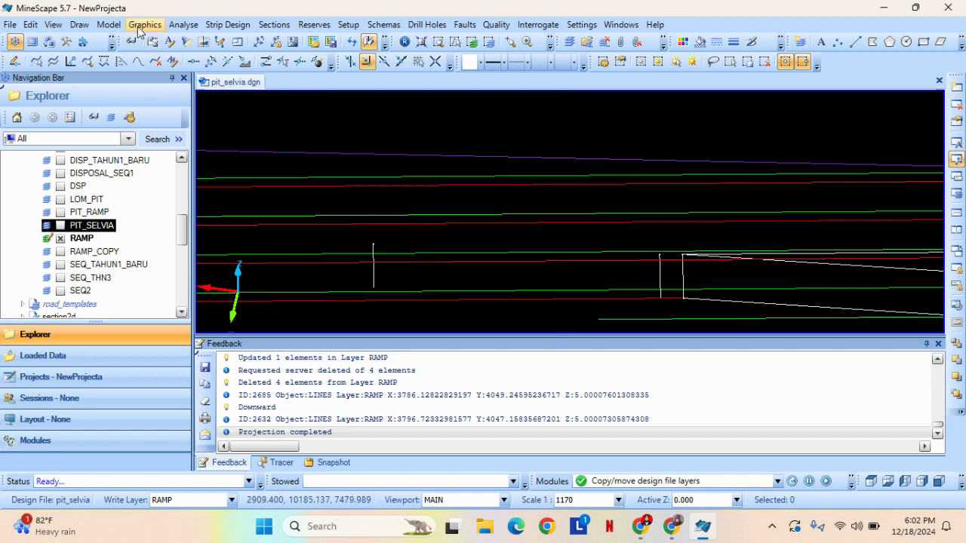
pyautogui.click(79, 25)
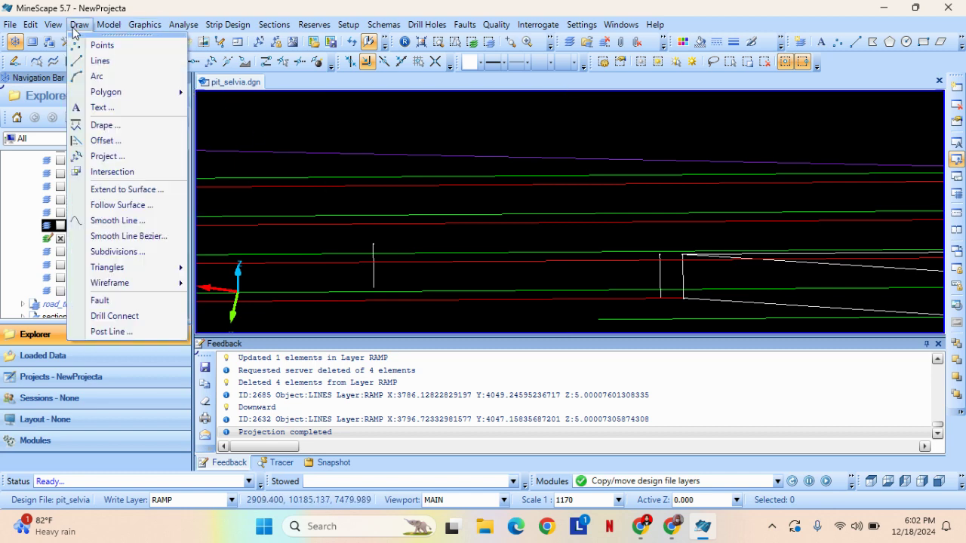
pyautogui.click(119, 141)
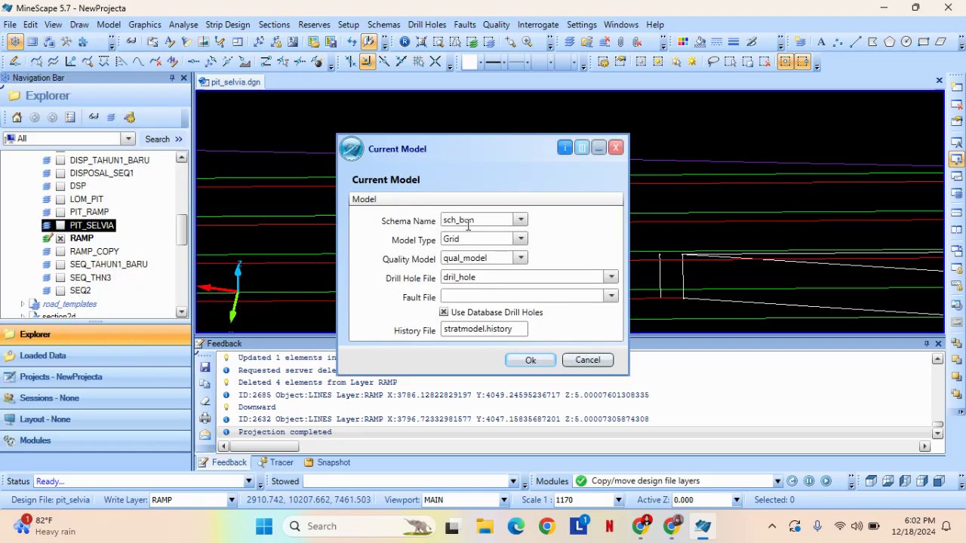
pyautogui.click(610, 360)
pyautogui.click(541, 205)
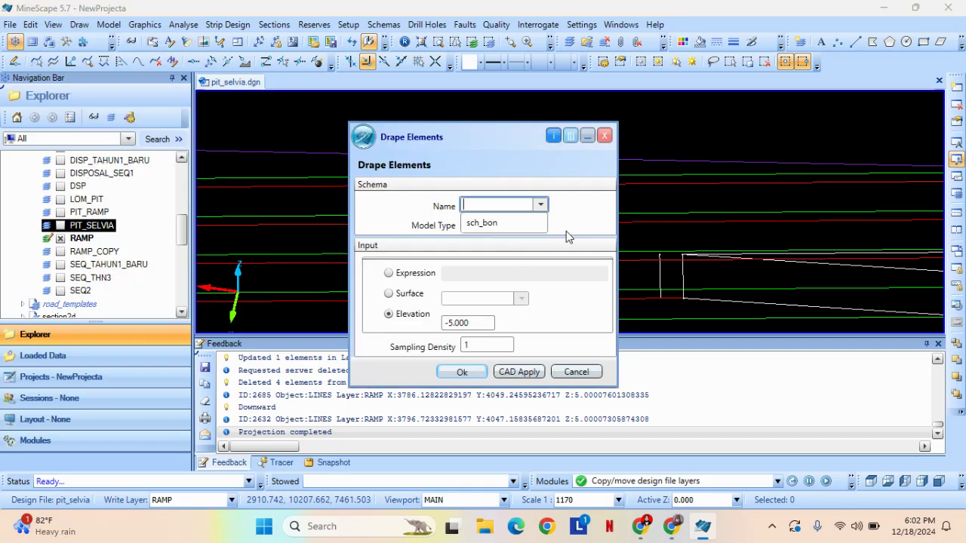
pyautogui.click(504, 224)
pyautogui.click(541, 225)
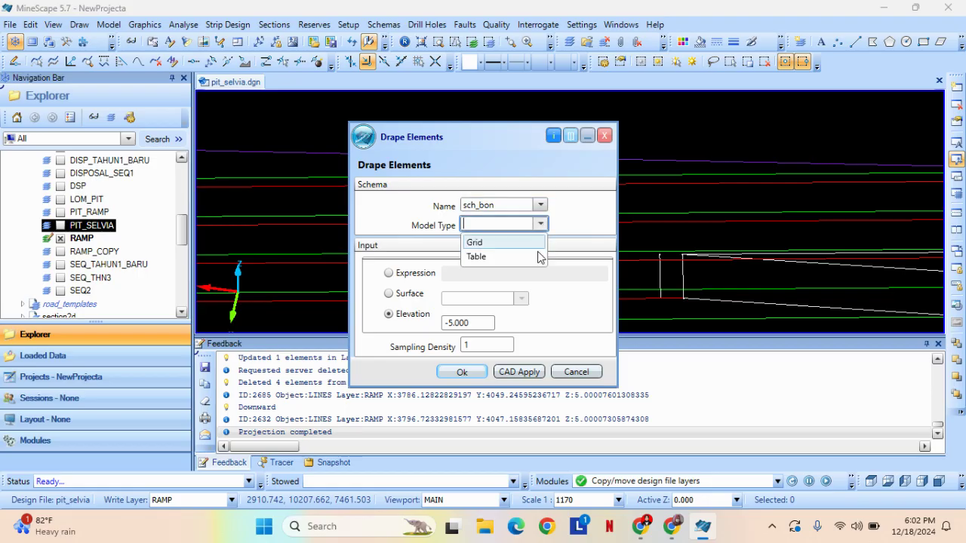
pyautogui.click(520, 242)
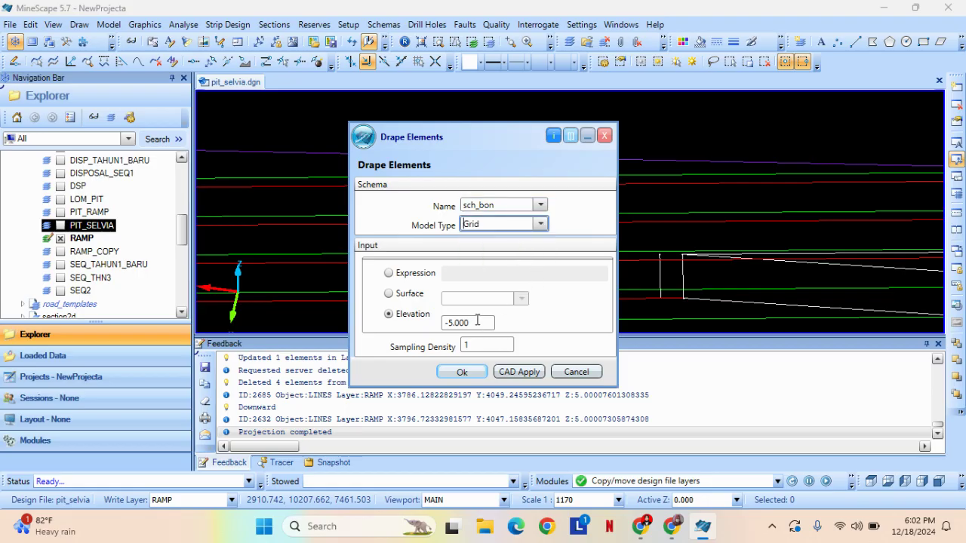
pyautogui.click(604, 135)
pyautogui.click(80, 25)
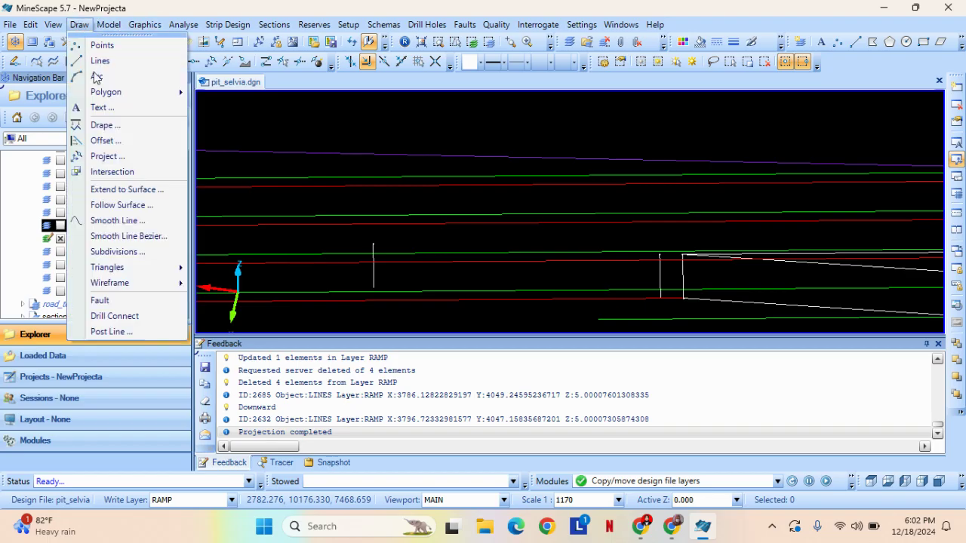
pyautogui.click(123, 143)
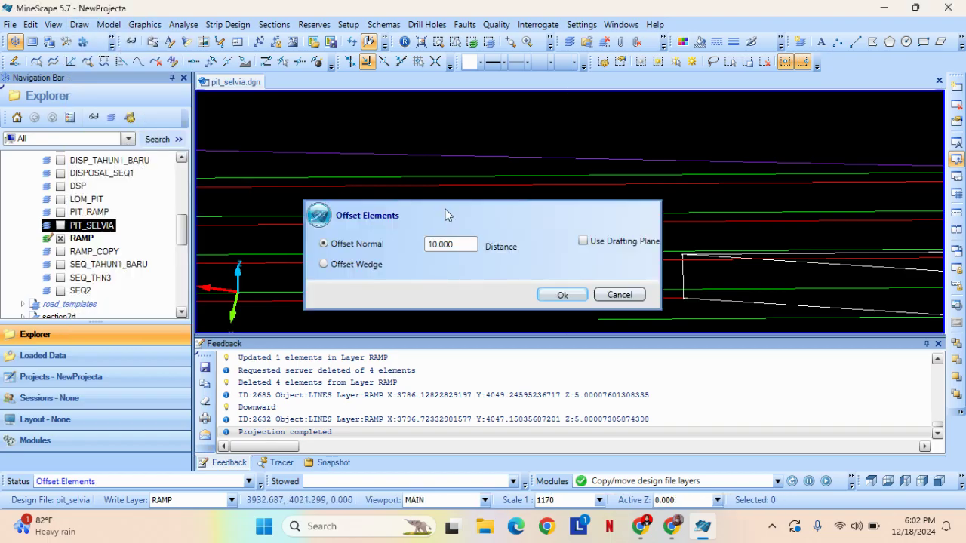
pyautogui.moveTo(459, 243); pyautogui.dragTo(422, 249)
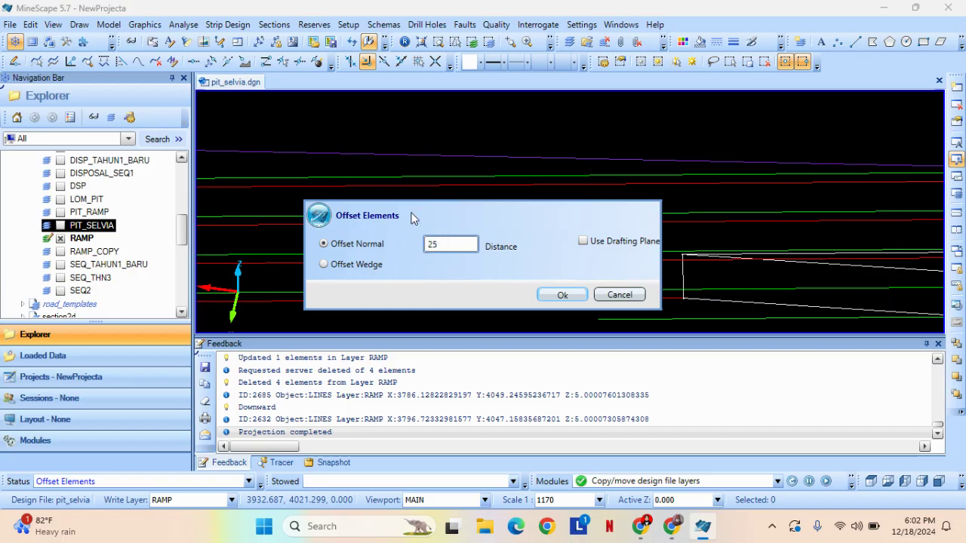
pyautogui.click(619, 295)
# Offset the green bench line at elevation 5 by a normal distance of 25 toward the next higher bench.
pyautogui.moveTo(658, 280); pyautogui.dragTo(597, 226, button='middle')
pyautogui.rightClick(503, 224)
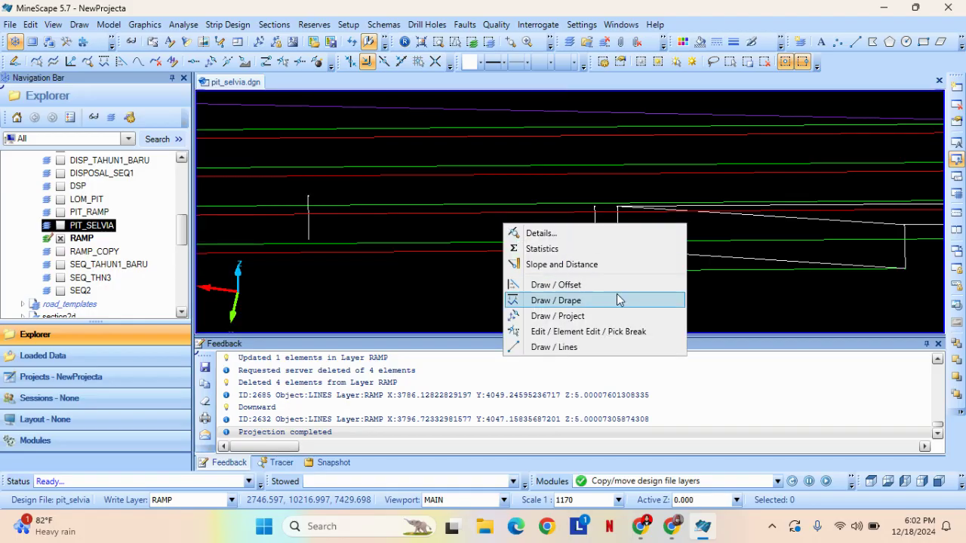
pyautogui.click(601, 287)
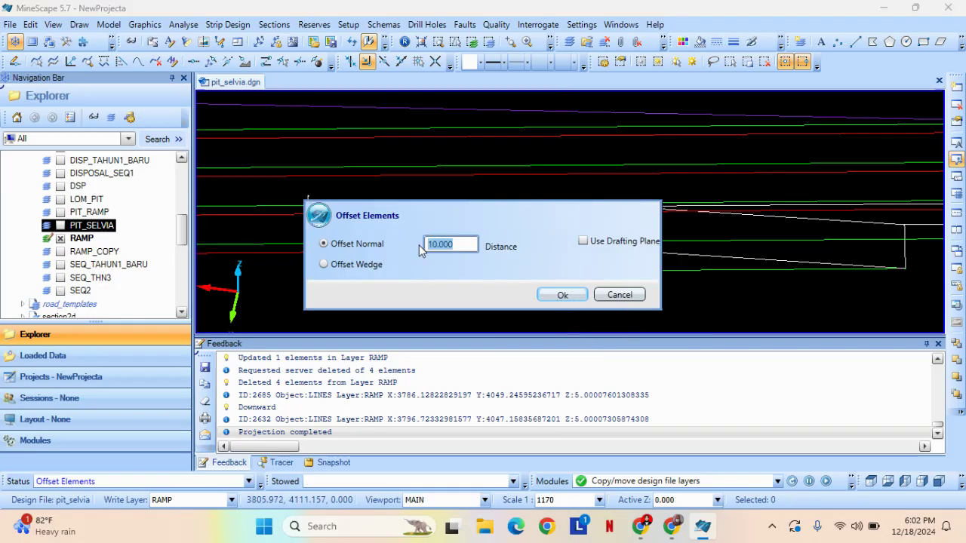
pyautogui.write('25')
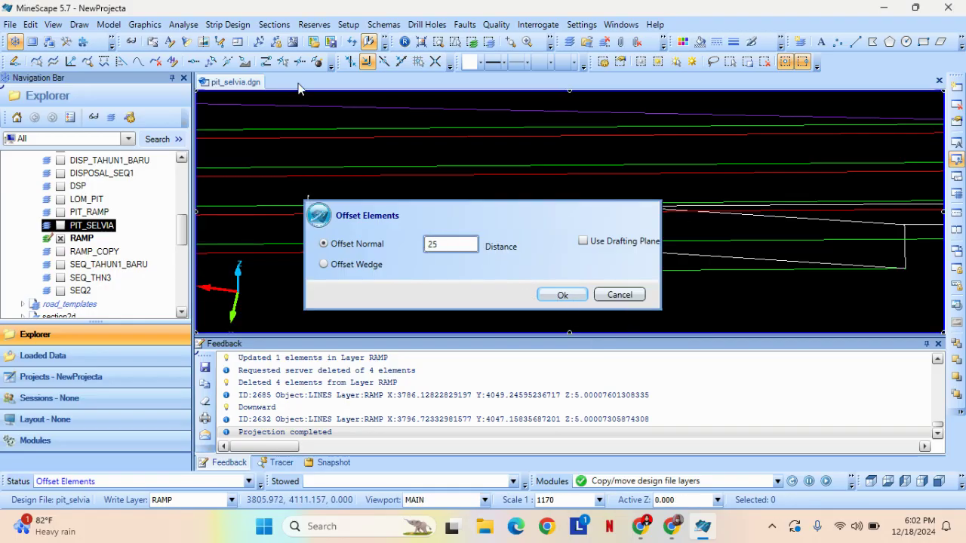
pyautogui.click(559, 295)
pyautogui.moveTo(474, 262); pyautogui.dragTo(506, 277, button='middle')
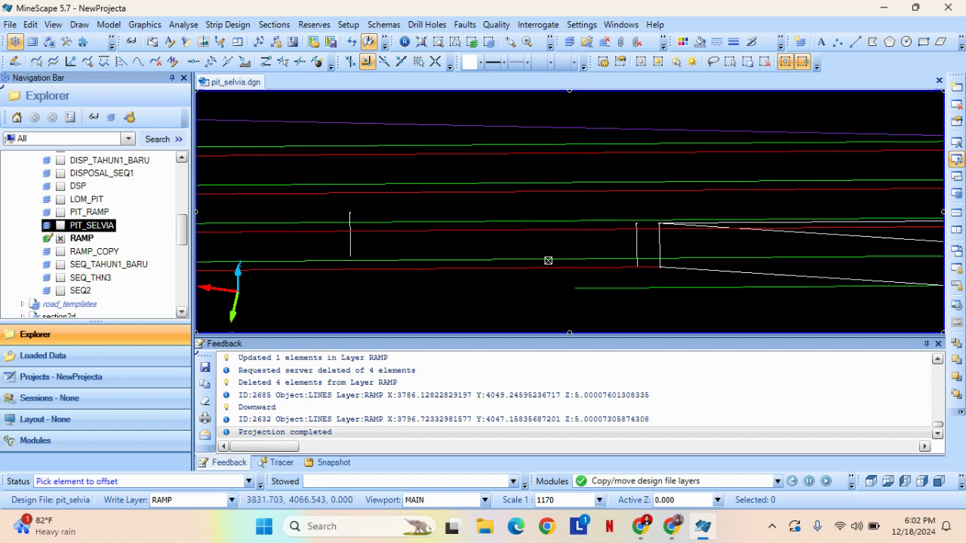
pyautogui.scroll(2, 549, 261)
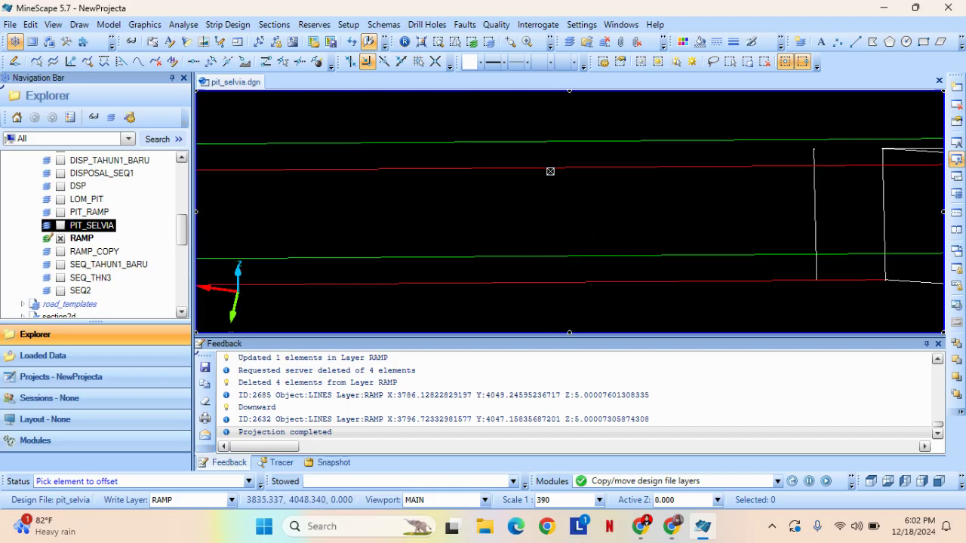
pyautogui.moveTo(509, 256); pyautogui.dragTo(555, 283, button='middle')
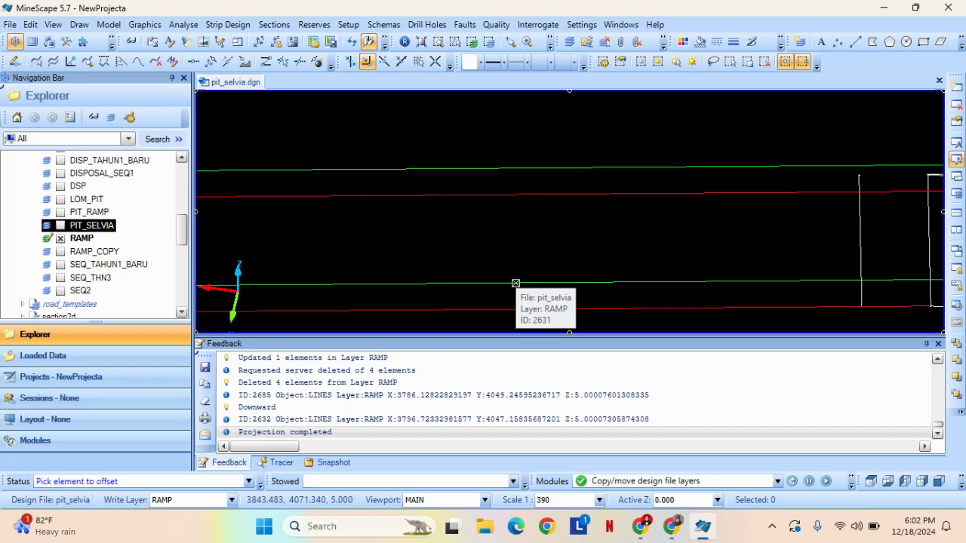
pyautogui.click(515, 283)
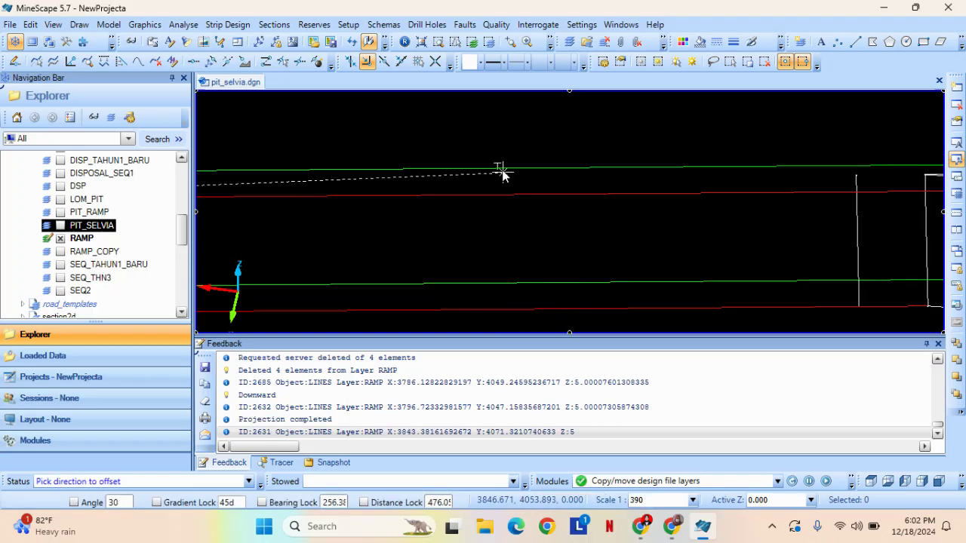
pyautogui.click(503, 136)
pyautogui.click(623, 293)
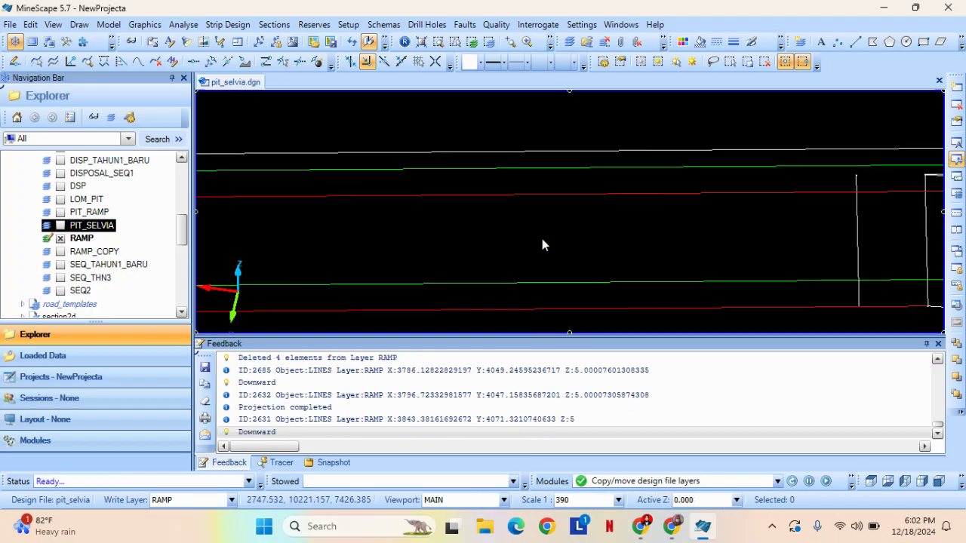
# Offset the green bench line at elevation 15 by the same normal distance of 25 toward the next higher bench.
pyautogui.rightClick(542, 239)
pyautogui.click(603, 301)
pyautogui.click(562, 294)
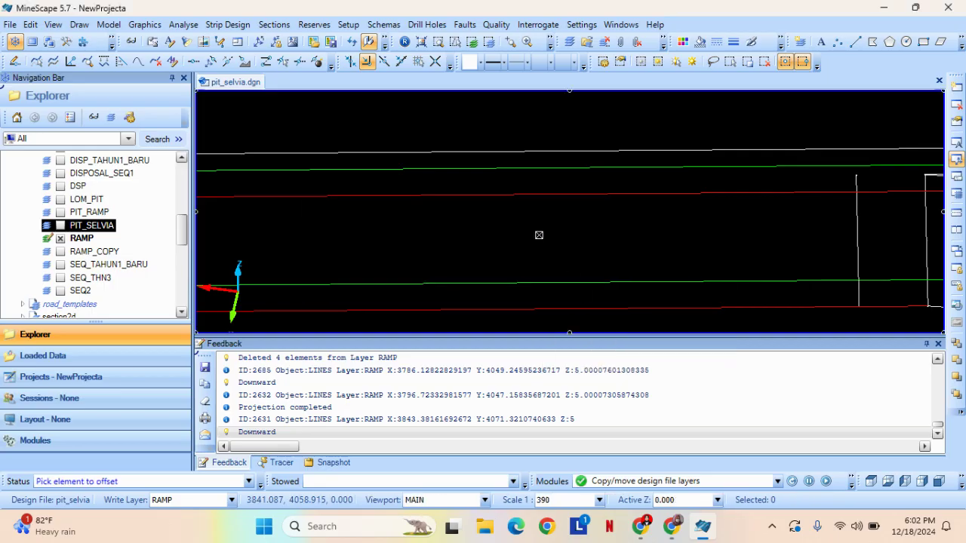
pyautogui.click(548, 248)
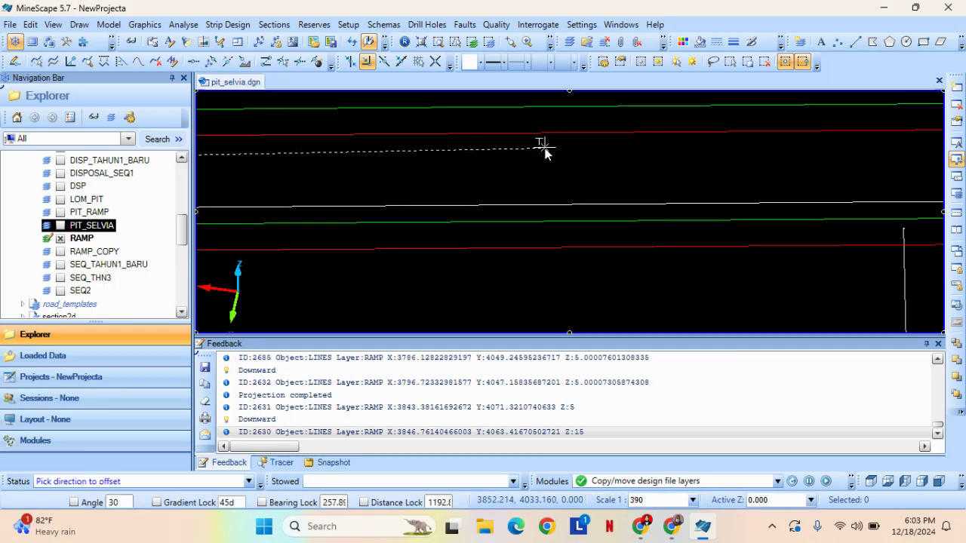
pyautogui.click(545, 147)
pyautogui.click(620, 294)
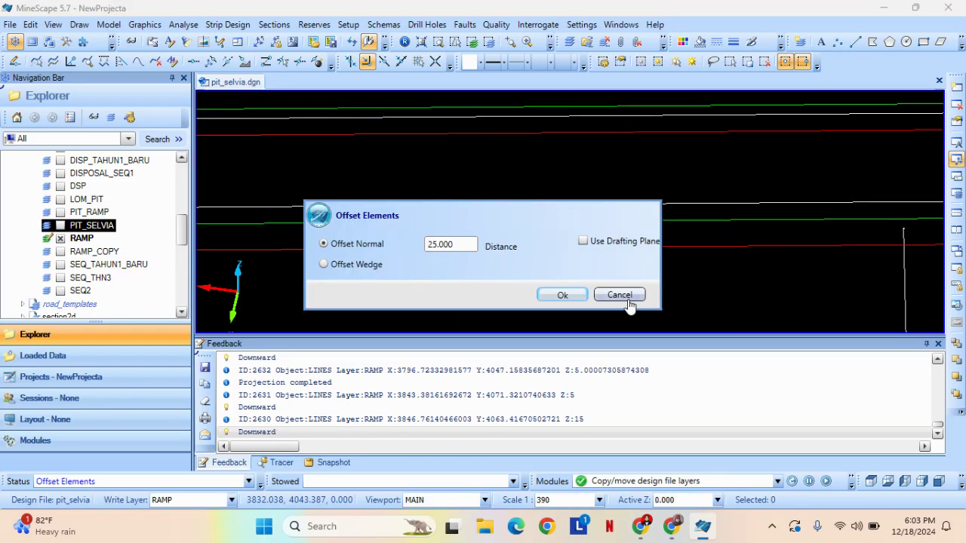
pyautogui.scroll(3, 622, 296)
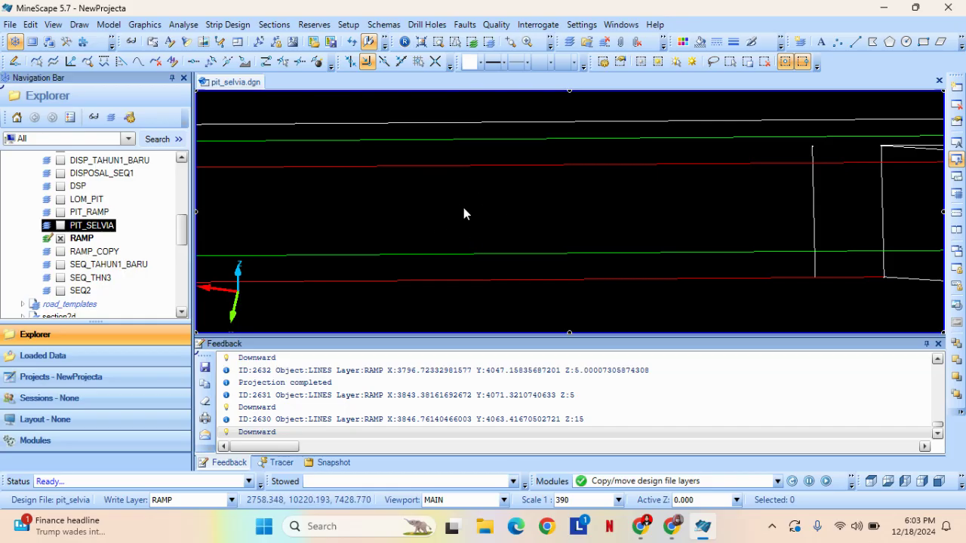
pyautogui.scroll(6, 576, 196)
pyautogui.scroll(-6, 513, 183)
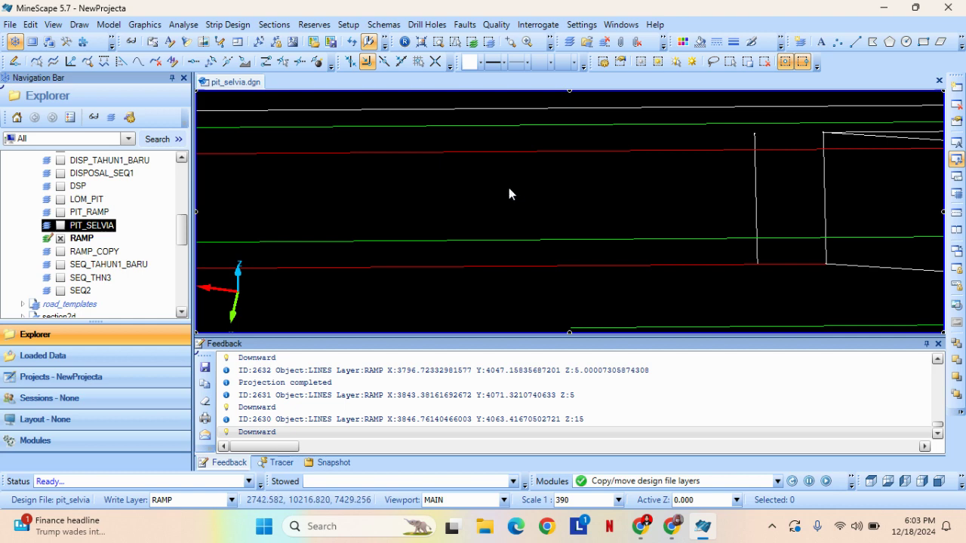
pyautogui.rightClick(509, 188)
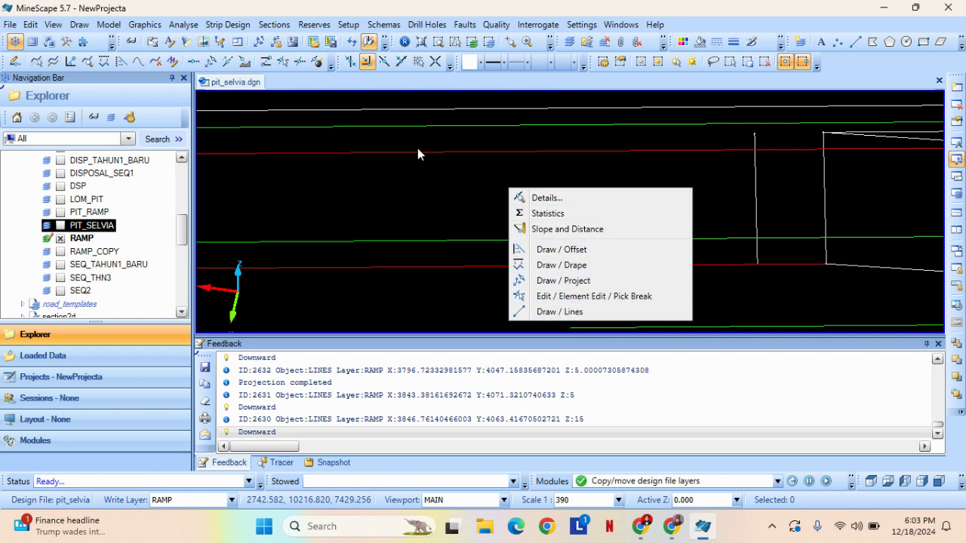
pyautogui.click(426, 196)
# Extend the 10 m offset crossline's outer end to the white offset line at elevation 5, without using the boundary line Z values.
pyautogui.scroll(-2, 447, 187)
pyautogui.moveTo(522, 193); pyautogui.dragTo(556, 231, button='middle')
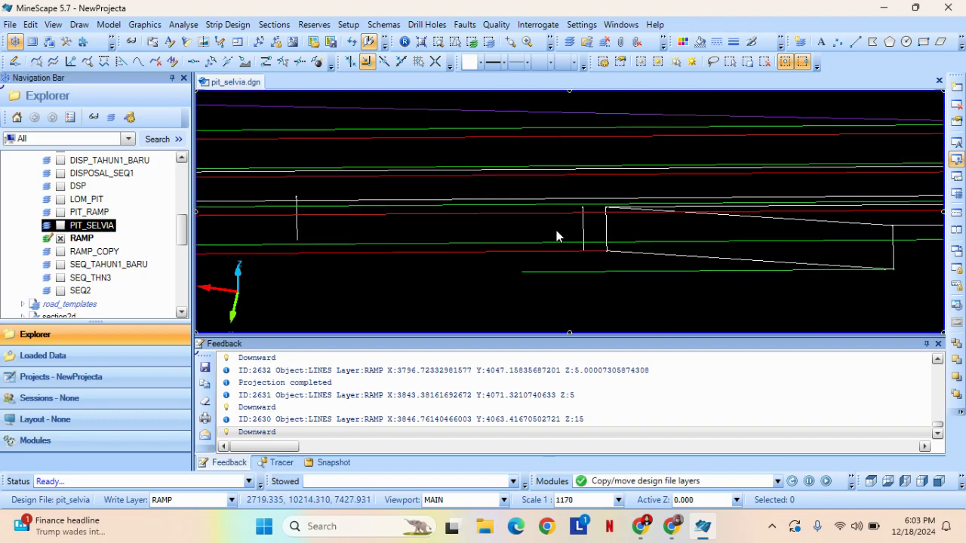
pyautogui.scroll(2, 557, 230)
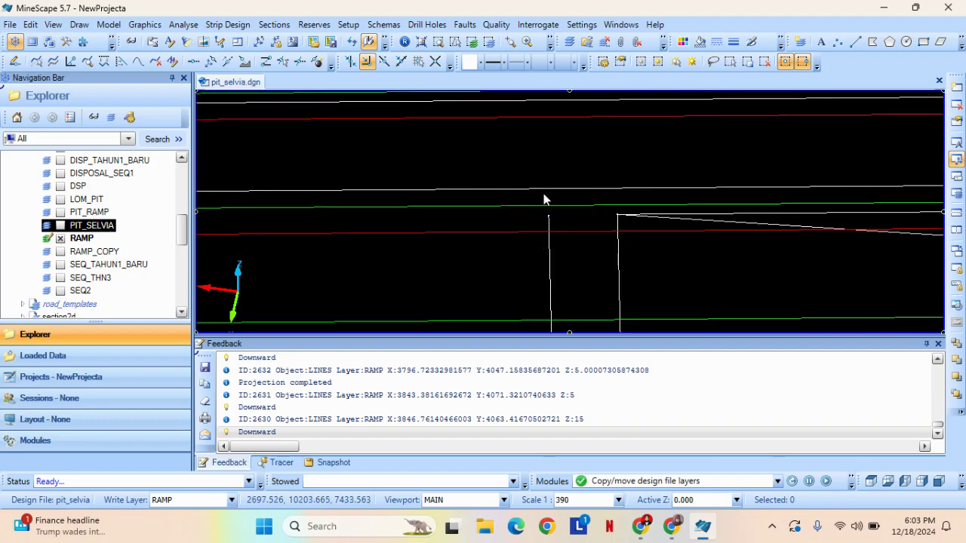
pyautogui.moveTo(530, 154)
pyautogui.mouseDown(button='middle')
pyautogui.moveTo(330, 135)
pyautogui.moveTo(347, 166)
pyautogui.moveTo(351, 143)
pyautogui.mouseUp(button='middle')
pyautogui.click(33, 24)
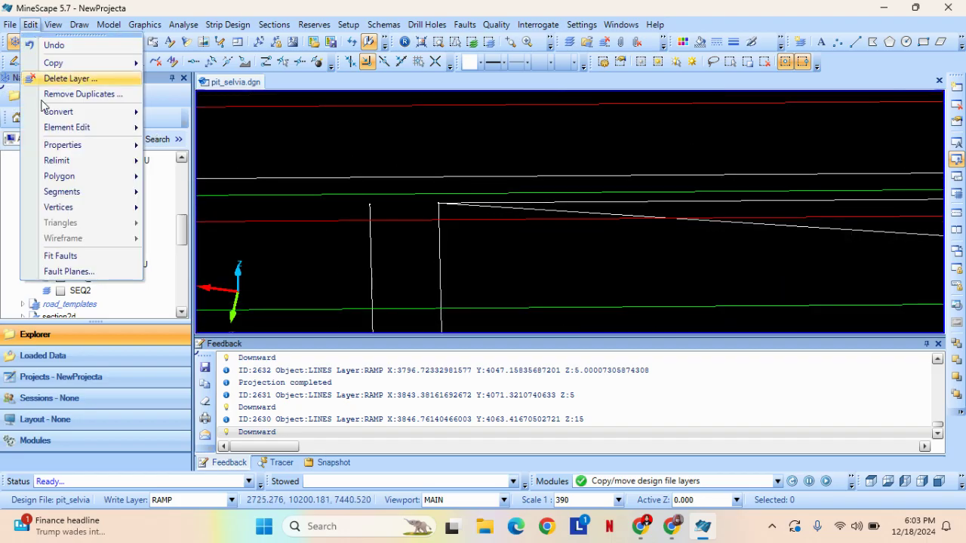
pyautogui.moveTo(61, 164)
pyautogui.click(243, 295)
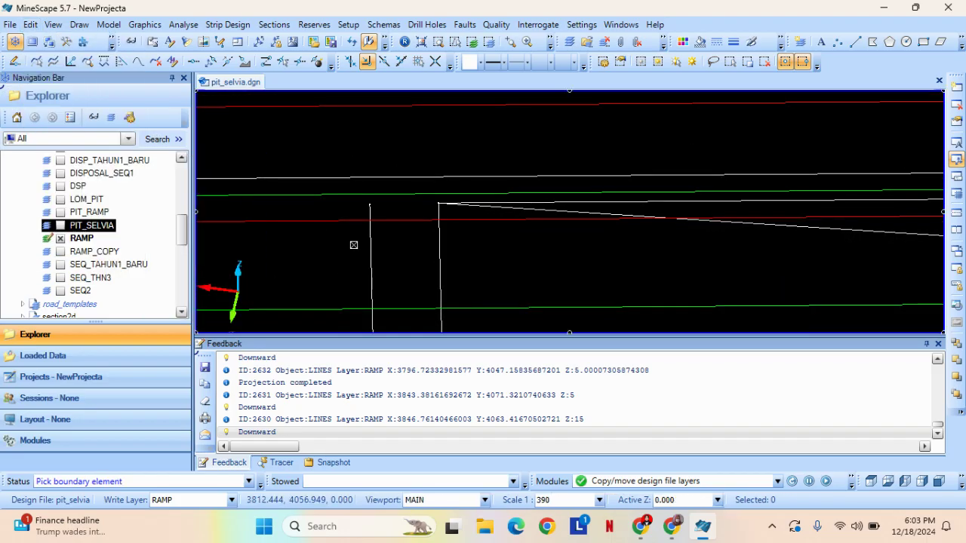
pyautogui.click(393, 175)
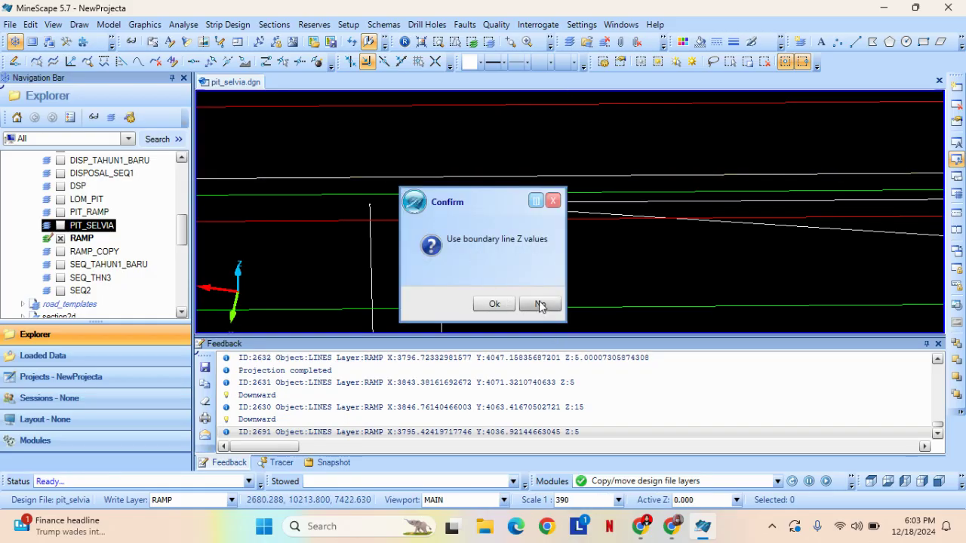
pyautogui.click(540, 304)
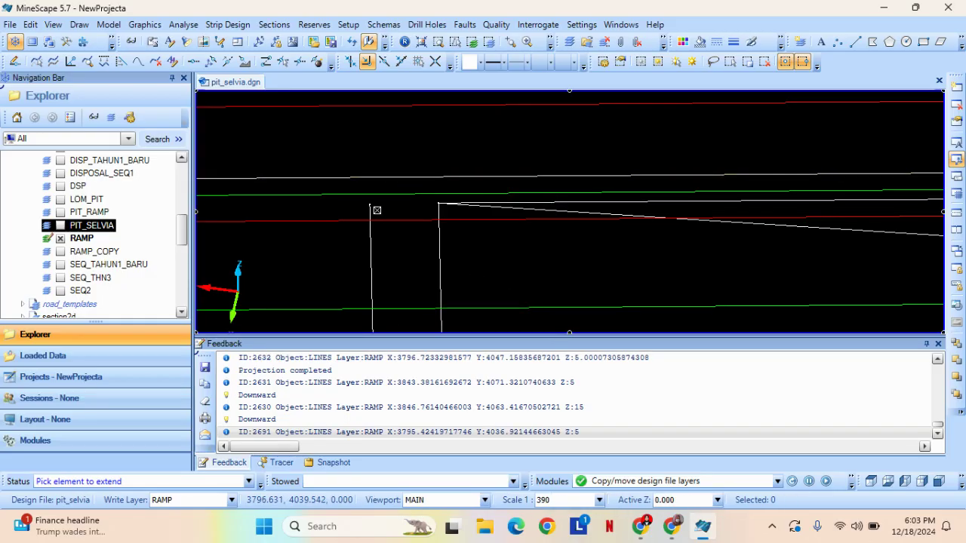
pyautogui.click(370, 206)
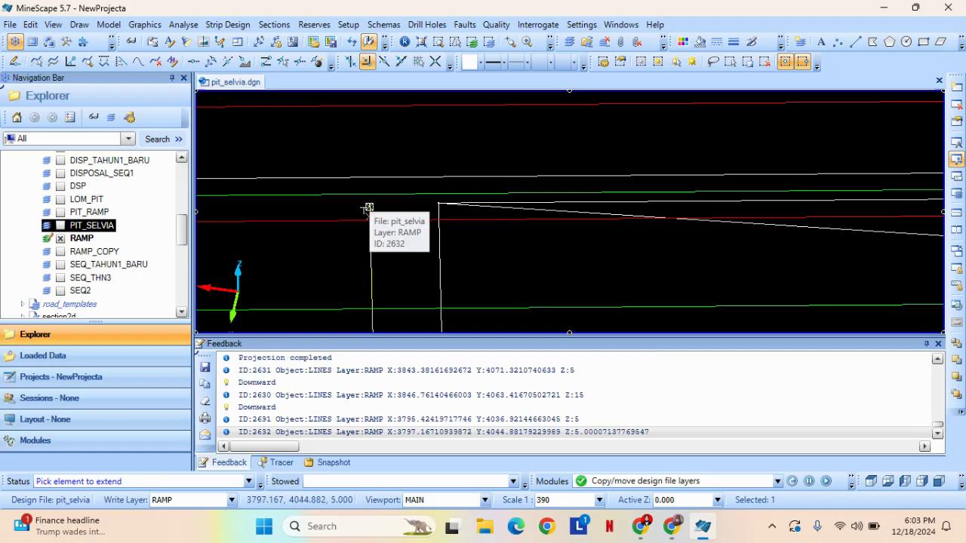
pyautogui.click(370, 207)
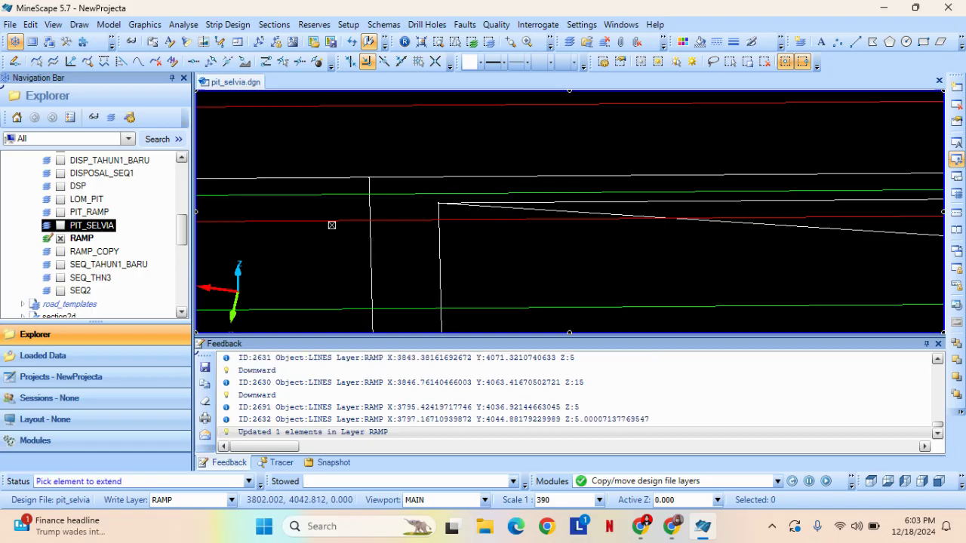
# Try to extend the projected crossline's outer end to the white offset line at elevation 15, without using the boundary line Z values.
pyautogui.scroll(-2, 332, 225)
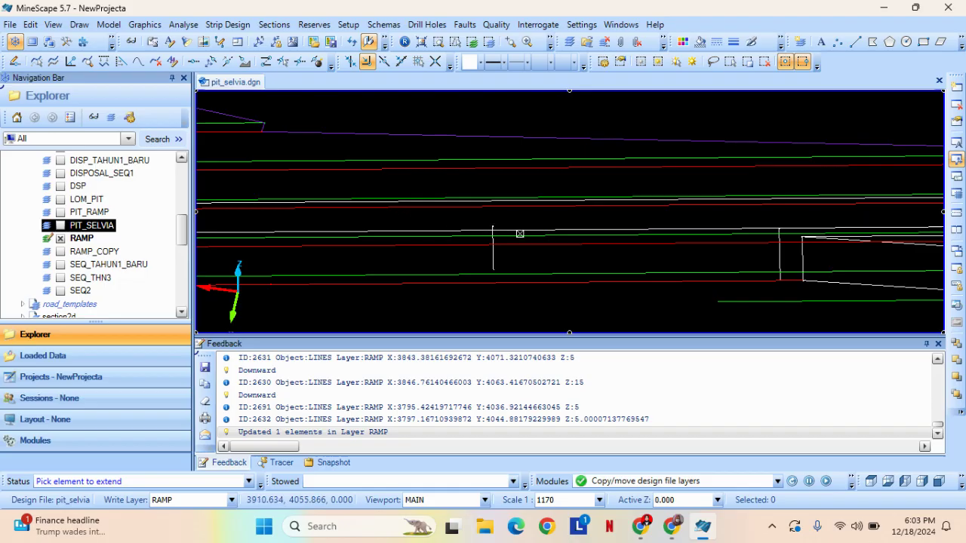
pyautogui.scroll(2, 519, 234)
pyautogui.rightClick(451, 204)
pyautogui.click(551, 267)
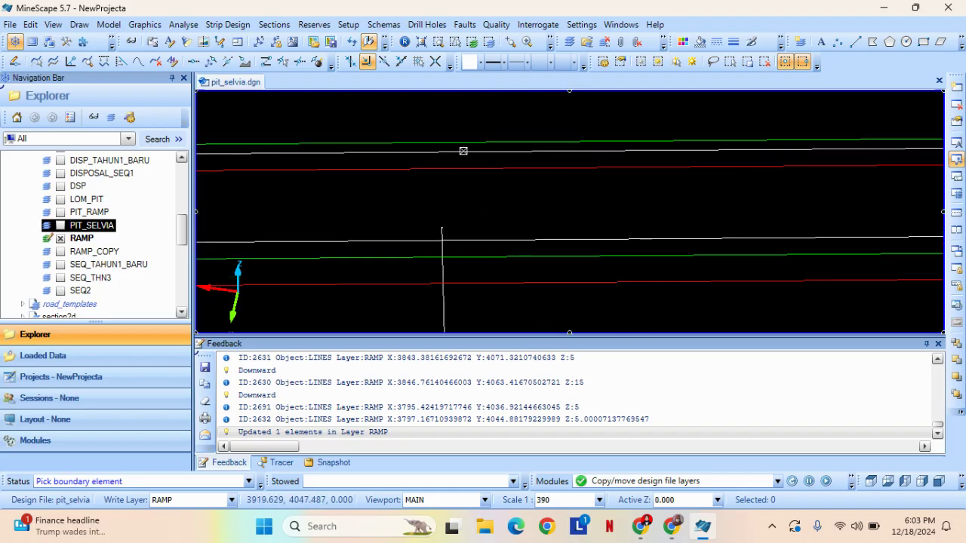
pyautogui.click(467, 151)
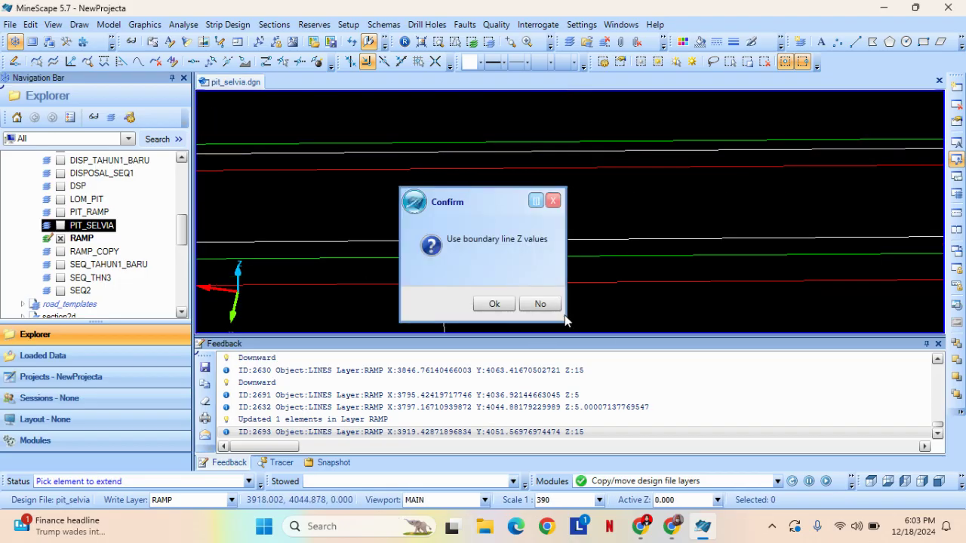
pyautogui.click(538, 304)
pyautogui.scroll(2, 453, 244)
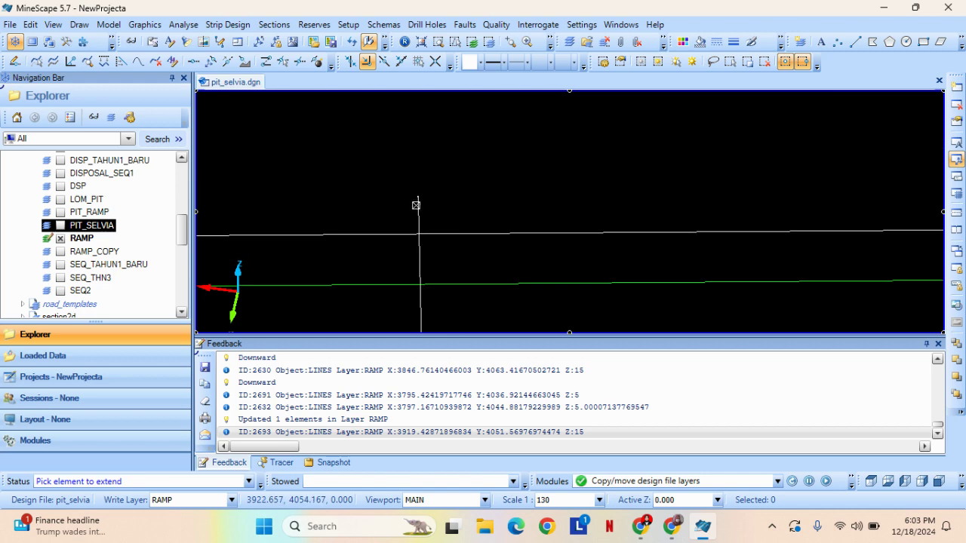
pyautogui.click(419, 201)
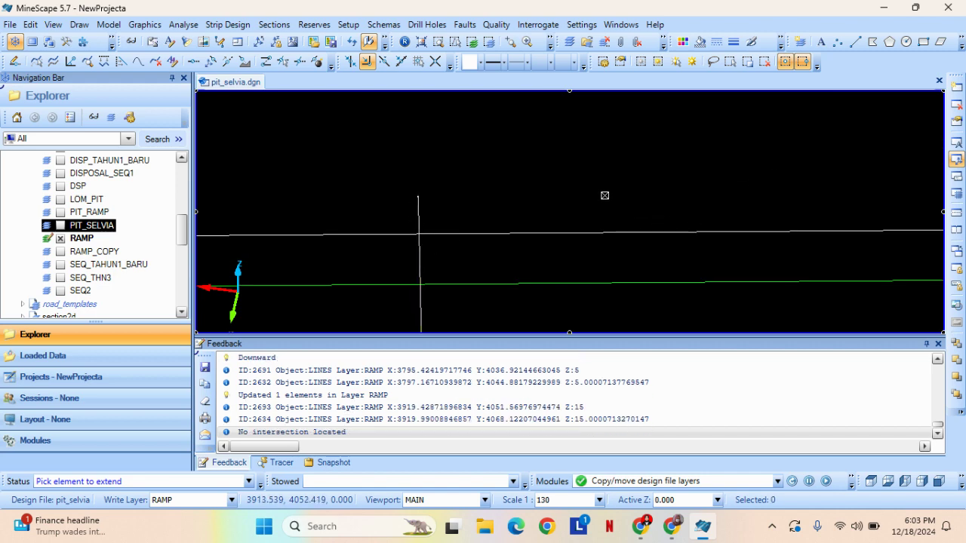
# Retry extending the projected crossline at elevation 15 to the white offset line above it, without using the boundary line Z values.
pyautogui.scroll(-2, 510, 176)
pyautogui.rightClick(501, 186)
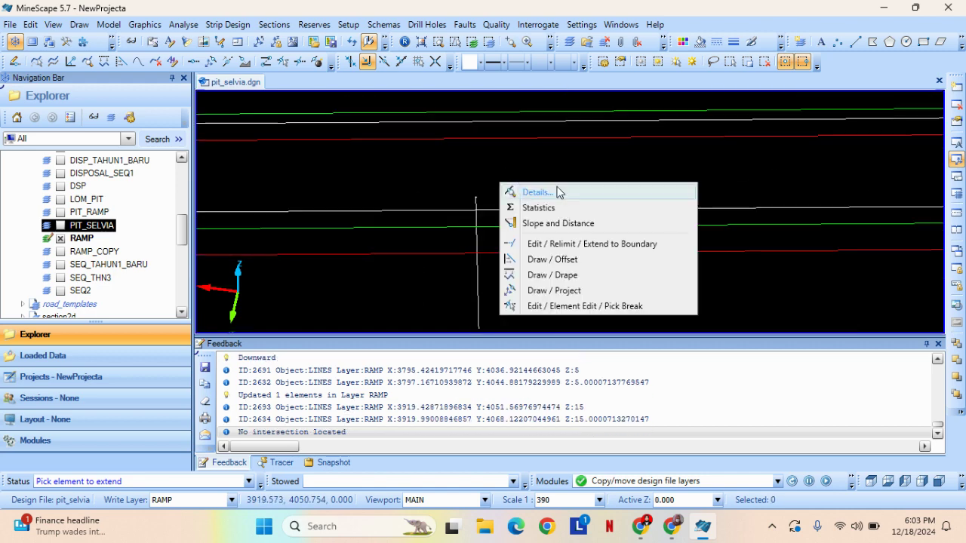
pyautogui.click(615, 244)
pyautogui.click(490, 121)
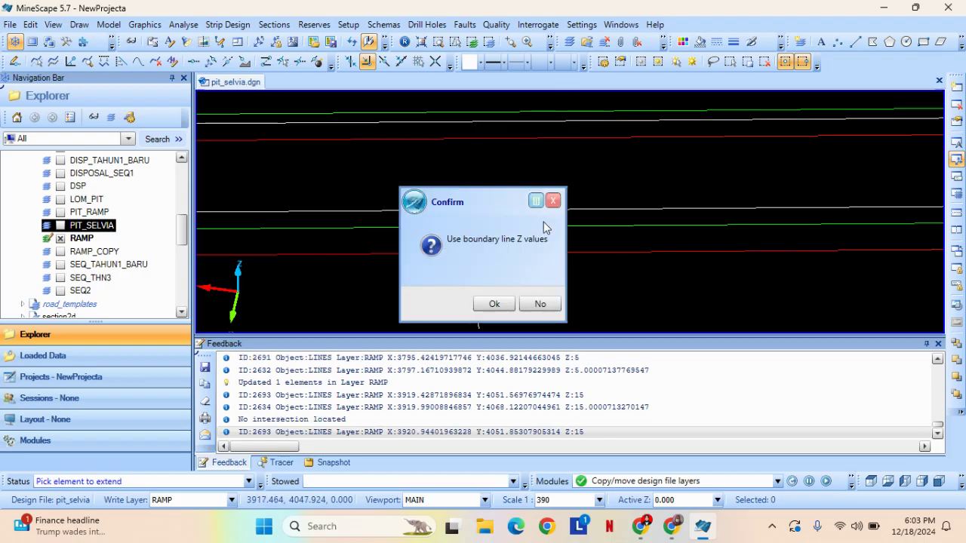
pyautogui.click(540, 304)
pyautogui.scroll(2, 466, 199)
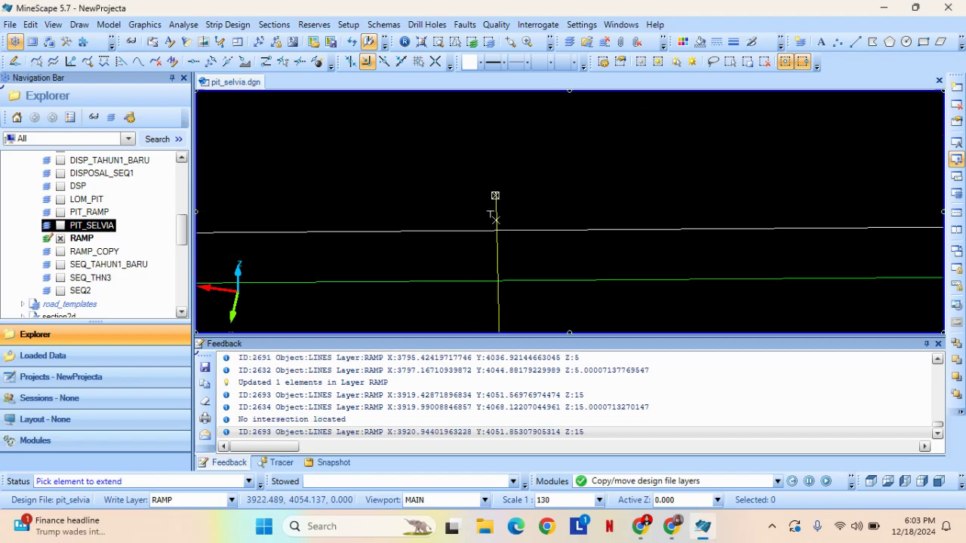
pyautogui.click(495, 196)
pyautogui.scroll(-2, 575, 157)
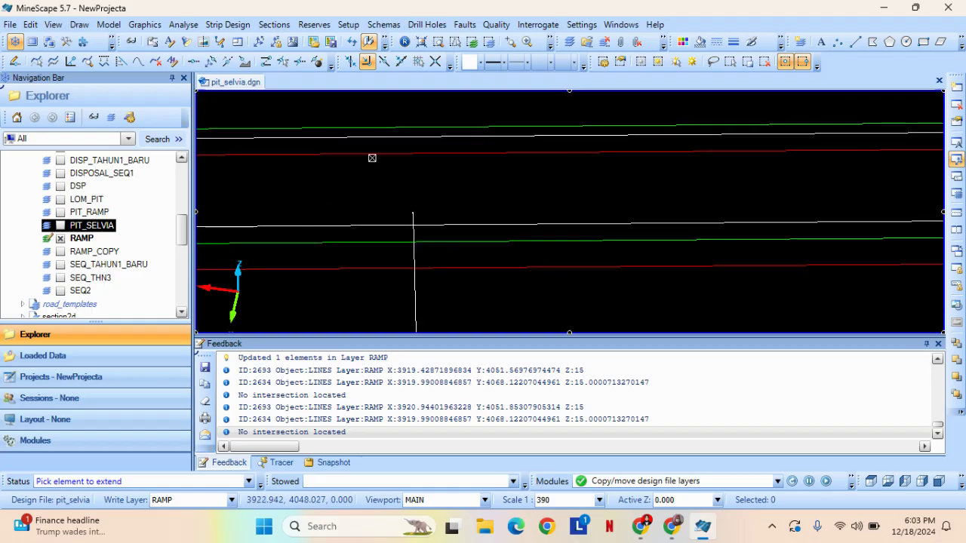
# Restart Extend to Boundary and extend the crossline's outer end to the white offset line at elevation 15, declining the boundary line Z values.
pyautogui.rightClick(286, 162)
pyautogui.rightClick(287, 162)
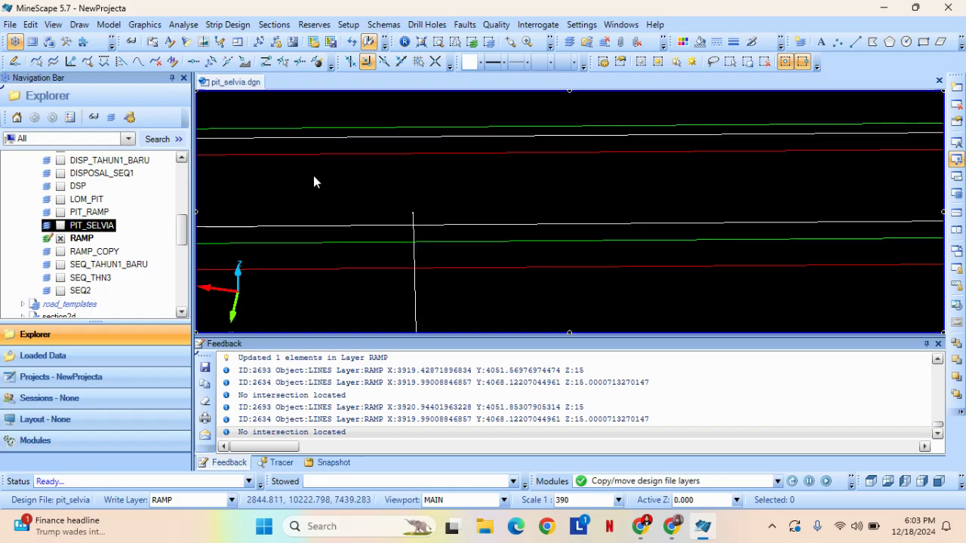
pyautogui.click(30, 24)
pyautogui.moveTo(82, 163)
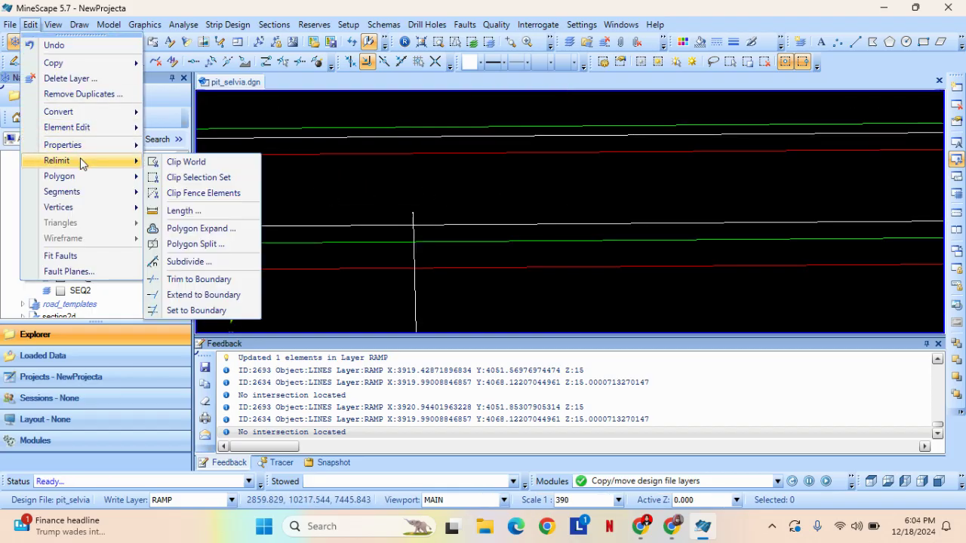
pyautogui.click(218, 295)
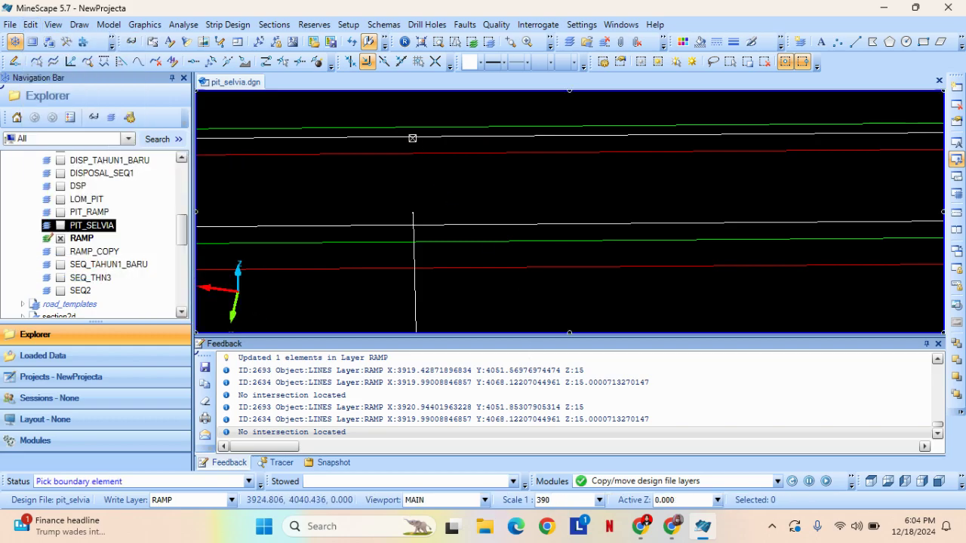
pyautogui.click(407, 135)
pyautogui.click(541, 304)
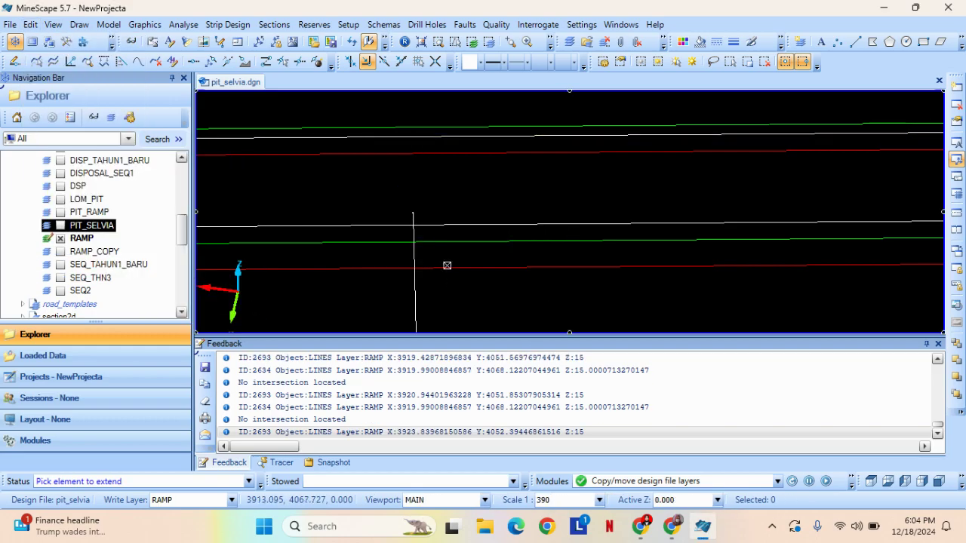
pyautogui.scroll(3, 423, 234)
pyautogui.click(399, 184)
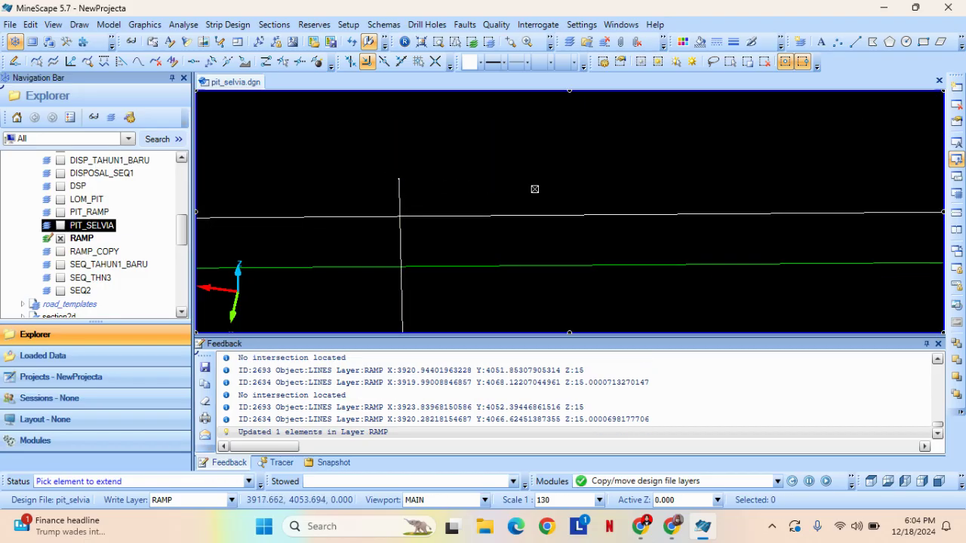
# Trim the inner end of the elevation 5 crossline to the green bench line at elevation 5, without using the boundary line Z values.
pyautogui.scroll(-3, 521, 175)
pyautogui.moveTo(524, 171); pyautogui.dragTo(486, 222, button='middle')
pyautogui.scroll(-3, 509, 210)
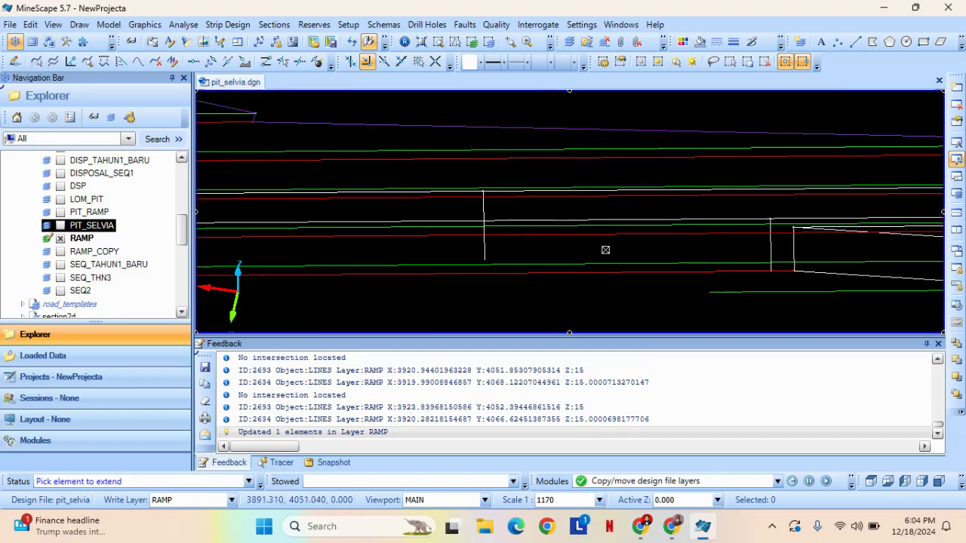
pyautogui.moveTo(636, 273); pyautogui.dragTo(468, 254, button='middle')
pyautogui.scroll(3, 633, 249)
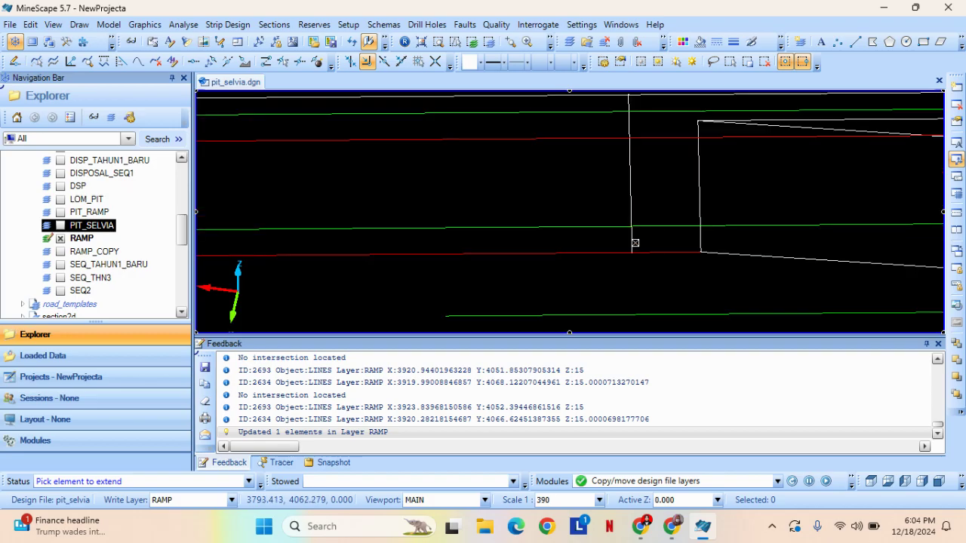
pyautogui.moveTo(648, 242); pyautogui.dragTo(620, 202, button='middle')
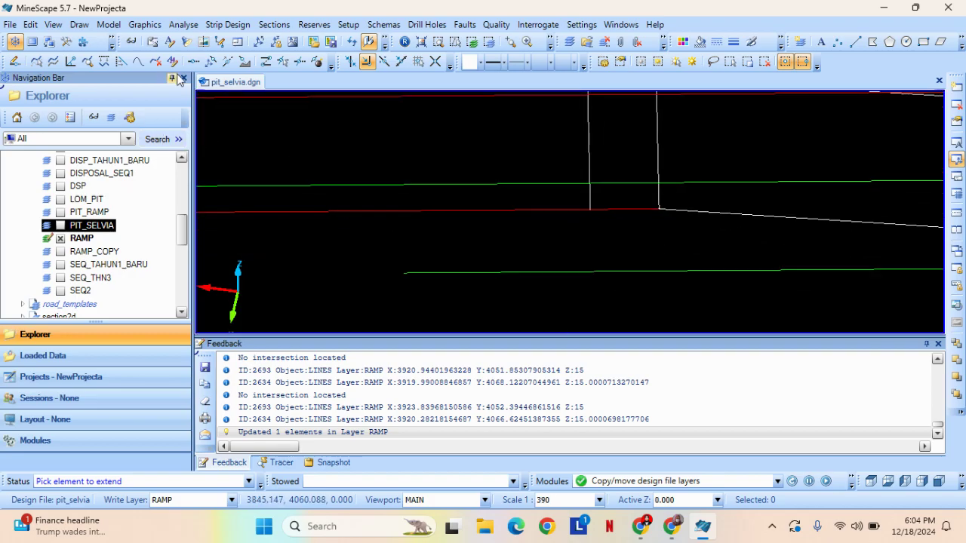
pyautogui.click(33, 26)
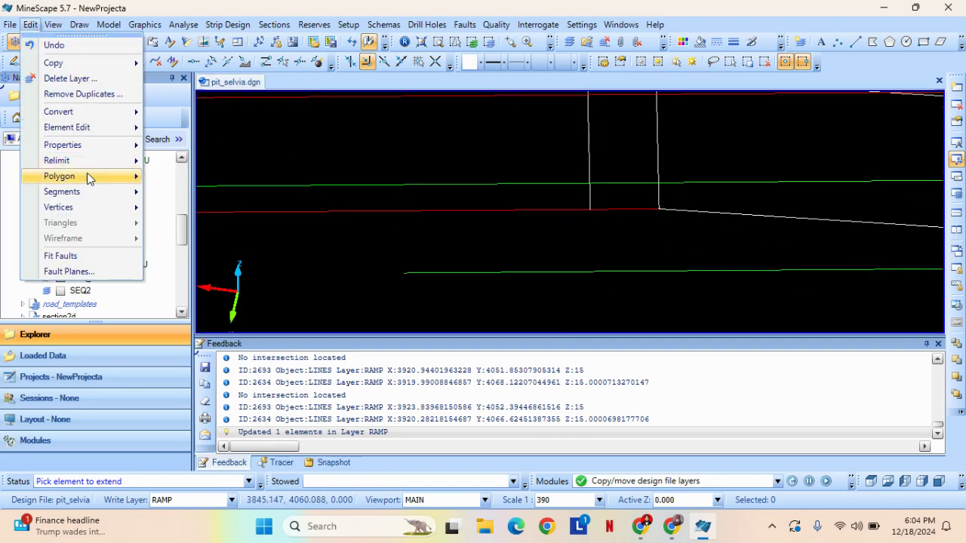
pyautogui.moveTo(80, 161)
pyautogui.click(208, 296)
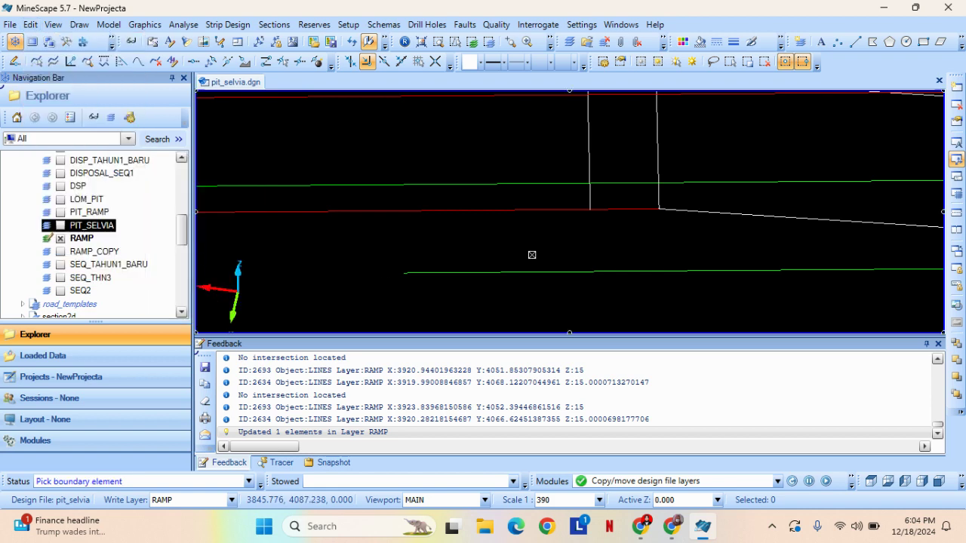
pyautogui.click(630, 183)
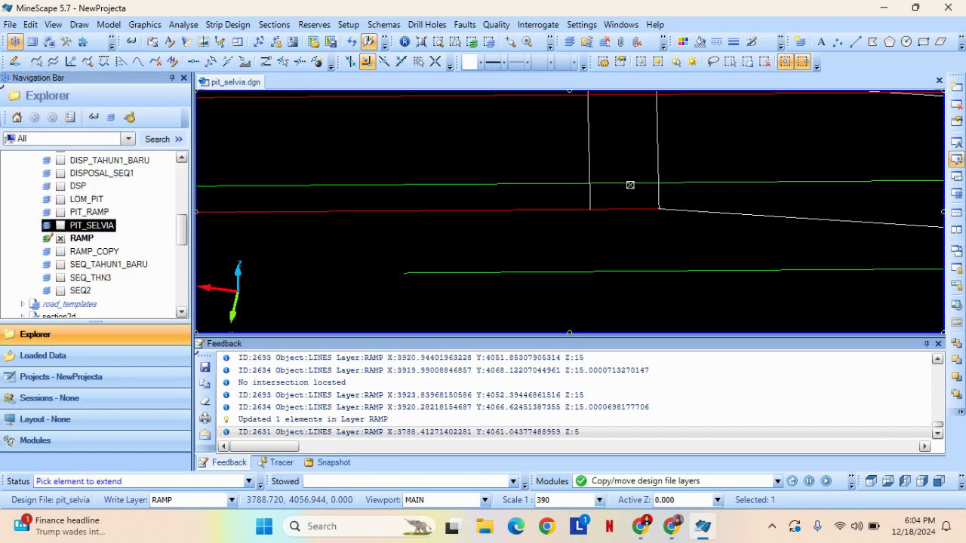
pyautogui.click(541, 305)
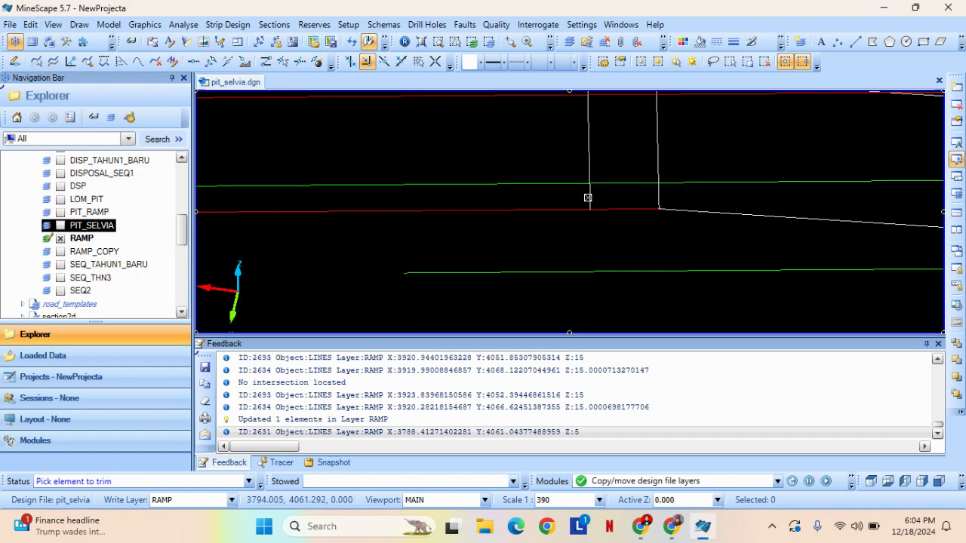
pyautogui.click(588, 166)
# Trim the inner end of the elevation 15 crossline to the red bench line at elevation 15, without using the boundary line Z values.
pyautogui.scroll(-3, 466, 224)
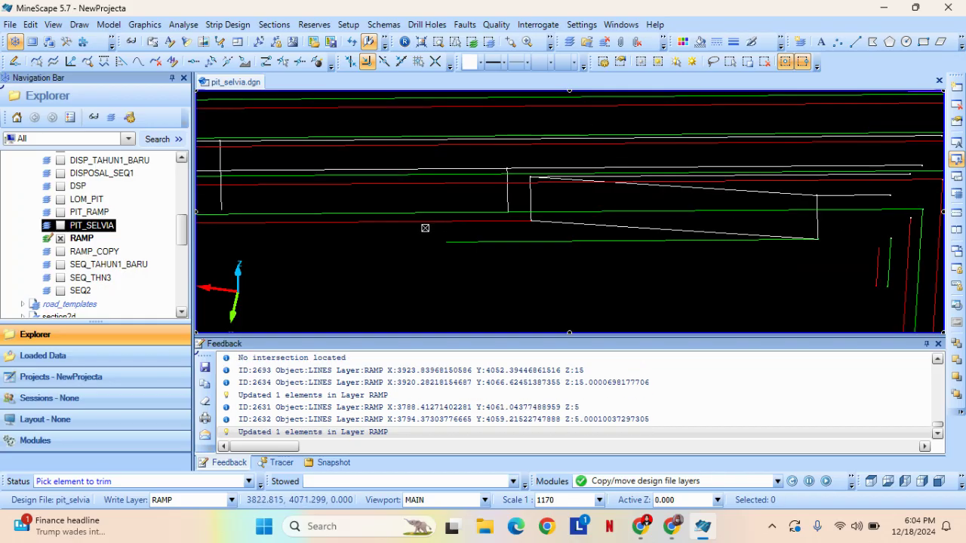
pyautogui.scroll(3, 496, 233)
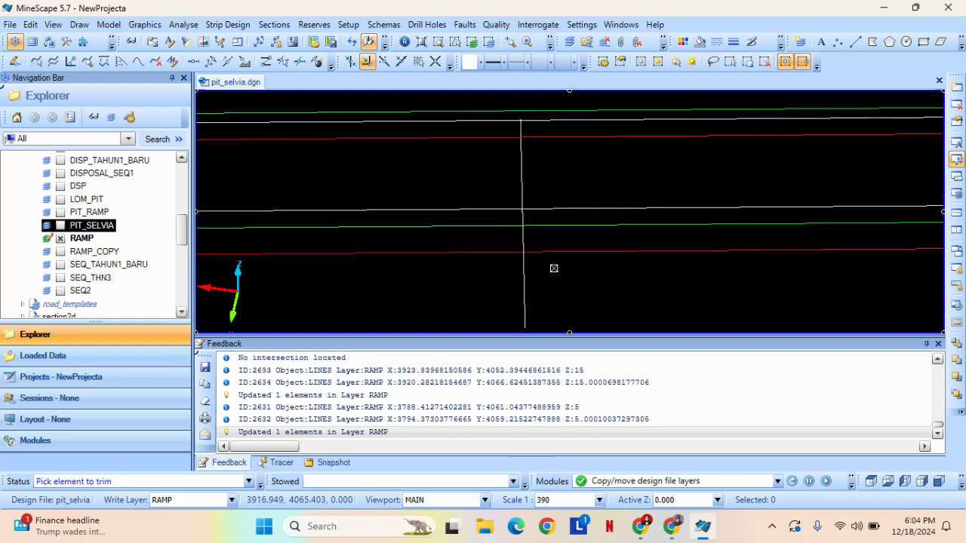
pyautogui.rightClick(554, 268)
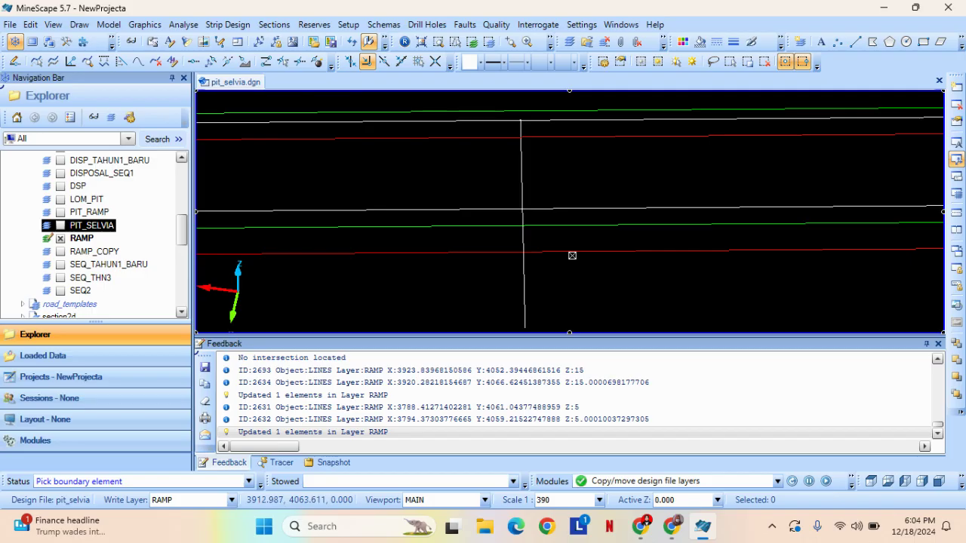
pyautogui.click(564, 252)
pyautogui.click(540, 307)
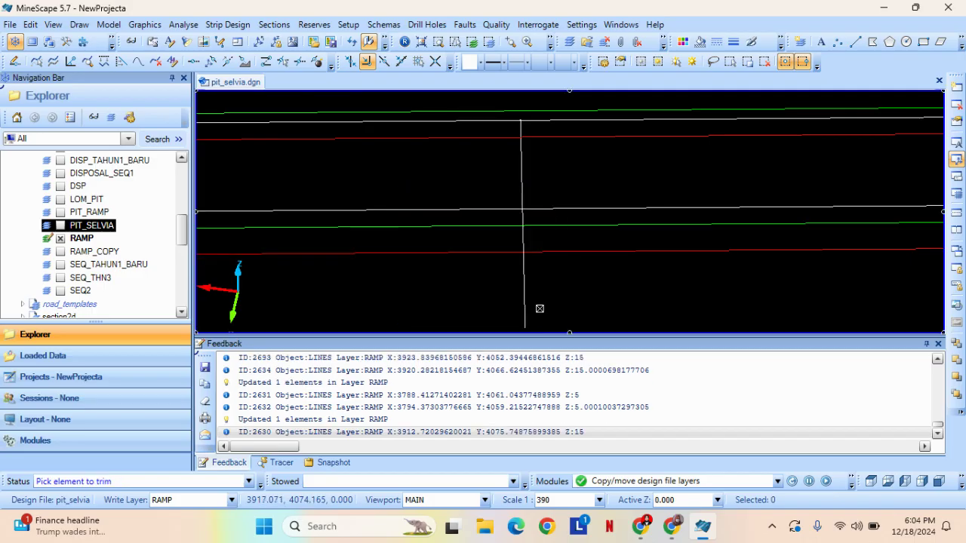
pyautogui.click(523, 266)
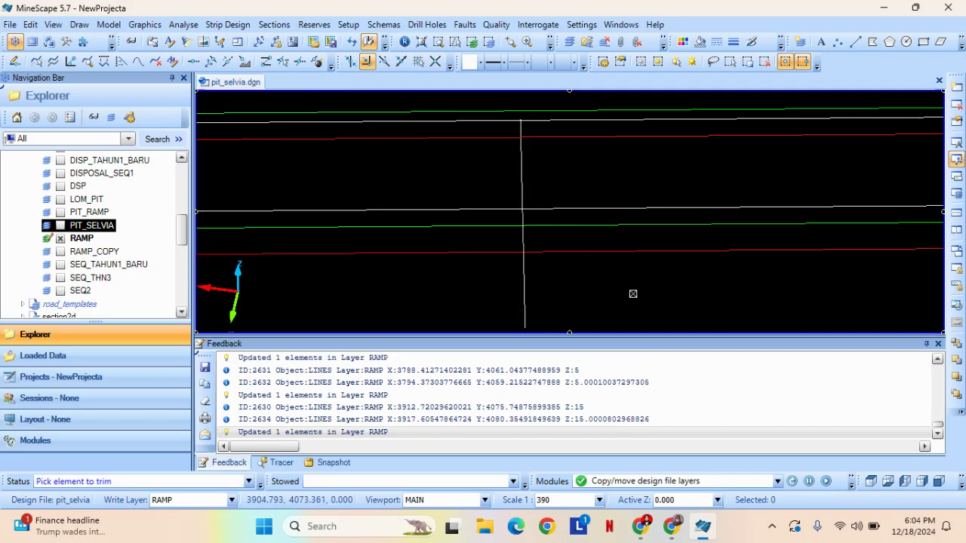
# Turn on vertices and draw the inner ramp edge, snapping from the elevation 5 crossline's inner end to the elevation 15 crossline's inner end.
pyautogui.scroll(-3, 649, 252)
pyautogui.moveTo(698, 261)
pyautogui.mouseDown(button='middle')
pyautogui.moveTo(651, 251)
pyautogui.moveTo(414, 252)
pyautogui.moveTo(447, 274)
pyautogui.mouseUp(button='middle')
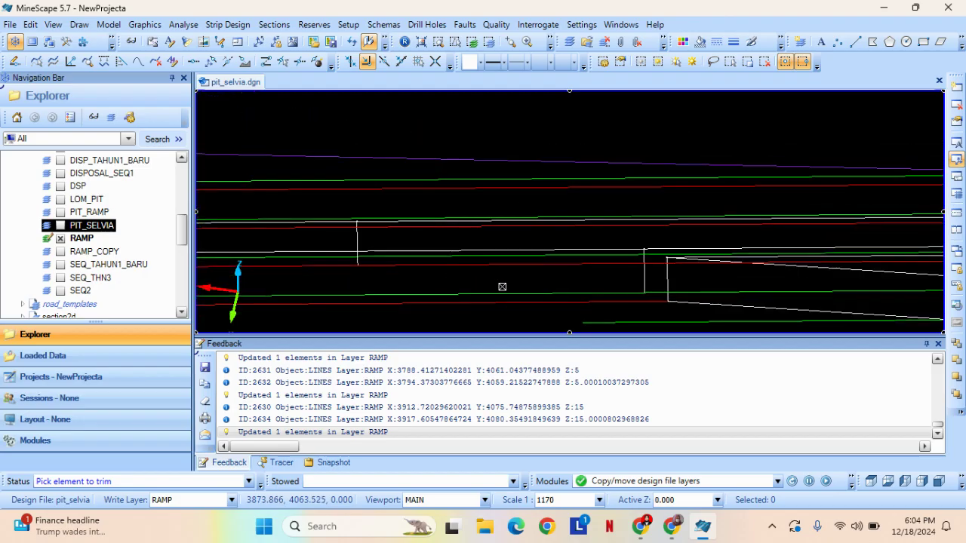
pyautogui.click(855, 47)
pyautogui.moveTo(647, 291)
pyautogui.mouseDown(button='middle')
pyautogui.moveTo(702, 270)
pyautogui.moveTo(710, 280)
pyautogui.mouseUp(button='middle')
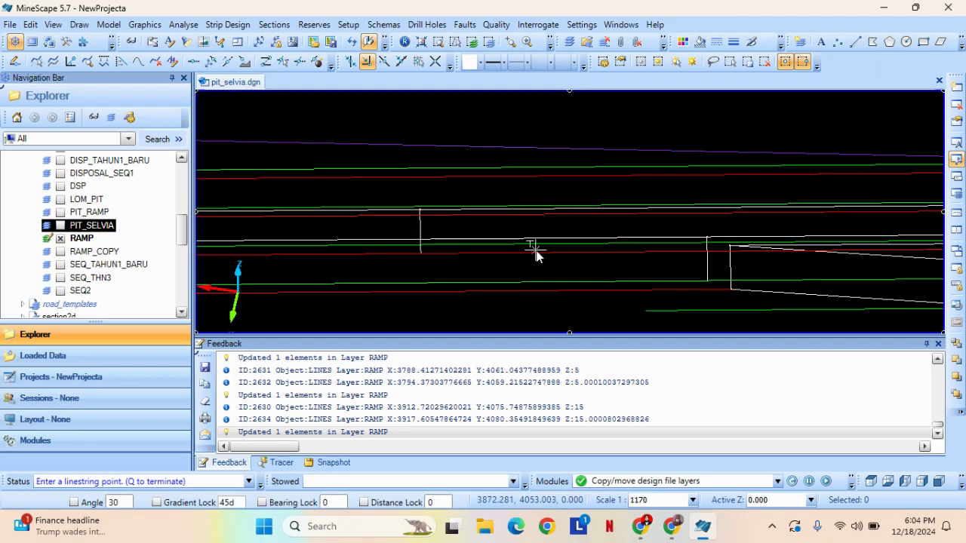
pyautogui.press('v')
pyautogui.scroll(2, 723, 295)
pyautogui.moveTo(640, 271); pyautogui.dragTo(749, 278, button='middle')
pyautogui.moveTo(539, 227)
pyautogui.mouseDown(button='middle')
pyautogui.moveTo(675, 254)
pyautogui.moveTo(582, 252)
pyautogui.moveTo(683, 266)
pyautogui.mouseUp(button='middle')
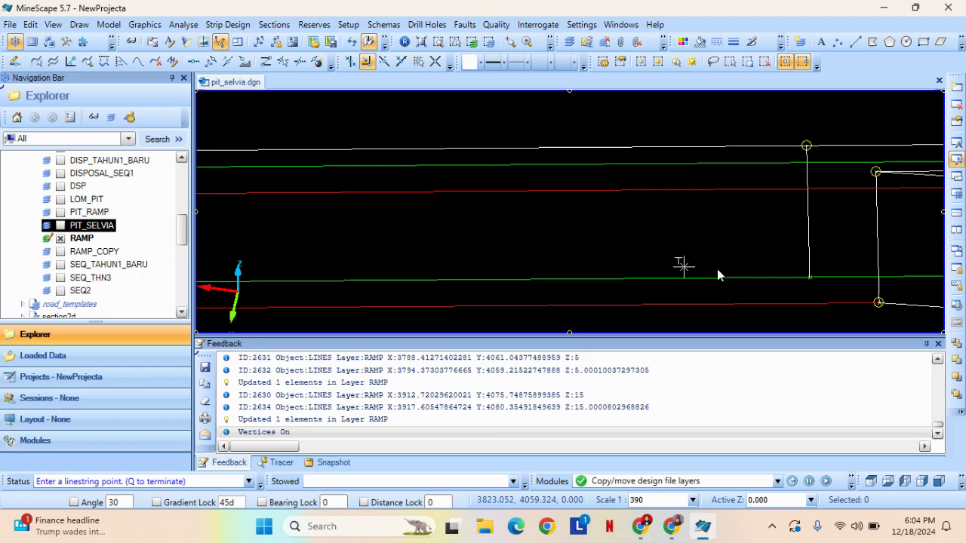
pyautogui.click(810, 277)
pyautogui.moveTo(314, 197); pyautogui.dragTo(754, 221, button='middle')
pyautogui.scroll(5, 370, 221)
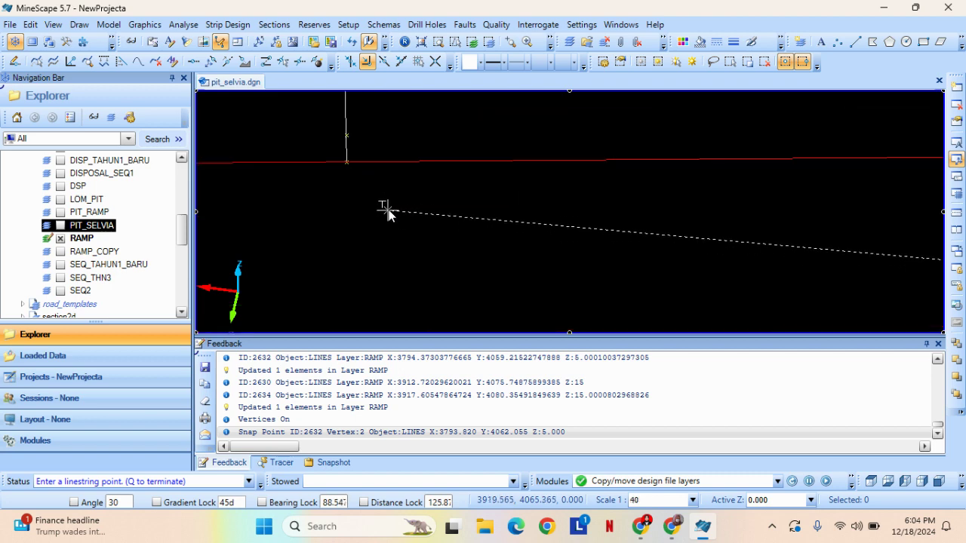
pyautogui.click(347, 163)
pyautogui.scroll(-3, 440, 184)
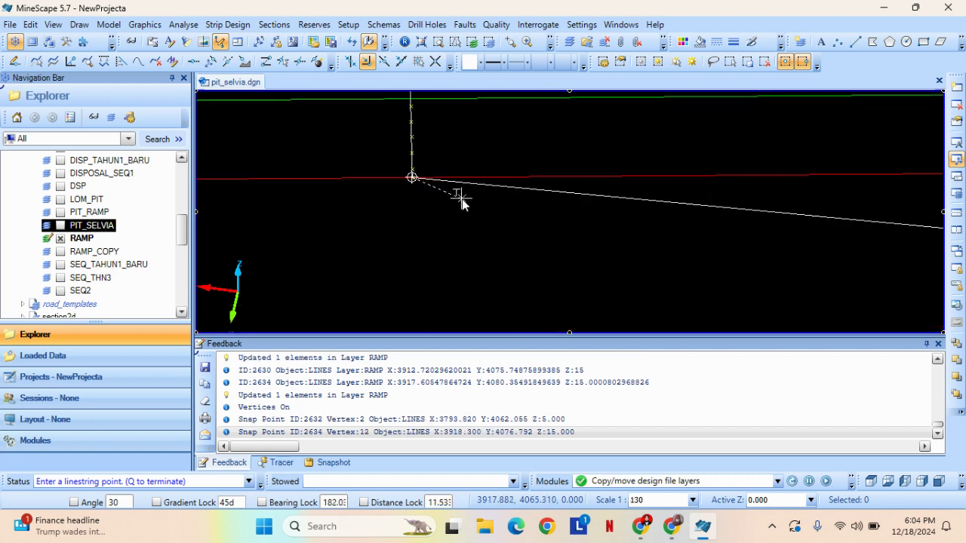
pyautogui.moveTo(460, 200); pyautogui.dragTo(460, 270, button='middle')
pyautogui.press('q')
# Draw the outer ramp edge, snapping from the elevation 15 crossline's outer end to the elevation 5 crossline's outer end.
pyautogui.scroll(-3, 524, 215)
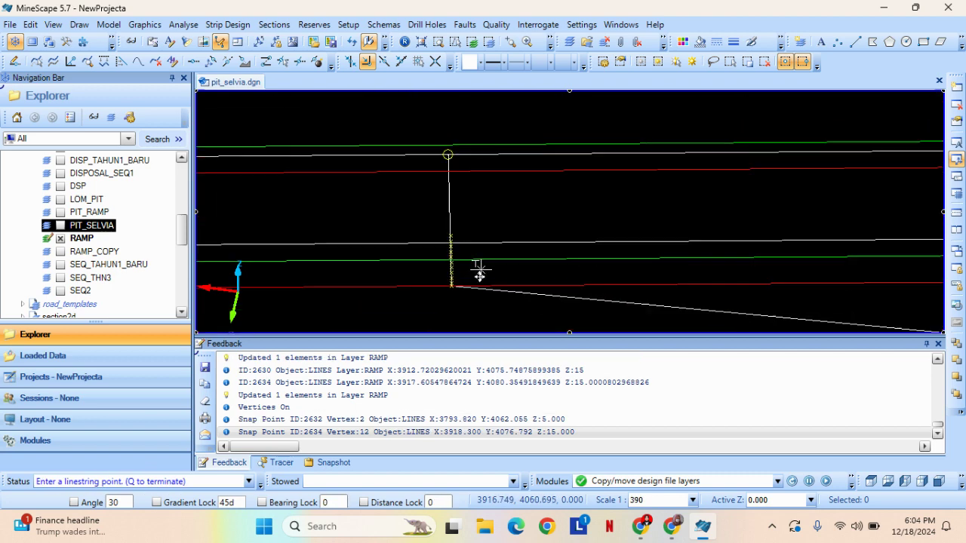
pyautogui.click(447, 163)
pyautogui.scroll(-6, 664, 212)
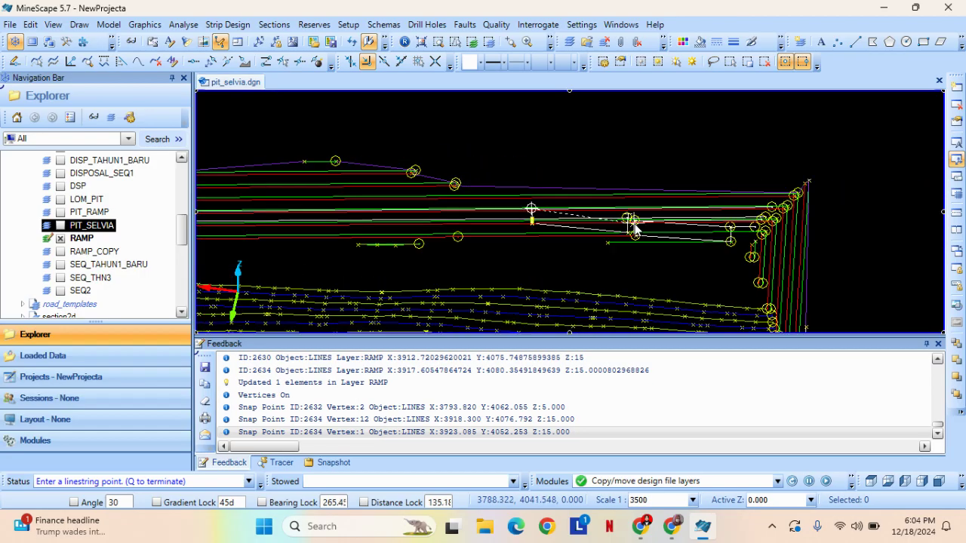
pyautogui.scroll(9, 619, 220)
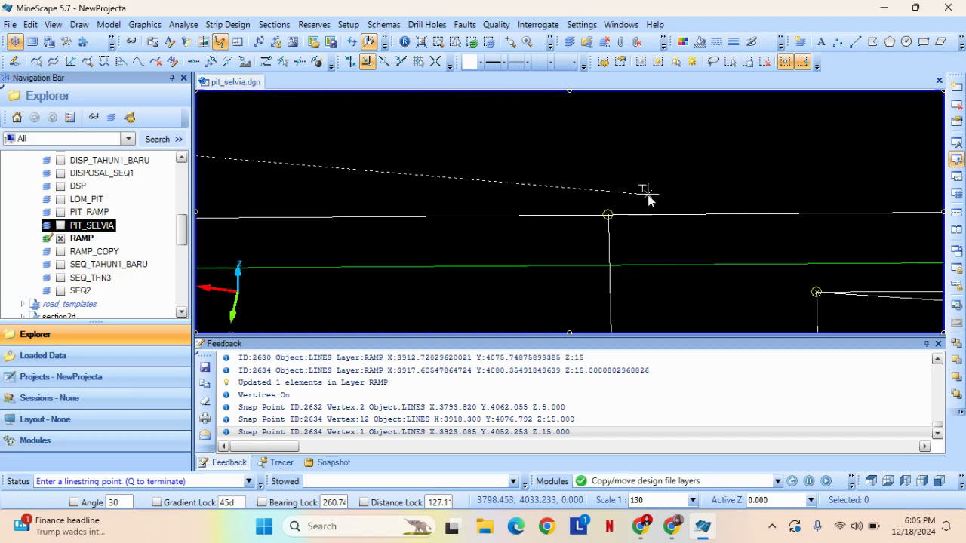
pyautogui.click(608, 217)
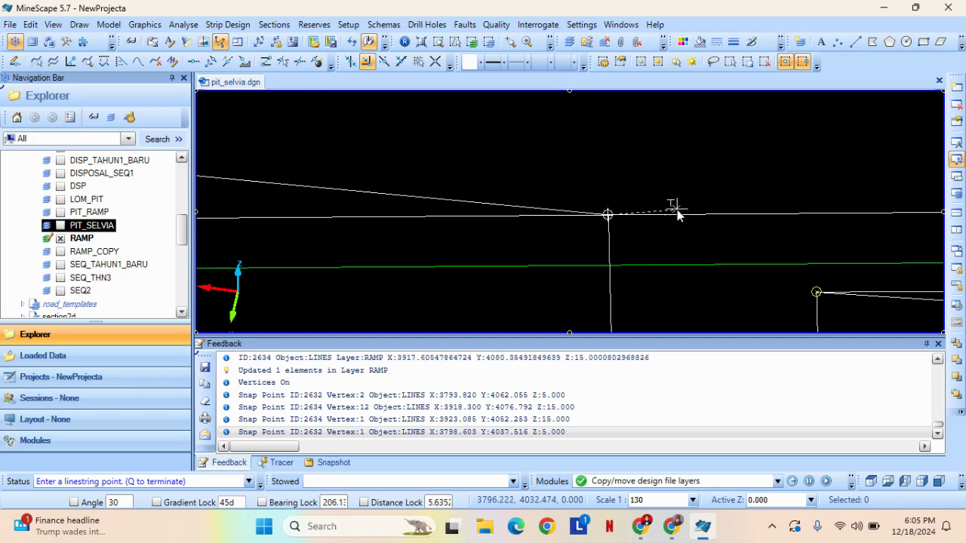
pyautogui.scroll(-6, 574, 211)
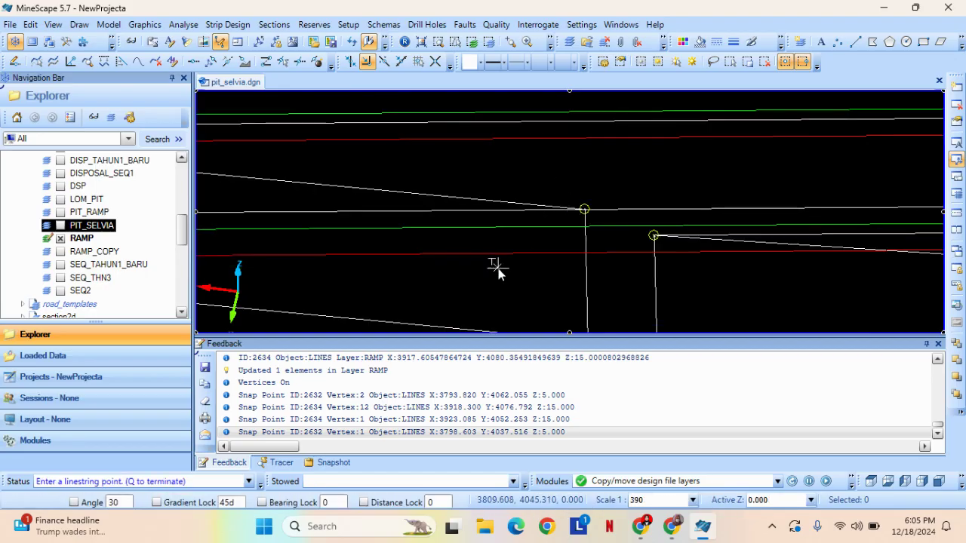
pyautogui.press('q')
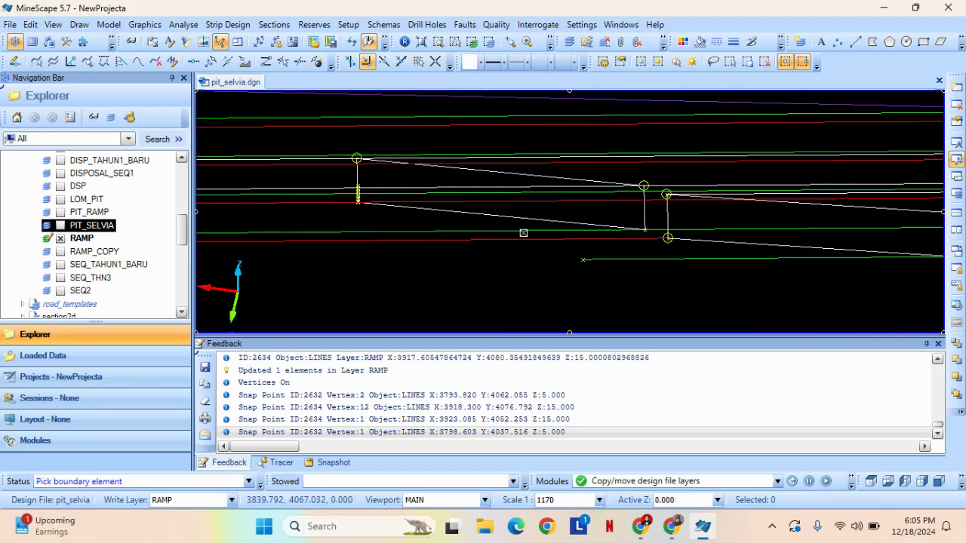
pyautogui.press('Escape')
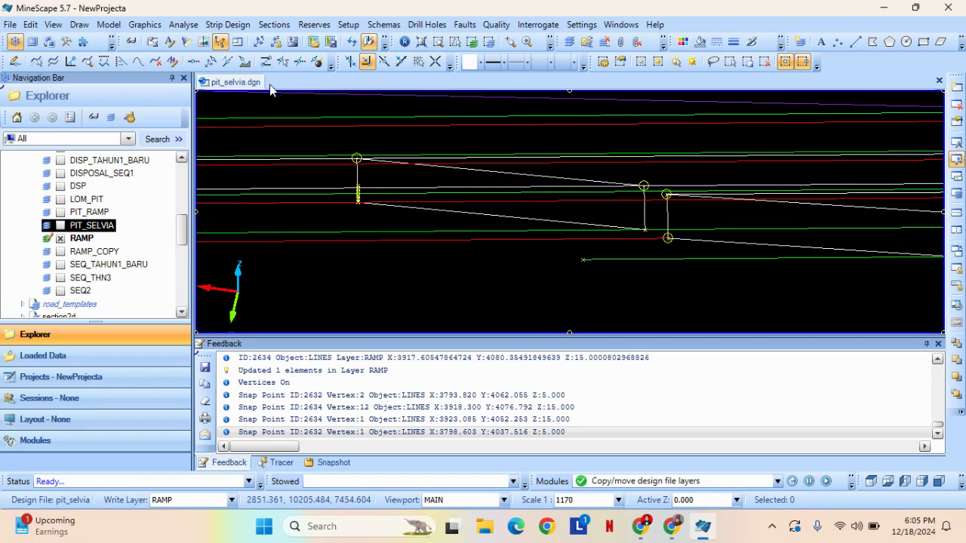
# Break the green bench line and the white offset line at elevation 5 at the inner and outer ends of their crossline.
pyautogui.click(282, 61)
pyautogui.scroll(3, 683, 251)
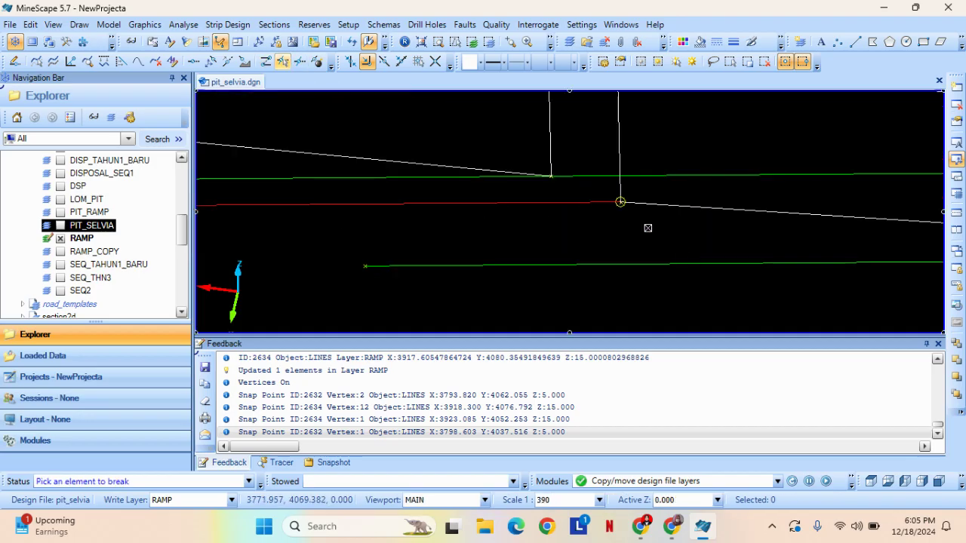
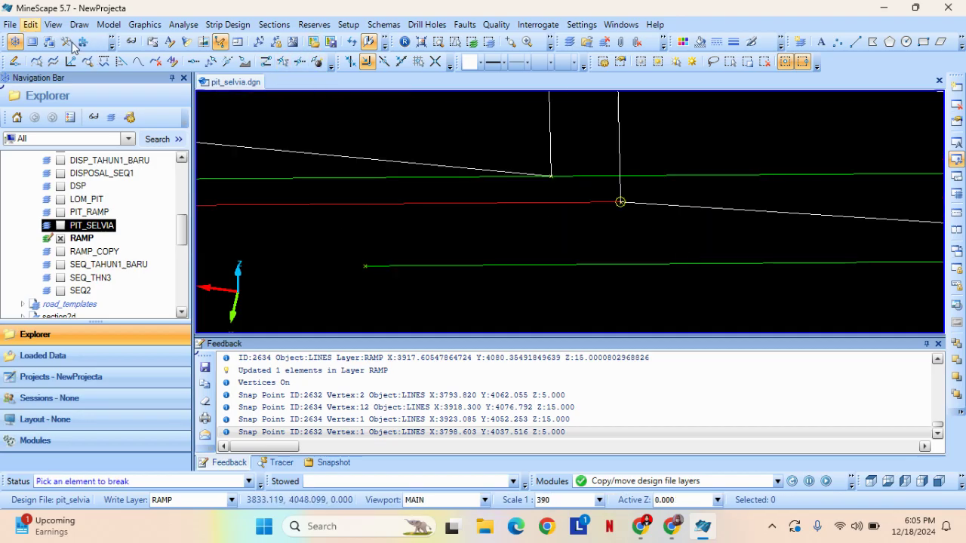
pyautogui.click(592, 175)
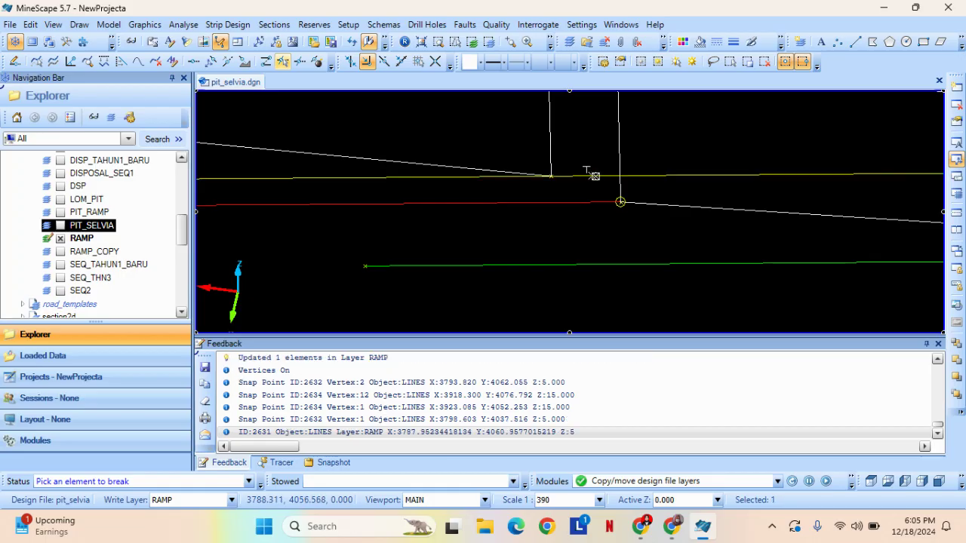
pyautogui.click(555, 188)
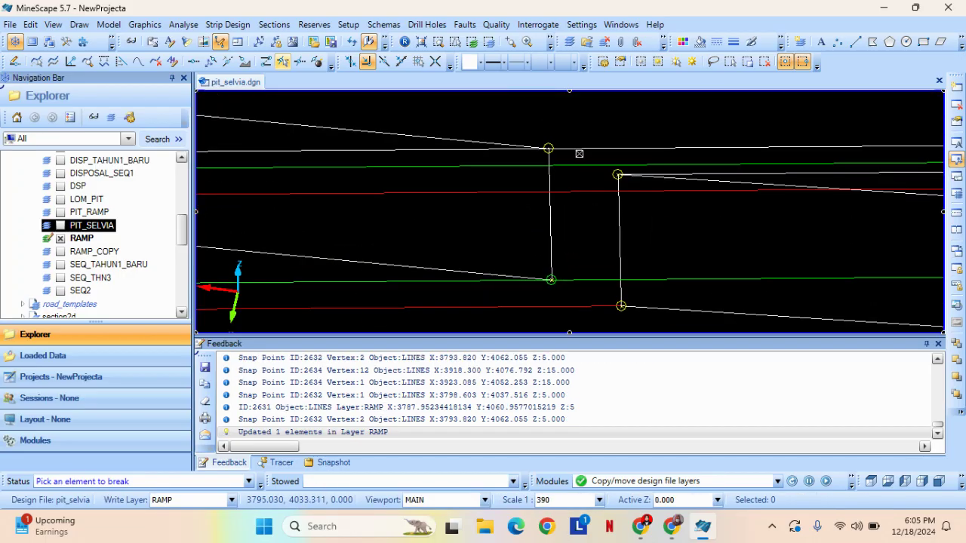
pyautogui.click(594, 148)
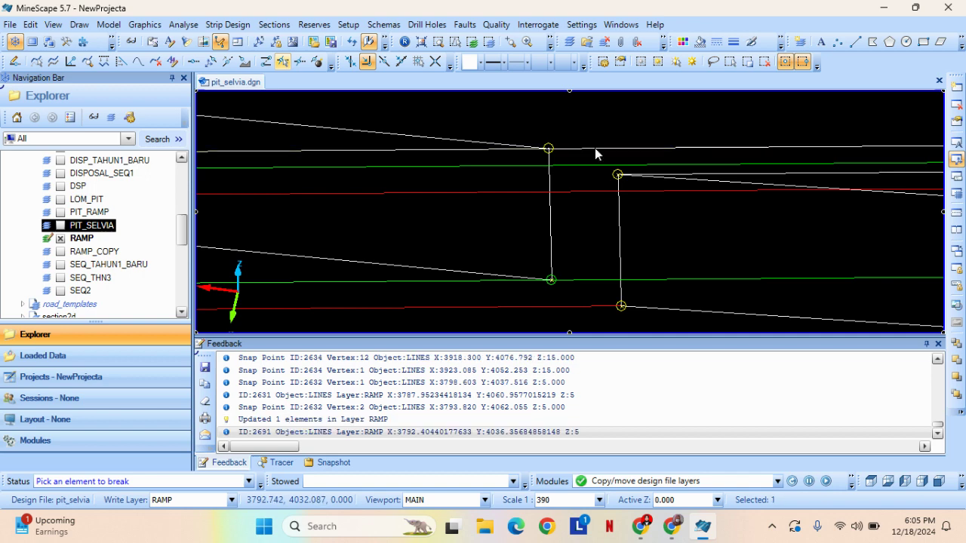
pyautogui.click(548, 148)
# Break the red bench line and the white offset line at elevation 15 at their crossline's ends, and turn off vertices.
pyautogui.moveTo(377, 197); pyautogui.dragTo(803, 193, button='middle')
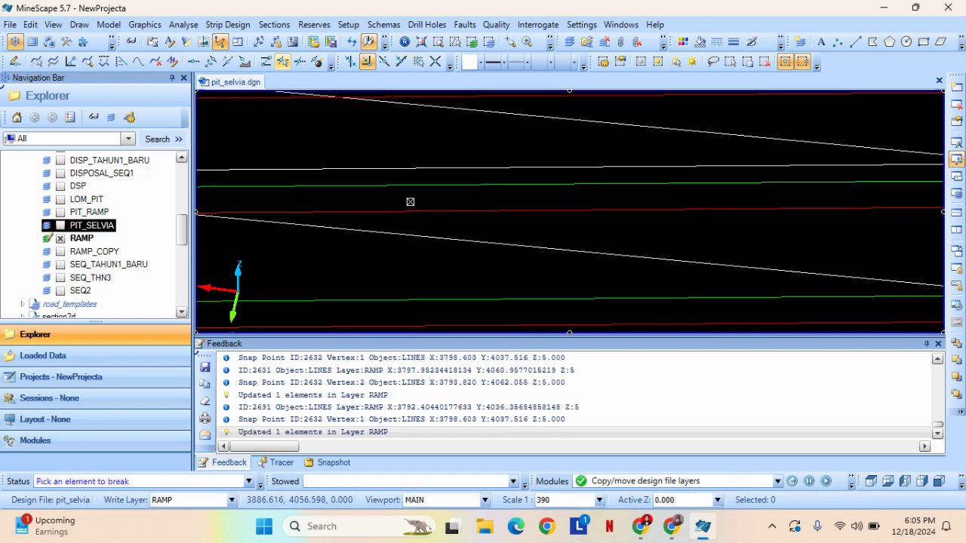
pyautogui.moveTo(410, 202); pyautogui.dragTo(446, 213, button='middle')
pyautogui.click(452, 218)
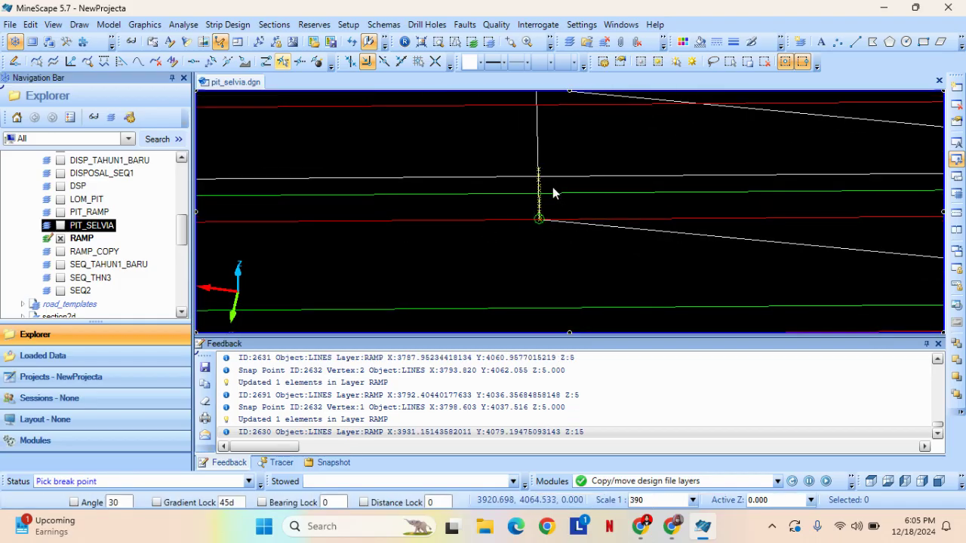
pyautogui.click(537, 219)
pyautogui.click(545, 214)
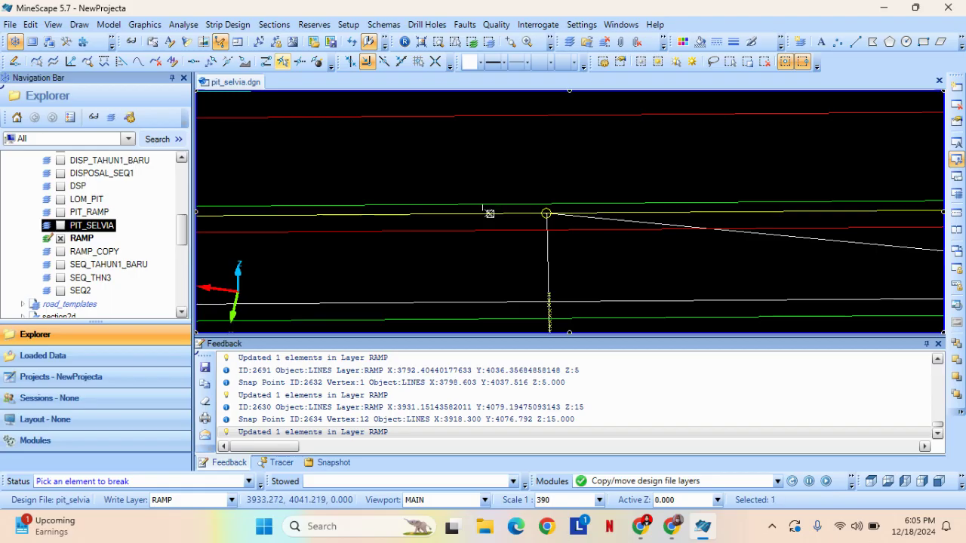
pyautogui.click(546, 215)
pyautogui.press('v')
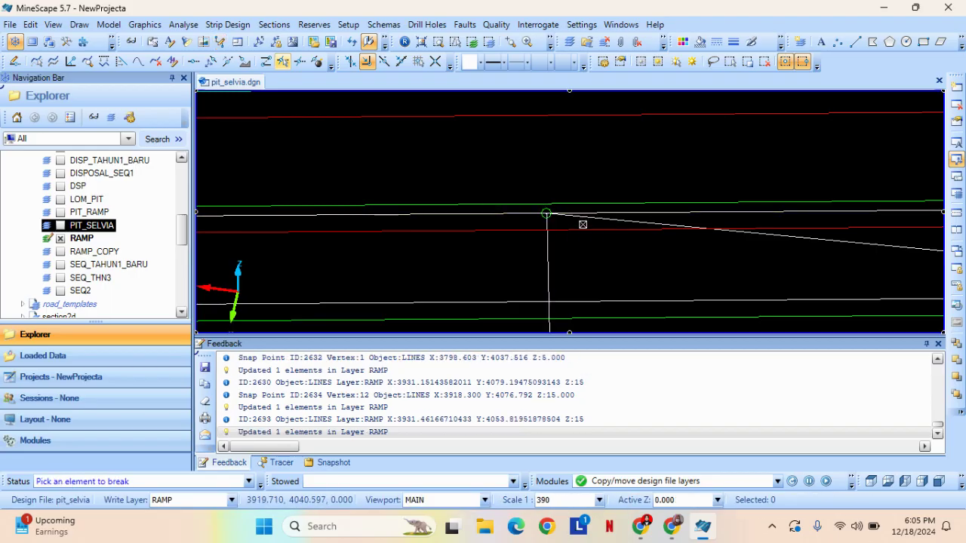
# Delete the four surplus pieces of the broken bench and offset lines at elevations 5 and 15 beside the ramp crosslines.
pyautogui.scroll(-3, 601, 229)
pyautogui.moveTo(695, 280); pyautogui.dragTo(476, 269, button='middle')
pyautogui.scroll(3, 646, 285)
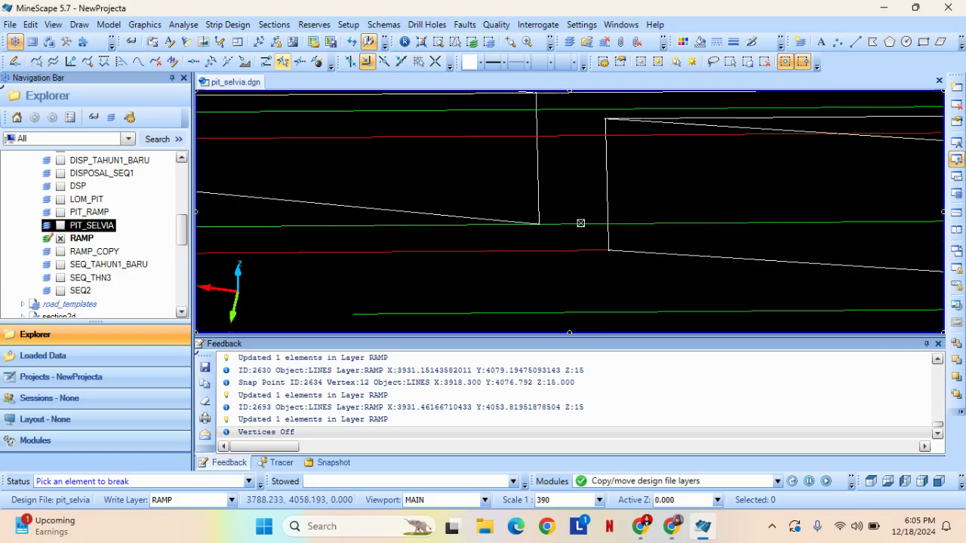
pyautogui.moveTo(305, 199); pyautogui.dragTo(768, 216, button='middle')
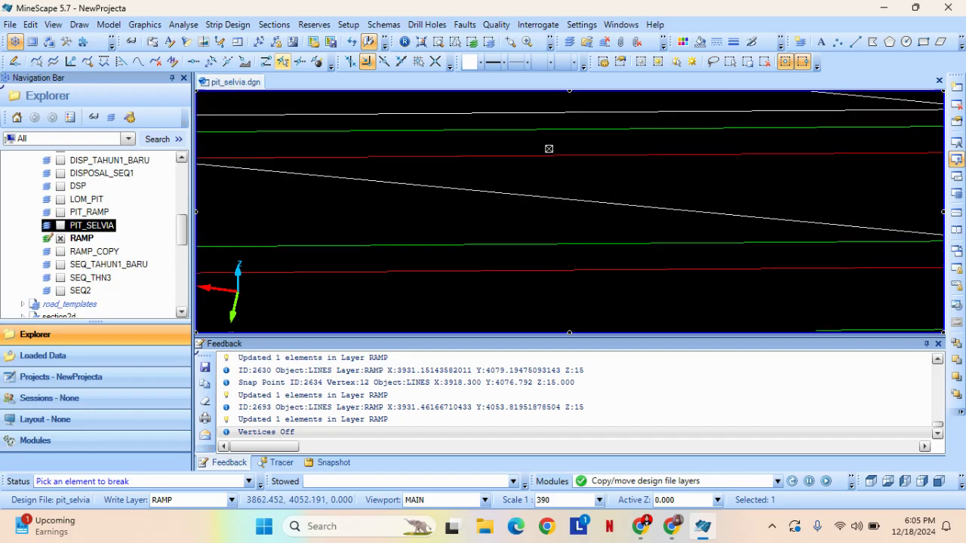
pyautogui.moveTo(427, 158); pyautogui.dragTo(438, 206, button='middle')
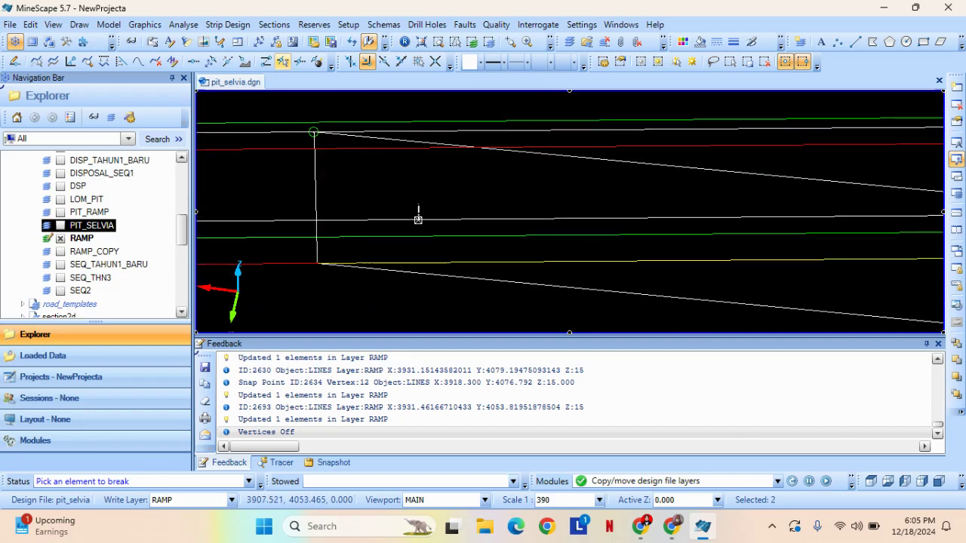
pyautogui.moveTo(375, 184); pyautogui.dragTo(420, 233, button='middle')
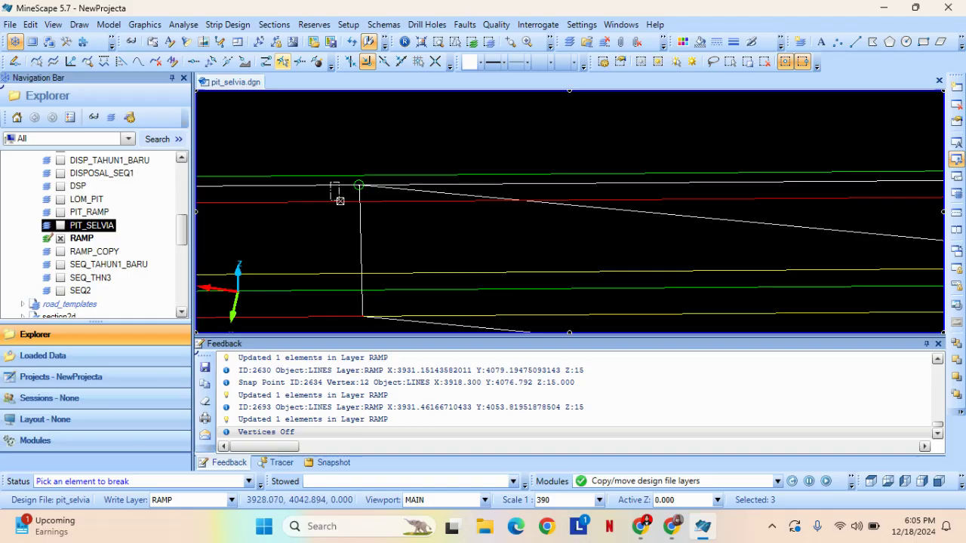
pyautogui.moveTo(331, 183); pyautogui.dragTo(340, 201)
pyautogui.press('Delete')
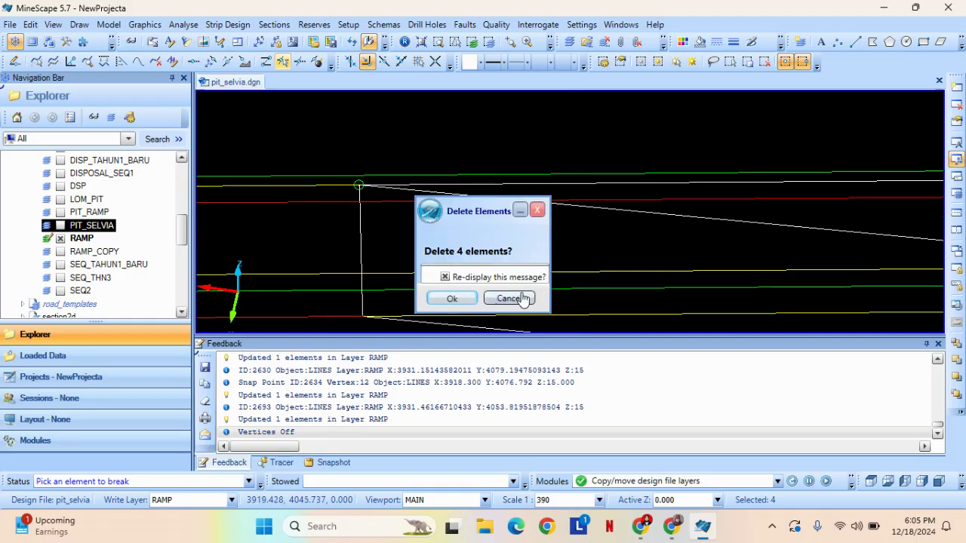
pyautogui.click(452, 299)
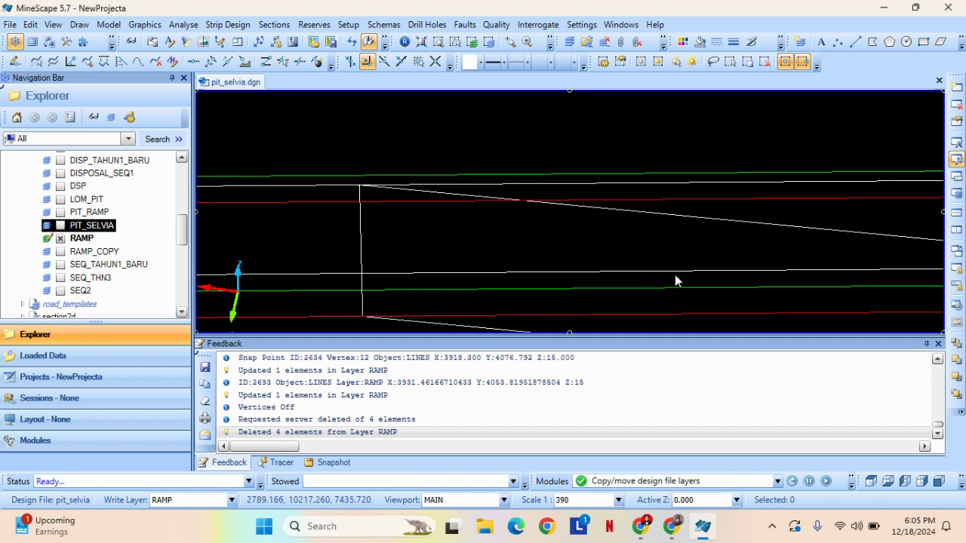
# Examine the cleaned ramp segment and the bench lines beyond its elevation 15 crossline.
pyautogui.scroll(-5, 490, 268)
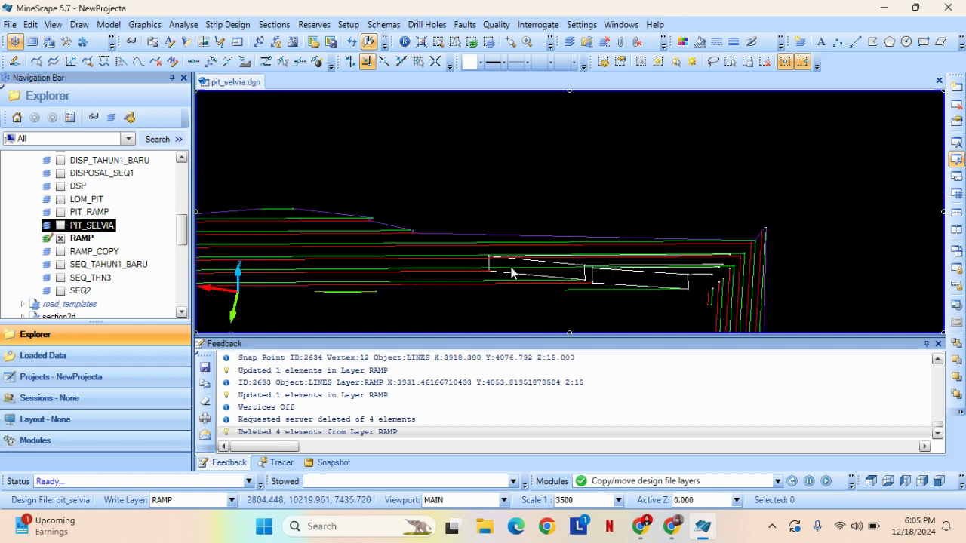
pyautogui.scroll(3, 508, 276)
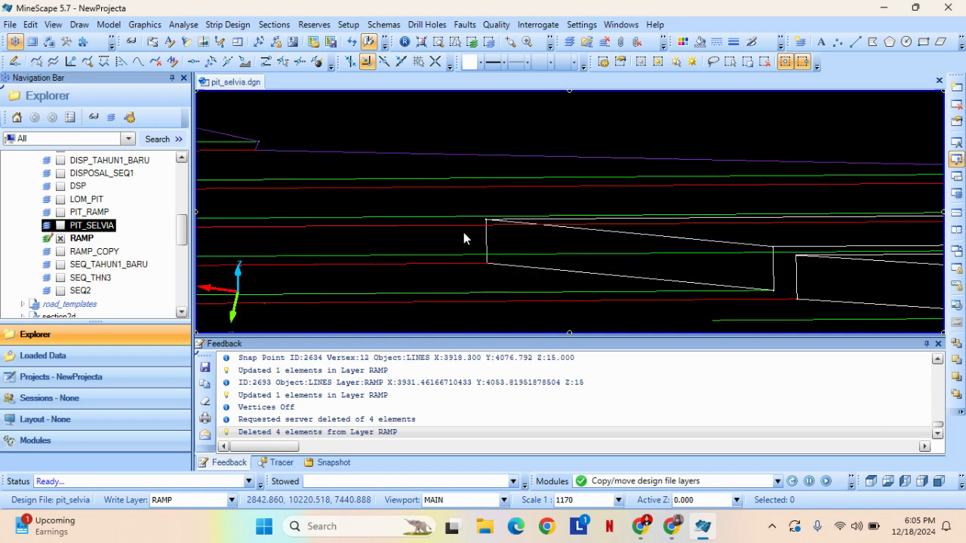
pyautogui.scroll(3, 463, 232)
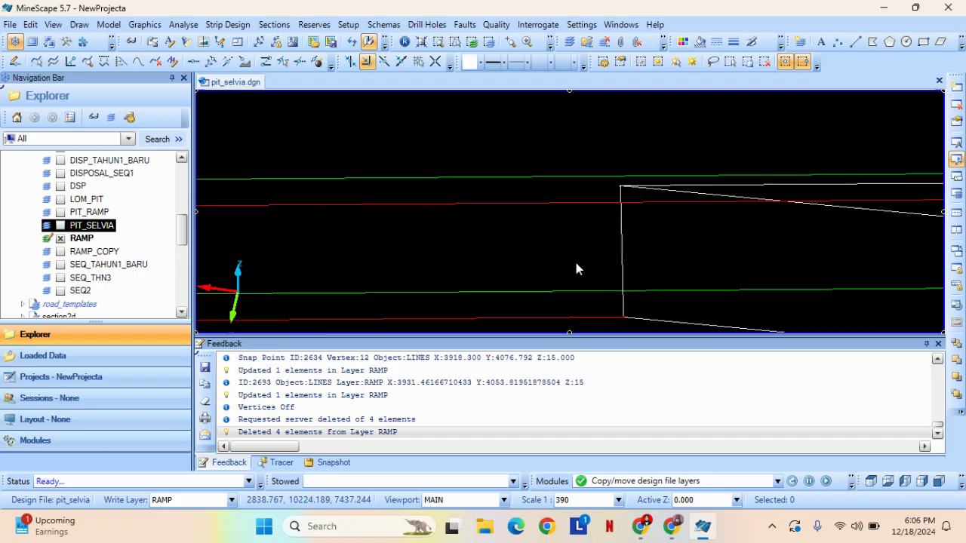
pyautogui.moveTo(576, 262)
pyautogui.mouseDown(button='middle')
pyautogui.moveTo(536, 248)
pyautogui.moveTo(538, 262)
pyautogui.mouseUp(button='middle')
pyautogui.rightClick(537, 263)
pyautogui.click(505, 253)
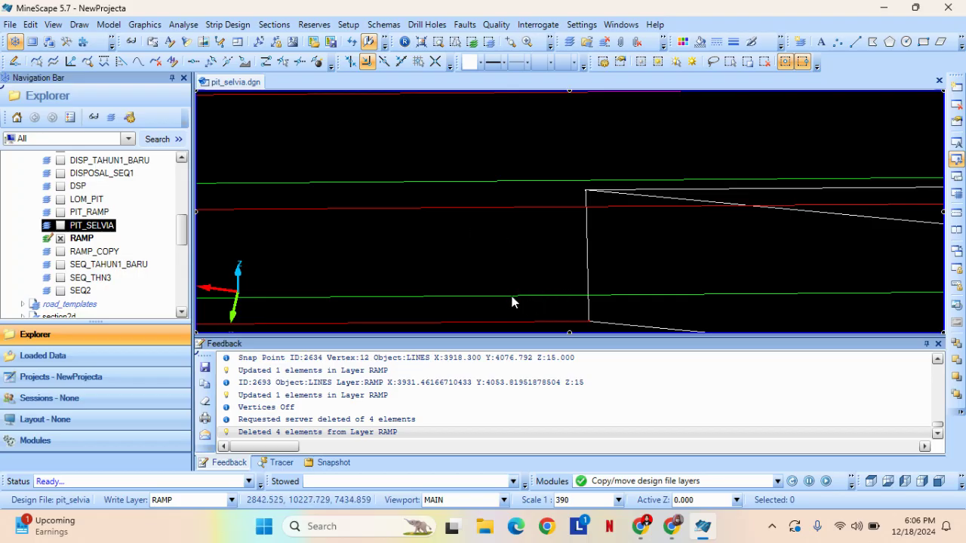
pyautogui.moveTo(512, 303)
pyautogui.mouseDown(button='middle')
pyautogui.moveTo(546, 300)
pyautogui.moveTo(582, 317)
pyautogui.moveTo(576, 306)
pyautogui.mouseUp(button='middle')
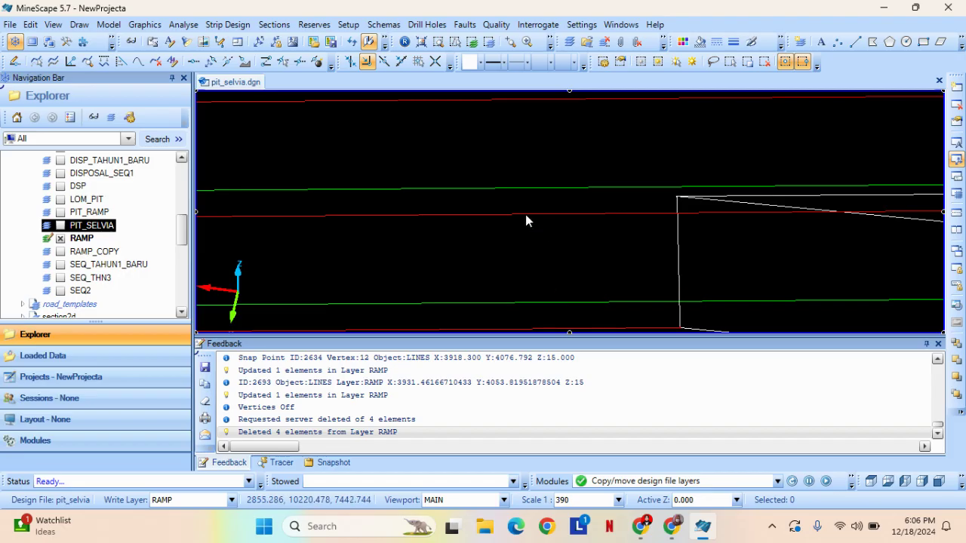
pyautogui.click(545, 304)
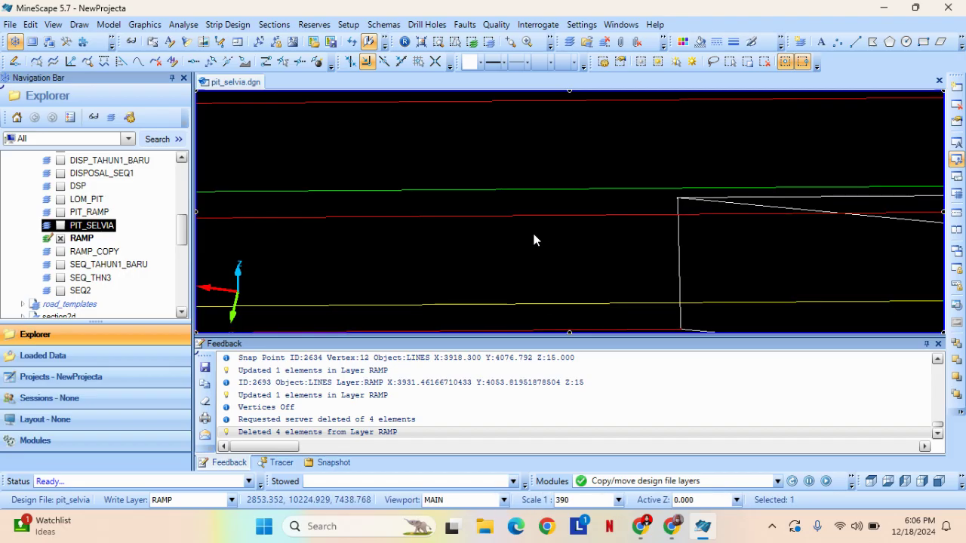
pyautogui.click(559, 243)
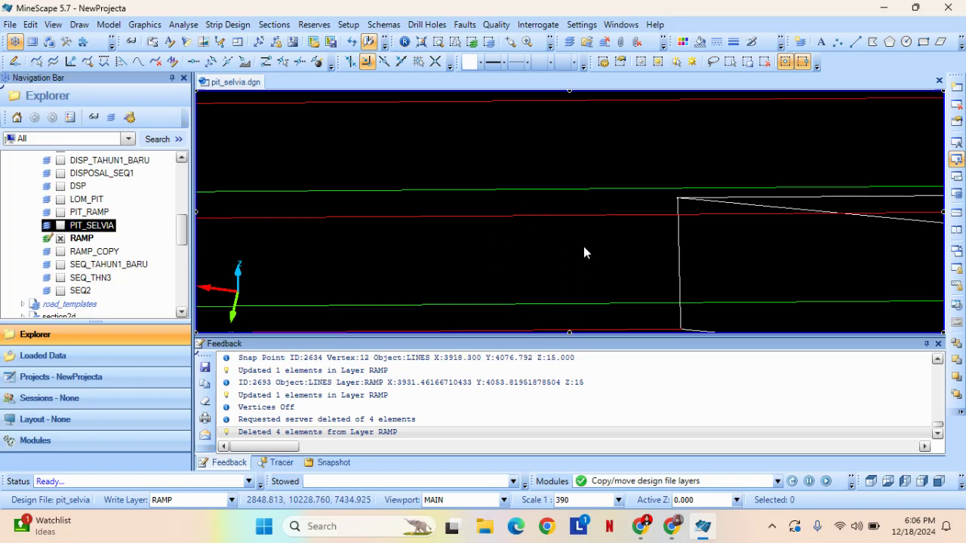
pyautogui.moveTo(576, 264); pyautogui.dragTo(529, 265, button='middle')
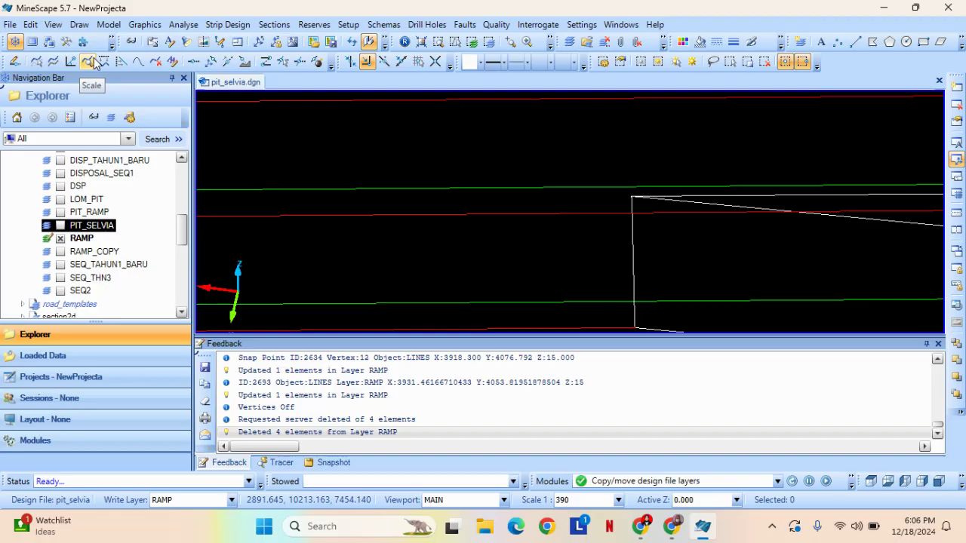
# Offset the elevation 15 crossline by a normal distance of 10, away from the finished ramp segment.
pyautogui.click(79, 24)
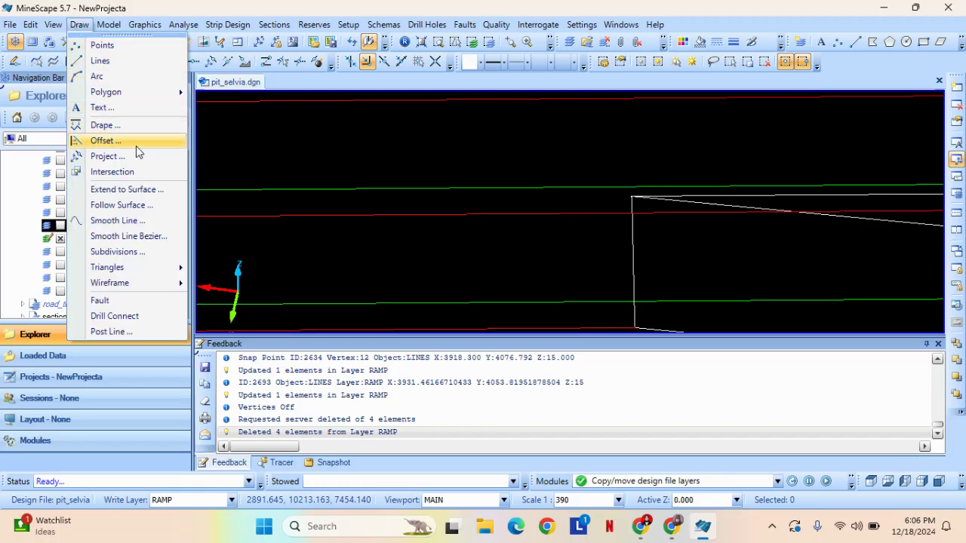
pyautogui.click(106, 140)
pyautogui.doubleClick(451, 244)
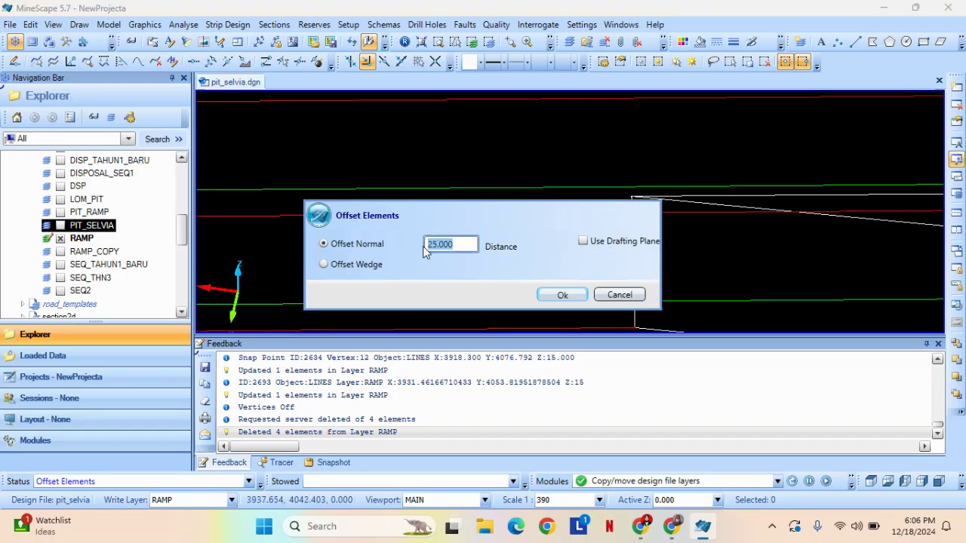
pyautogui.write('10')
pyautogui.click(563, 294)
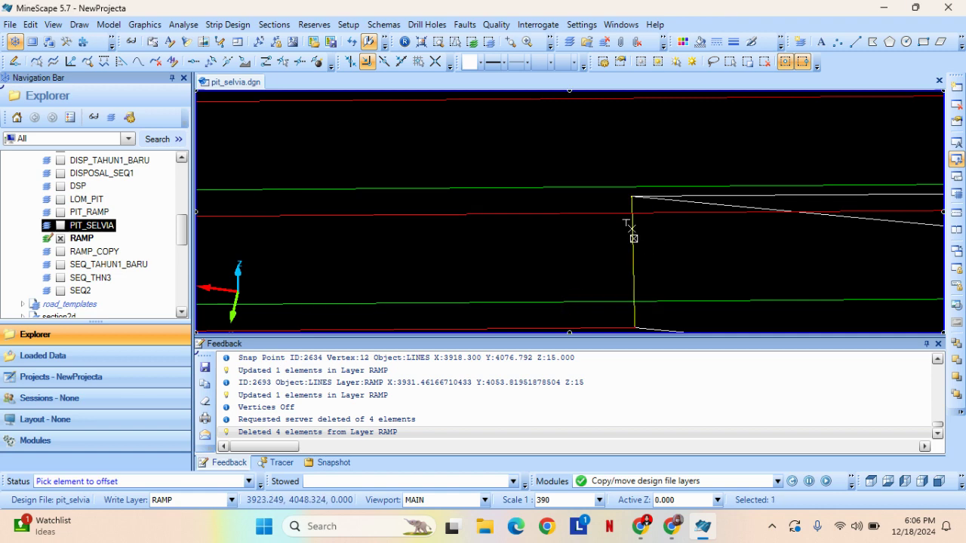
pyautogui.click(634, 234)
pyautogui.click(566, 242)
pyautogui.click(559, 294)
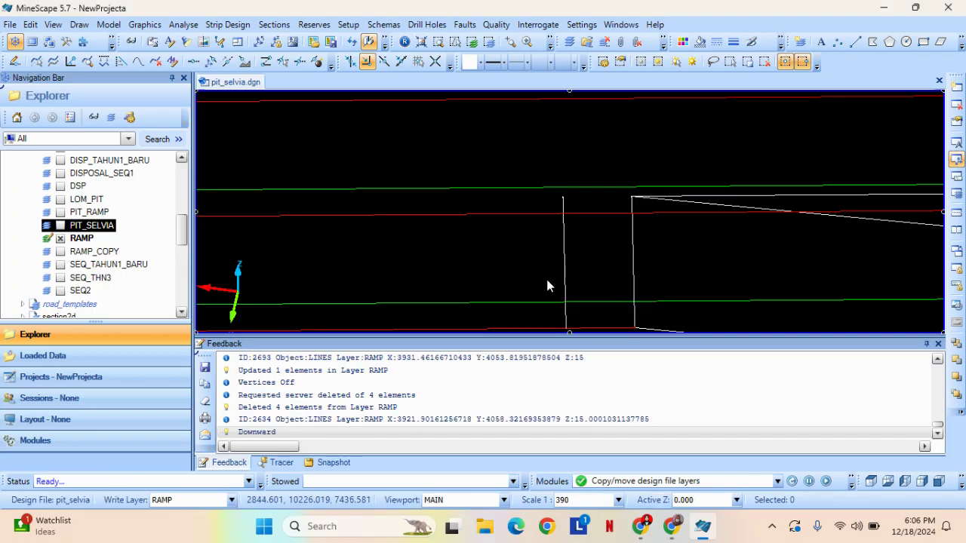
pyautogui.moveTo(549, 280); pyautogui.dragTo(653, 254, button='middle')
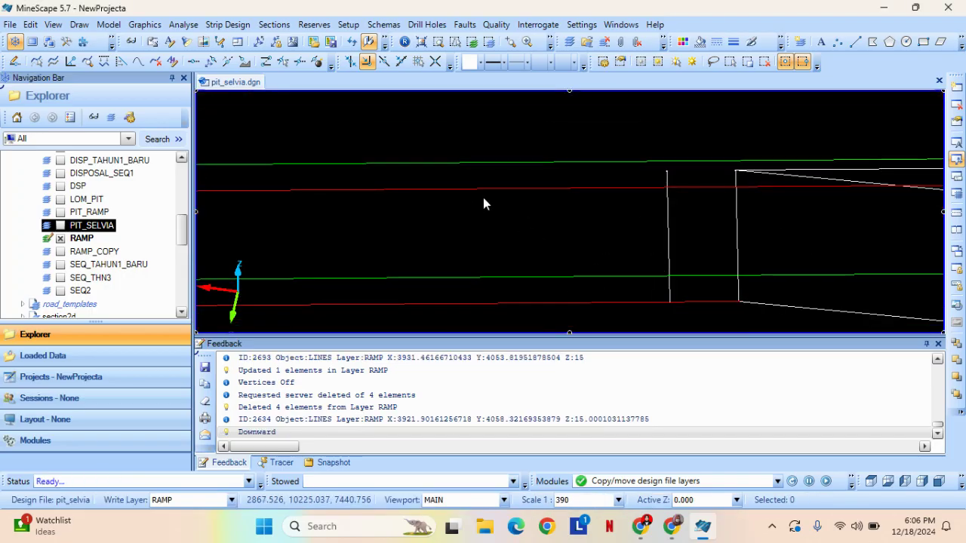
# Project the new offset crossline away from the ramp by a height of 10 at a projection angle of 4.5739, keeping sampling density 1.
pyautogui.click(78, 24)
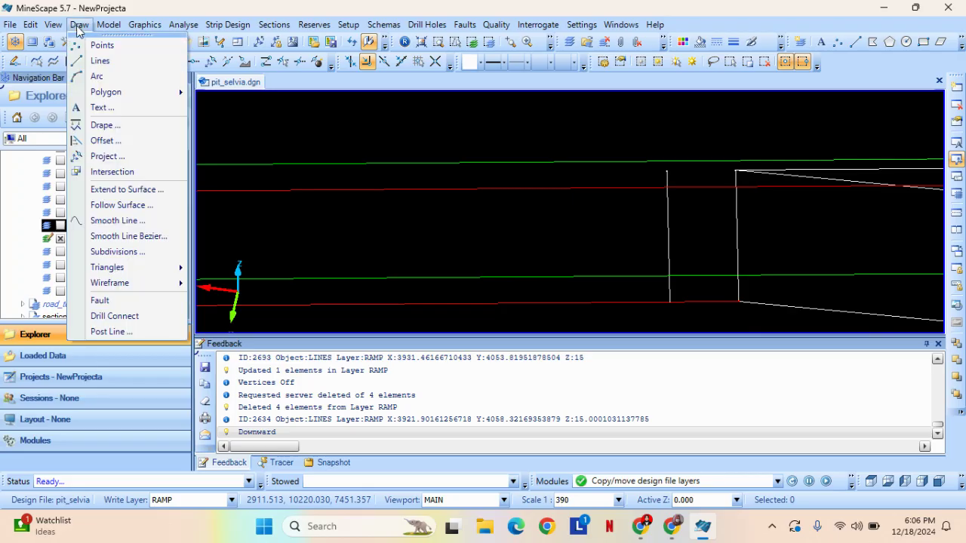
pyautogui.click(117, 157)
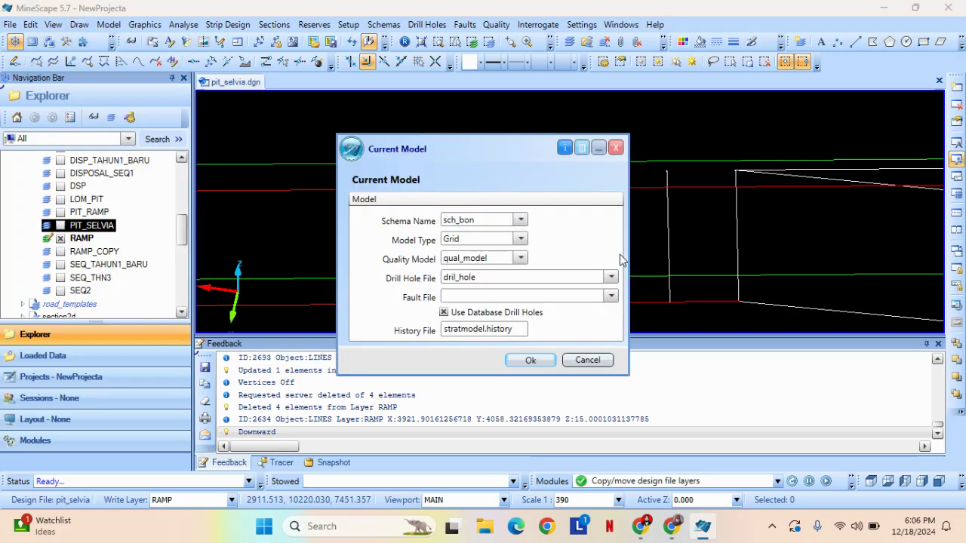
pyautogui.click(591, 362)
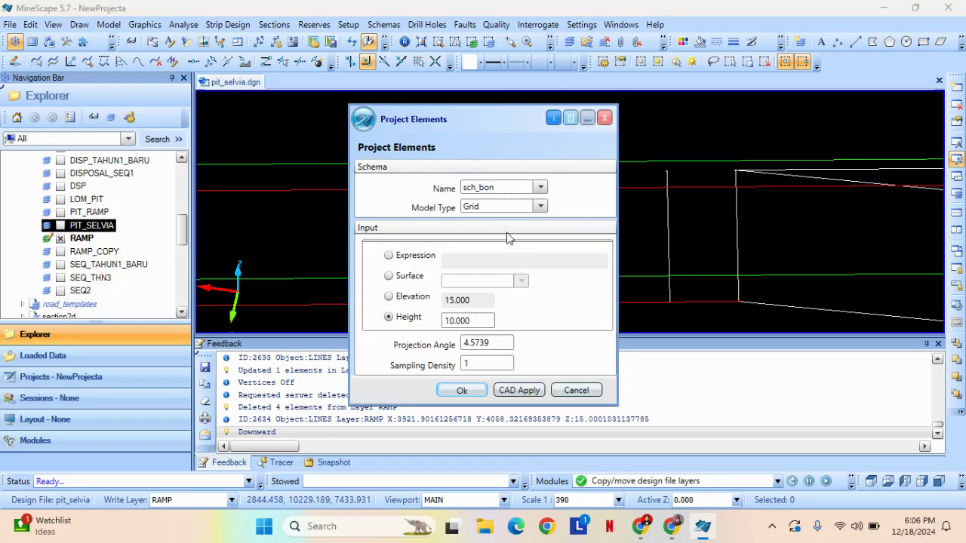
pyautogui.click(480, 321)
pyautogui.click(501, 346)
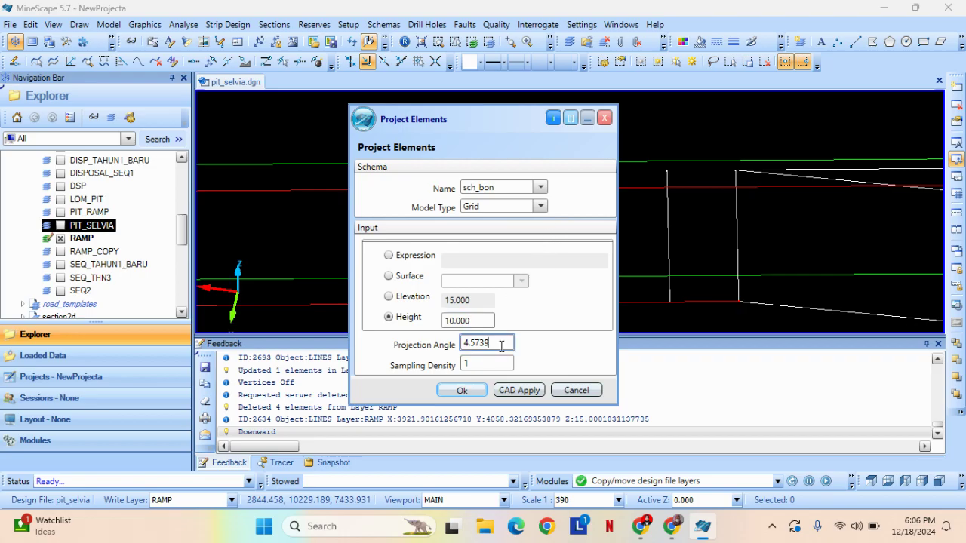
pyautogui.click(462, 391)
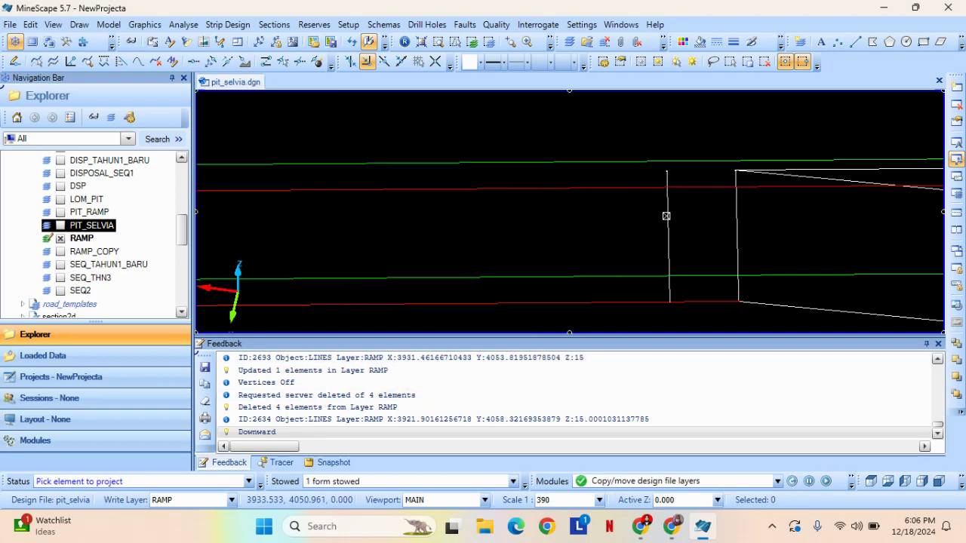
pyautogui.click(666, 210)
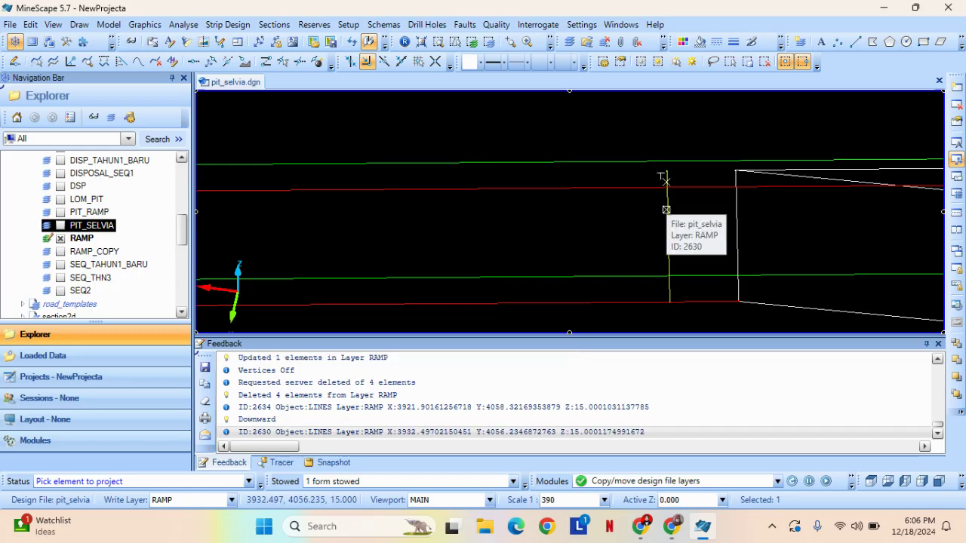
pyautogui.click(306, 233)
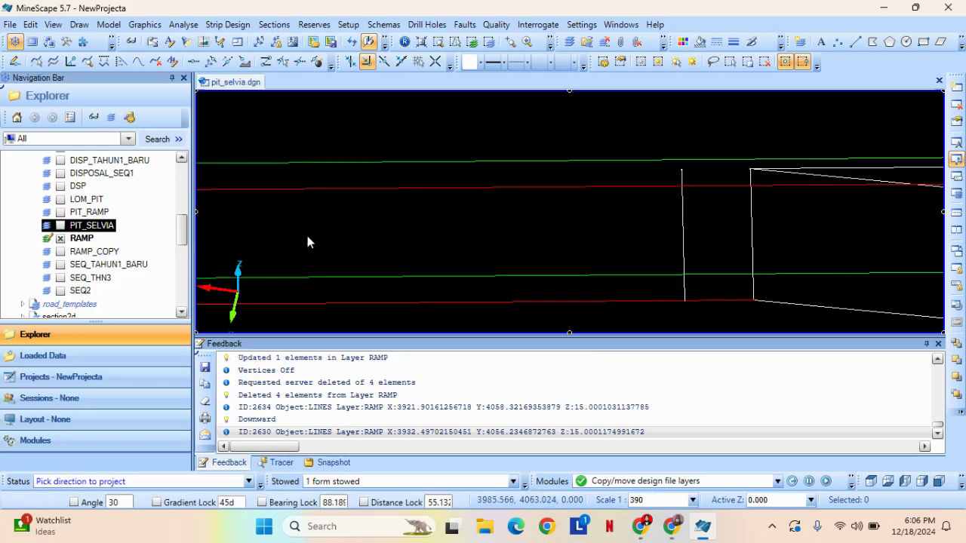
pyautogui.scroll(-2, 468, 253)
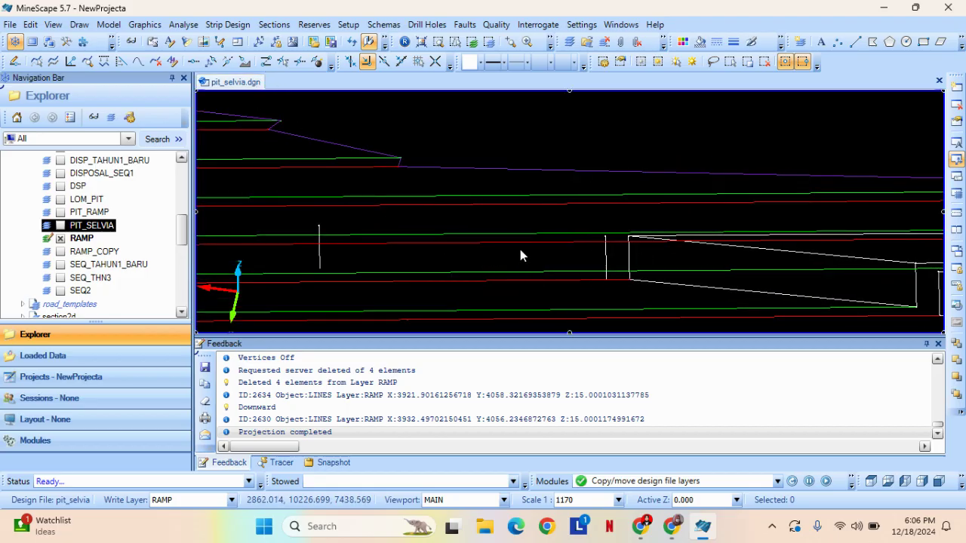
# Offset the green Z 15 pit line in the RAMP layer by a distance of 25 toward the next bench above.
pyautogui.scroll(2, 558, 240)
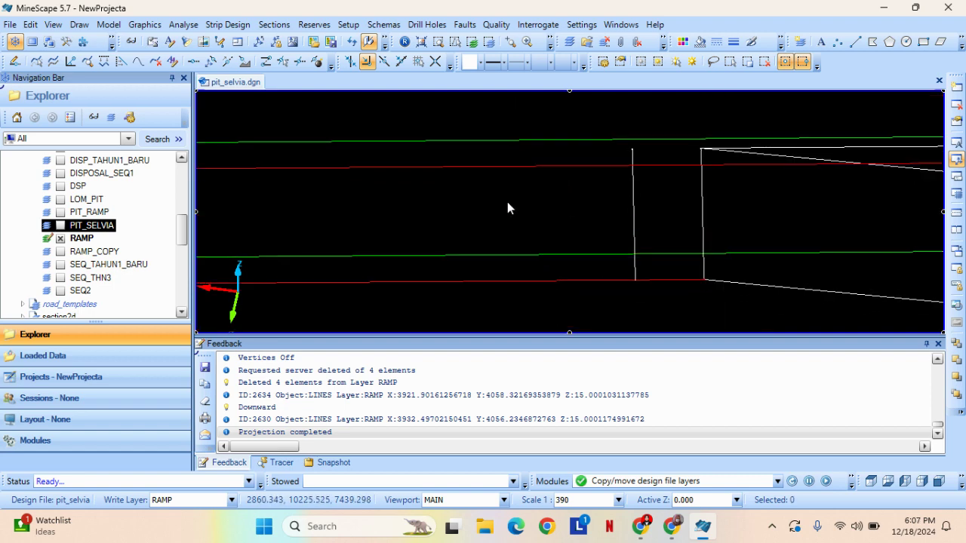
pyautogui.moveTo(446, 226); pyautogui.dragTo(584, 203, button='middle')
pyautogui.click(79, 24)
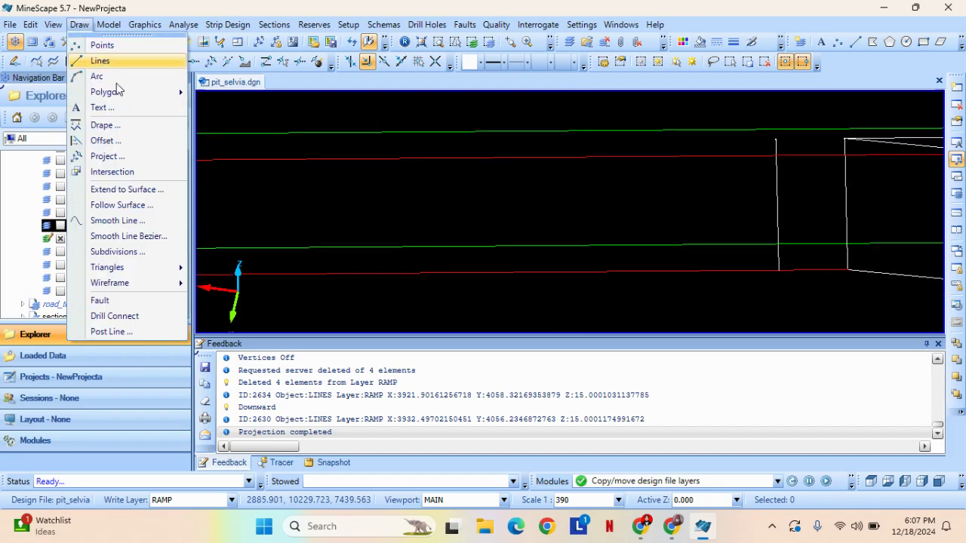
pyautogui.click(149, 140)
pyautogui.moveTo(461, 249); pyautogui.dragTo(406, 257)
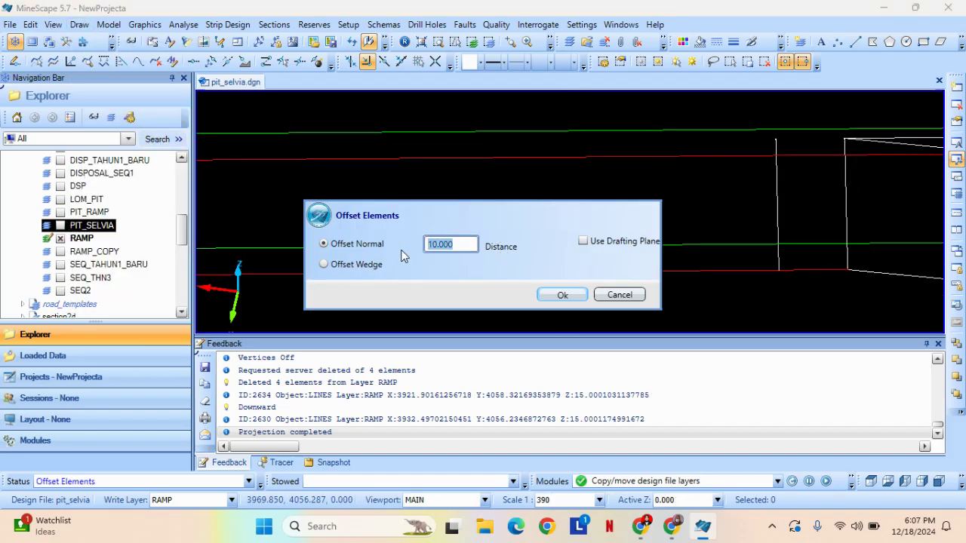
pyautogui.write('25')
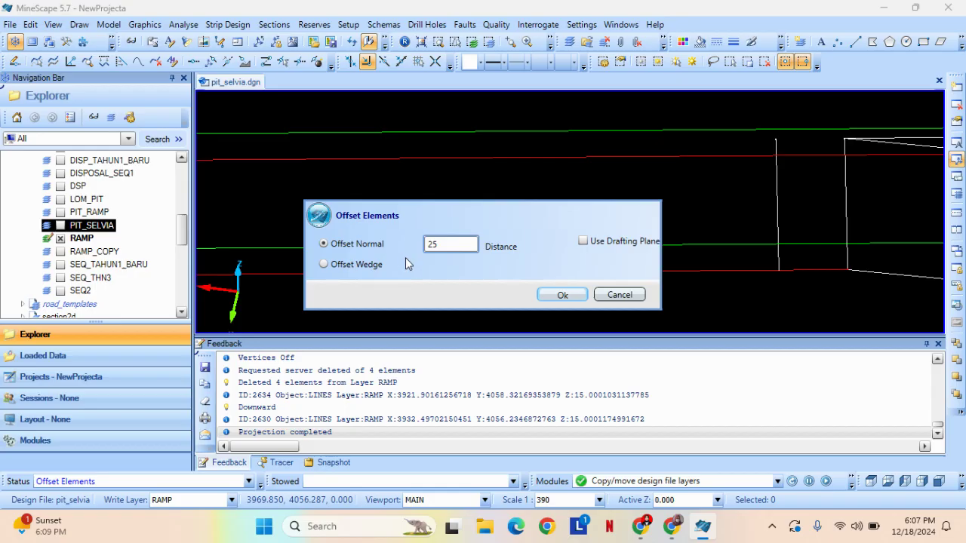
pyautogui.click(568, 295)
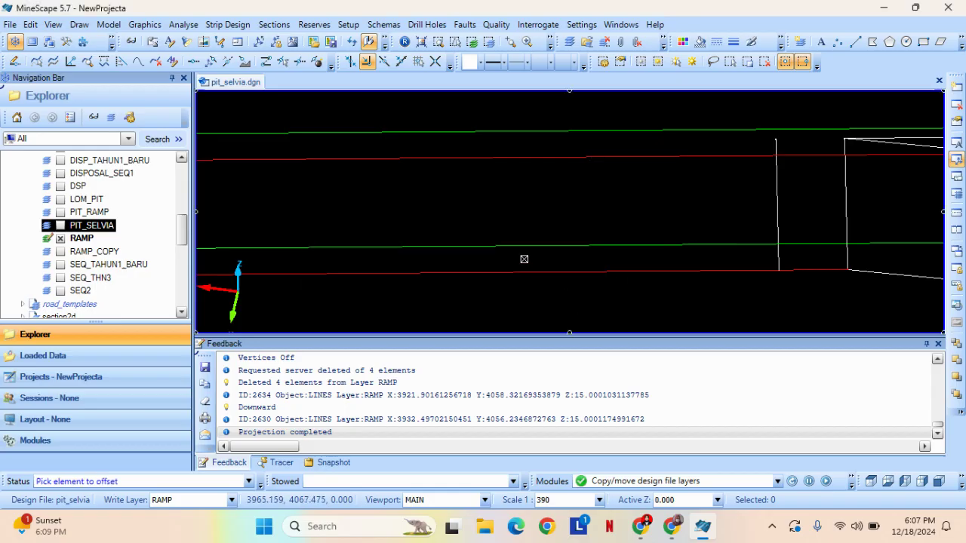
pyautogui.click(505, 245)
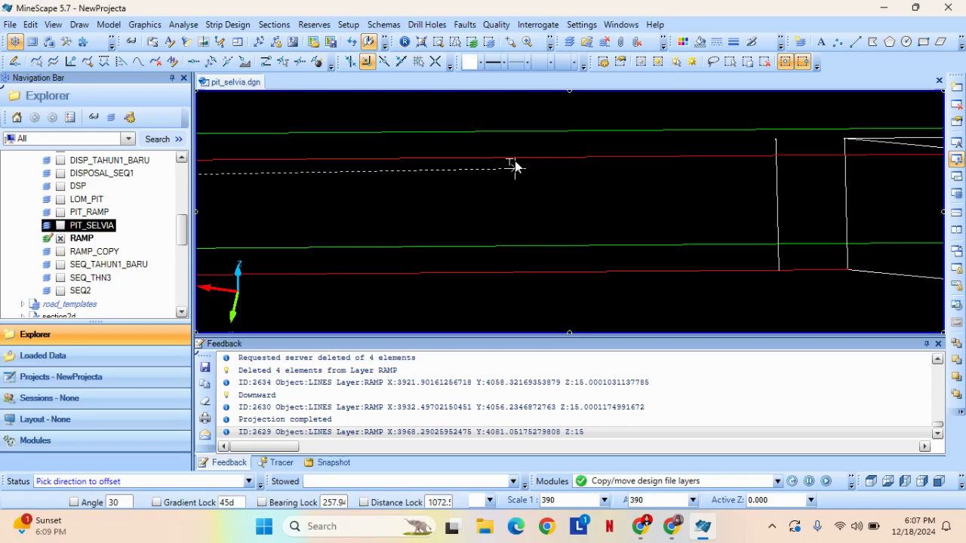
pyautogui.click(491, 118)
pyautogui.click(602, 295)
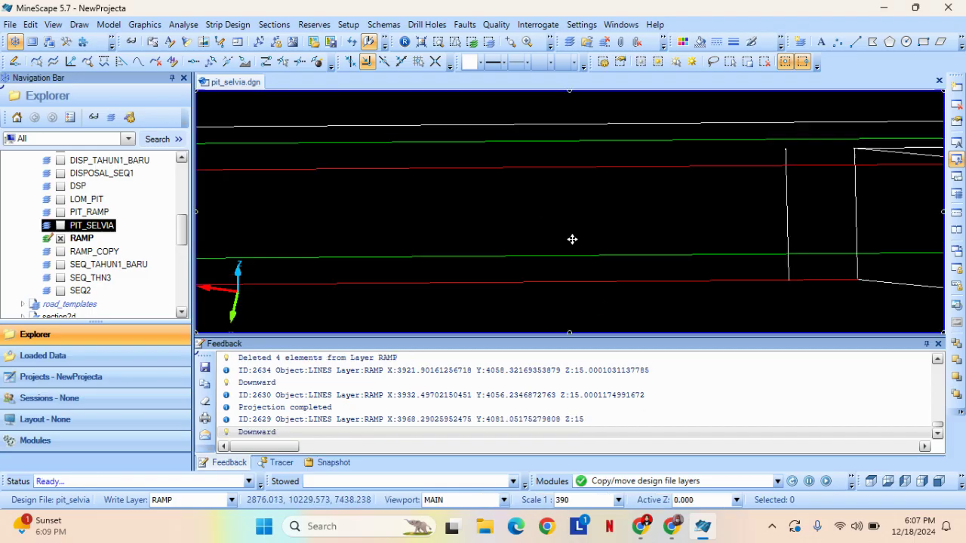
# Offset the red Z 25 pit line toward the bench above, keeping the same normal offset distance.
pyautogui.rightClick(627, 299)
pyautogui.click(692, 360)
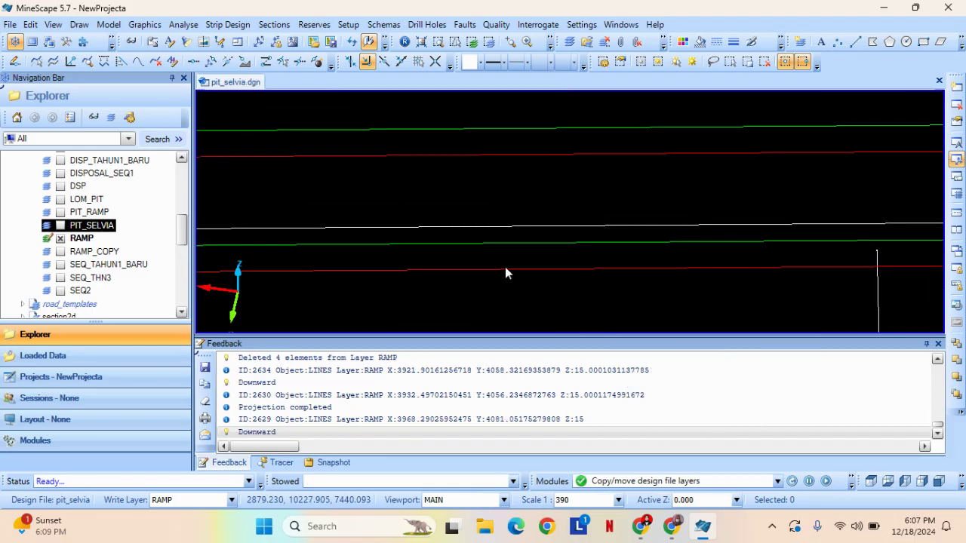
pyautogui.rightClick(497, 297)
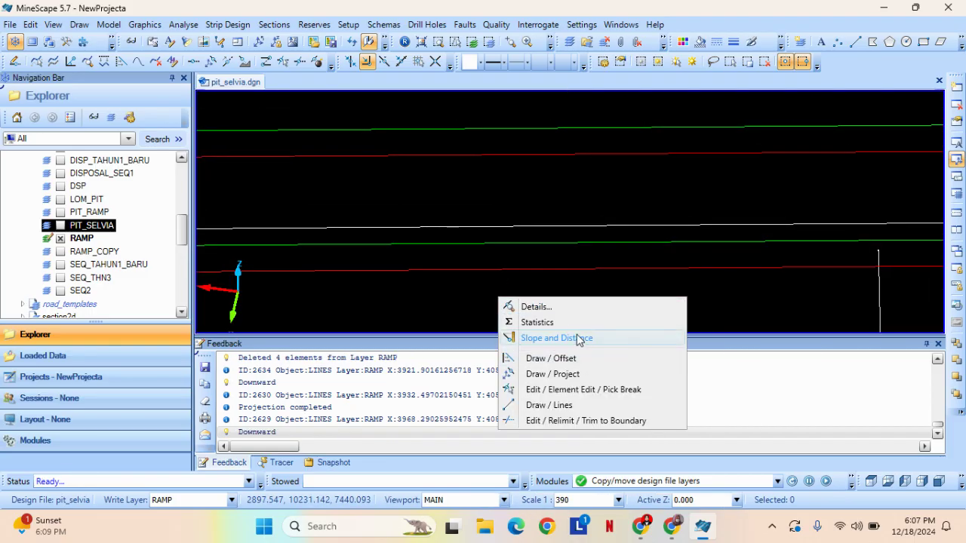
pyautogui.click(559, 358)
pyautogui.click(564, 295)
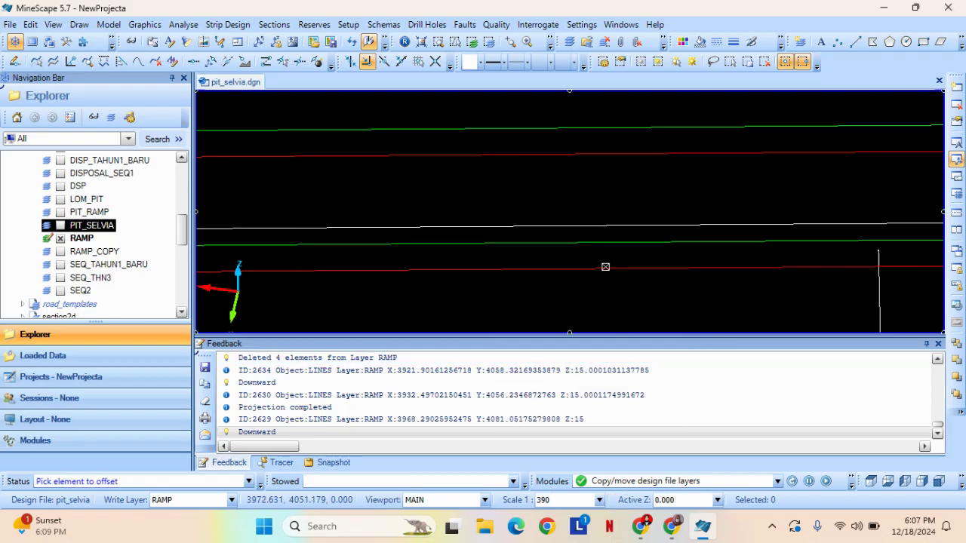
pyautogui.click(579, 269)
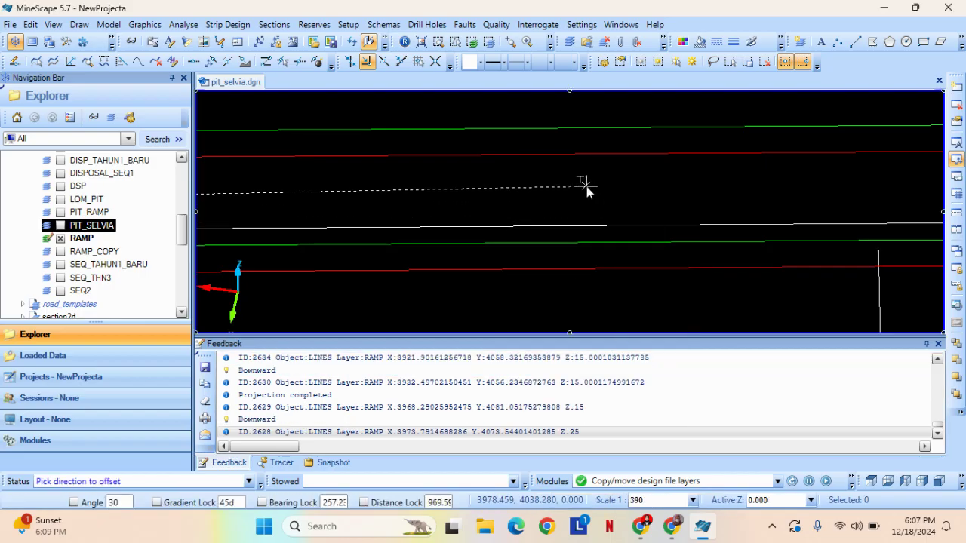
pyautogui.click(585, 187)
pyautogui.press('Return')
# Extend the white cross line beside the ramp to the Z 15 offset line without using the boundary line's Z values.
pyautogui.moveTo(628, 291); pyautogui.dragTo(335, 282, button='middle')
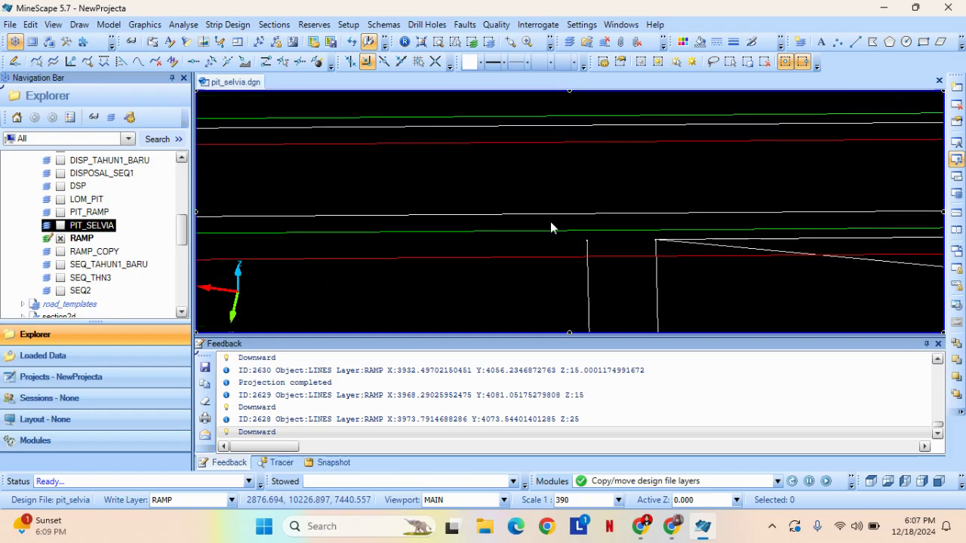
pyautogui.moveTo(557, 180); pyautogui.dragTo(500, 183, button='middle')
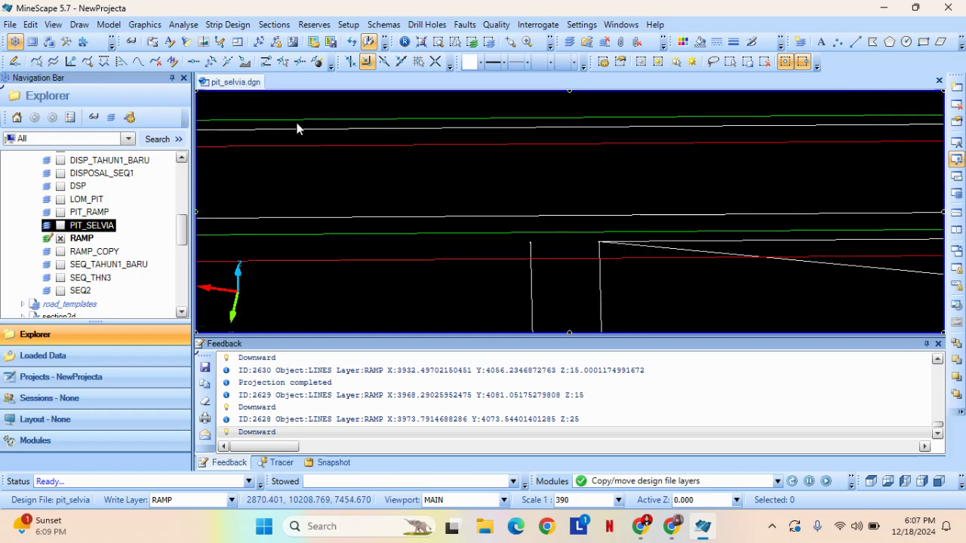
pyautogui.click(30, 25)
pyautogui.moveTo(84, 168)
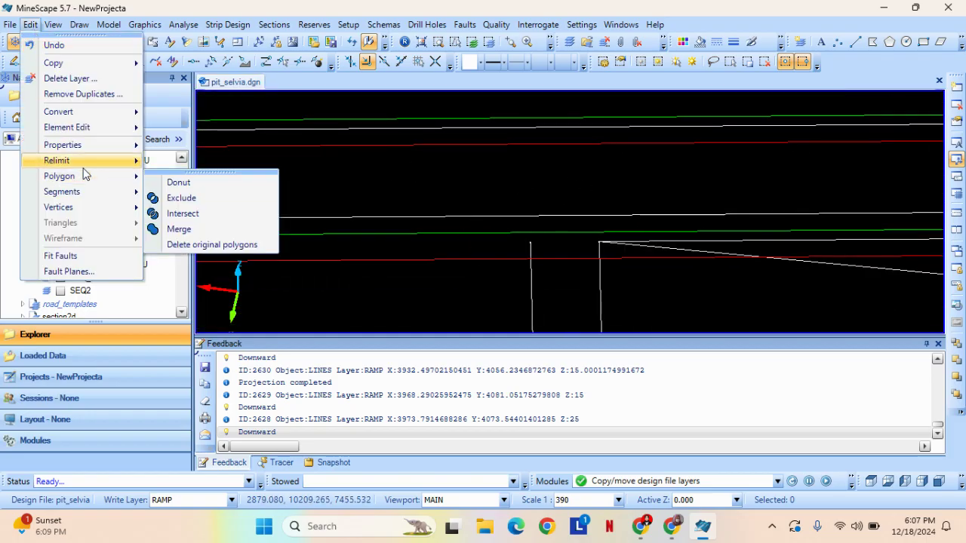
pyautogui.click(200, 293)
pyautogui.click(570, 215)
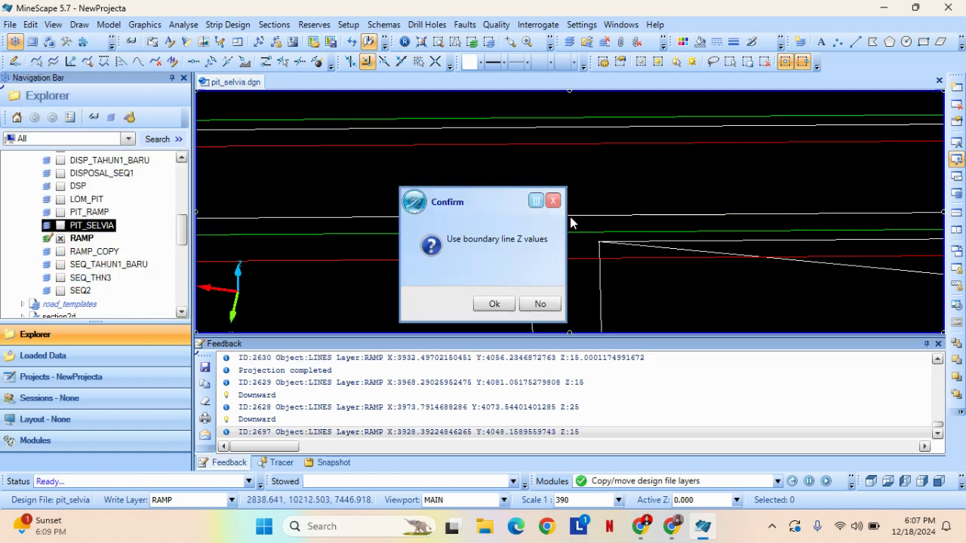
pyautogui.click(542, 306)
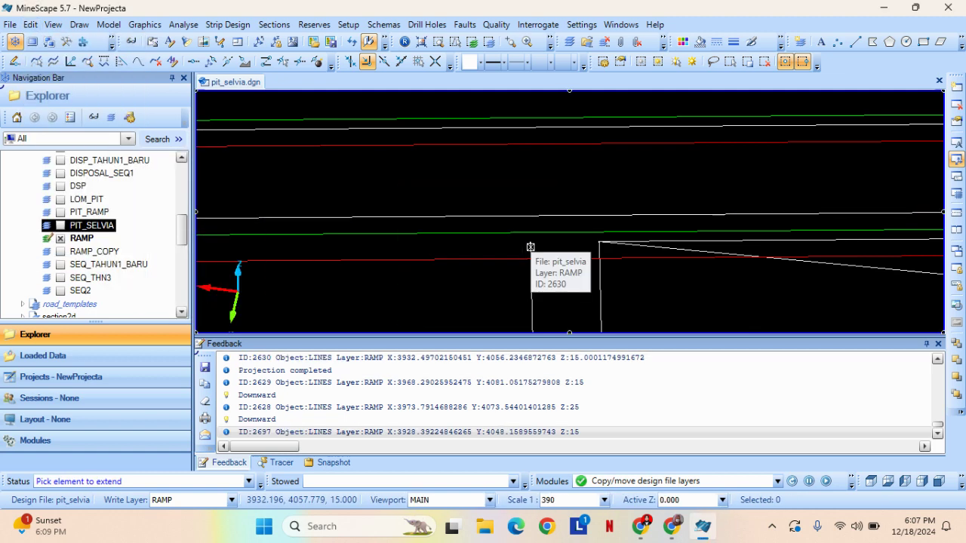
pyautogui.click(531, 248)
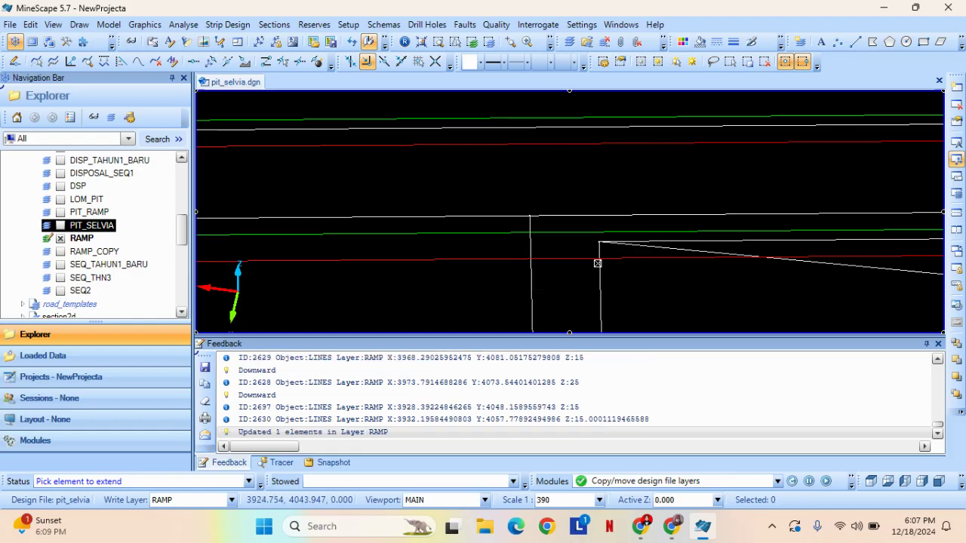
# Try to extend the other white cross line, at Z 25, to the upper offset line without using boundary Z values.
pyautogui.moveTo(308, 230)
pyautogui.mouseDown(button='middle')
pyautogui.moveTo(533, 218)
pyautogui.moveTo(810, 225)
pyautogui.mouseUp(button='middle')
pyautogui.moveTo(333, 172); pyautogui.dragTo(770, 229, button='middle')
pyautogui.rightClick(703, 241)
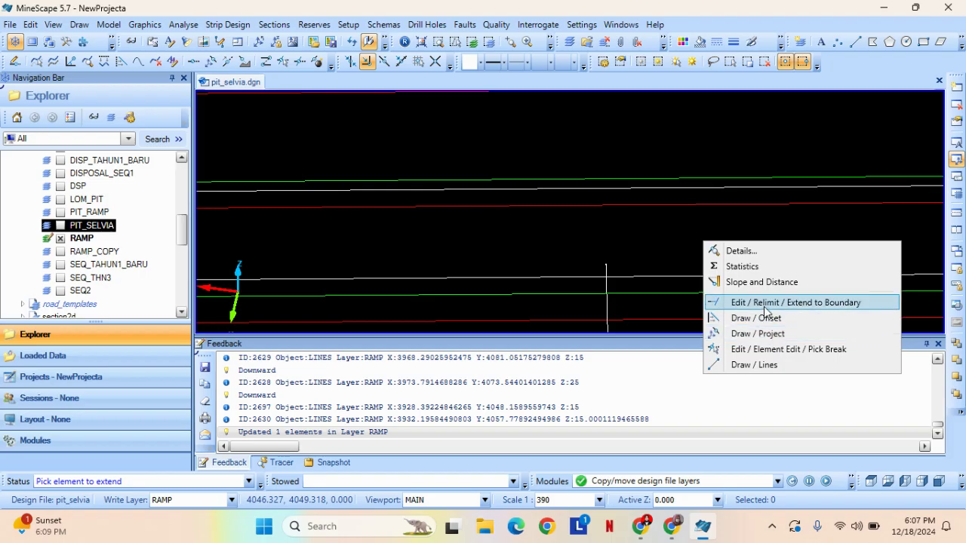
pyautogui.click(764, 308)
pyautogui.click(610, 190)
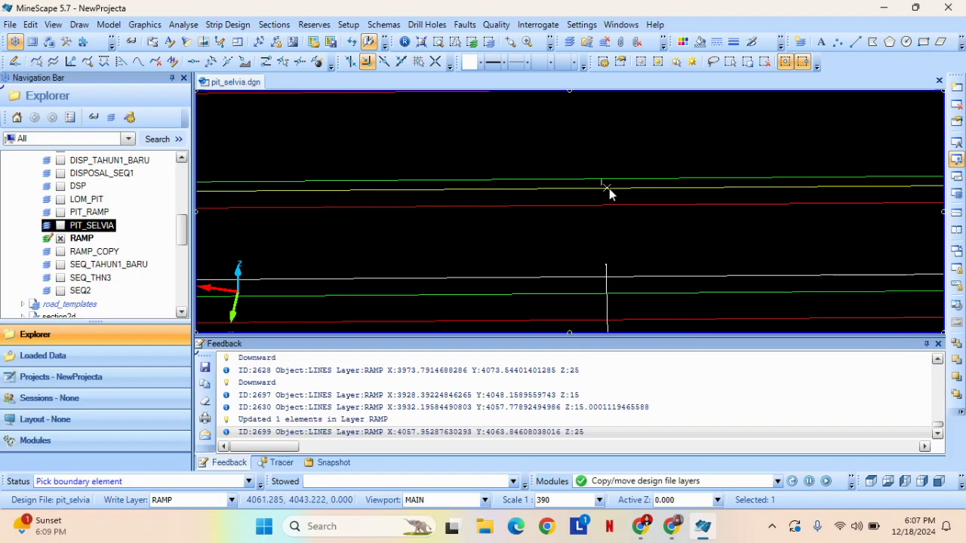
pyautogui.click(545, 311)
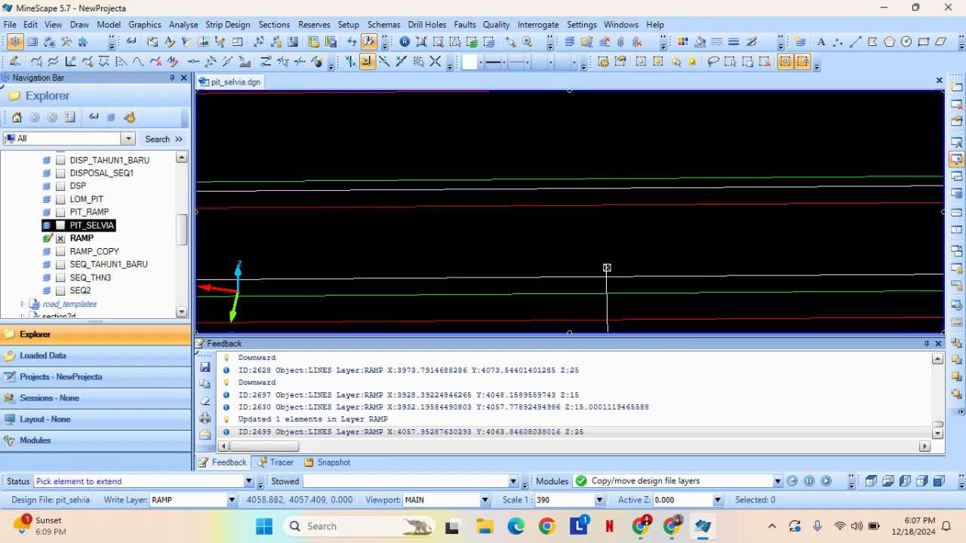
pyautogui.click(607, 267)
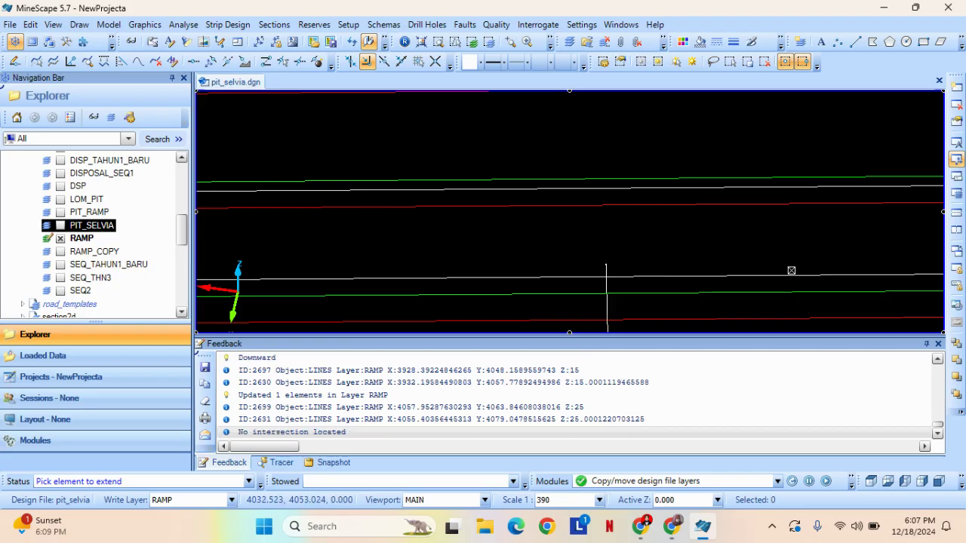
pyautogui.moveTo(764, 258); pyautogui.dragTo(623, 226, button='middle')
pyautogui.middleClick(601, 194)
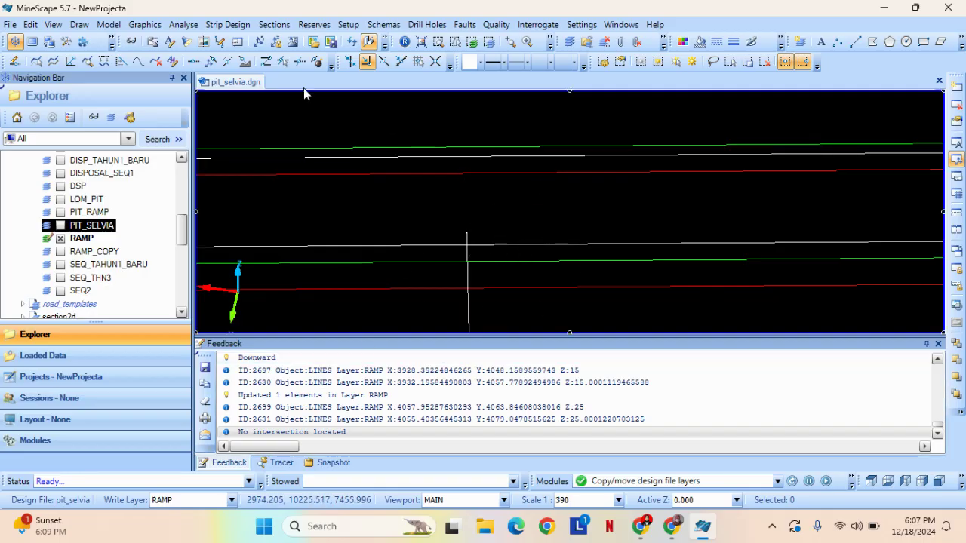
# Retry Extend to Boundary on the Z 25 cross line against the upper offset line, declining the boundary Z values.
pyautogui.click(29, 25)
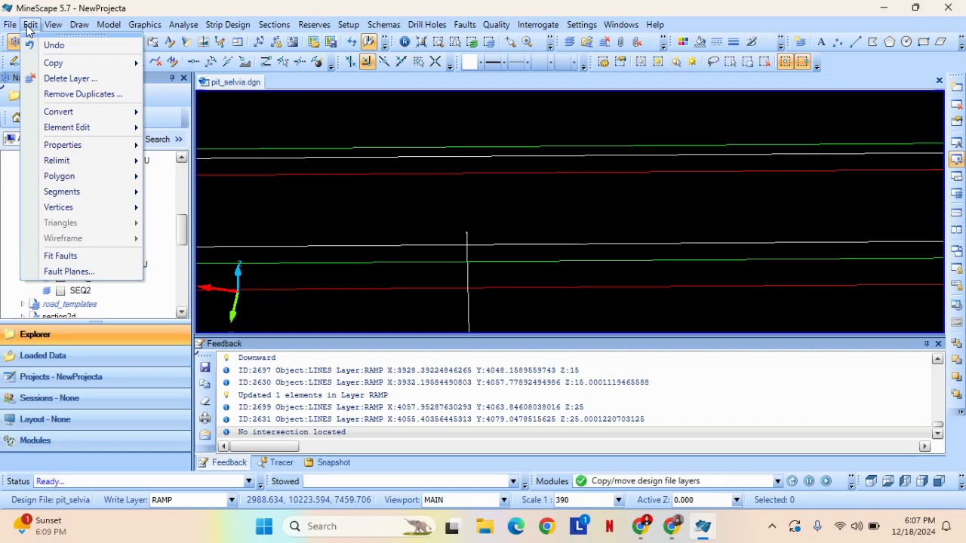
pyautogui.moveTo(67, 161)
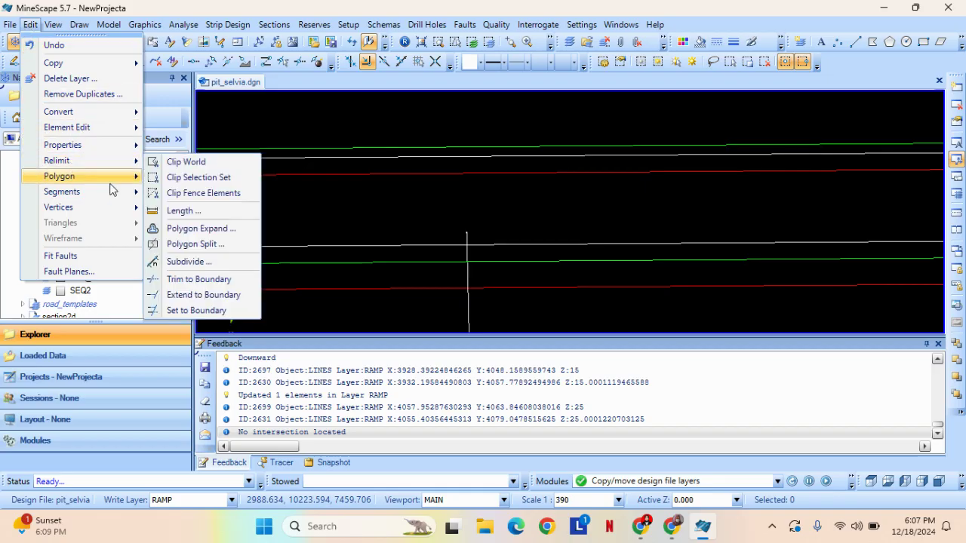
pyautogui.click(204, 295)
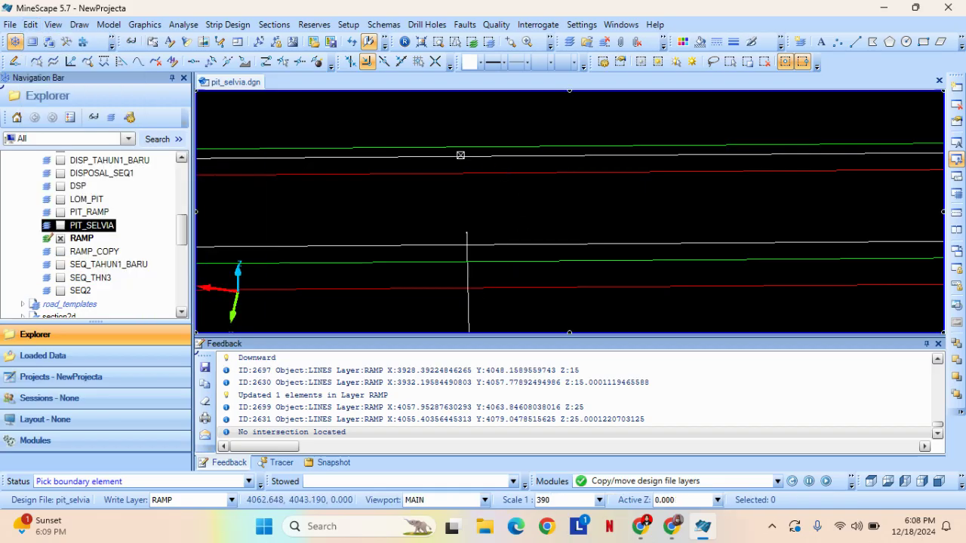
pyautogui.click(460, 155)
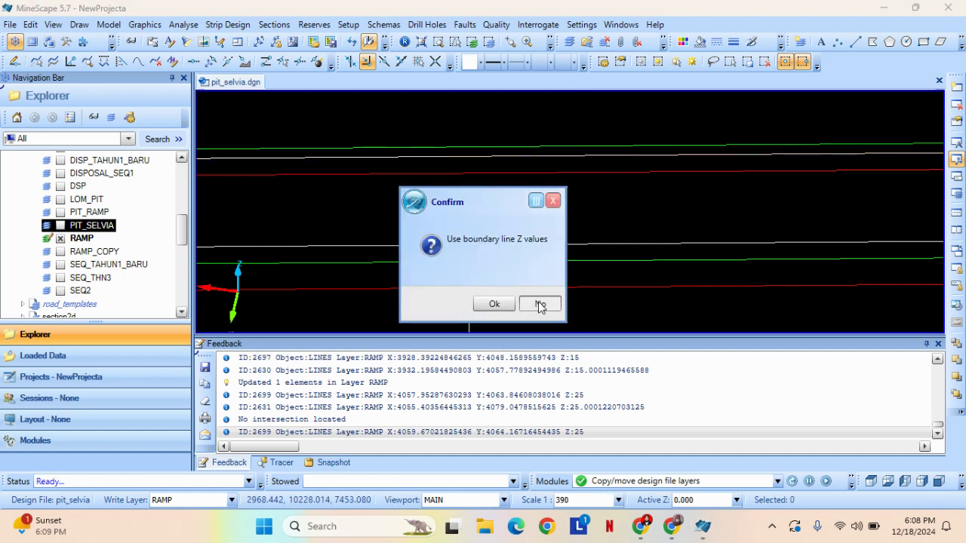
pyautogui.click(541, 304)
pyautogui.click(467, 236)
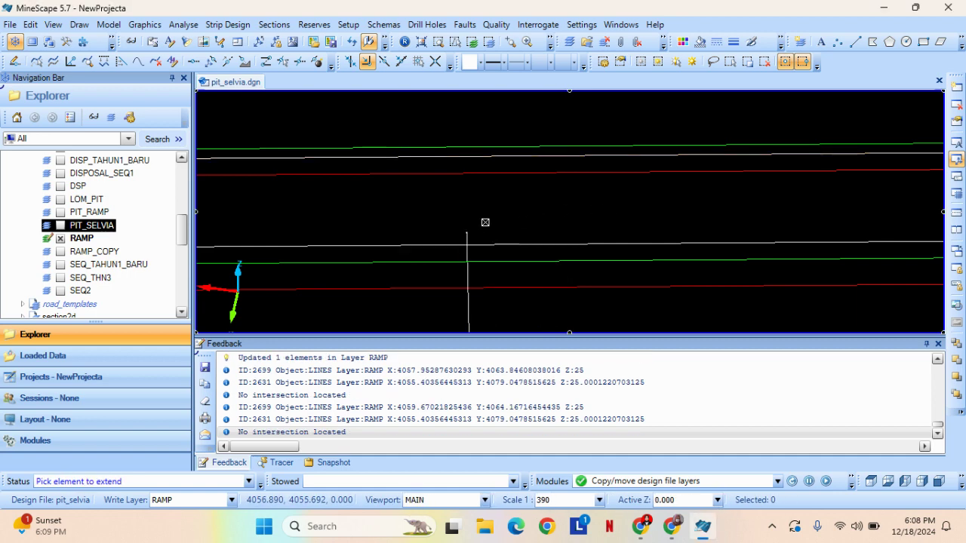
# Try extending the Z 25 cross line to the upper offset line again, picking it closer to its free upper end.
pyautogui.rightClick(485, 223)
pyautogui.click(577, 266)
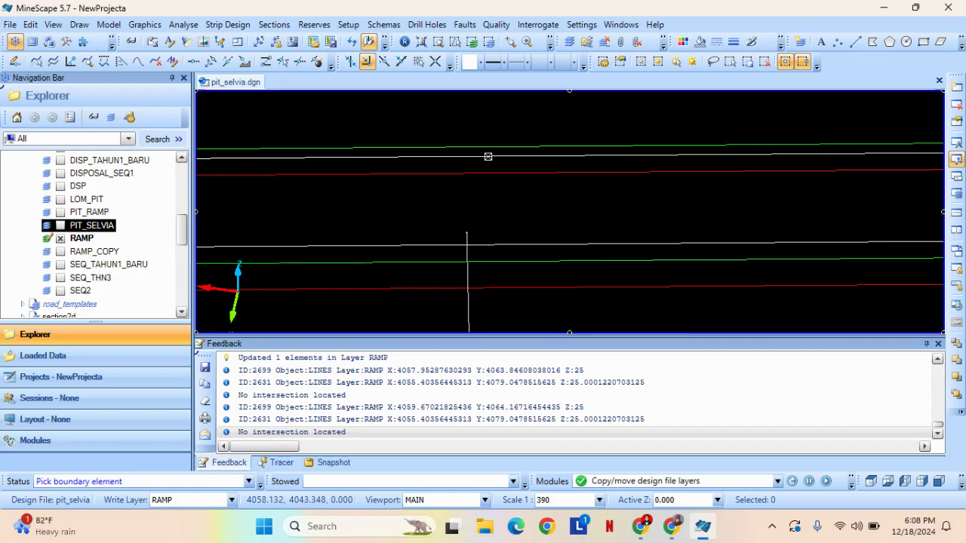
pyautogui.click(489, 156)
pyautogui.click(540, 304)
pyautogui.scroll(3, 472, 261)
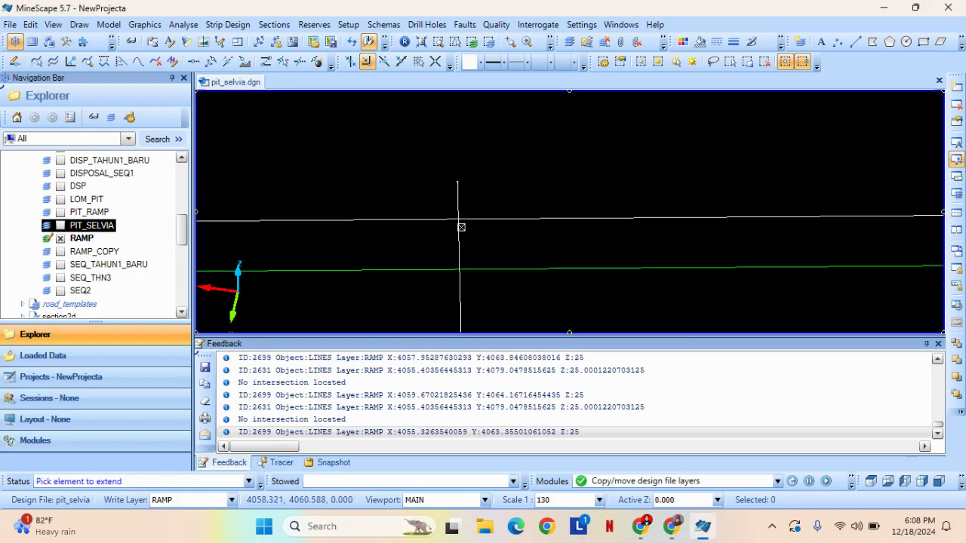
pyautogui.click(458, 189)
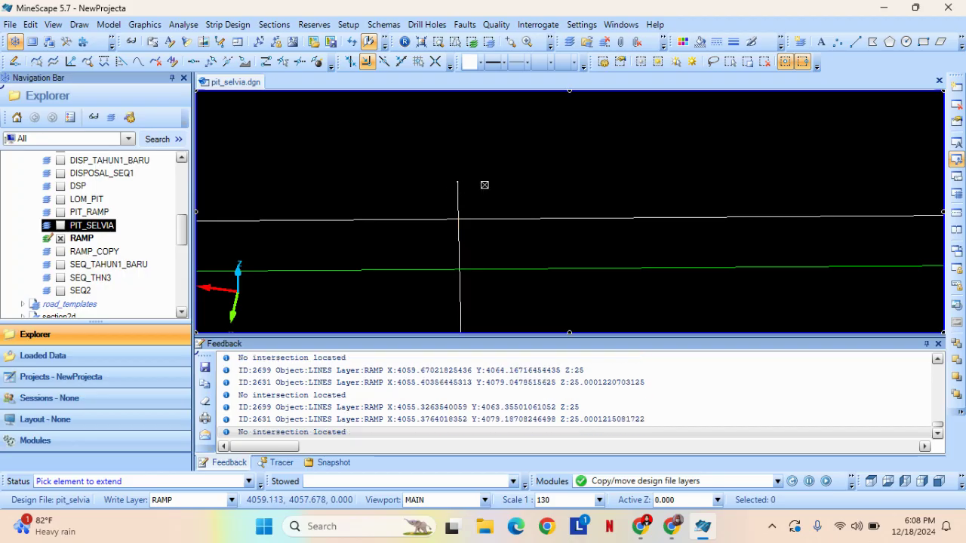
# Pick the upper offset line as boundary once more, try extending the Z 25 cross line to it, and exit the command.
pyautogui.scroll(-3, 513, 161)
pyautogui.rightClick(511, 159)
pyautogui.click(619, 215)
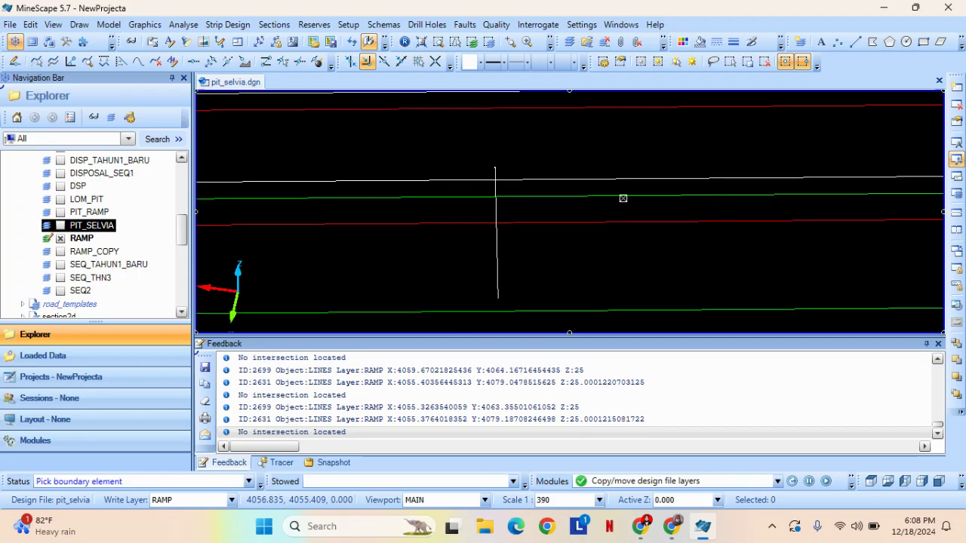
pyautogui.moveTo(624, 222); pyautogui.dragTo(627, 231, button='middle')
pyautogui.click(533, 182)
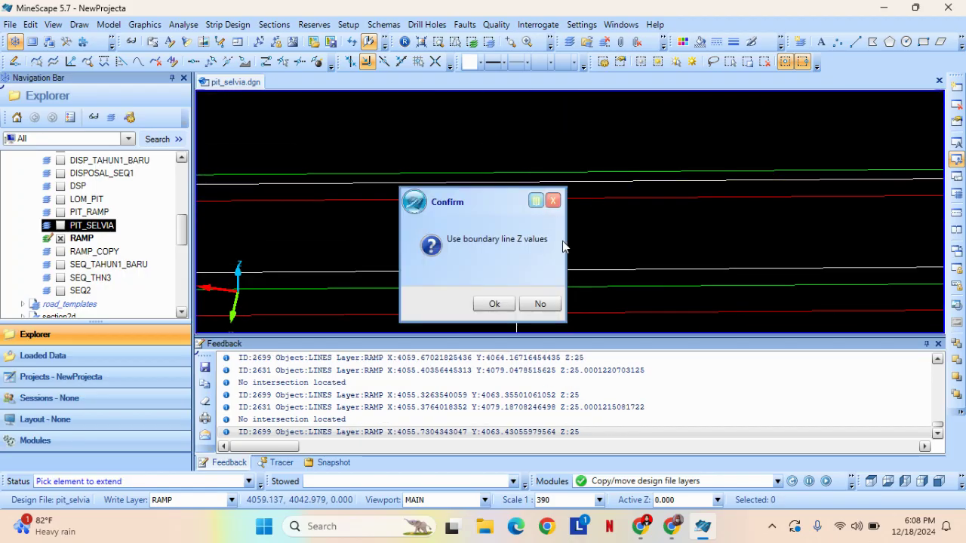
pyautogui.press('Return')
pyautogui.scroll(3, 512, 258)
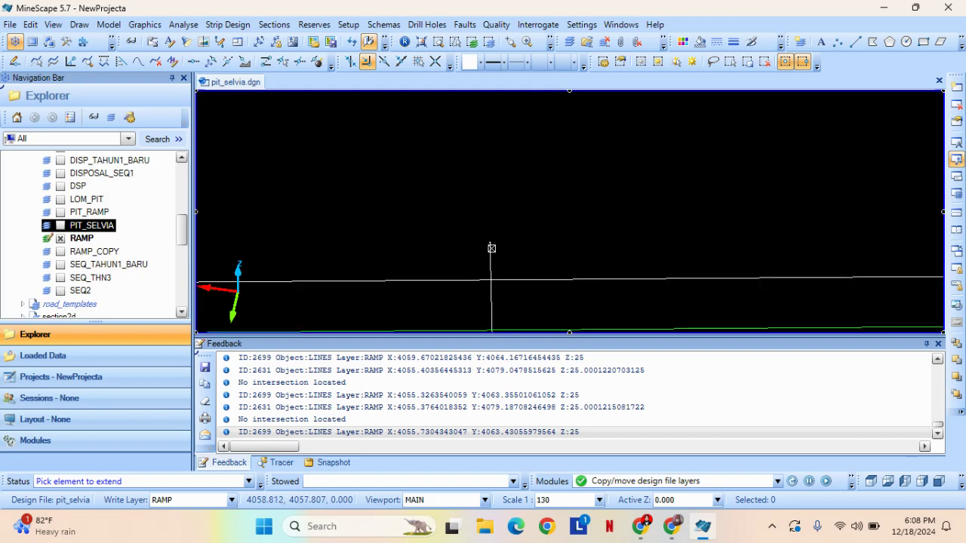
pyautogui.scroll(-3, 517, 181)
pyautogui.rightClick(518, 181)
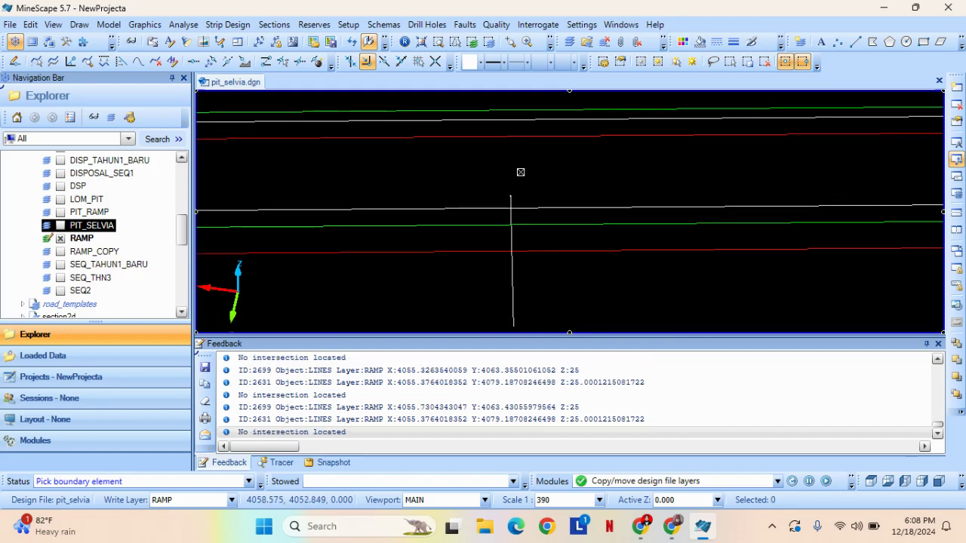
pyautogui.rightClick(519, 179)
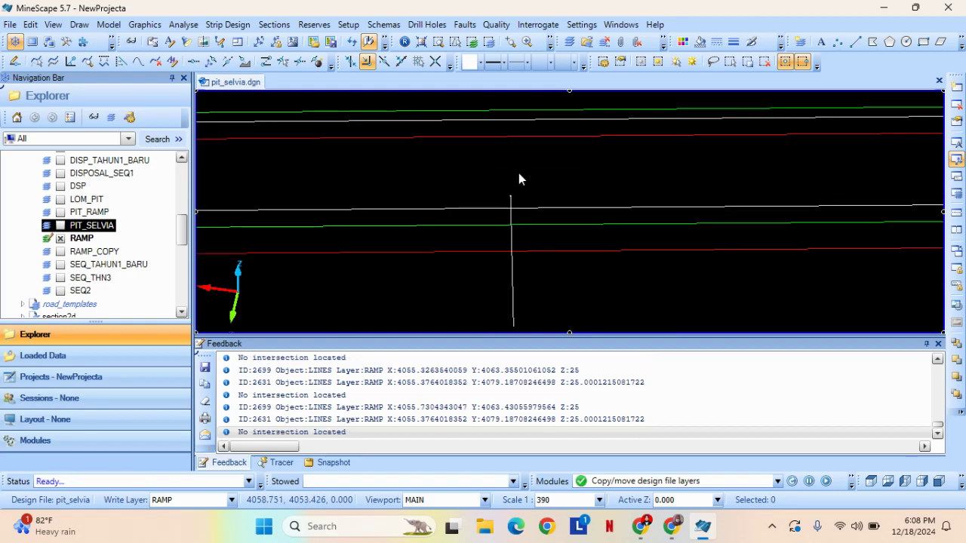
# Try Extend to Boundary on the Z 25 cross line with the upper white offset line as boundary, declining the boundary Z values.
pyautogui.click(512, 120)
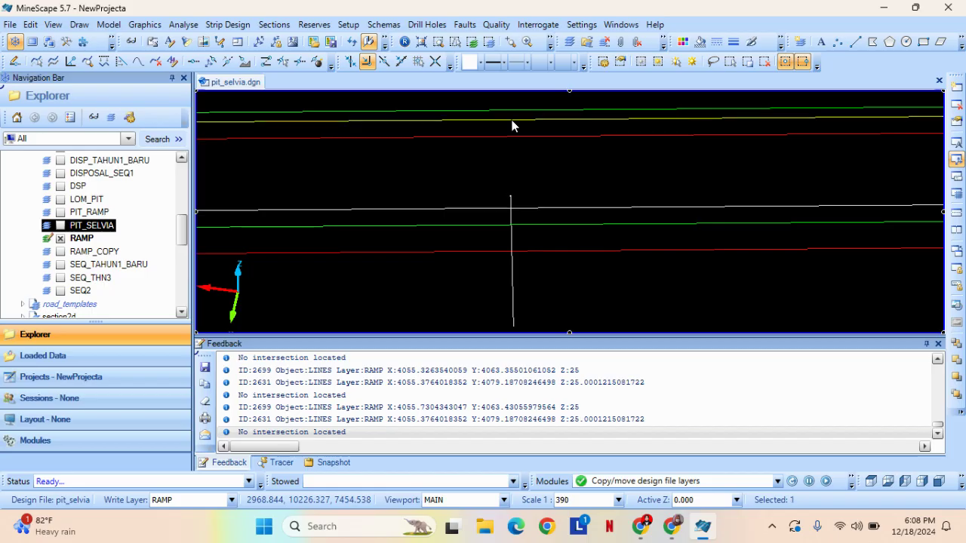
pyautogui.click(511, 221)
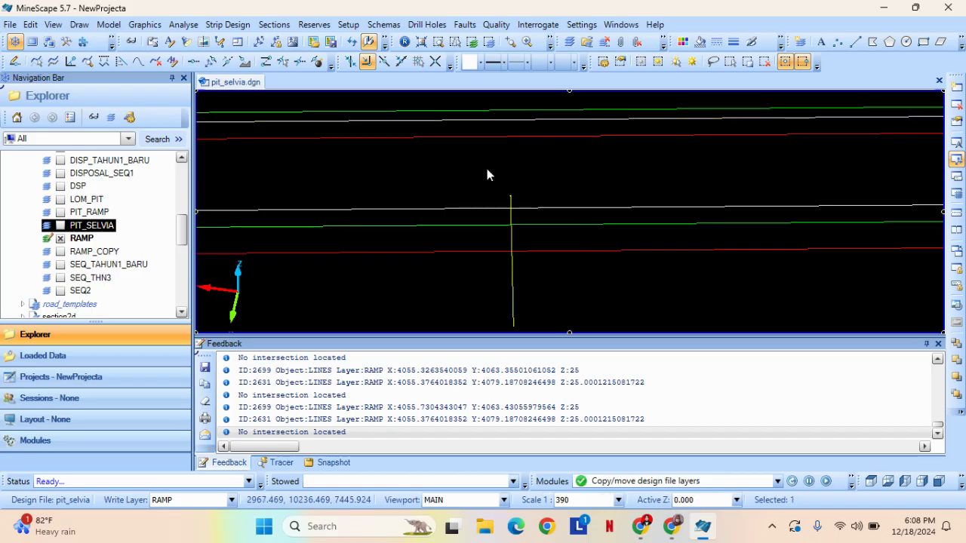
pyautogui.click(30, 24)
pyautogui.moveTo(61, 191)
pyautogui.moveTo(60, 161)
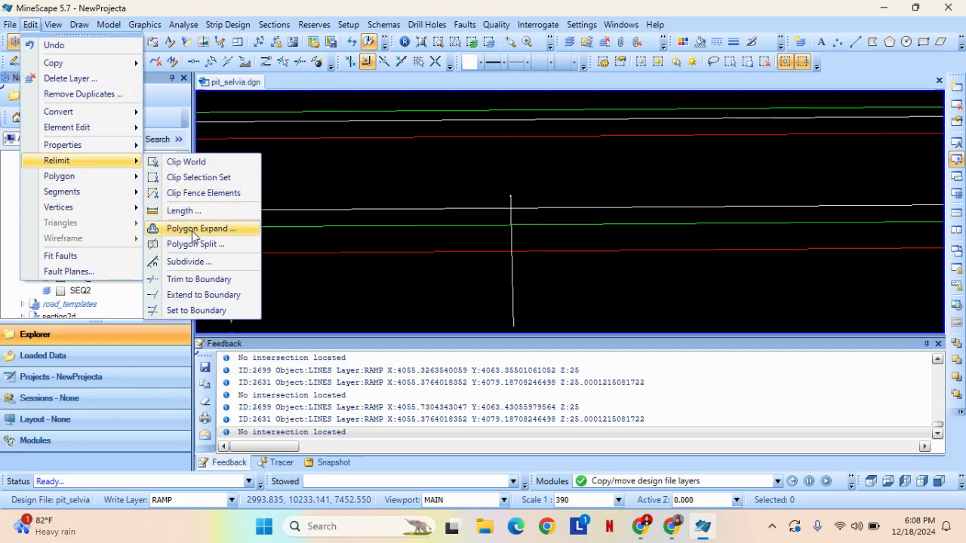
pyautogui.click(207, 300)
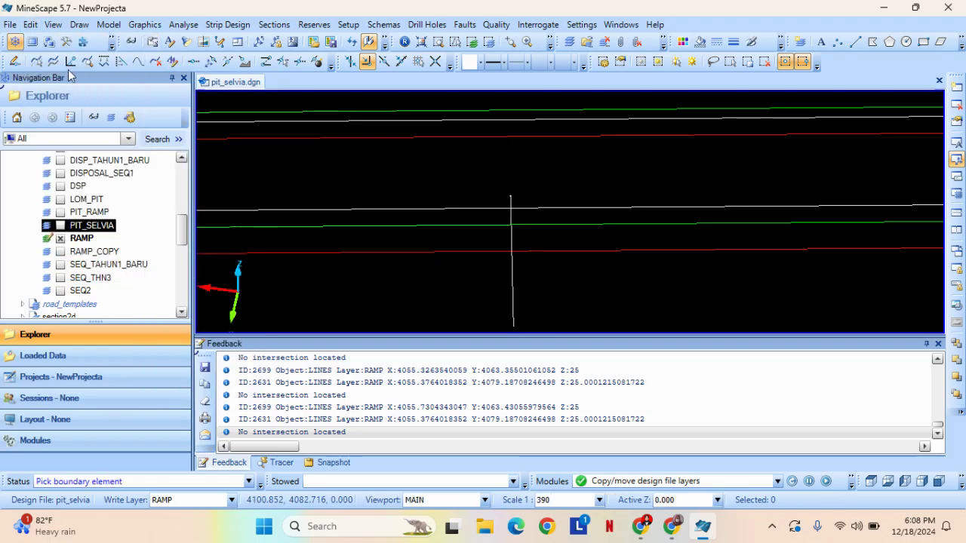
pyautogui.click(12, 24)
pyautogui.click(12, 25)
pyautogui.click(30, 24)
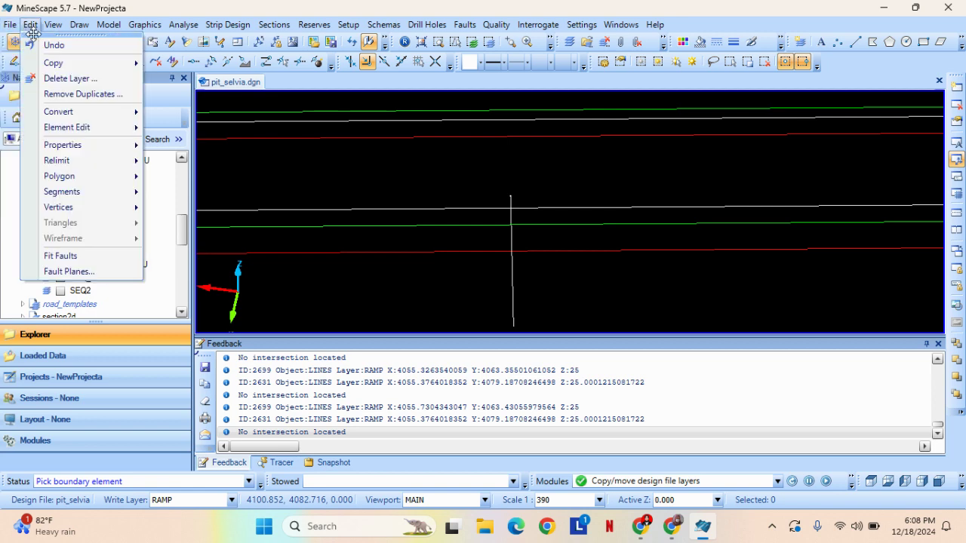
pyautogui.moveTo(75, 161)
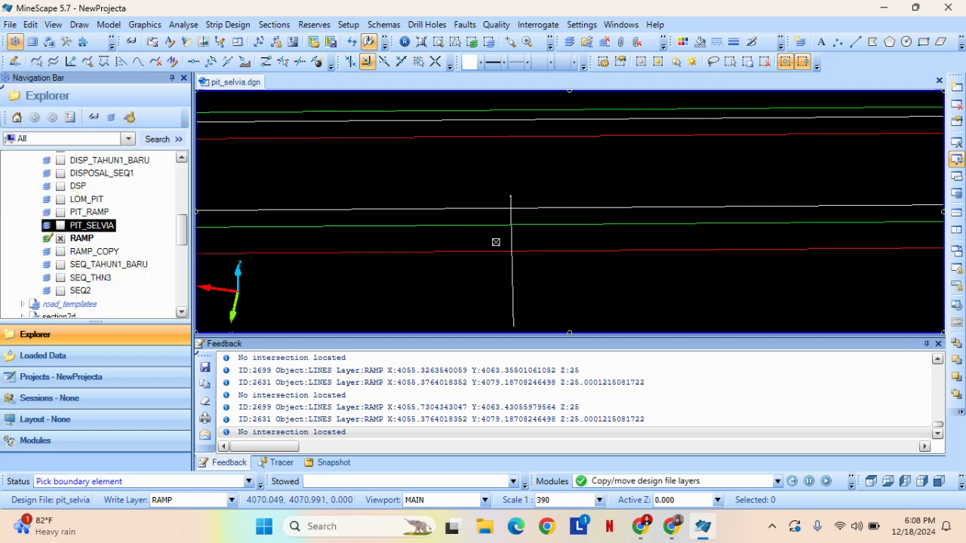
pyautogui.click(210, 295)
pyautogui.click(524, 118)
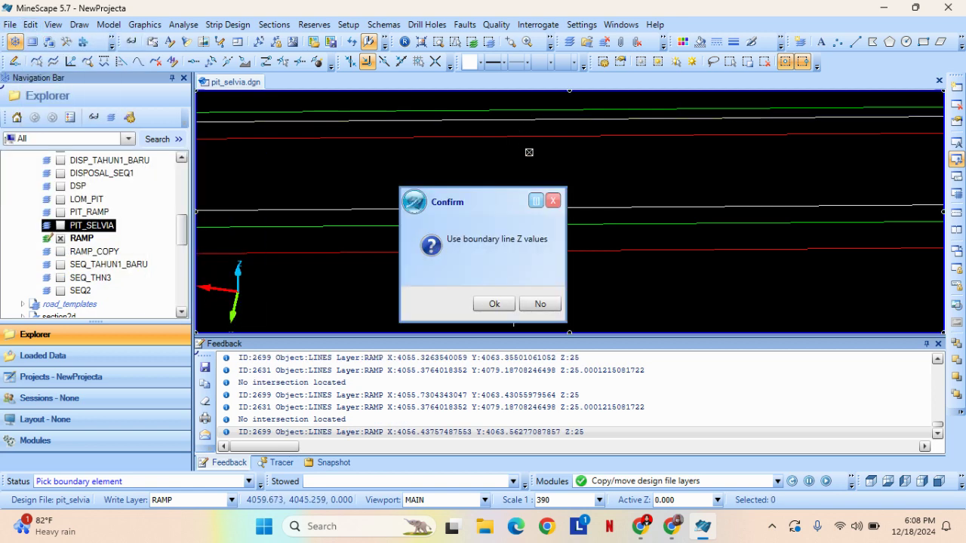
pyautogui.click(537, 306)
pyautogui.scroll(2, 508, 204)
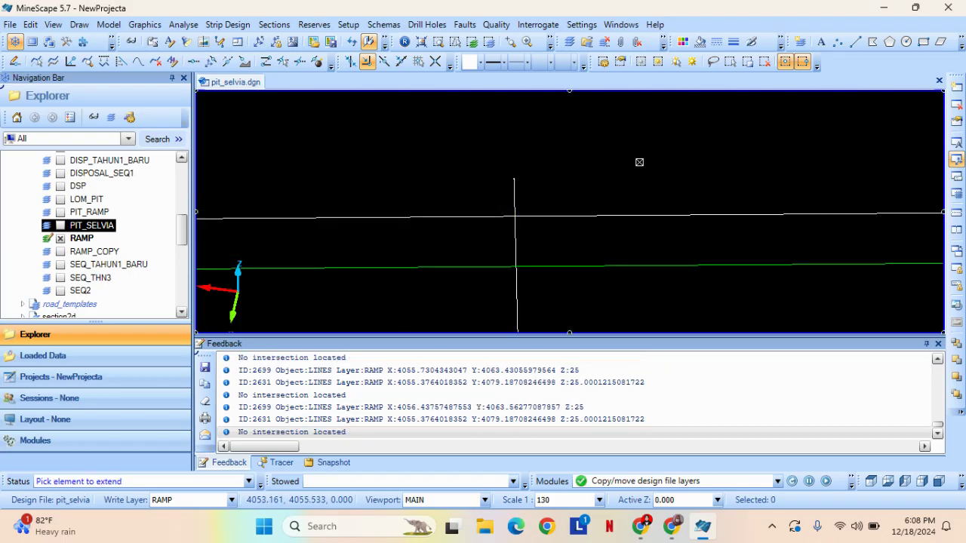
# Repeat Extend to Boundary against the upper offset line without its Z values, picking the Z 25 cross line near its free end.
pyautogui.scroll(-2, 612, 138)
pyautogui.moveTo(613, 138); pyautogui.dragTo(556, 261, button='middle')
pyautogui.rightClick(528, 254)
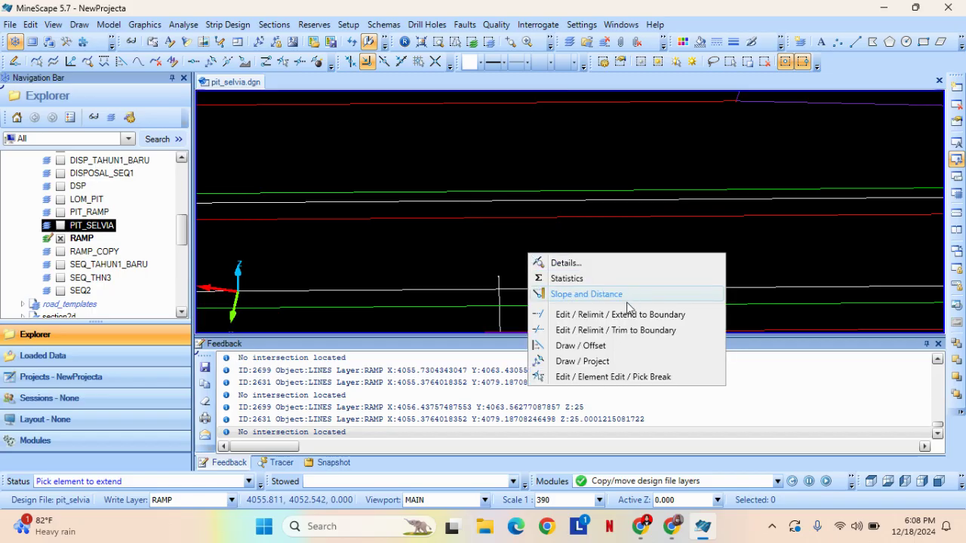
pyautogui.click(499, 206)
pyautogui.click(493, 199)
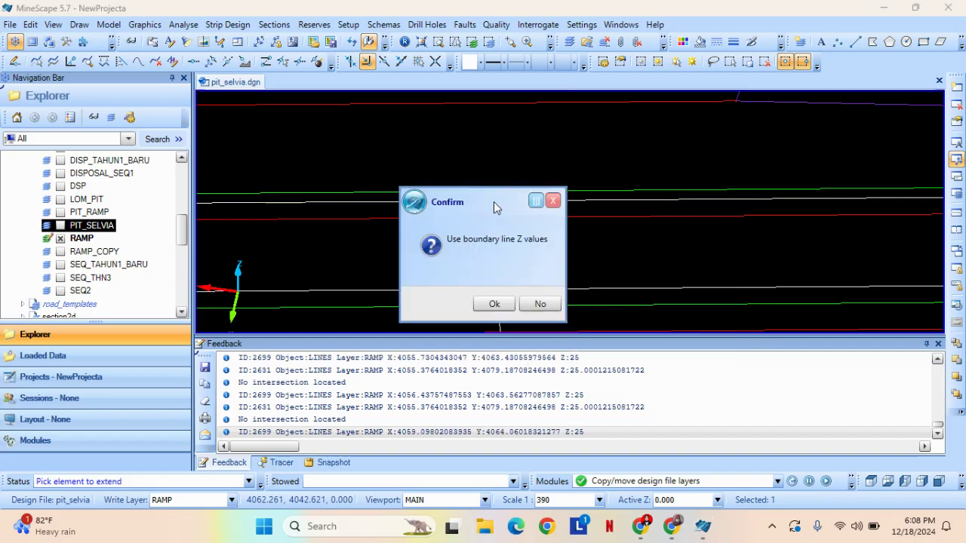
pyautogui.click(531, 303)
pyautogui.click(499, 280)
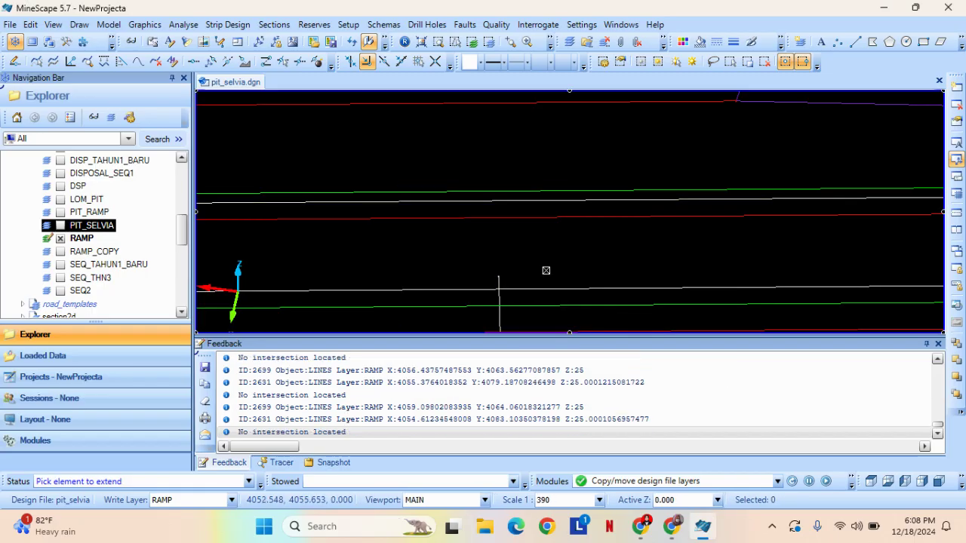
# Extend the Z 25 cross line to the upper white offset line, picking it close to its free upper end.
pyautogui.rightClick(541, 252)
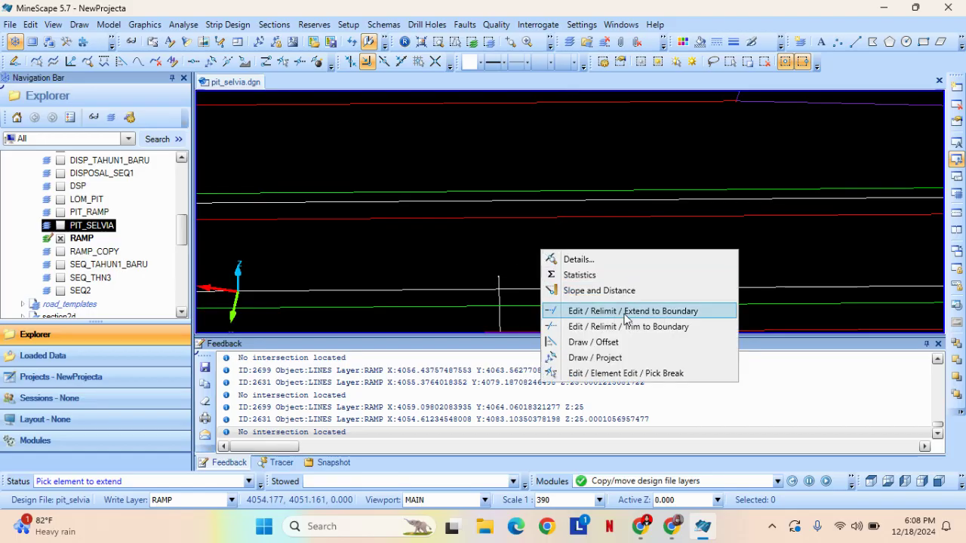
pyautogui.click(559, 309)
pyautogui.click(536, 203)
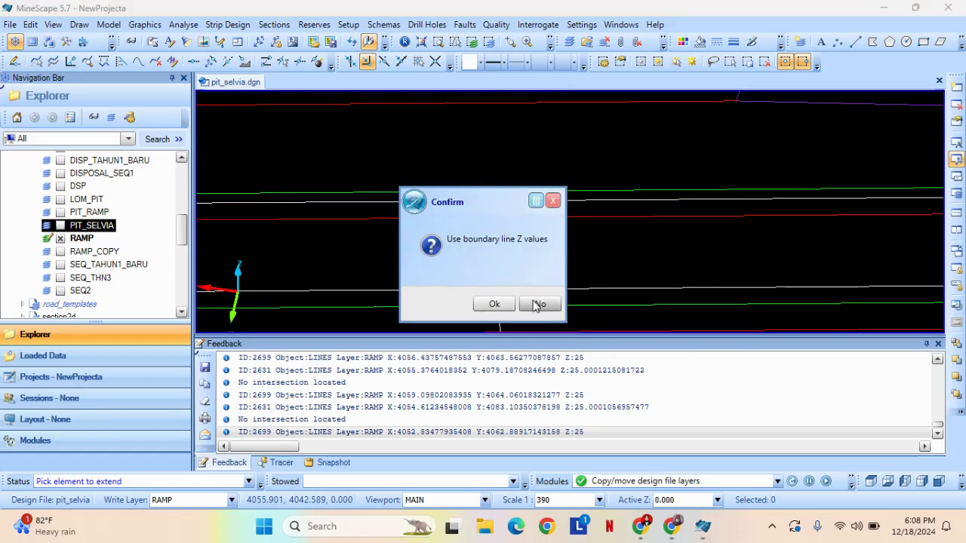
pyautogui.click(504, 302)
pyautogui.scroll(5, 504, 302)
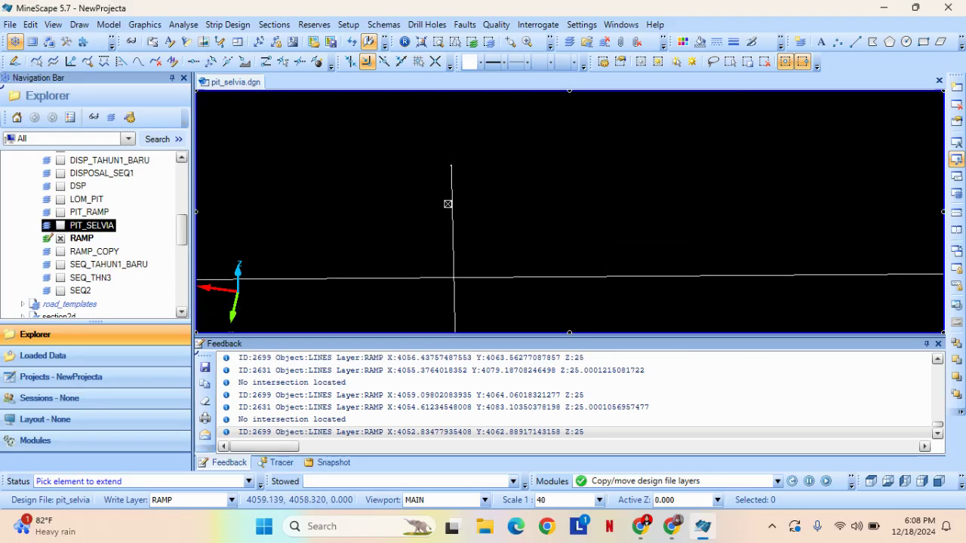
pyautogui.click(452, 181)
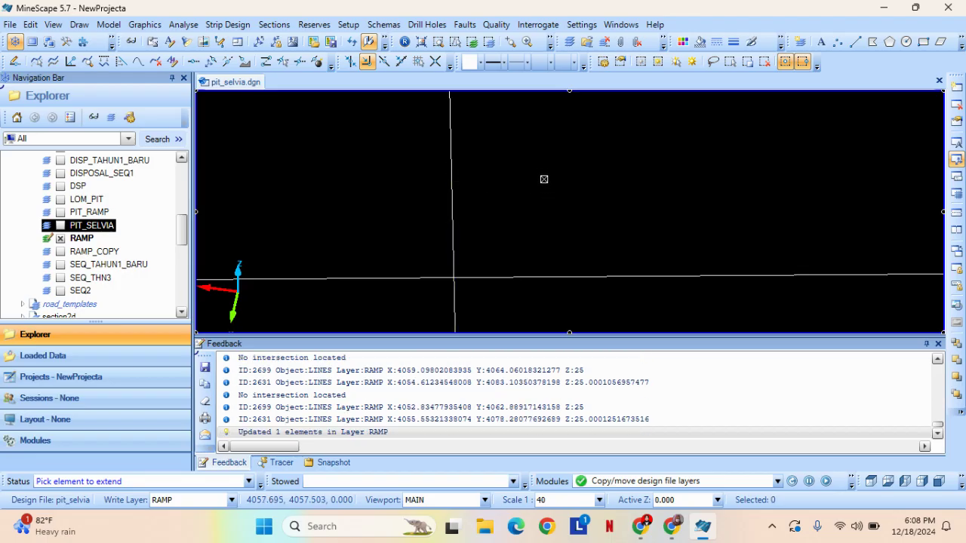
pyautogui.scroll(-5, 640, 171)
pyautogui.moveTo(646, 154); pyautogui.dragTo(546, 235, button='middle')
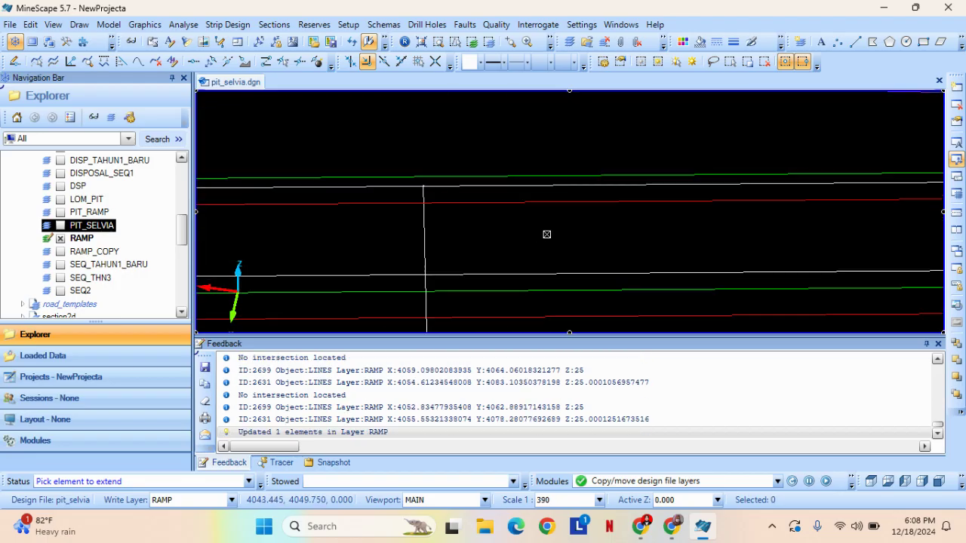
pyautogui.rightClick(616, 250)
# Trim the lower end of the Z 15 cross line to the green Z 15 bench line without using boundary Z values.
pyautogui.moveTo(668, 249); pyautogui.dragTo(570, 193, button='middle')
pyautogui.moveTo(689, 259); pyautogui.dragTo(572, 192, button='middle')
pyautogui.scroll(-3, 695, 220)
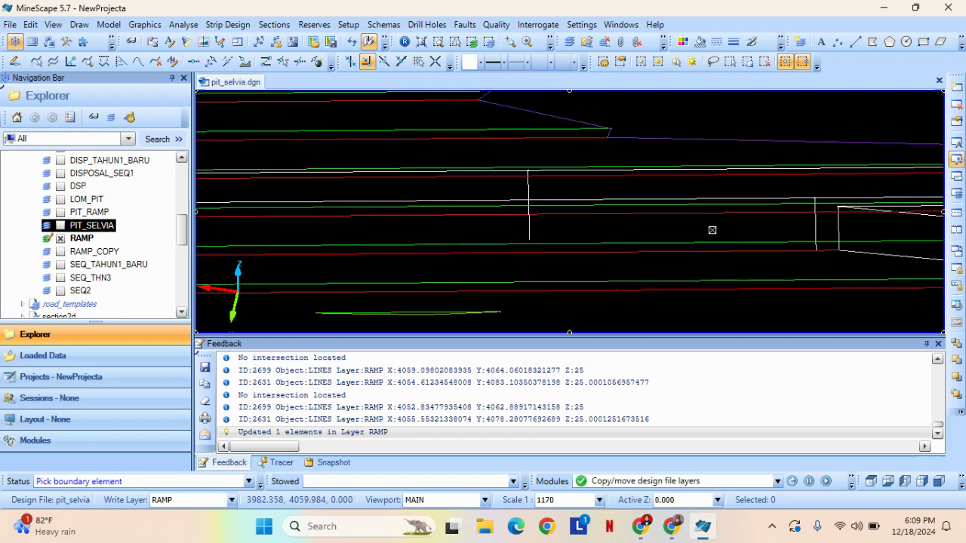
pyautogui.moveTo(737, 244); pyautogui.dragTo(654, 253, button='middle')
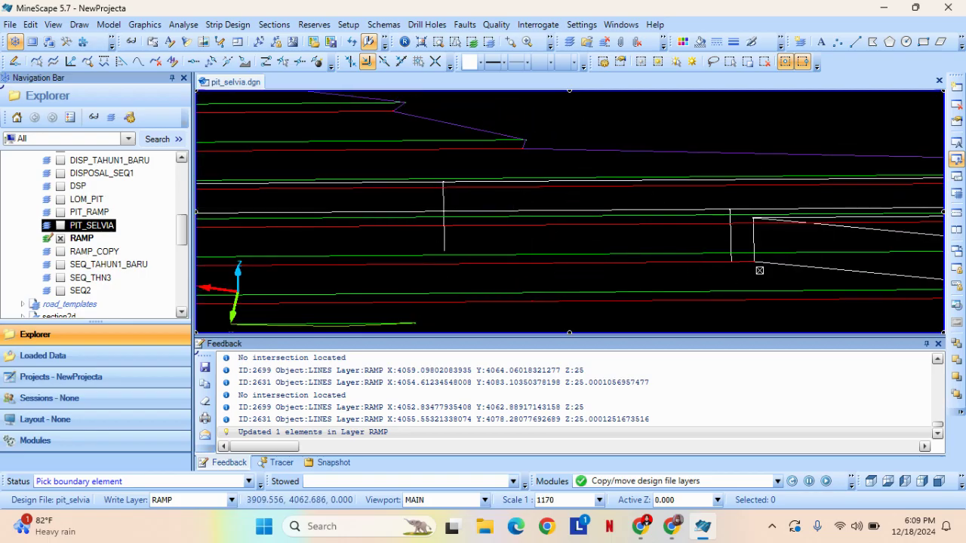
pyautogui.moveTo(580, 249); pyautogui.dragTo(346, 225, button='middle')
pyautogui.click(32, 25)
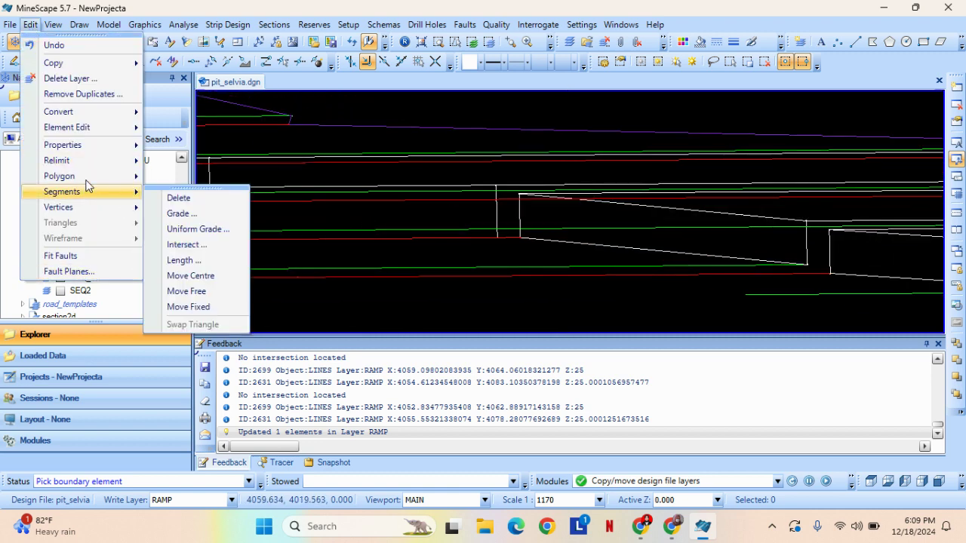
pyautogui.moveTo(75, 162)
pyautogui.click(216, 280)
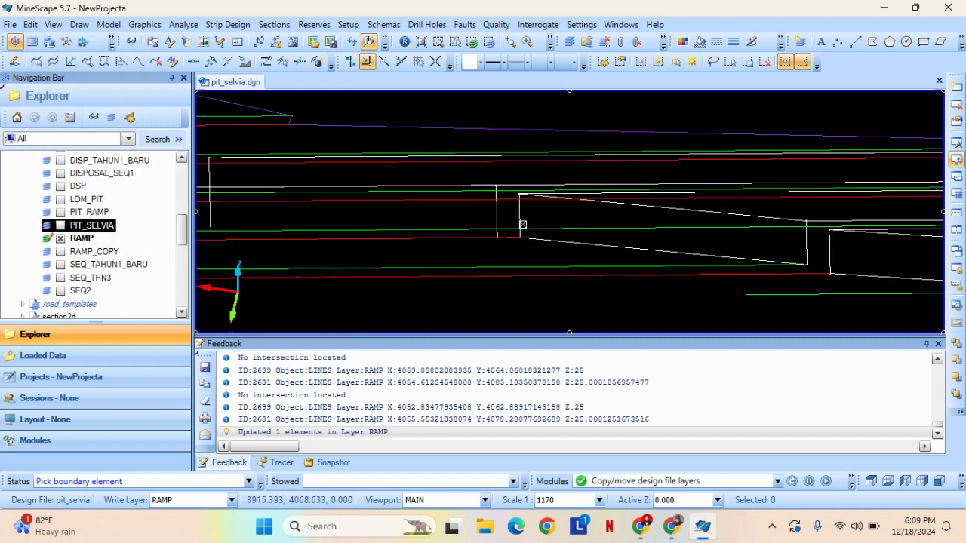
pyautogui.scroll(2, 507, 229)
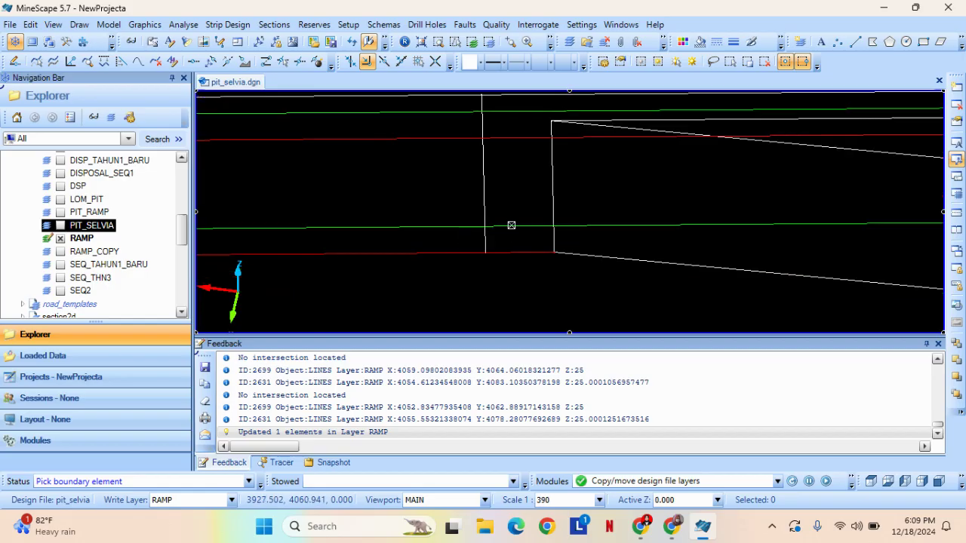
pyautogui.click(510, 226)
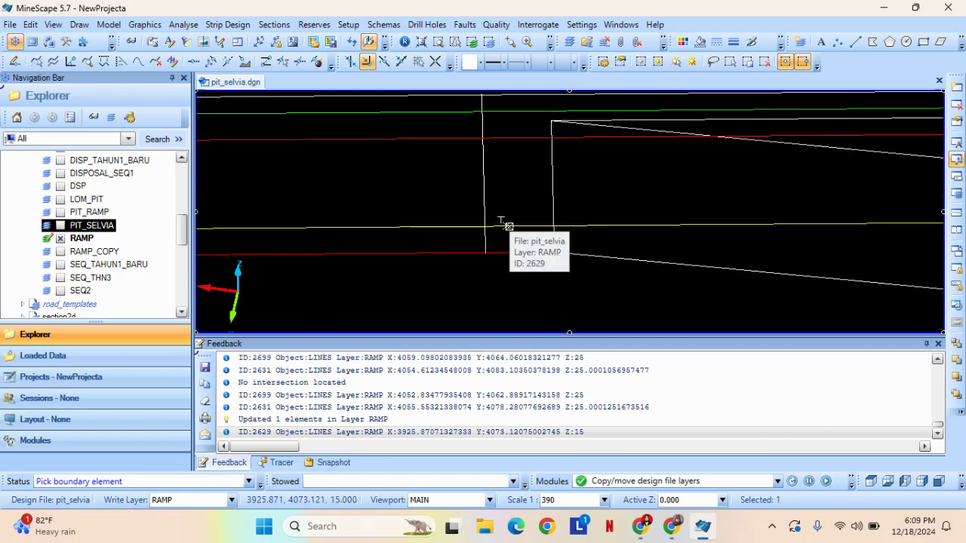
pyautogui.click(540, 303)
pyautogui.click(487, 242)
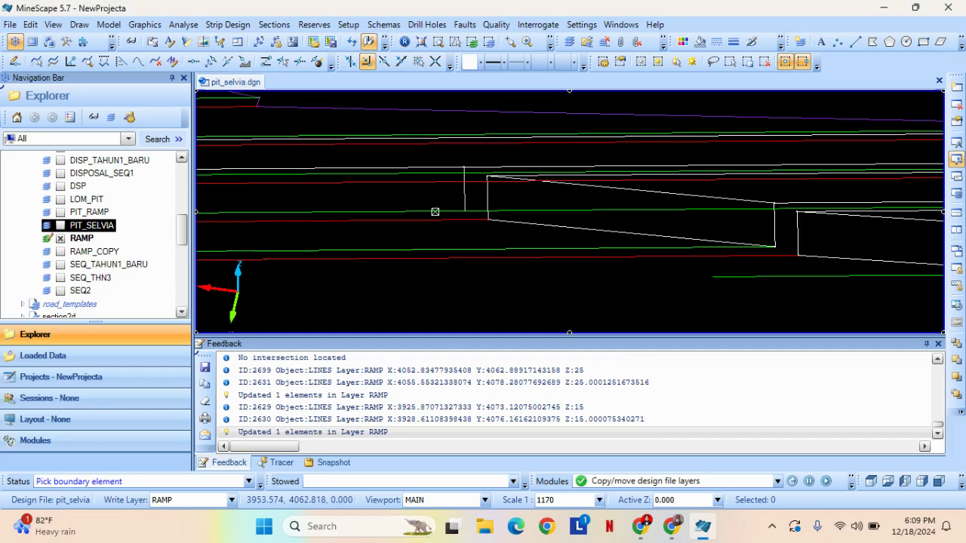
# Trim the lower end of the Z 25 cross line to the red Z 25 bench line, declining the boundary Z values.
pyautogui.rightClick(580, 220)
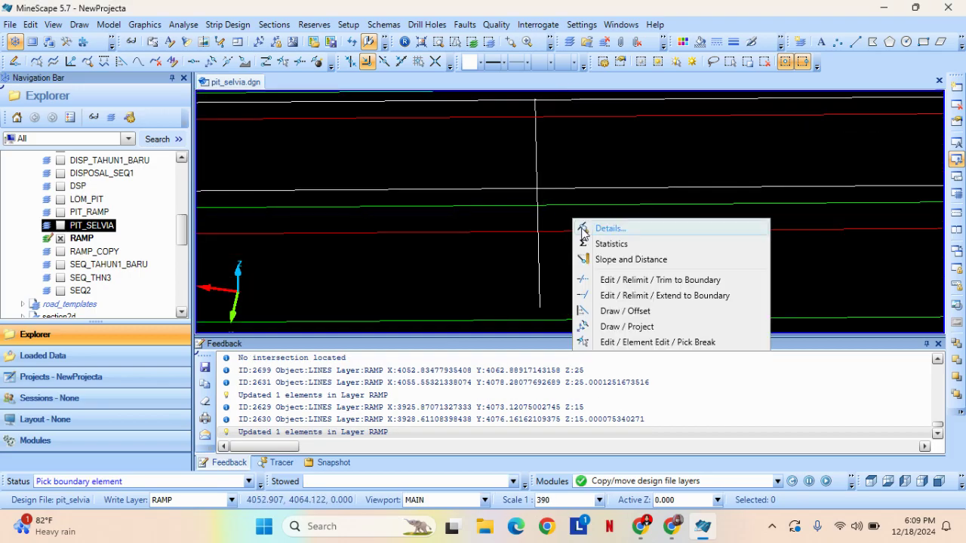
pyautogui.click(667, 281)
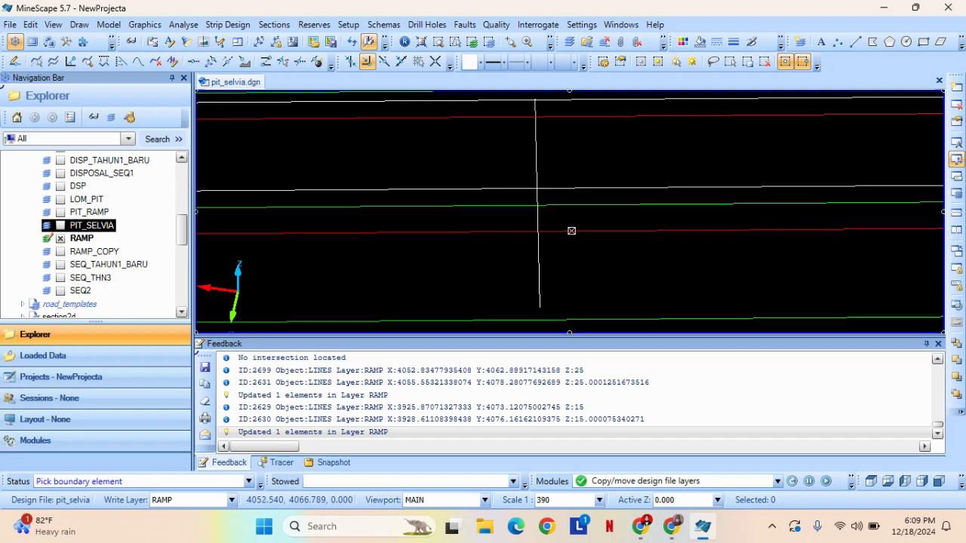
pyautogui.click(570, 230)
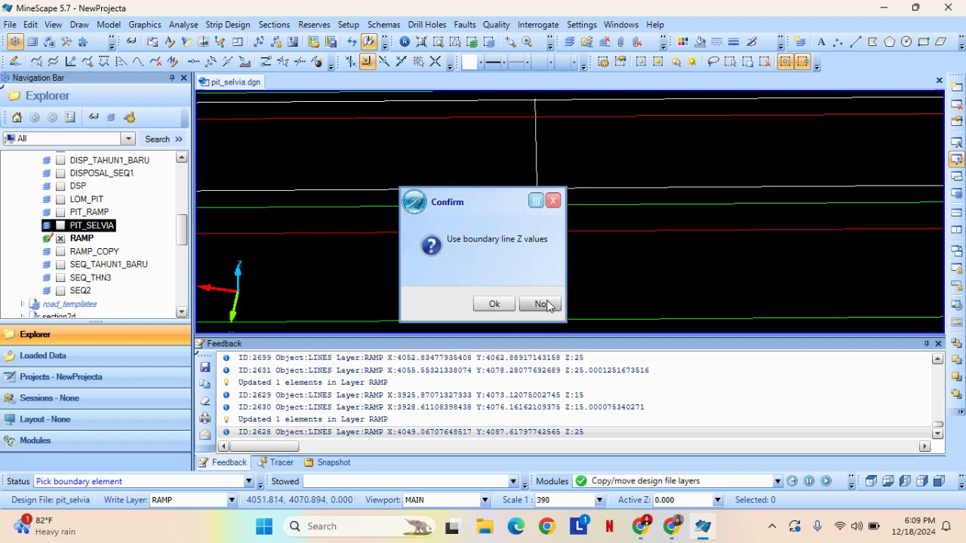
pyautogui.click(550, 303)
pyautogui.click(539, 263)
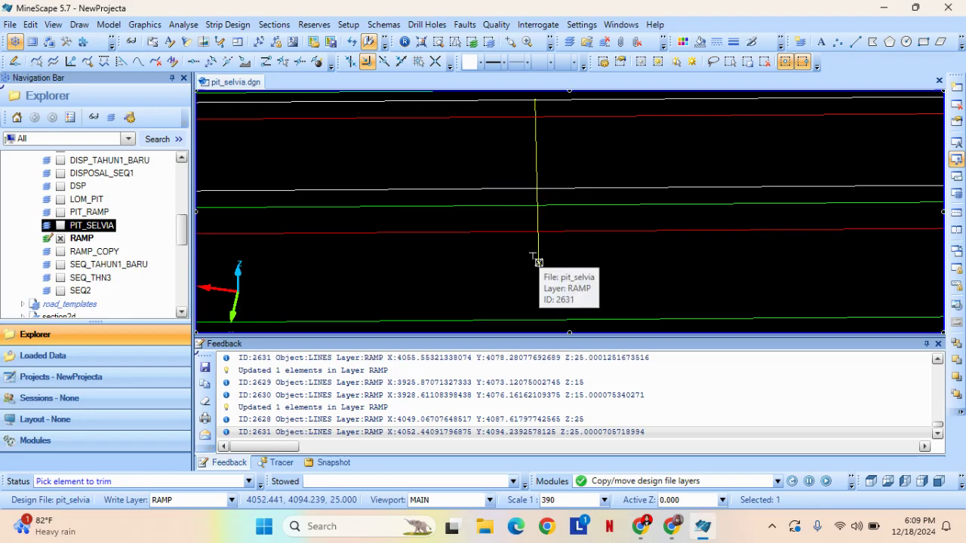
# Turn on vertex display and draw a line from the Z 25 cross line's lower end to the Z 15 cross line's lower end.
pyautogui.scroll(-3, 608, 215)
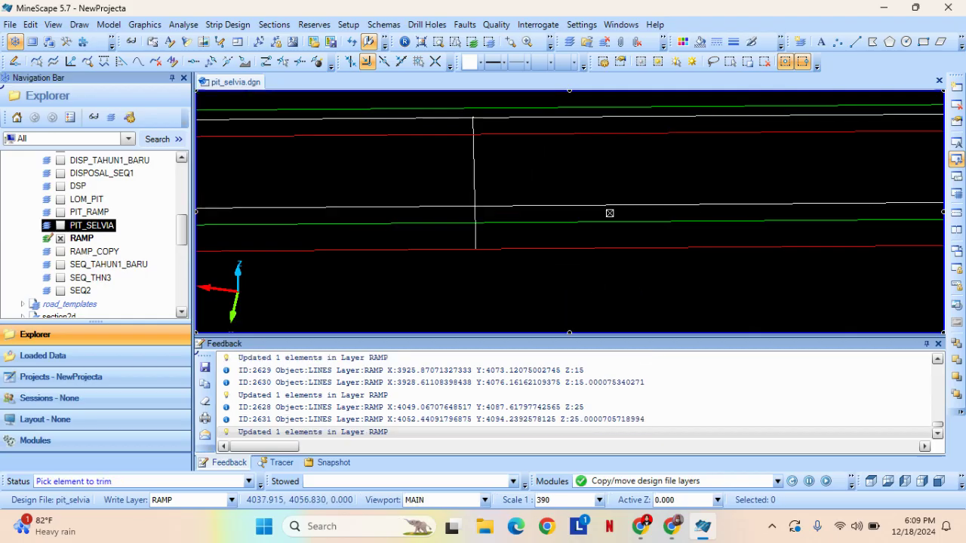
pyautogui.moveTo(735, 237); pyautogui.dragTo(565, 246, button='middle')
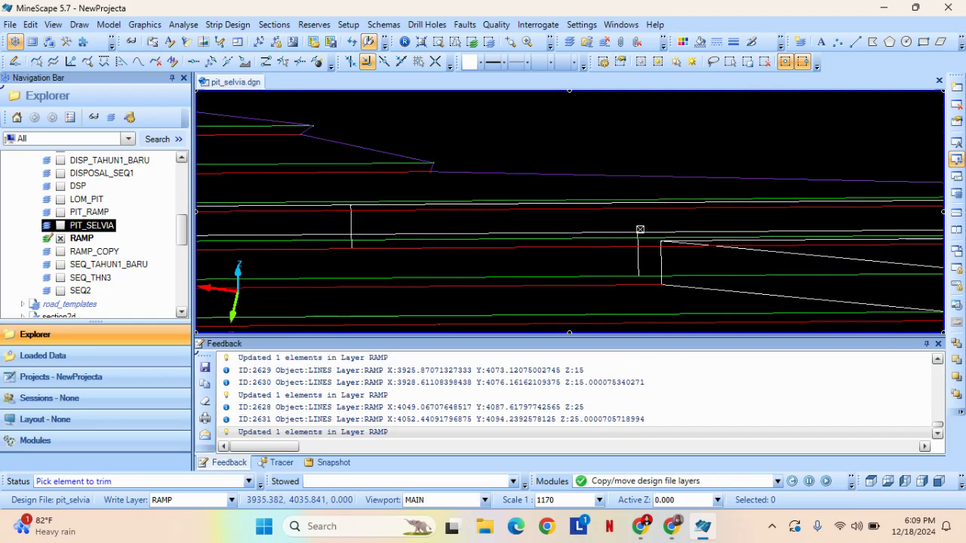
pyautogui.press('v')
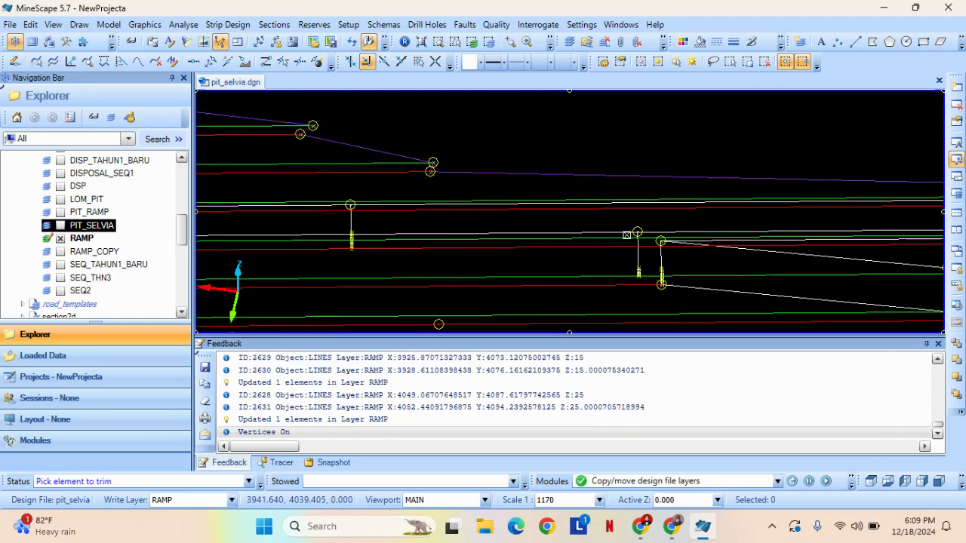
pyautogui.click(856, 43)
pyautogui.scroll(6, 302, 242)
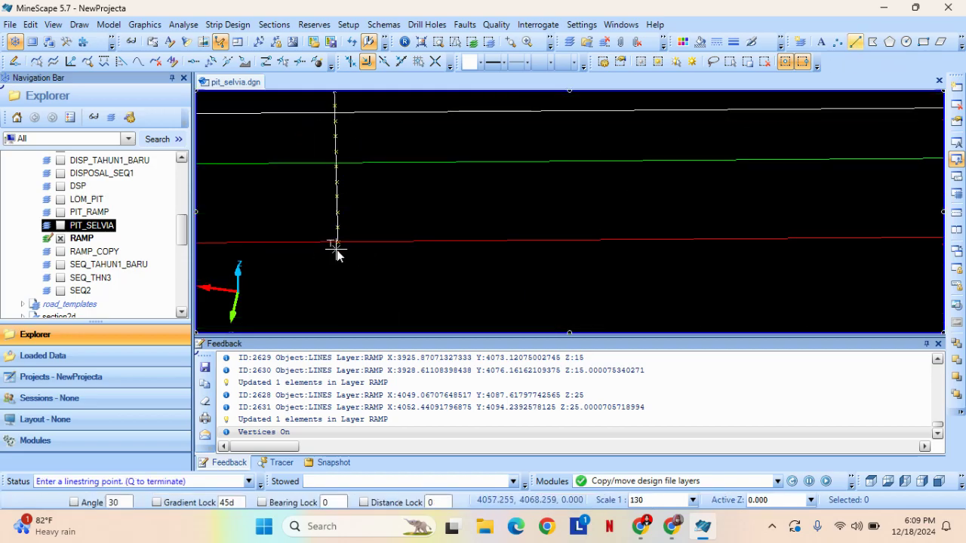
pyautogui.scroll(3, 337, 250)
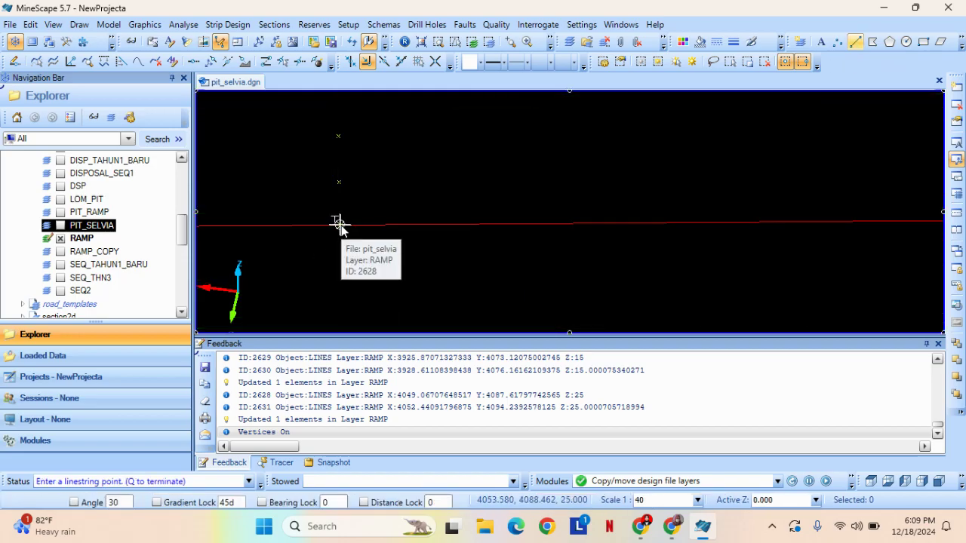
pyautogui.click(339, 224)
pyautogui.scroll(-3, 759, 241)
pyautogui.moveTo(826, 250); pyautogui.dragTo(380, 243, button='middle')
pyautogui.scroll(-6, 661, 235)
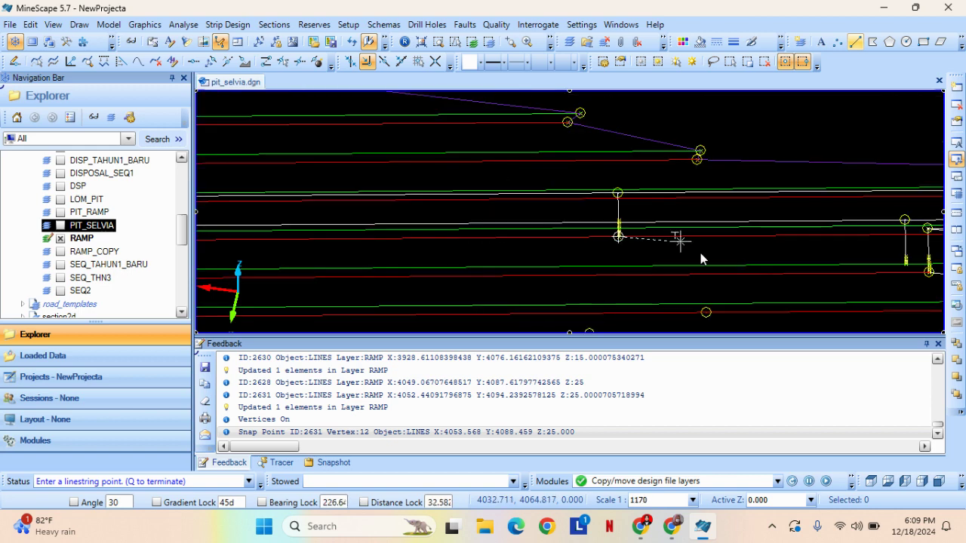
pyautogui.moveTo(828, 266); pyautogui.dragTo(563, 270, button='middle')
pyautogui.scroll(6, 661, 271)
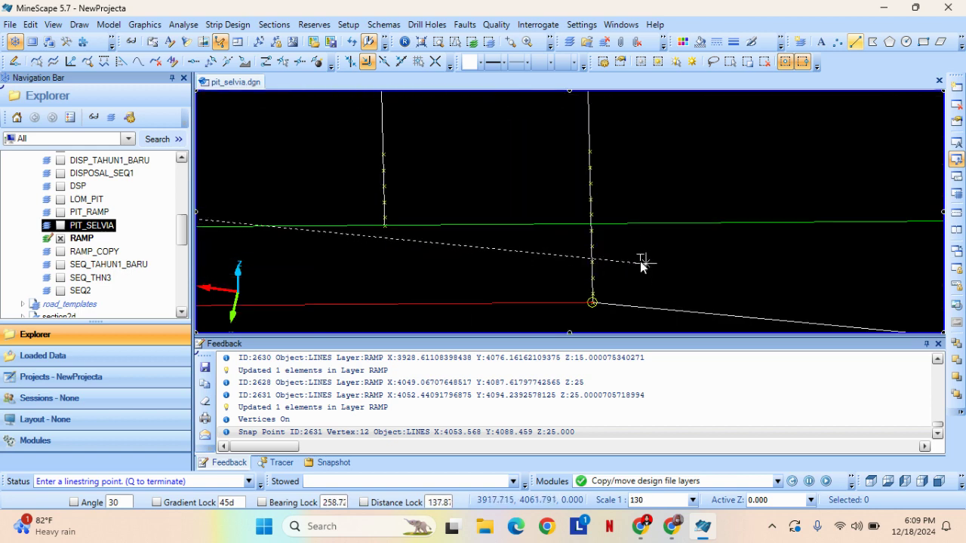
pyautogui.scroll(6, 387, 225)
pyautogui.click(393, 215)
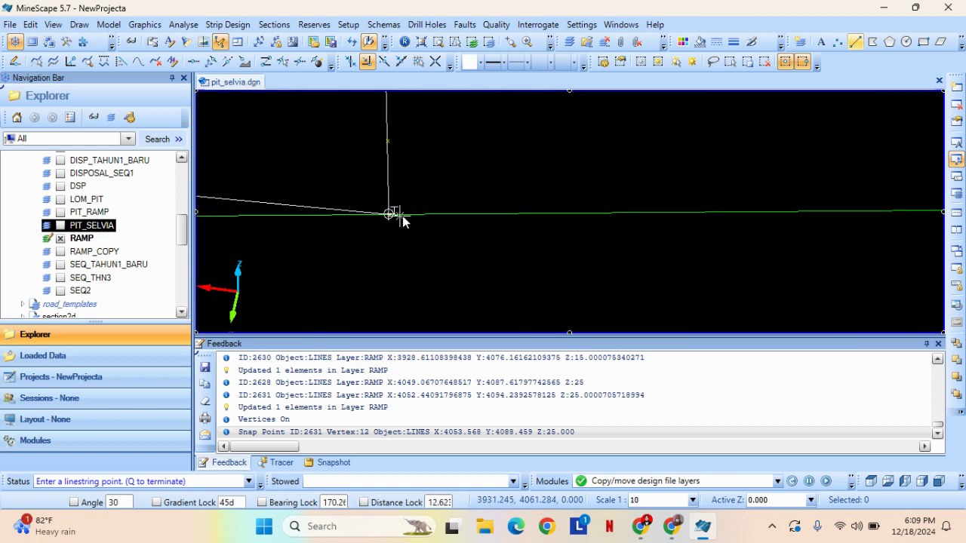
# Draw a line from the Z 15 cross line's upper end to the Z 25 cross line's upper end.
pyautogui.scroll(-3, 345, 189)
pyautogui.moveTo(327, 161); pyautogui.dragTo(658, 301, button='middle')
pyautogui.moveTo(701, 146); pyautogui.dragTo(686, 347, button='middle')
pyautogui.moveTo(683, 103); pyautogui.dragTo(662, 308, button='middle')
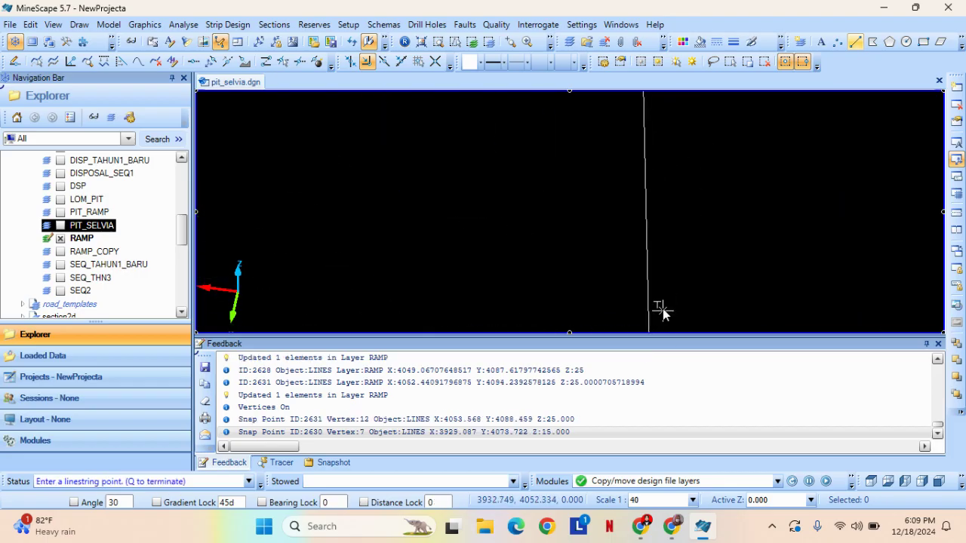
pyautogui.scroll(-3, 681, 181)
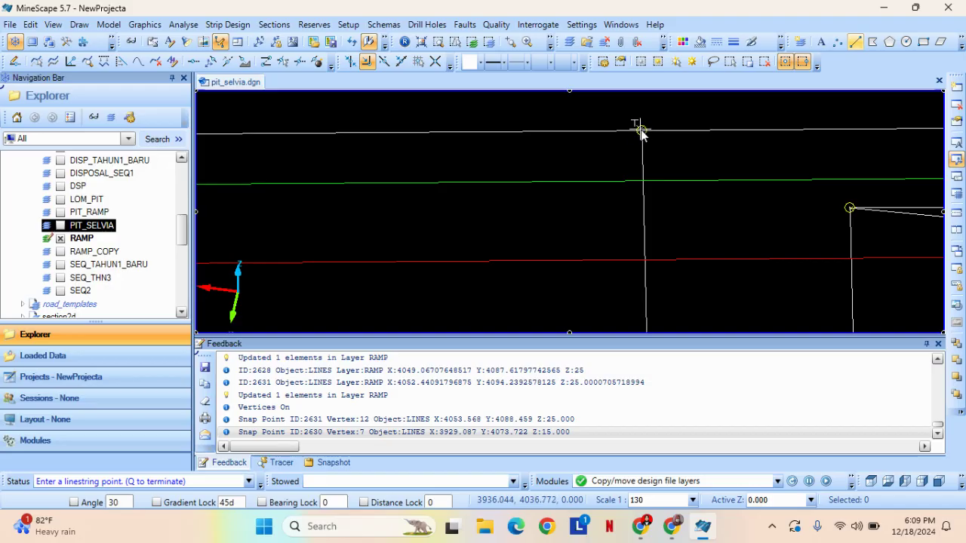
pyautogui.click(643, 133)
pyautogui.scroll(-7, 438, 164)
pyautogui.scroll(7, 418, 167)
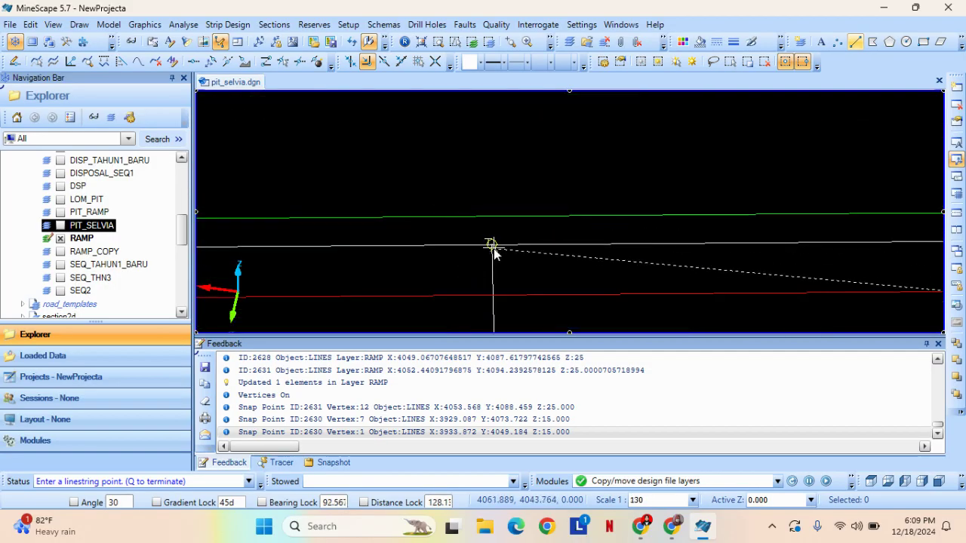
pyautogui.click(492, 244)
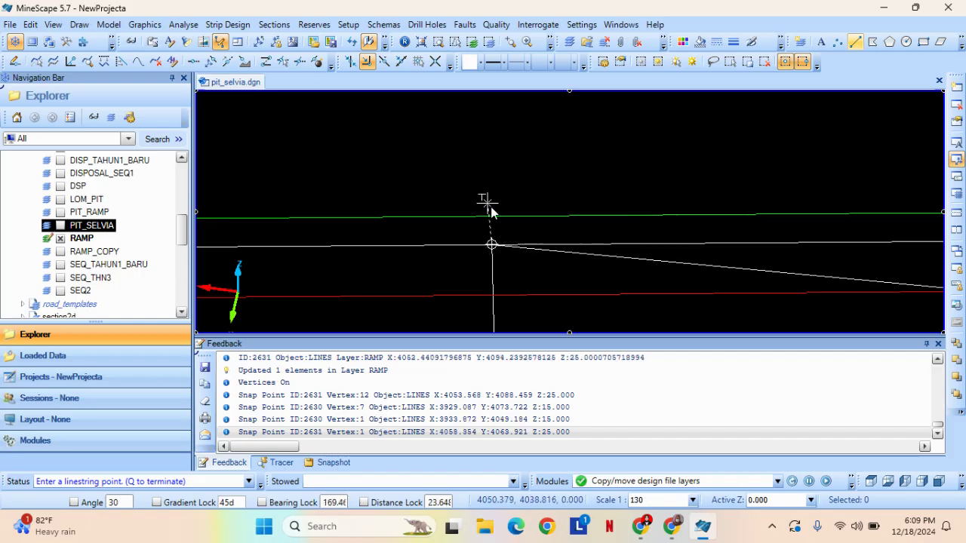
pyautogui.press('q')
# Turn off vertex display and break the green Z 15 bench line at the Z 15 cross line's lower end.
pyautogui.scroll(-5, 615, 236)
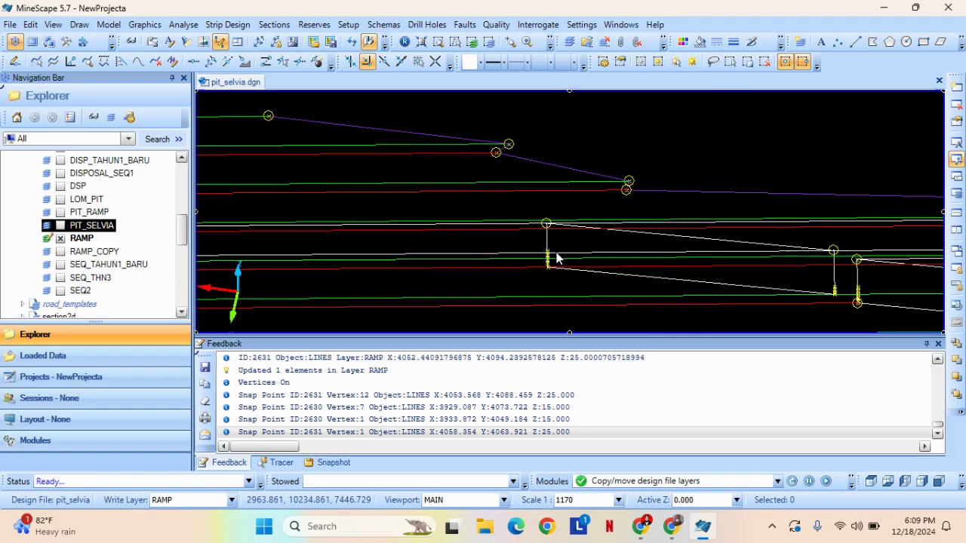
pyautogui.scroll(2, 558, 257)
pyautogui.scroll(2, 491, 244)
pyautogui.moveTo(668, 286); pyautogui.dragTo(513, 258, button='middle')
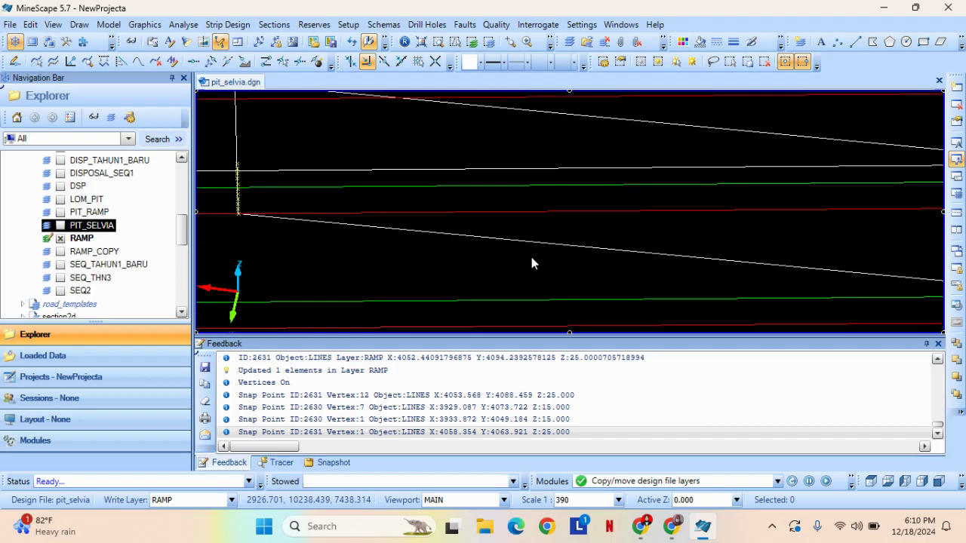
pyautogui.scroll(-2, 891, 266)
pyautogui.moveTo(892, 266); pyautogui.dragTo(600, 254, button='middle')
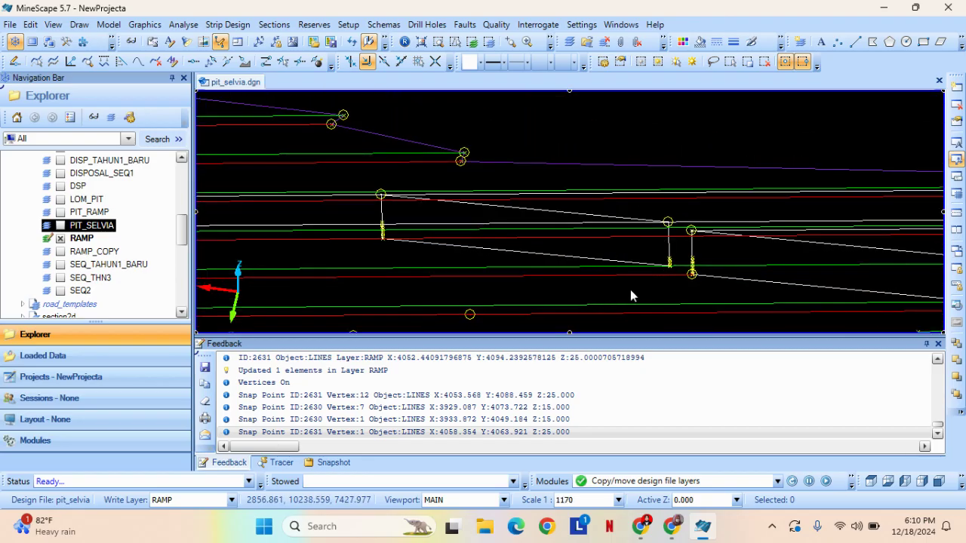
pyautogui.scroll(2, 651, 254)
pyautogui.press('v')
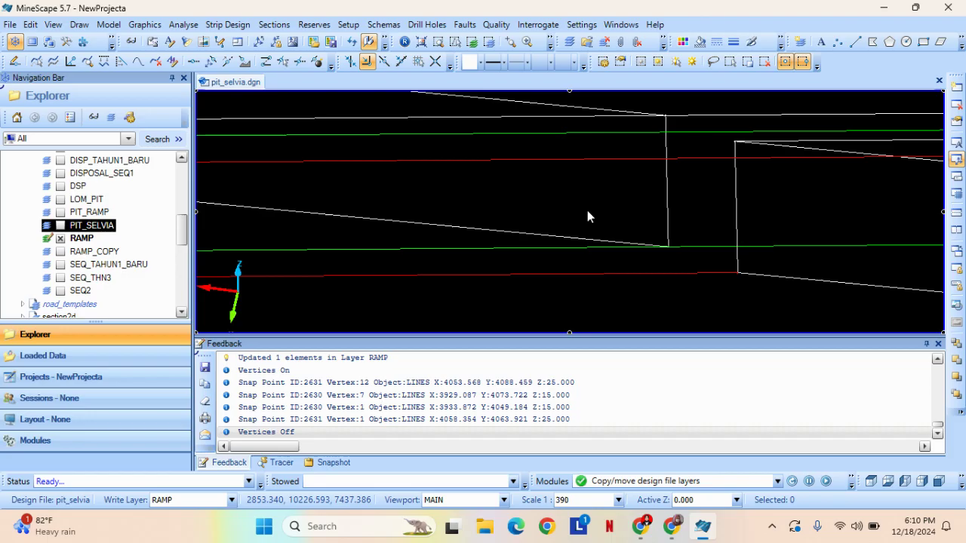
pyautogui.click(280, 65)
pyautogui.moveTo(612, 238); pyautogui.dragTo(496, 211, button='middle')
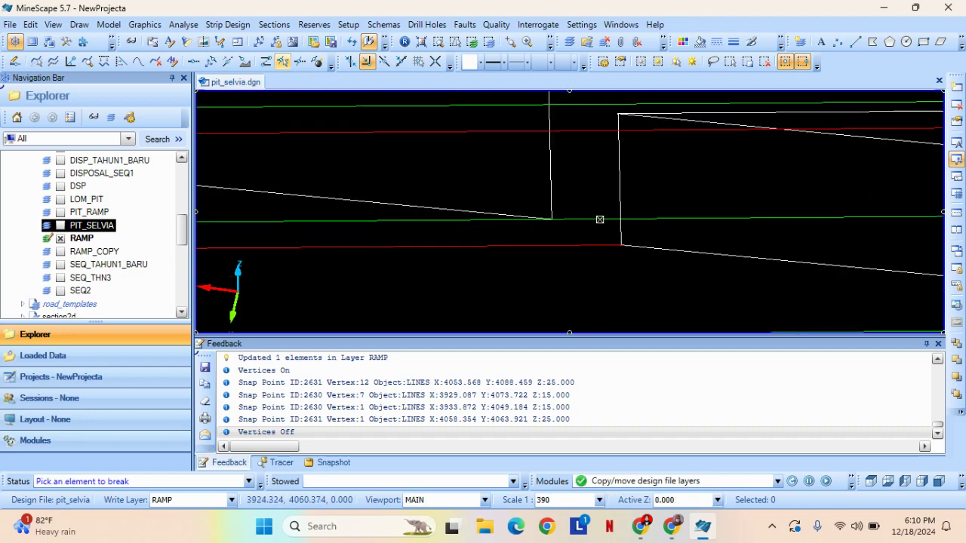
pyautogui.click(597, 219)
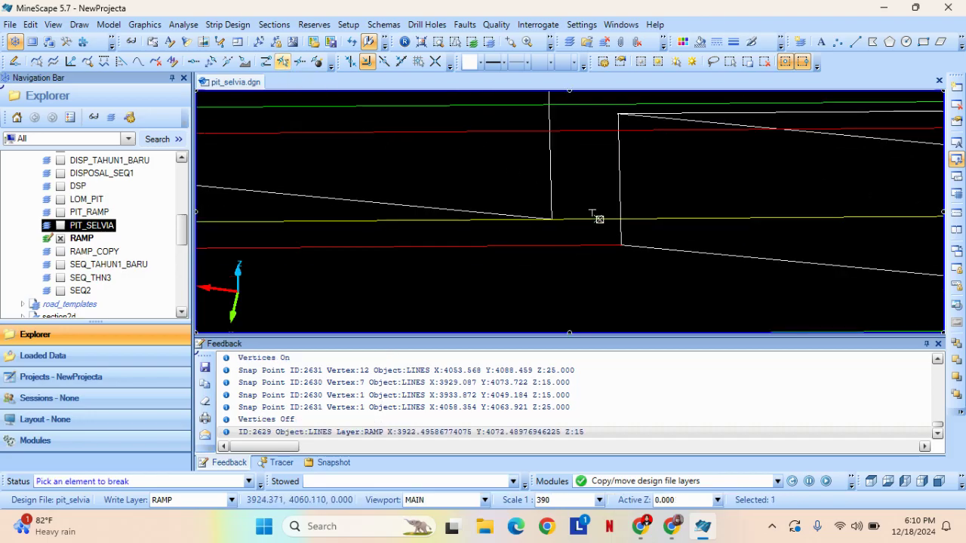
pyautogui.click(551, 222)
# Break the white Z 15 offset line at the Z 15 cross line's upper end.
pyautogui.moveTo(599, 138); pyautogui.dragTo(582, 245, button='middle')
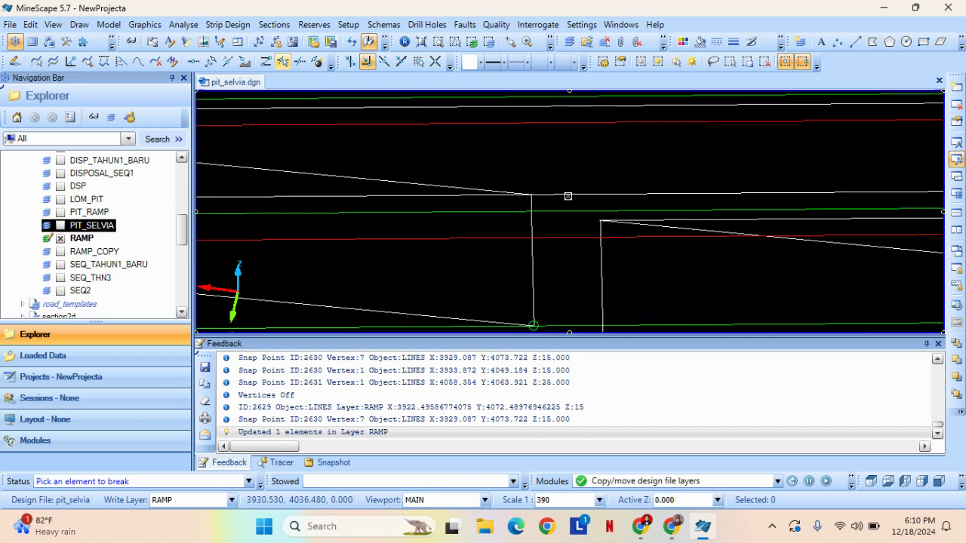
pyautogui.click(573, 194)
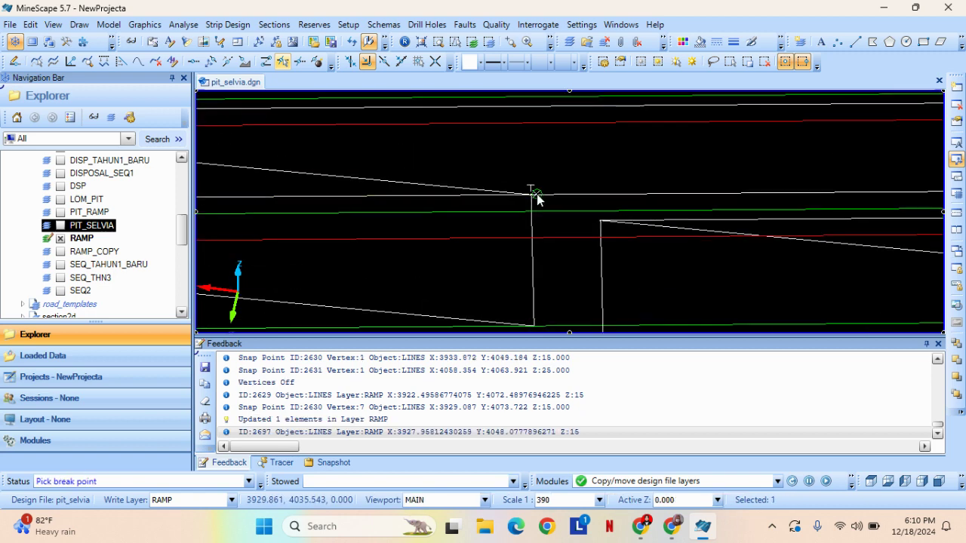
pyautogui.click(500, 221)
pyautogui.scroll(-3, 450, 217)
pyautogui.moveTo(364, 225); pyautogui.dragTo(671, 248, button='middle')
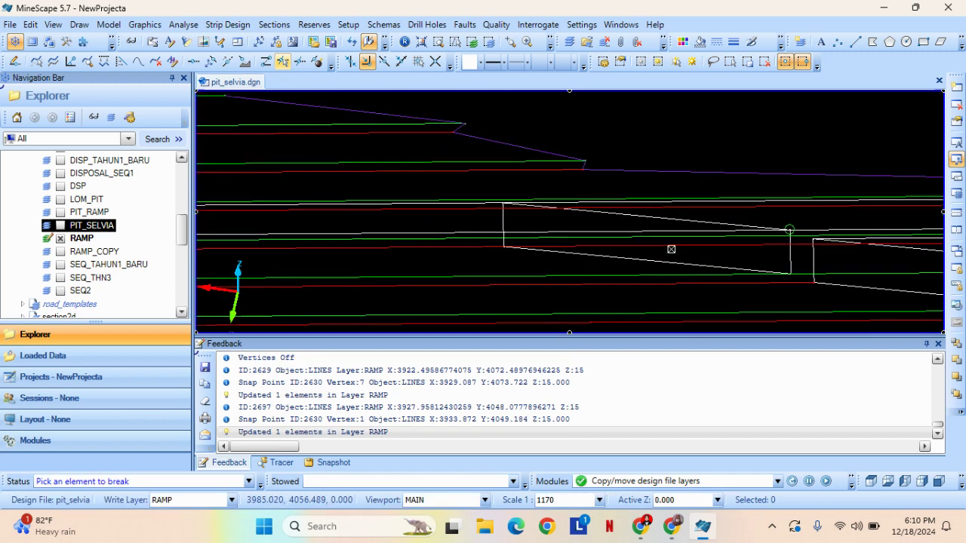
# Break the red Z 25 bench line at the Z 25 cross line's lower end.
pyautogui.scroll(3, 513, 239)
pyautogui.click(448, 261)
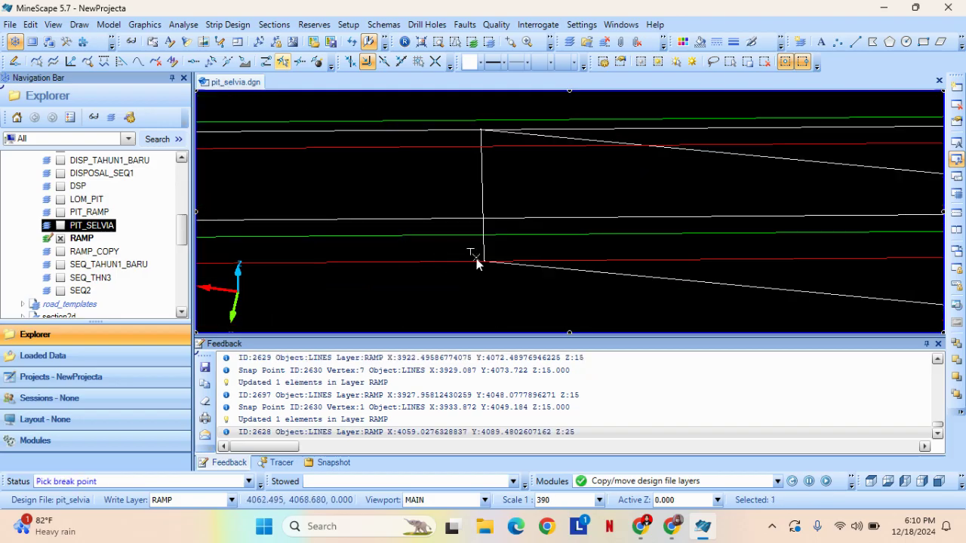
pyautogui.click(484, 261)
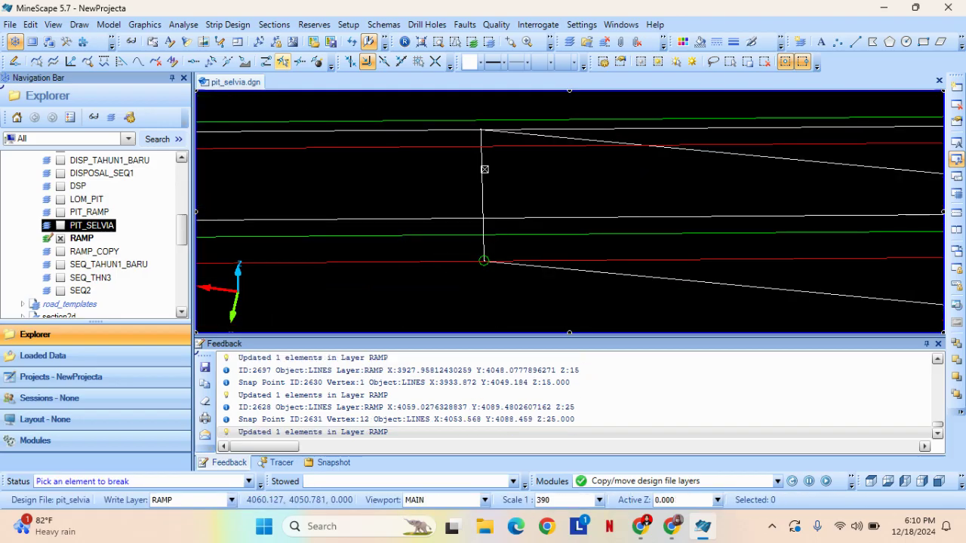
# Break the white Z 25 offset line at the Z 25 cross line's upper end and leave the break command.
pyautogui.moveTo(459, 140); pyautogui.dragTo(493, 228, button='middle')
pyautogui.click(503, 225)
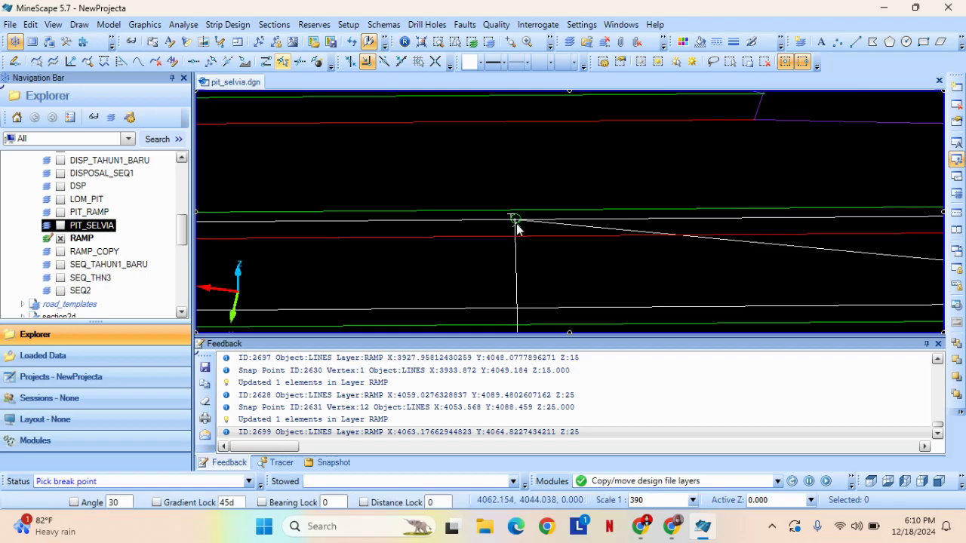
pyautogui.click(513, 219)
pyautogui.moveTo(714, 280); pyautogui.dragTo(513, 216, button='middle')
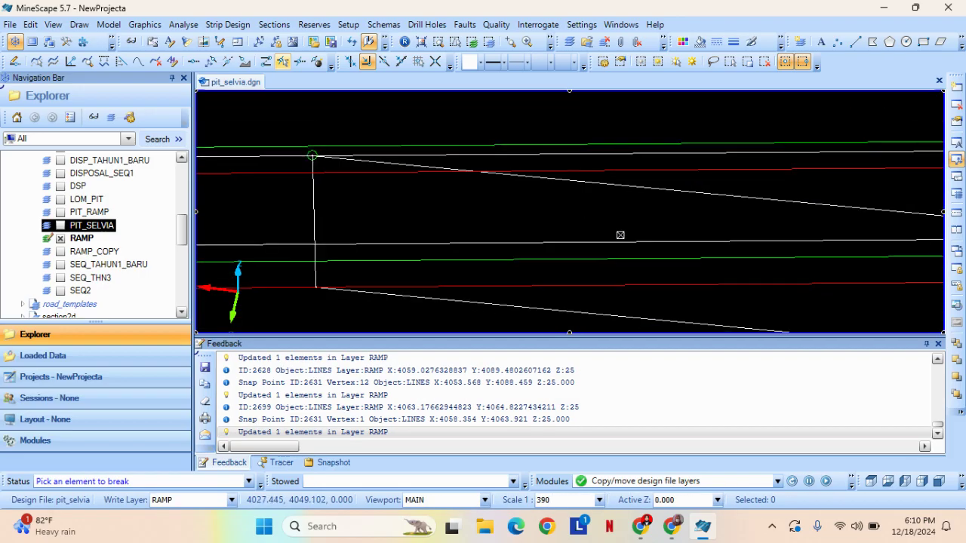
pyautogui.rightClick(679, 269)
# Delete the green Z 15 and red Z 25 bench pieces right of their cross lines, and the white offset pieces left of them.
pyautogui.moveTo(685, 274); pyautogui.dragTo(469, 166, button='middle')
pyautogui.moveTo(821, 257); pyautogui.dragTo(616, 254, button='middle')
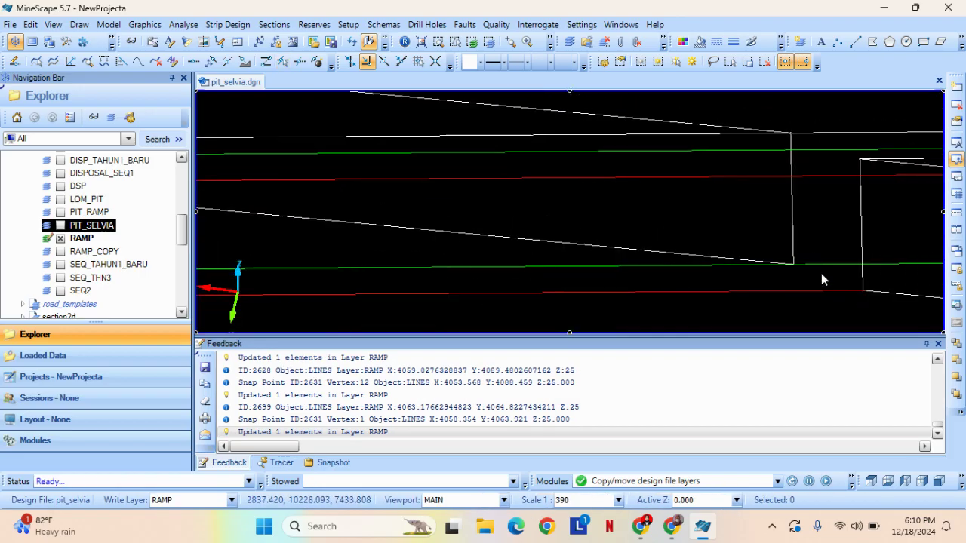
pyautogui.moveTo(822, 275); pyautogui.dragTo(712, 236, button='middle')
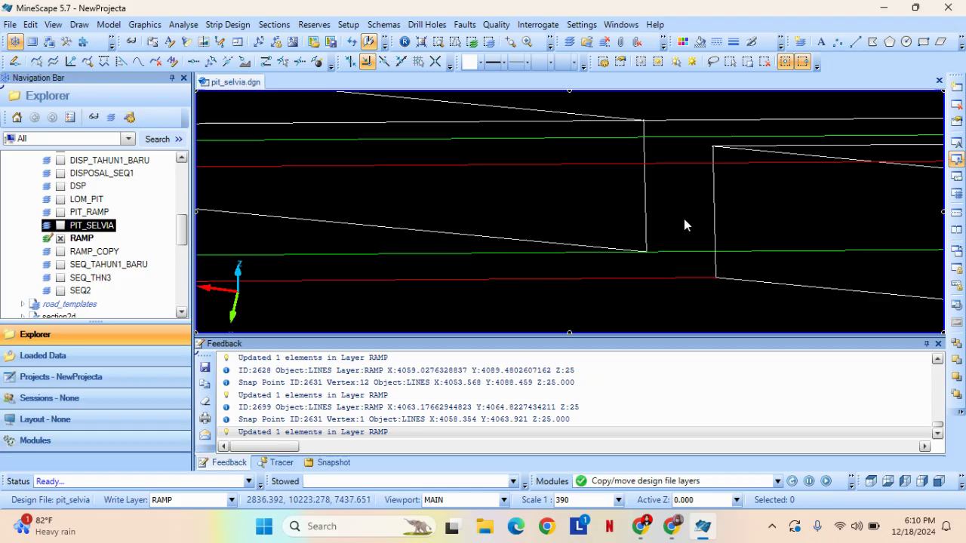
pyautogui.moveTo(679, 218); pyautogui.dragTo(689, 269)
pyautogui.moveTo(523, 178); pyautogui.dragTo(855, 267, button='middle')
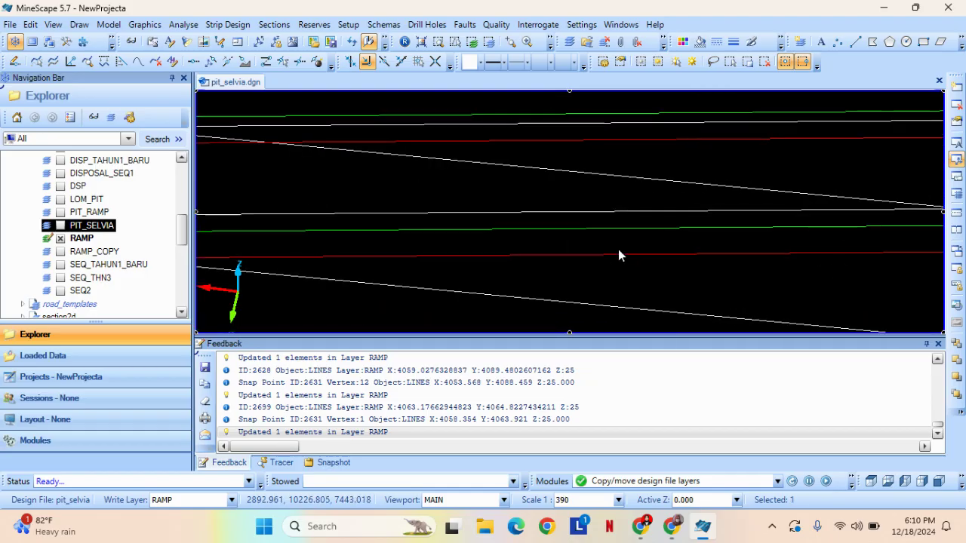
pyautogui.moveTo(631, 277); pyautogui.dragTo(631, 277)
pyautogui.moveTo(485, 267); pyautogui.dragTo(755, 274, button='middle')
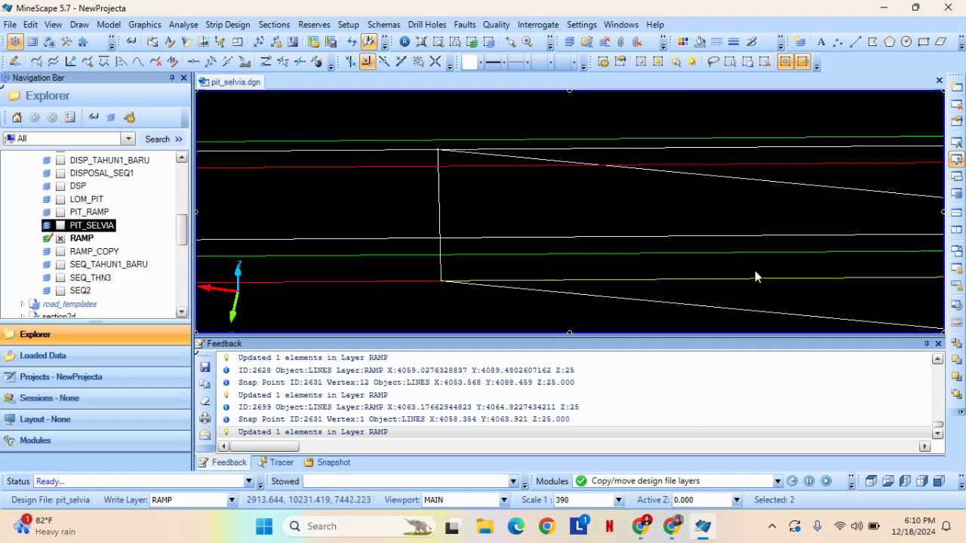
pyautogui.click(549, 238)
pyautogui.moveTo(514, 203); pyautogui.dragTo(564, 257, button='middle')
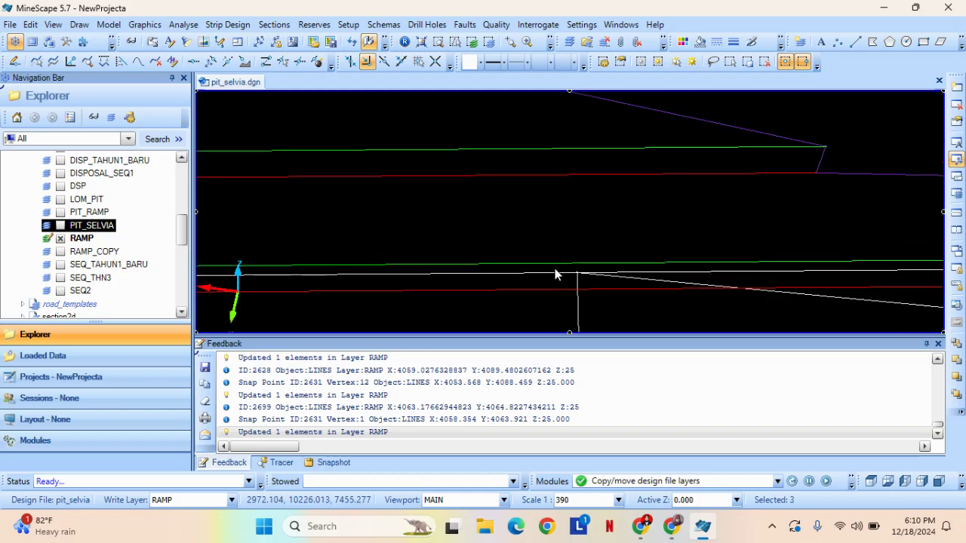
pyautogui.press('Delete')
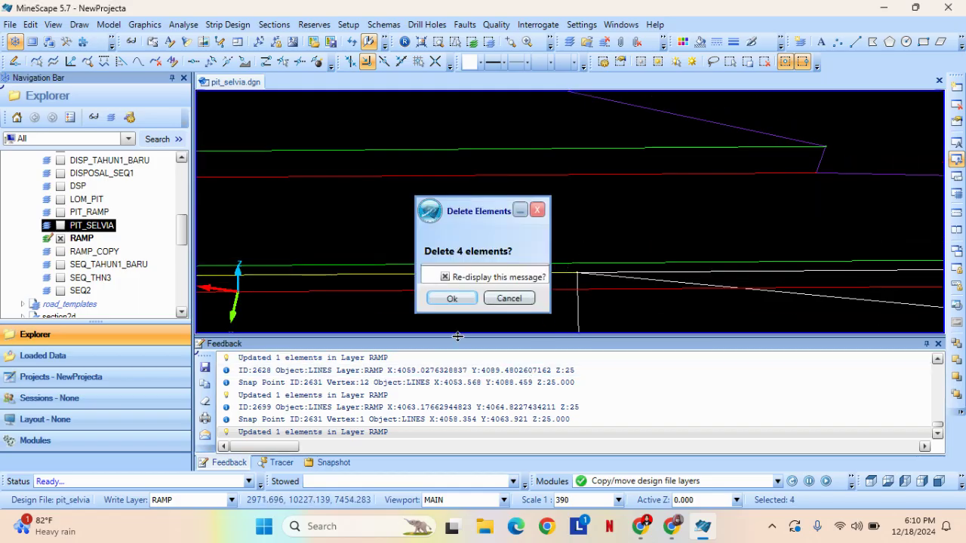
pyautogui.click(453, 300)
pyautogui.scroll(-4, 632, 278)
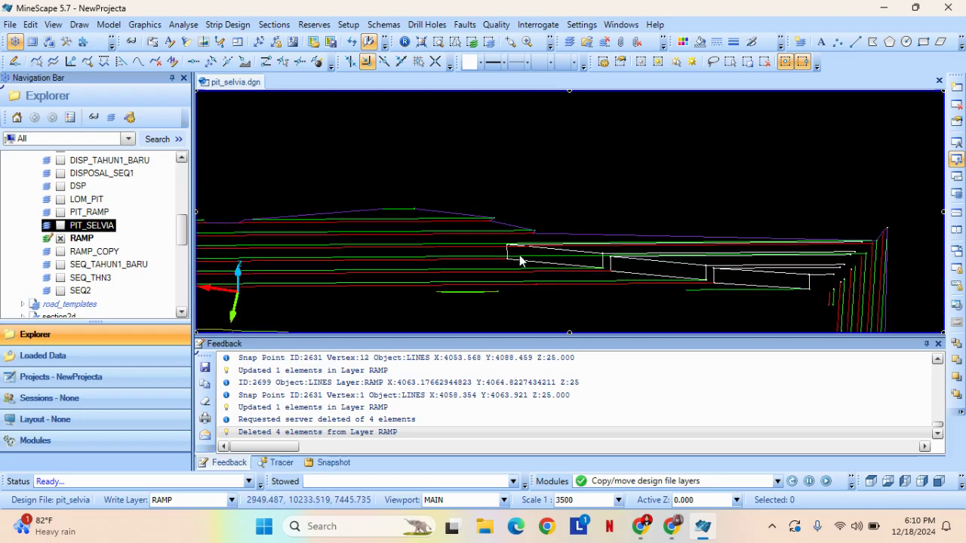
# Offset the Z 25 cross line by 10 with Offset Normal, to the side away from the ramp's sloping lines.
pyautogui.scroll(2, 592, 272)
pyautogui.moveTo(321, 250); pyautogui.dragTo(623, 262, button='middle')
pyautogui.scroll(2, 576, 281)
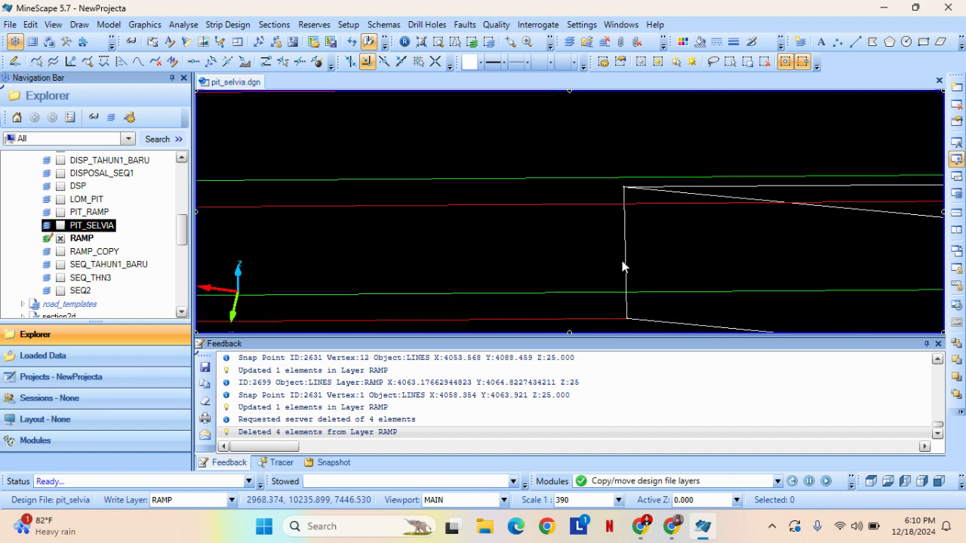
pyautogui.click(540, 293)
pyautogui.moveTo(481, 285); pyautogui.dragTo(491, 263, button='middle')
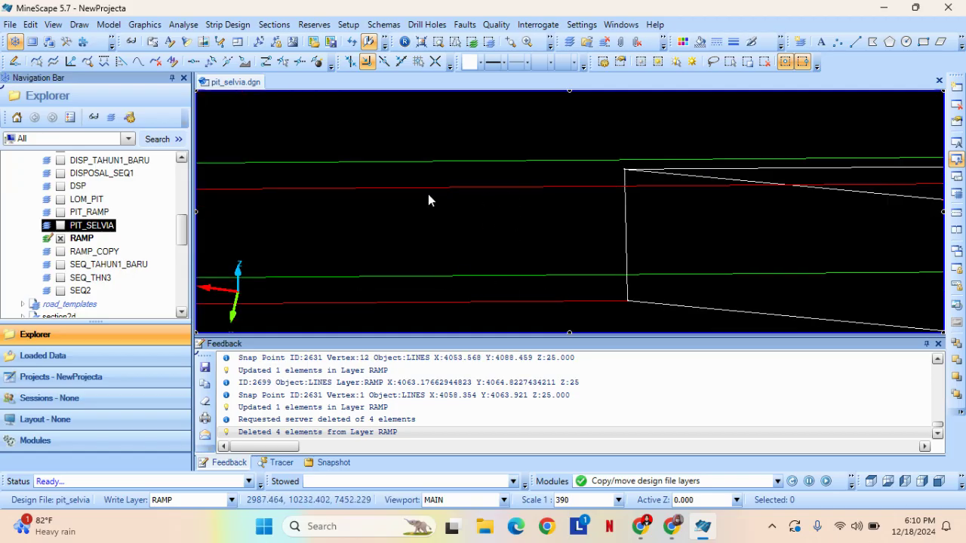
pyautogui.rightClick(444, 212)
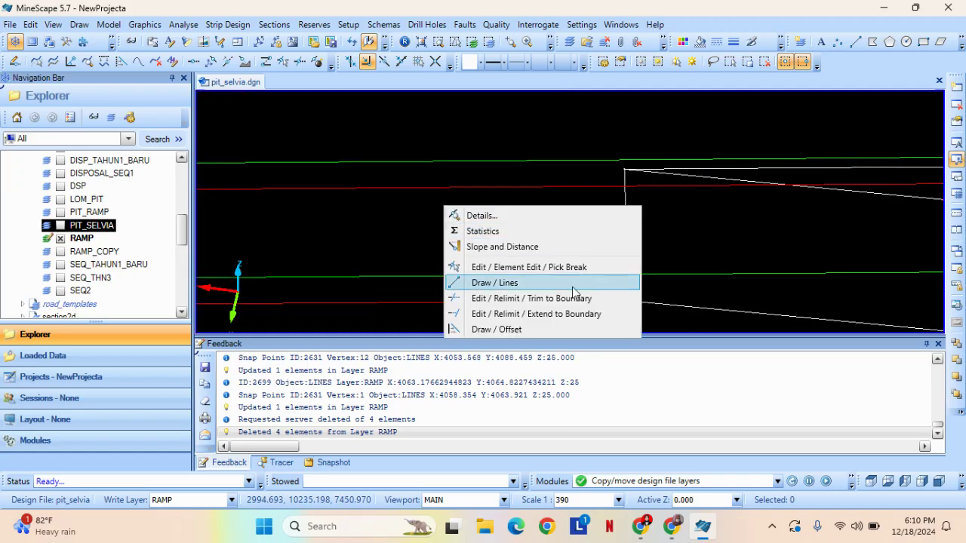
pyautogui.click(521, 329)
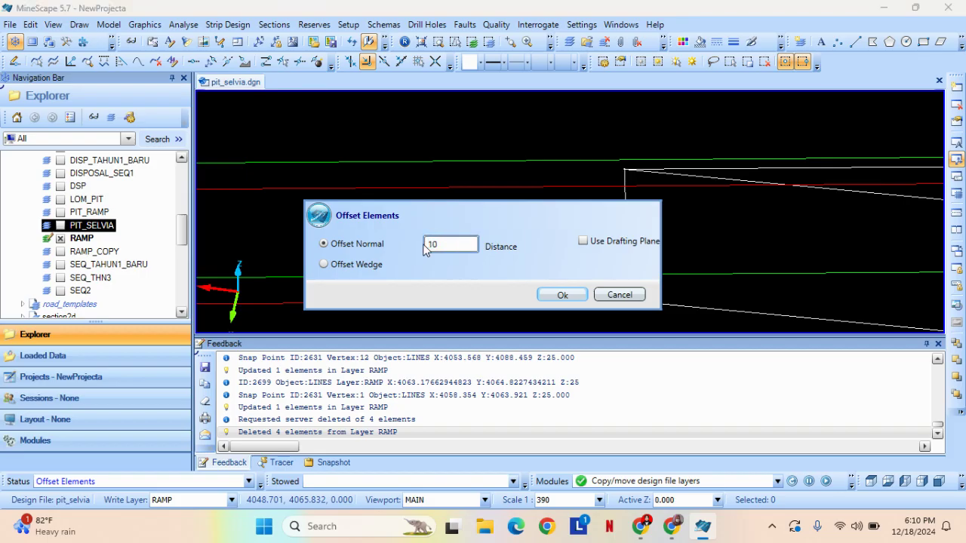
pyautogui.click(562, 294)
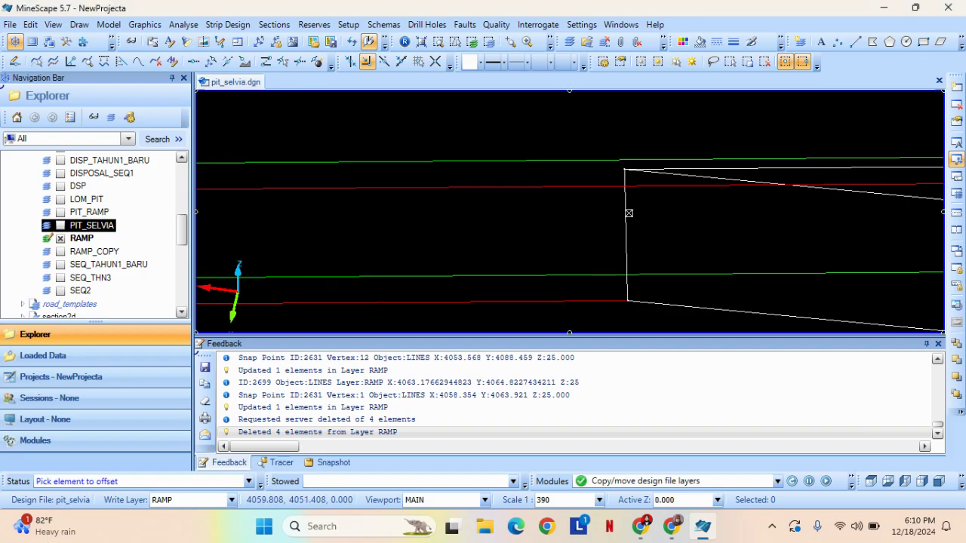
pyautogui.click(625, 206)
pyautogui.click(365, 226)
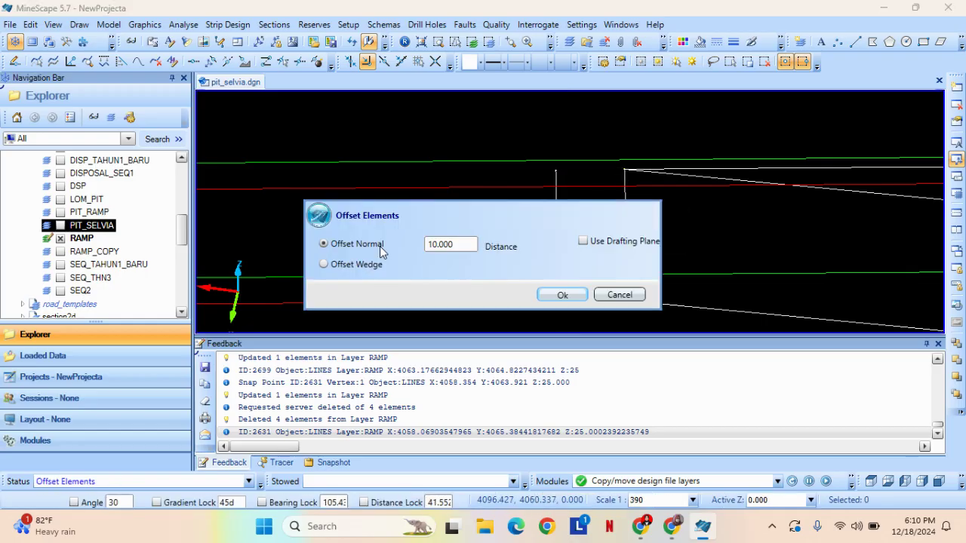
pyautogui.click(619, 295)
# Project the newly offset Z 25 cross line to a height of 10 at projection angle 4.5739, away from the existing ramp.
pyautogui.moveTo(526, 239); pyautogui.dragTo(632, 221, button='middle')
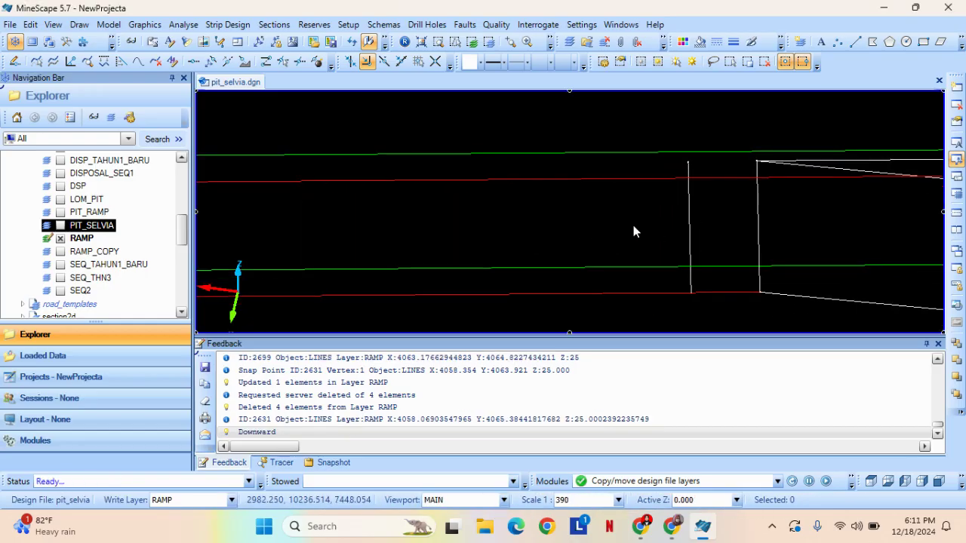
pyautogui.click(80, 25)
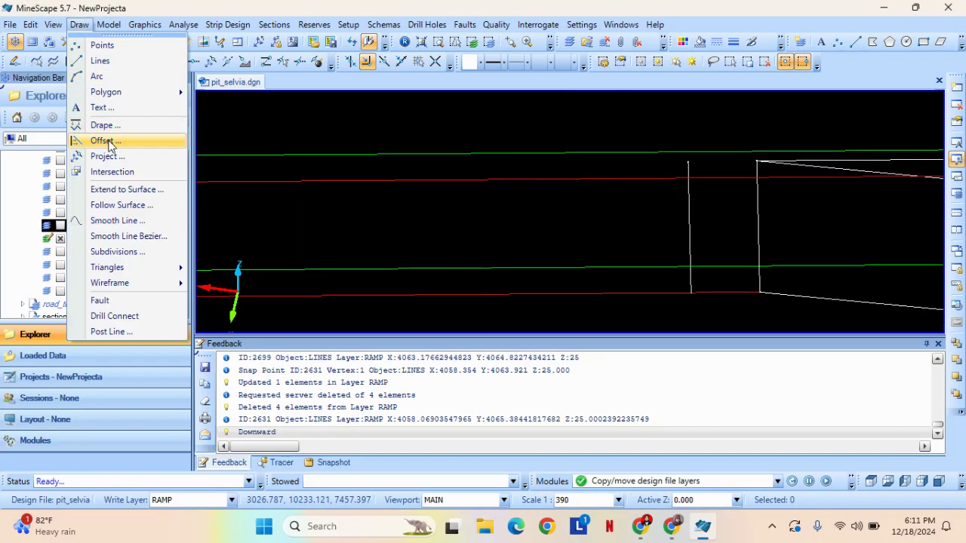
pyautogui.click(129, 155)
pyautogui.click(531, 360)
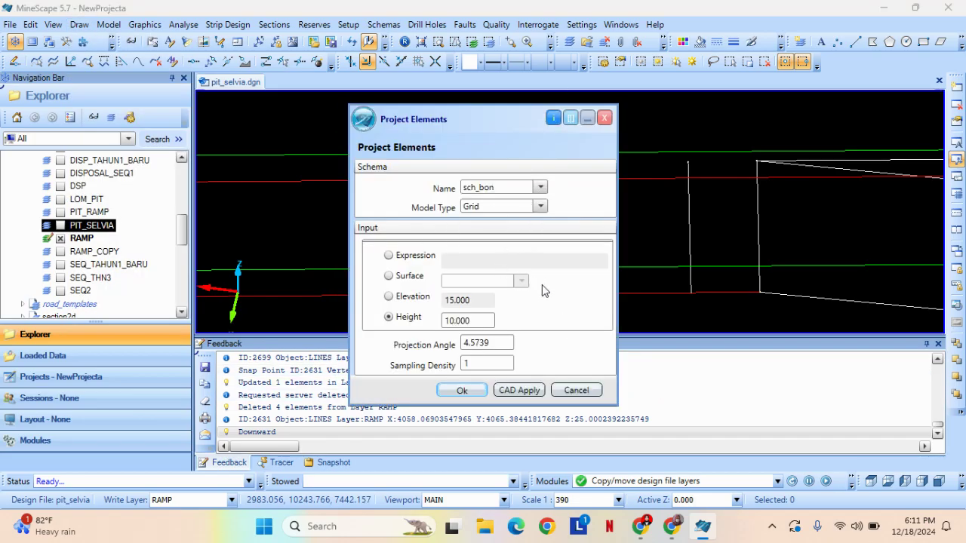
pyautogui.click(478, 321)
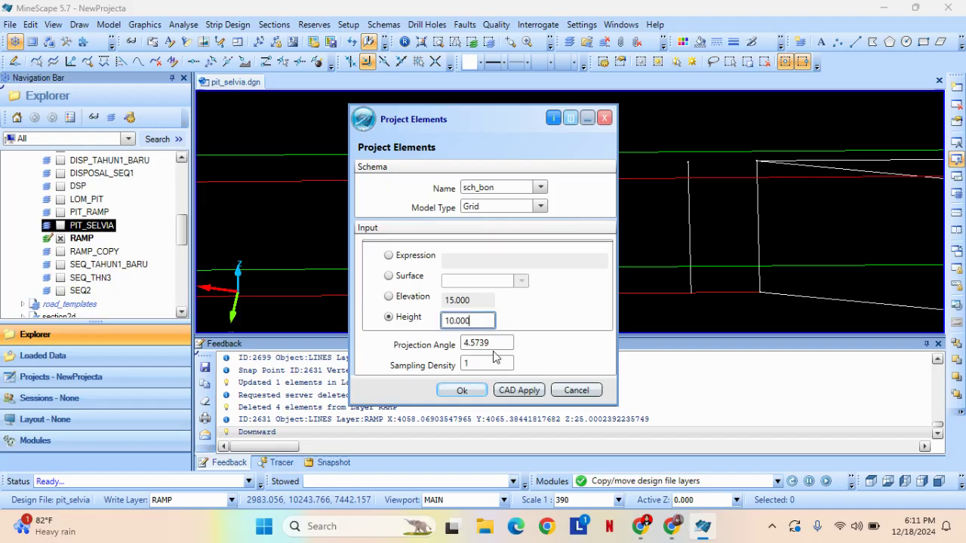
pyautogui.click(466, 390)
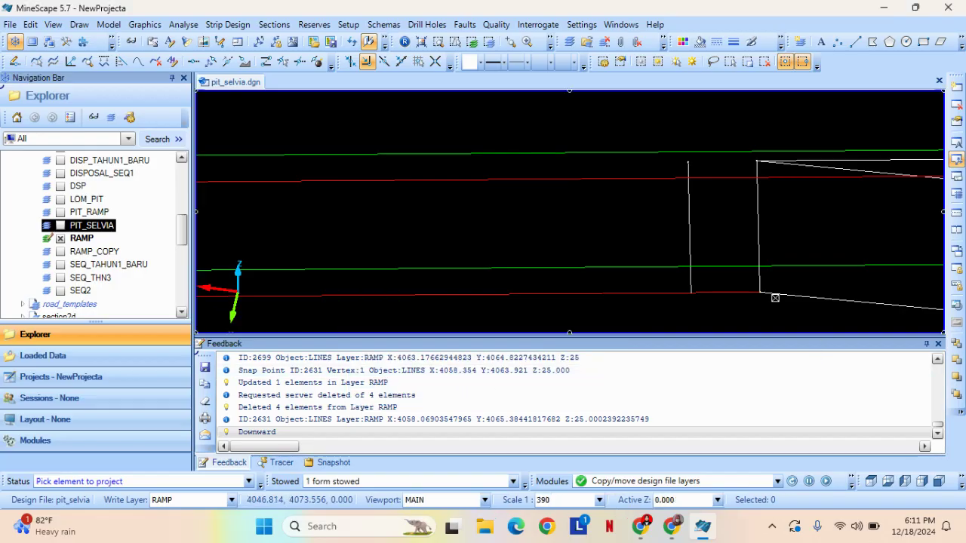
pyautogui.click(690, 205)
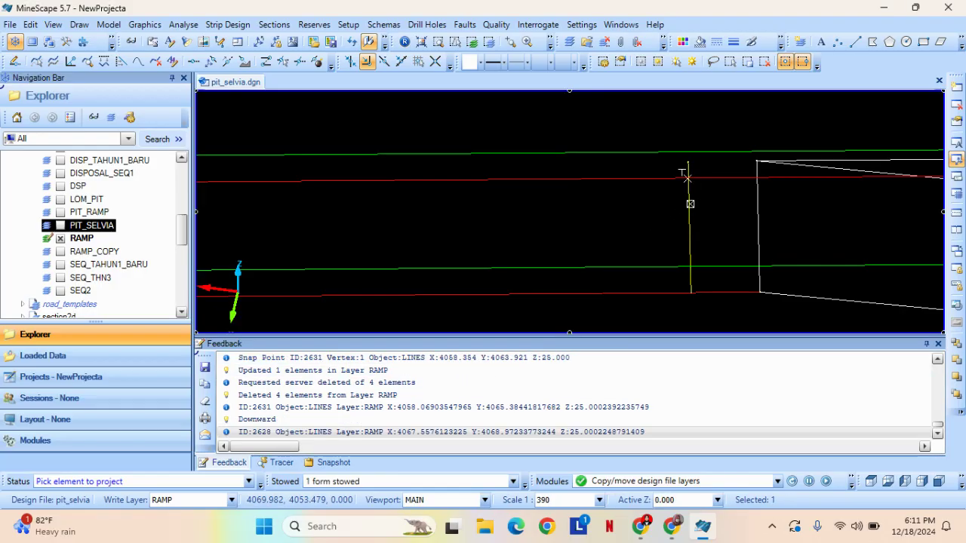
pyautogui.click(689, 204)
pyautogui.click(356, 217)
pyautogui.scroll(-1, 479, 229)
pyautogui.moveTo(480, 231); pyautogui.dragTo(618, 243, button='middle')
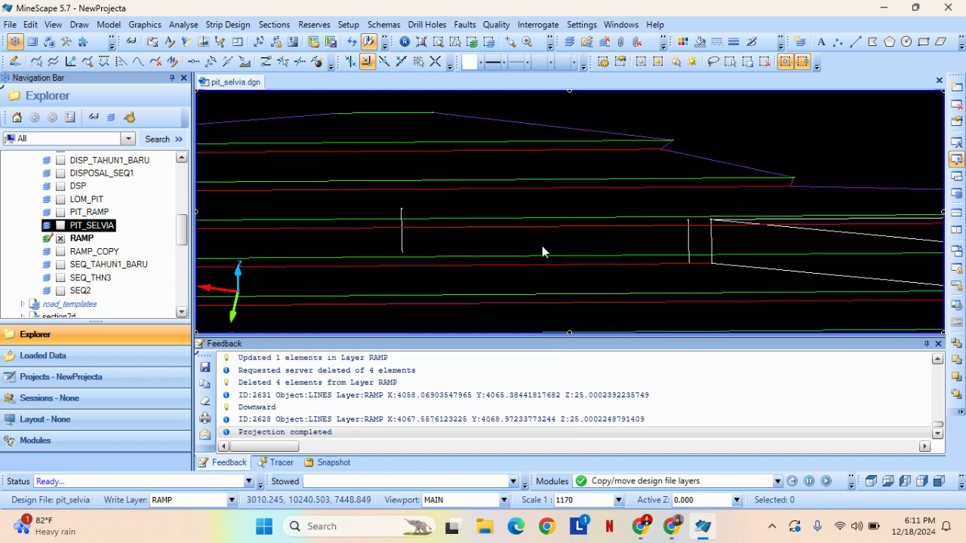
# Offset the green Z 25 bench line by 25 with Offset Normal, toward the upper benches.
pyautogui.click(76, 25)
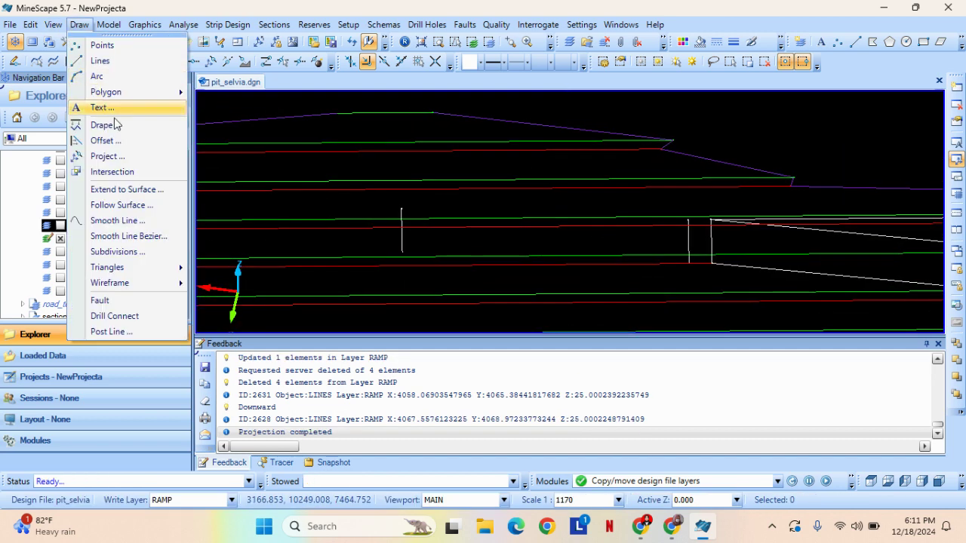
pyautogui.click(127, 141)
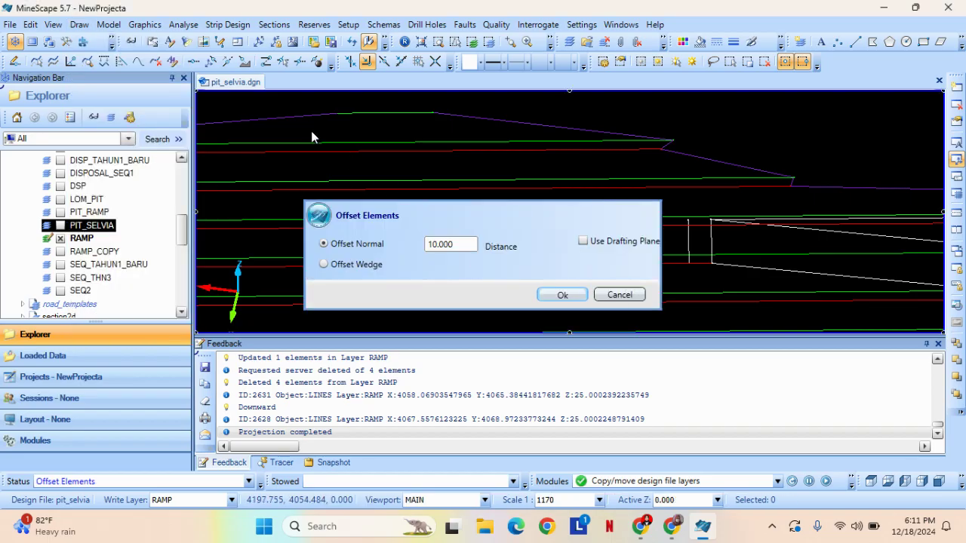
pyautogui.click(468, 245)
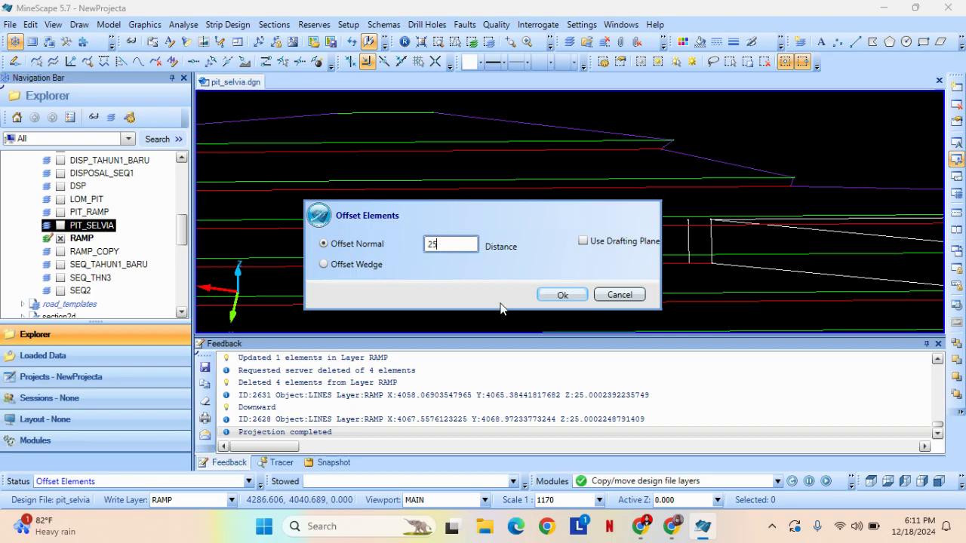
pyautogui.write('25')
pyautogui.click(548, 299)
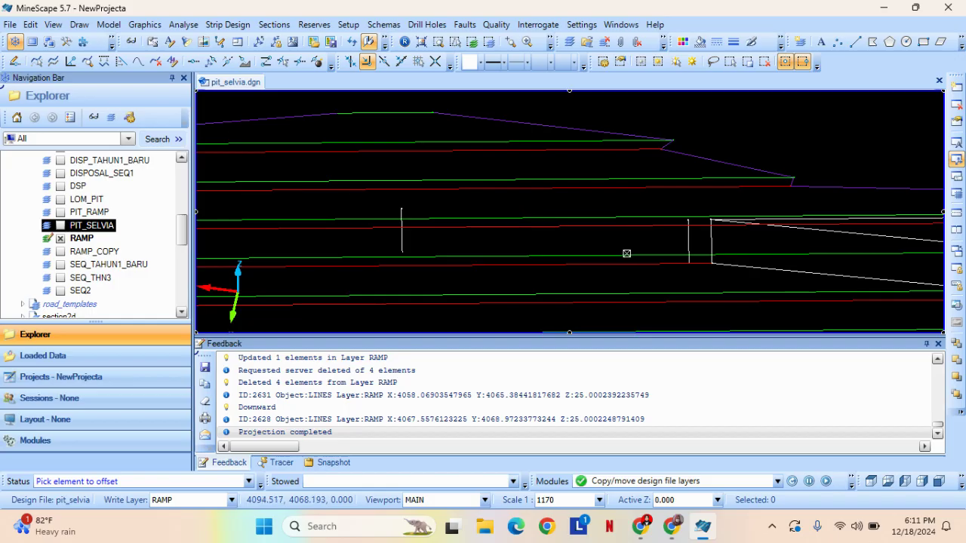
pyautogui.click(627, 254)
pyautogui.click(610, 162)
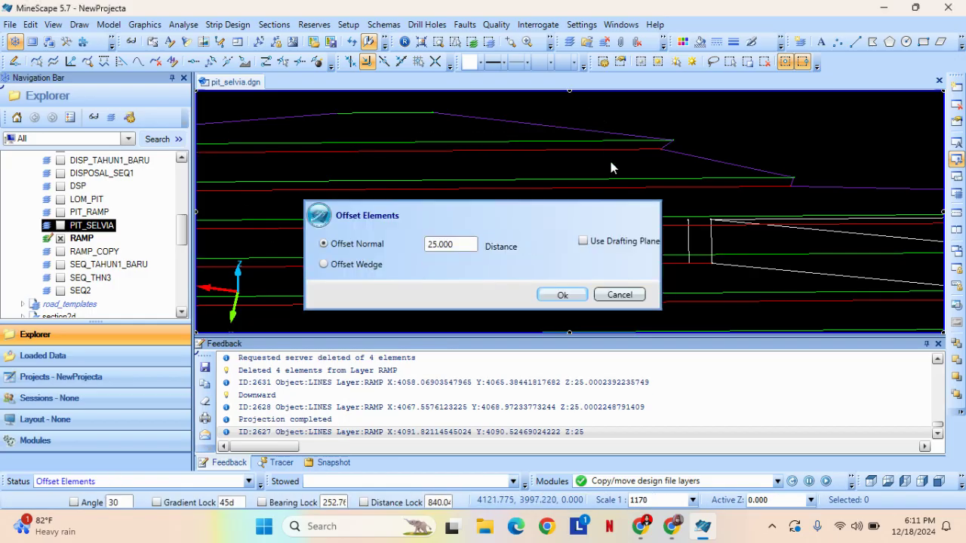
pyautogui.click(619, 294)
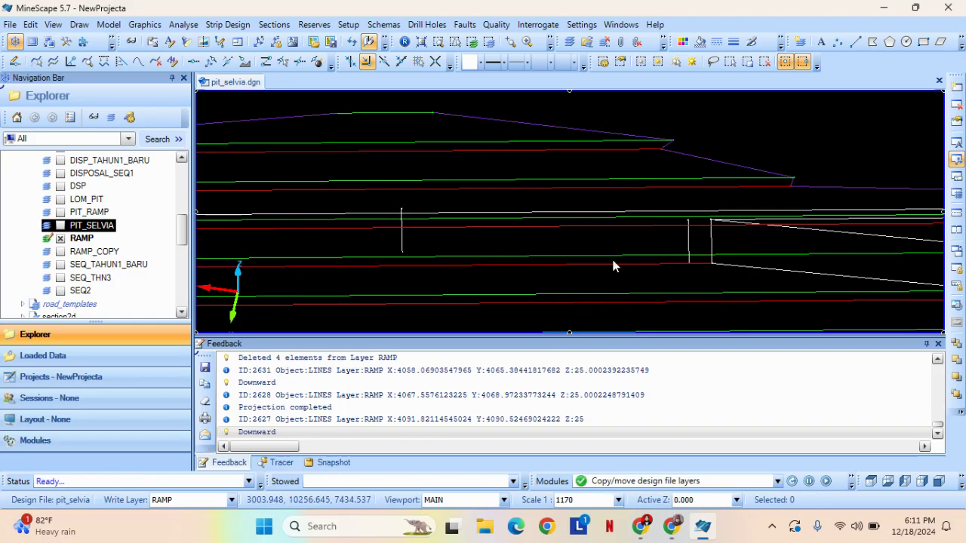
# Offset the red Z 35 bench line by 25 with Offset Normal, toward the upper benches.
pyautogui.rightClick(492, 243)
pyautogui.click(583, 303)
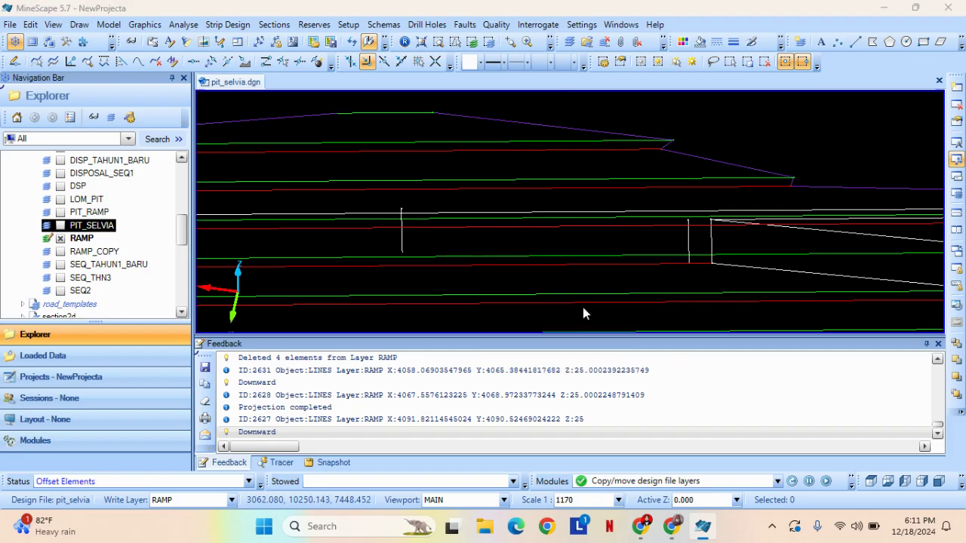
pyautogui.click(568, 294)
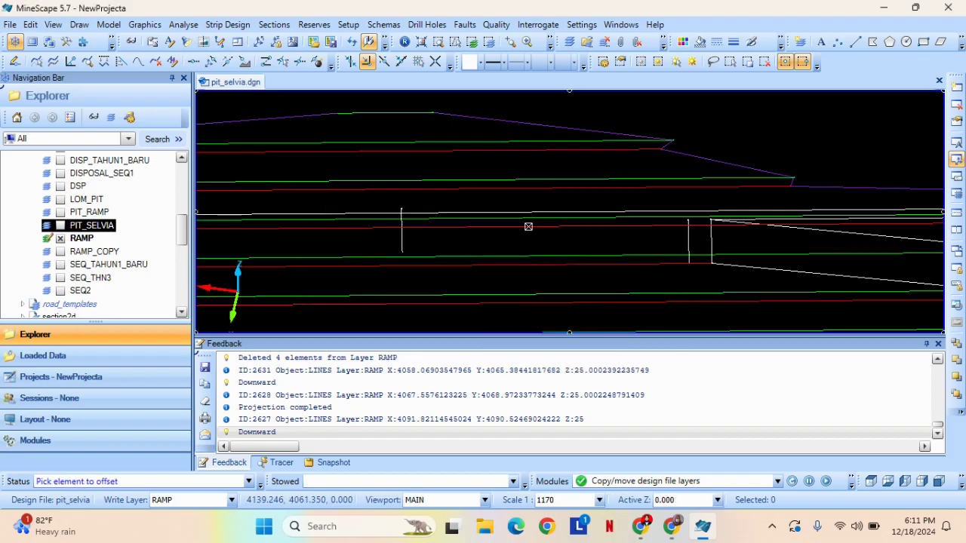
pyautogui.click(510, 224)
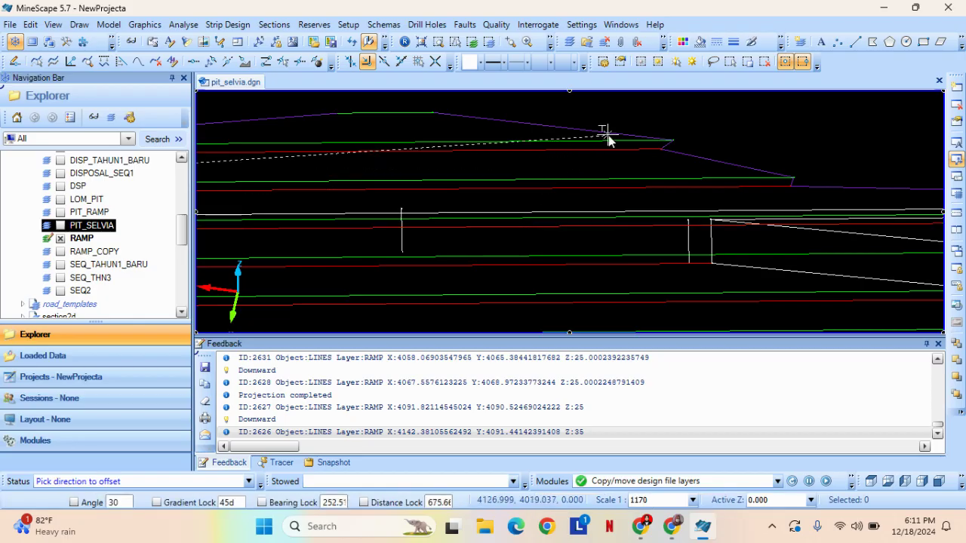
pyautogui.click(682, 159)
pyautogui.click(629, 296)
# Extend the new Z 25 cross line's upper end to the white Z 25 offset line and leave the command.
pyautogui.scroll(3, 683, 221)
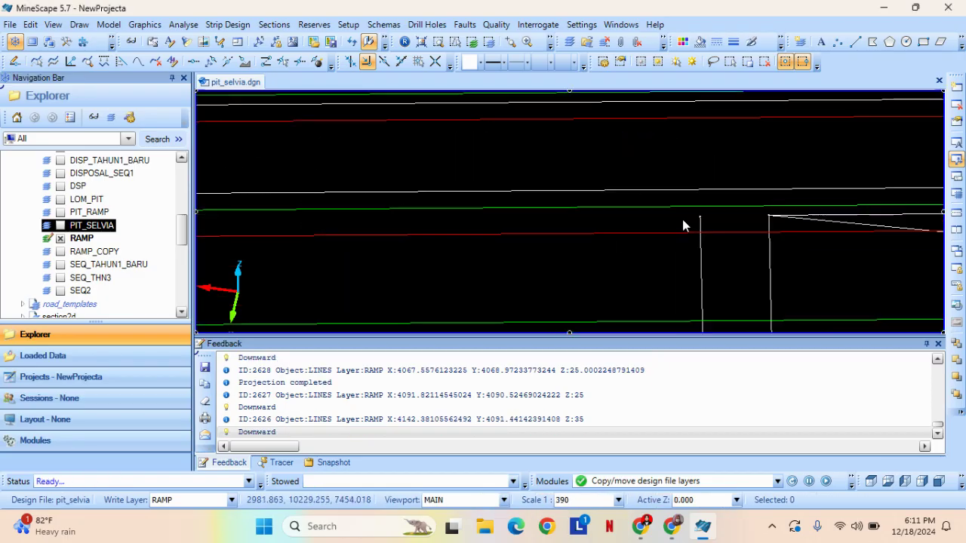
pyautogui.moveTo(684, 222)
pyautogui.mouseDown(button='middle')
pyautogui.moveTo(520, 197)
pyautogui.moveTo(416, 219)
pyautogui.mouseUp(button='middle')
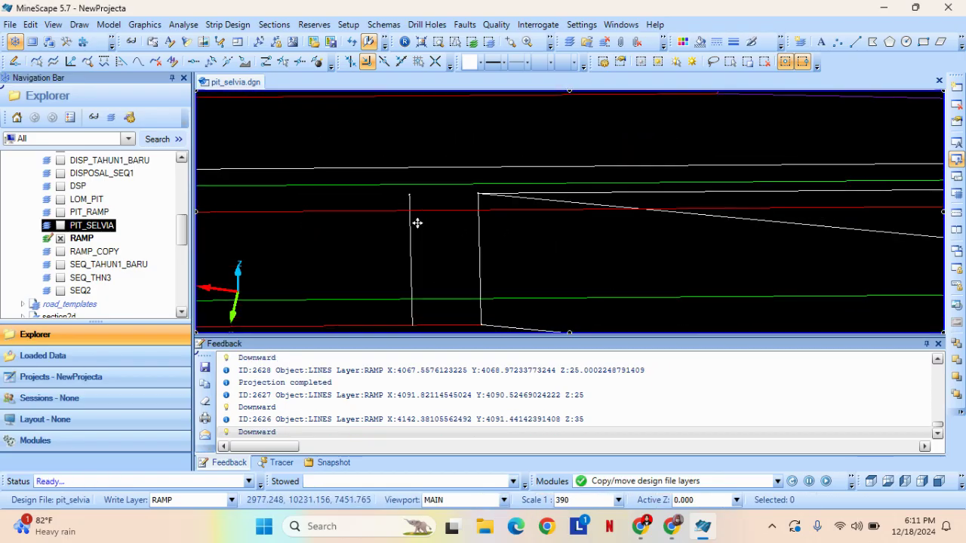
pyautogui.rightClick(374, 131)
pyautogui.click(324, 130)
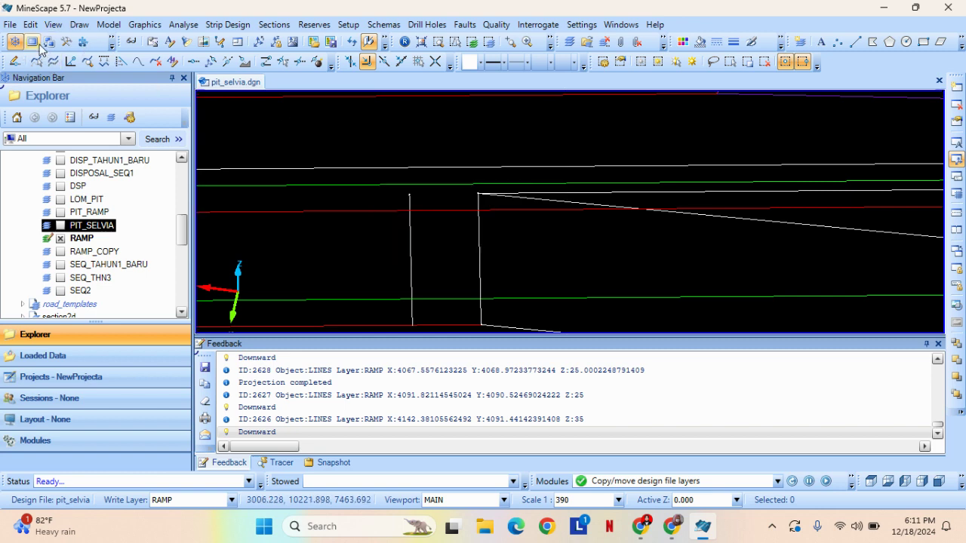
pyautogui.click(30, 24)
pyautogui.moveTo(57, 161)
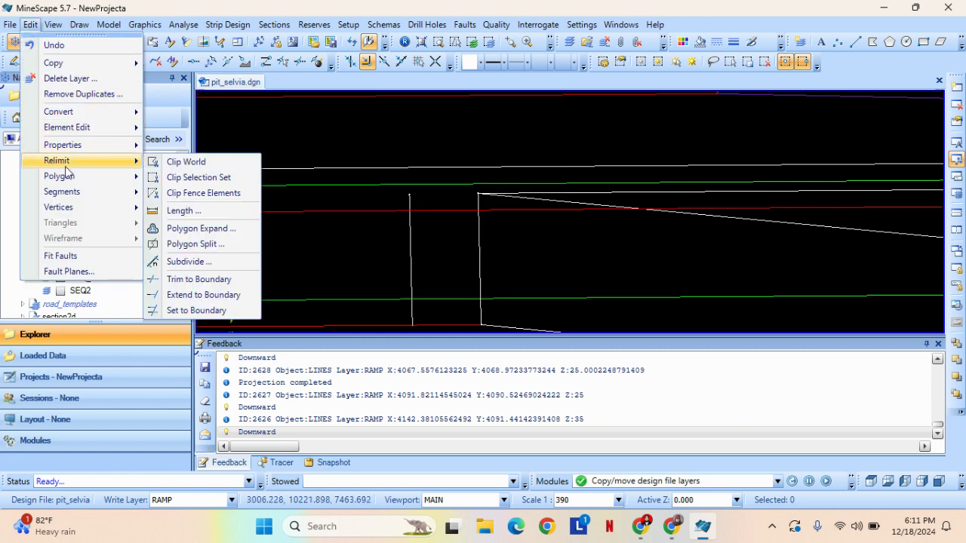
pyautogui.click(227, 296)
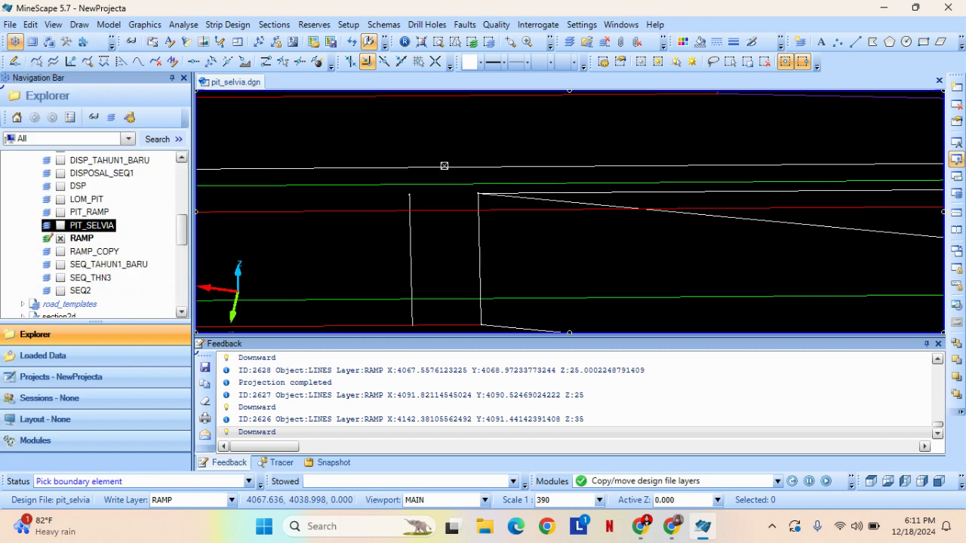
pyautogui.click(444, 165)
pyautogui.click(546, 305)
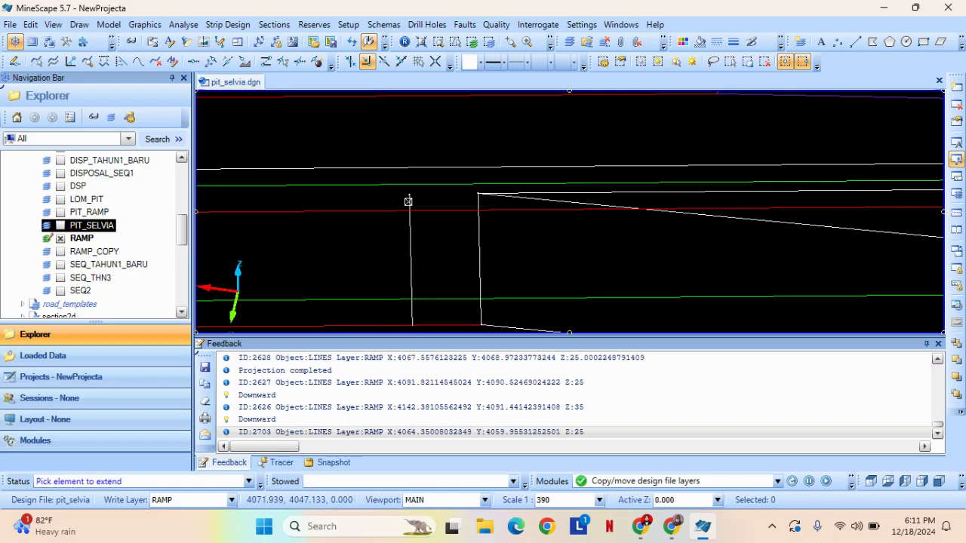
pyautogui.click(408, 201)
pyautogui.scroll(-2, 347, 195)
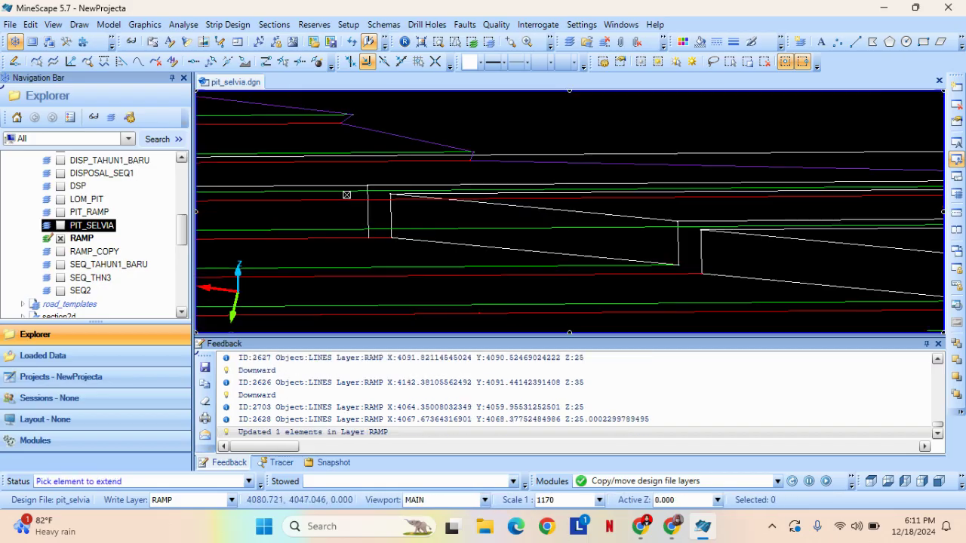
pyautogui.moveTo(358, 196); pyautogui.dragTo(711, 265, button='middle')
pyautogui.press('Escape')
pyautogui.press('Escape')
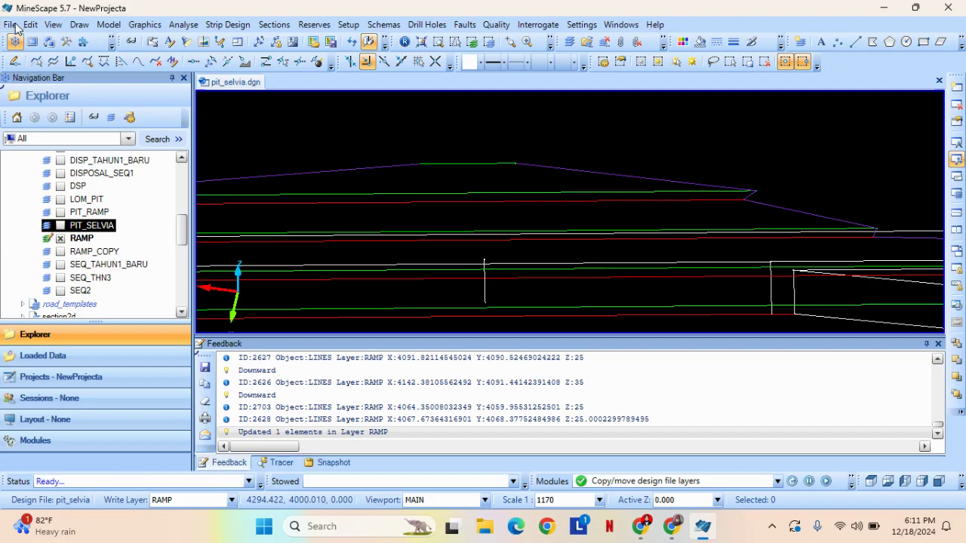
# Extend the projected Z 35 cross line's upper end to the white Z 35 offset line.
pyautogui.click(31, 25)
pyautogui.moveTo(86, 160)
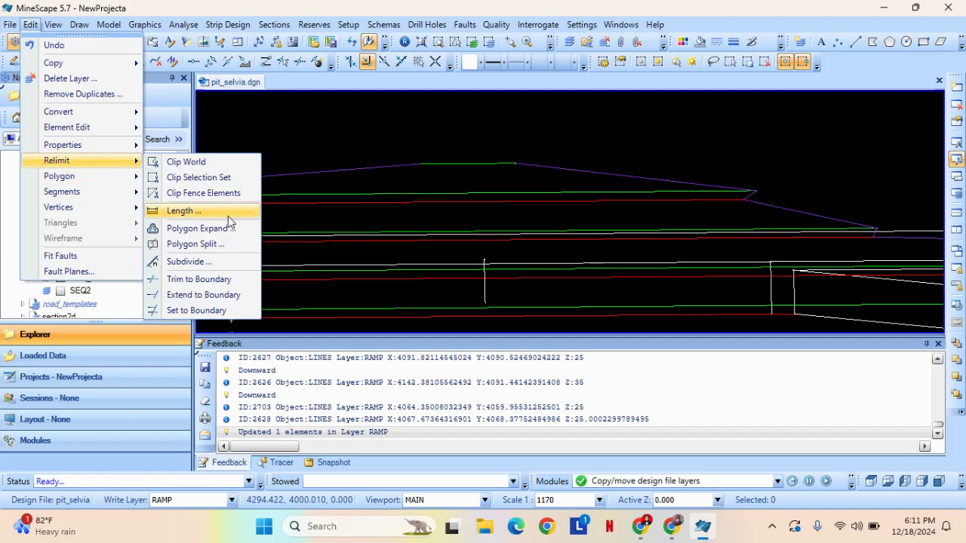
pyautogui.click(203, 295)
pyautogui.moveTo(478, 256); pyautogui.dragTo(467, 215, button='middle')
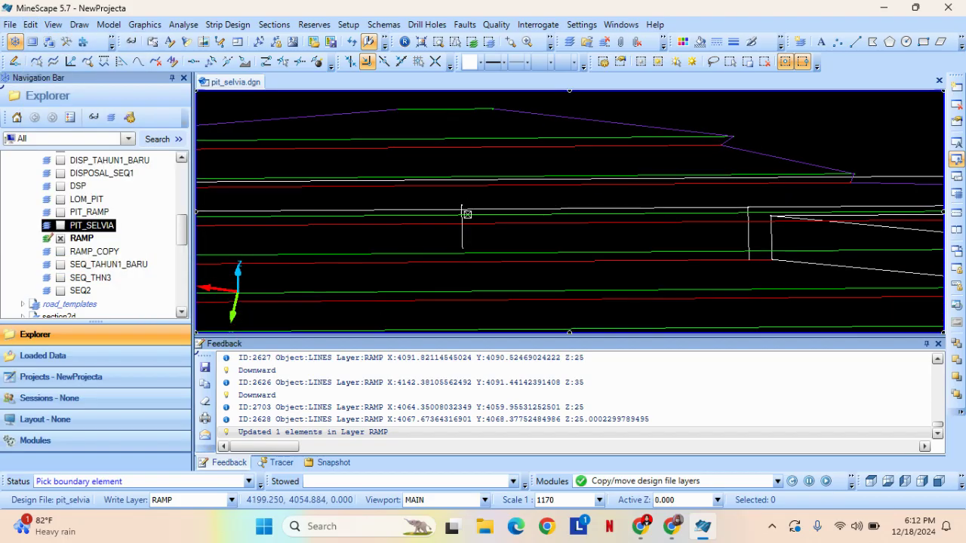
pyautogui.scroll(2, 469, 194)
pyautogui.click(444, 162)
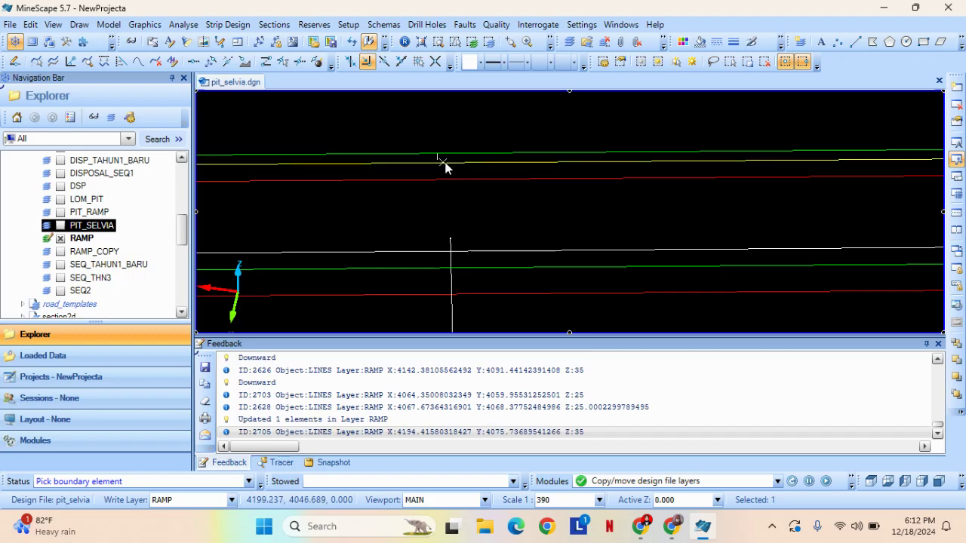
pyautogui.click(541, 302)
pyautogui.scroll(2, 453, 243)
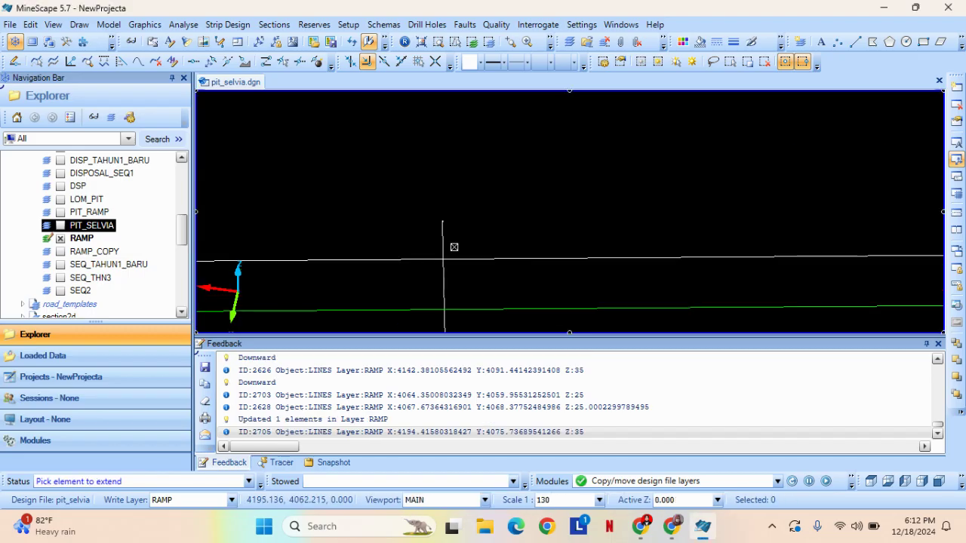
pyautogui.click(442, 227)
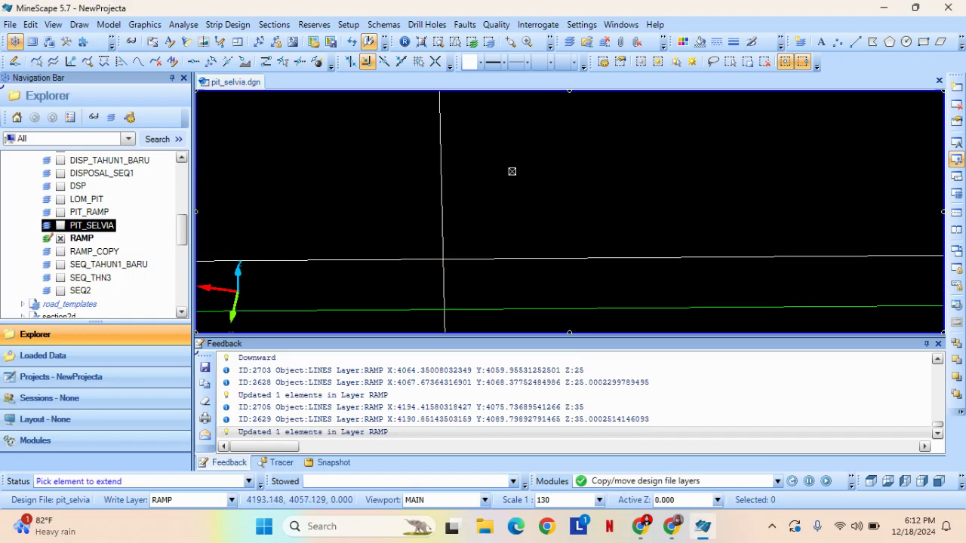
pyautogui.scroll(-2, 511, 167)
pyautogui.moveTo(775, 248); pyautogui.dragTo(548, 254, button='middle')
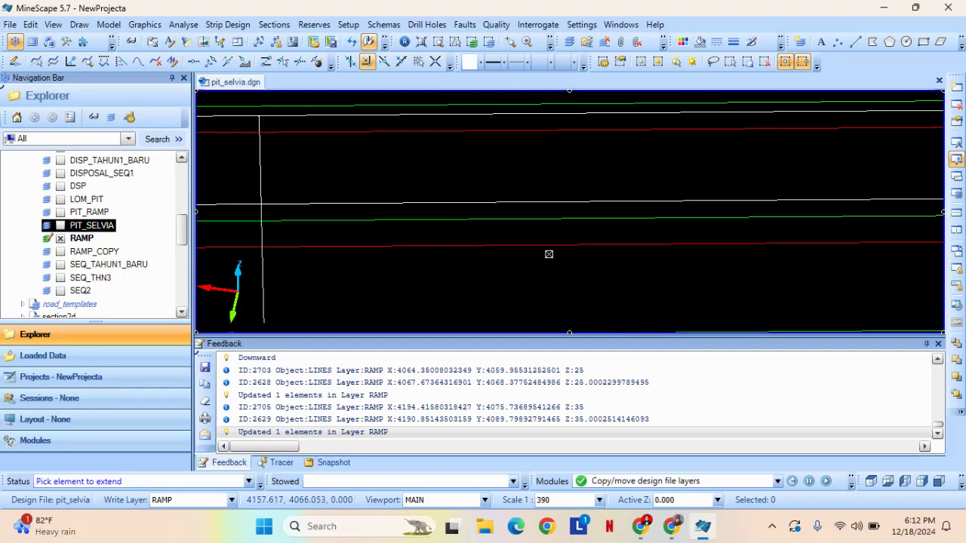
pyautogui.rightClick(551, 253)
pyautogui.moveTo(594, 279); pyautogui.dragTo(653, 240, button='middle')
pyautogui.scroll(-2, 679, 238)
pyautogui.moveTo(720, 240)
pyautogui.mouseDown(button='middle')
pyautogui.moveTo(772, 259)
pyautogui.moveTo(728, 236)
pyautogui.mouseUp(button='middle')
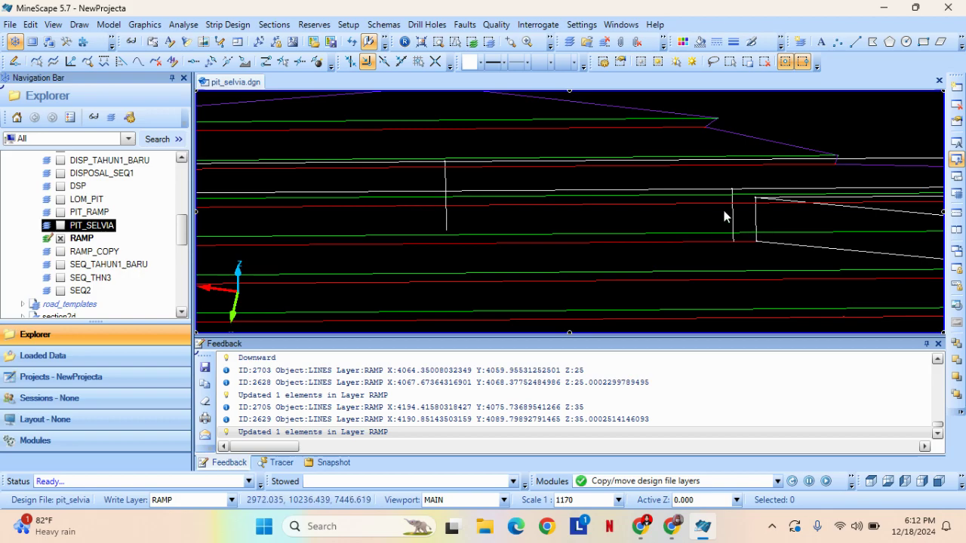
pyautogui.scroll(2, 746, 220)
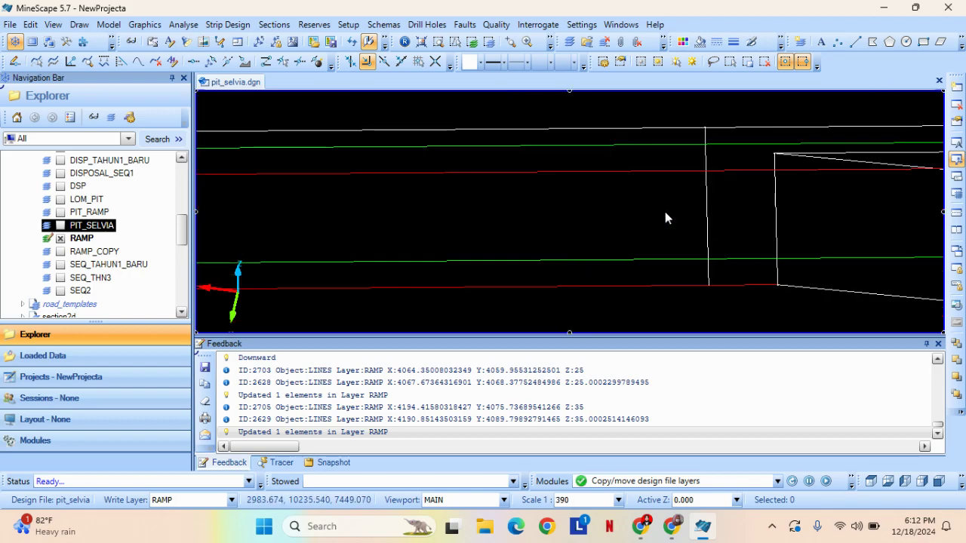
pyautogui.rightClick(665, 212)
pyautogui.click(558, 211)
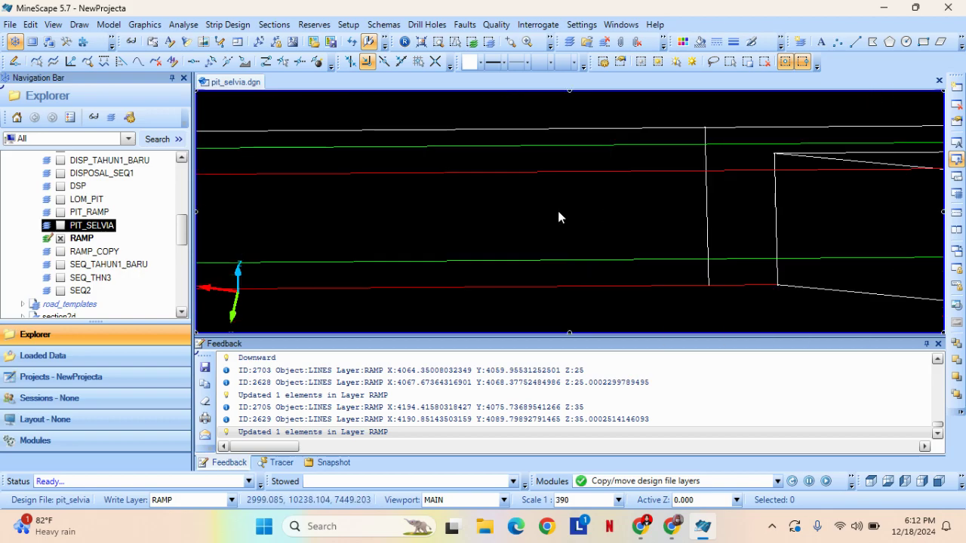
pyautogui.click(283, 62)
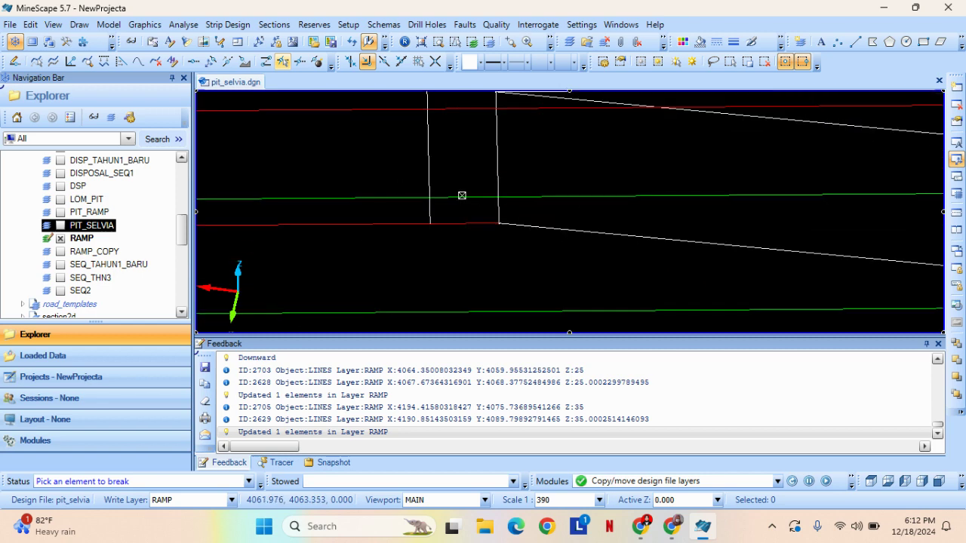
pyautogui.moveTo(447, 225); pyautogui.dragTo(482, 229, button='middle')
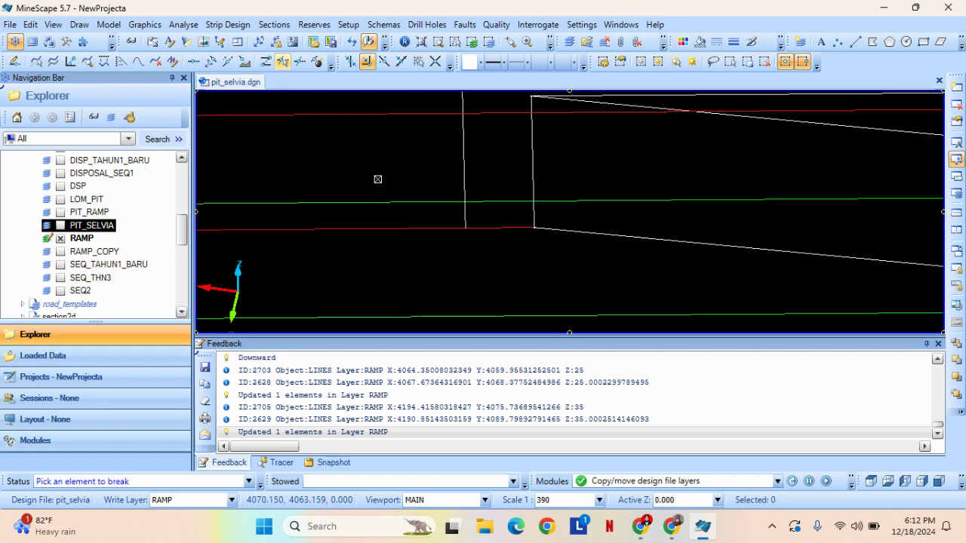
pyautogui.scroll(-3, 489, 237)
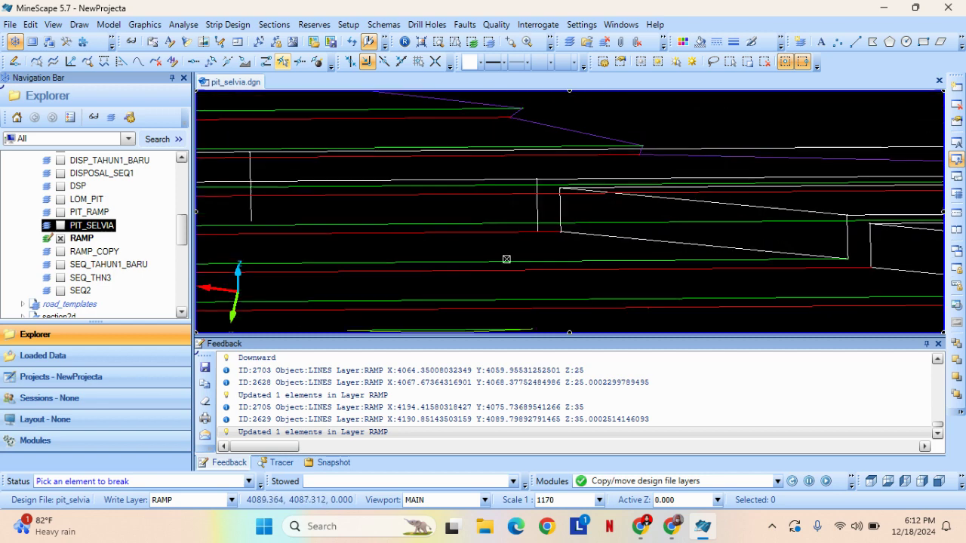
pyautogui.moveTo(594, 255); pyautogui.dragTo(463, 278, button='middle')
pyautogui.rightClick(510, 228)
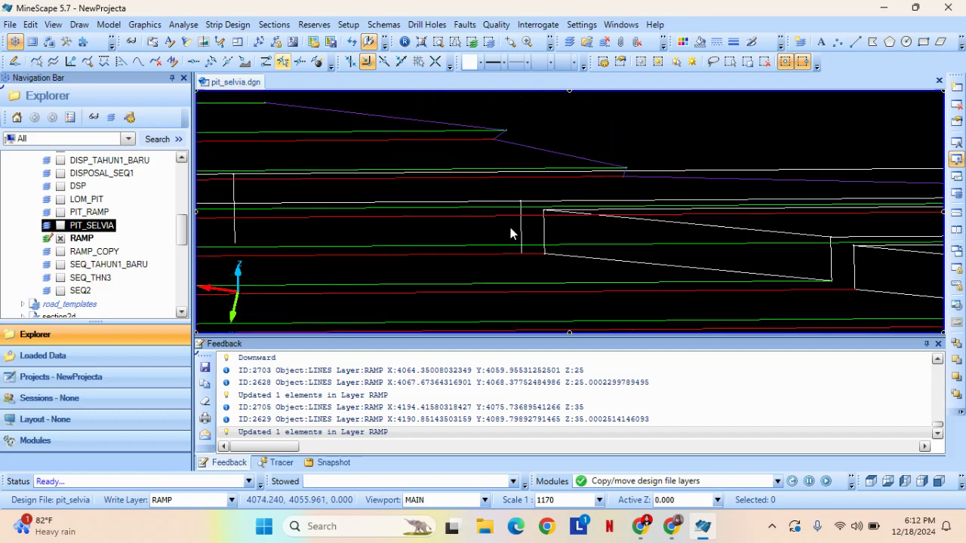
pyautogui.moveTo(404, 219); pyautogui.dragTo(484, 231, button='middle')
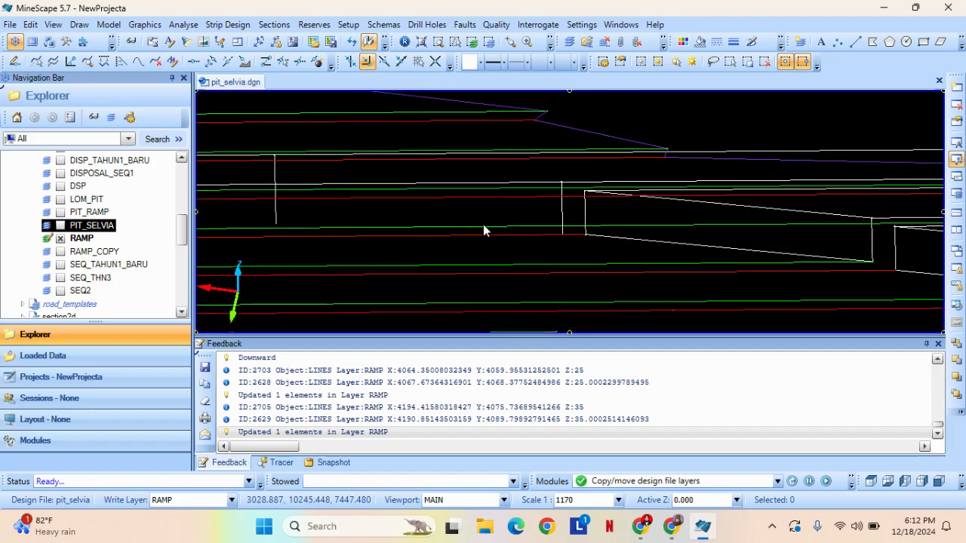
pyautogui.scroll(3, 570, 232)
pyautogui.scroll(-3, 559, 224)
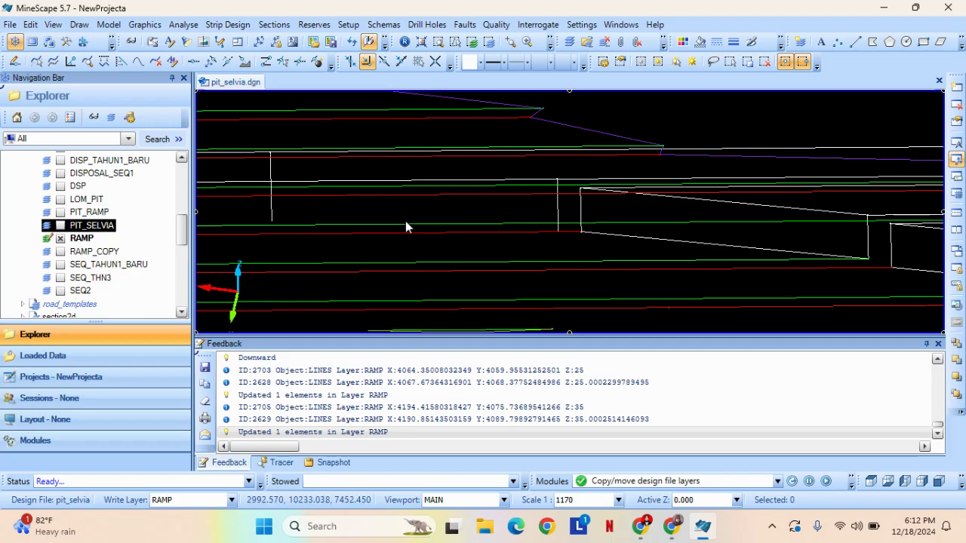
# Trim the Z 25 cross line's lower end to the green Z 25 bench line without using the boundary line's Z values.
pyautogui.click(31, 24)
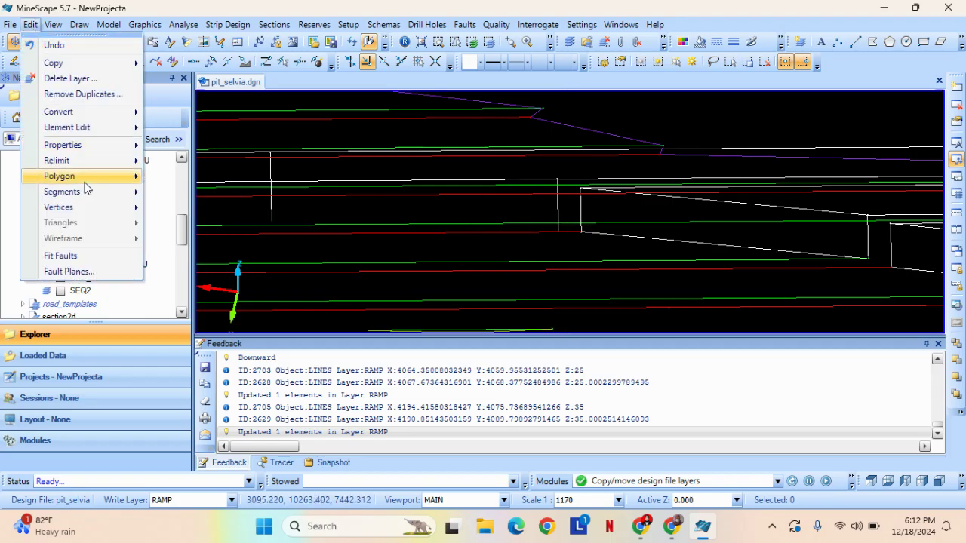
pyautogui.click(199, 279)
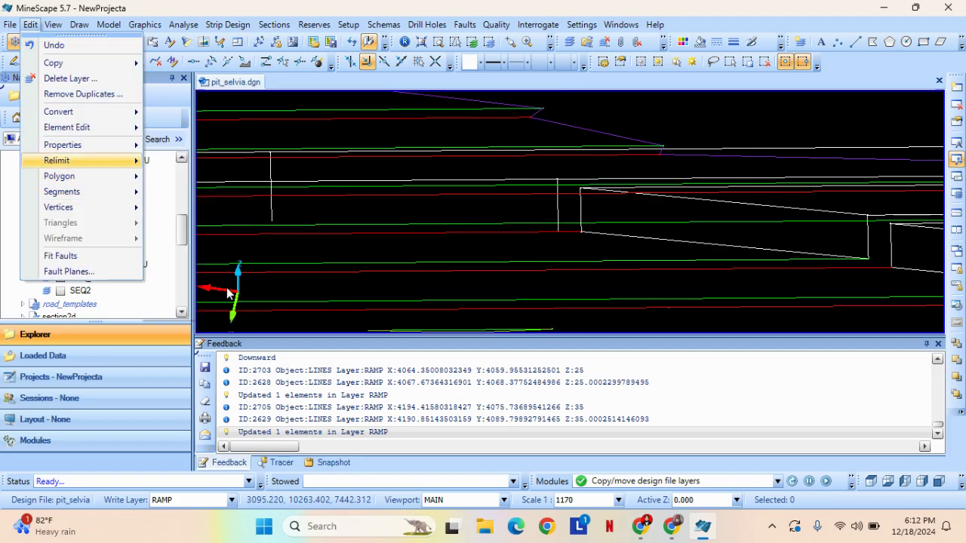
pyautogui.click(572, 224)
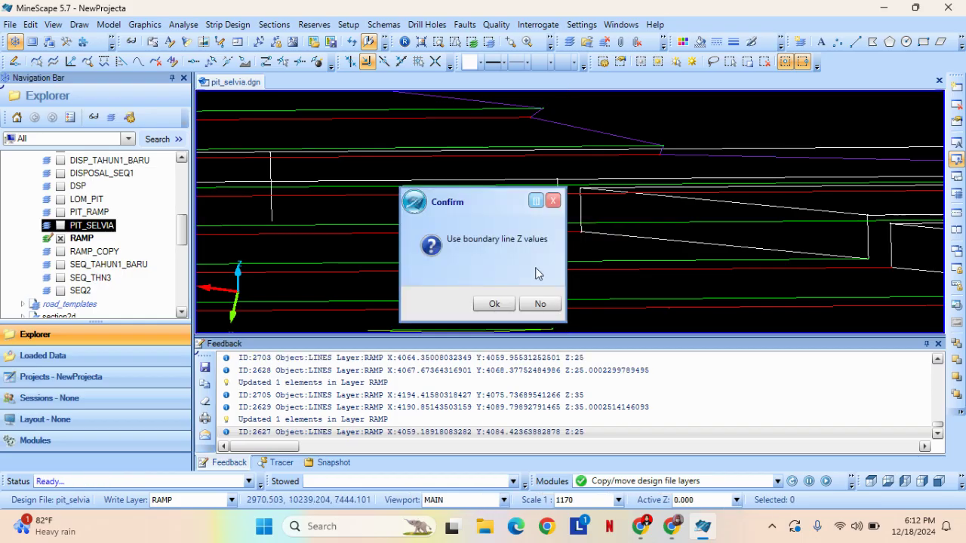
pyautogui.click(539, 304)
pyautogui.scroll(3, 562, 219)
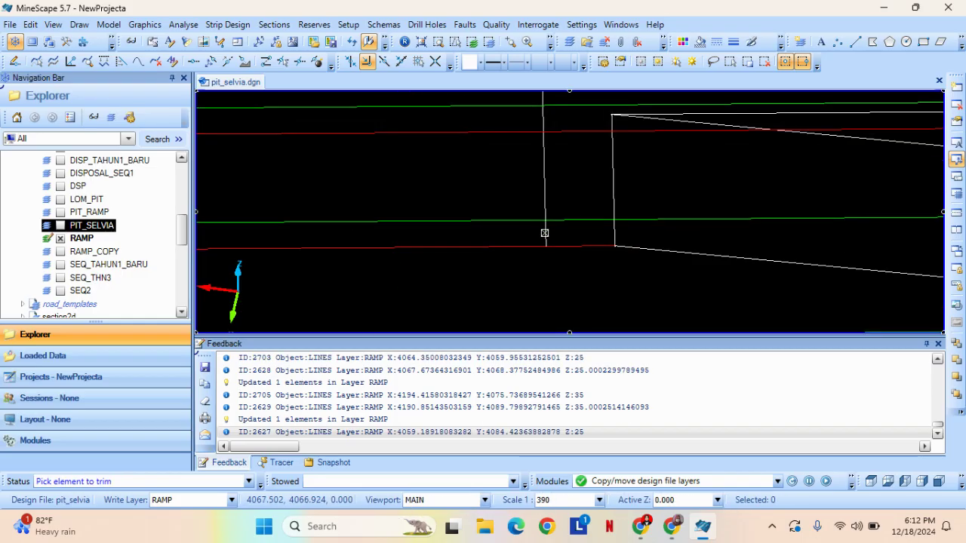
pyautogui.click(544, 233)
pyautogui.moveTo(395, 177); pyautogui.dragTo(589, 196, button='middle')
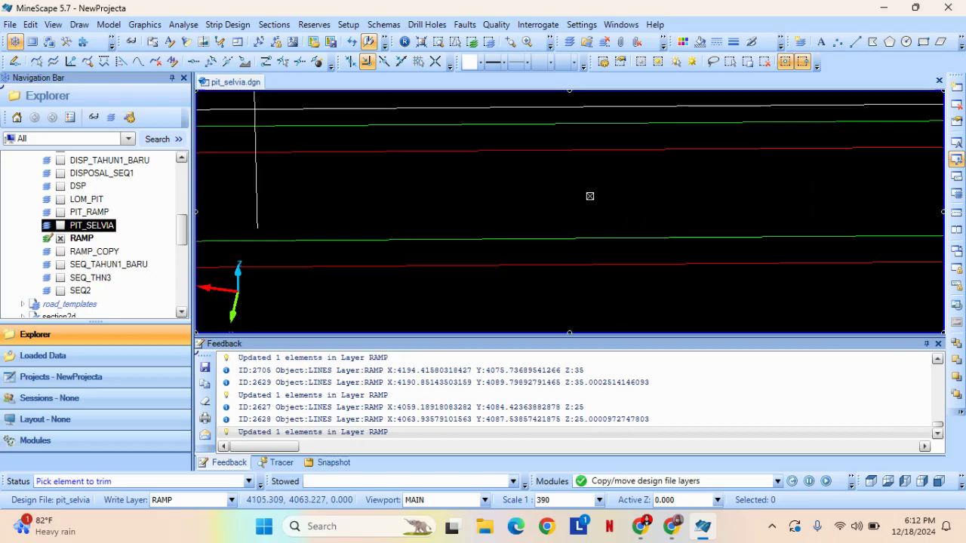
# Trim the Z 35 cross line's lower end to the red Z 35 bench line and leave the command.
pyautogui.rightClick(590, 197)
pyautogui.click(510, 251)
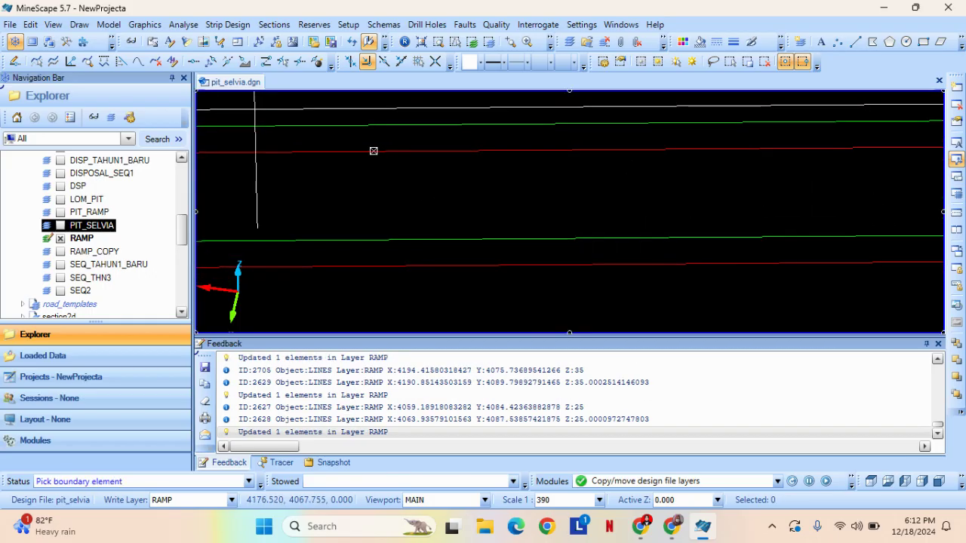
pyautogui.click(362, 151)
pyautogui.click(433, 302)
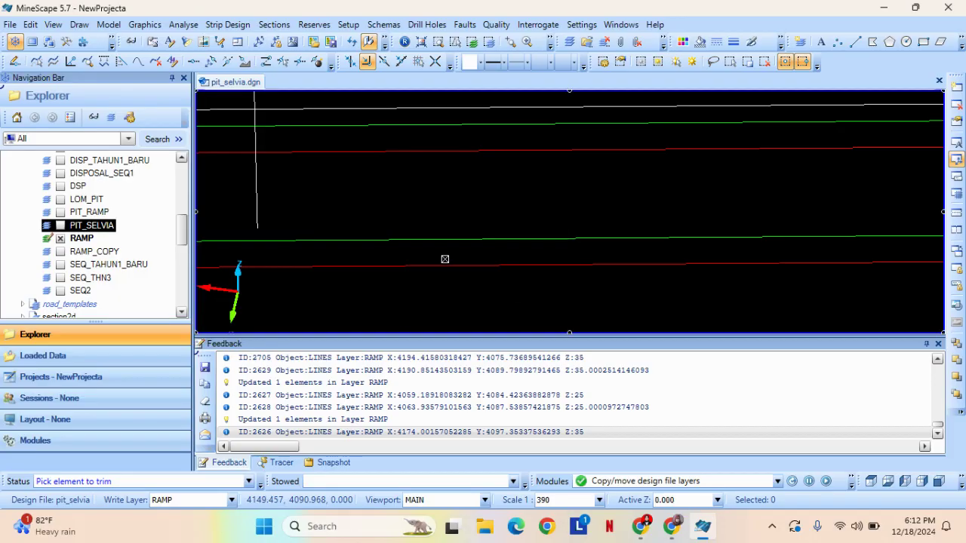
pyautogui.click(256, 189)
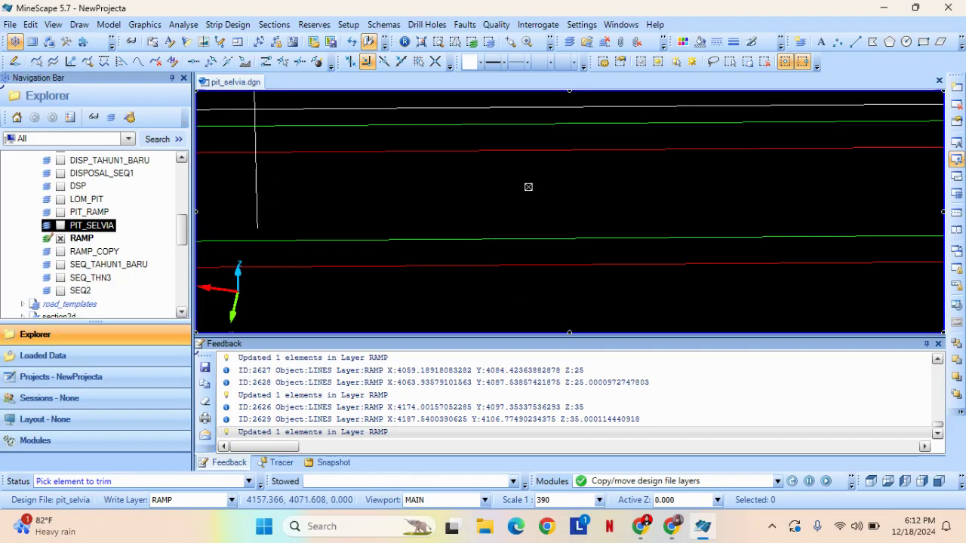
pyautogui.scroll(-3, 531, 185)
pyautogui.moveTo(616, 199); pyautogui.dragTo(505, 236, button='middle')
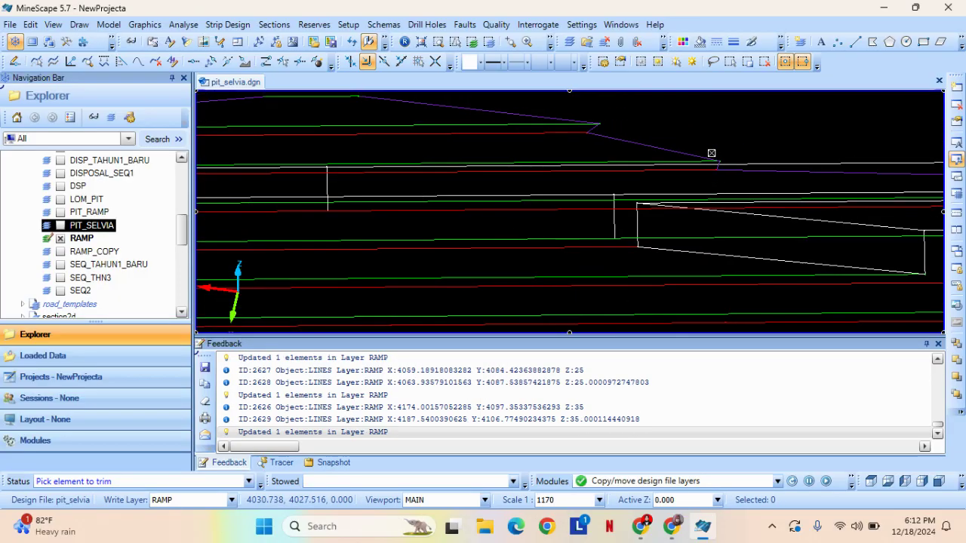
pyautogui.rightClick(837, 109)
# Draw the lower ramp edge from the Z 25 cross line's lower end to the Z 35 cross line's lower end.
pyautogui.click(856, 43)
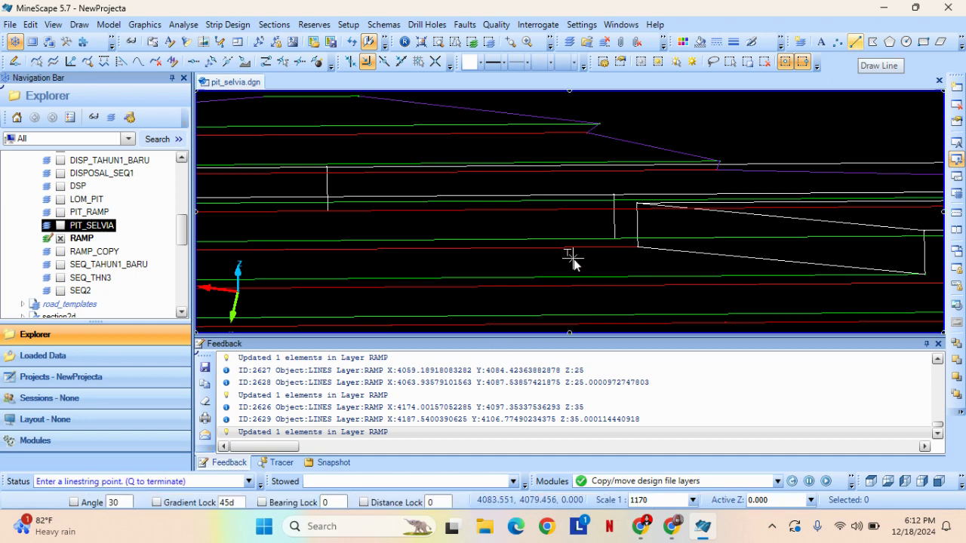
pyautogui.click(610, 232)
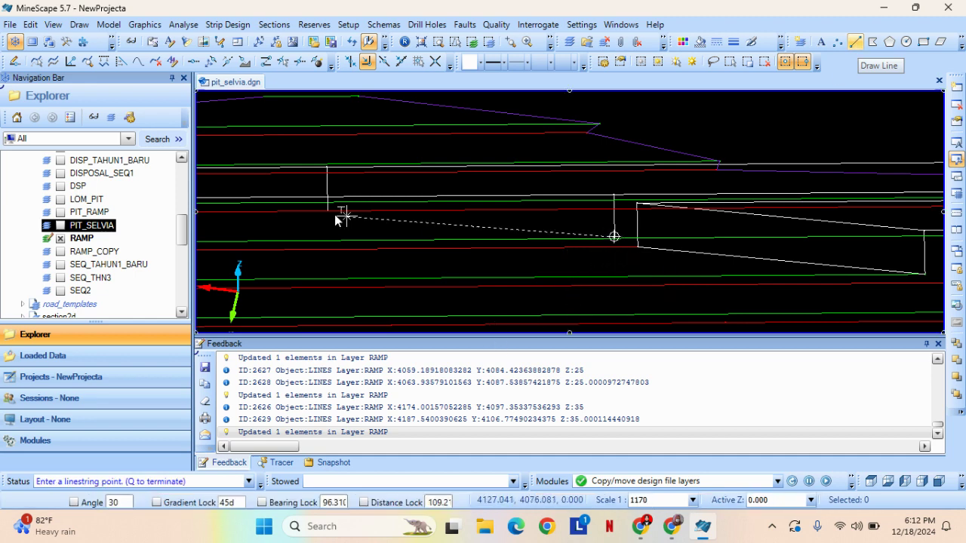
pyautogui.scroll(5, 332, 208)
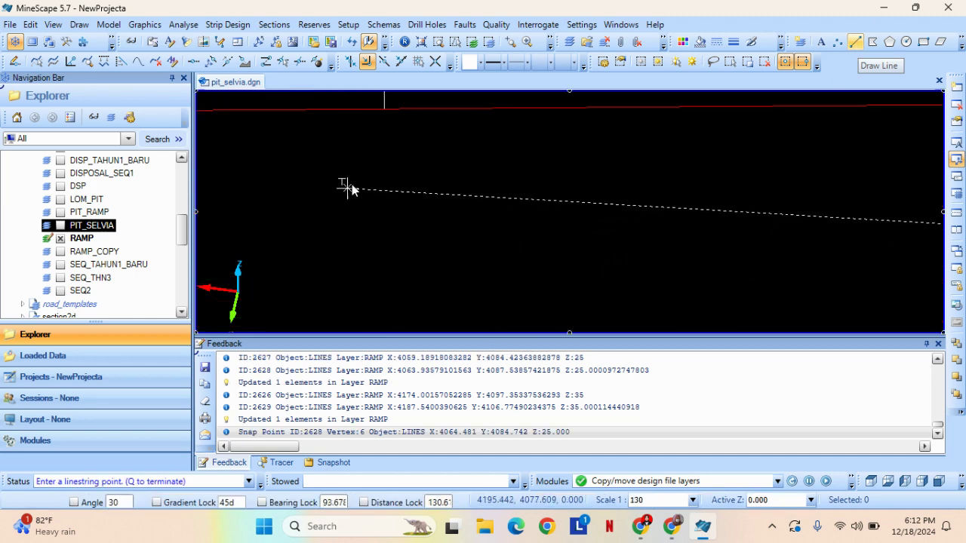
pyautogui.click(383, 110)
pyautogui.scroll(-3, 620, 262)
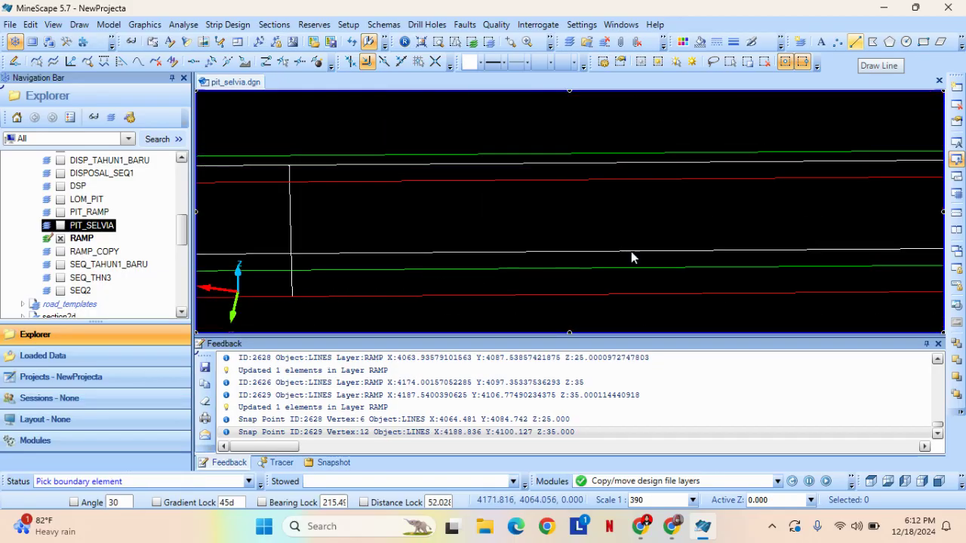
# Draw the upper ramp edge from the Z 35 cross line's upper end to the Z 25 cross line's upper end.
pyautogui.click(632, 254)
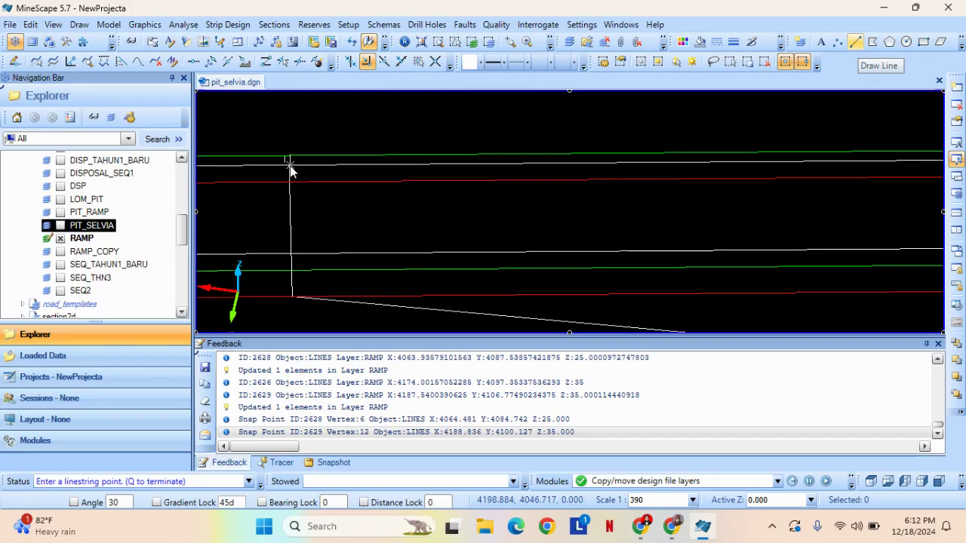
pyautogui.click(291, 167)
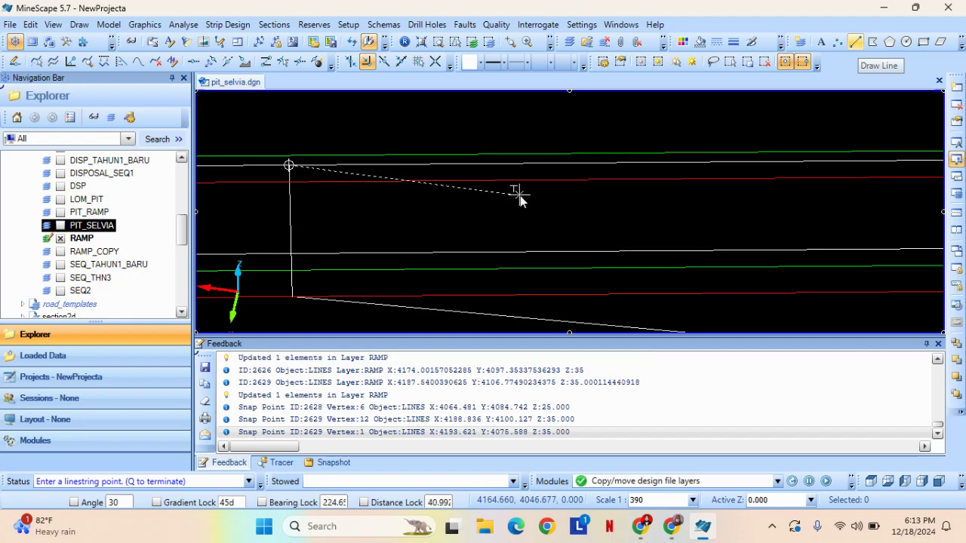
pyautogui.scroll(-3, 525, 201)
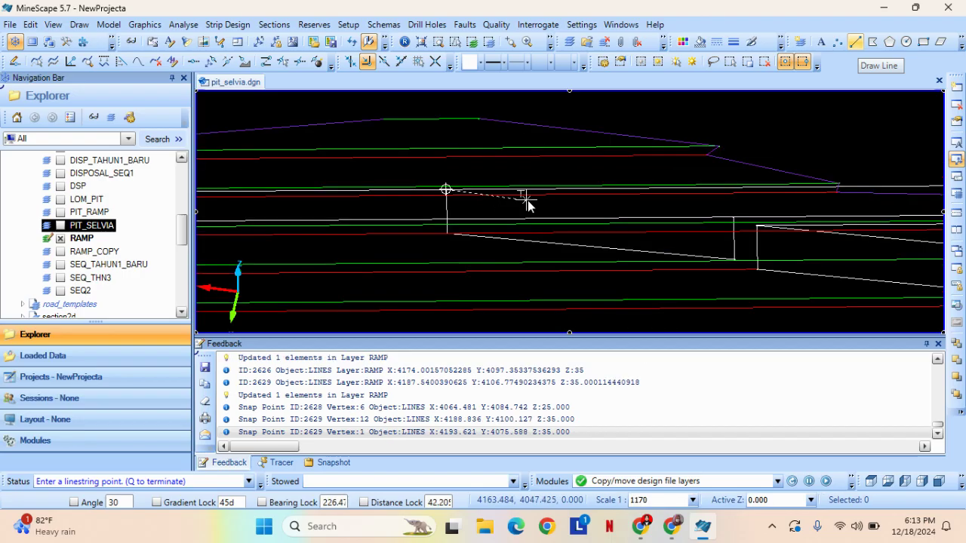
pyautogui.click(736, 220)
pyautogui.press('q')
pyautogui.press('q')
pyautogui.press('q')
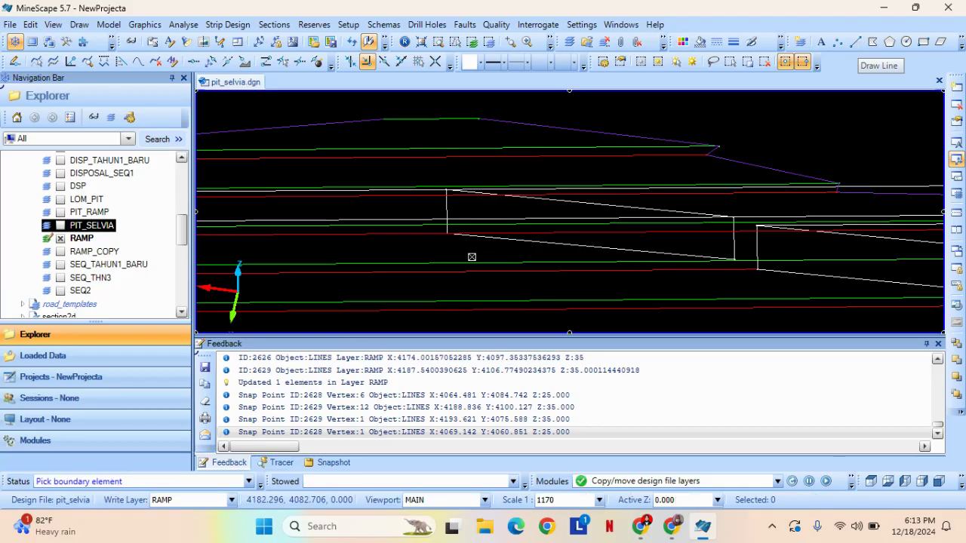
pyautogui.click(282, 61)
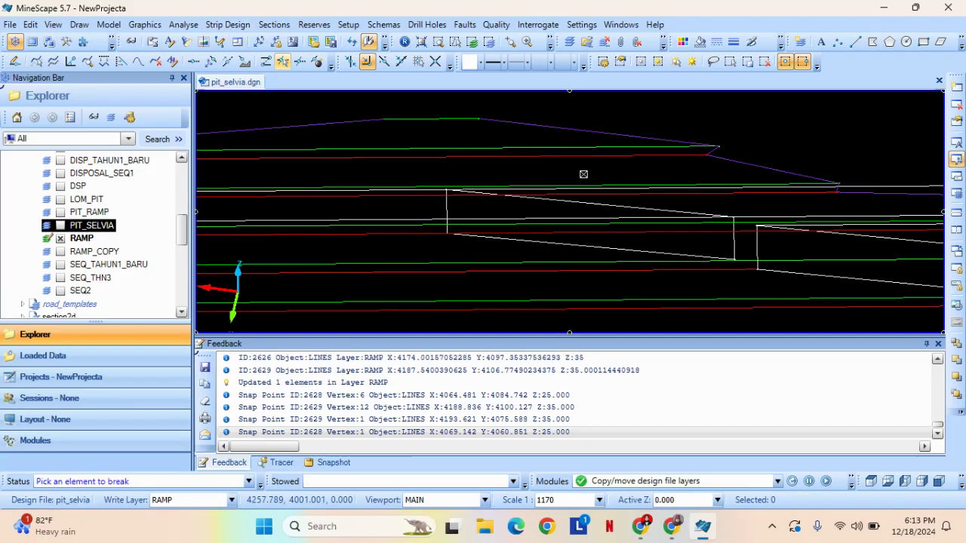
pyautogui.moveTo(628, 203); pyautogui.dragTo(436, 180, button='middle')
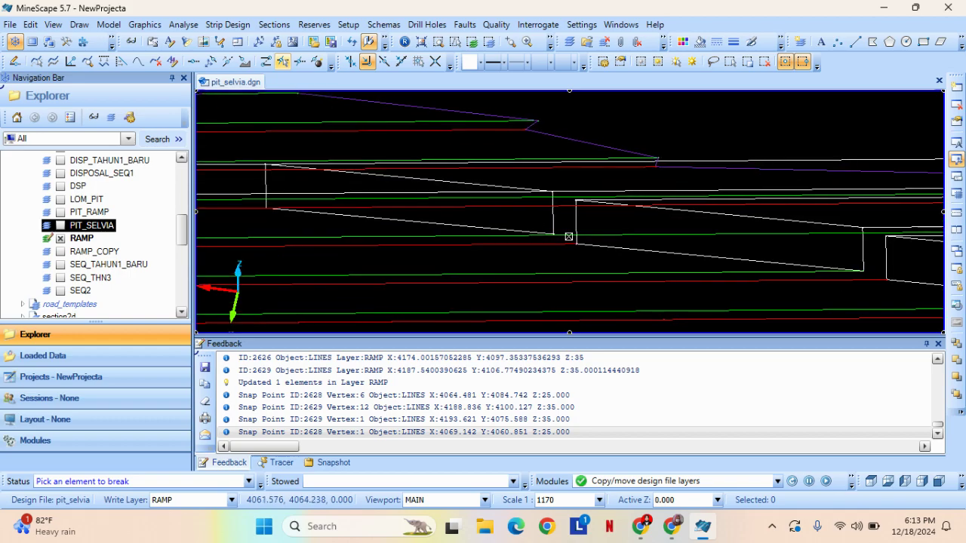
pyautogui.click(553, 226)
pyautogui.scroll(3, 567, 243)
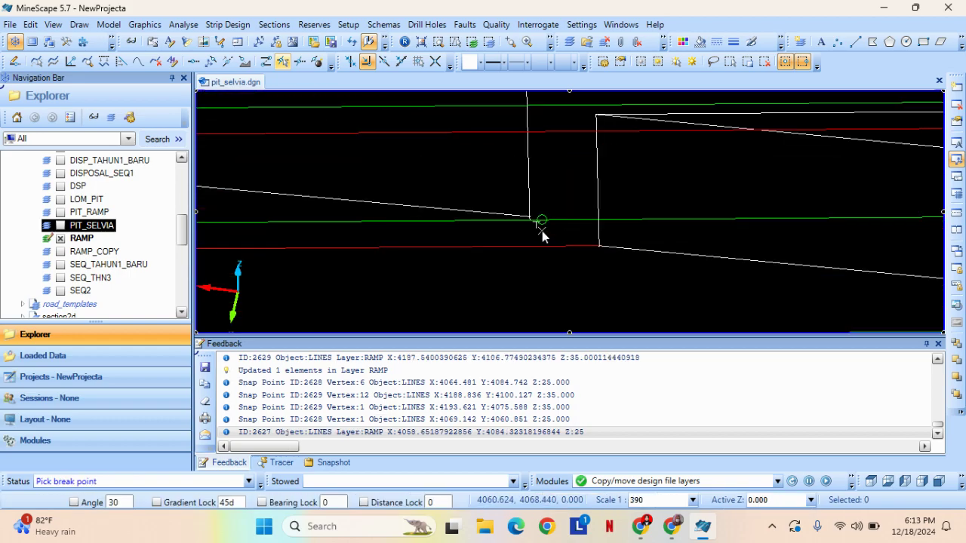
# Delete the lower ramp edge line between the Z 25 and Z 35 cross lines.
pyautogui.click(542, 231)
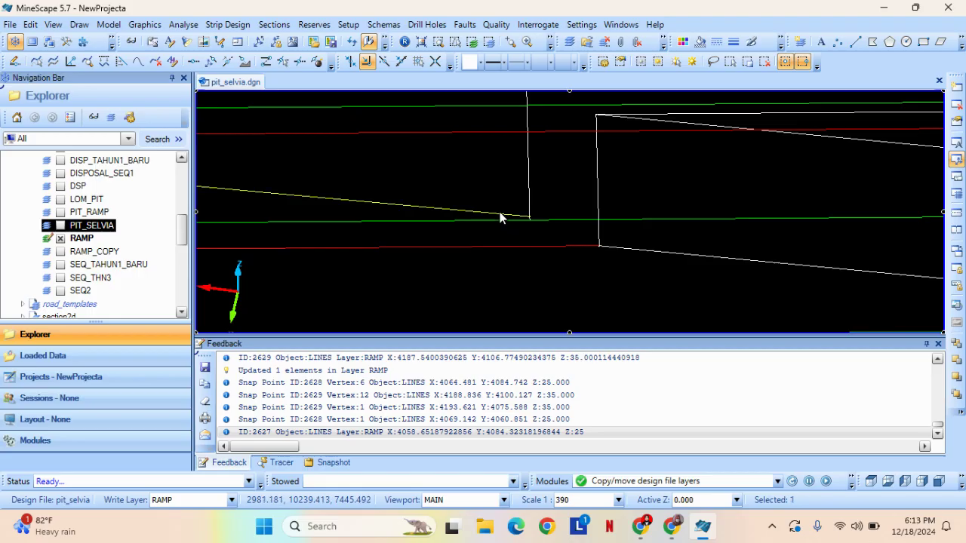
pyautogui.press('Delete')
pyautogui.click(452, 298)
pyautogui.scroll(-3, 448, 190)
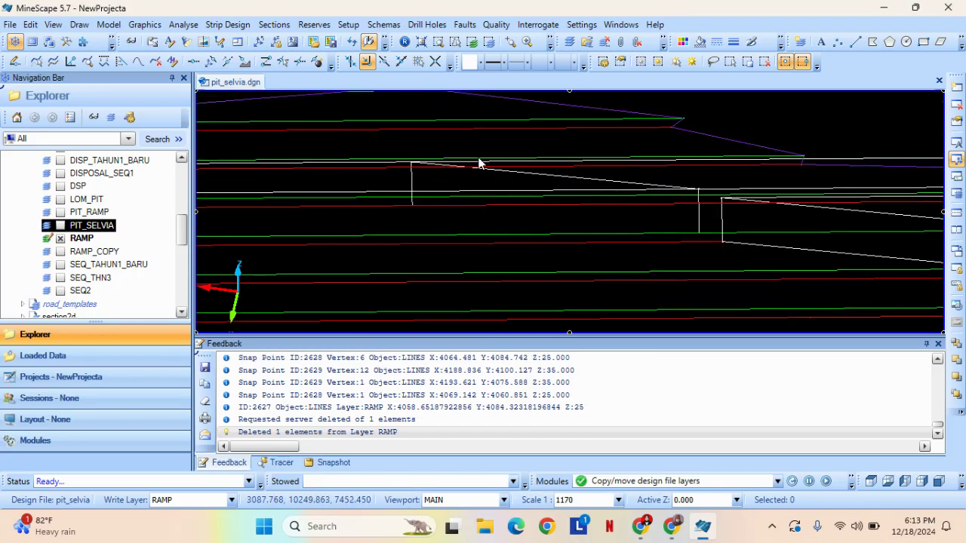
# Redraw the lower ramp edge, snapping from the Z 35 cross line's lower end to the Z 25 cross line's lower end.
pyautogui.click(855, 42)
pyautogui.scroll(3, 416, 199)
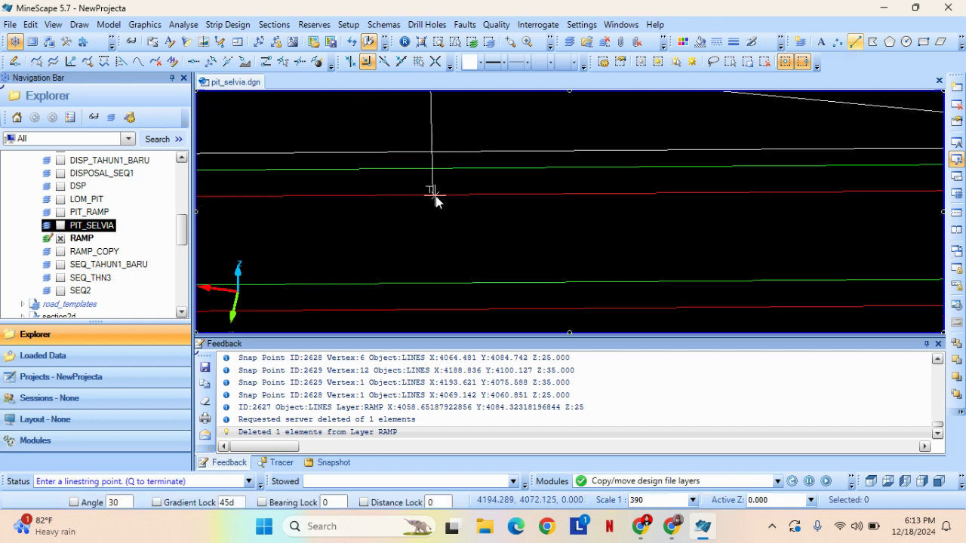
pyautogui.click(434, 196)
pyautogui.scroll(-2, 809, 237)
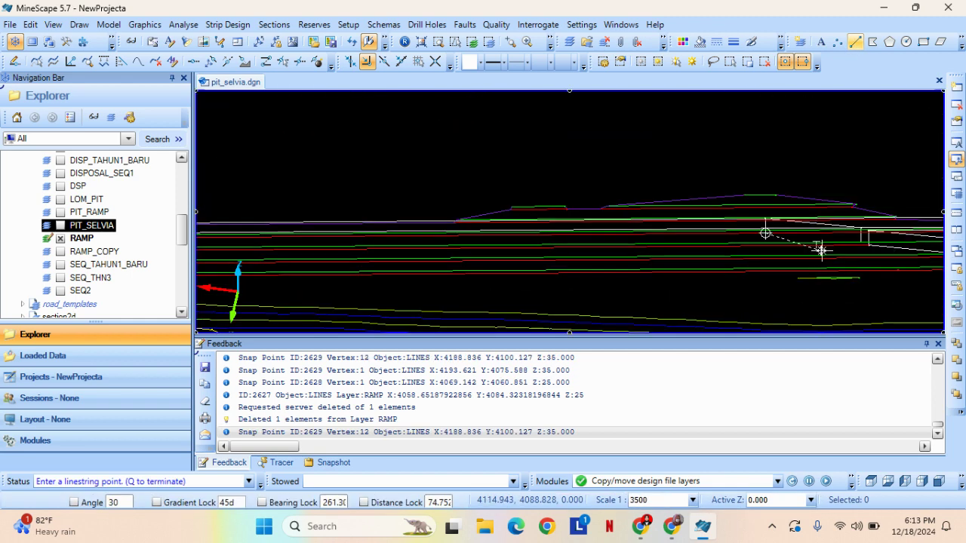
pyautogui.moveTo(847, 249); pyautogui.dragTo(544, 230, button='middle')
pyautogui.scroll(10, 542, 226)
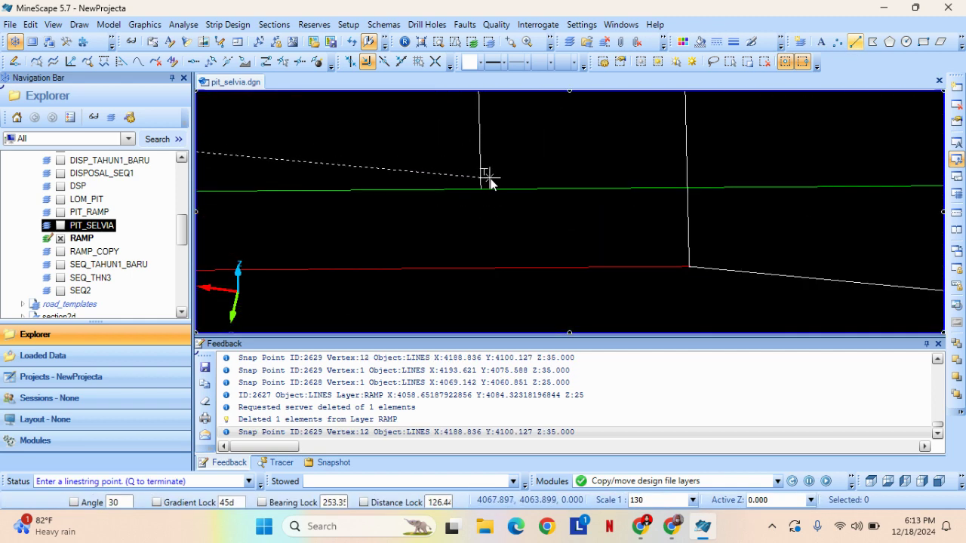
pyautogui.click(459, 201)
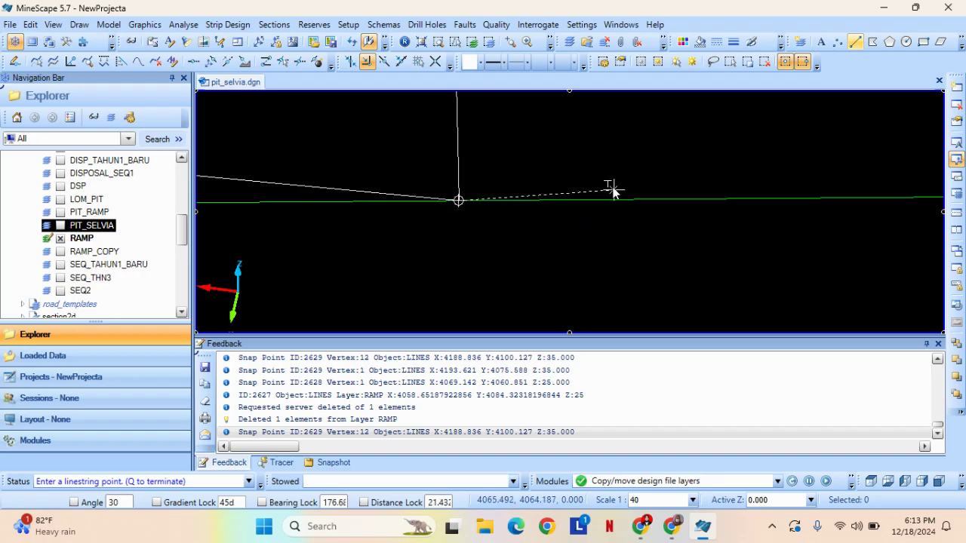
# Break the Z 25 bench line at the lower end of the Z 25 cross line and its offset line at the upper end.
pyautogui.press('q')
pyautogui.scroll(-3, 460, 184)
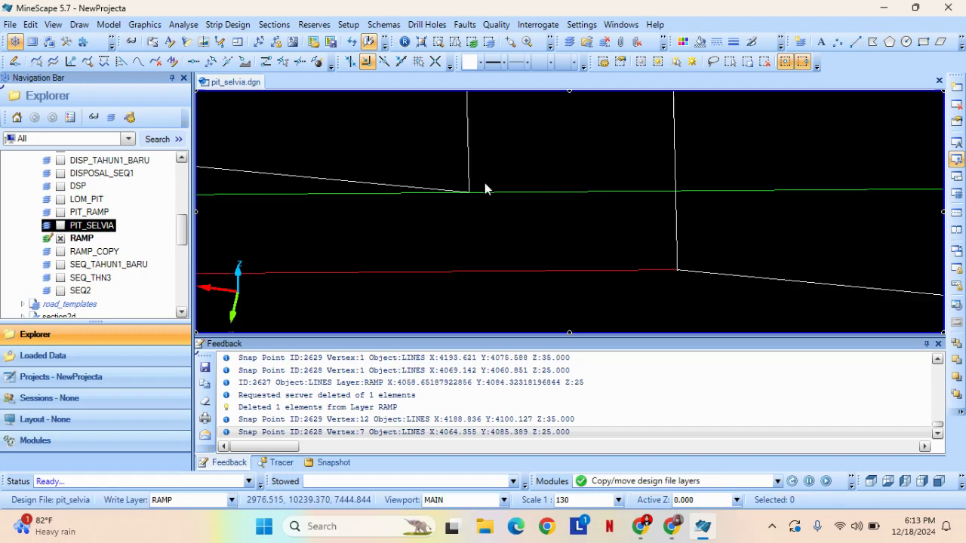
pyautogui.scroll(-3, 535, 166)
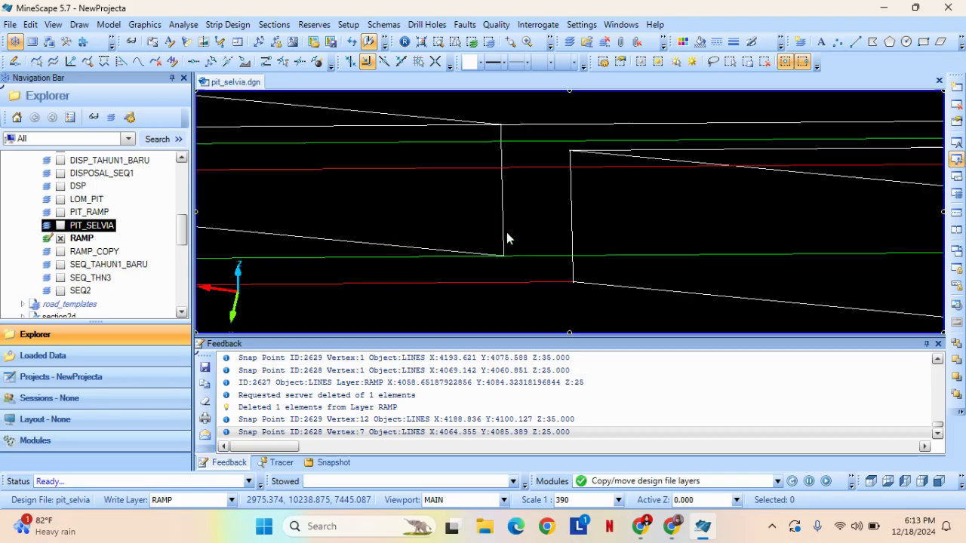
pyautogui.click(284, 63)
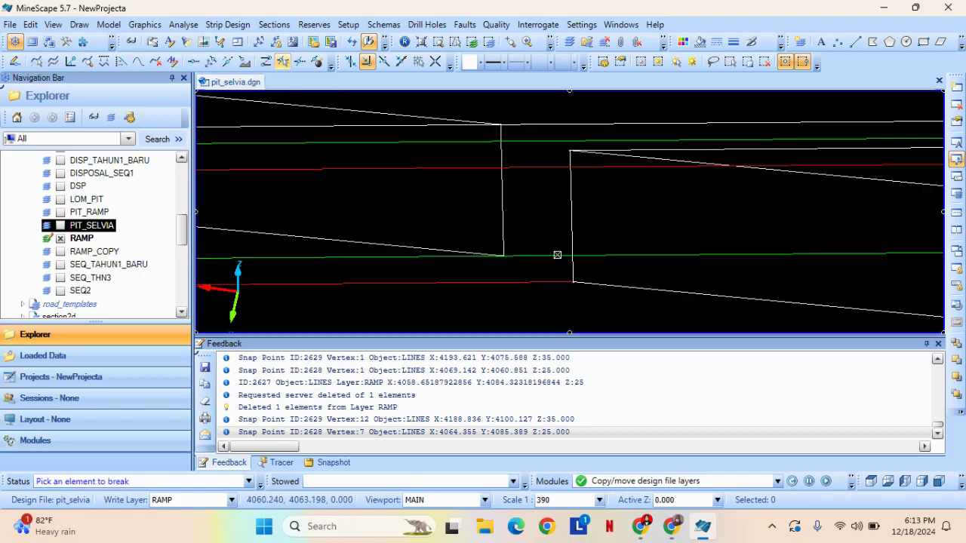
pyautogui.click(557, 255)
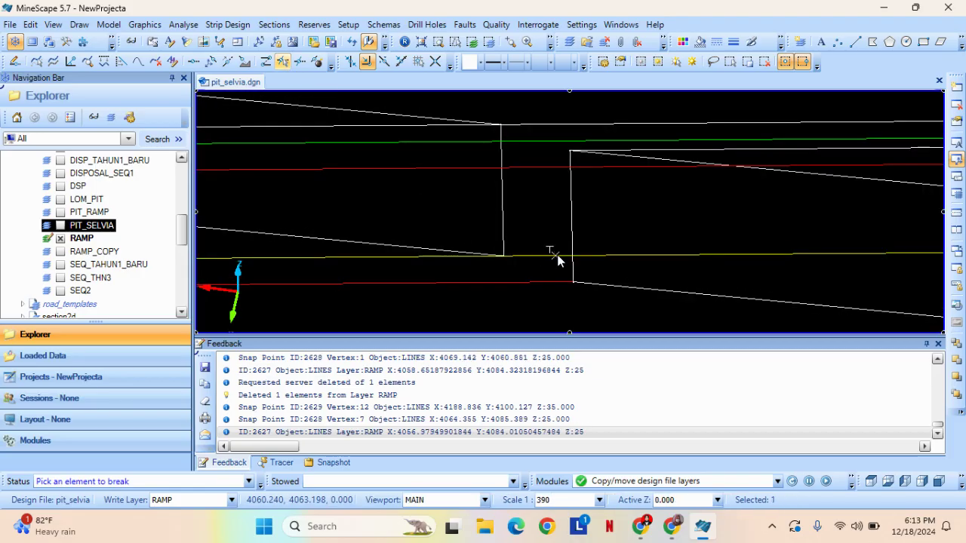
pyautogui.click(502, 259)
pyautogui.click(509, 126)
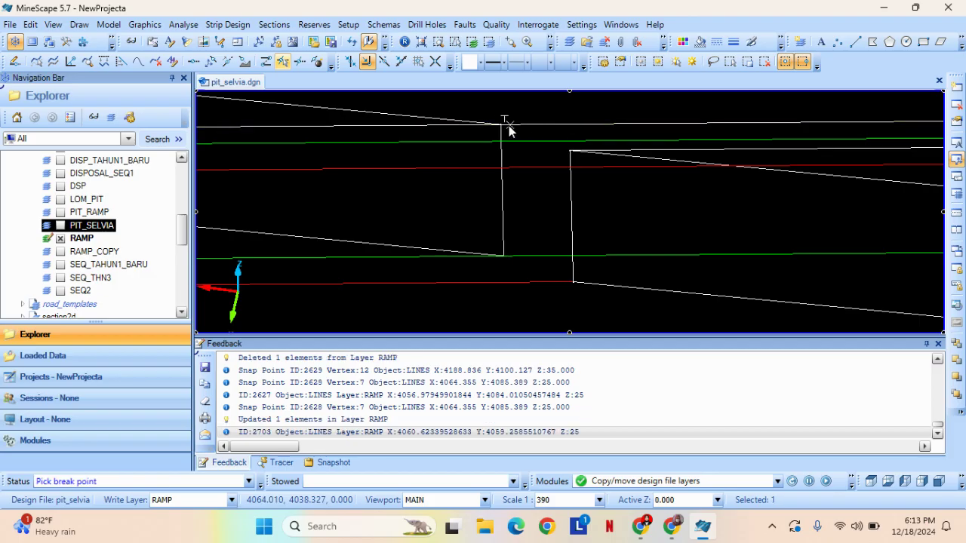
pyautogui.click(499, 124)
# Break the Z 35 bench line at the lower end of the Z 35 cross line and its offset line at the upper end.
pyautogui.scroll(-3, 722, 218)
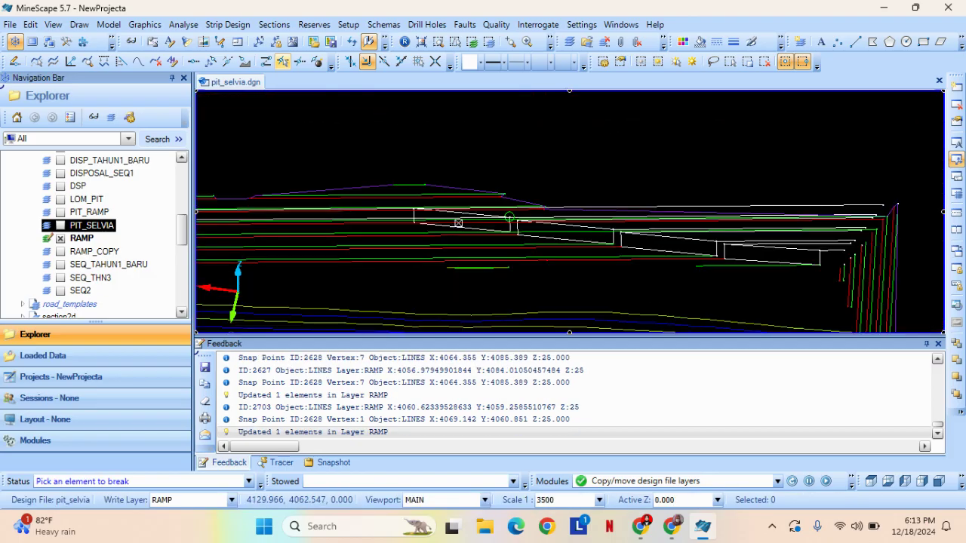
pyautogui.moveTo(412, 224); pyautogui.dragTo(508, 244, button='middle')
pyautogui.scroll(3, 491, 247)
pyautogui.moveTo(581, 187); pyautogui.dragTo(518, 231, button='middle')
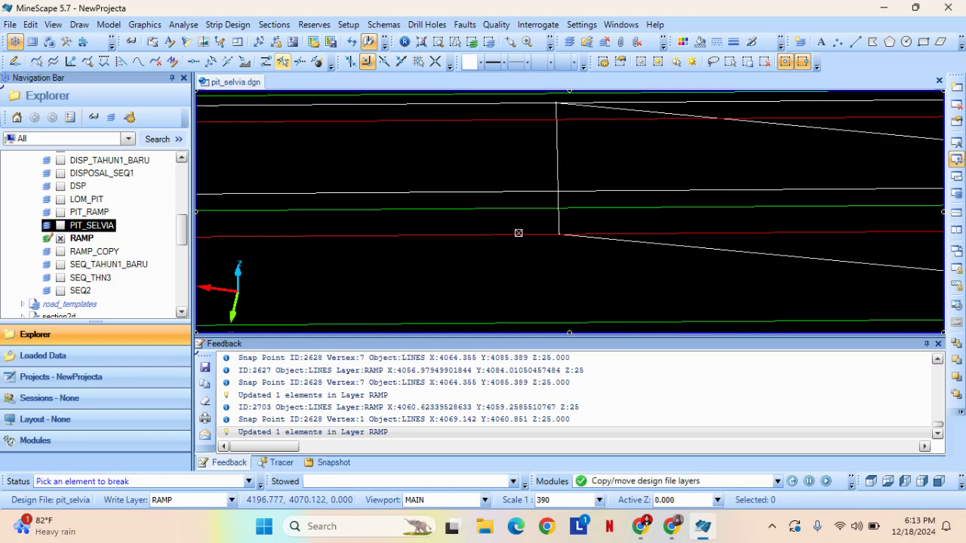
pyautogui.click(515, 233)
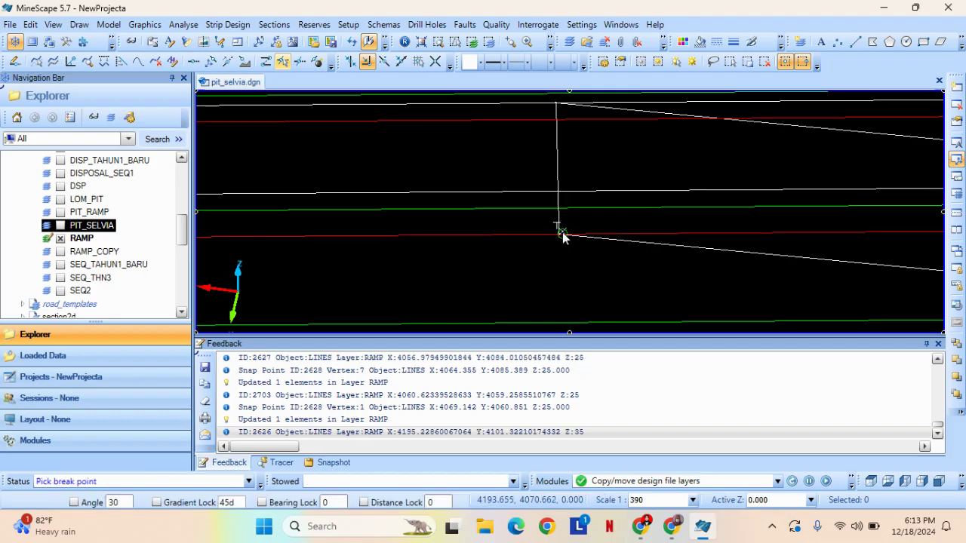
pyautogui.click(557, 234)
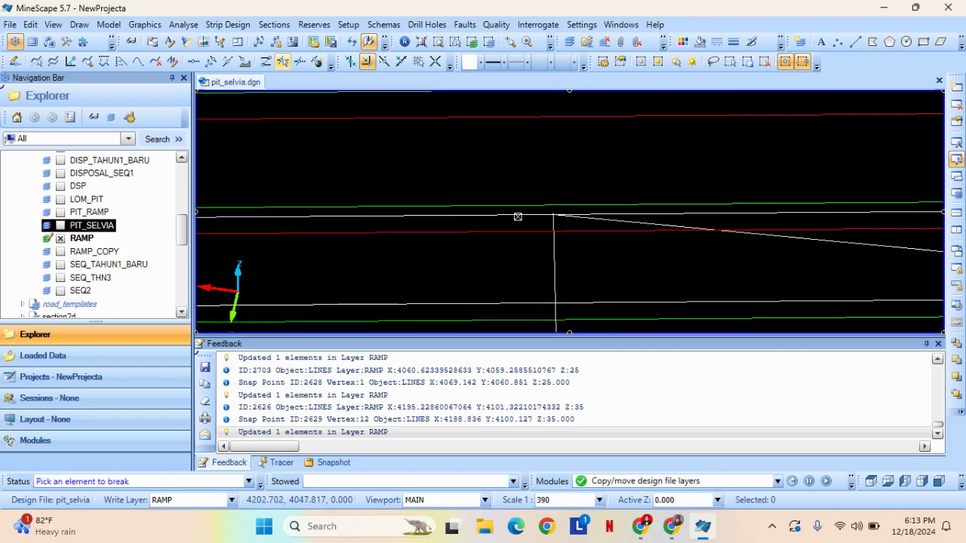
pyautogui.click(514, 216)
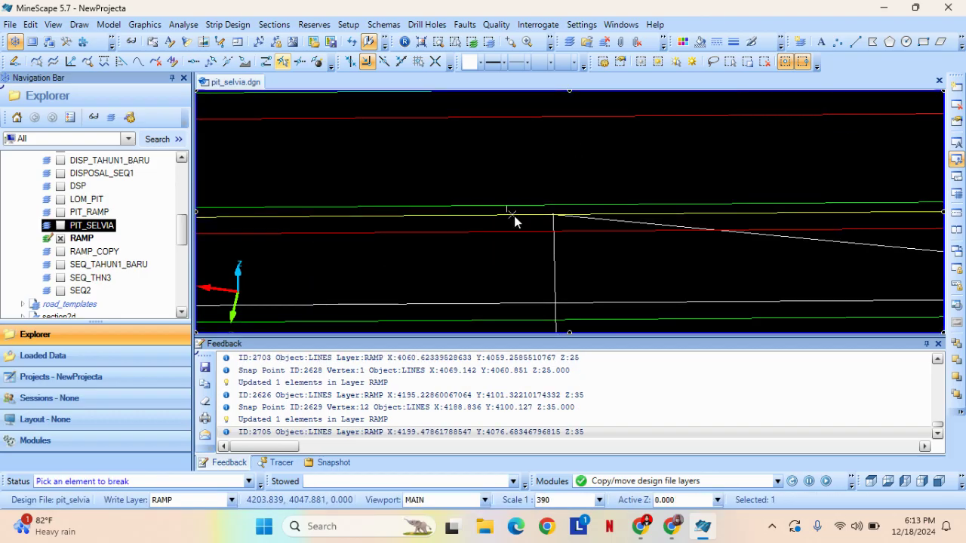
pyautogui.click(552, 210)
# Delete the four leftover pieces of the broken Z 25 and Z 35 bench and offset lines.
pyautogui.scroll(-2, 637, 265)
pyautogui.moveTo(664, 280); pyautogui.dragTo(378, 229, button='middle')
pyautogui.scroll(2, 602, 287)
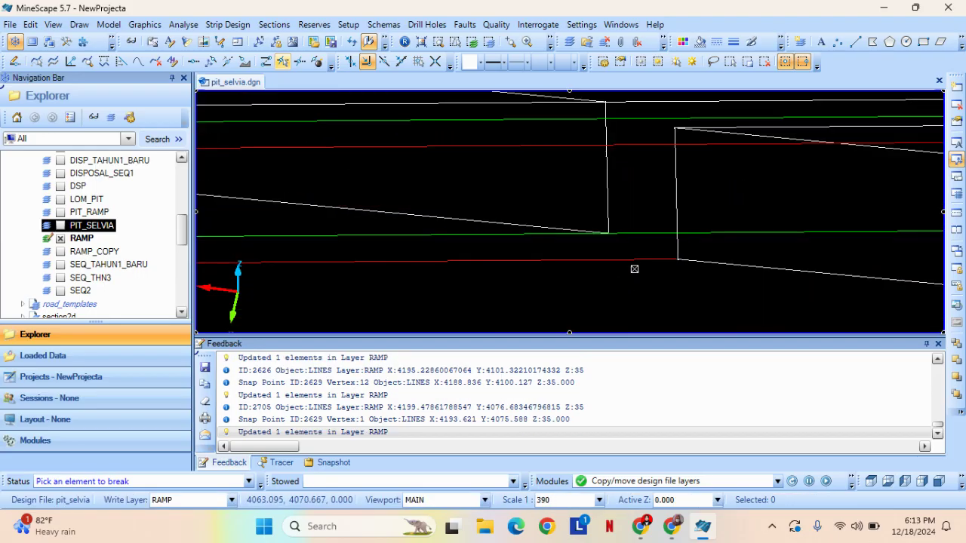
pyautogui.moveTo(635, 268); pyautogui.dragTo(556, 263, button='middle')
pyautogui.click(549, 235)
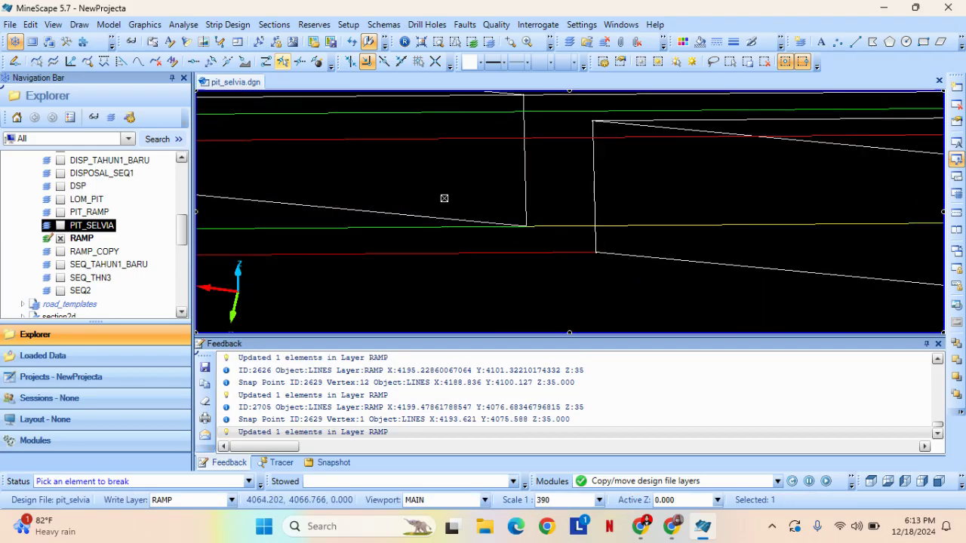
pyautogui.moveTo(425, 181); pyautogui.dragTo(599, 234, button='middle')
pyautogui.click(544, 193)
pyautogui.moveTo(419, 201); pyautogui.dragTo(597, 236, button='middle')
pyautogui.click(545, 218)
pyautogui.moveTo(376, 194); pyautogui.dragTo(742, 236, button='middle')
pyautogui.click(498, 171)
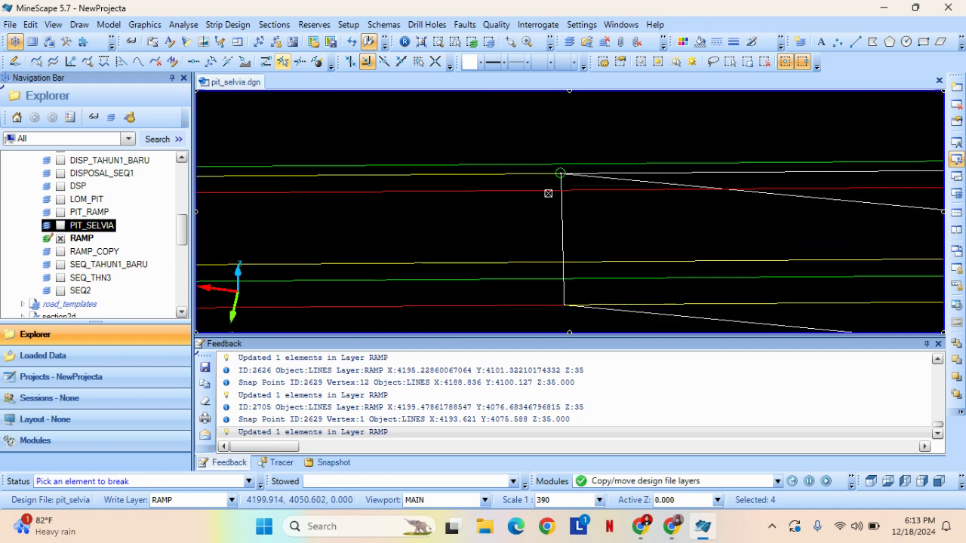
pyautogui.press('Delete')
pyautogui.click(453, 298)
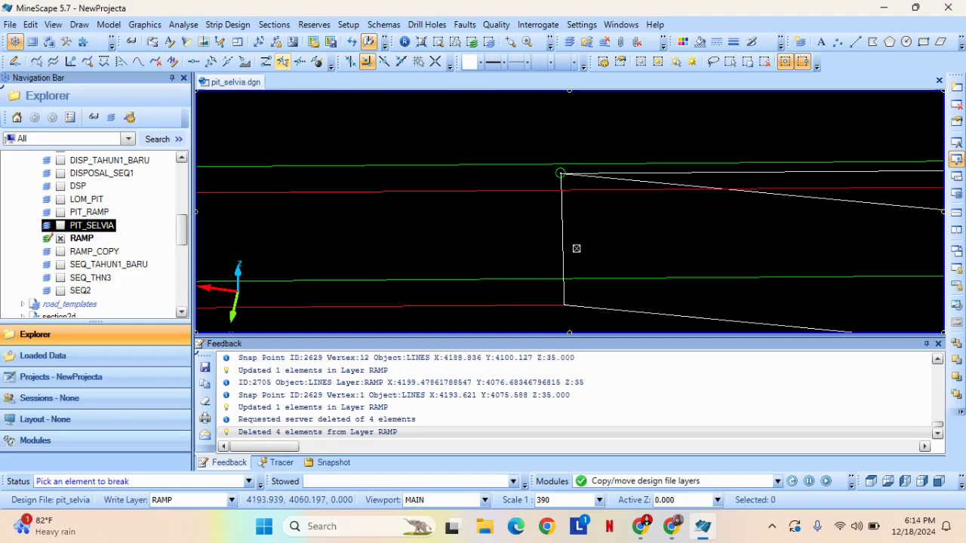
# Offset the Z 35 cross line along the bench, on the side away from the finished ramp segment.
pyautogui.scroll(-2, 511, 252)
pyautogui.moveTo(498, 259); pyautogui.dragTo(634, 260, button='middle')
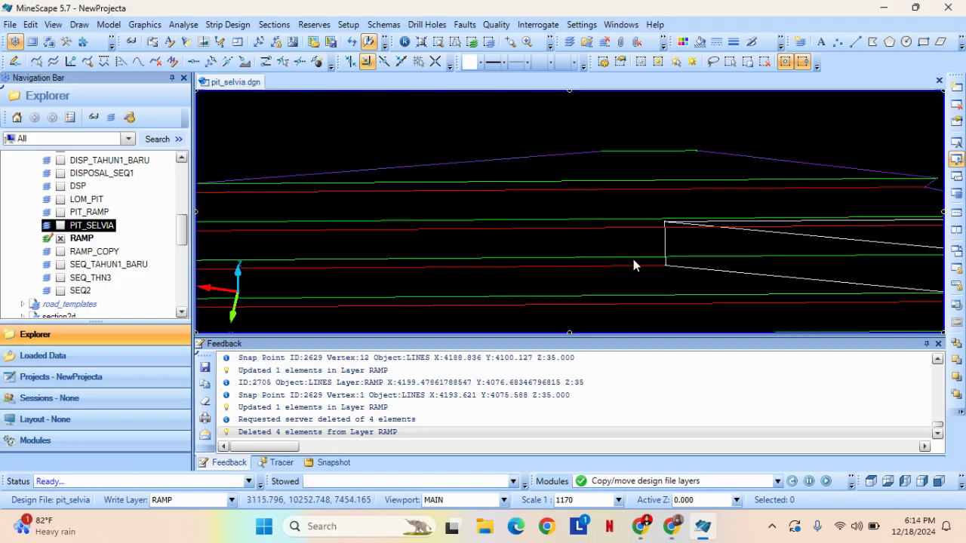
pyautogui.scroll(2, 682, 259)
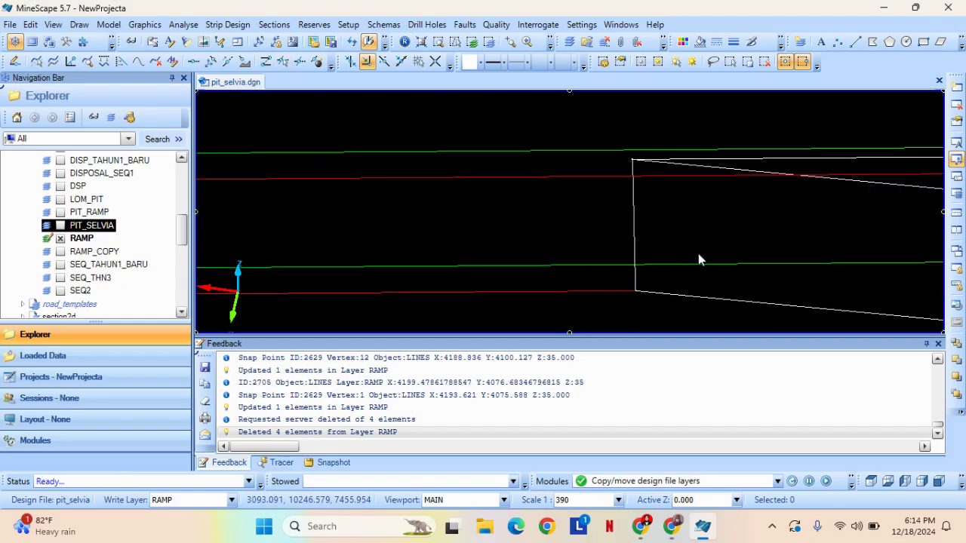
pyautogui.rightClick(480, 221)
pyautogui.click(532, 340)
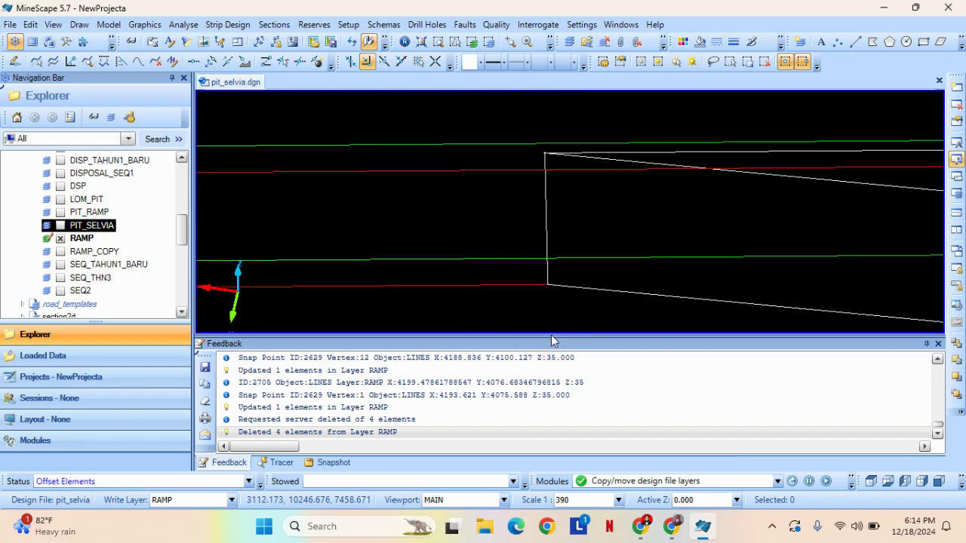
pyautogui.moveTo(462, 248); pyautogui.dragTo(413, 246)
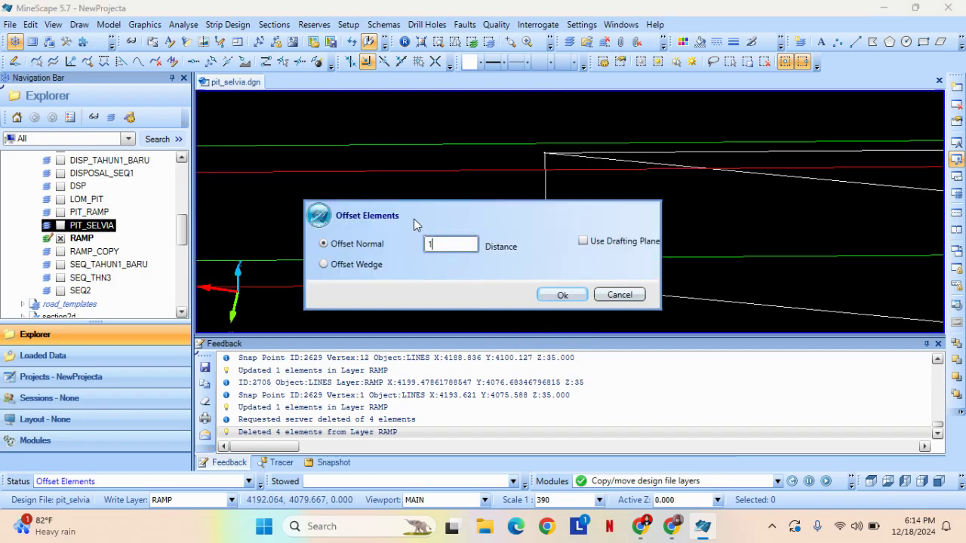
pyautogui.click(562, 295)
pyautogui.click(545, 200)
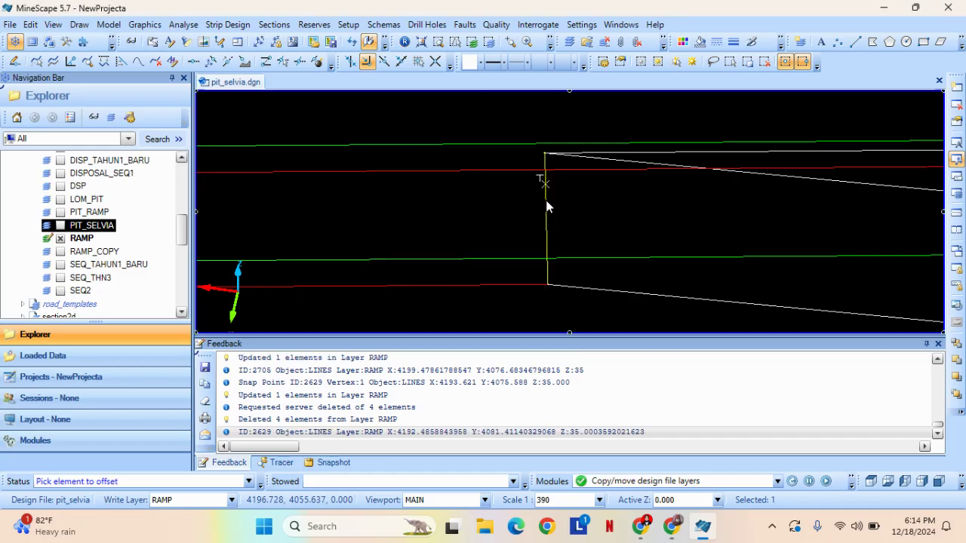
pyautogui.click(389, 224)
pyautogui.click(619, 295)
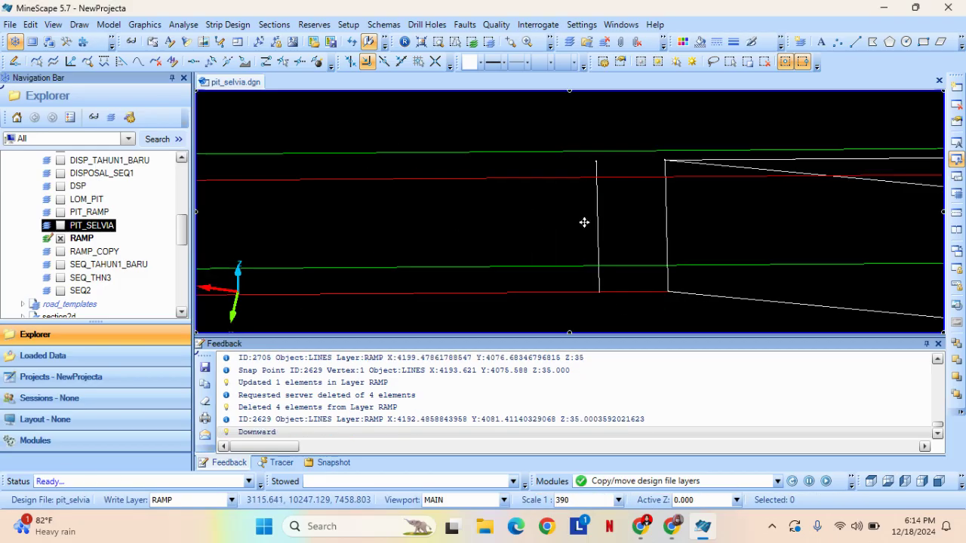
# Project the offset Z 35 cross line by a height of 10 at a projection angle of 4.5739, away from the finished ramp segment.
pyautogui.click(79, 25)
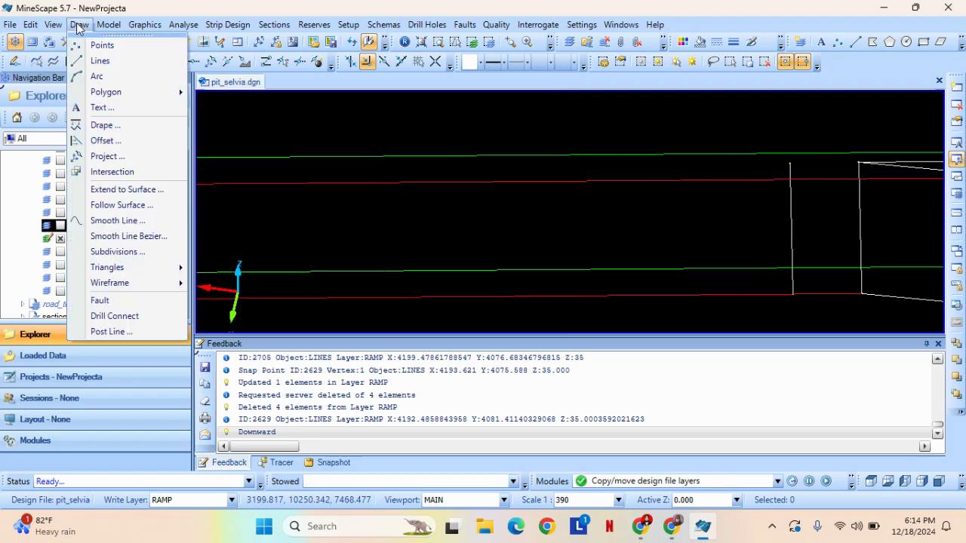
pyautogui.click(106, 156)
pyautogui.click(593, 363)
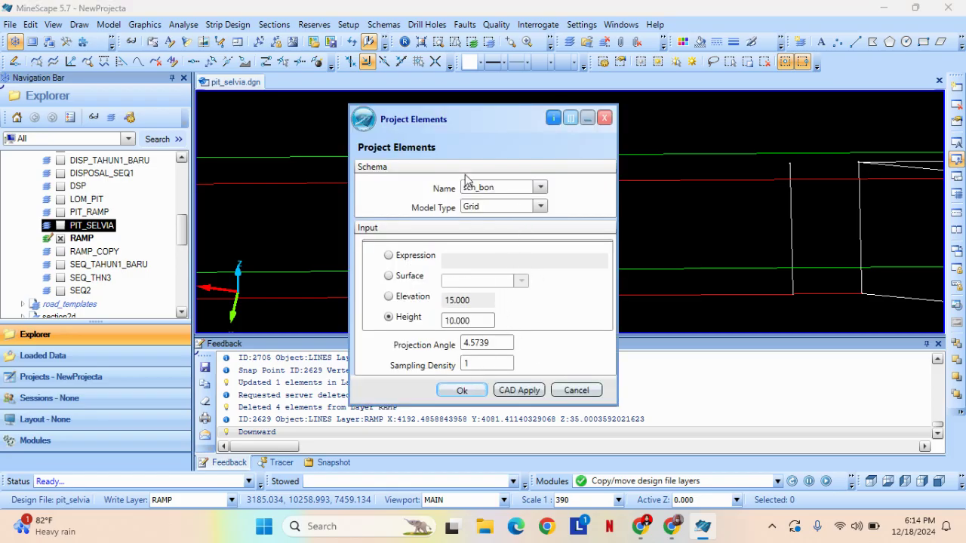
pyautogui.click(480, 323)
pyautogui.press('Tab')
pyautogui.click(463, 391)
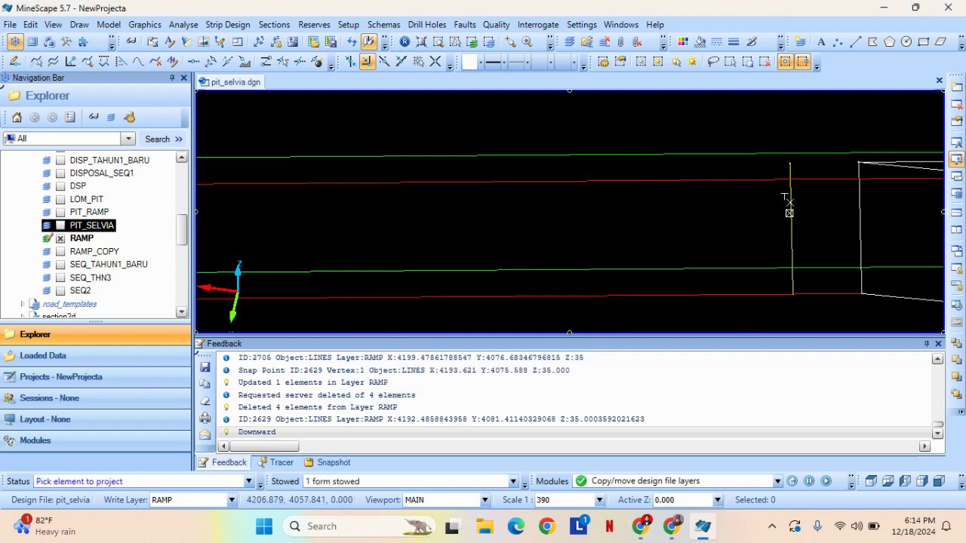
pyautogui.click(789, 213)
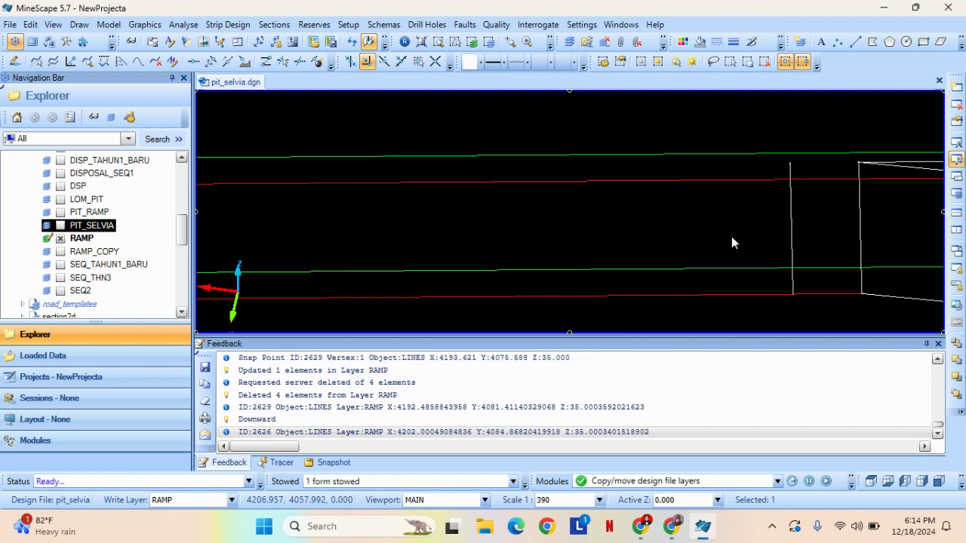
pyautogui.click(790, 203)
pyautogui.click(396, 216)
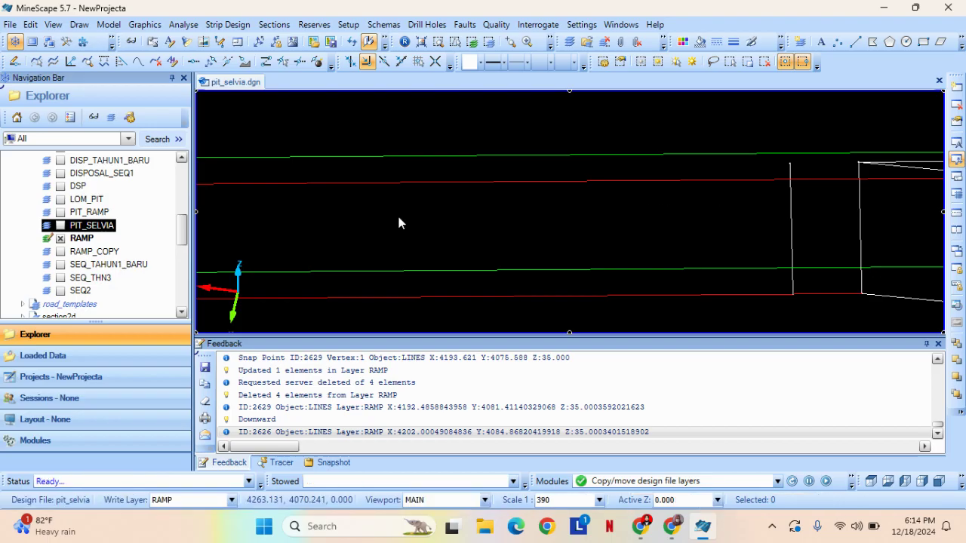
pyautogui.scroll(-3, 499, 220)
pyautogui.moveTo(507, 235); pyautogui.dragTo(537, 259, button='middle')
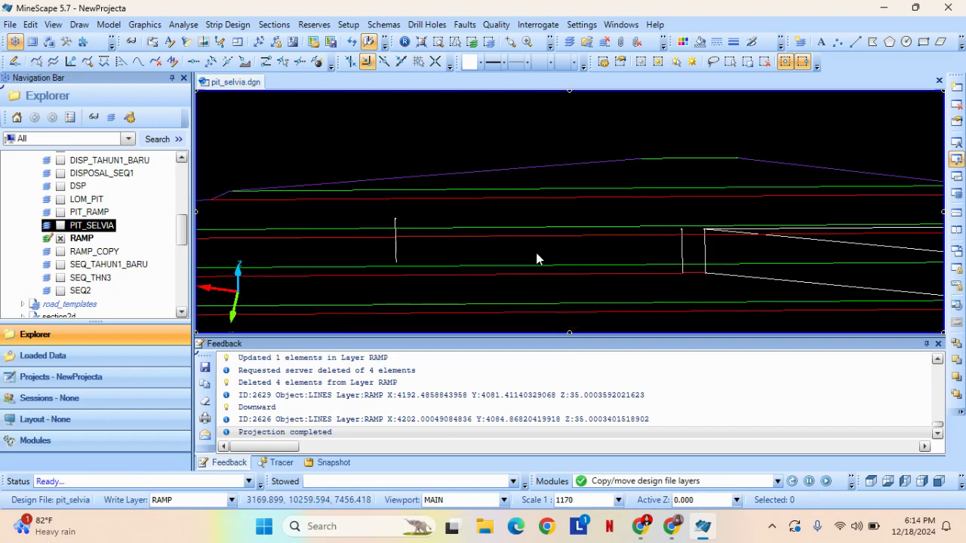
# Offset the Z 35 bench line by 25 toward the upper ends of the cross lines.
pyautogui.click(79, 25)
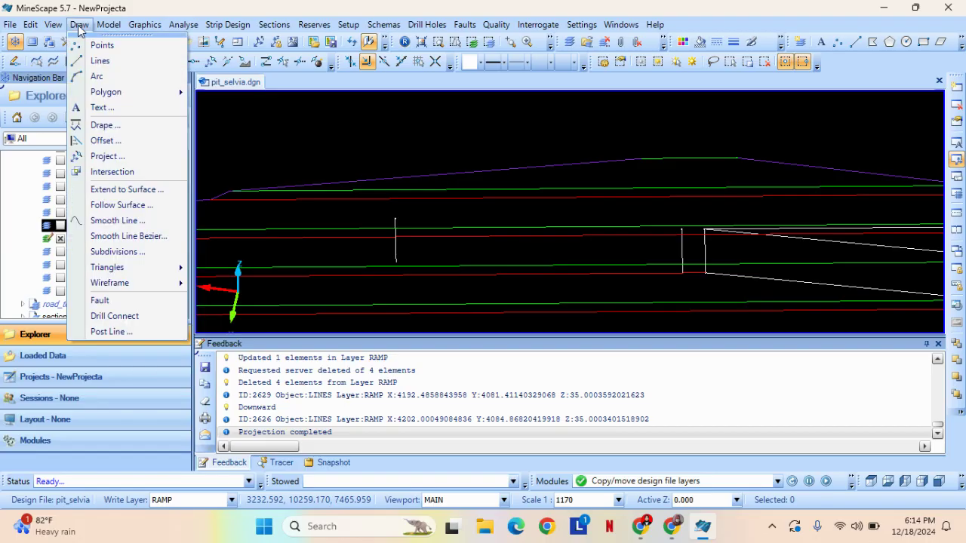
pyautogui.click(114, 147)
pyautogui.moveTo(474, 245); pyautogui.dragTo(404, 244)
pyautogui.write('2')
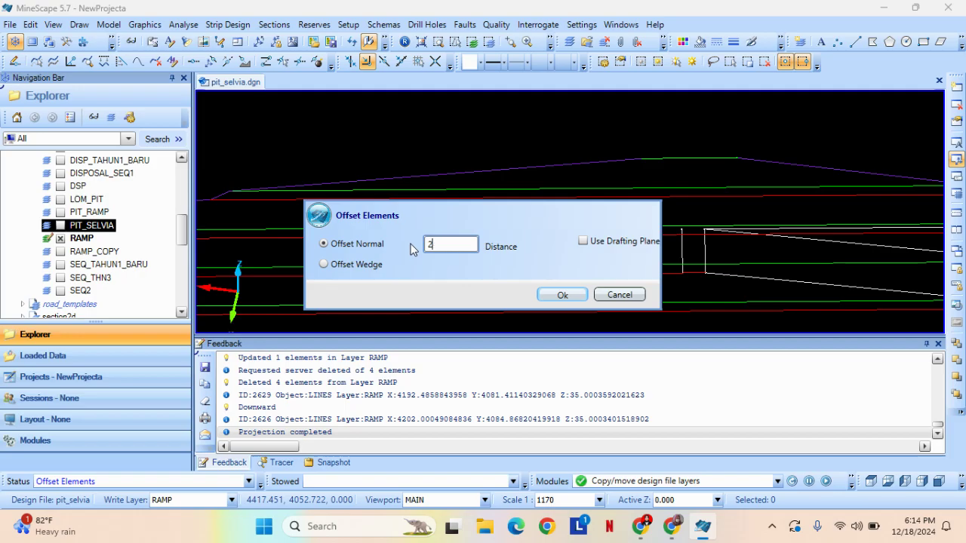
pyautogui.write('45')
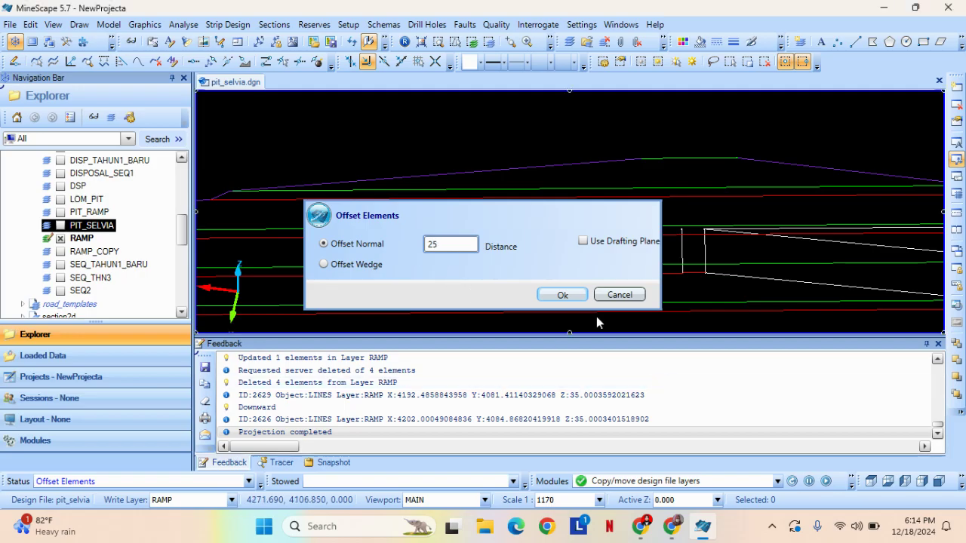
pyautogui.click(562, 296)
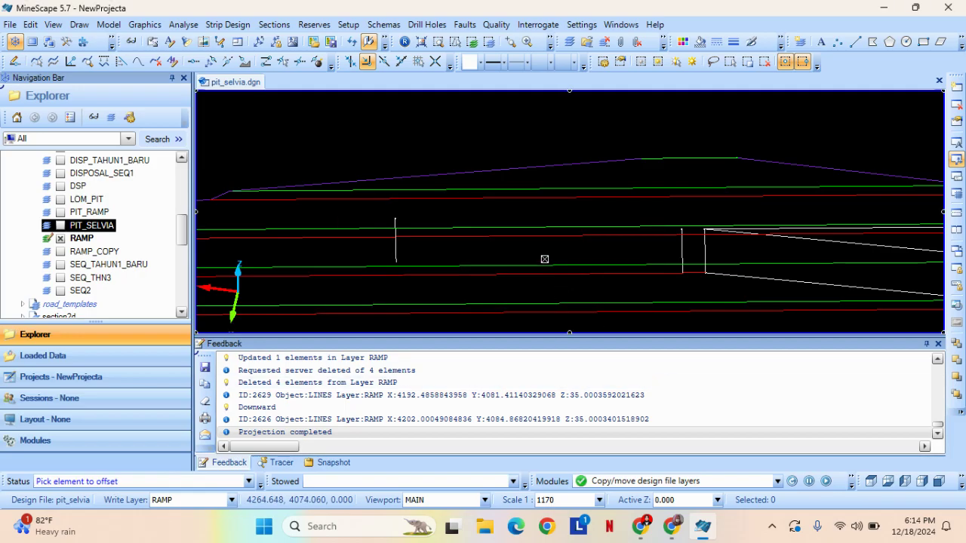
pyautogui.moveTo(545, 258); pyautogui.dragTo(531, 287, button='middle')
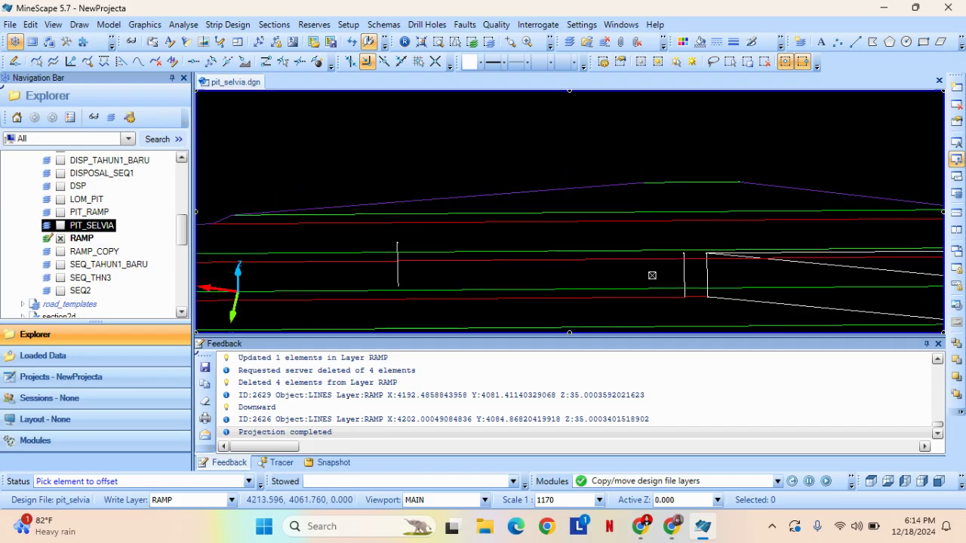
pyautogui.scroll(2, 652, 276)
pyautogui.moveTo(651, 290); pyautogui.dragTo(662, 262, button='middle')
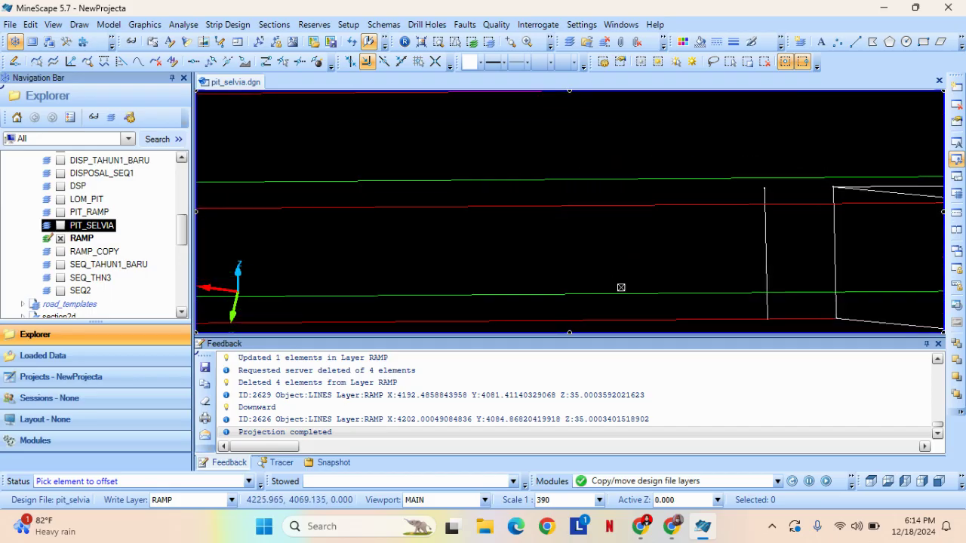
pyautogui.click(594, 294)
pyautogui.click(584, 137)
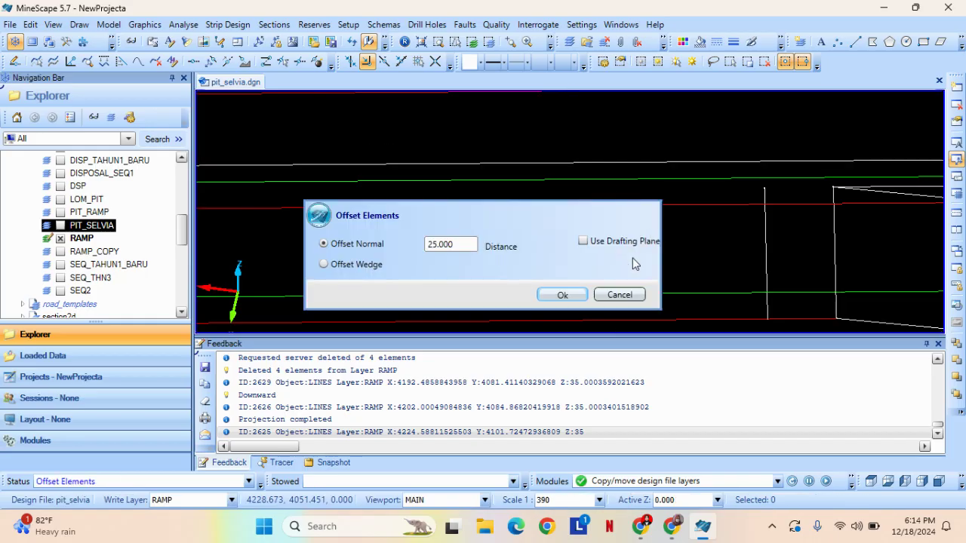
pyautogui.click(620, 295)
# Offset the red Z 45 bench line by 25, toward the same side as the offset Z 35 bench line.
pyautogui.rightClick(663, 312)
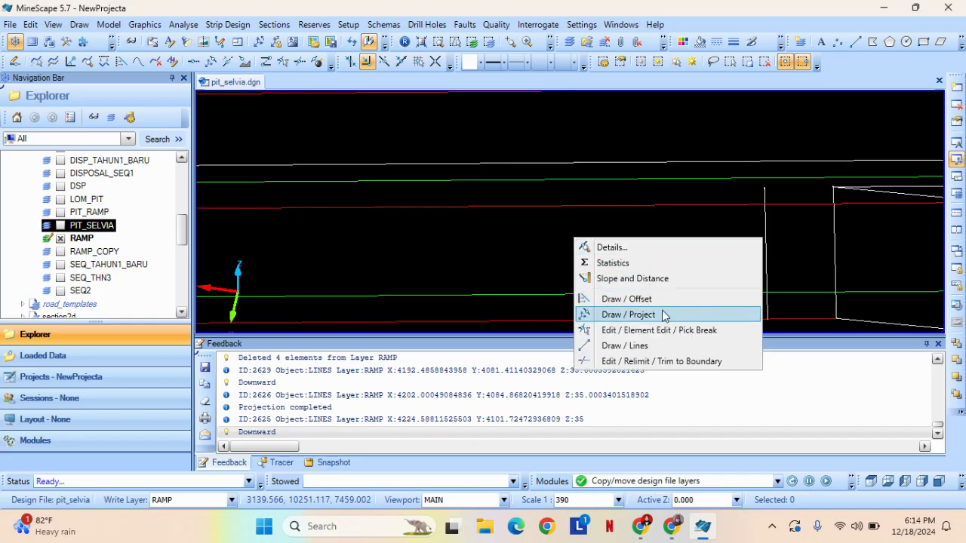
pyautogui.click(582, 298)
pyautogui.click(563, 295)
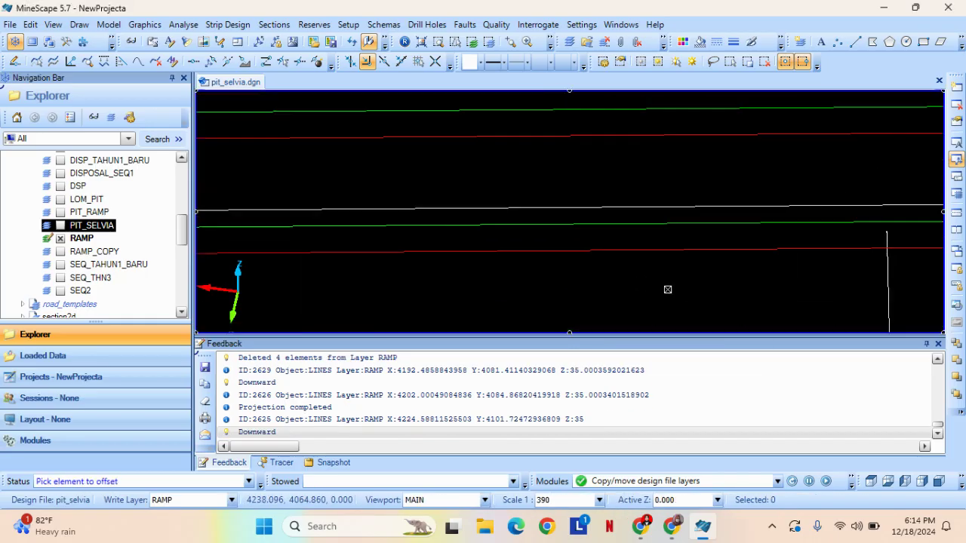
pyautogui.click(630, 250)
pyautogui.click(645, 312)
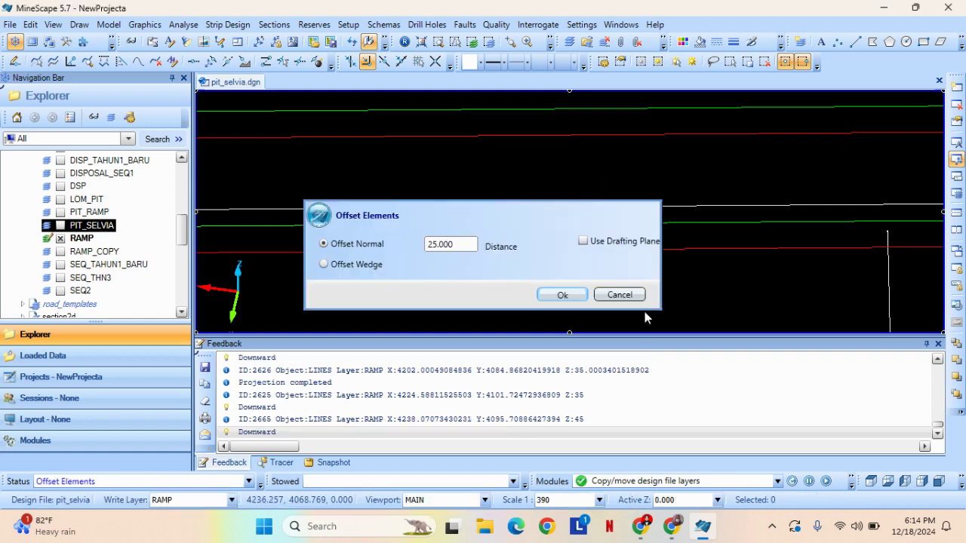
pyautogui.click(620, 295)
# Trim the lower end of the Z 35 cross line to the green Z 35 bench line, without using boundary line Z values.
pyautogui.scroll(-3, 670, 290)
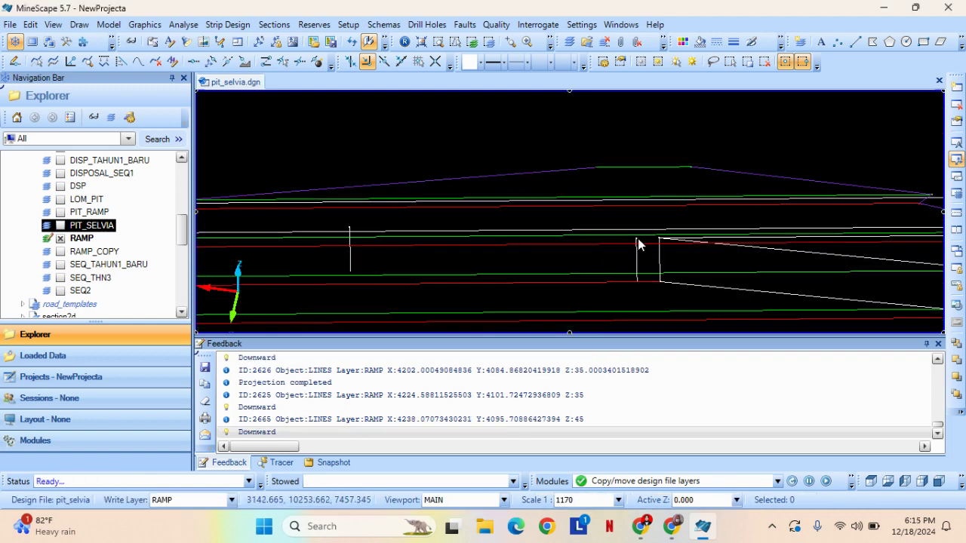
pyautogui.scroll(3, 638, 245)
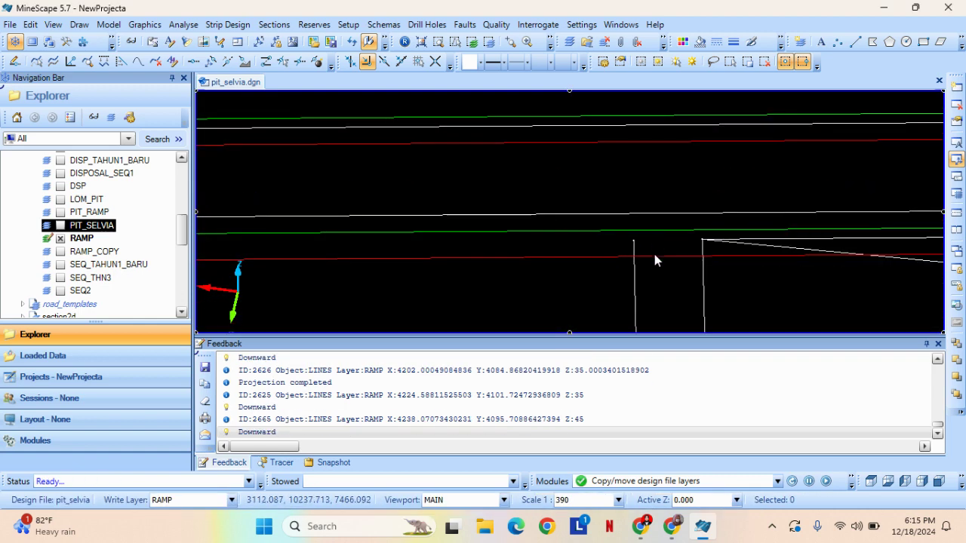
pyautogui.moveTo(654, 261)
pyautogui.mouseDown(button='middle')
pyautogui.moveTo(625, 158)
pyautogui.moveTo(565, 184)
pyautogui.mouseUp(button='middle')
pyautogui.rightClick(529, 178)
pyautogui.click(455, 185)
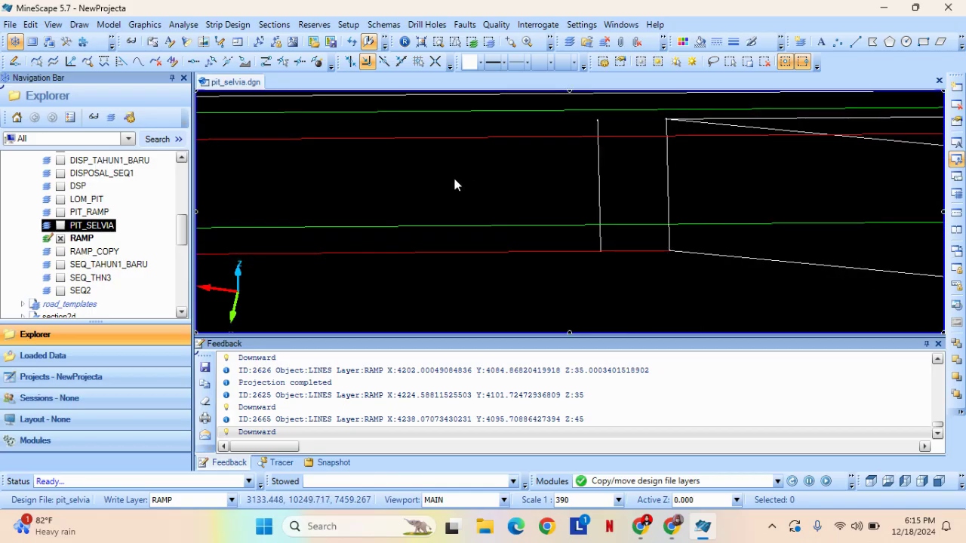
pyautogui.rightClick(315, 149)
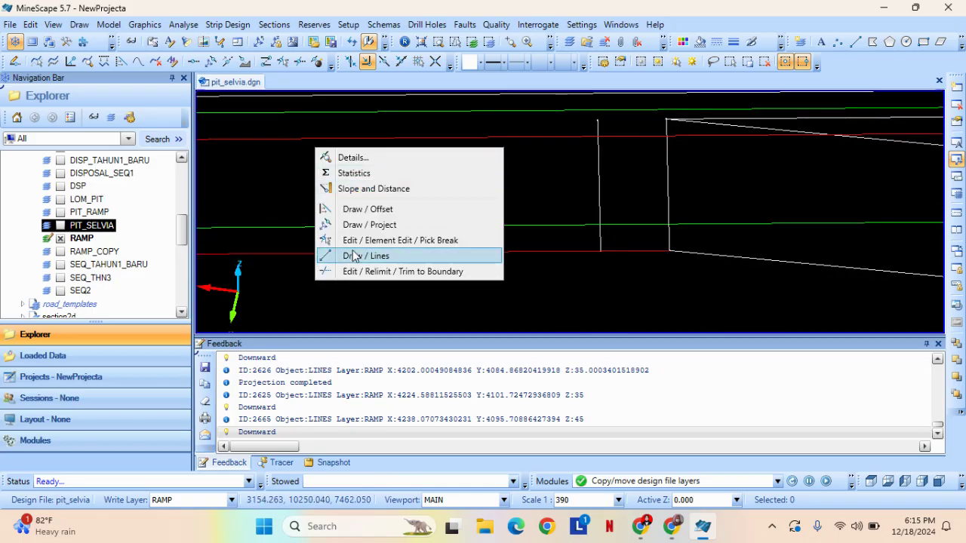
pyautogui.click(377, 272)
pyautogui.moveTo(655, 248); pyautogui.dragTo(640, 224, button='middle')
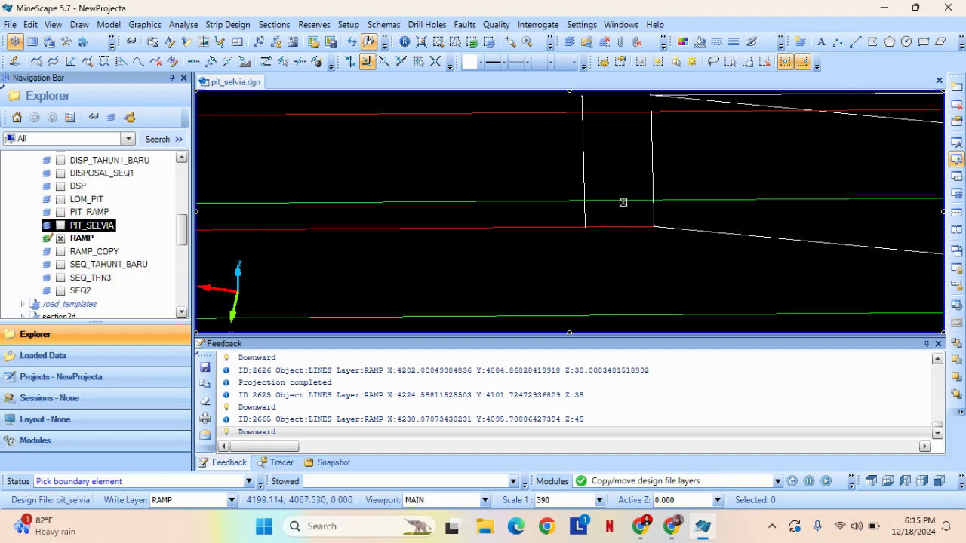
pyautogui.rightClick(623, 201)
pyautogui.rightClick(611, 180)
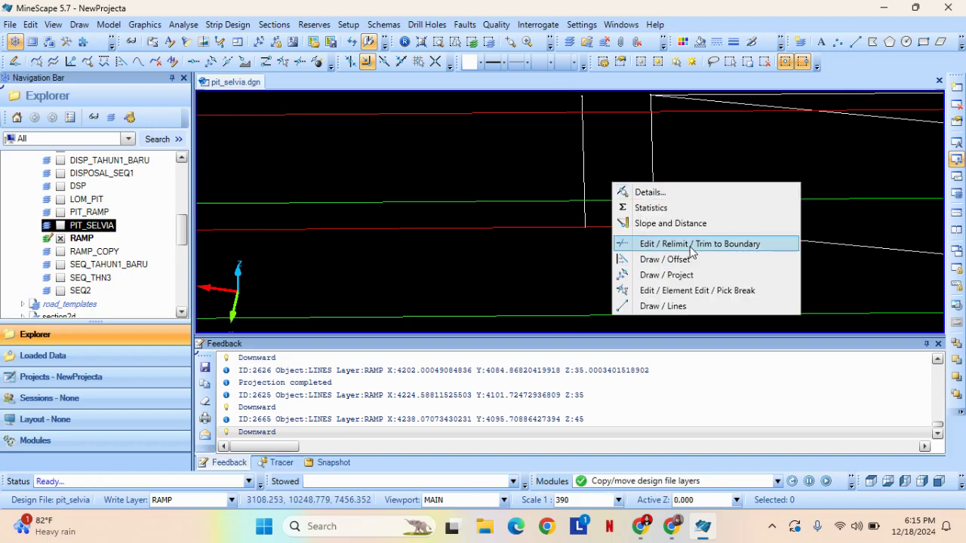
pyautogui.click(690, 246)
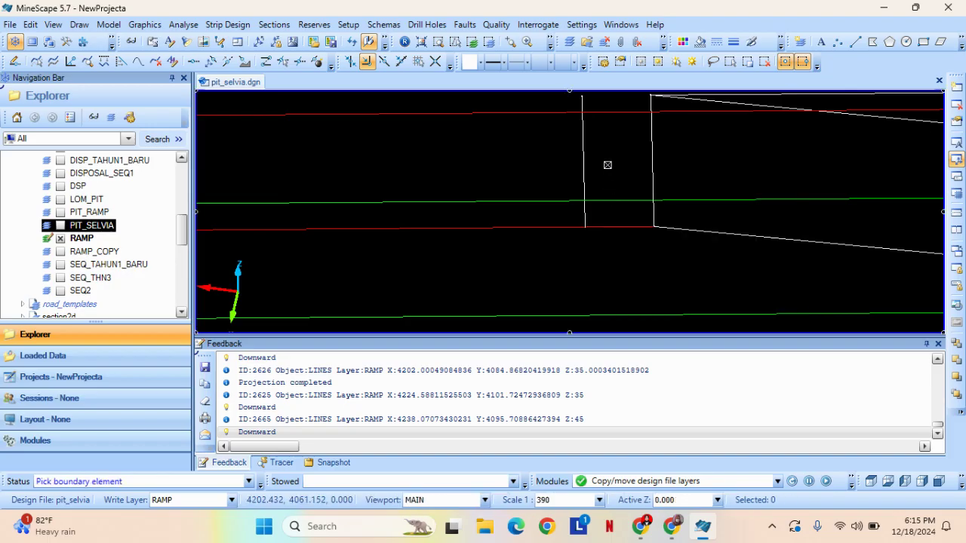
pyautogui.click(616, 201)
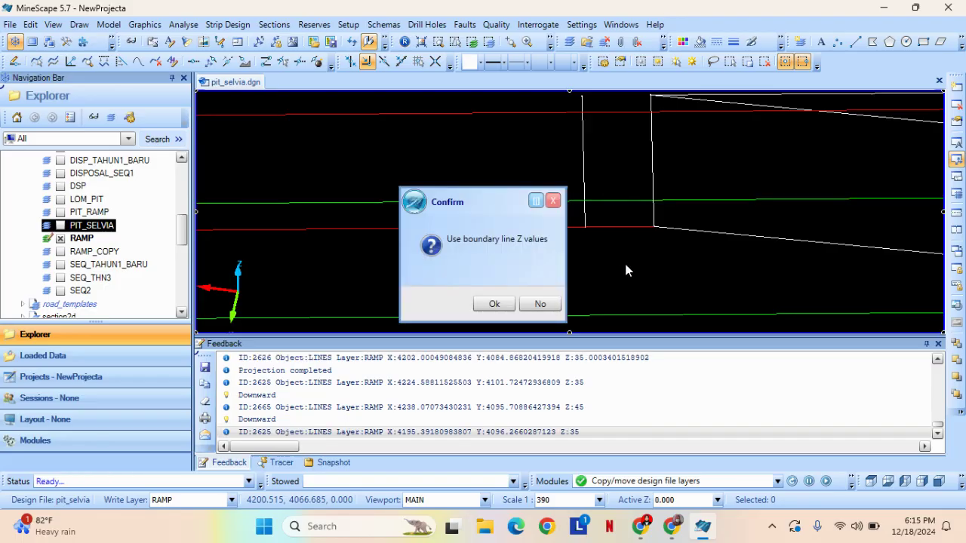
pyautogui.click(540, 306)
pyautogui.click(583, 211)
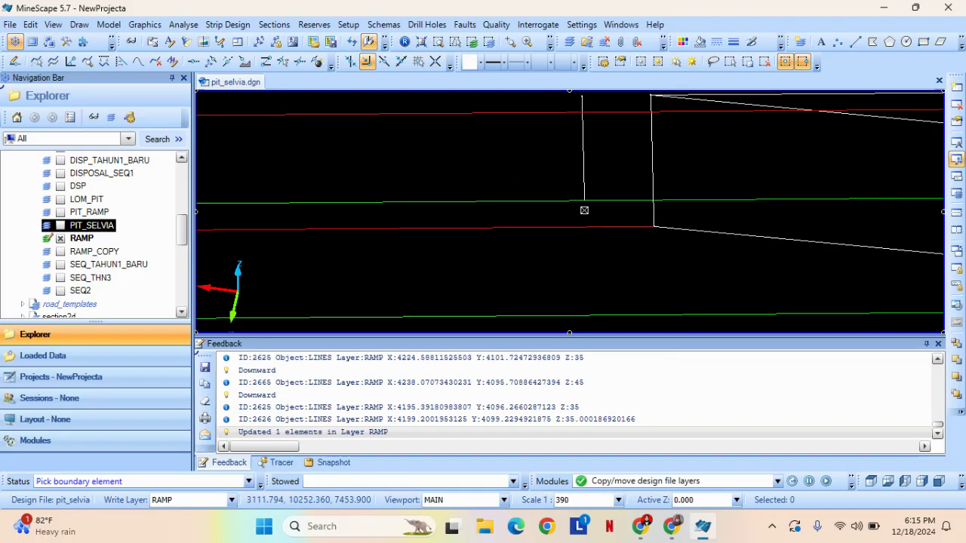
# Trim the lower end of the Z 45 cross line to the red Z 45 bench line, without using boundary line Z values.
pyautogui.rightClick(384, 232)
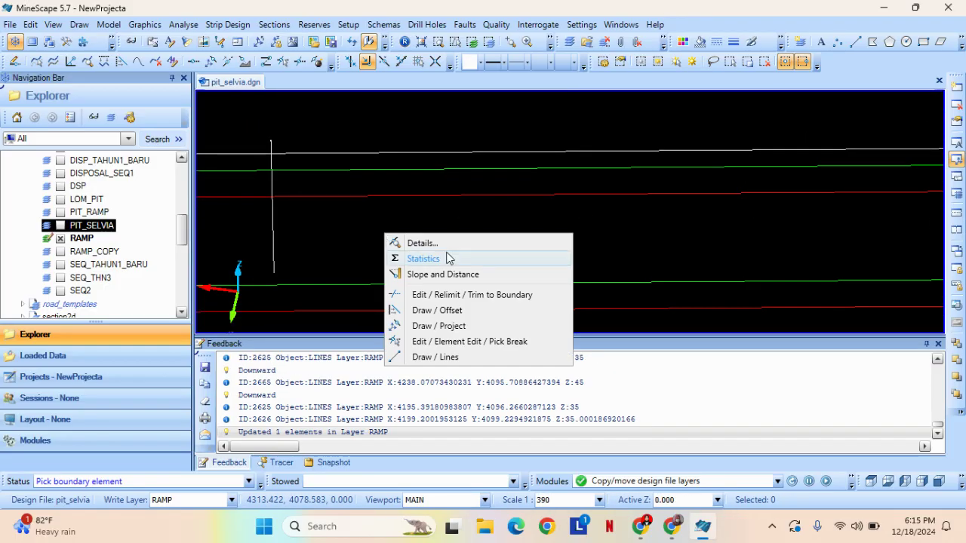
pyautogui.click(513, 296)
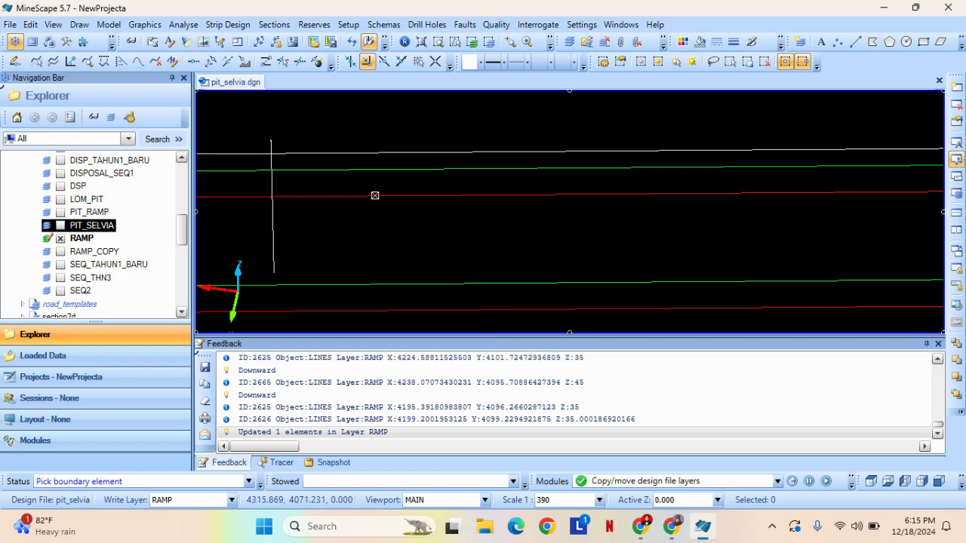
pyautogui.click(375, 195)
pyautogui.click(539, 304)
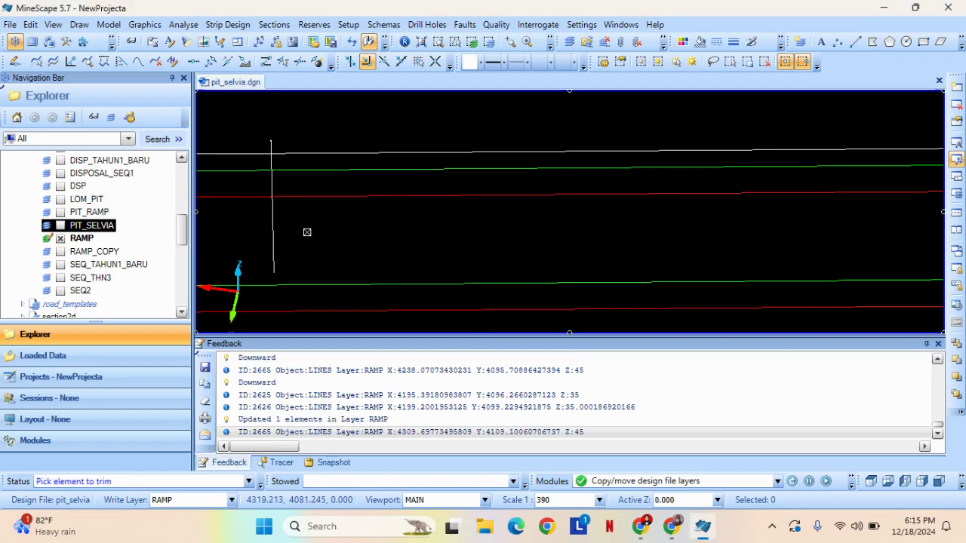
pyautogui.rightClick(288, 219)
pyautogui.click(438, 276)
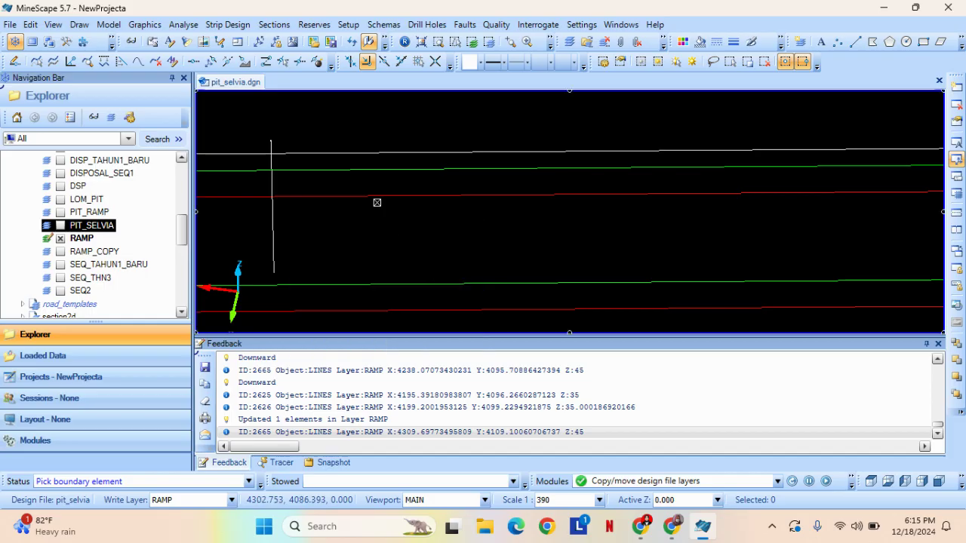
pyautogui.click(362, 197)
pyautogui.click(514, 301)
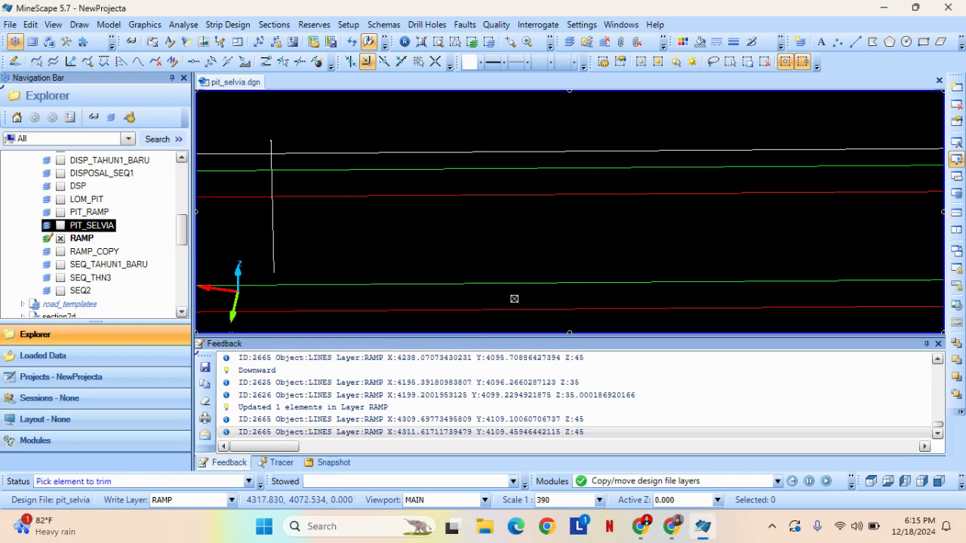
pyautogui.click(272, 210)
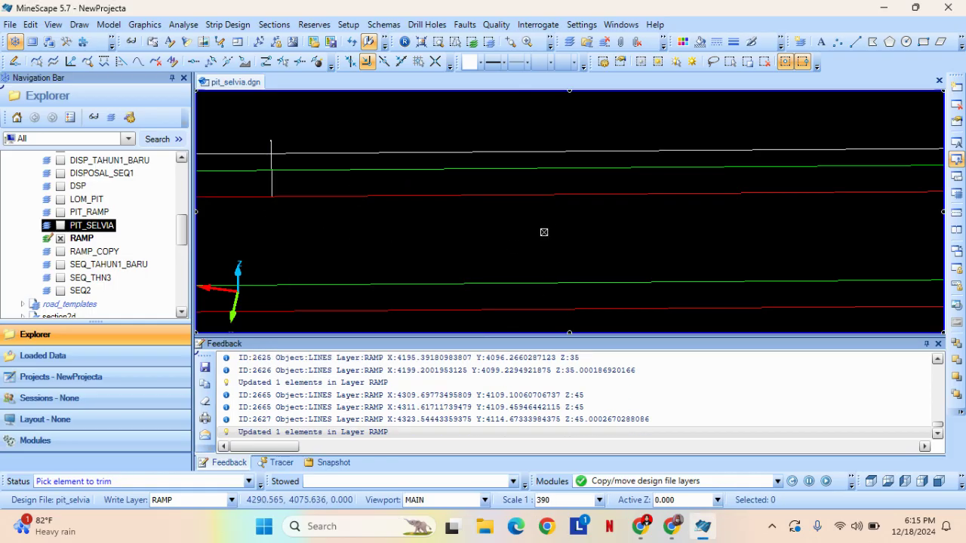
# Extend the upper end of the Z 35 cross line to the white offset Z 35 line, without using boundary line Z values.
pyautogui.scroll(-2, 559, 249)
pyautogui.scroll(2, 685, 228)
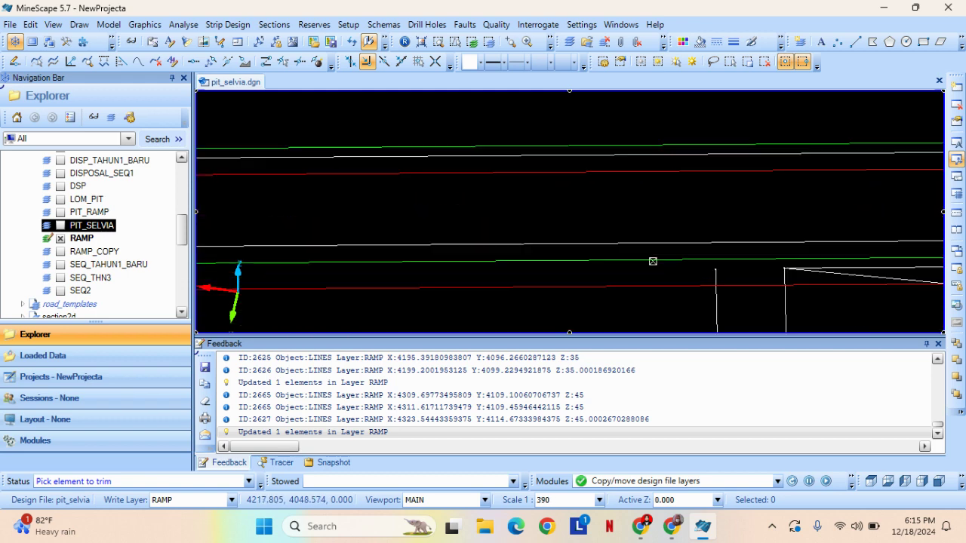
pyautogui.moveTo(698, 206); pyautogui.dragTo(488, 173, button='middle')
pyautogui.rightClick(487, 175)
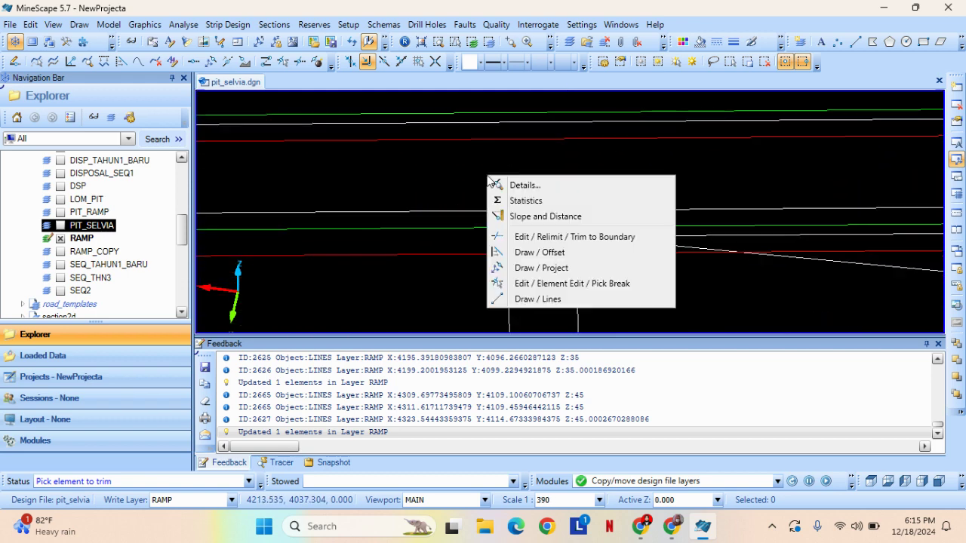
pyautogui.press('Escape')
pyautogui.click(30, 24)
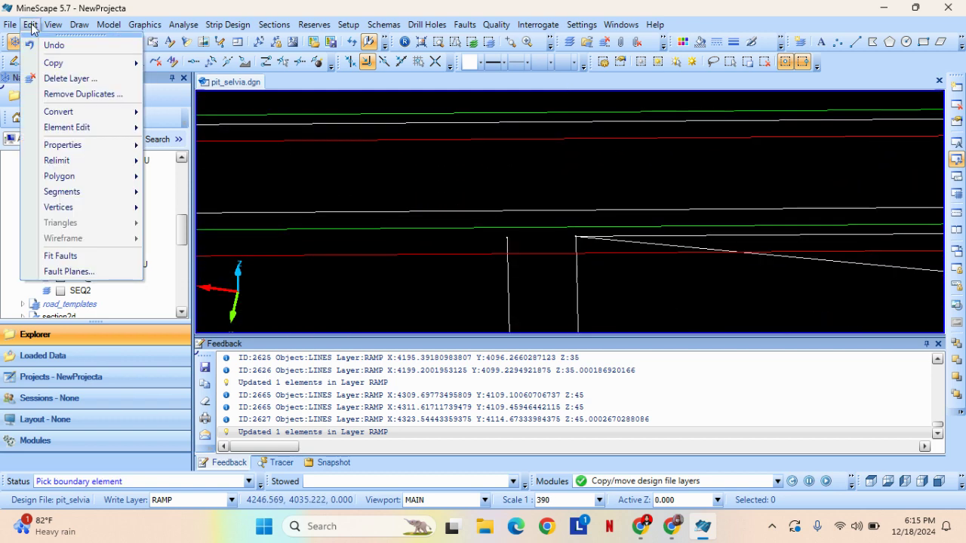
pyautogui.moveTo(76, 161)
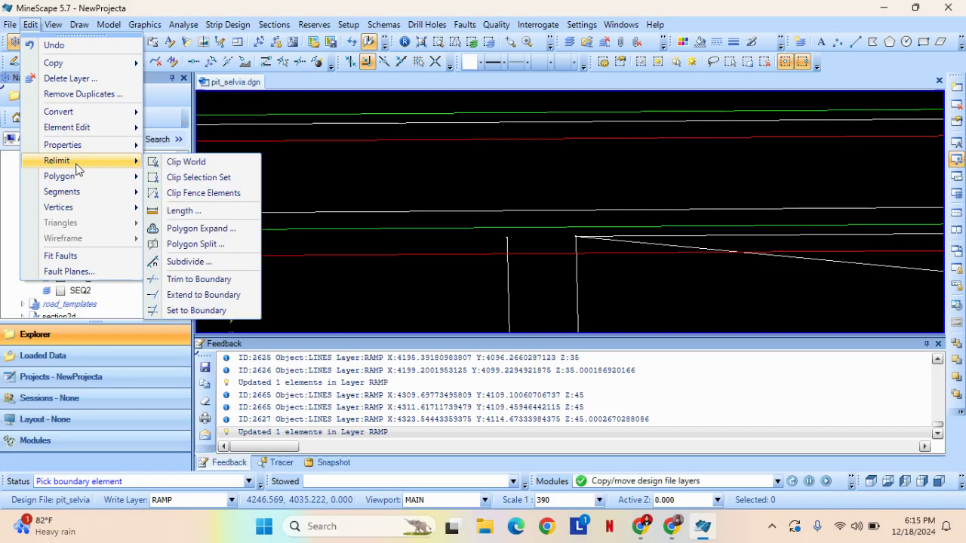
pyautogui.click(204, 296)
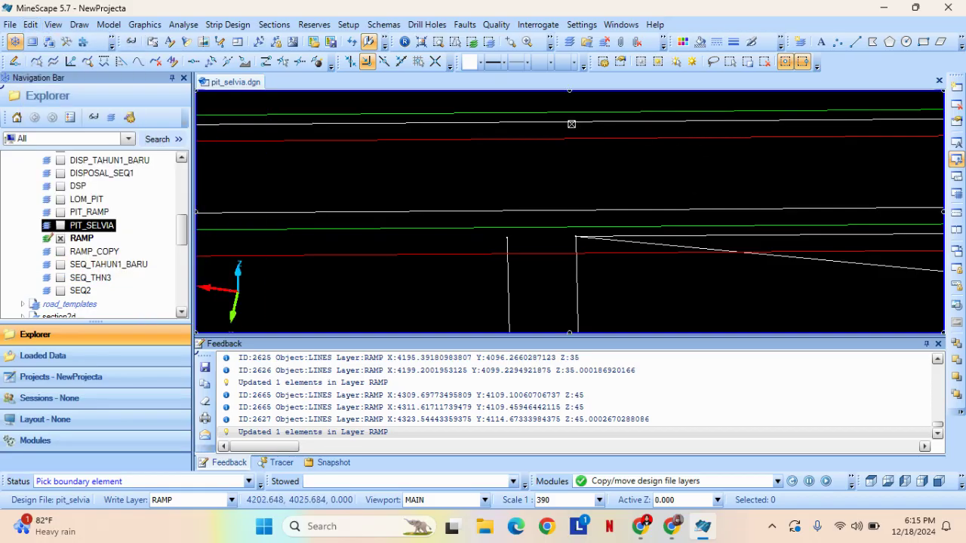
pyautogui.click(543, 211)
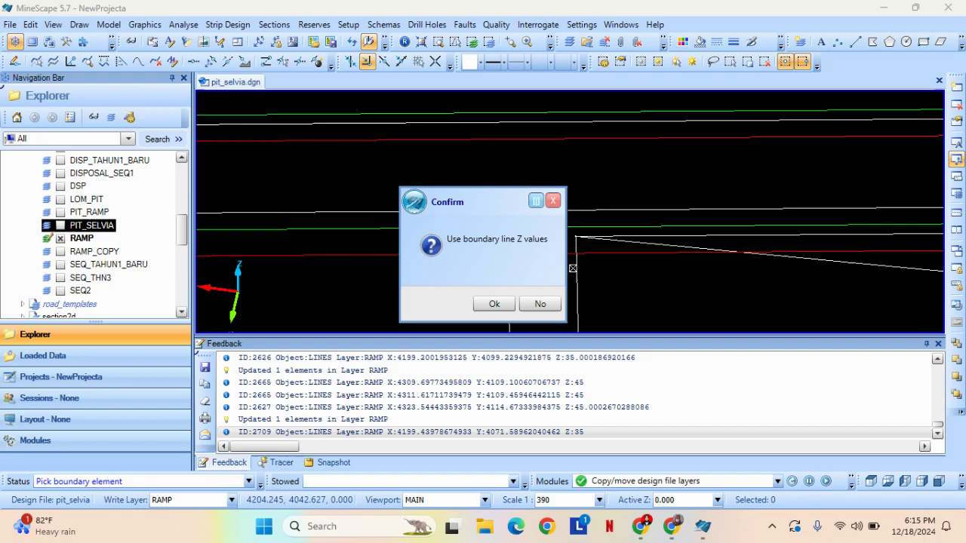
pyautogui.click(542, 304)
pyautogui.click(507, 243)
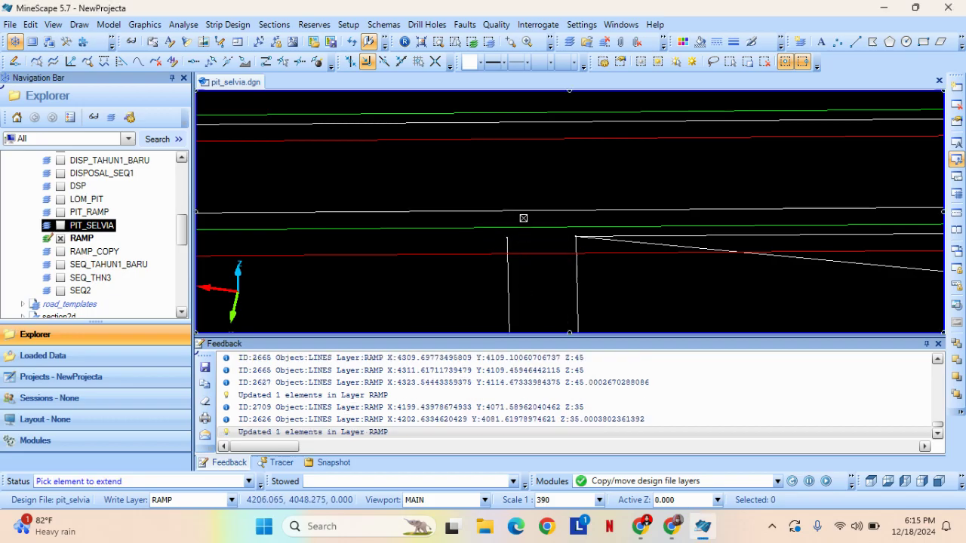
# Try to extend the Z 45 cross line to the white offset Z 45 line, without using boundary line Z values.
pyautogui.scroll(-3, 463, 228)
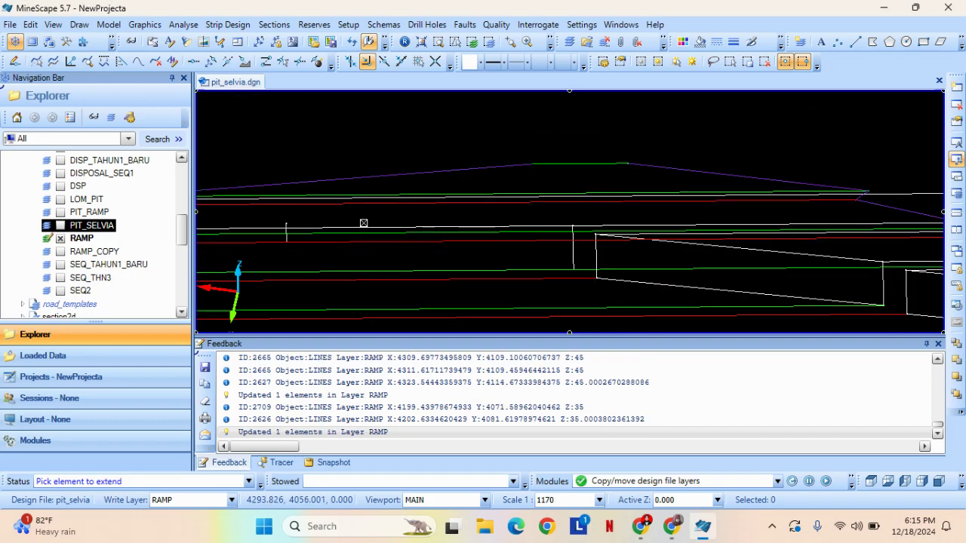
pyautogui.scroll(3, 485, 246)
pyautogui.rightClick(500, 266)
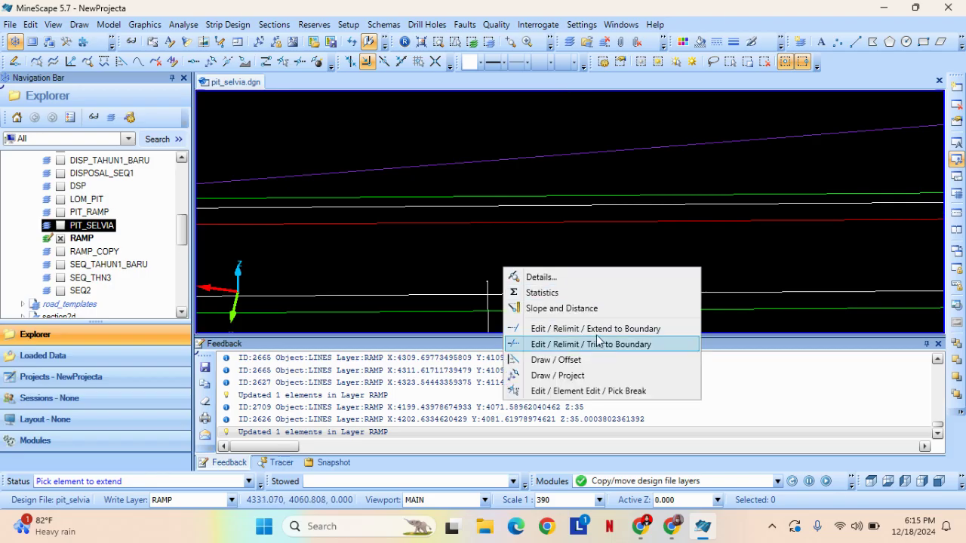
pyautogui.click(646, 341)
pyautogui.click(514, 206)
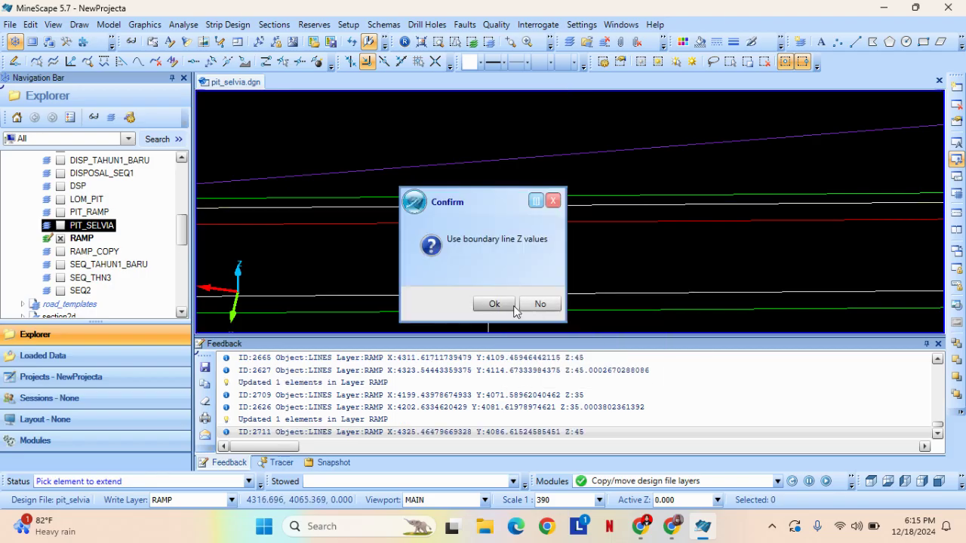
pyautogui.click(538, 309)
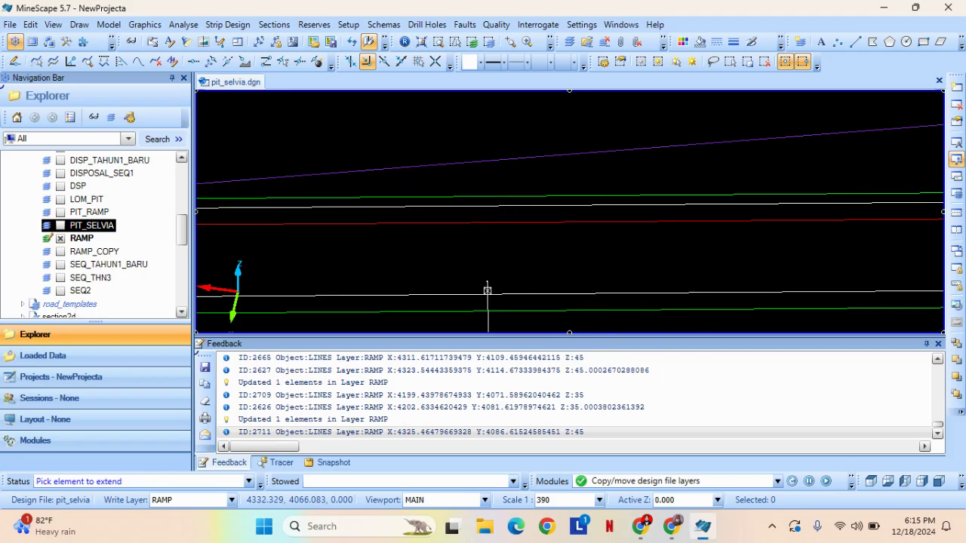
pyautogui.click(487, 289)
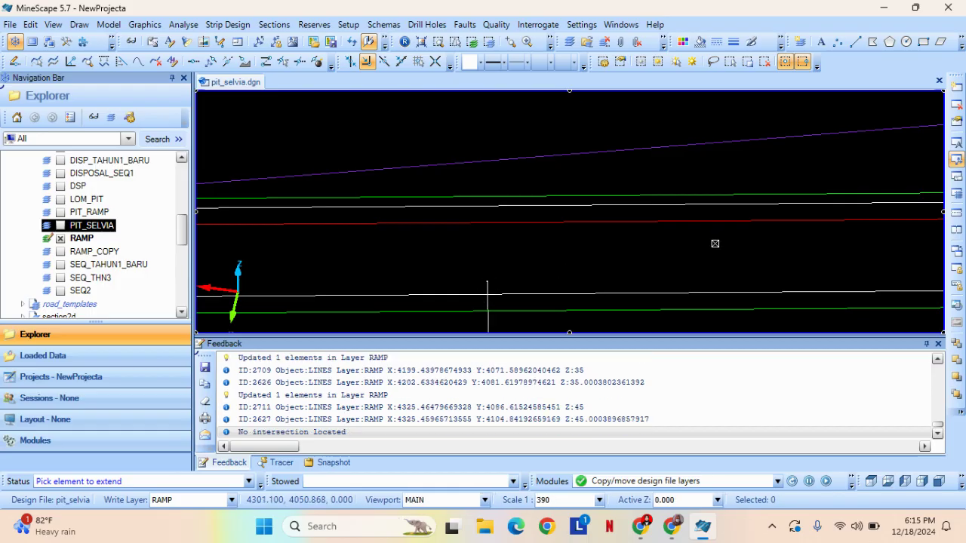
# Restart Extend to Boundary for the upper end of the Z 45 cross line, with the offset Z 45 line as boundary and its Z values unused.
pyautogui.moveTo(608, 275); pyautogui.dragTo(652, 232, button='middle')
pyautogui.rightClick(633, 215)
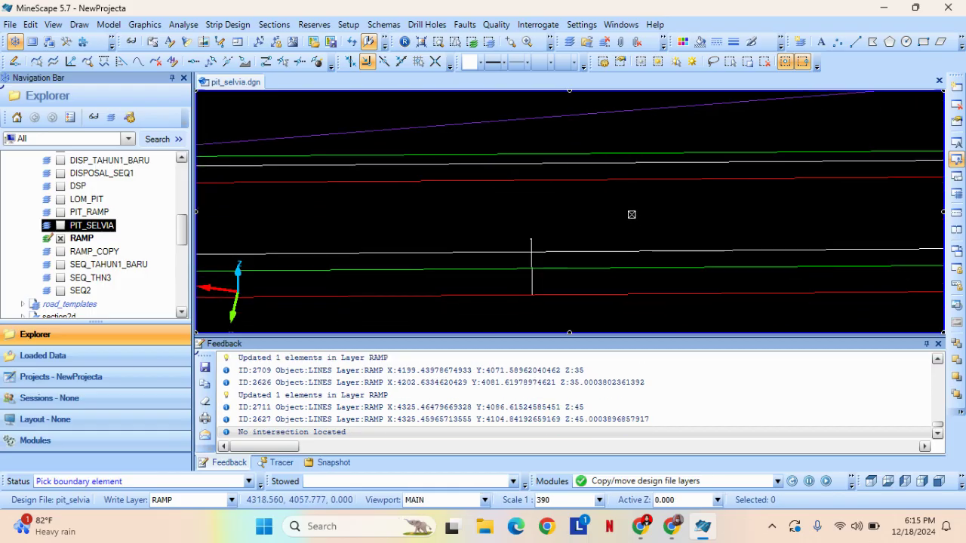
pyautogui.rightClick(631, 215)
pyautogui.click(31, 24)
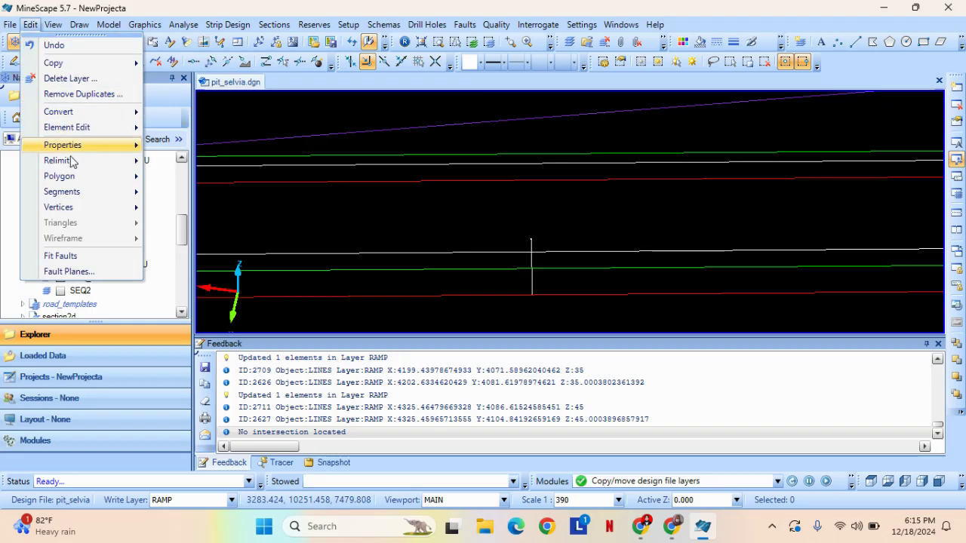
pyautogui.moveTo(55, 163)
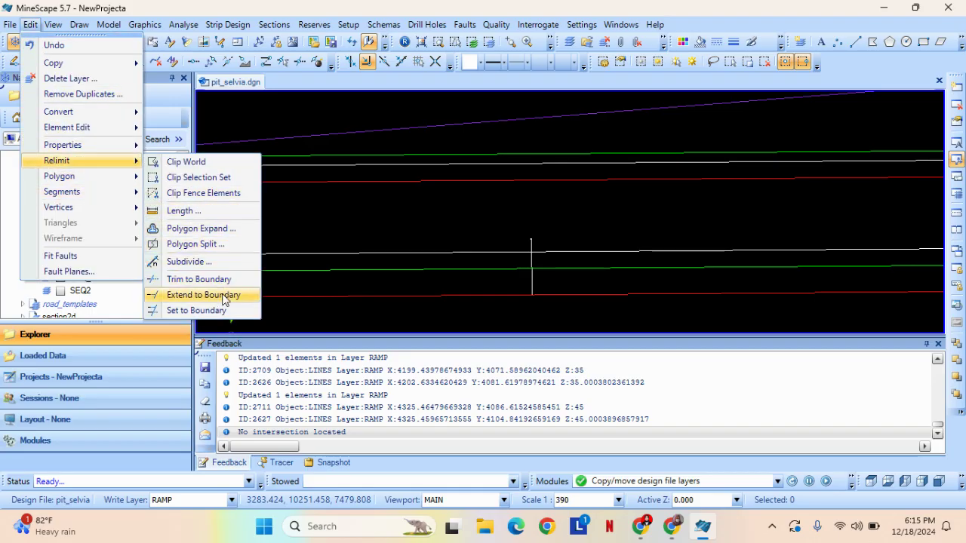
pyautogui.click(215, 295)
pyautogui.click(551, 164)
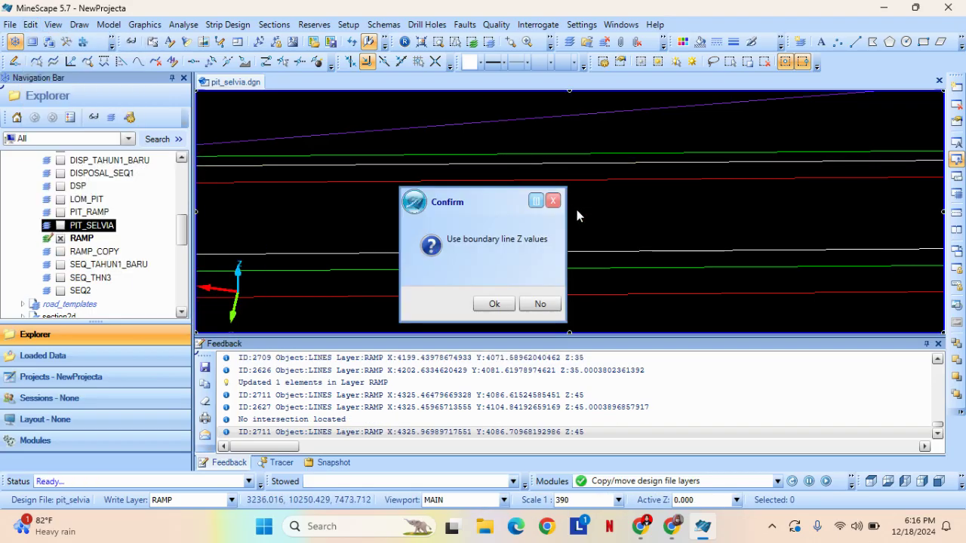
pyautogui.click(546, 304)
pyautogui.click(532, 243)
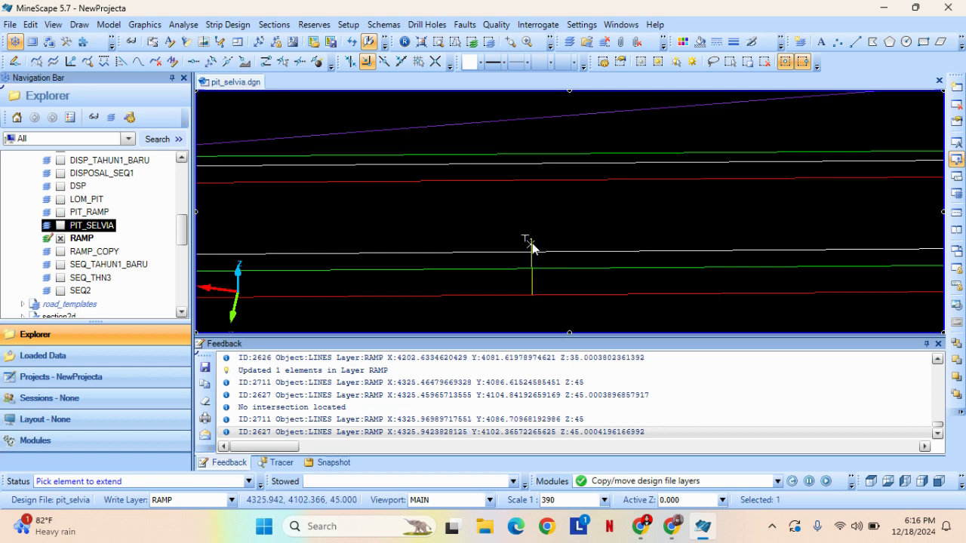
# Try to extend the upper end of the Z 45 cross line to the white offset Z 45 line, without using boundary line Z values.
pyautogui.scroll(3, 536, 222)
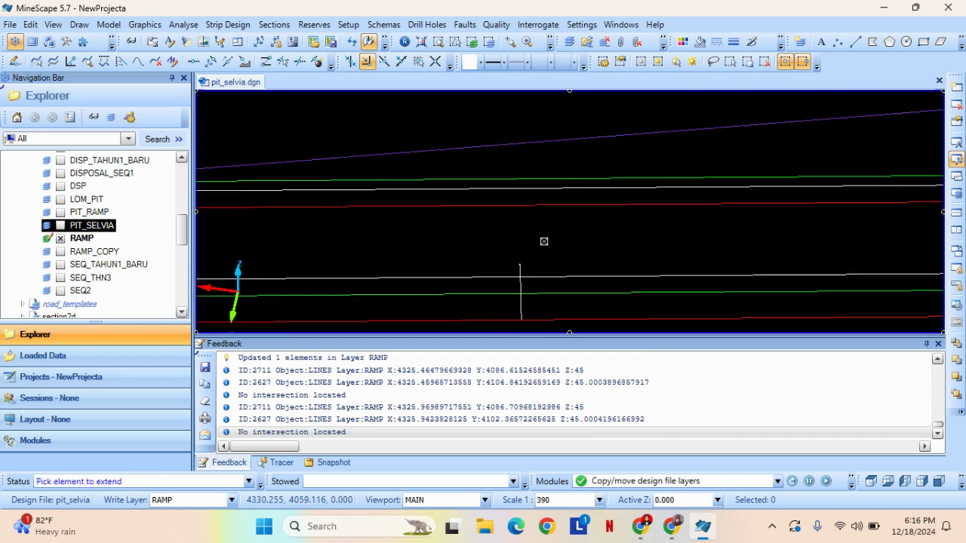
pyautogui.rightClick(557, 247)
pyautogui.click(562, 295)
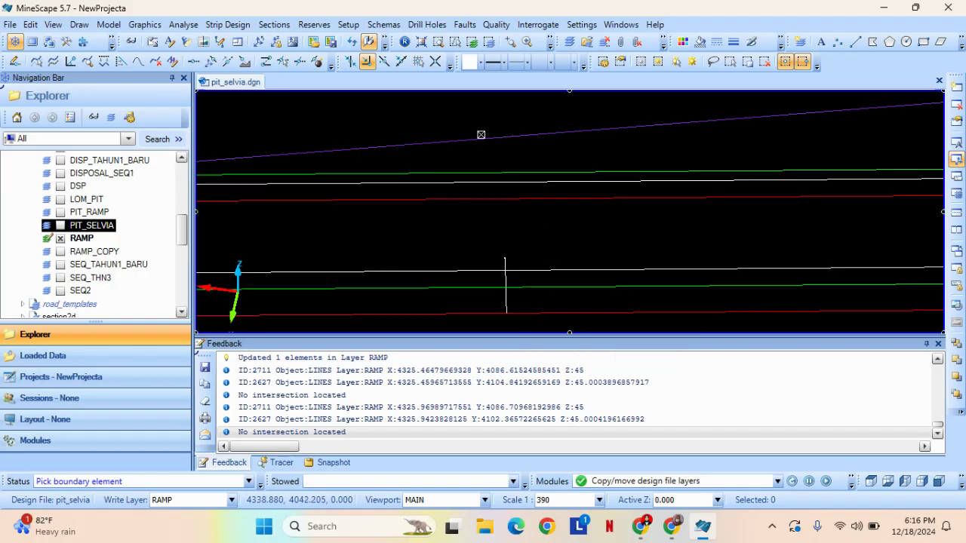
pyautogui.click(498, 179)
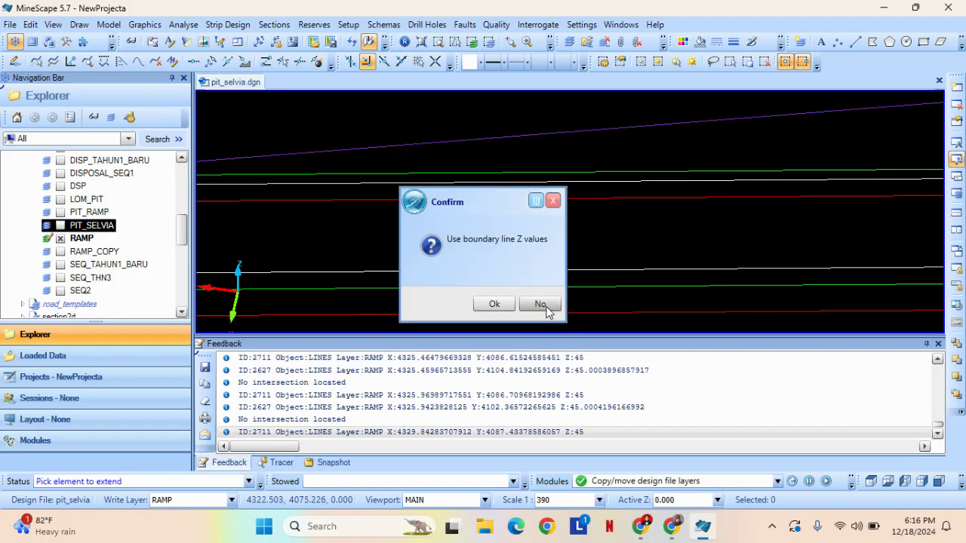
pyautogui.click(552, 314)
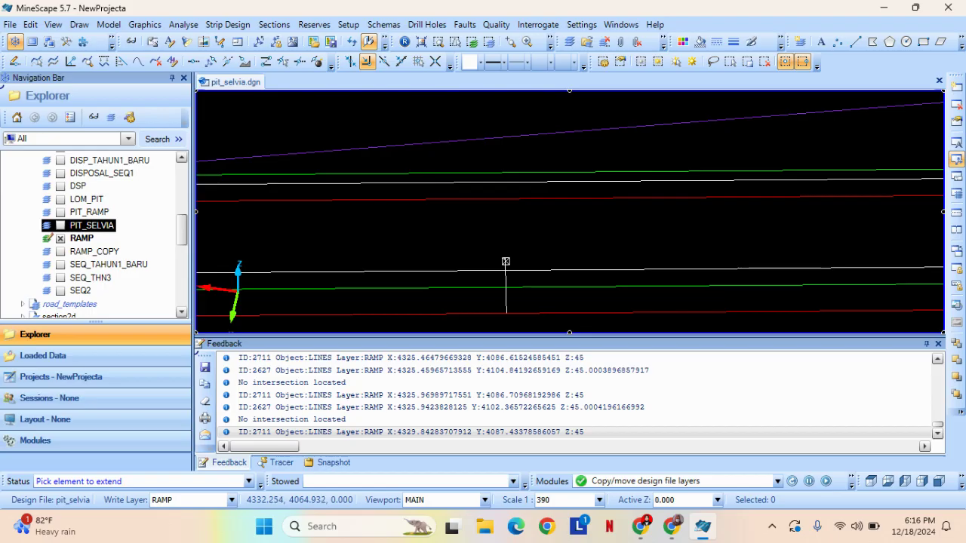
pyautogui.click(505, 261)
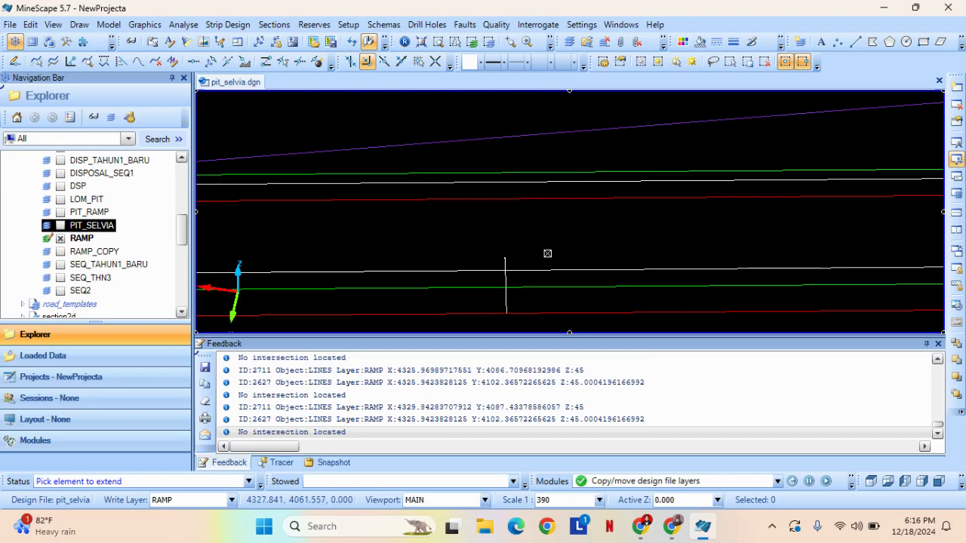
pyautogui.scroll(2, 485, 236)
pyautogui.scroll(-3, 540, 261)
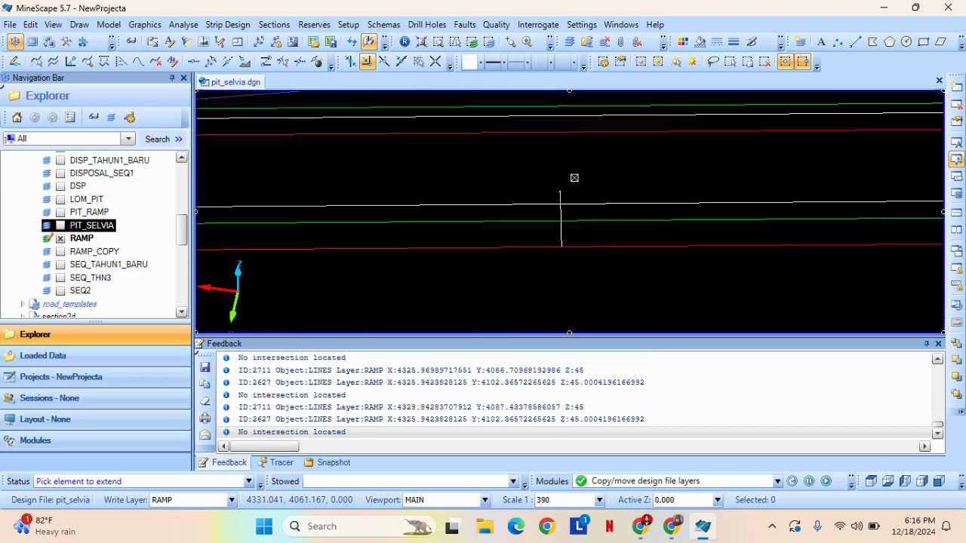
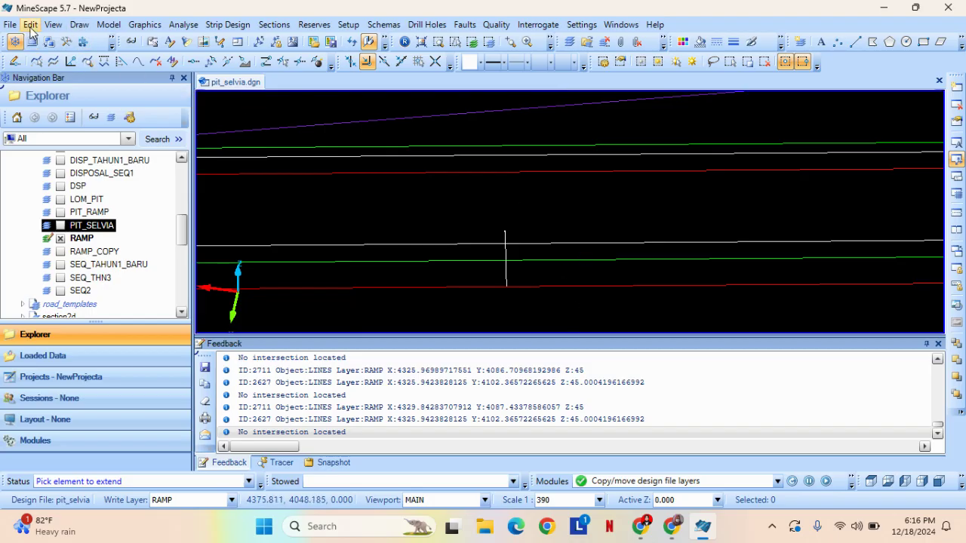
pyautogui.rightClick(499, 212)
pyautogui.rightClick(503, 212)
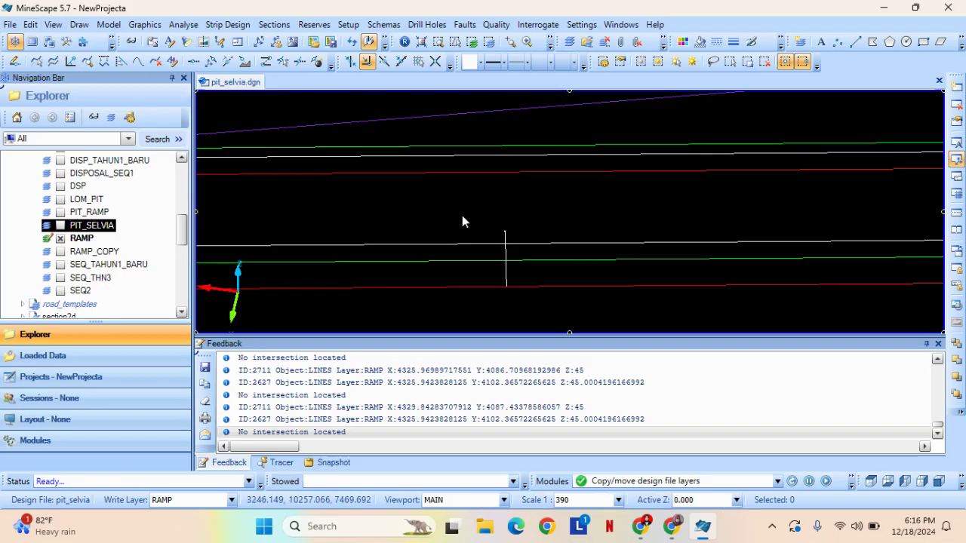
# Restart Extend to Boundary and try the Z 45 cross line against the white offset Z 45 line again.
pyautogui.click(30, 24)
pyautogui.moveTo(86, 163)
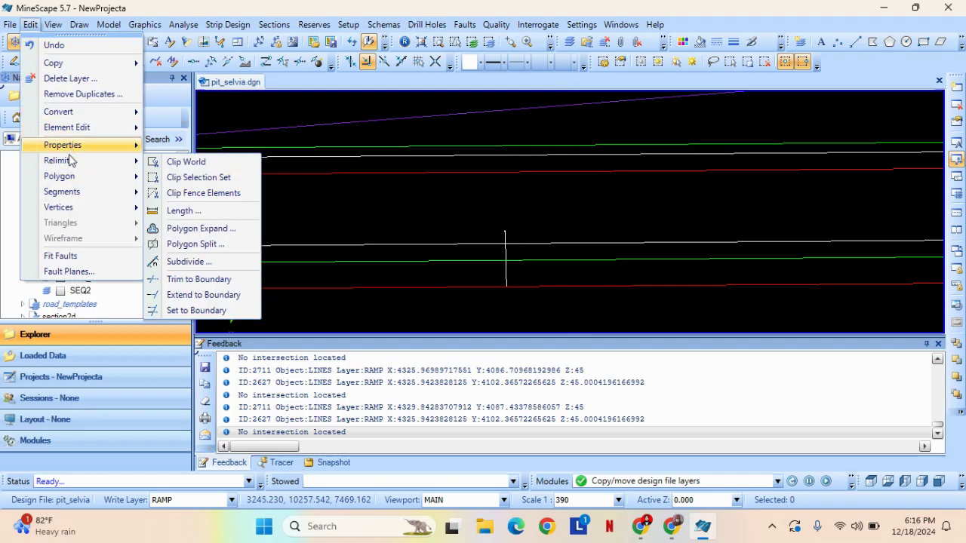
pyautogui.click(227, 294)
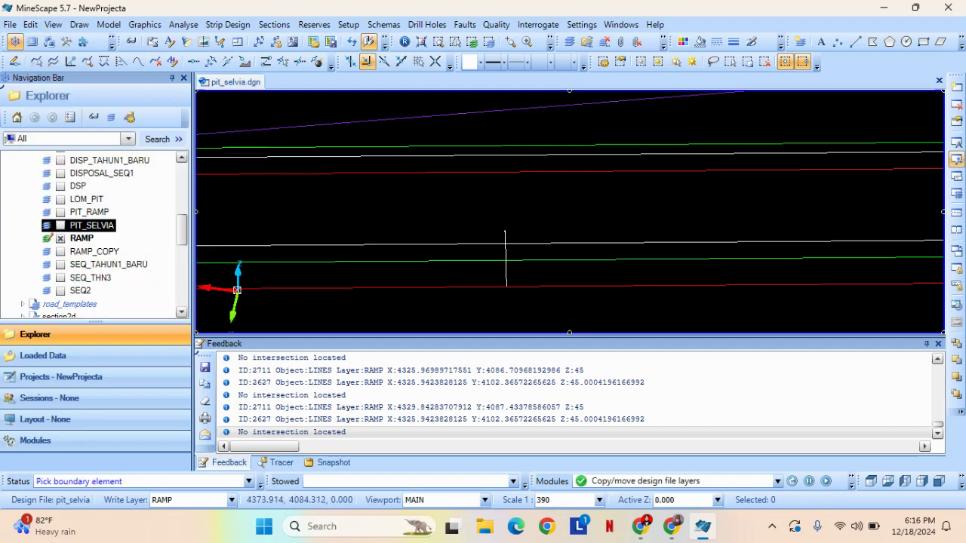
pyautogui.click(491, 156)
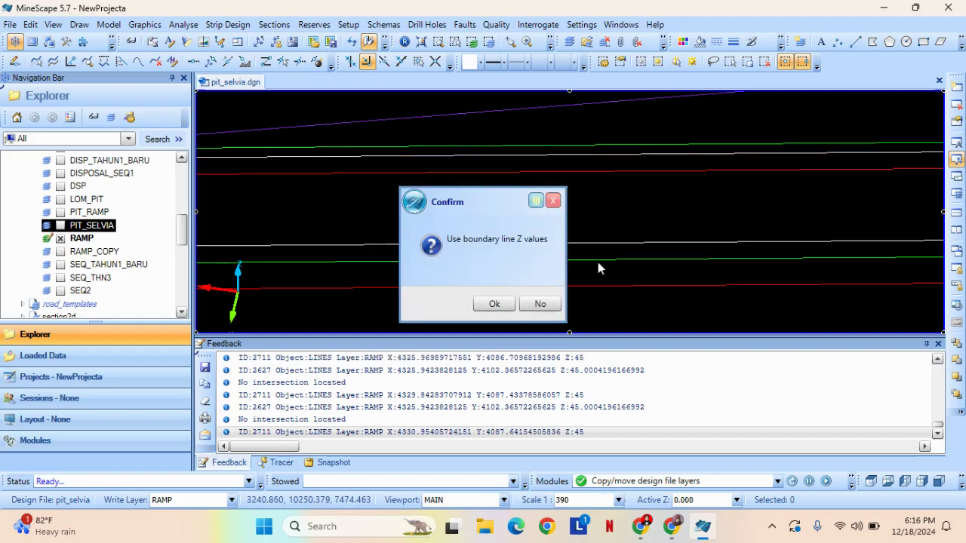
pyautogui.press('Return')
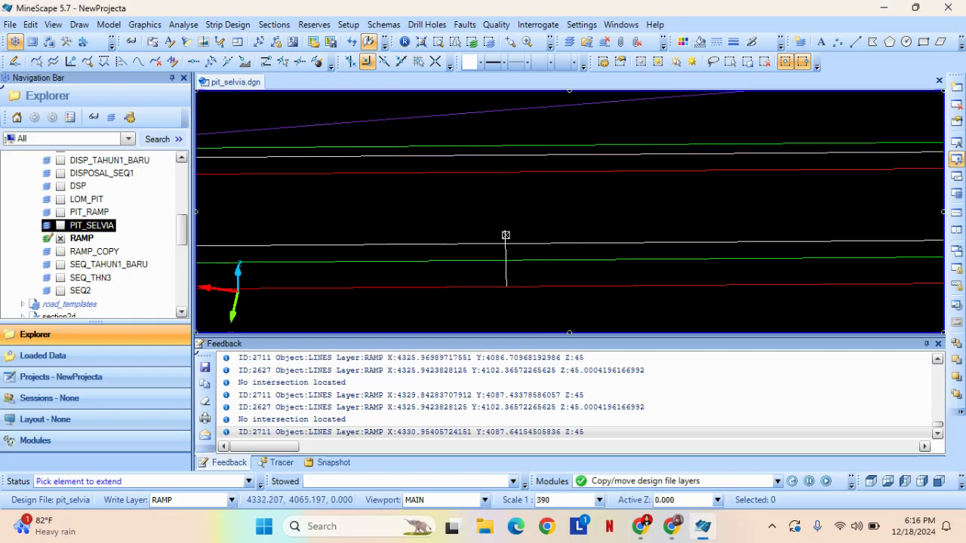
pyautogui.press('Escape')
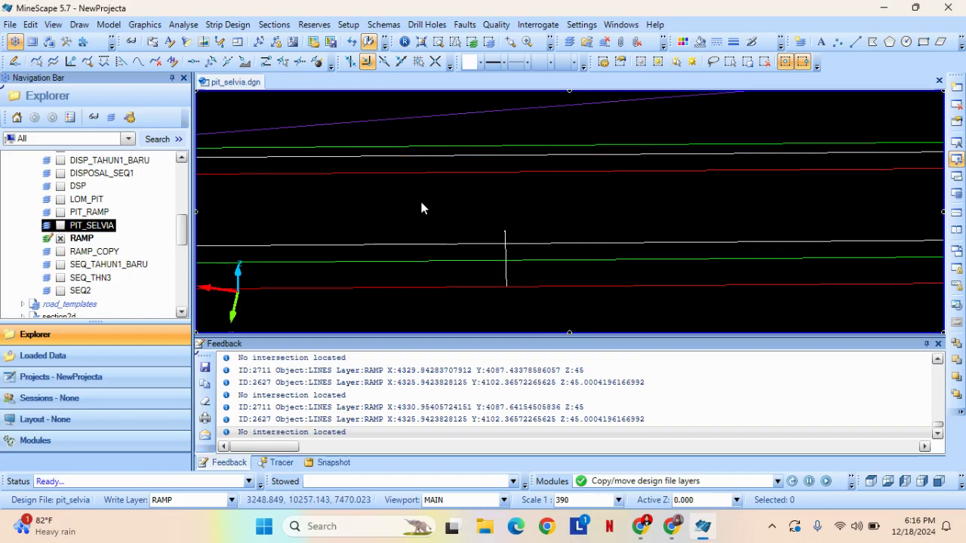
# Try to connect the white offset Z 45 line with the upper end of the Z 45 cross line.
pyautogui.click(28, 23)
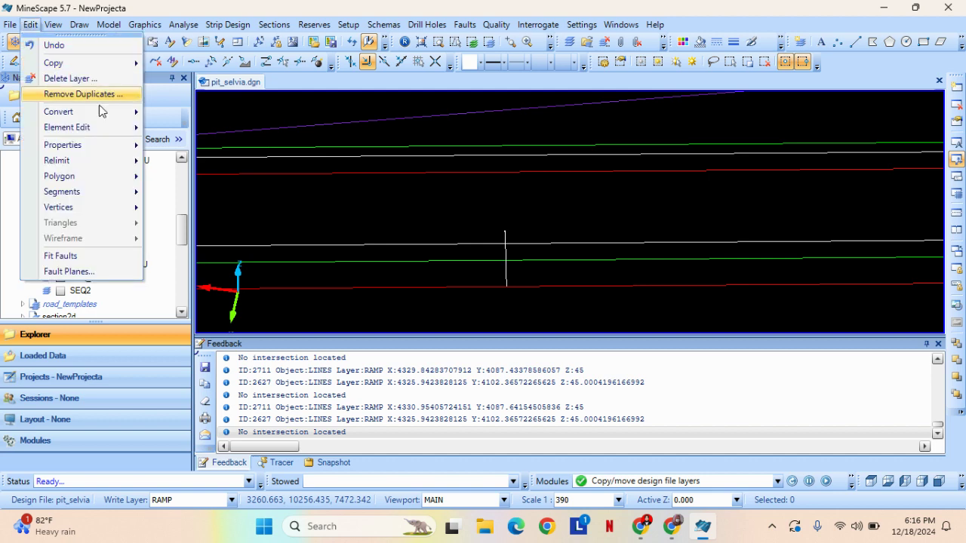
pyautogui.moveTo(99, 126)
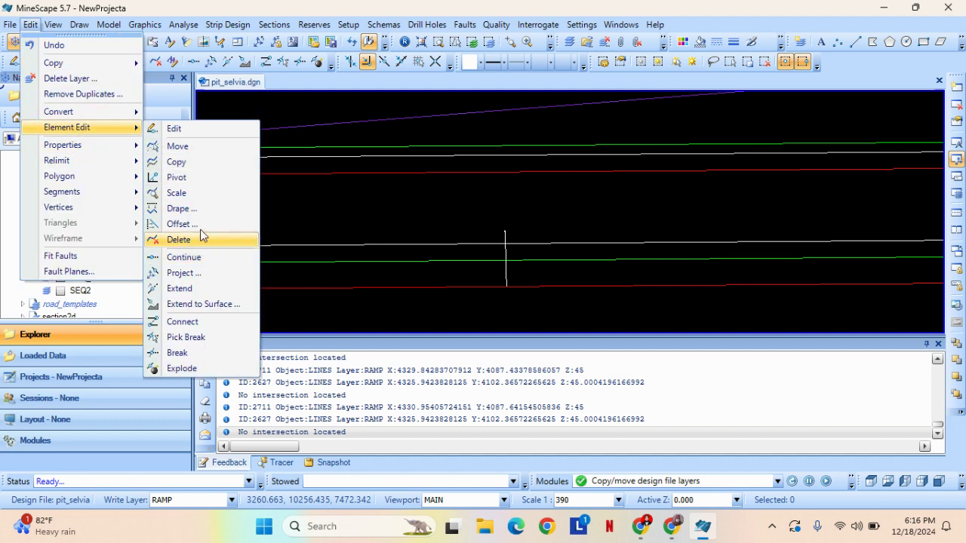
pyautogui.click(201, 325)
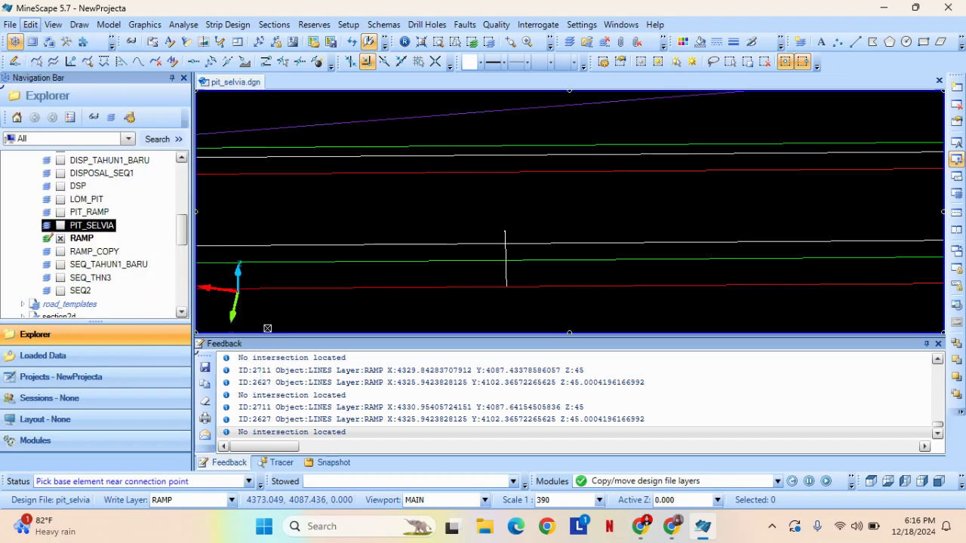
pyautogui.click(497, 155)
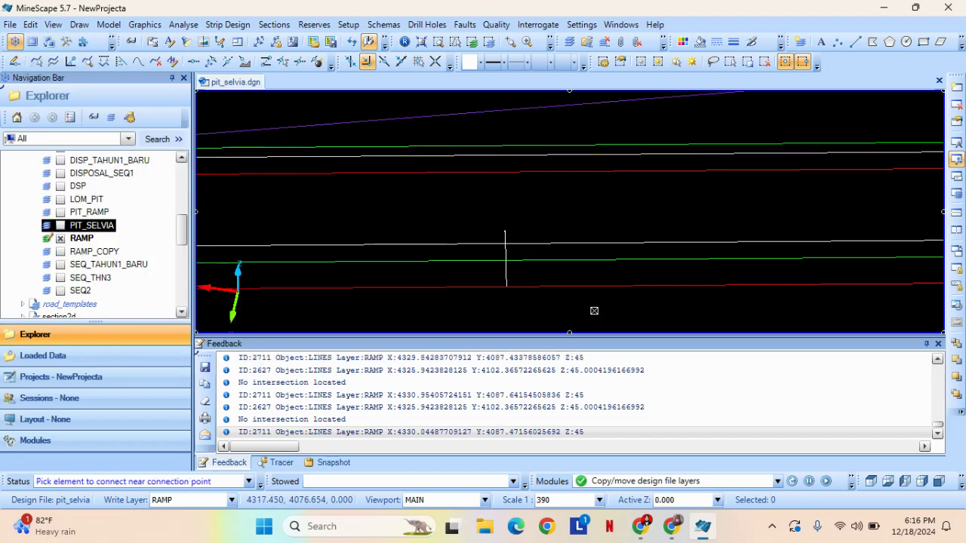
pyautogui.rightClick(522, 217)
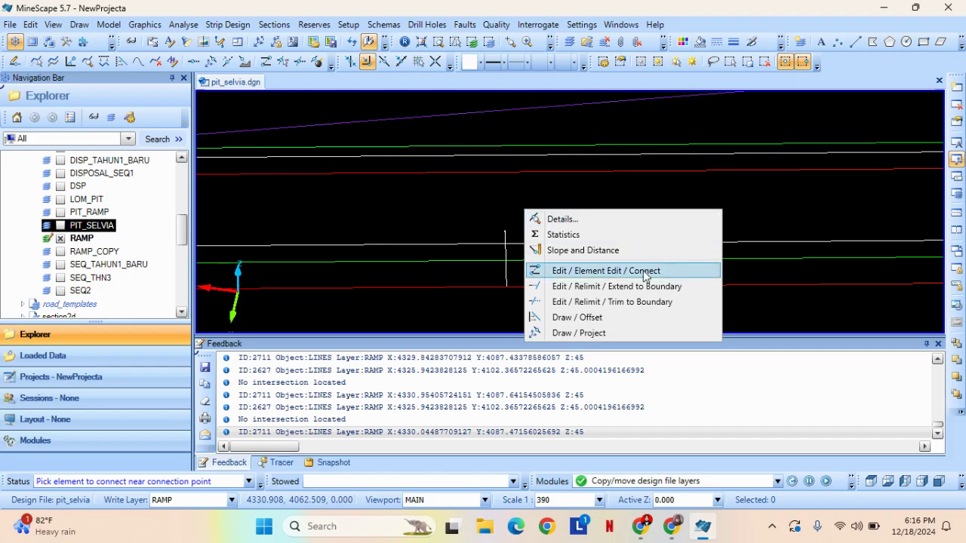
pyautogui.click(551, 272)
pyautogui.click(505, 234)
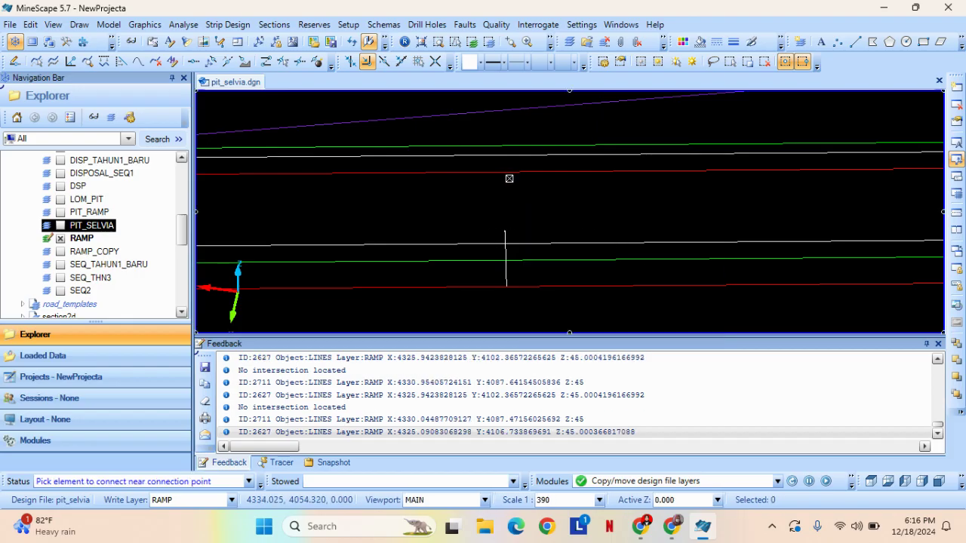
# Try Extend to Boundary on the Z 45 cross line with the white offset Z 45 line as boundary and its Z values unused.
pyautogui.rightClick(546, 209)
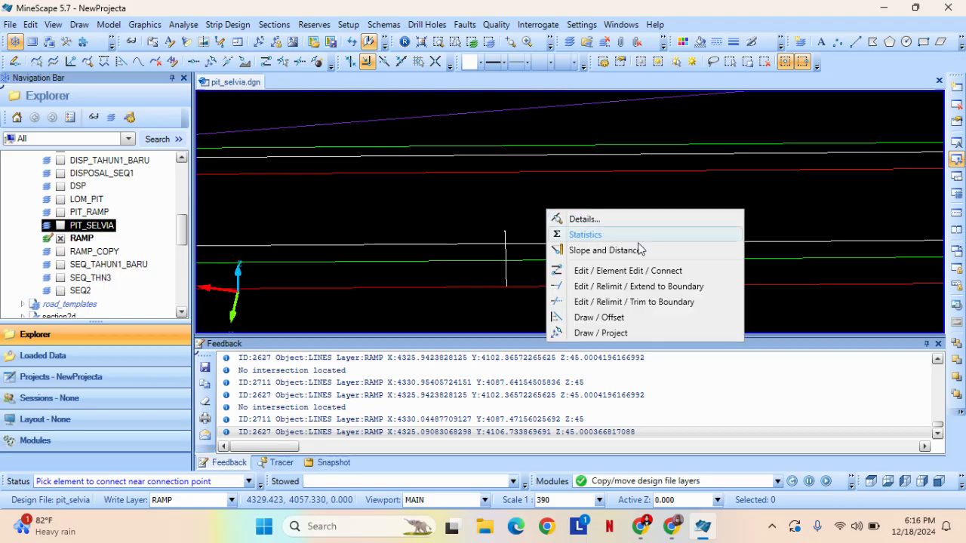
pyautogui.click(650, 287)
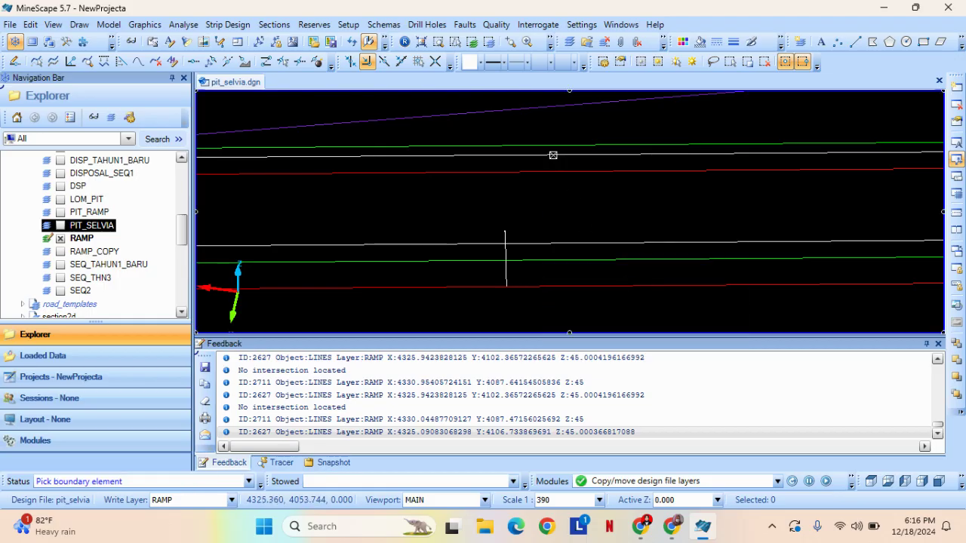
pyautogui.click(536, 156)
pyautogui.click(540, 304)
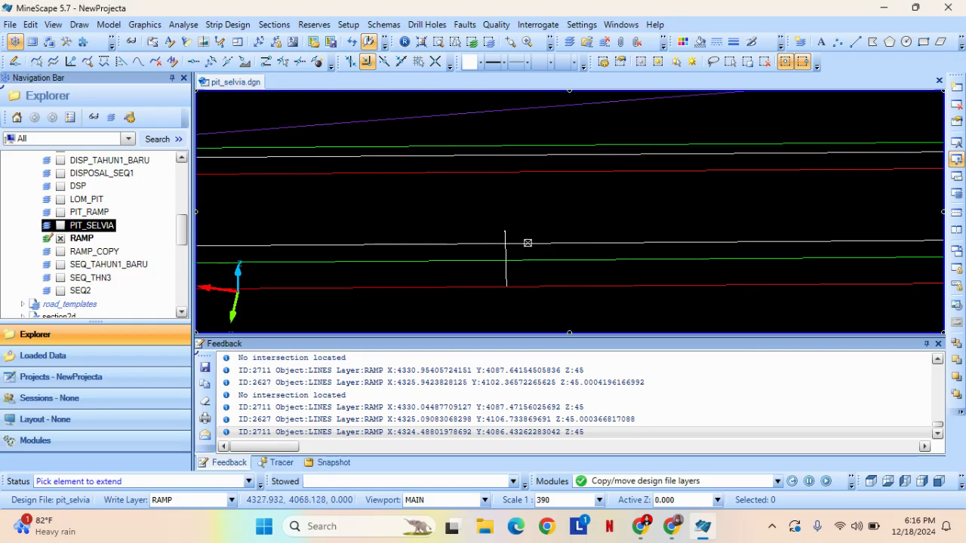
pyautogui.click(506, 234)
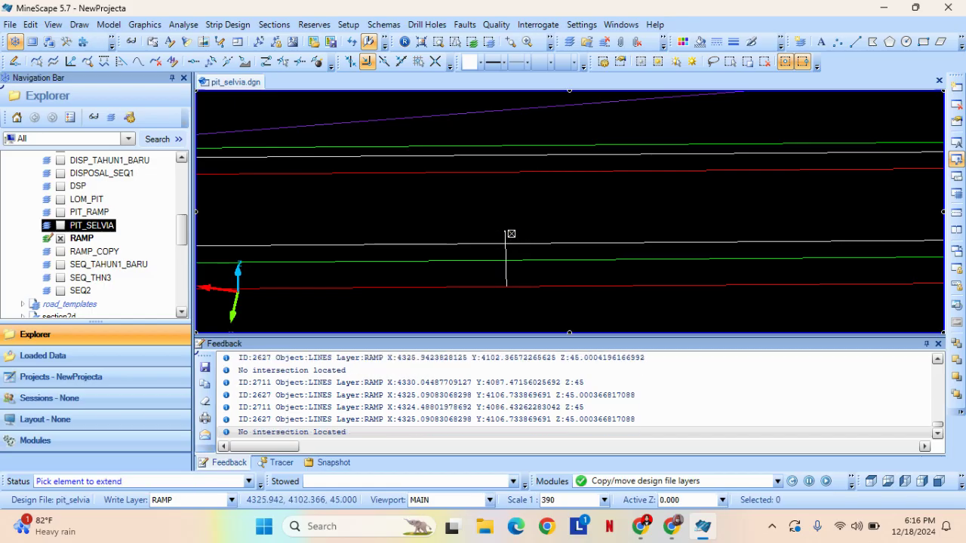
# Extend the upper end of the Z 45 cross line to the white offset Z 45 line, without using boundary line Z values.
pyautogui.rightClick(525, 205)
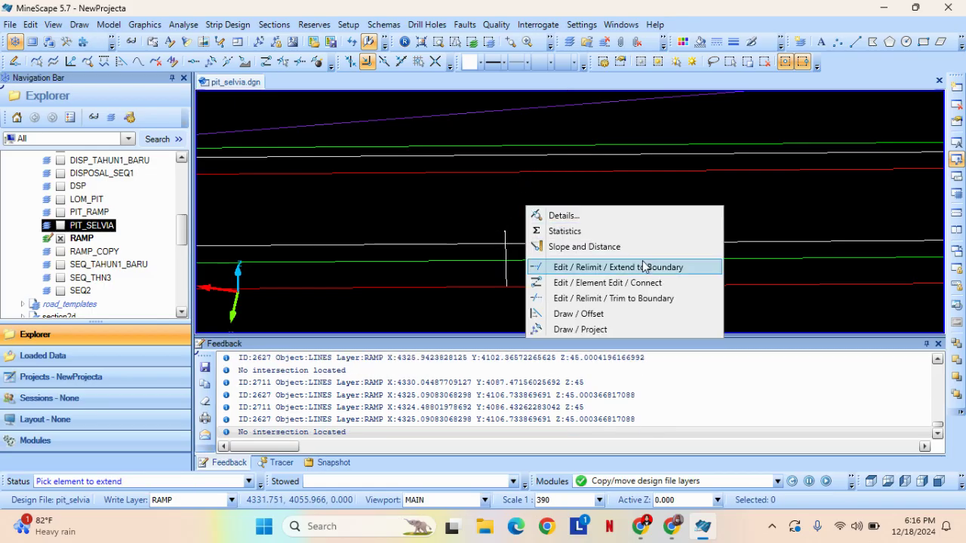
pyautogui.click(646, 267)
pyautogui.click(513, 154)
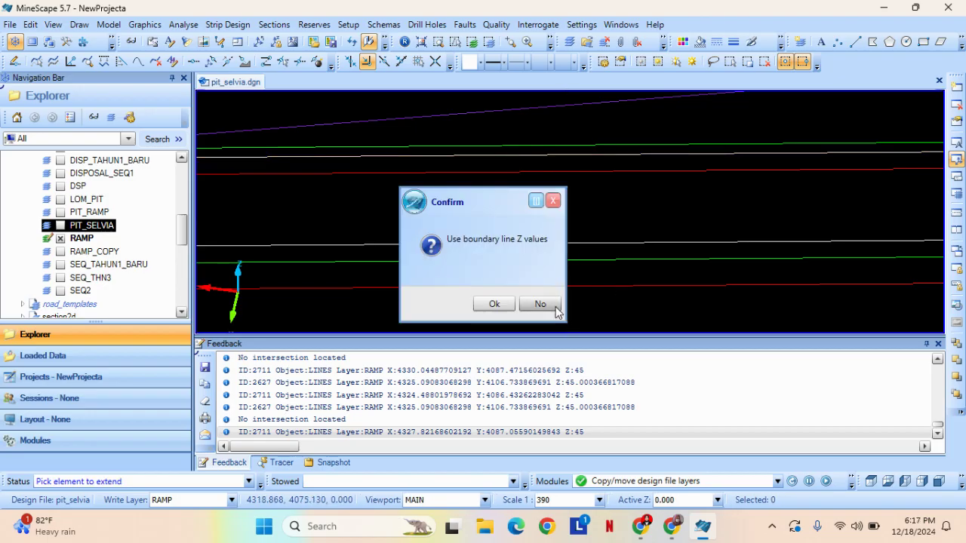
pyautogui.click(540, 306)
pyautogui.click(505, 233)
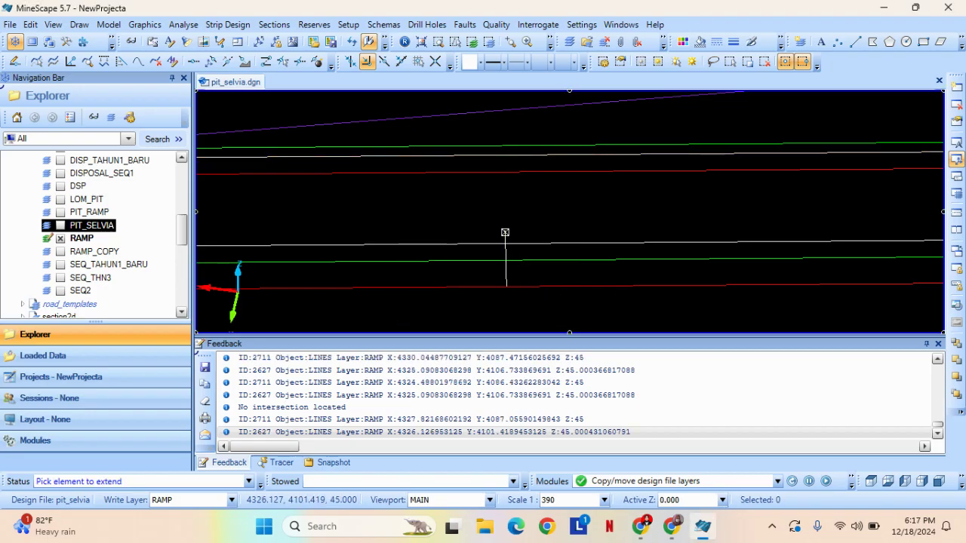
# Turn on vertex display and start a line string snapped to the lower end vertex of the Z 45 cross line.
pyautogui.moveTo(592, 232); pyautogui.dragTo(463, 228, button='middle')
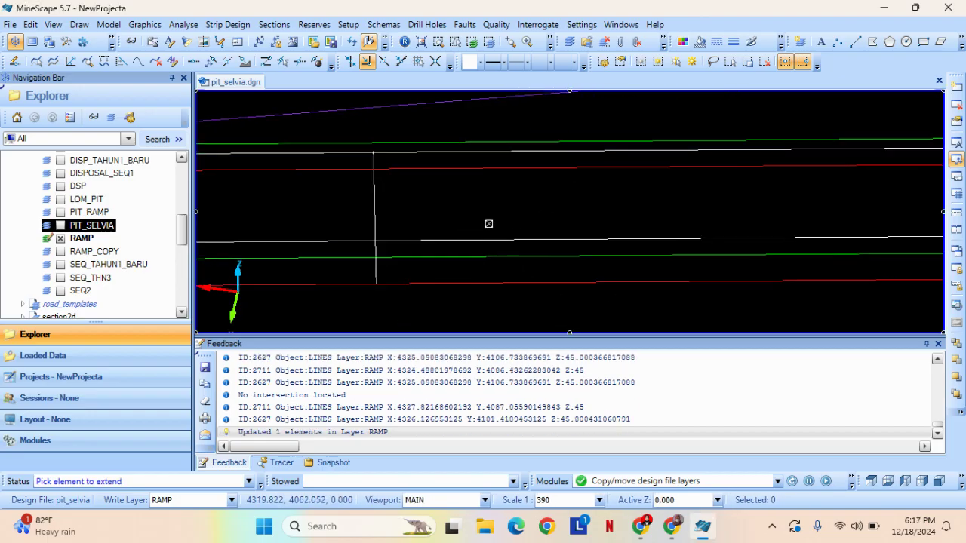
pyautogui.moveTo(808, 262); pyautogui.dragTo(672, 245, button='middle')
pyautogui.scroll(-3, 723, 219)
pyautogui.scroll(-1, 722, 219)
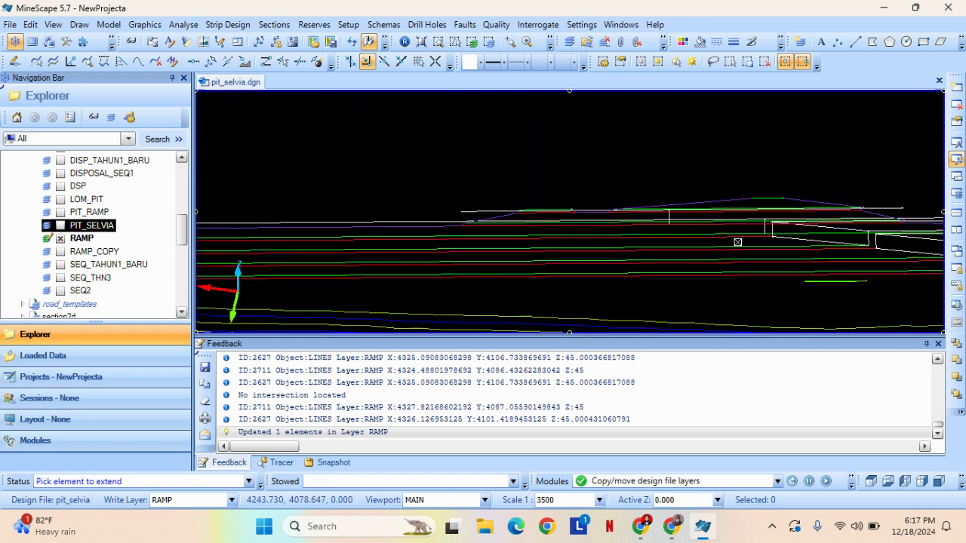
pyautogui.scroll(1, 738, 243)
pyautogui.moveTo(773, 229); pyautogui.dragTo(640, 283, button='middle')
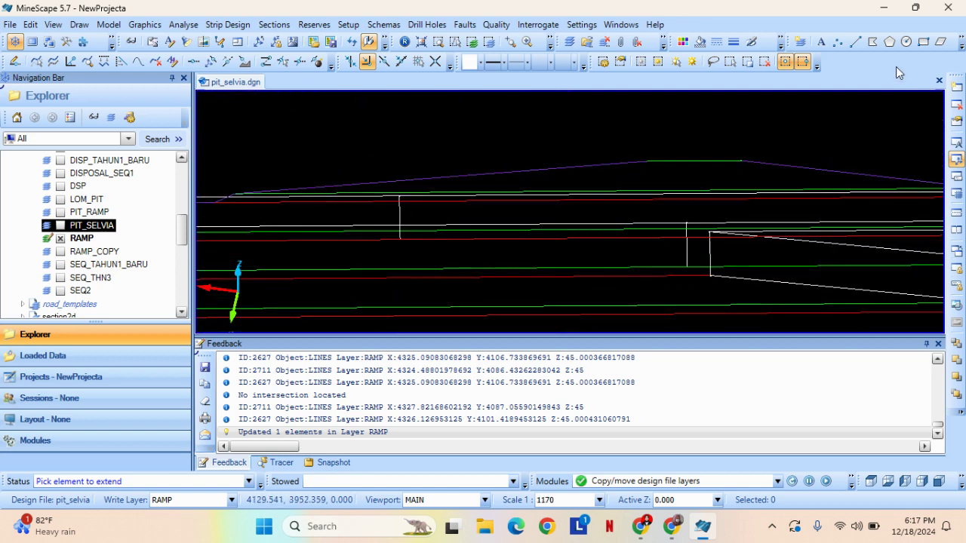
pyautogui.click(854, 44)
pyautogui.scroll(1, 400, 237)
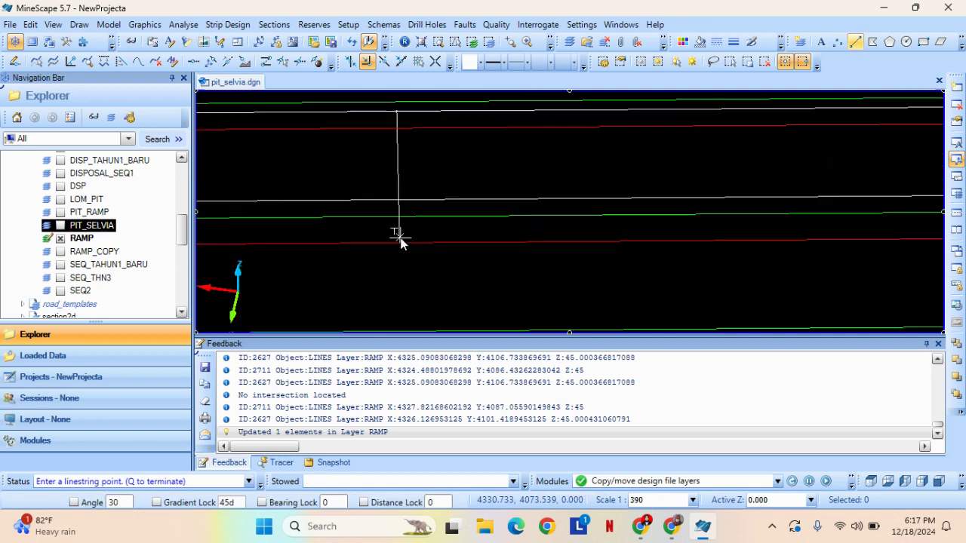
pyautogui.press('v')
pyautogui.scroll(2, 400, 251)
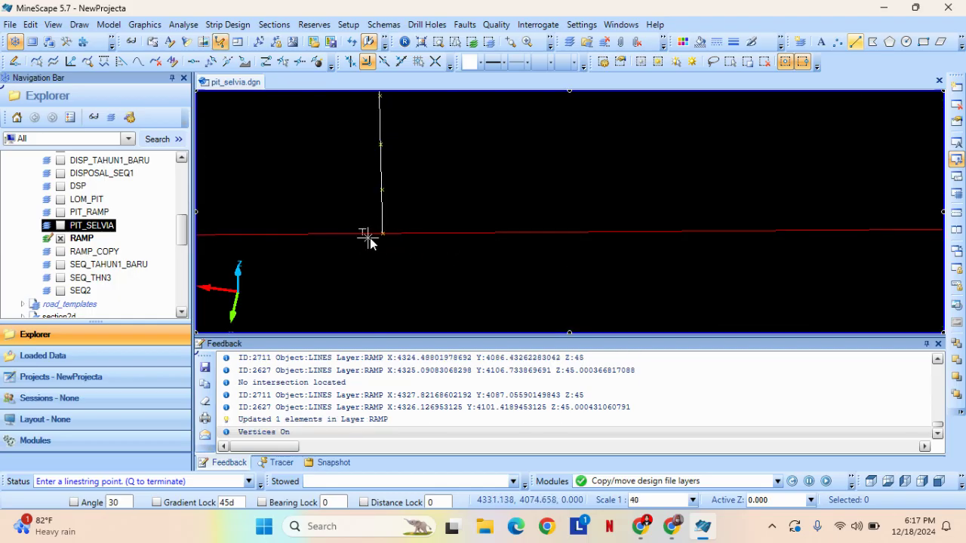
pyautogui.click(382, 233)
# Draw the ramp edge from there to the lower end vertex of the Z 35 cross line.
pyautogui.scroll(-1, 755, 260)
pyautogui.moveTo(831, 273); pyautogui.dragTo(458, 197, button='middle')
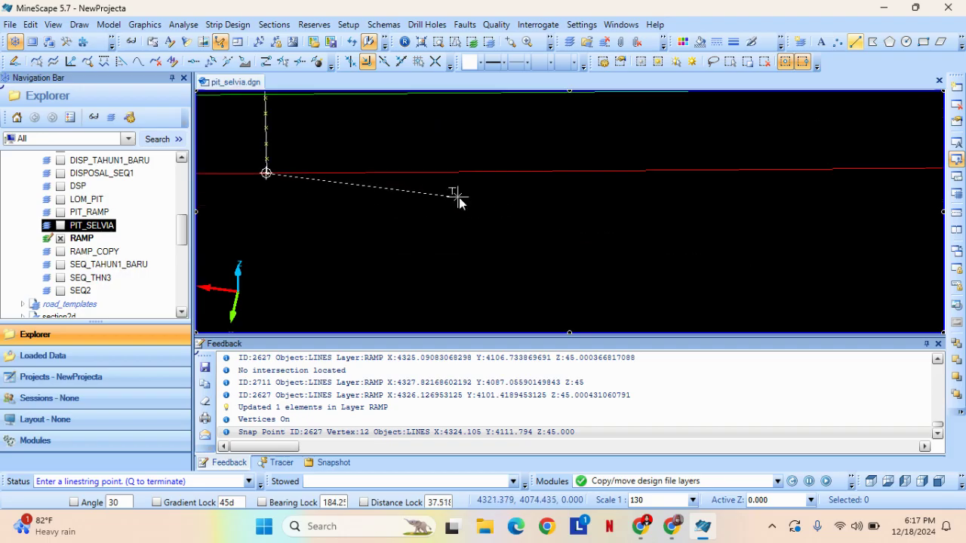
pyautogui.scroll(-2, 846, 249)
pyautogui.moveTo(852, 254); pyautogui.dragTo(737, 237, button='middle')
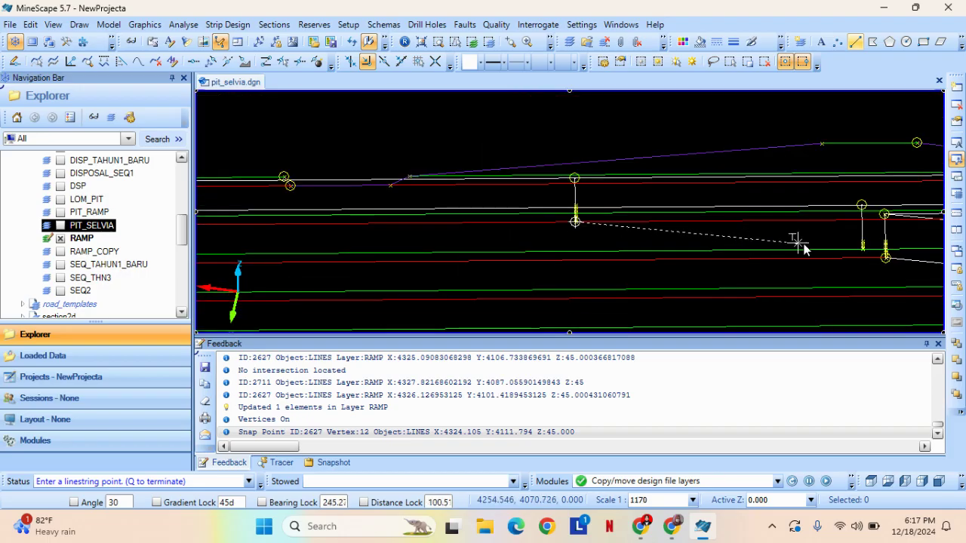
pyautogui.scroll(3, 879, 253)
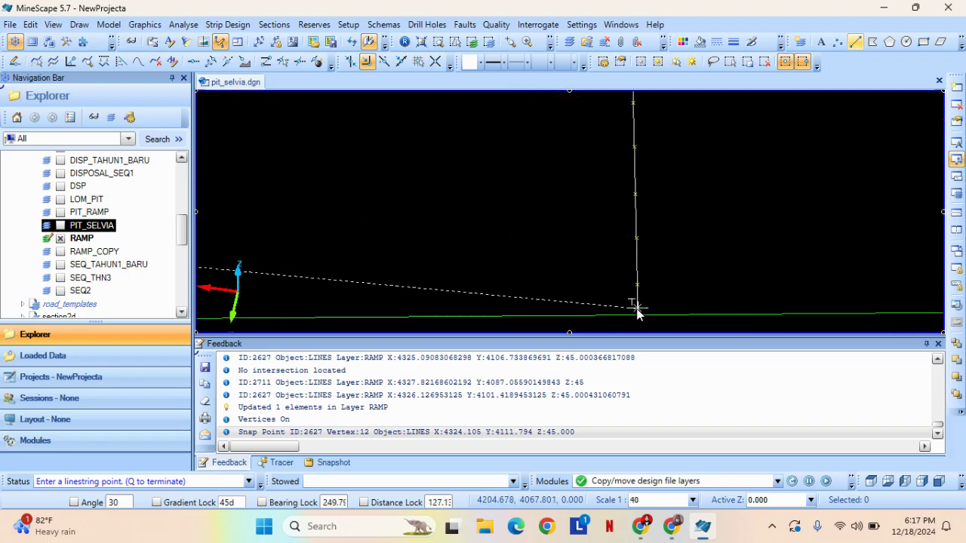
pyautogui.click(637, 316)
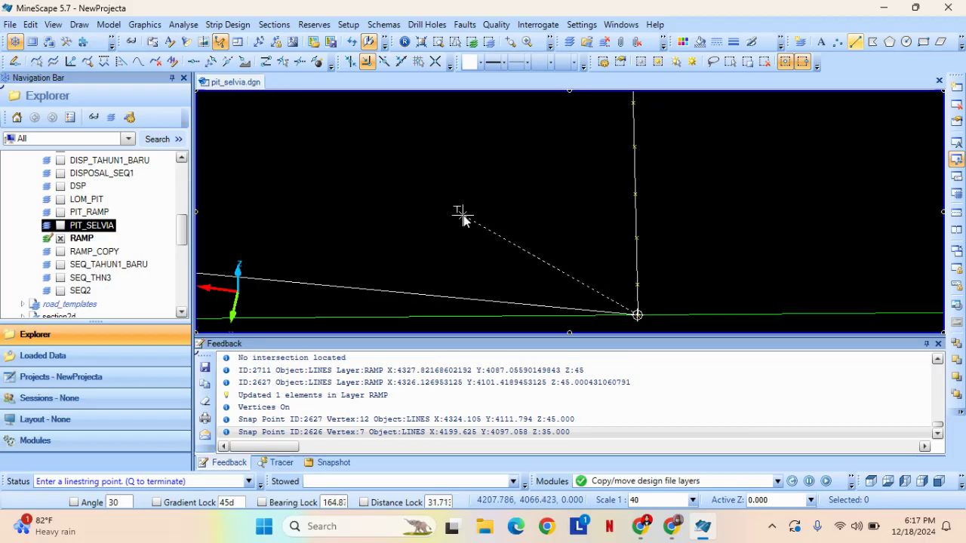
# Draw the other ramp edge from the upper end vertex of the Z 35 cross line to the upper end vertex of the Z 45 cross line.
pyautogui.scroll(-3, 468, 219)
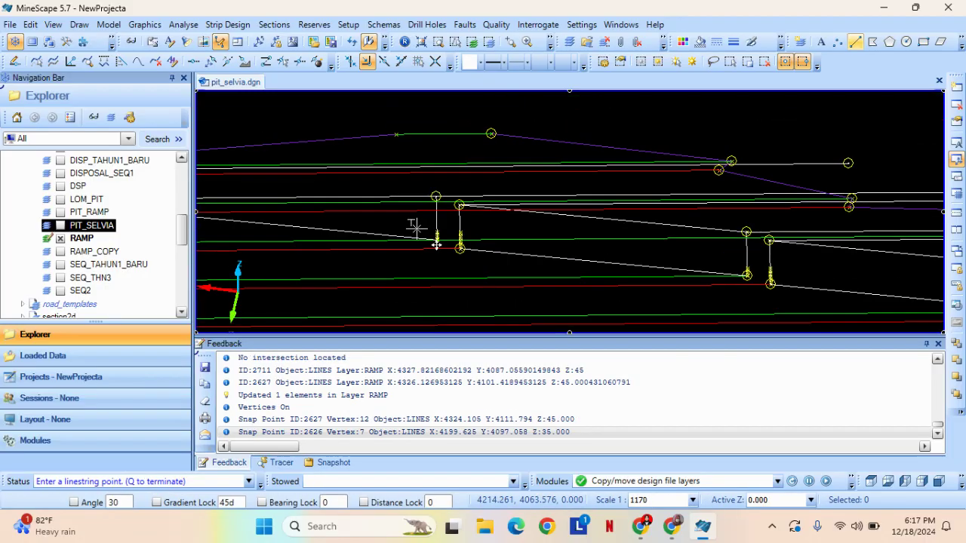
pyautogui.scroll(2, 517, 198)
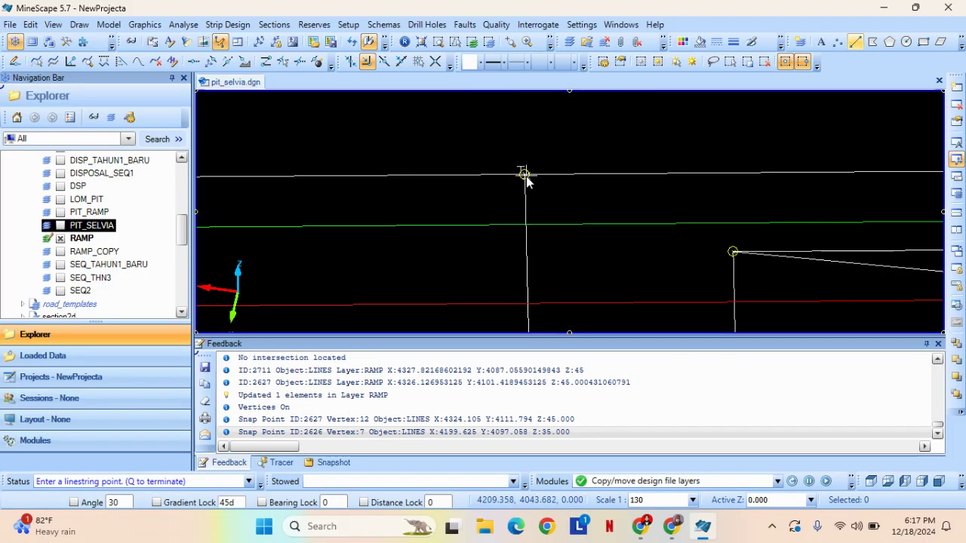
pyautogui.click(525, 175)
pyautogui.scroll(-2, 395, 193)
pyautogui.moveTo(341, 200); pyautogui.dragTo(799, 290, button='middle')
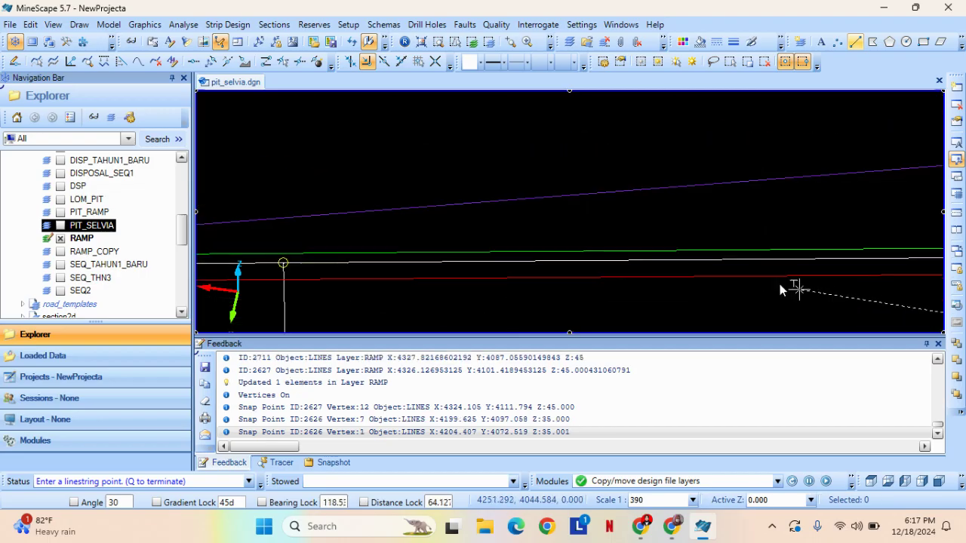
pyautogui.scroll(2, 283, 262)
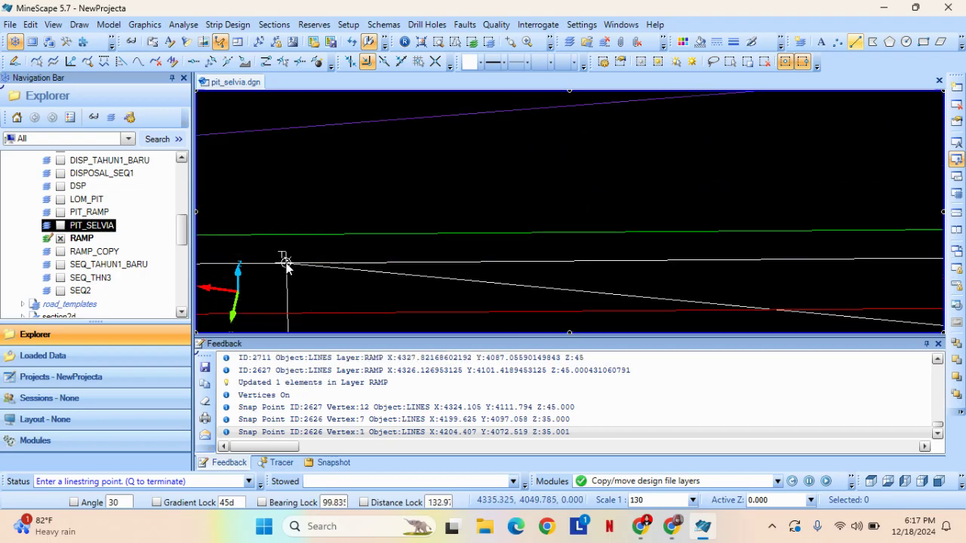
pyautogui.click(285, 263)
pyautogui.scroll(-2, 520, 248)
pyautogui.press('q')
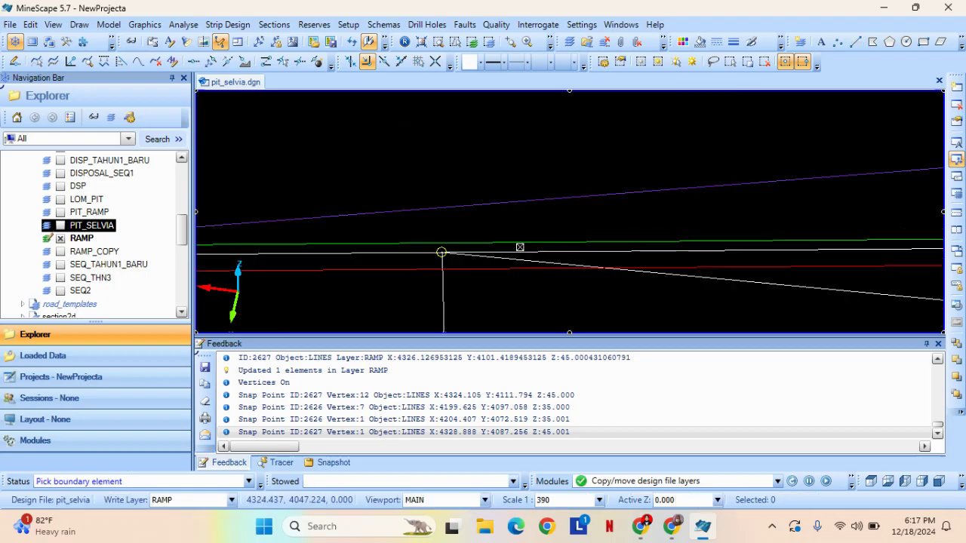
# Break the green Z 35 line at the lower end vertex of the Z 35 cross line.
pyautogui.moveTo(548, 281); pyautogui.dragTo(482, 175, button='middle')
pyautogui.scroll(-2, 766, 323)
pyautogui.moveTo(776, 299); pyautogui.dragTo(552, 228, button='middle')
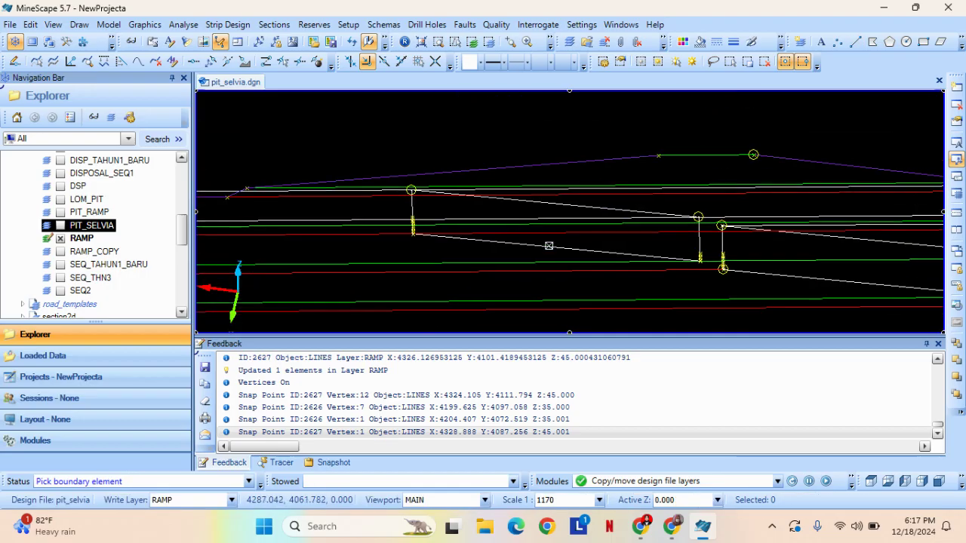
pyautogui.click(282, 61)
pyautogui.scroll(4, 690, 244)
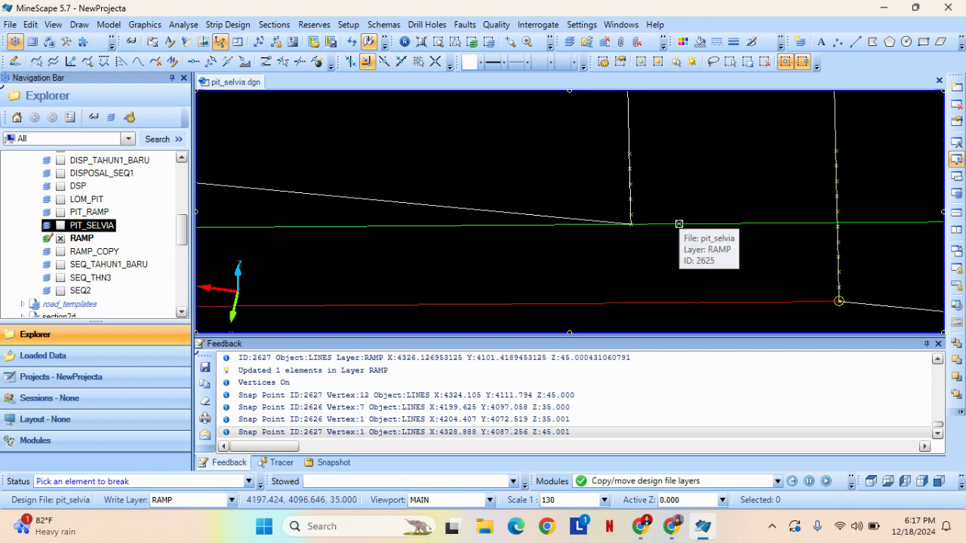
pyautogui.click(683, 224)
pyautogui.click(689, 225)
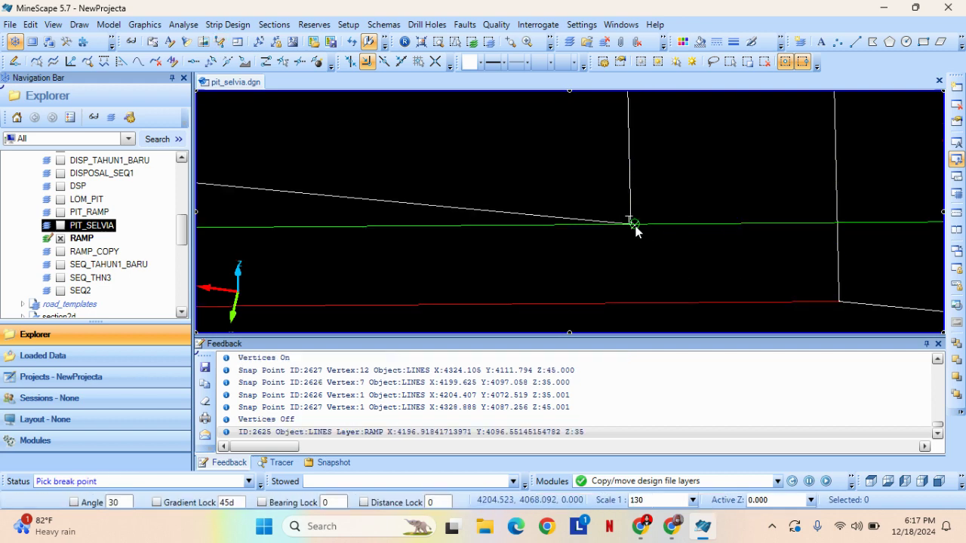
pyautogui.click(629, 226)
pyautogui.scroll(-2, 675, 174)
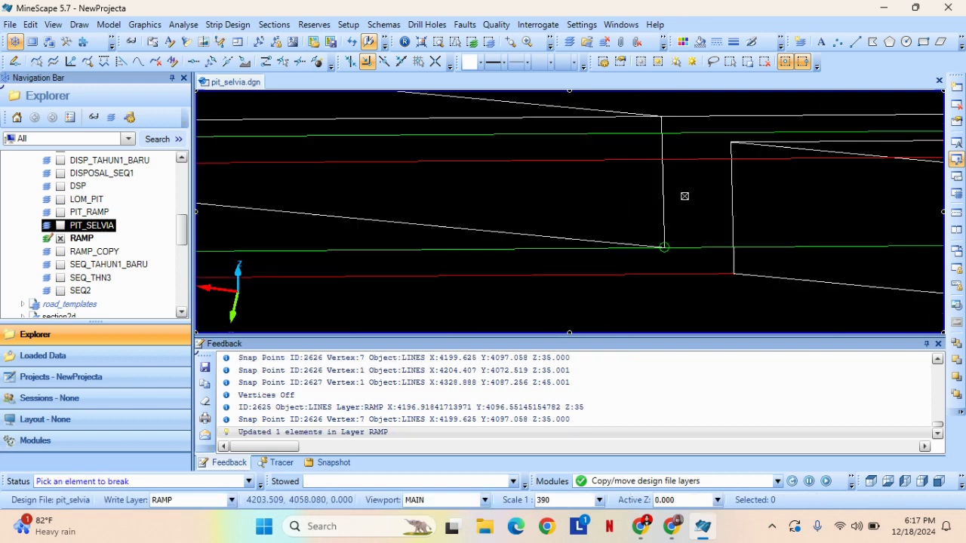
# Break the white offset Z 35 line at the upper end vertex of the Z 35 cross line.
pyautogui.moveTo(680, 211); pyautogui.dragTo(678, 237, button='middle')
pyautogui.click(683, 202)
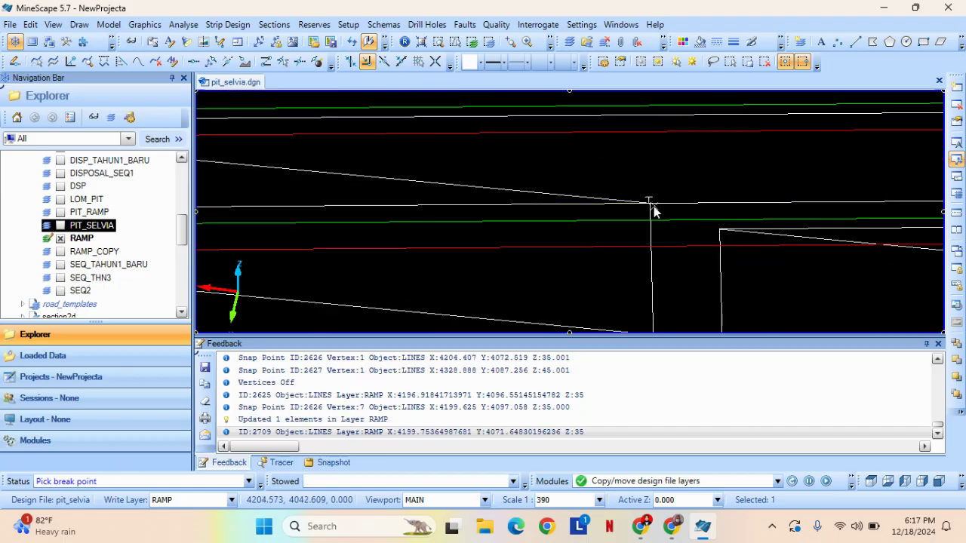
pyautogui.click(640, 210)
# Break the red Z 45 line and the white offset Z 45 line at the lower and upper end vertices of the Z 45 cross line.
pyautogui.scroll(-2, 626, 212)
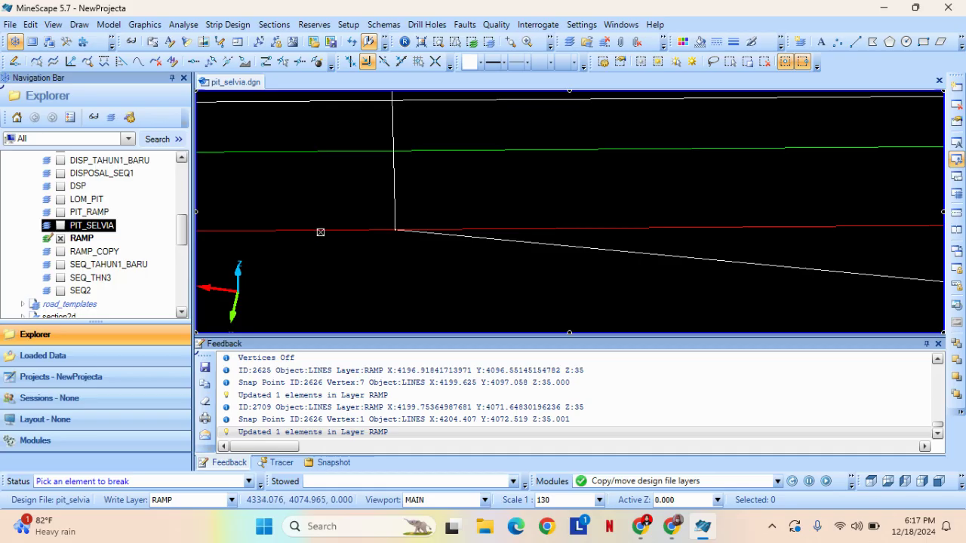
pyautogui.click(318, 231)
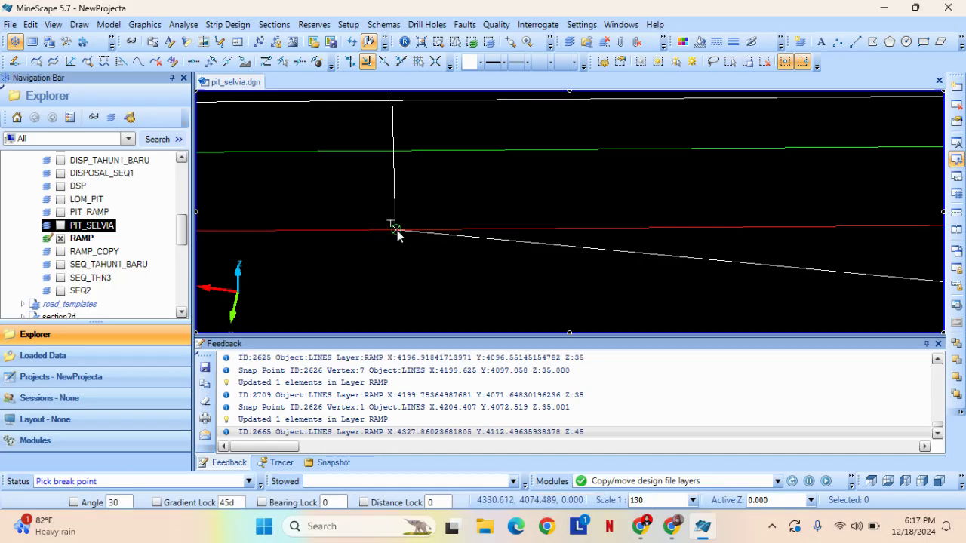
pyautogui.click(397, 230)
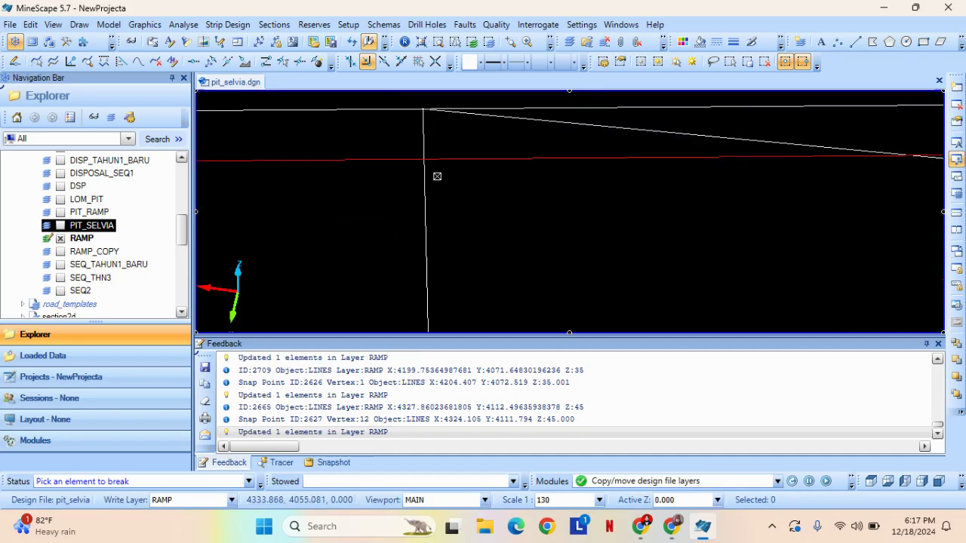
pyautogui.click(423, 106)
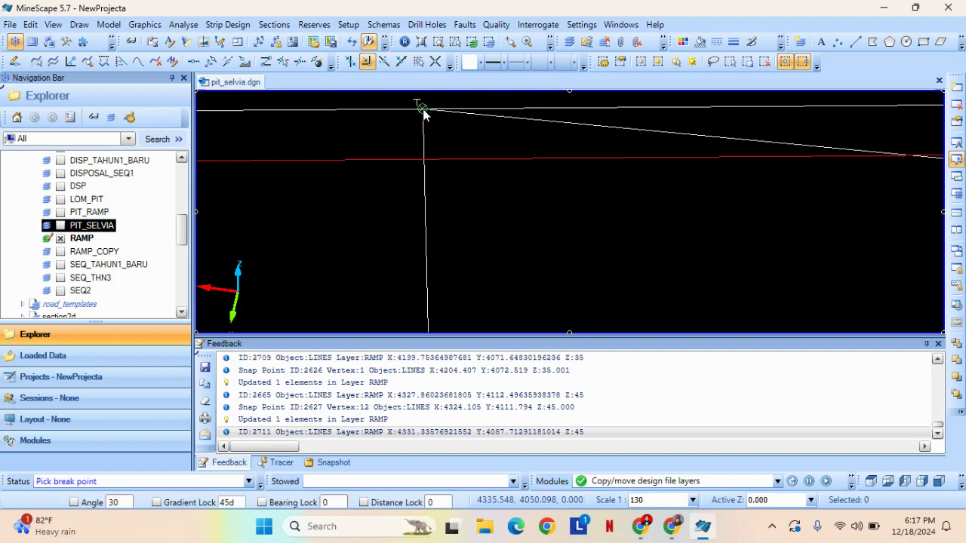
pyautogui.click(476, 141)
# Check the break in the white Z 45 line by selecting its pieces on either side of the cross line, and clear the selection.
pyautogui.moveTo(535, 199); pyautogui.dragTo(463, 229, button='middle')
pyautogui.press('t')
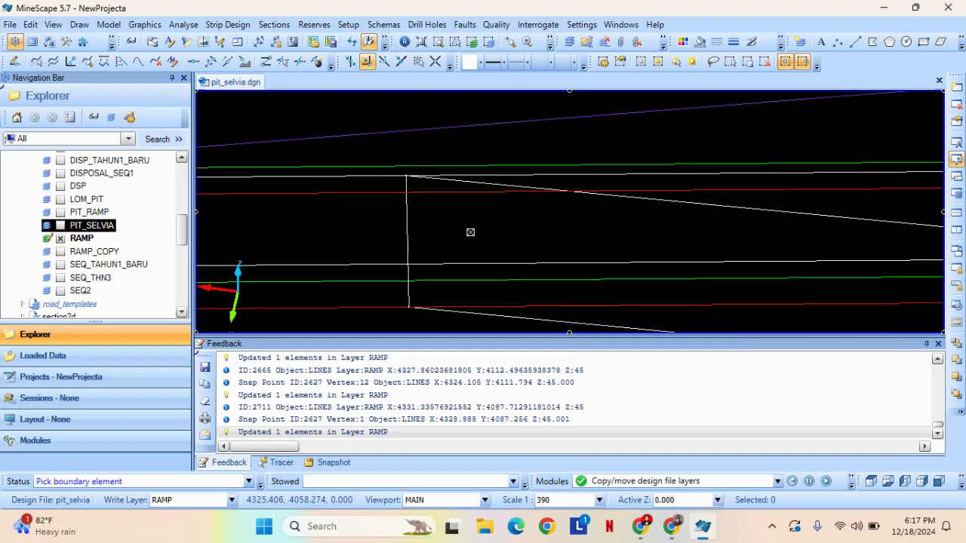
pyautogui.press('e')
pyautogui.press('c')
pyautogui.press('Escape')
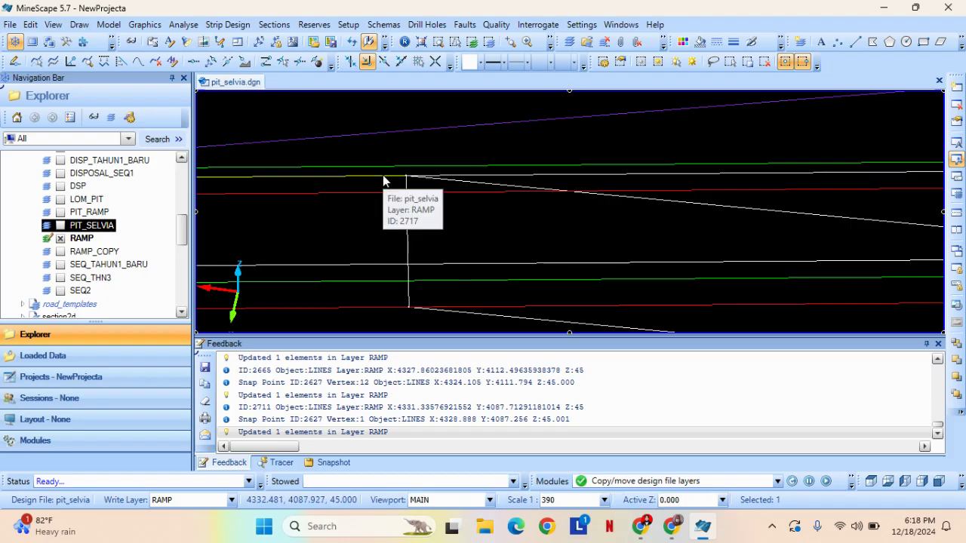
pyautogui.press('Escape')
pyautogui.press('Escape')
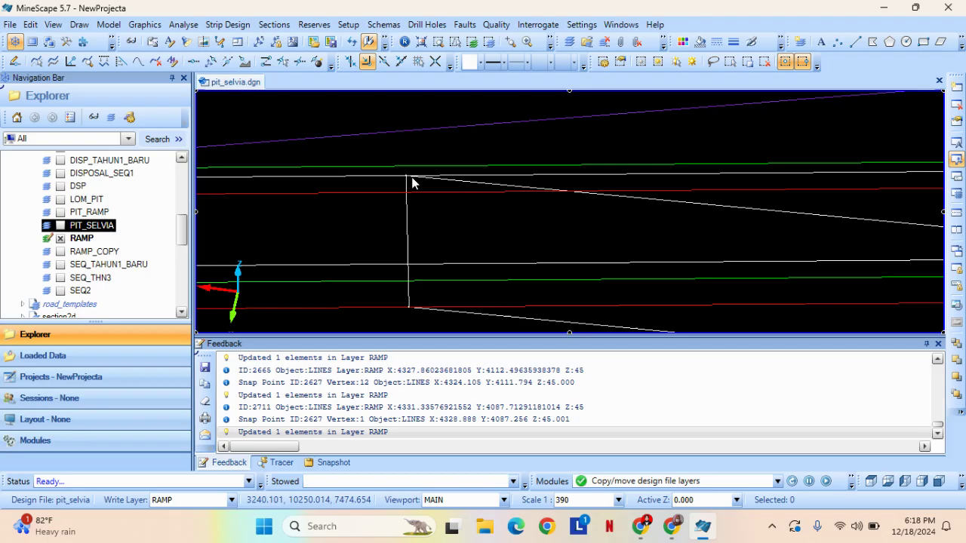
pyautogui.click(454, 179)
pyautogui.press('Escape')
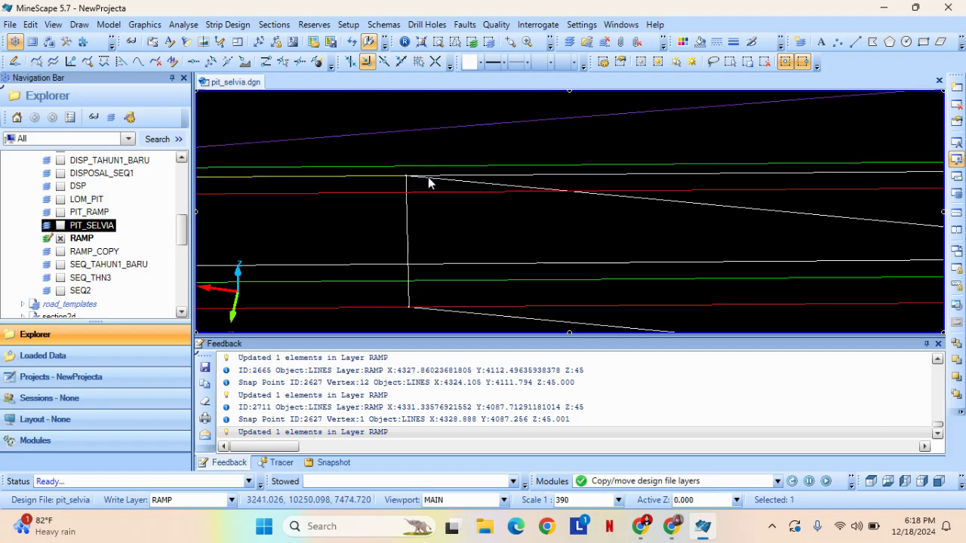
pyautogui.click(457, 178)
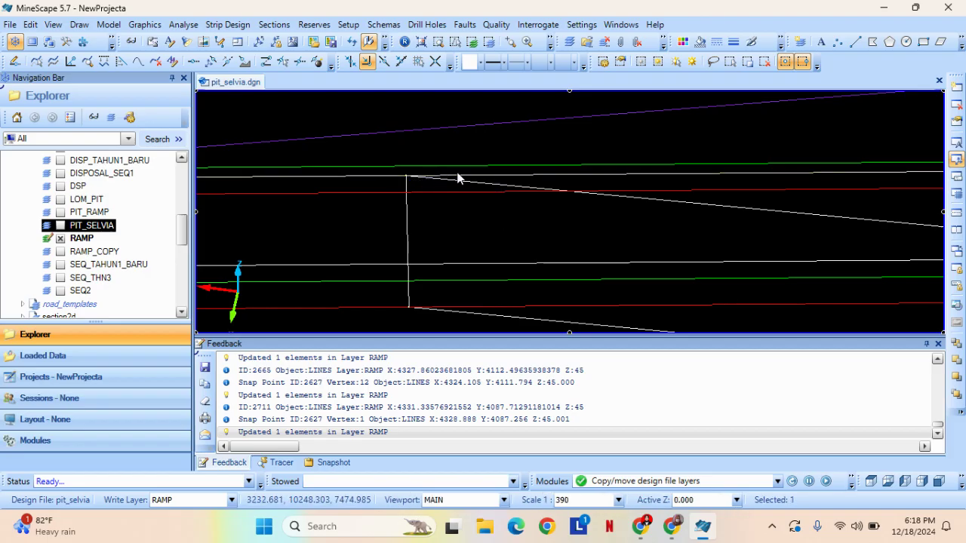
pyautogui.click(412, 179)
pyautogui.press('Escape')
# Select the green Z 35 segment beyond the Z 35 cross line, the red Z 45 segment beside the ramp and the adjoining white Z 35 segment.
pyautogui.scroll(-2, 399, 180)
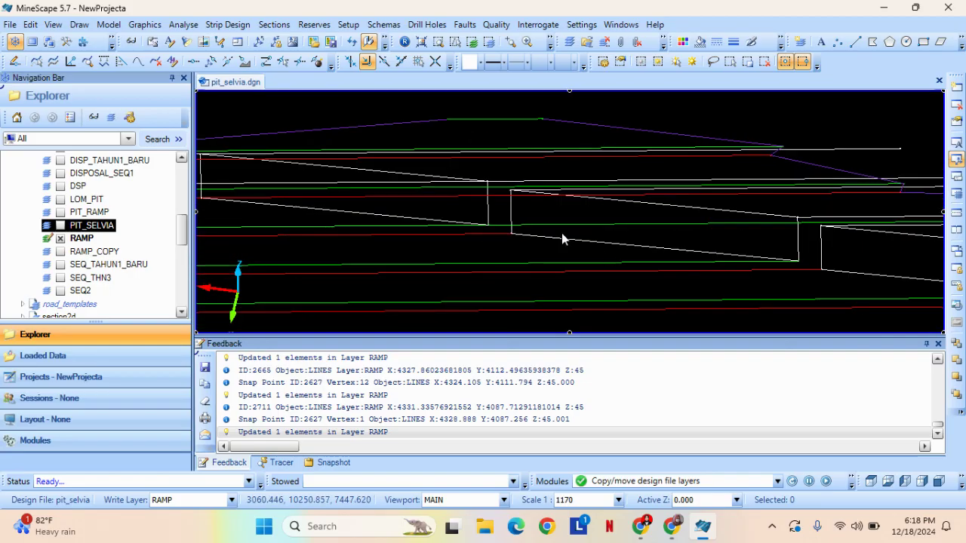
pyautogui.scroll(2, 492, 234)
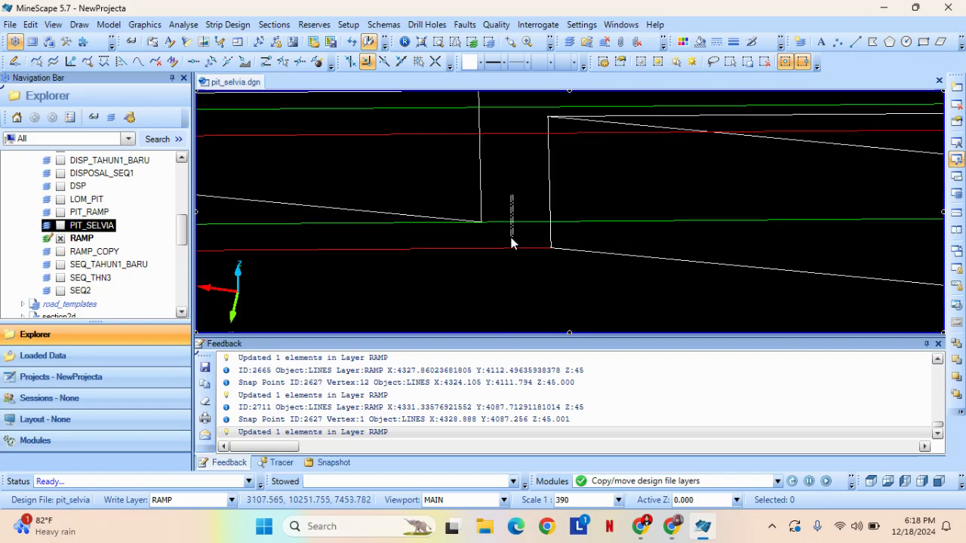
pyautogui.click(511, 222)
pyautogui.moveTo(435, 189); pyautogui.dragTo(657, 221, button='middle')
pyautogui.click(552, 179)
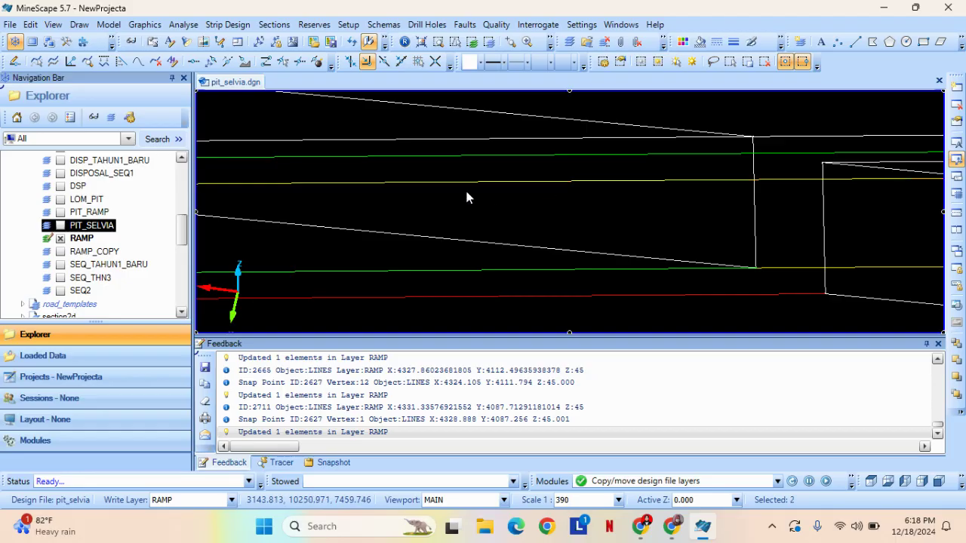
pyautogui.moveTo(775, 242); pyautogui.dragTo(346, 216, button='middle')
pyautogui.click(352, 198)
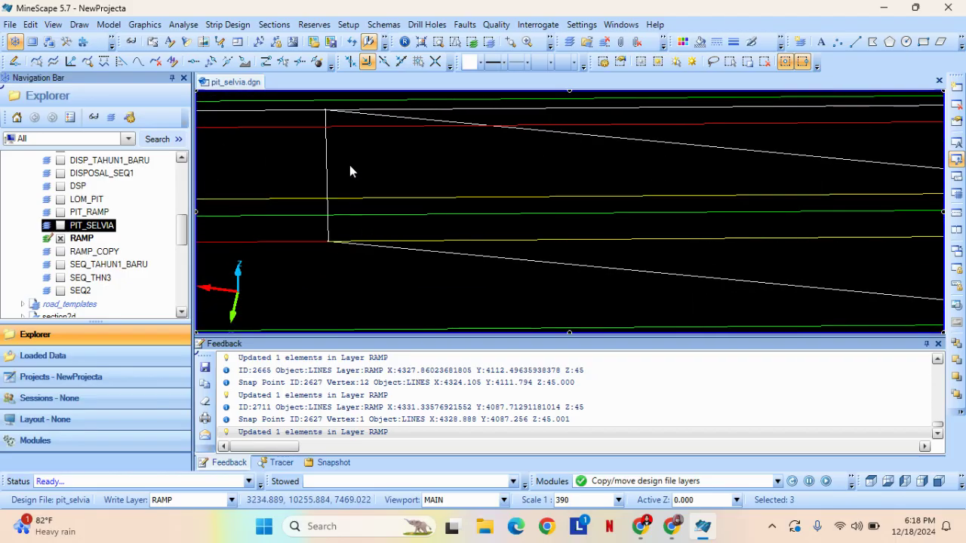
pyautogui.moveTo(350, 166); pyautogui.dragTo(404, 188, button='middle')
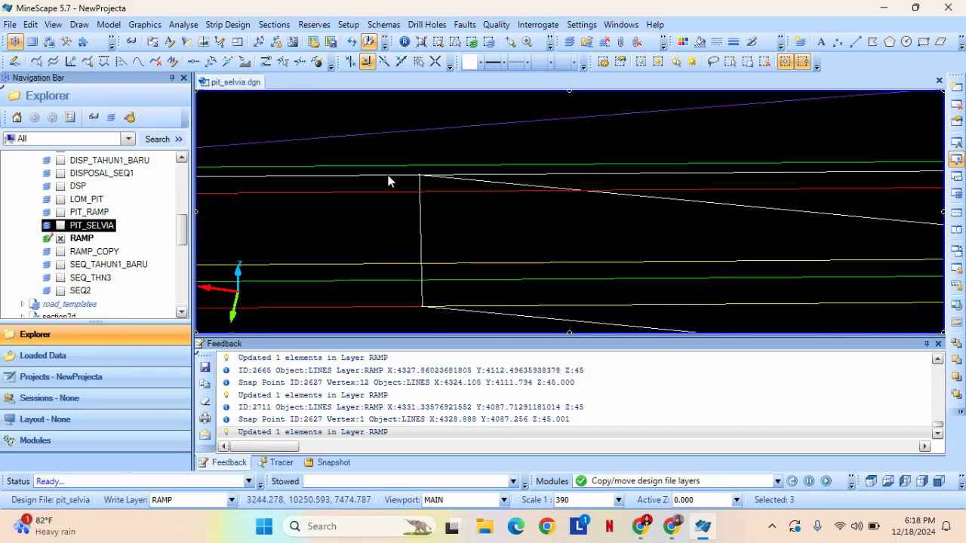
# Add the remaining line beside the ramp end to the selection and delete the four selected lines from the RAMP layer.
pyautogui.click(387, 177)
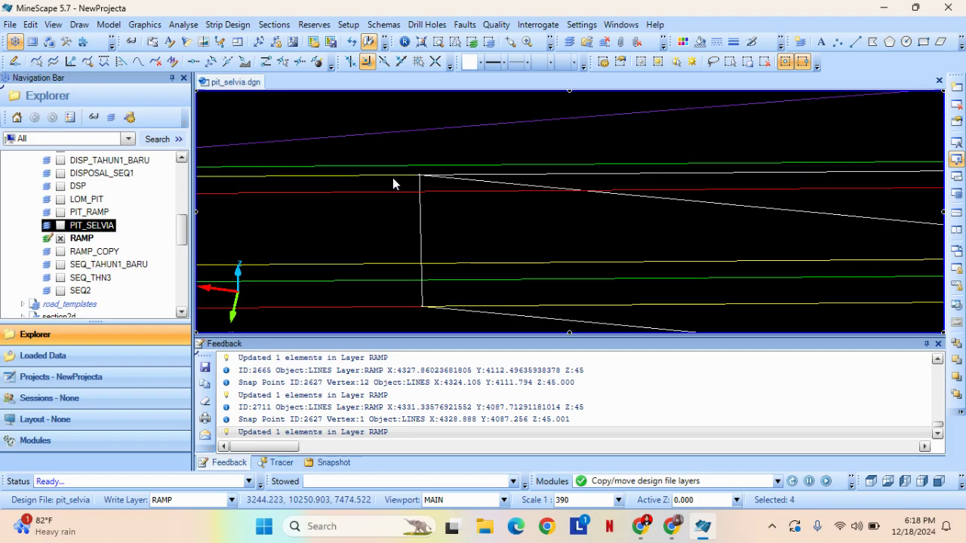
pyautogui.press('Delete')
pyautogui.click(452, 298)
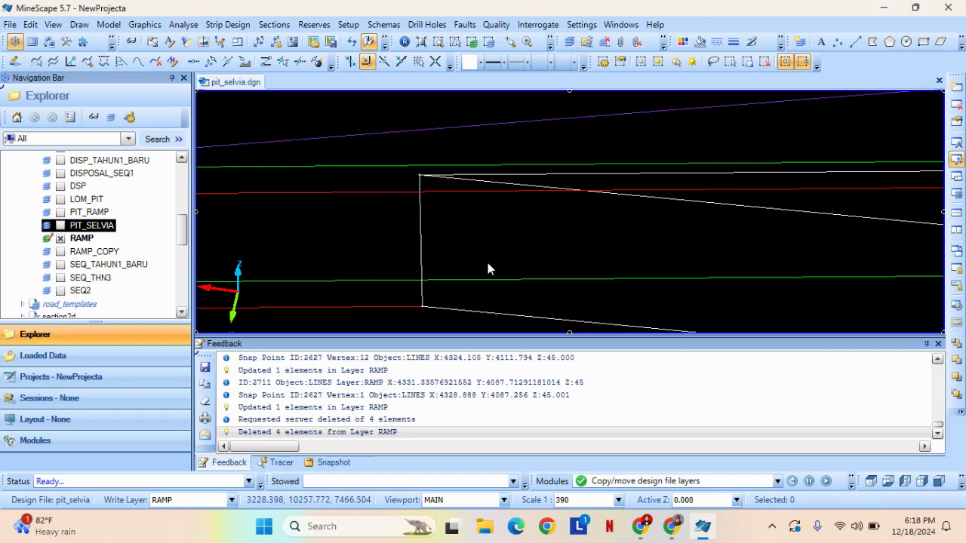
# Offset the white cross line at the ramp's end by a normal distance of 10, on the side away from the ramp.
pyautogui.scroll(-2, 488, 263)
pyautogui.scroll(2, 554, 252)
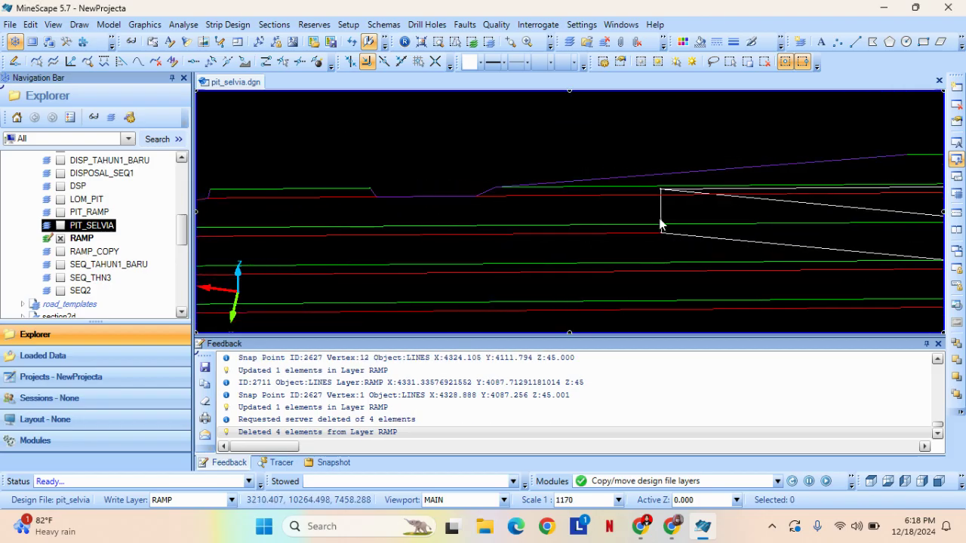
pyautogui.moveTo(672, 212); pyautogui.dragTo(621, 203, button='middle')
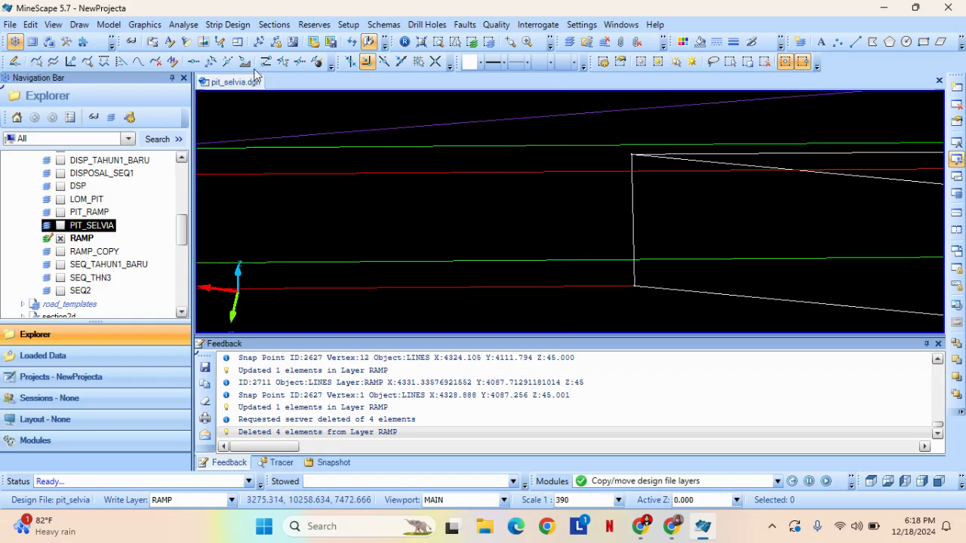
pyautogui.click(78, 25)
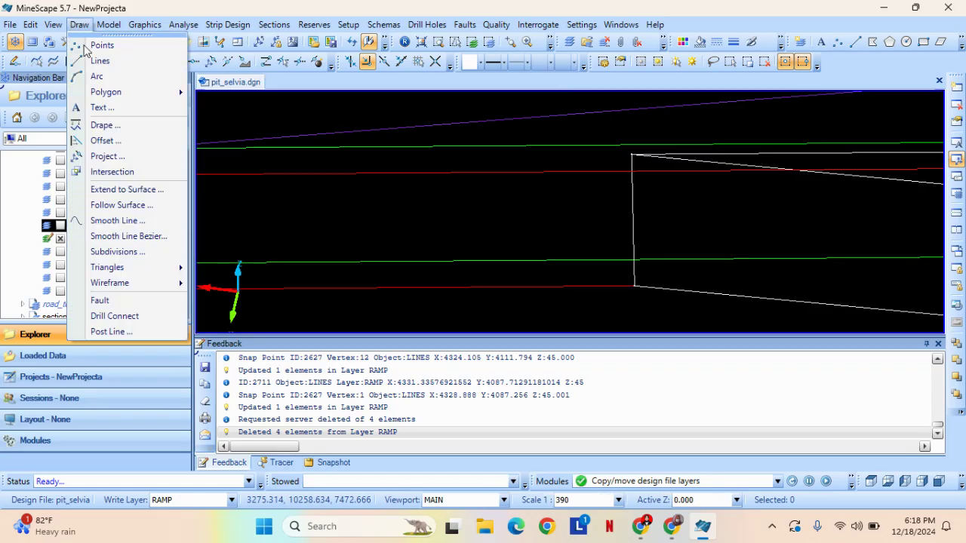
pyautogui.click(109, 141)
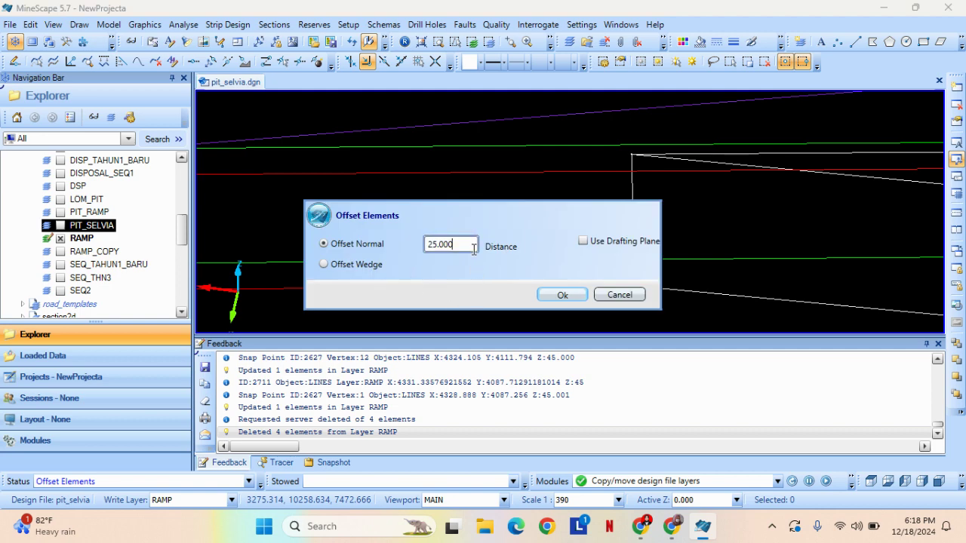
pyautogui.moveTo(474, 246); pyautogui.dragTo(425, 251)
pyautogui.write('10')
pyautogui.click(562, 295)
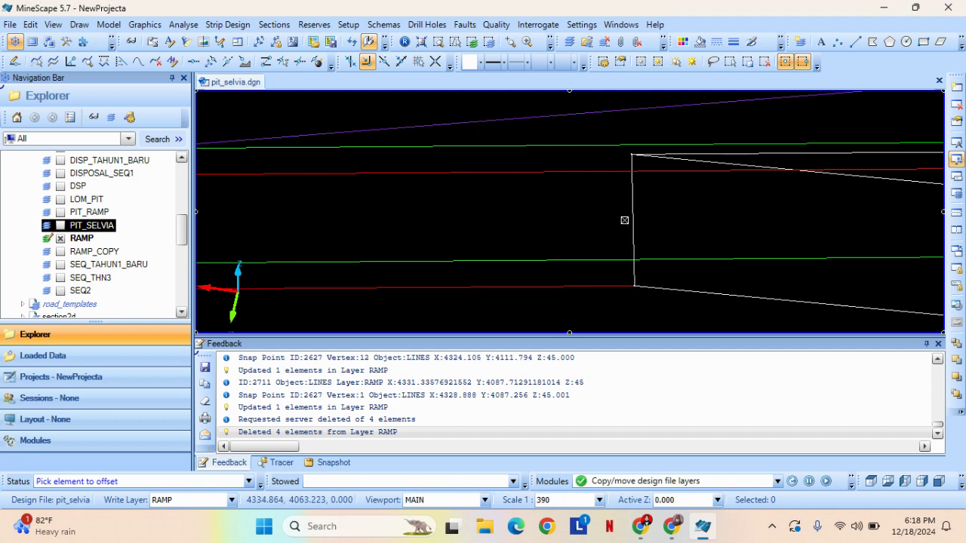
pyautogui.click(631, 194)
pyautogui.click(435, 201)
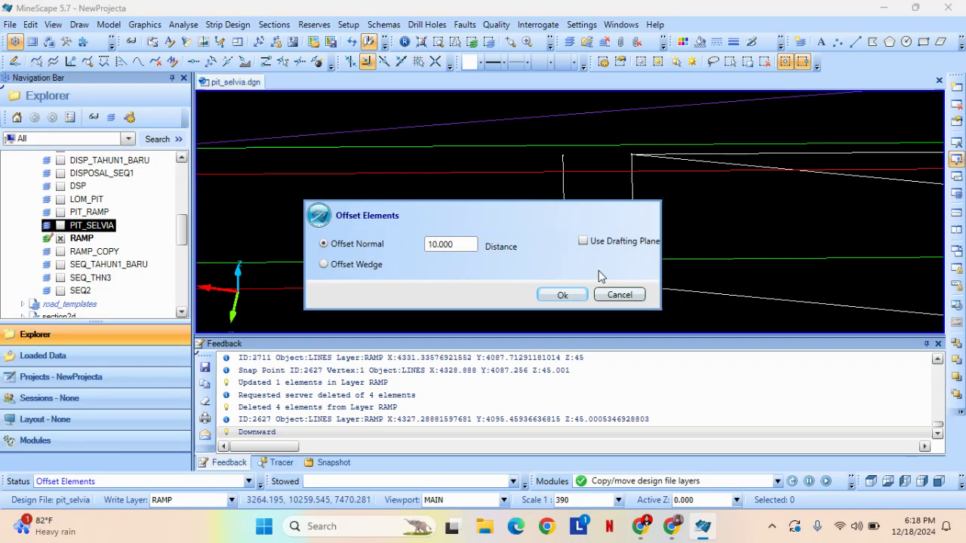
pyautogui.click(619, 294)
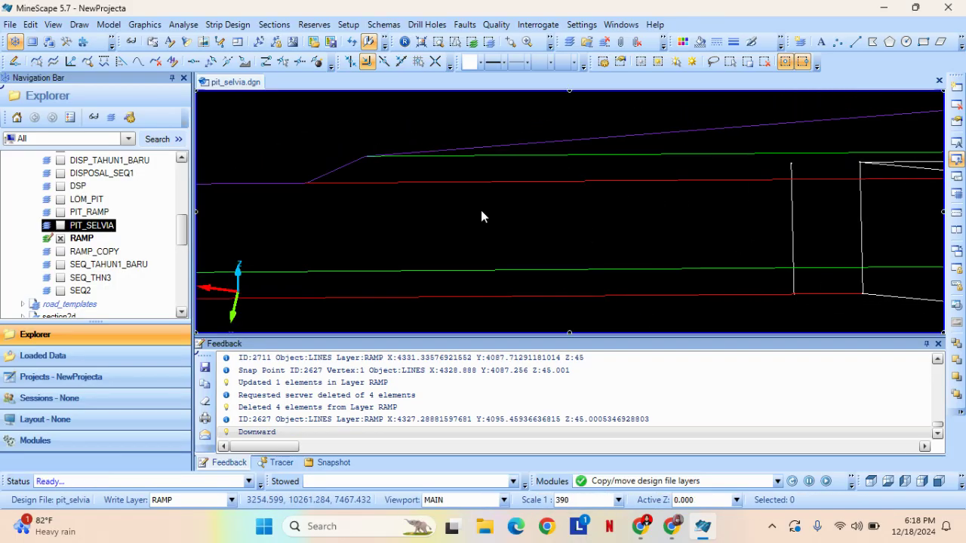
# Project the new offset cross line away from the ramp to a height of 10 at a projection angle of 4.5739.
pyautogui.click(79, 24)
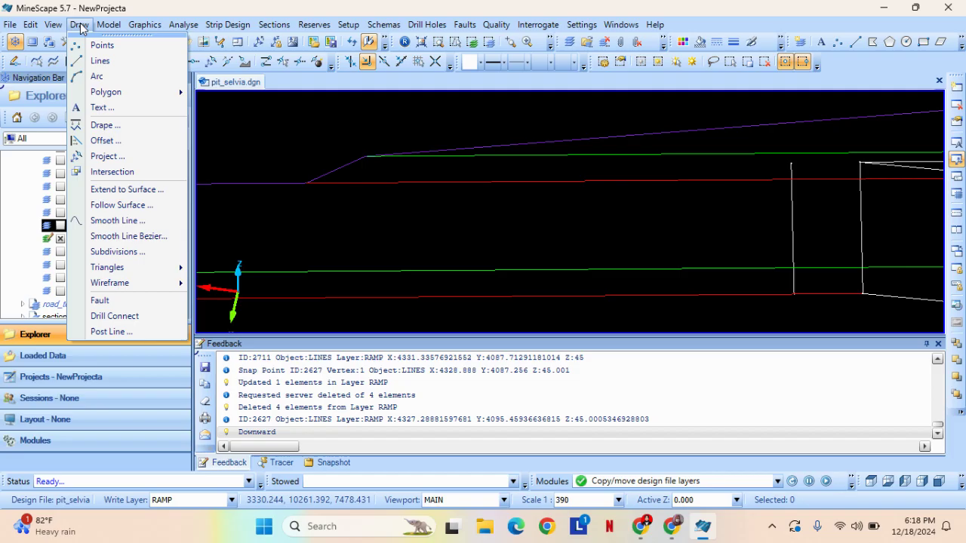
pyautogui.click(108, 156)
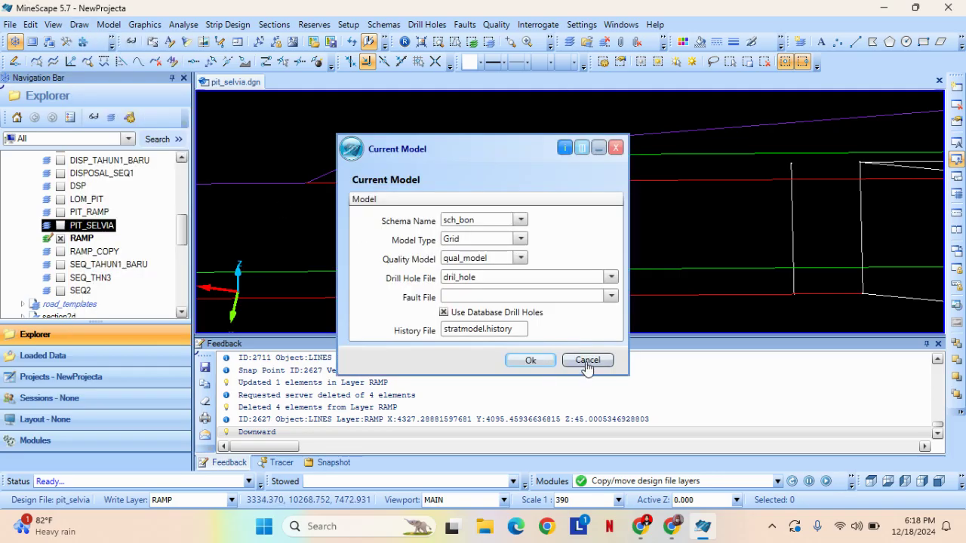
pyautogui.click(587, 361)
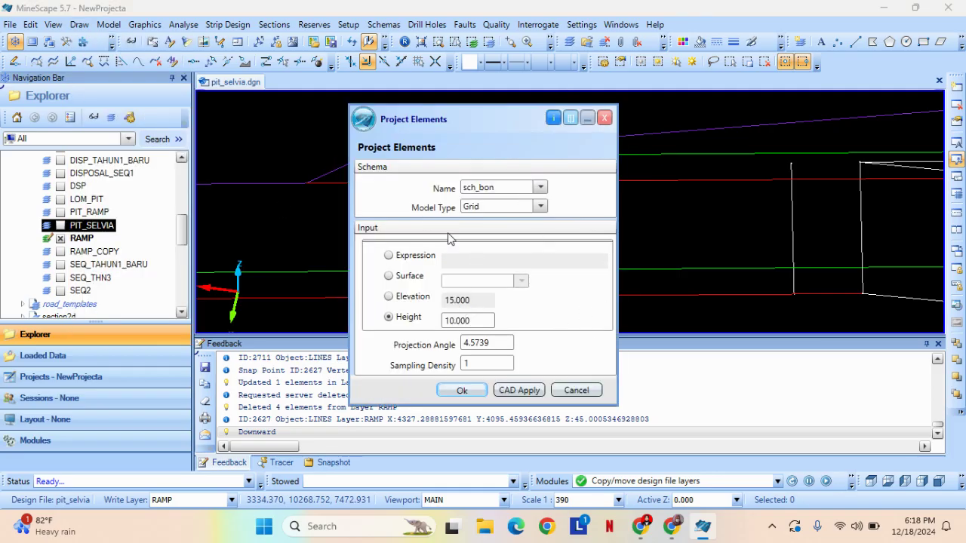
pyautogui.click(462, 391)
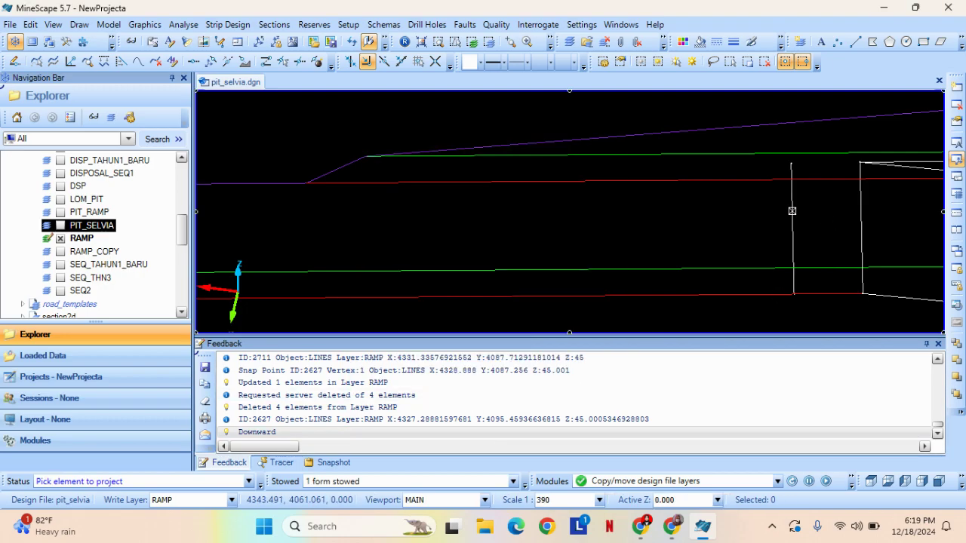
pyautogui.click(790, 184)
pyautogui.click(456, 224)
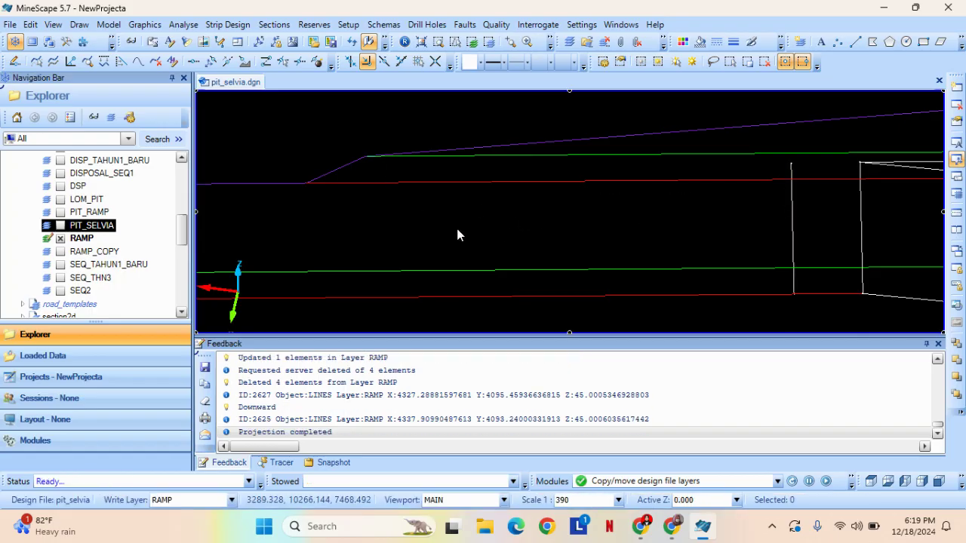
# Offset the green bench line at Z 45 by a normal distance of 25 towards the higher bench.
pyautogui.scroll(-3, 454, 226)
pyautogui.moveTo(430, 231); pyautogui.dragTo(503, 265, button='middle')
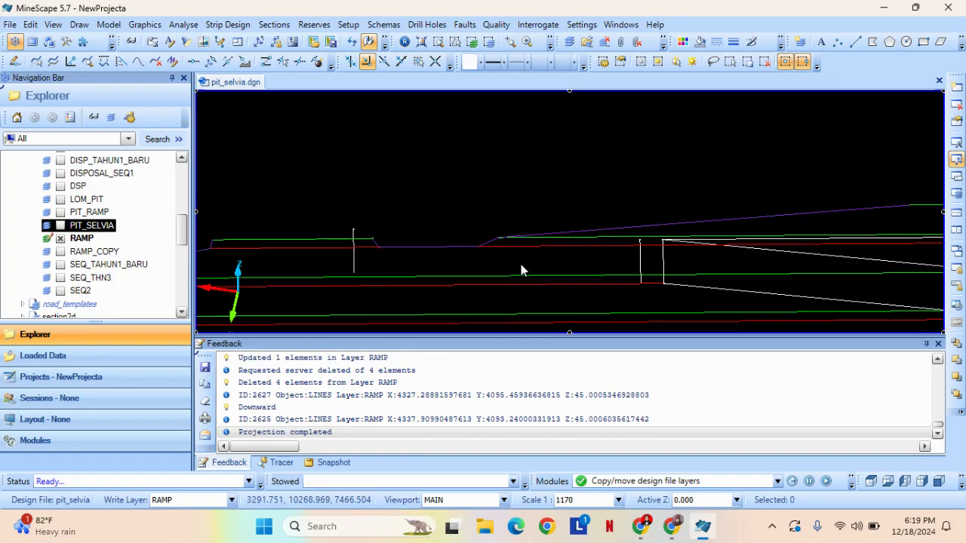
pyautogui.click(81, 25)
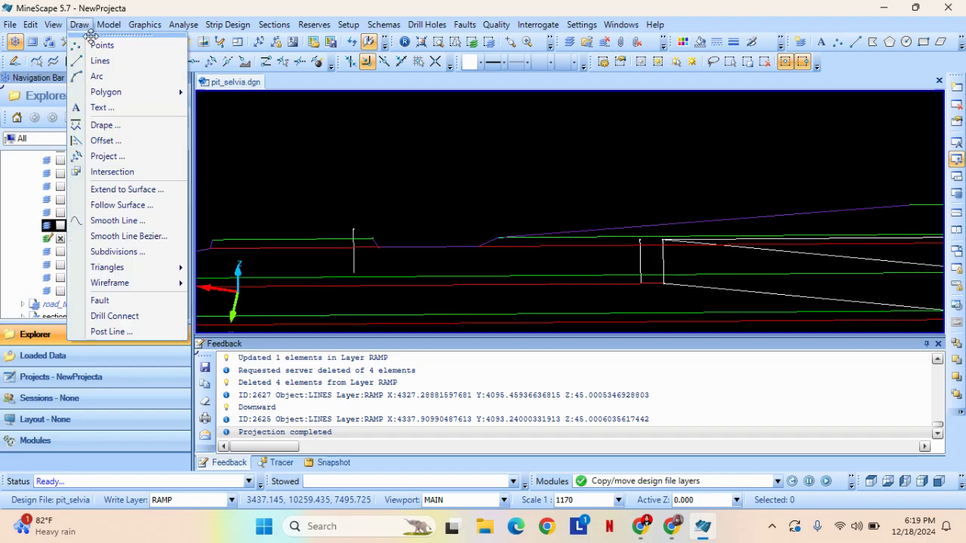
pyautogui.click(103, 141)
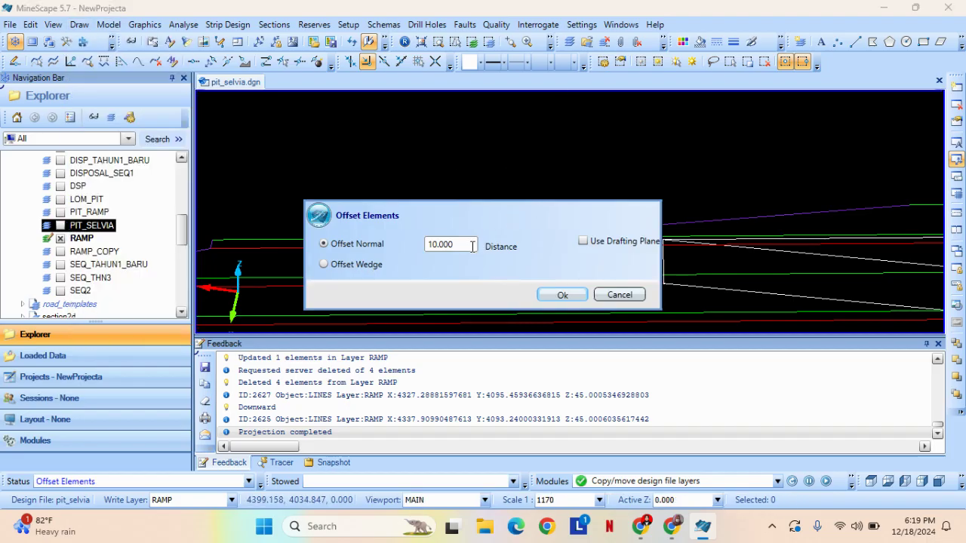
pyautogui.doubleClick(432, 240)
pyautogui.write('25')
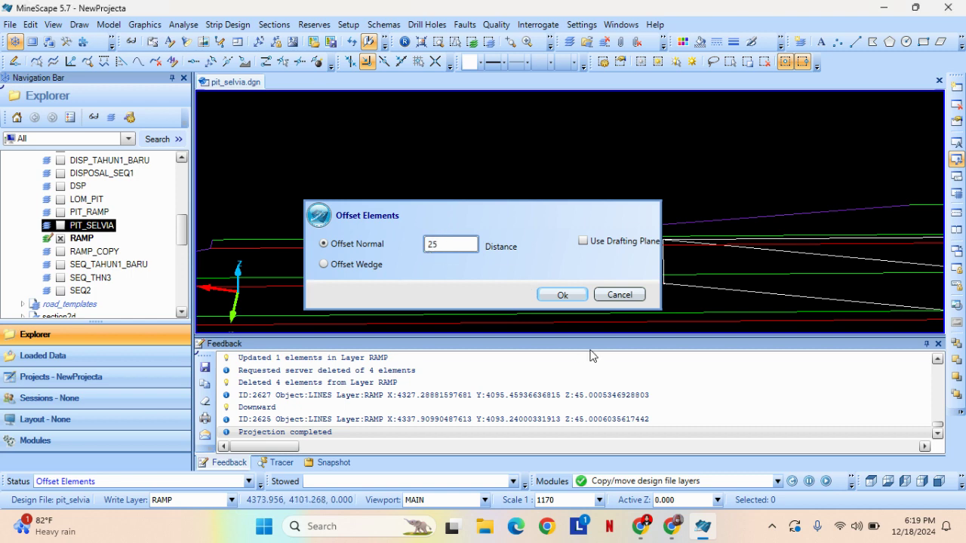
pyautogui.click(558, 295)
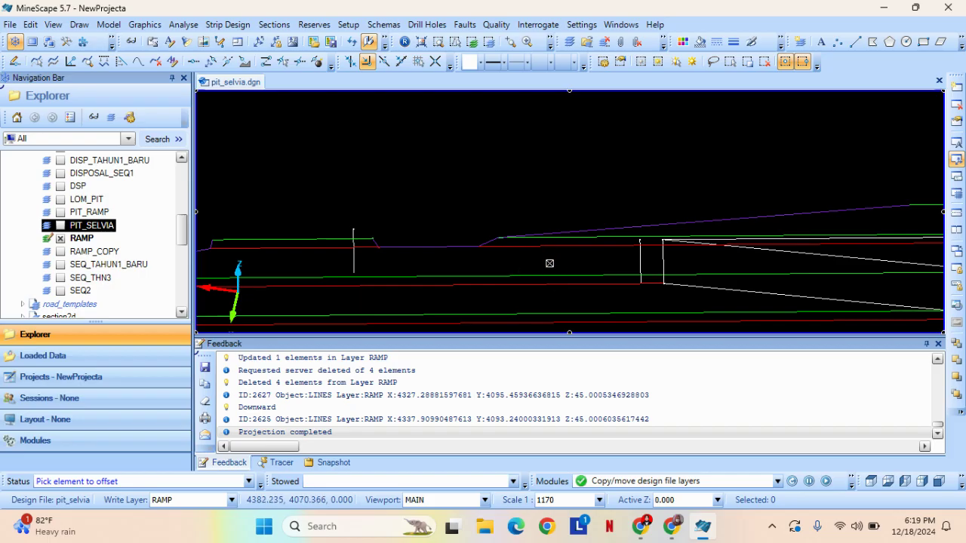
pyautogui.click(551, 276)
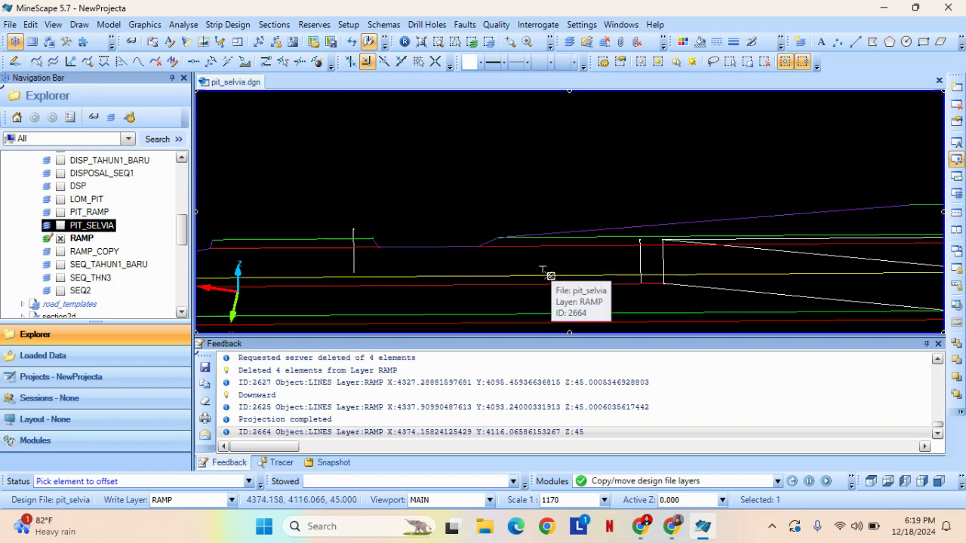
pyautogui.rightClick(551, 276)
pyautogui.click(519, 151)
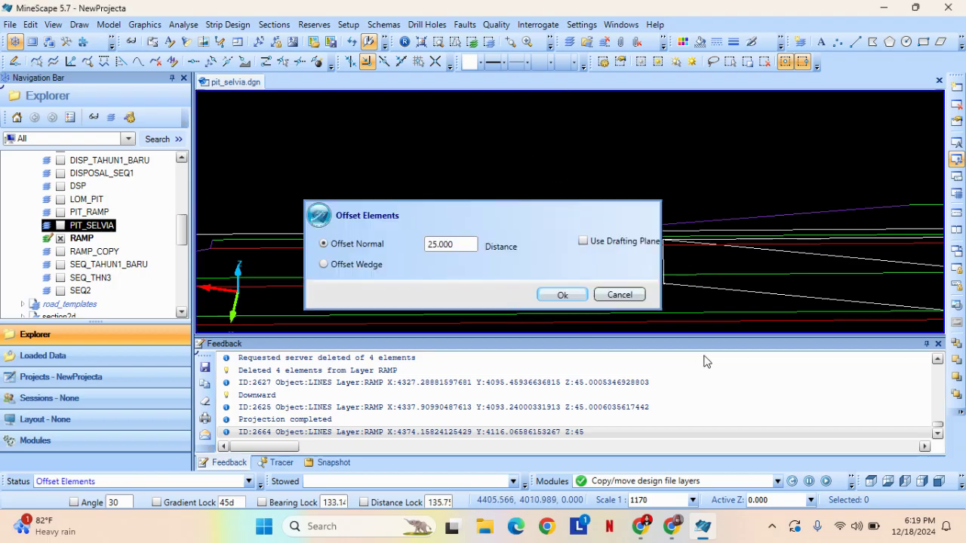
pyautogui.click(606, 291)
# Offset the red bench line at Z 55 beyond the ramp gap by 25, on the side away from the lower bench.
pyautogui.rightClick(605, 286)
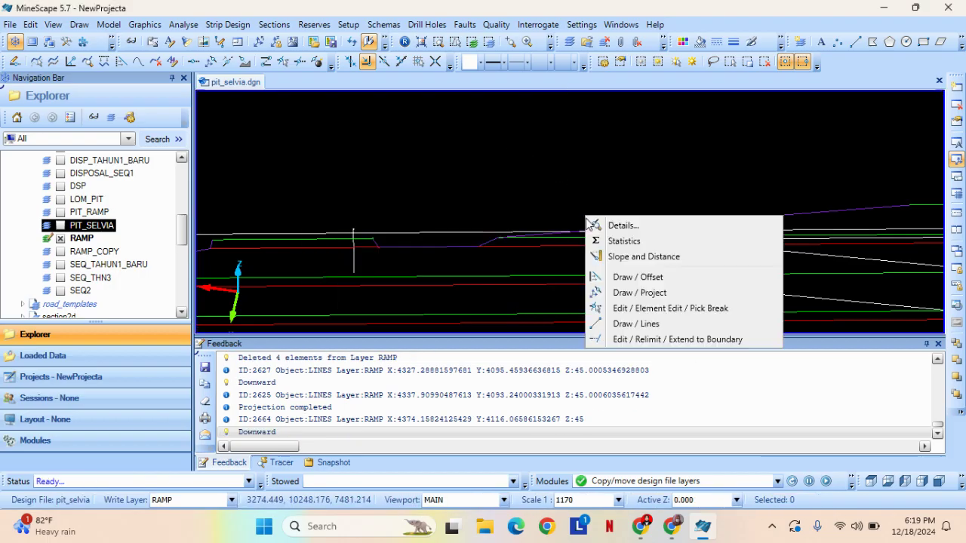
pyautogui.click(638, 276)
pyautogui.click(578, 297)
pyautogui.scroll(3, 559, 259)
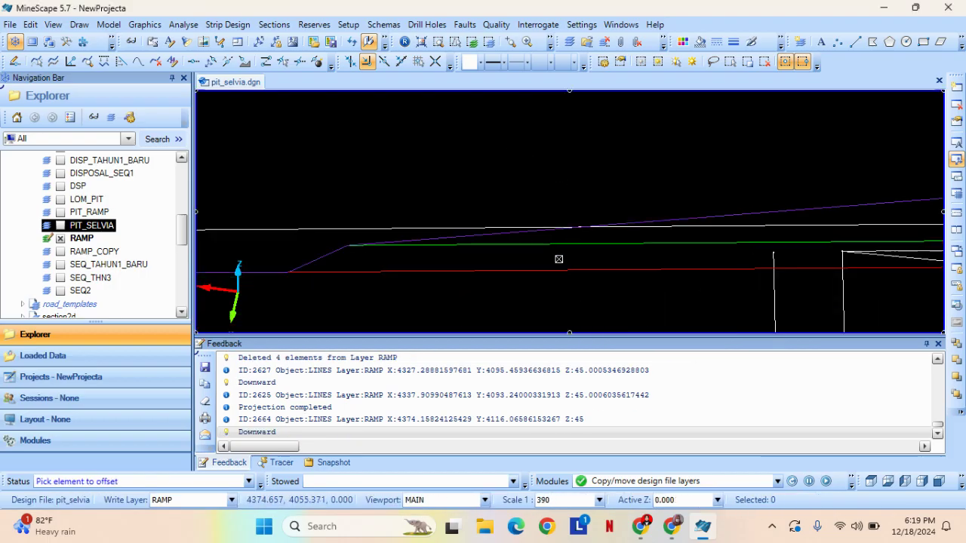
pyautogui.click(544, 271)
pyautogui.click(564, 169)
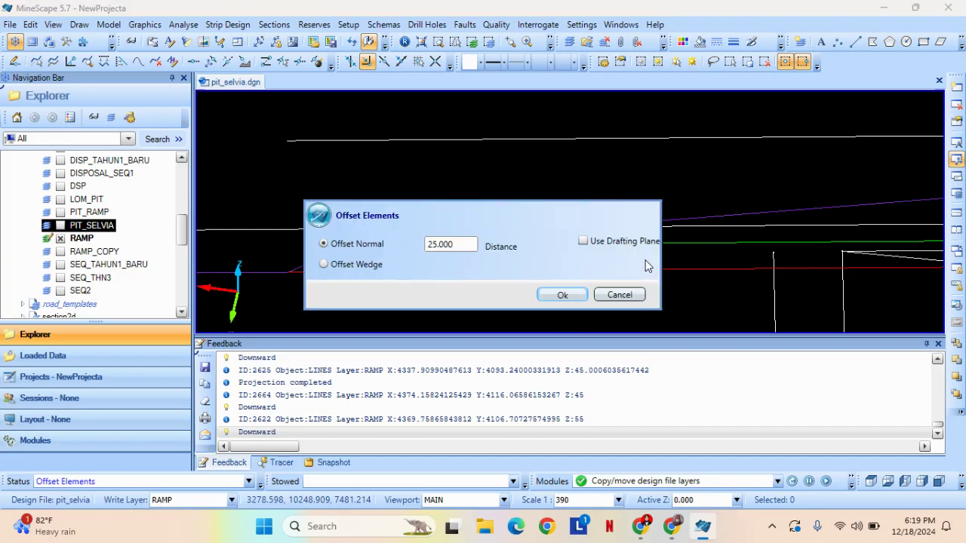
pyautogui.click(620, 294)
# Trim the offset cross line near the ramp's end to the green Z 45 bench line, without using the boundary line's Z values.
pyautogui.scroll(-3, 633, 232)
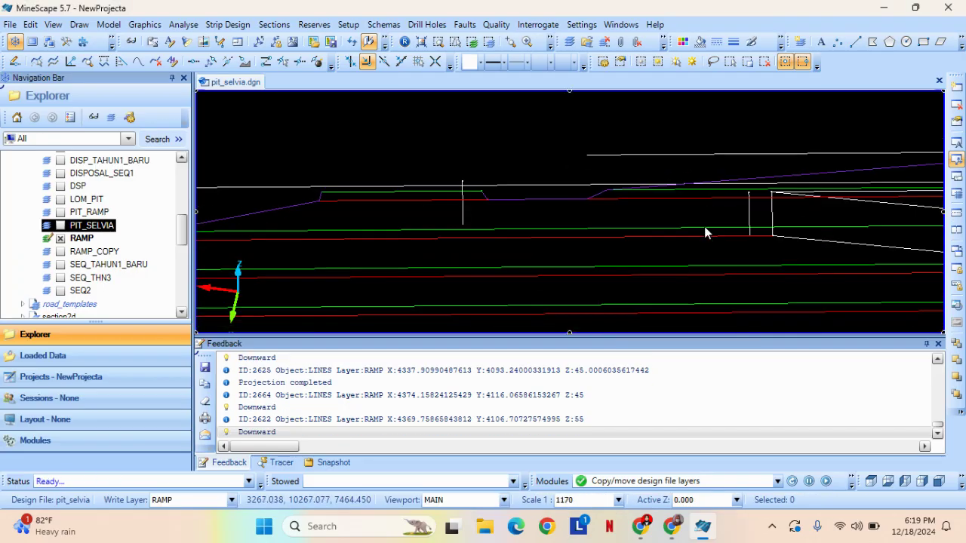
pyautogui.rightClick(724, 207)
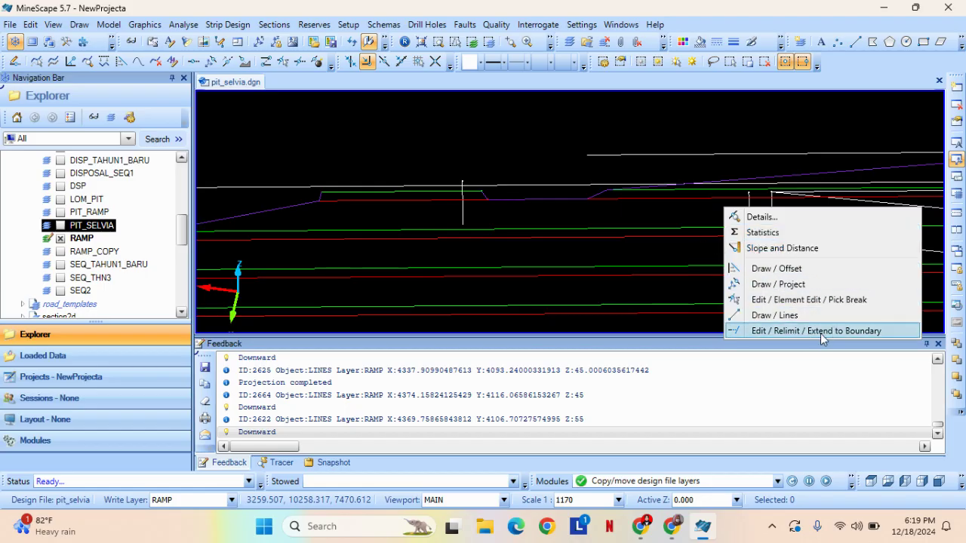
pyautogui.click(657, 222)
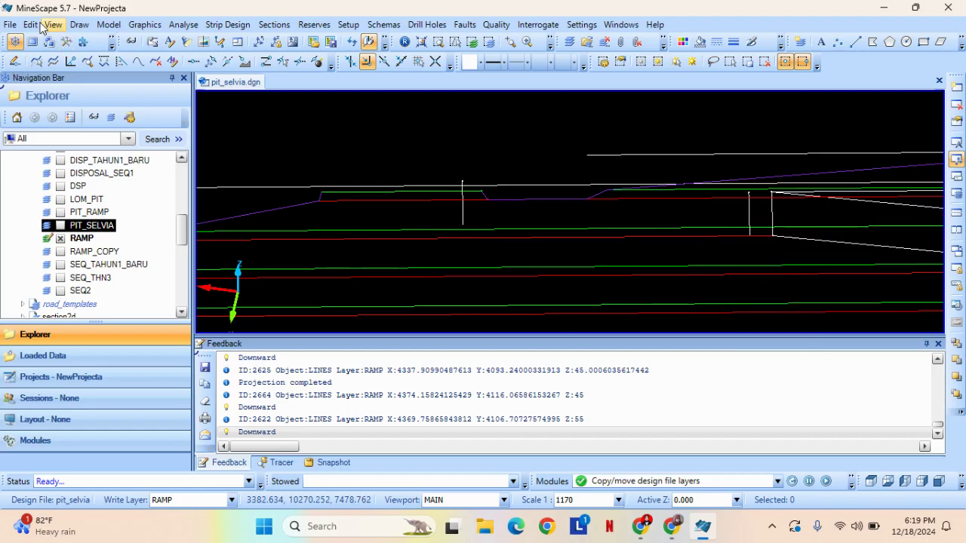
pyautogui.click(30, 24)
pyautogui.moveTo(66, 160)
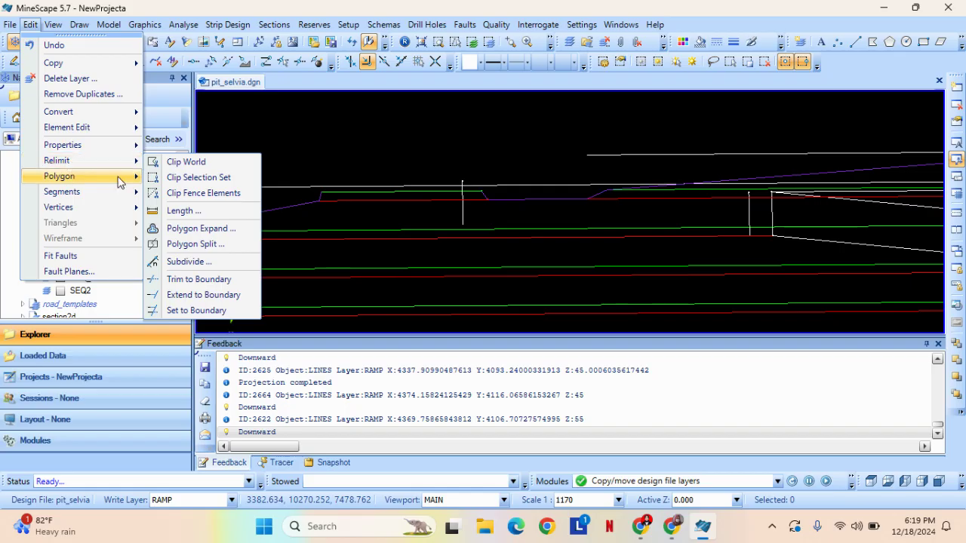
pyautogui.click(234, 291)
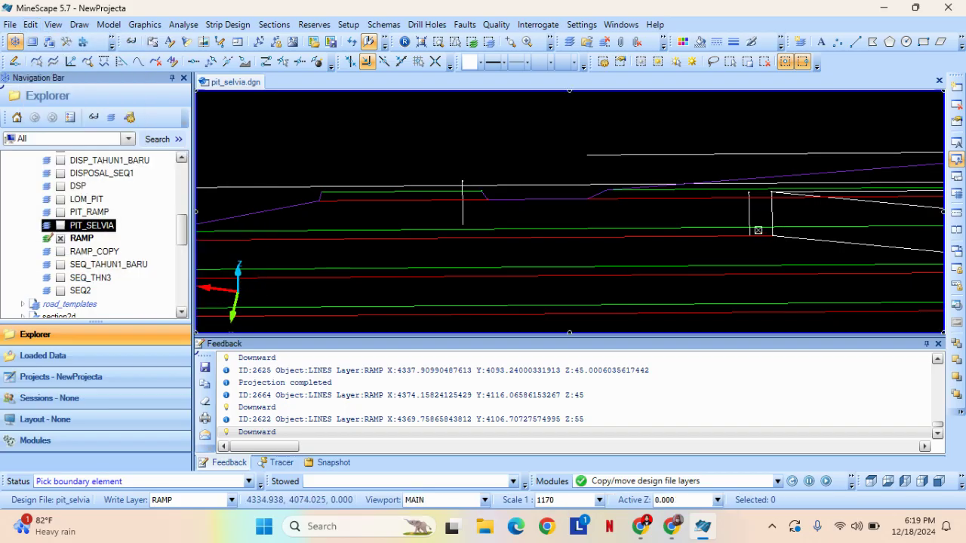
pyautogui.click(760, 226)
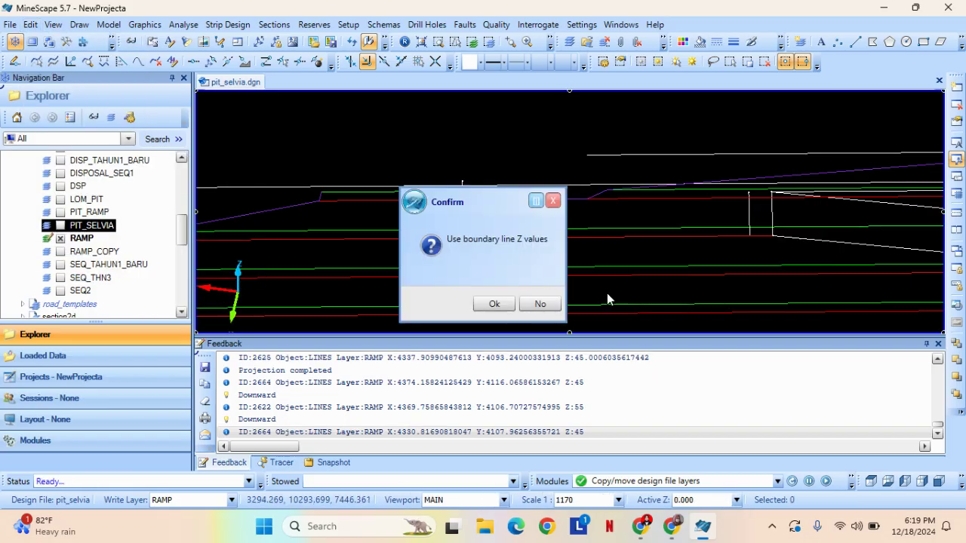
pyautogui.click(551, 302)
pyautogui.scroll(3, 744, 236)
pyautogui.click(763, 217)
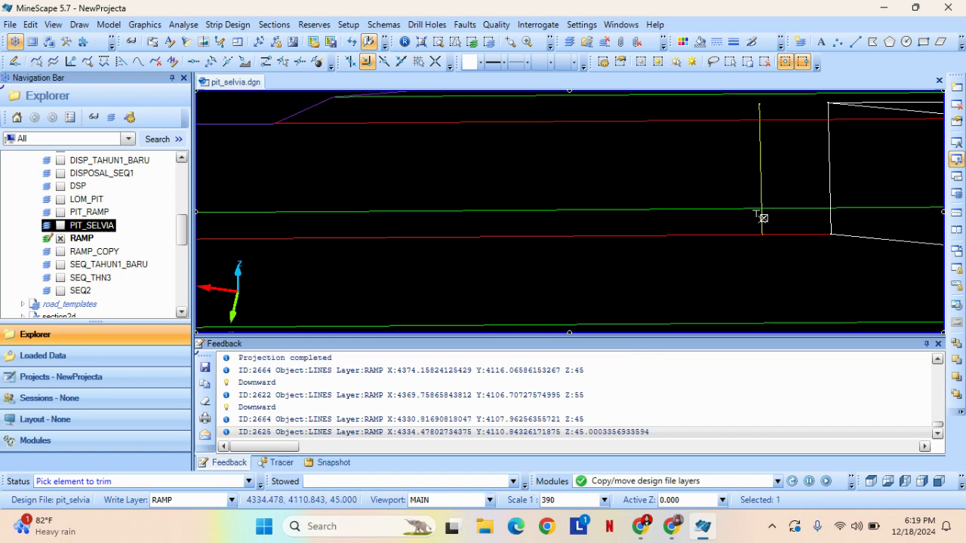
# Trim the projected cross line to the red Z 55 bench line, without using the boundary line's Z values.
pyautogui.moveTo(351, 168); pyautogui.dragTo(915, 186, button='middle')
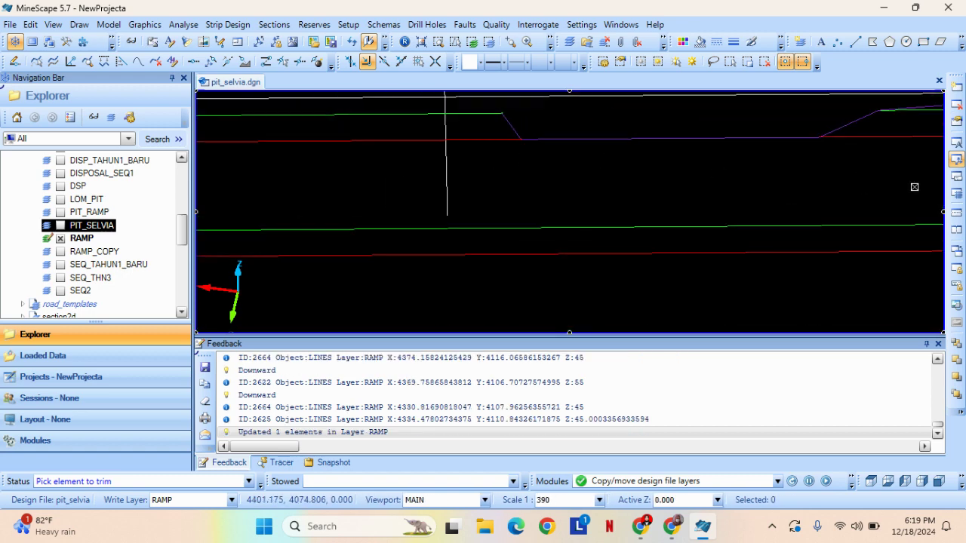
pyautogui.rightClick(473, 184)
pyautogui.click(569, 243)
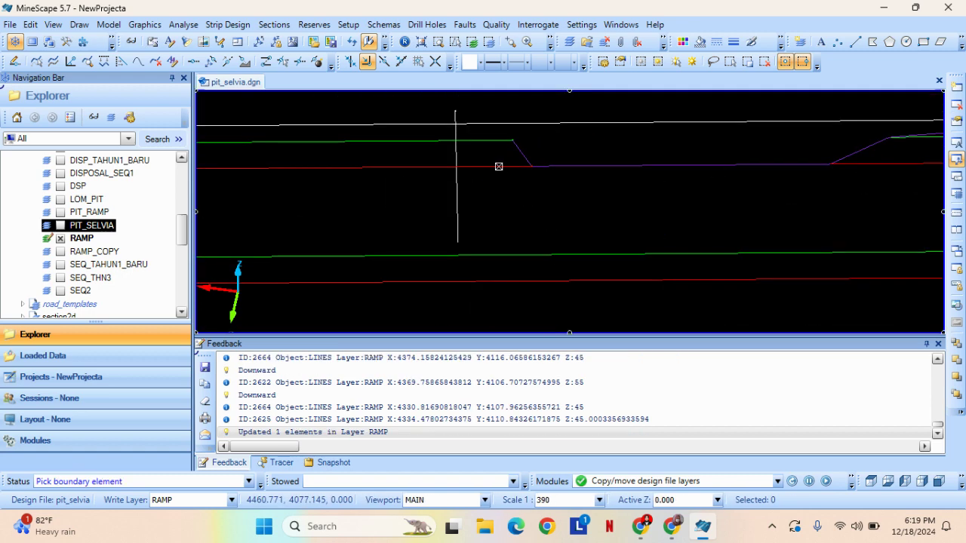
pyautogui.click(498, 165)
pyautogui.click(540, 304)
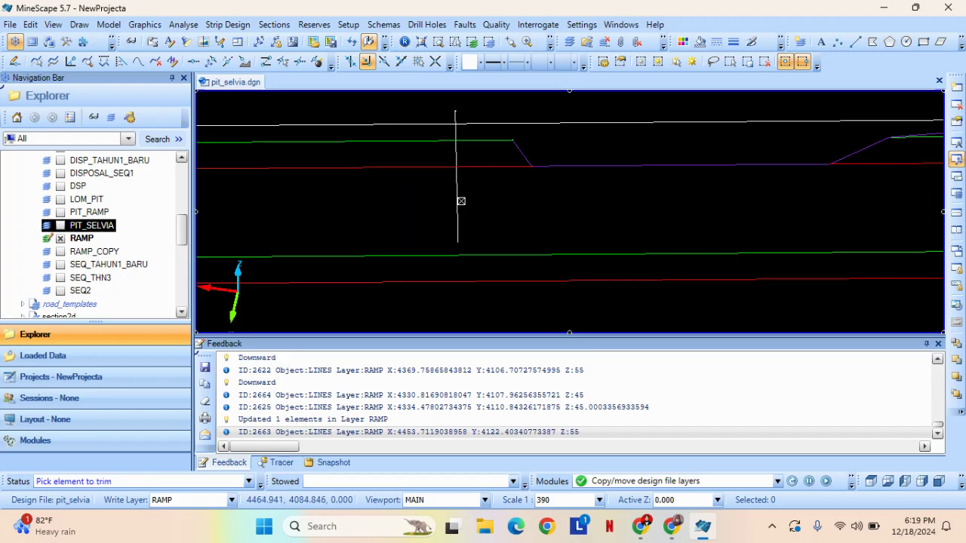
pyautogui.click(460, 201)
pyautogui.scroll(-2, 683, 185)
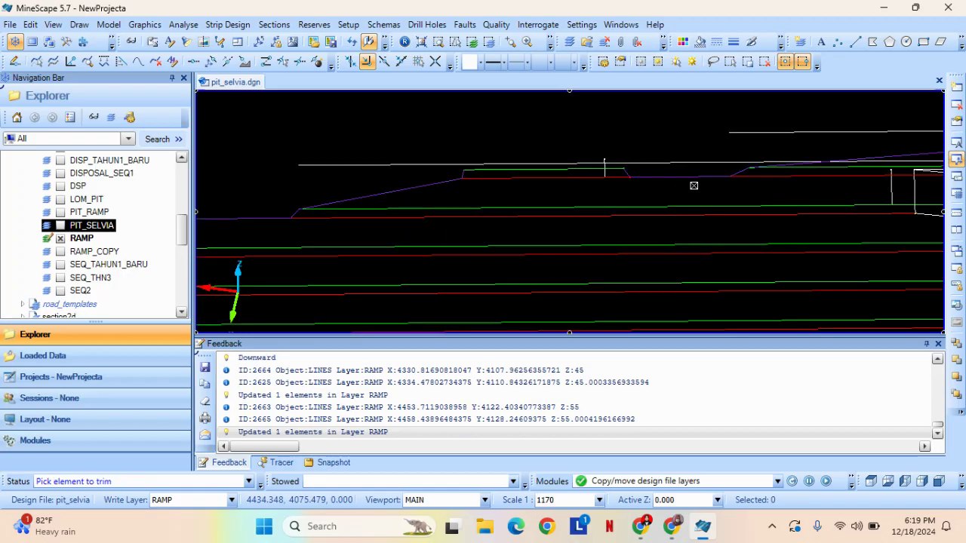
# Extend the cross line at the existing ramp's end to the offset line at Z 45.
pyautogui.moveTo(729, 181); pyautogui.dragTo(448, 199, button='middle')
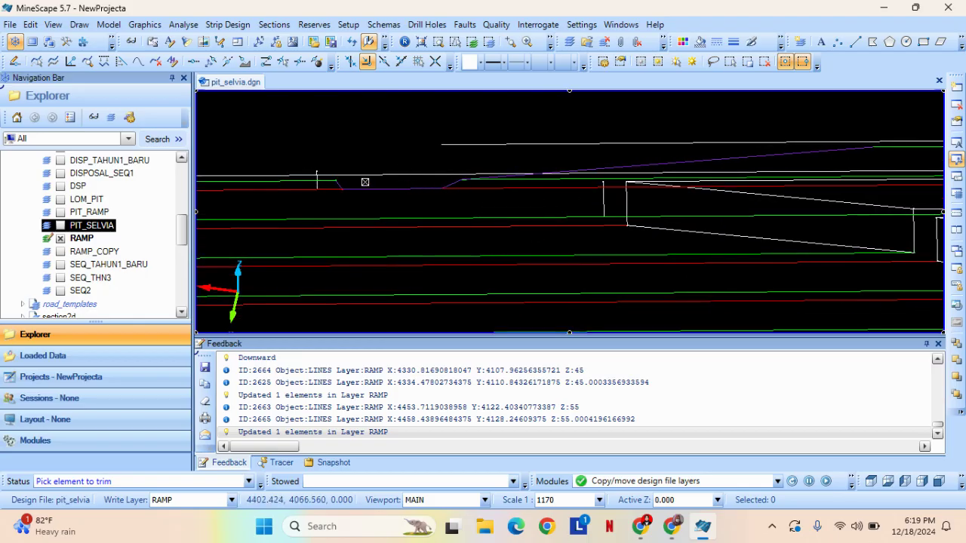
pyautogui.rightClick(281, 108)
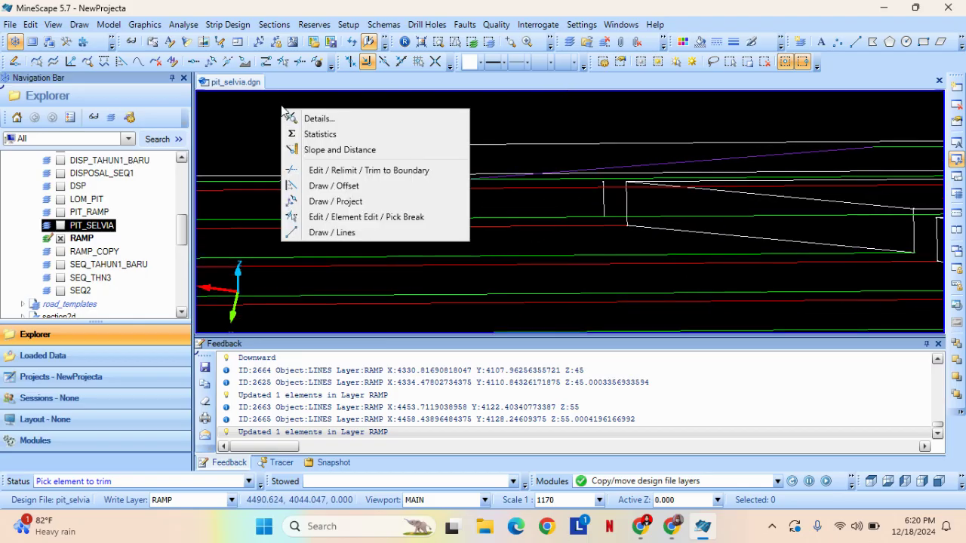
pyautogui.click(249, 119)
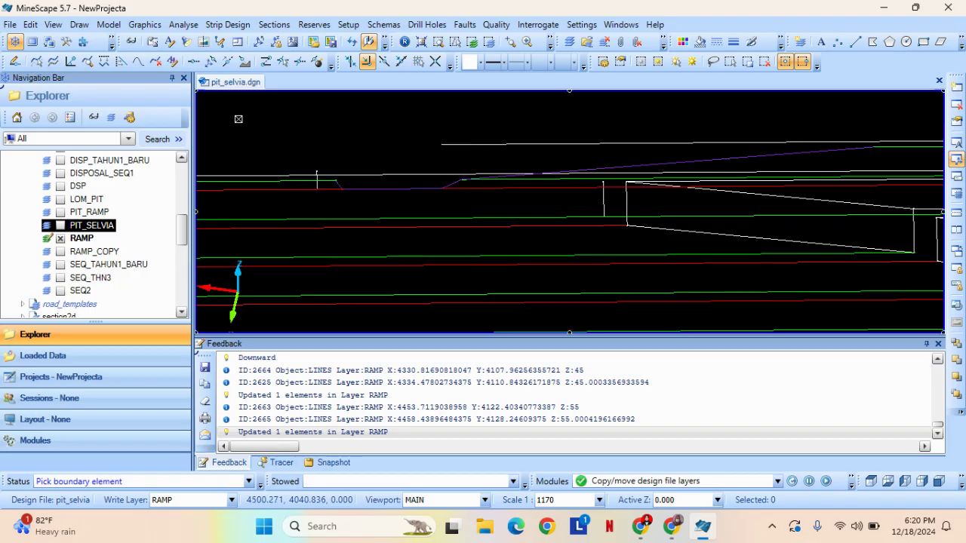
pyautogui.click(30, 24)
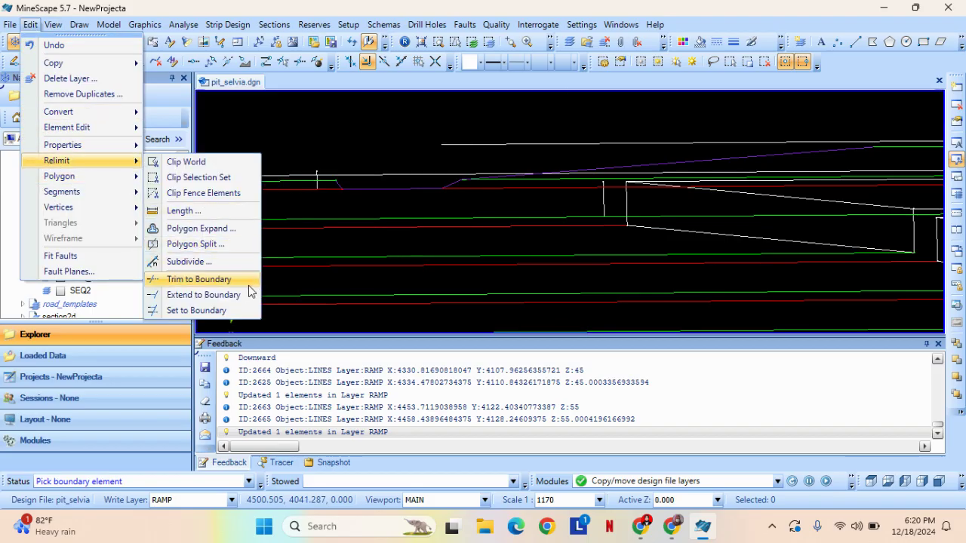
pyautogui.click(233, 295)
pyautogui.scroll(2, 611, 179)
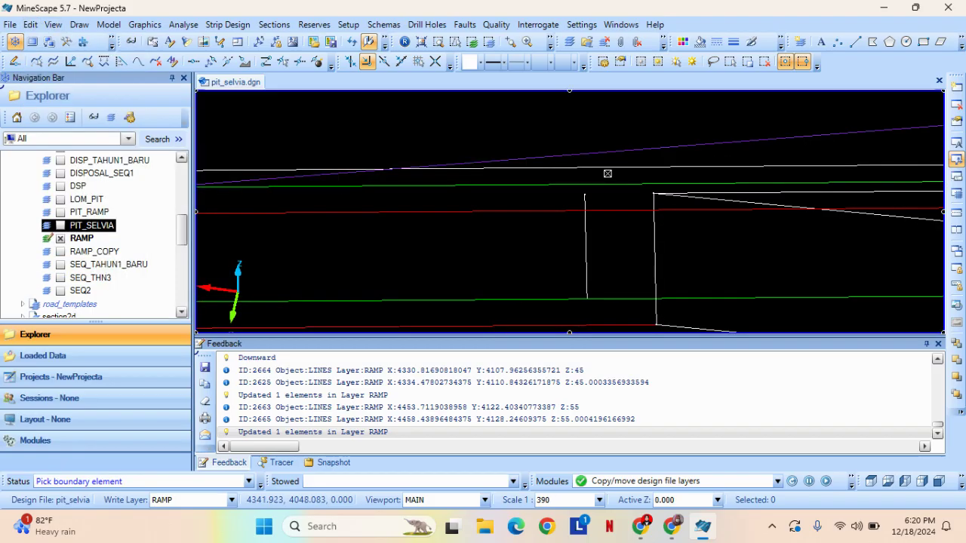
pyautogui.click(599, 167)
pyautogui.press('Return')
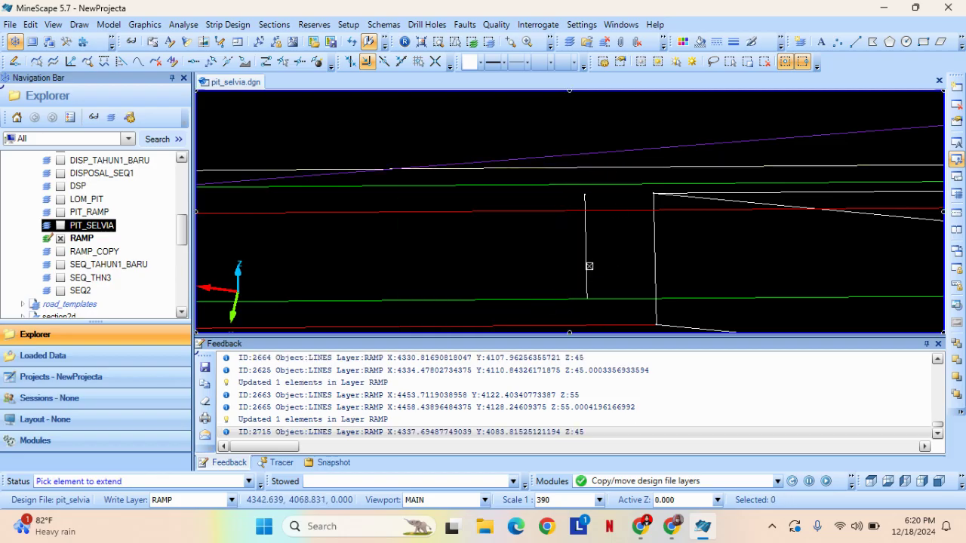
pyautogui.click(584, 198)
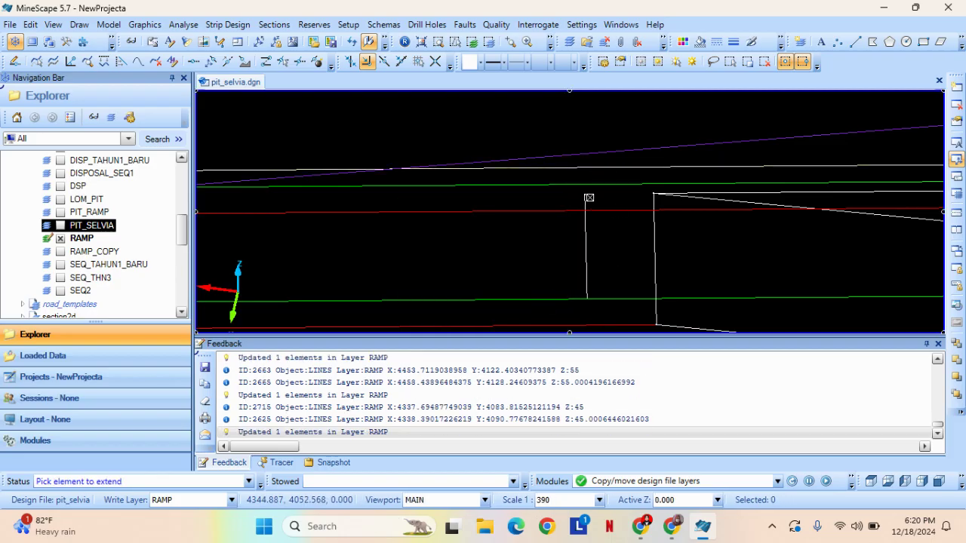
pyautogui.scroll(-1, 611, 178)
pyautogui.scroll(-1, 735, 222)
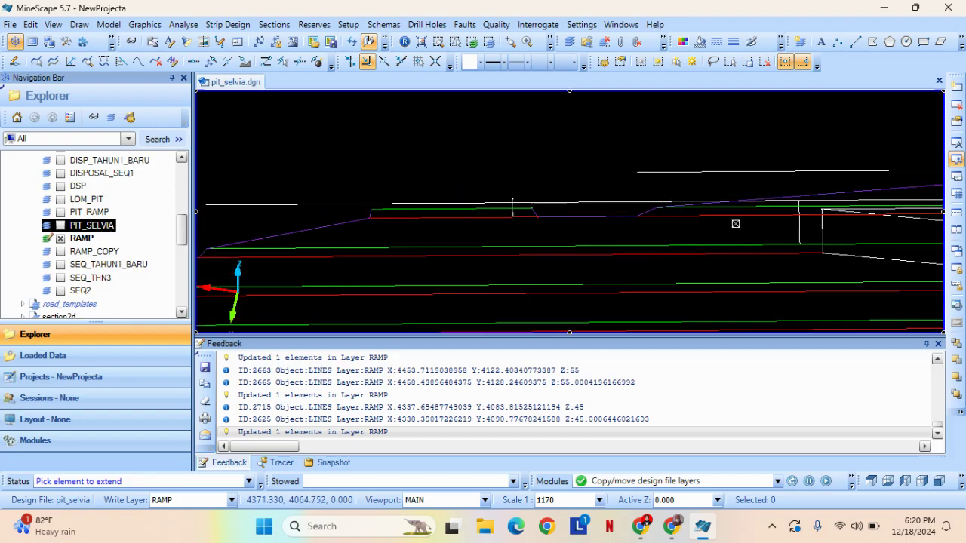
pyautogui.rightClick(592, 200)
pyautogui.rightClick(586, 210)
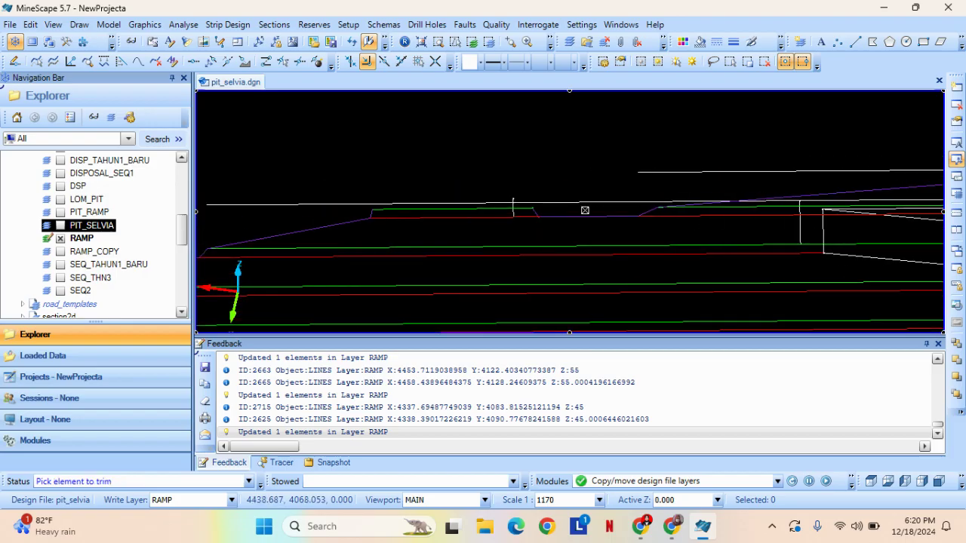
pyautogui.rightClick(520, 215)
pyautogui.rightClick(495, 202)
pyautogui.scroll(1, 508, 201)
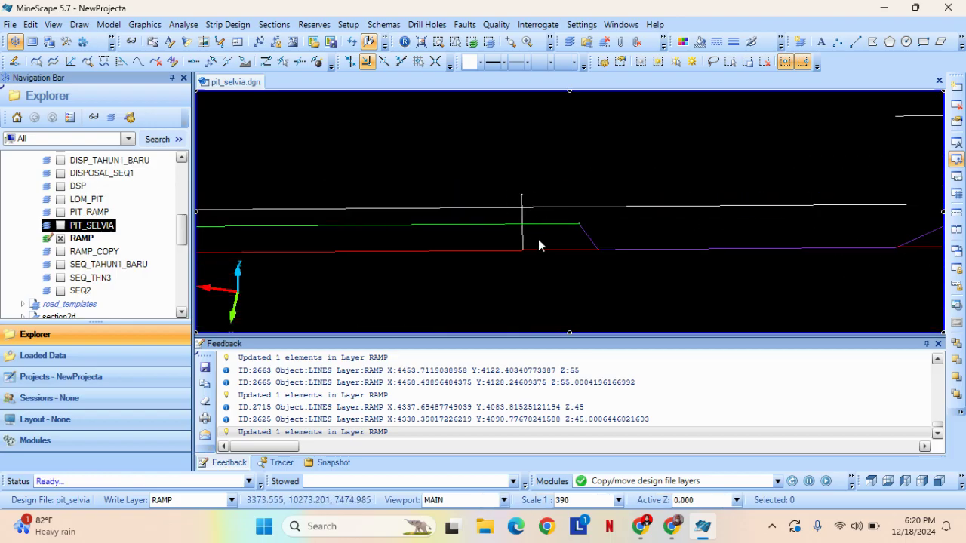
pyautogui.scroll(-1, 539, 239)
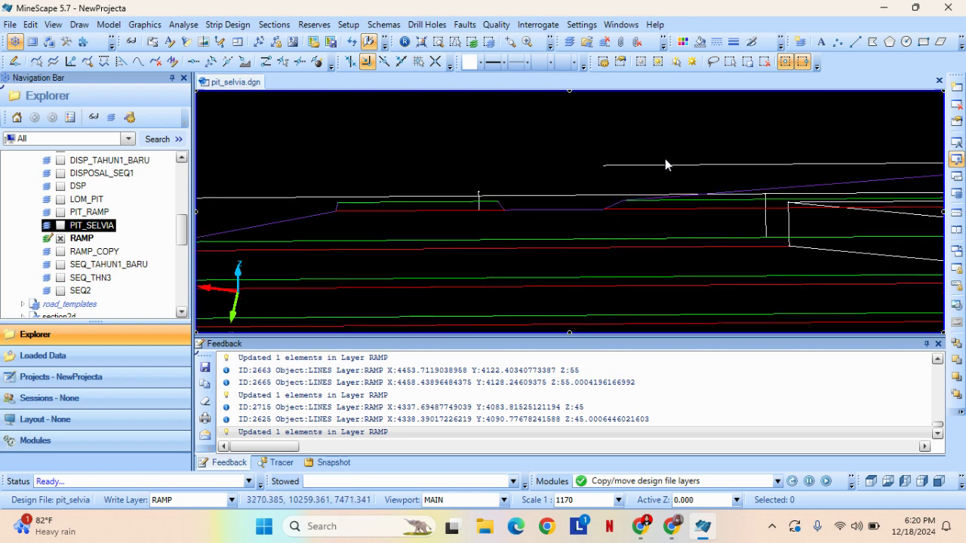
pyautogui.click(532, 211)
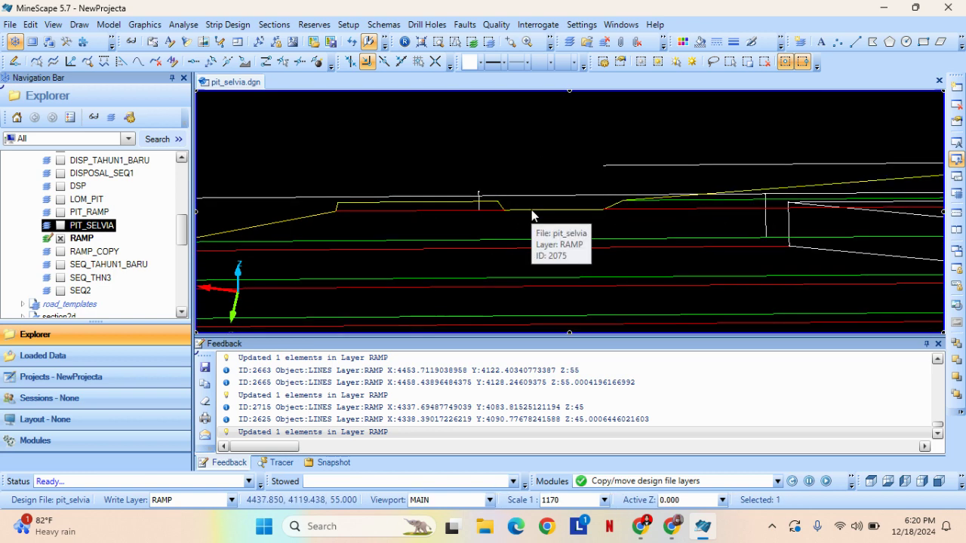
pyautogui.click(582, 218)
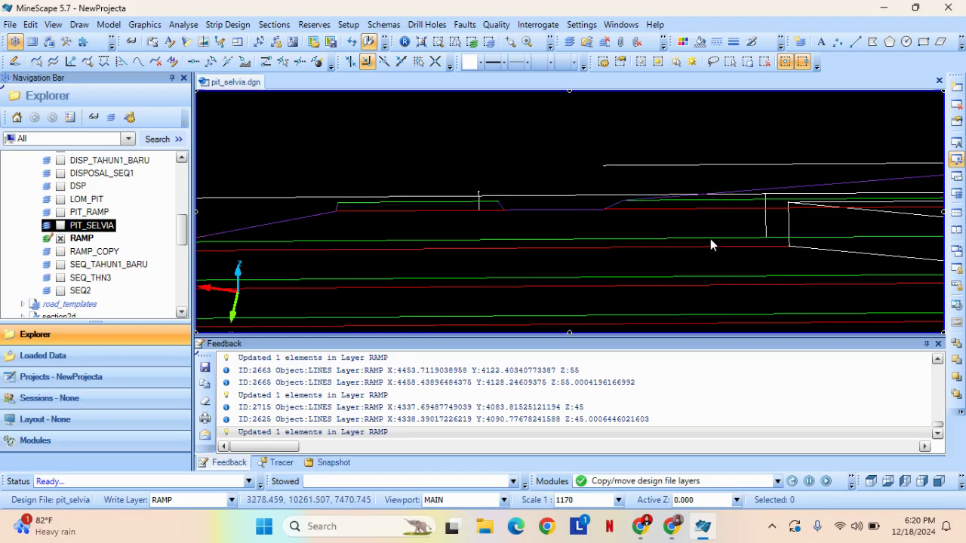
pyautogui.click(856, 43)
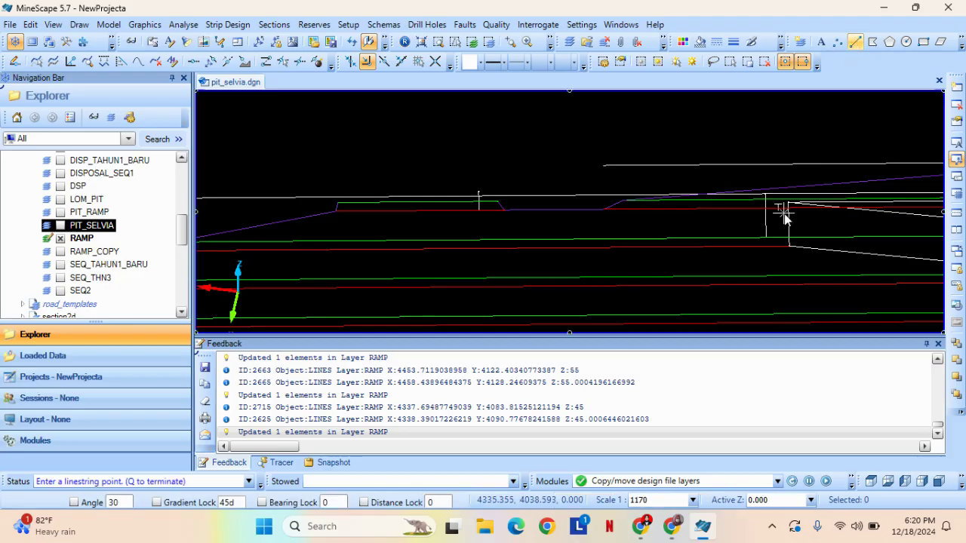
pyautogui.moveTo(767, 238)
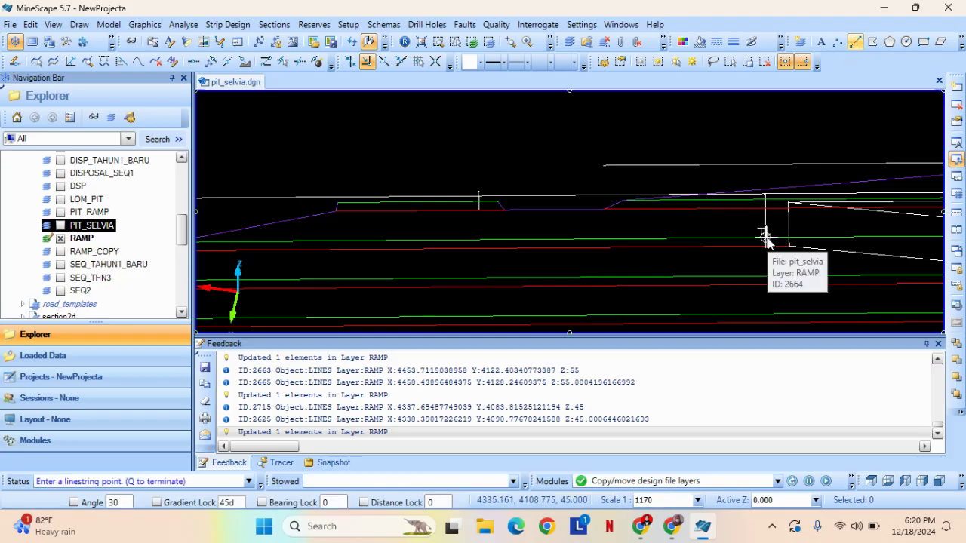
pyautogui.press('q')
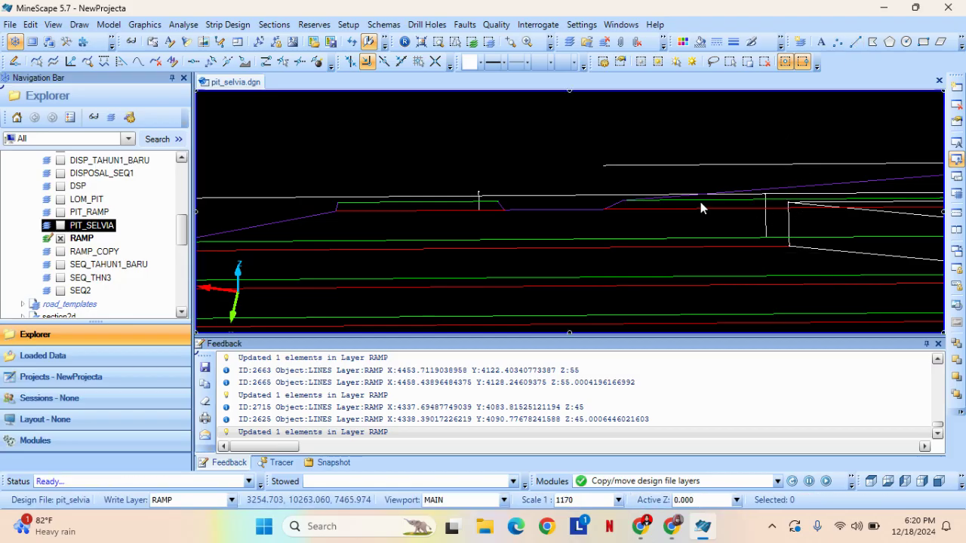
pyautogui.scroll(3, 766, 194)
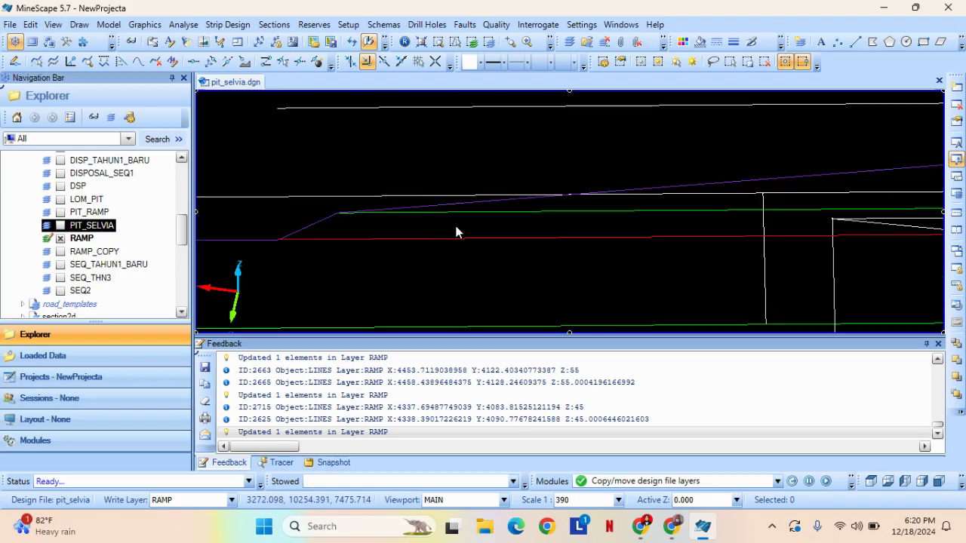
pyautogui.scroll(-2, 658, 225)
pyautogui.scroll(2, 676, 232)
pyautogui.moveTo(603, 153); pyautogui.dragTo(627, 173, button='middle')
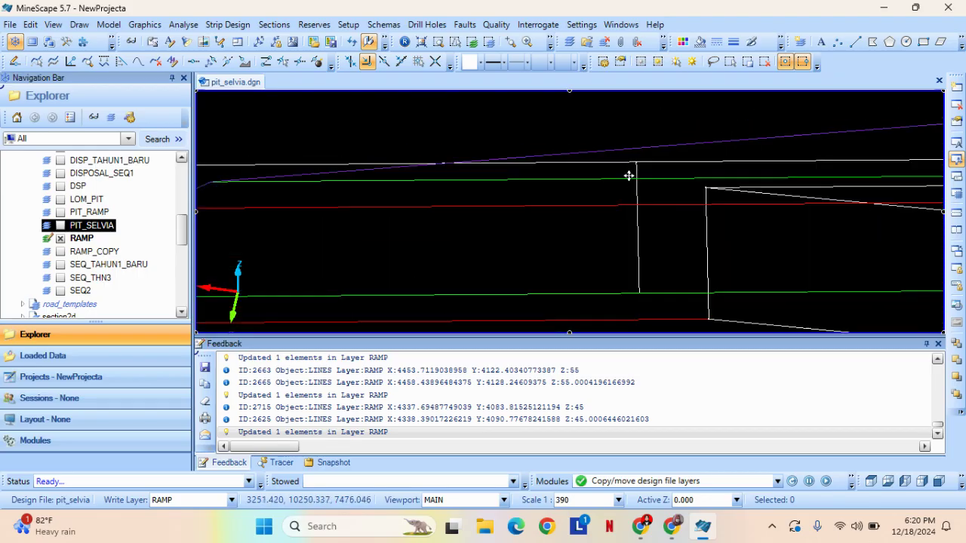
pyautogui.click(642, 166)
pyautogui.scroll(-3, 625, 176)
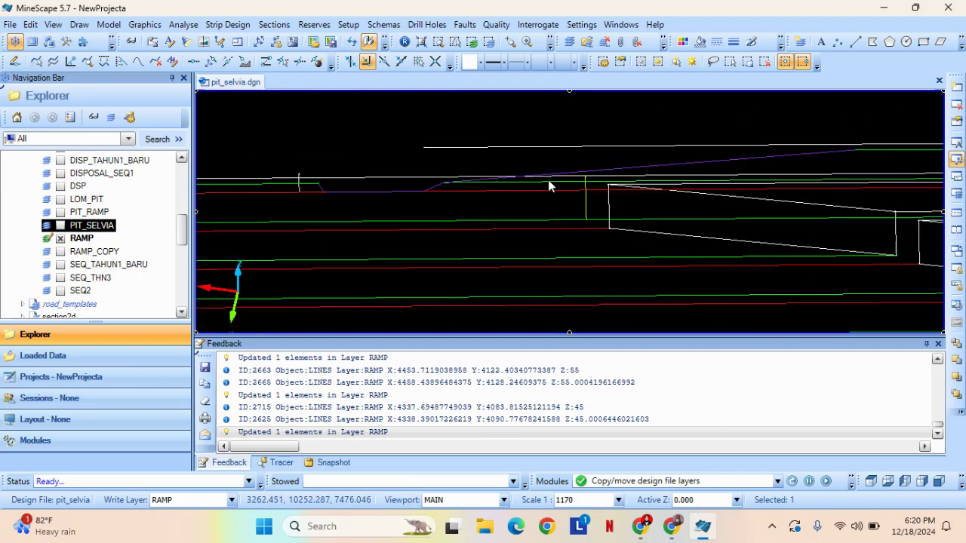
pyautogui.moveTo(548, 180); pyautogui.dragTo(563, 201, button='middle')
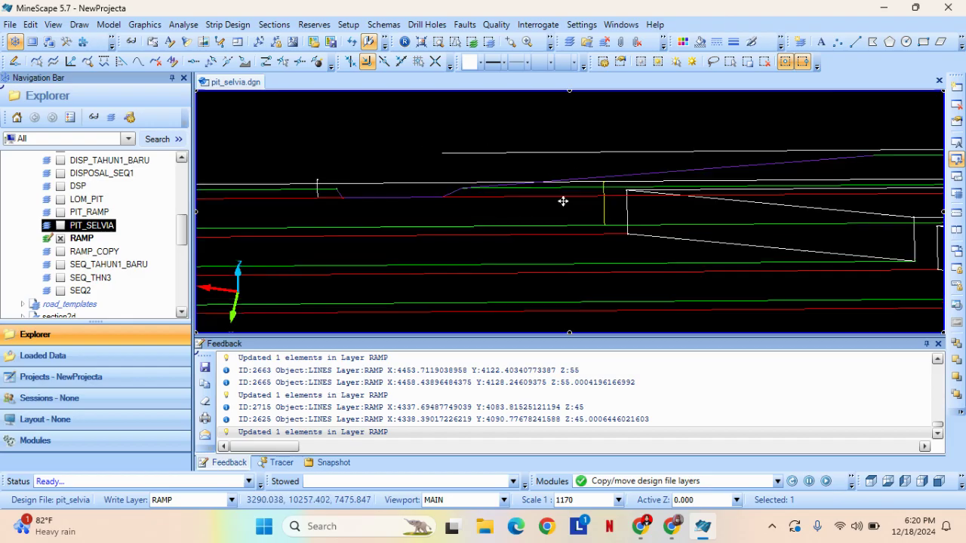
# Extend the Z 55 offset line past the projected cross line beyond the ramp gap.
pyautogui.click(227, 62)
pyautogui.click(699, 195)
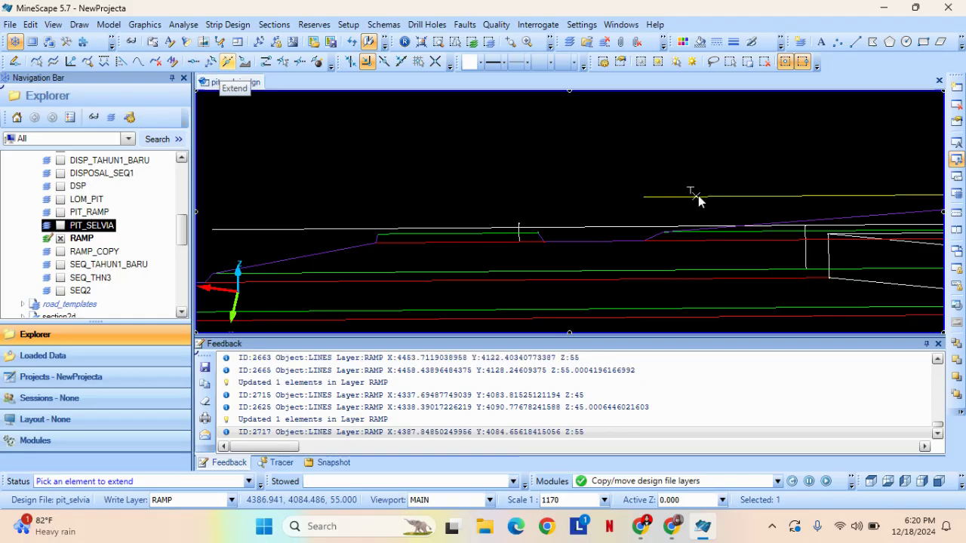
pyautogui.click(465, 198)
# Extend the projected Z 55 cross line to the lengthened offset line, without using the boundary line's Z values.
pyautogui.rightClick(545, 139)
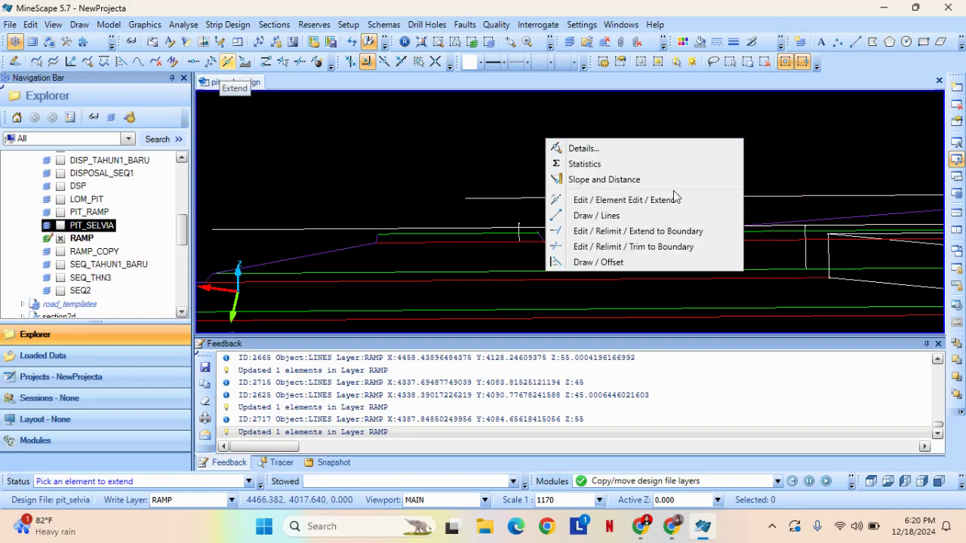
pyautogui.click(643, 239)
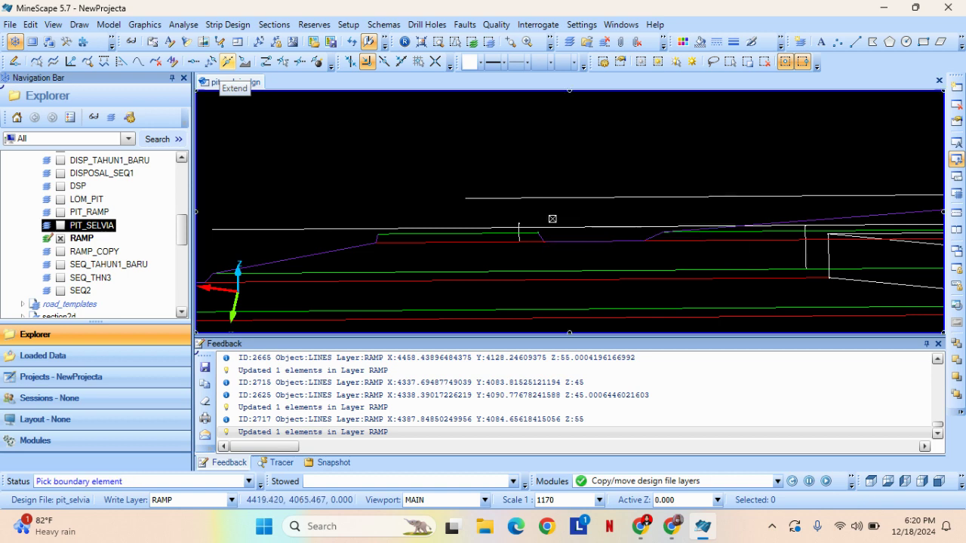
pyautogui.click(521, 198)
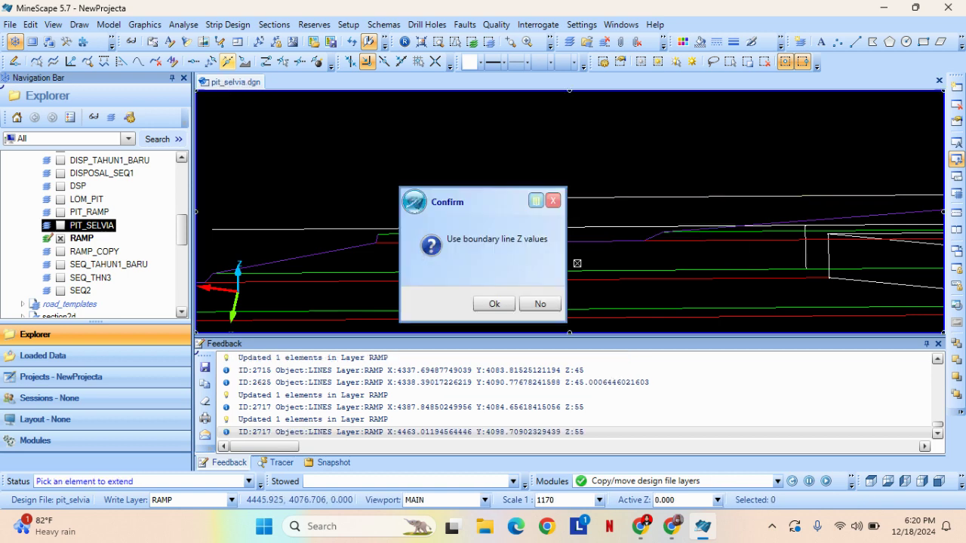
pyautogui.click(540, 304)
pyautogui.scroll(3, 502, 215)
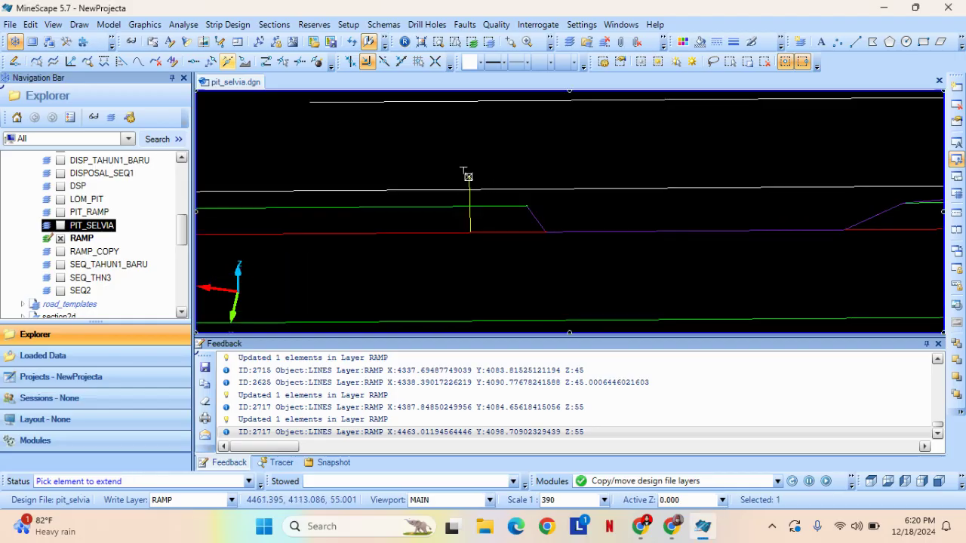
pyautogui.click(468, 182)
pyautogui.rightClick(561, 152)
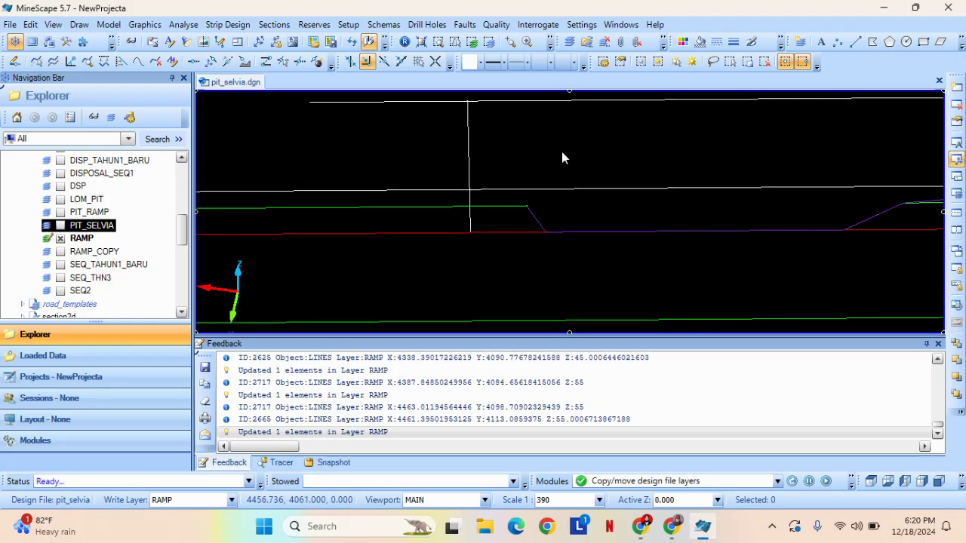
# Try to draw the ramp edge from the Z 45 cross line's bench end to the Z 55 cross line's bench end.
pyautogui.scroll(-1, 618, 142)
pyautogui.moveTo(665, 164); pyautogui.dragTo(776, 152, button='middle')
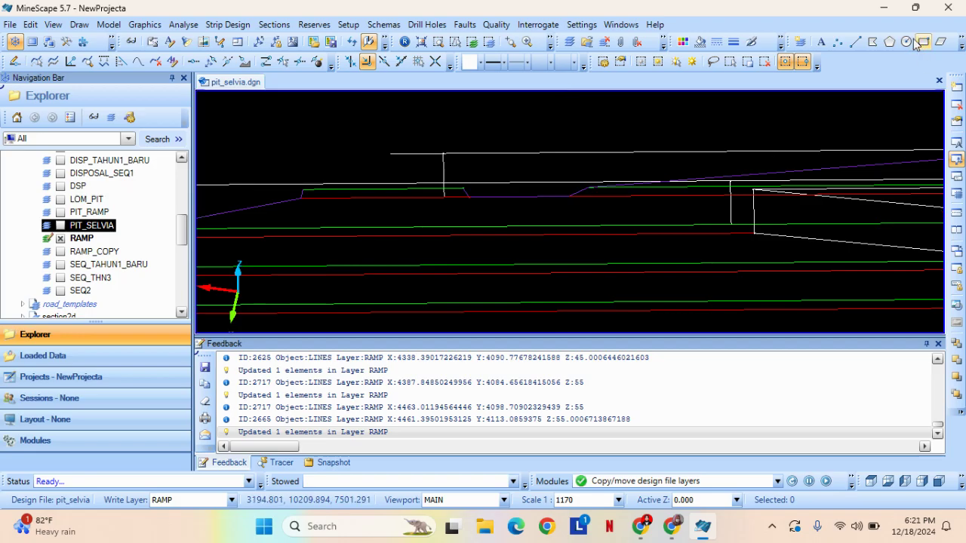
pyautogui.click(856, 41)
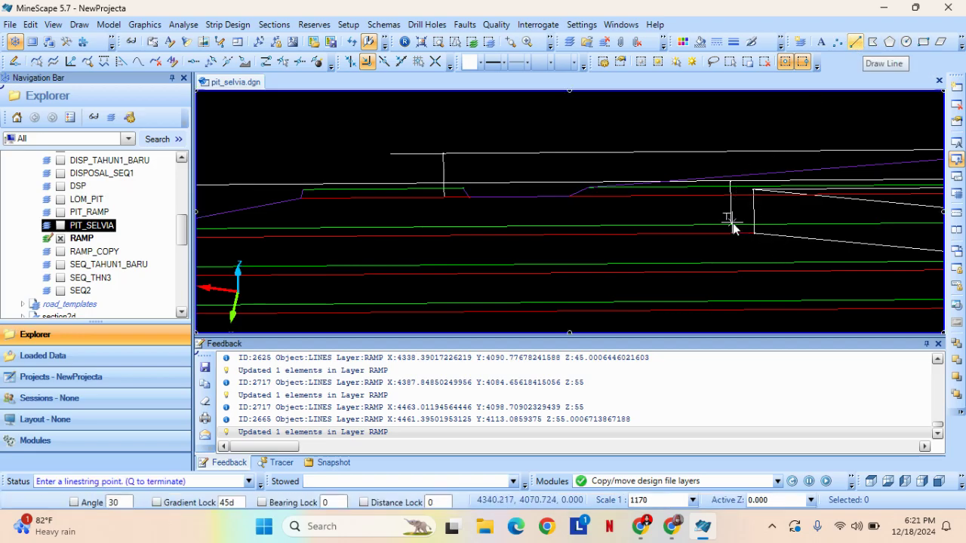
pyautogui.click(444, 196)
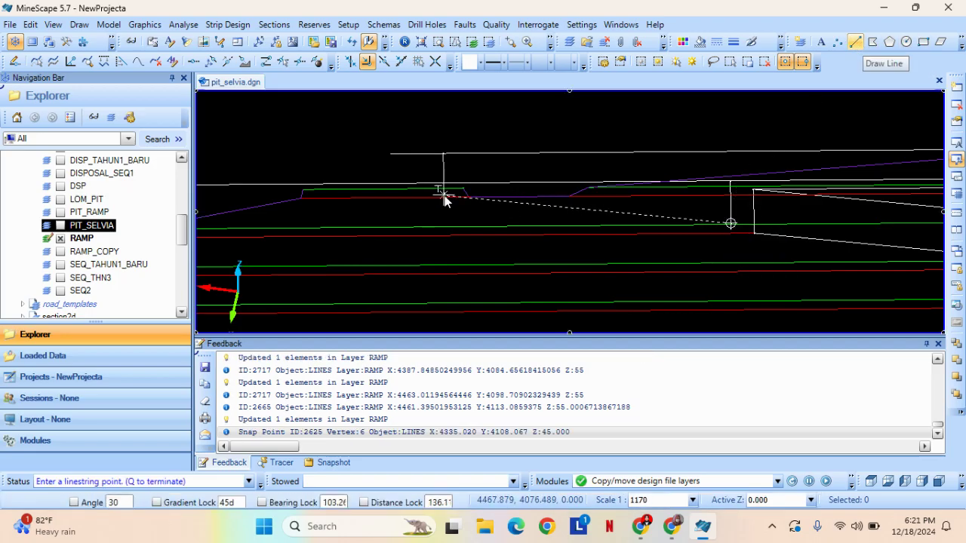
pyautogui.click(575, 192)
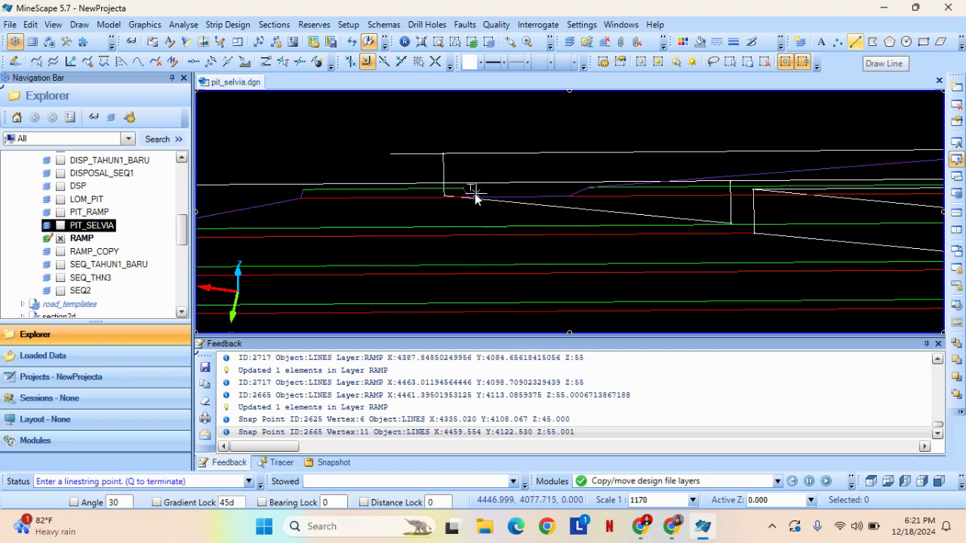
# Delete the ramp edge line that misses the end of the Z 55 cross line.
pyautogui.scroll(2, 445, 158)
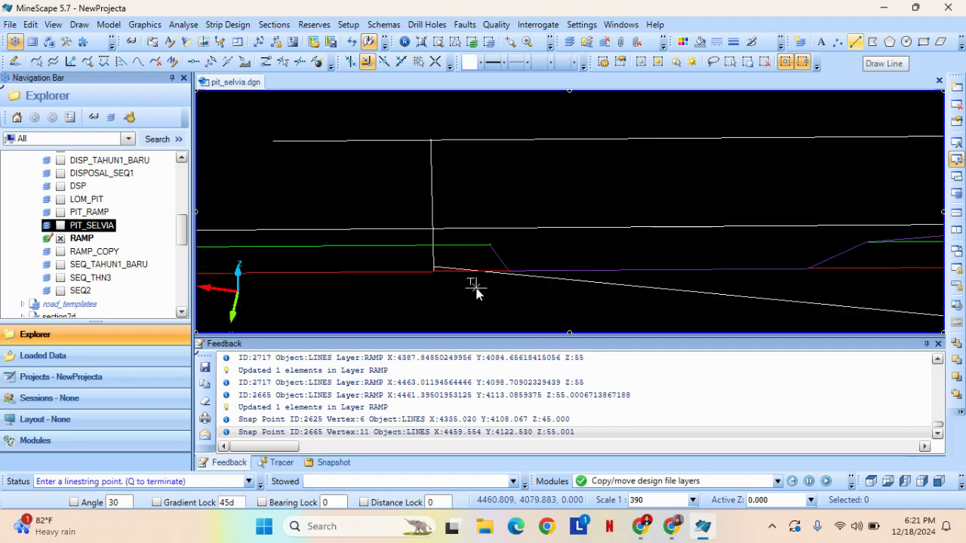
pyautogui.press('Escape')
pyautogui.click(661, 288)
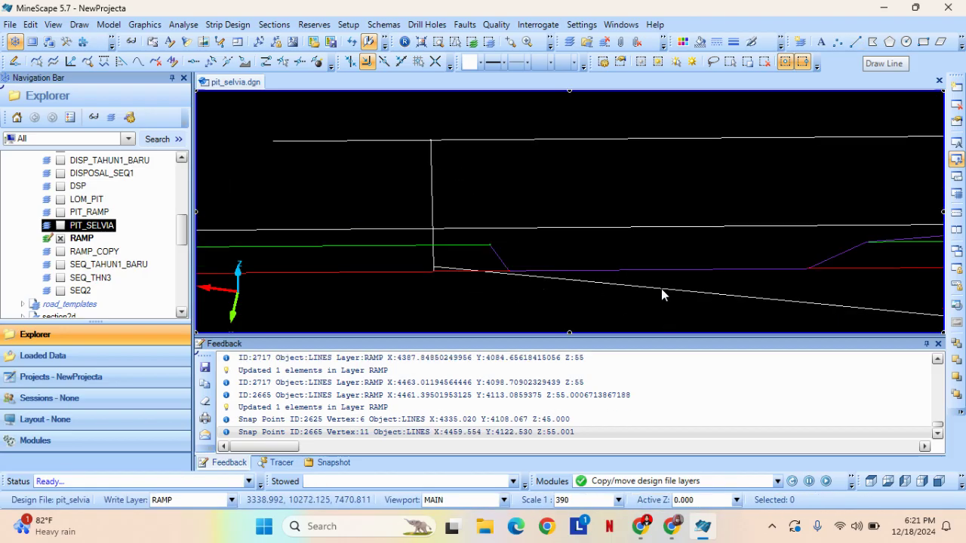
pyautogui.press('Delete')
pyautogui.click(457, 299)
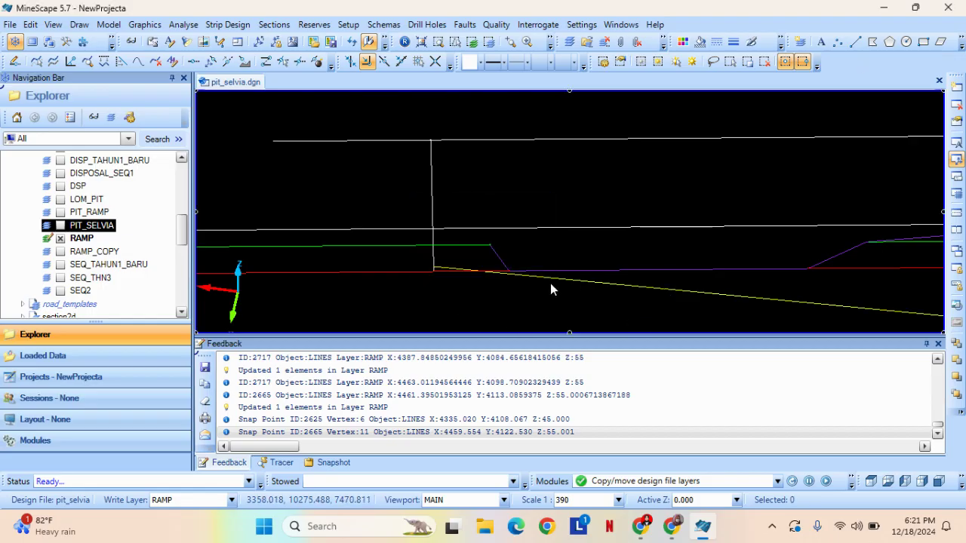
# Show the vertices and draw the ramp edge from the Z 55 cross line's bench end to the Z 45 cross line's bench end.
pyautogui.moveTo(550, 283); pyautogui.dragTo(395, 230, button='middle')
pyautogui.press('v')
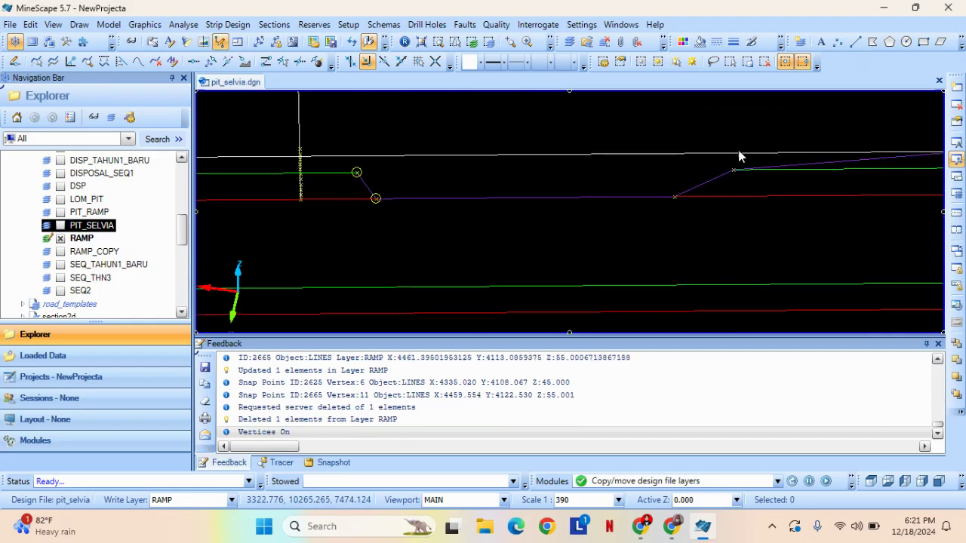
pyautogui.click(859, 41)
pyautogui.scroll(-3, 810, 236)
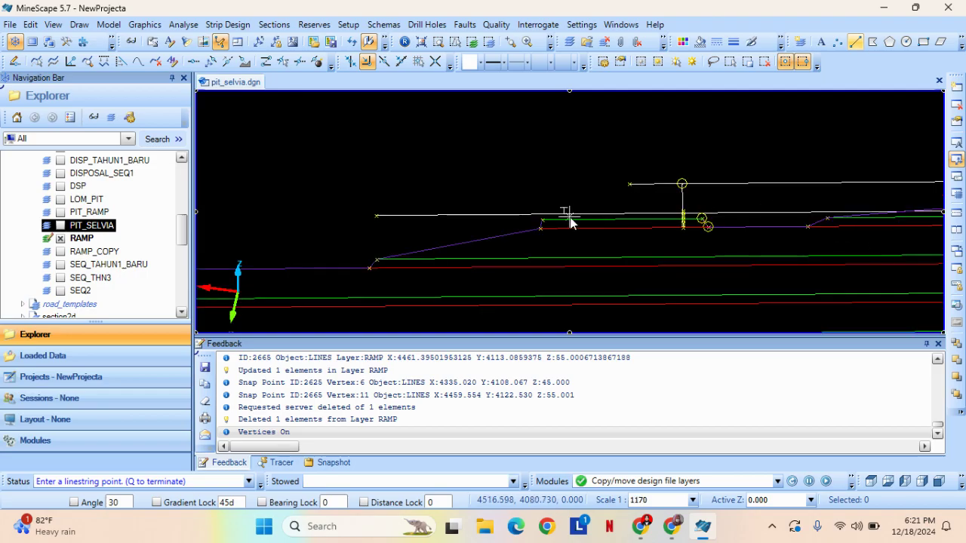
pyautogui.scroll(3, 651, 225)
pyautogui.scroll(3, 733, 237)
pyautogui.moveTo(810, 272); pyautogui.dragTo(491, 216, button='middle')
pyautogui.scroll(3, 538, 199)
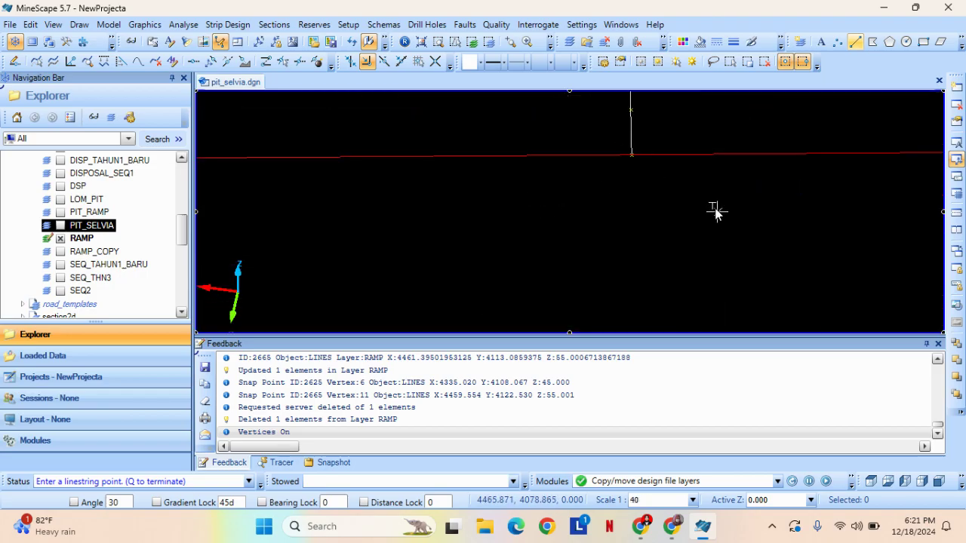
pyautogui.click(630, 155)
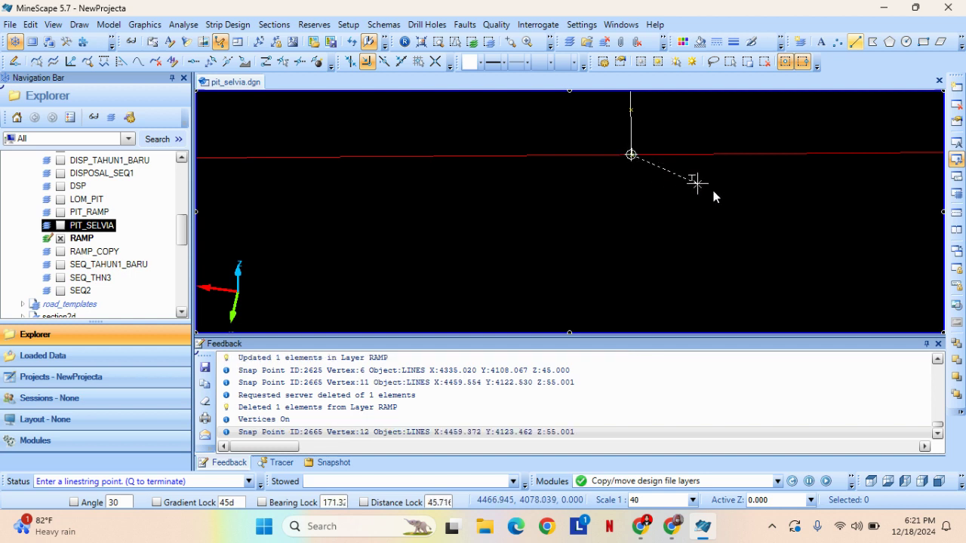
pyautogui.scroll(-6, 711, 190)
pyautogui.scroll(8, 794, 200)
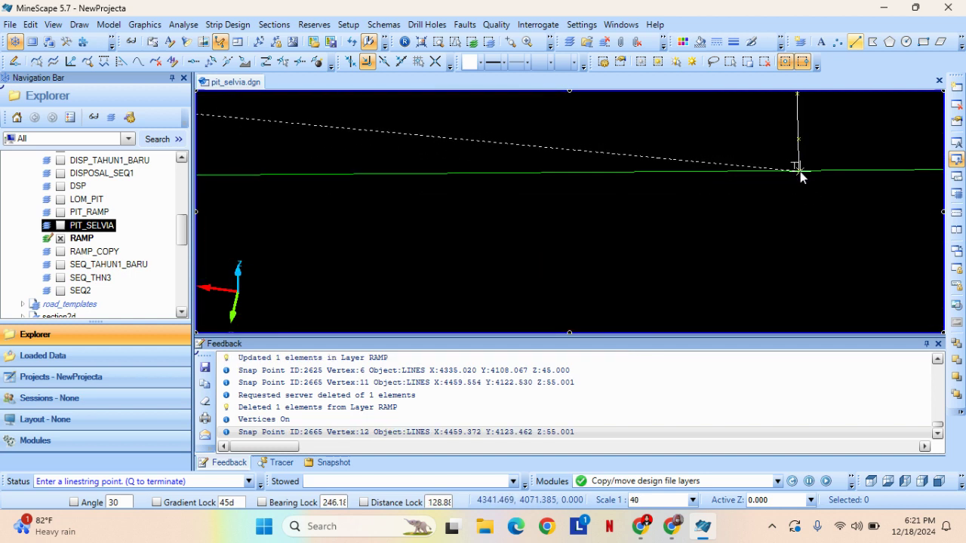
pyautogui.click(800, 170)
# Draw the second ramp edge from the Z 45 cross line's outer end to the Z 55 cross line's outer end.
pyautogui.scroll(-4, 800, 172)
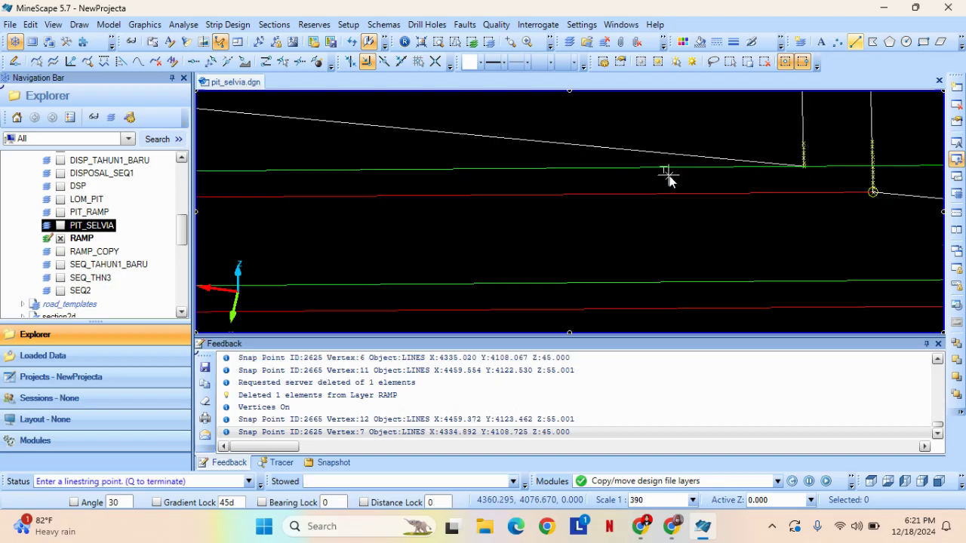
pyautogui.scroll(-1, 666, 175)
pyautogui.moveTo(657, 159); pyautogui.dragTo(639, 228, button='middle')
pyautogui.scroll(1, 681, 199)
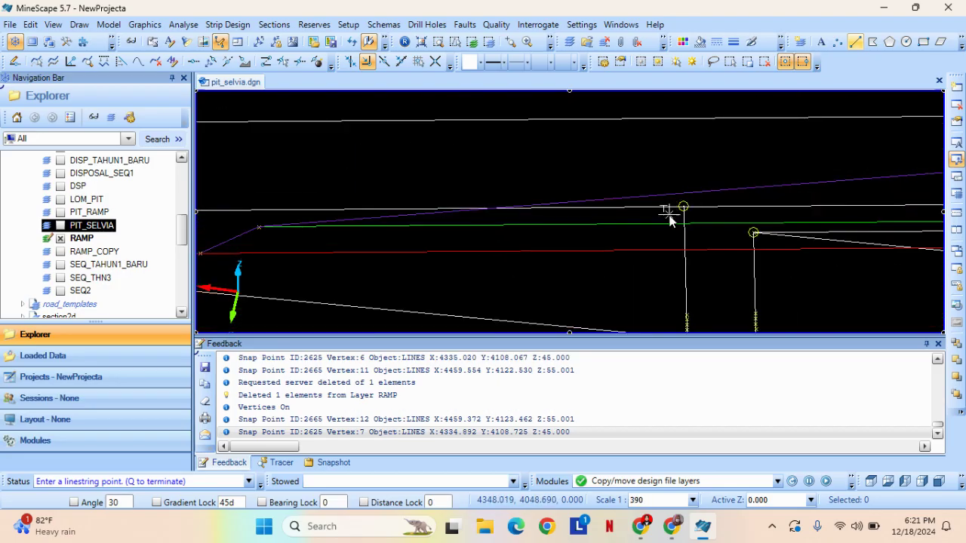
pyautogui.click(410, 194)
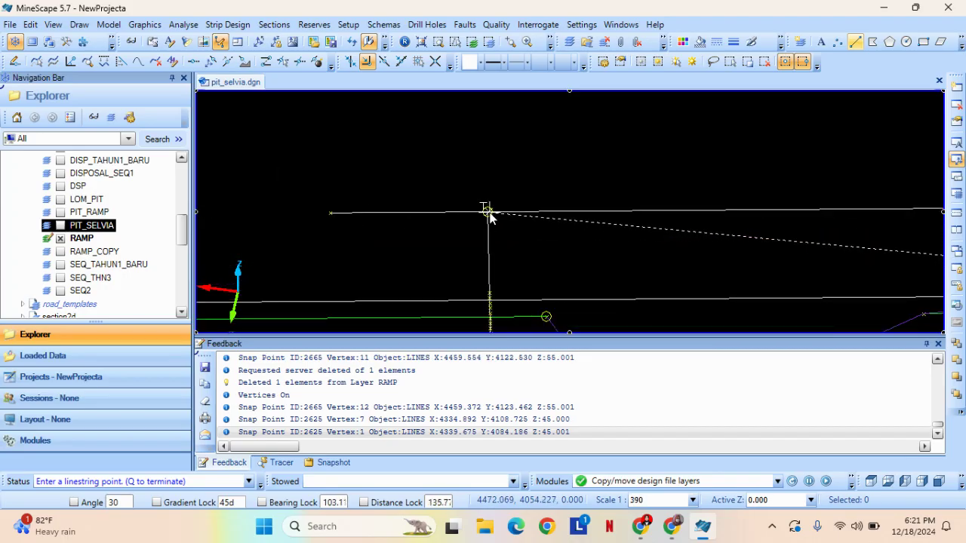
pyautogui.click(679, 250)
pyautogui.press('q')
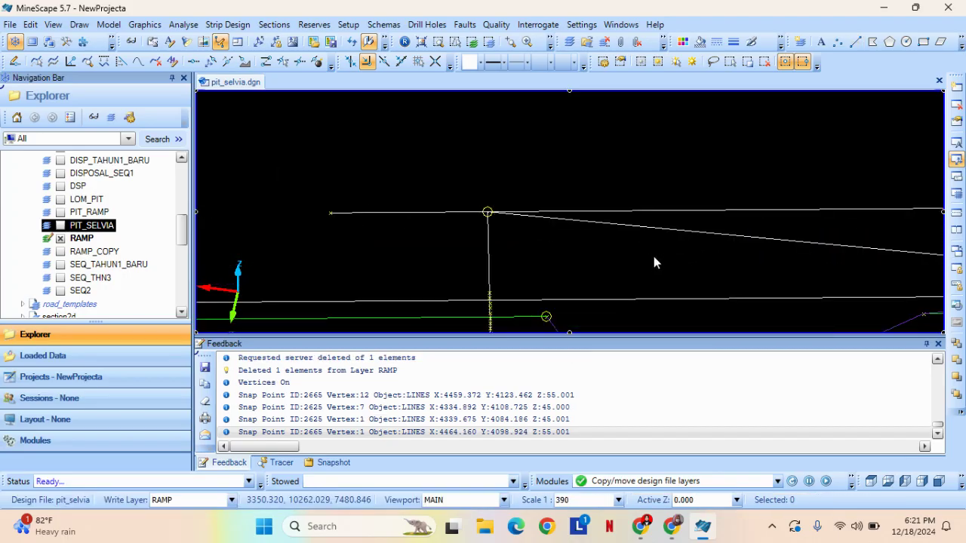
# Hide the vertices and break the Z 45 bench line and Z 45 offset line at the ends of the Z 45 cross line.
pyautogui.scroll(-3, 653, 256)
pyautogui.moveTo(668, 234); pyautogui.dragTo(475, 218, button='middle')
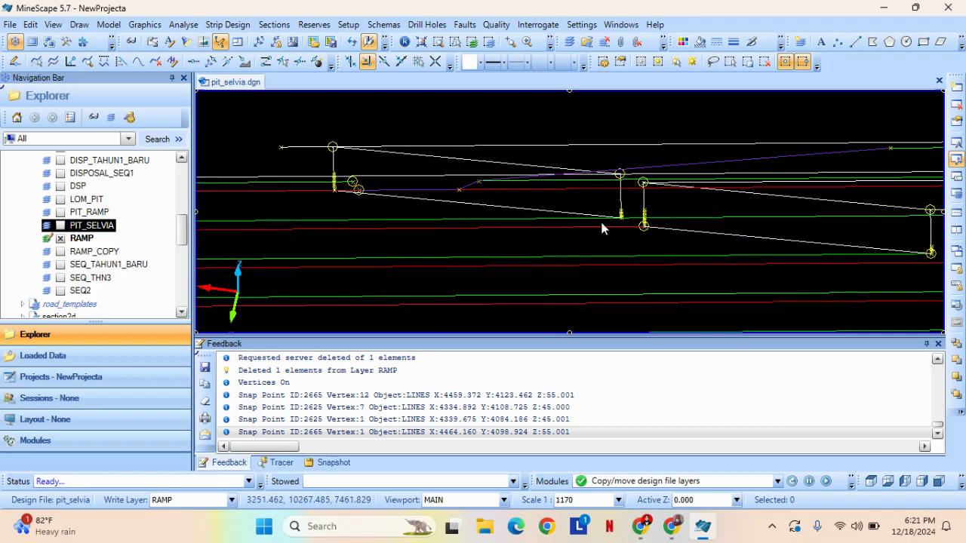
pyautogui.press('v')
pyautogui.click(283, 62)
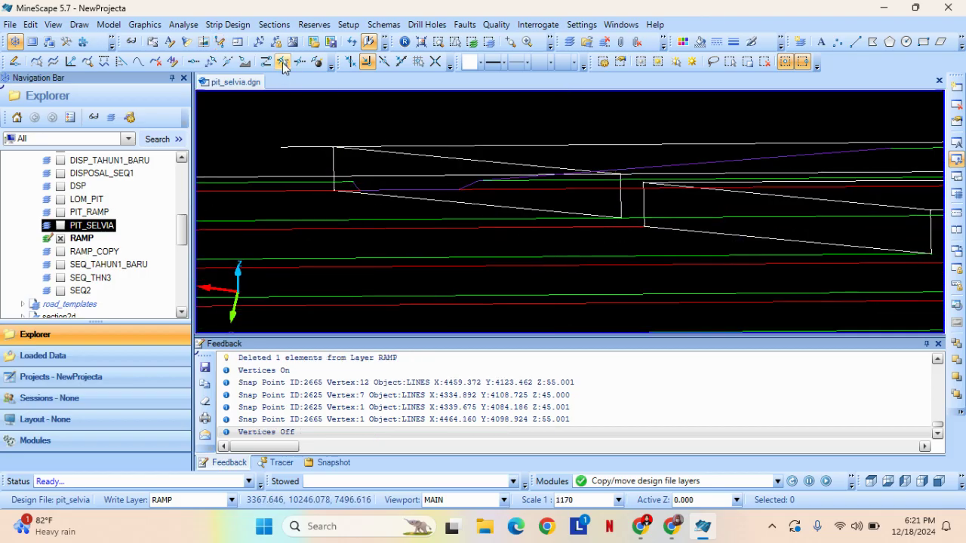
pyautogui.scroll(3, 644, 223)
pyautogui.click(615, 210)
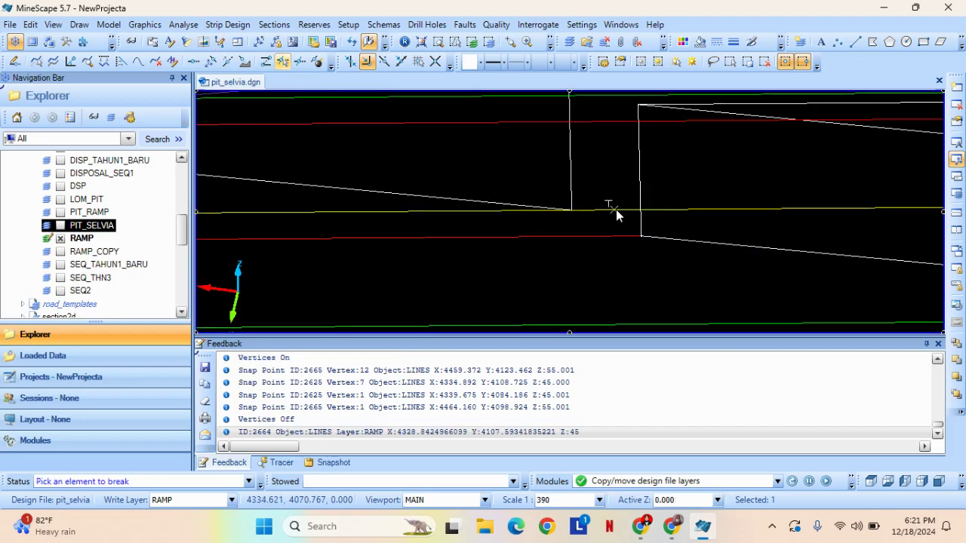
pyautogui.click(571, 210)
pyautogui.moveTo(600, 149); pyautogui.dragTo(613, 224, button='middle')
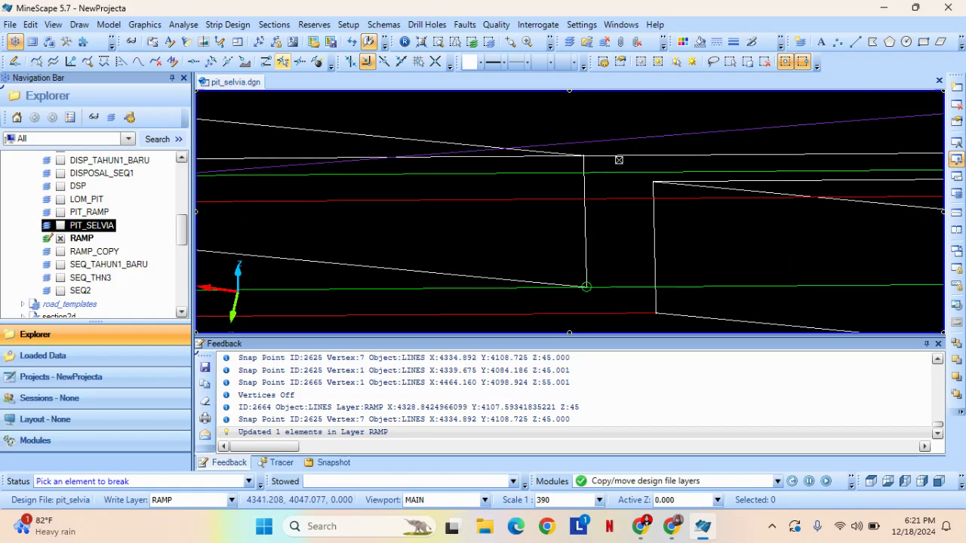
pyautogui.click(584, 157)
pyautogui.click(583, 156)
# Break the Z 55 bench line and the Z 55 offset line at the ends of the Z 55 cross line.
pyautogui.moveTo(583, 156)
pyautogui.mouseDown(button='middle')
pyautogui.moveTo(347, 181)
pyautogui.moveTo(534, 243)
pyautogui.mouseUp(button='middle')
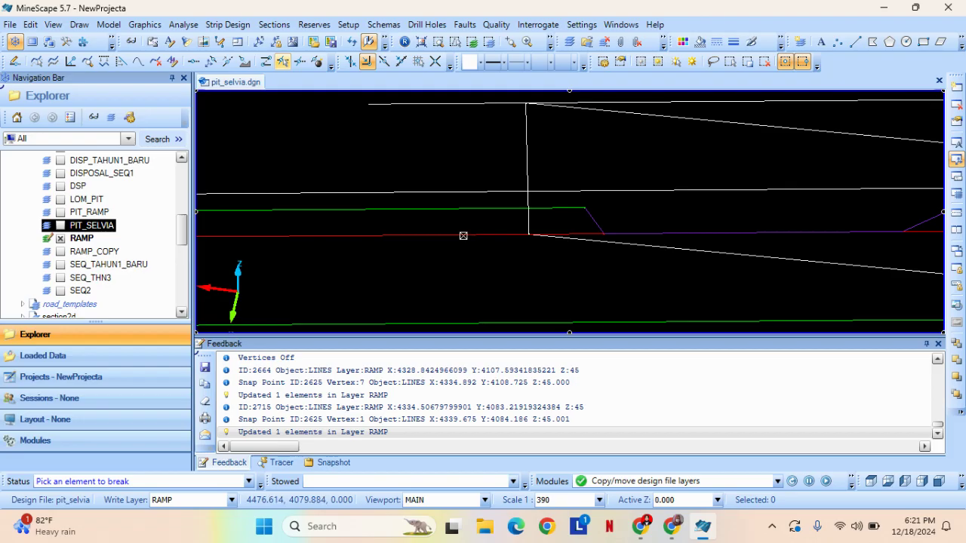
pyautogui.click(526, 234)
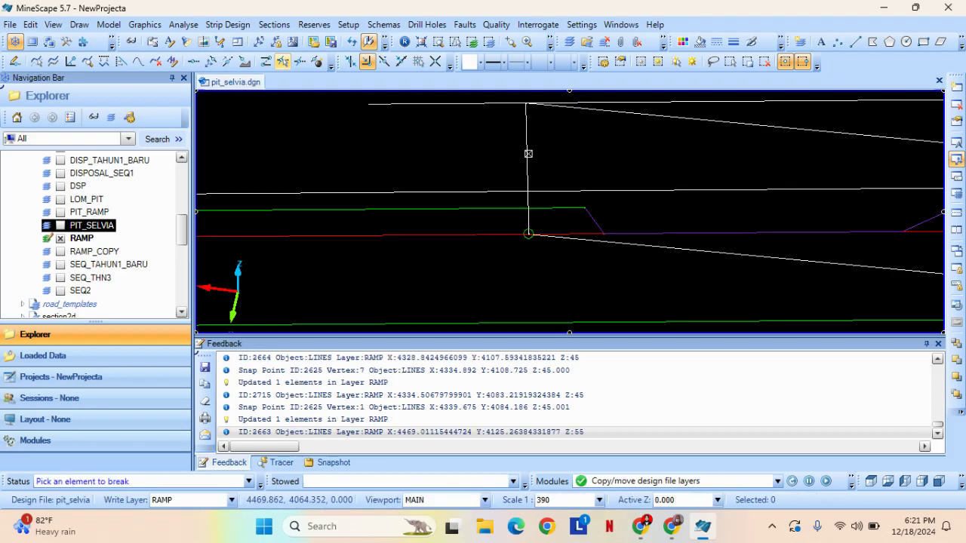
pyautogui.moveTo(528, 154); pyautogui.dragTo(509, 177, button='middle')
pyautogui.click(555, 167)
pyautogui.click(560, 166)
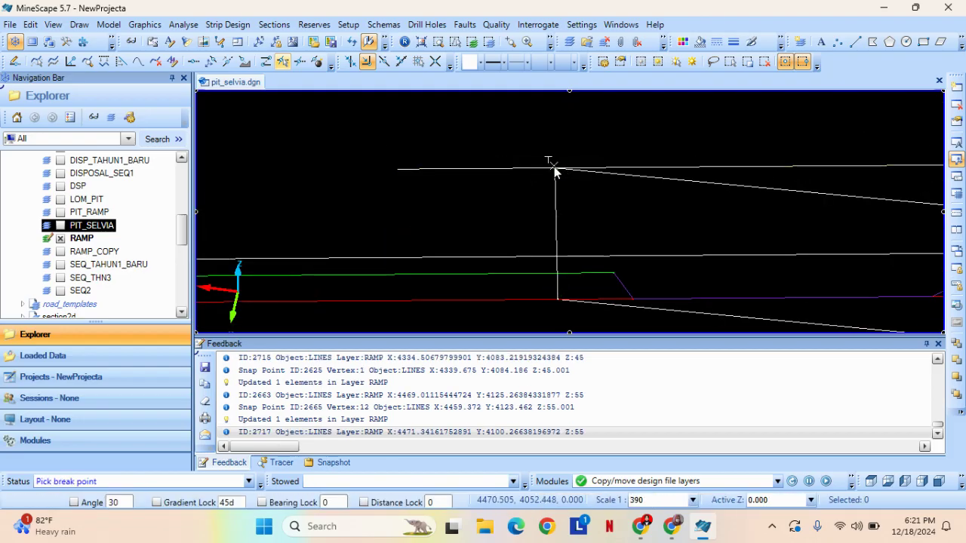
pyautogui.click(555, 168)
# Try to delete the five leftover Z 45 and Z 55 bench and offset segments around the new ramp.
pyautogui.moveTo(705, 265); pyautogui.dragTo(767, 203, button='middle')
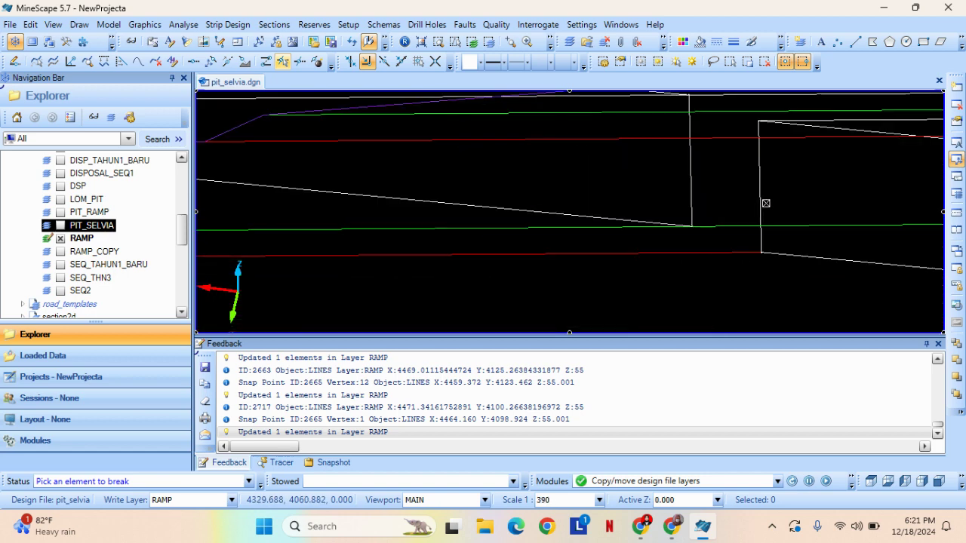
pyautogui.moveTo(500, 203); pyautogui.dragTo(687, 219, button='middle')
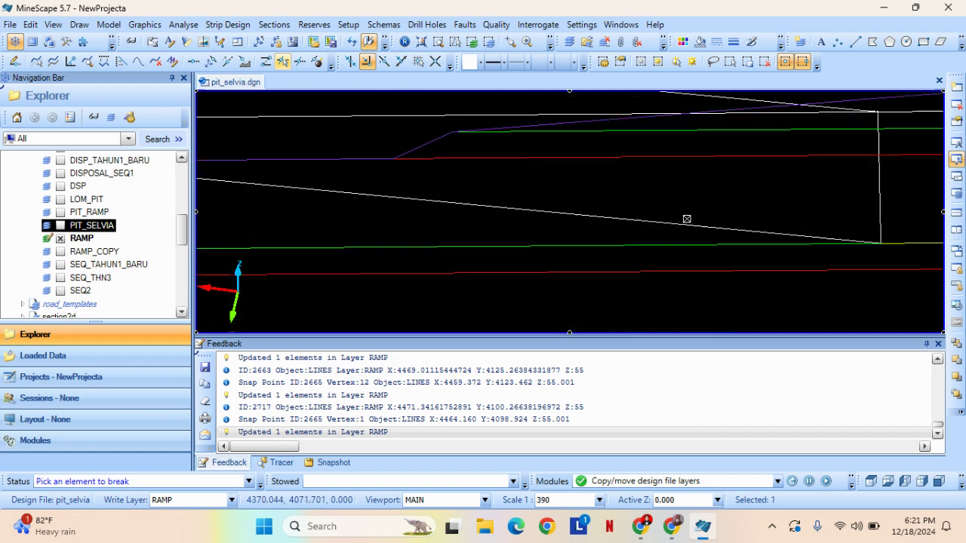
pyautogui.click(623, 168)
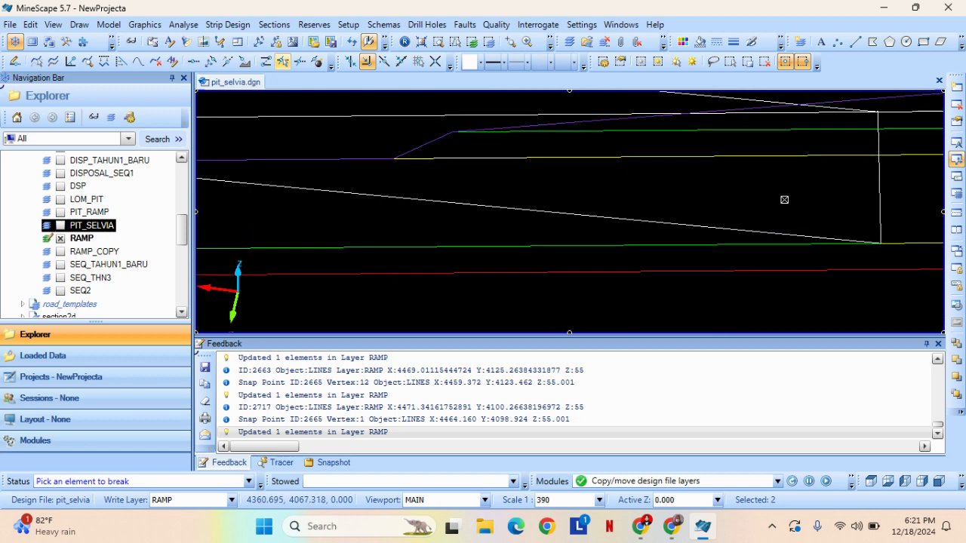
pyautogui.scroll(-3, 785, 199)
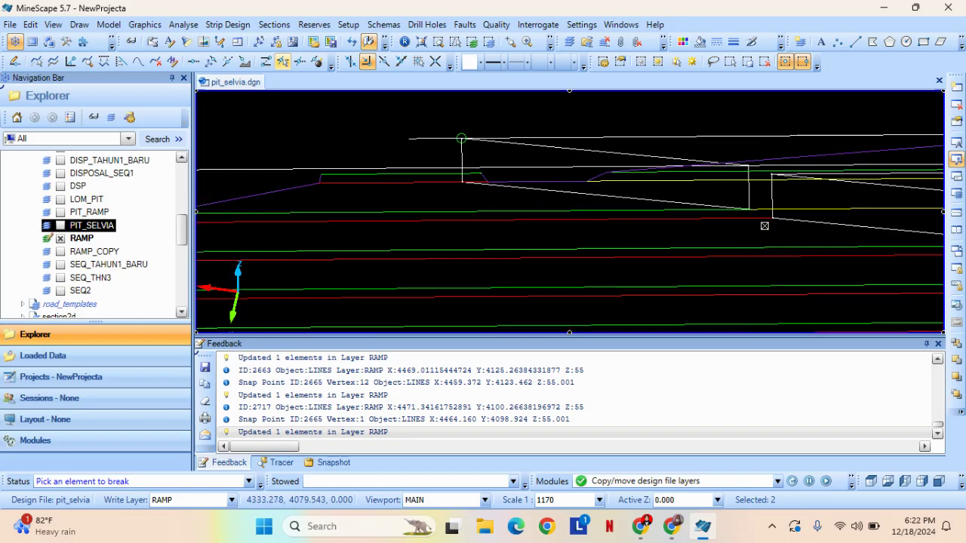
pyautogui.moveTo(764, 226); pyautogui.dragTo(763, 254, button='middle')
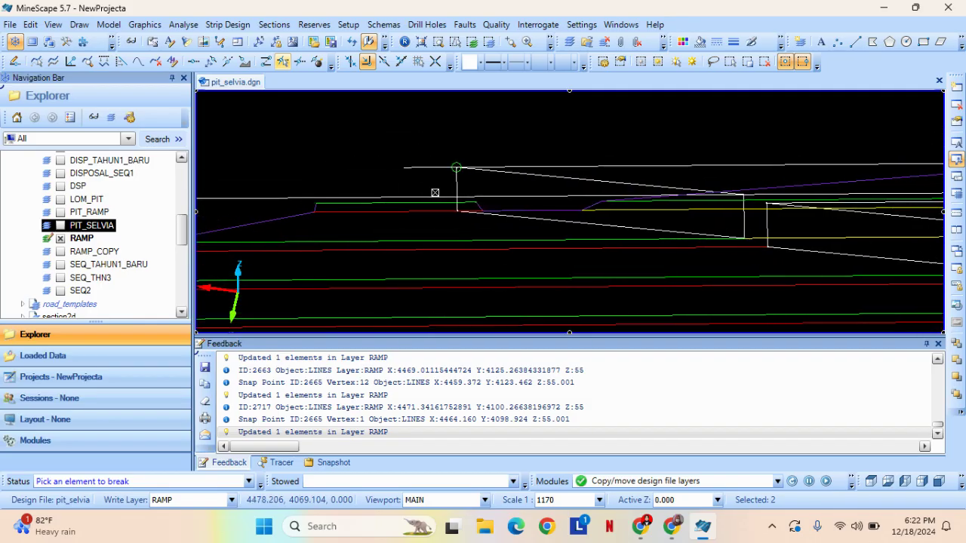
pyautogui.scroll(3, 435, 192)
pyautogui.click(542, 199)
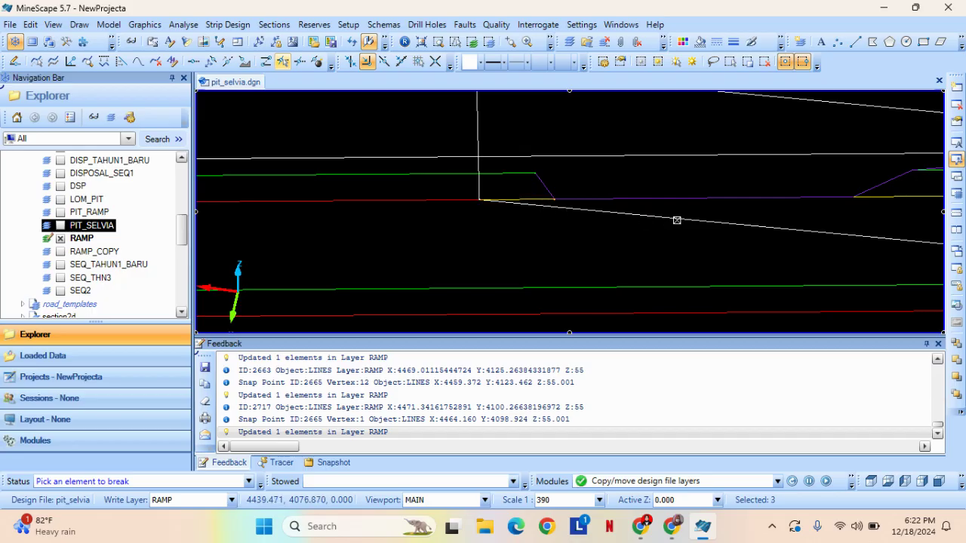
pyautogui.scroll(-3, 671, 190)
pyautogui.moveTo(780, 215); pyautogui.dragTo(607, 232, button='middle')
pyautogui.scroll(3, 657, 215)
pyautogui.scroll(2, 627, 242)
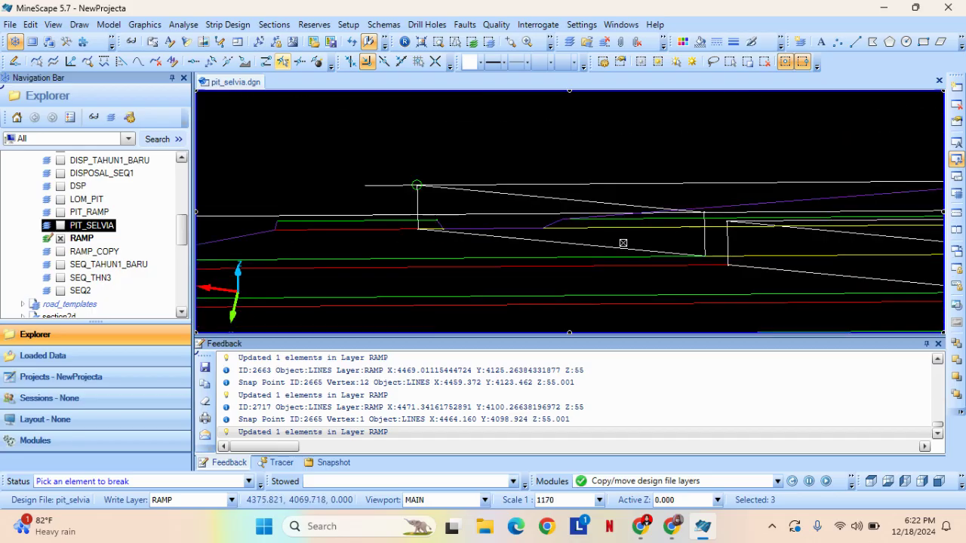
pyautogui.scroll(-2, 495, 227)
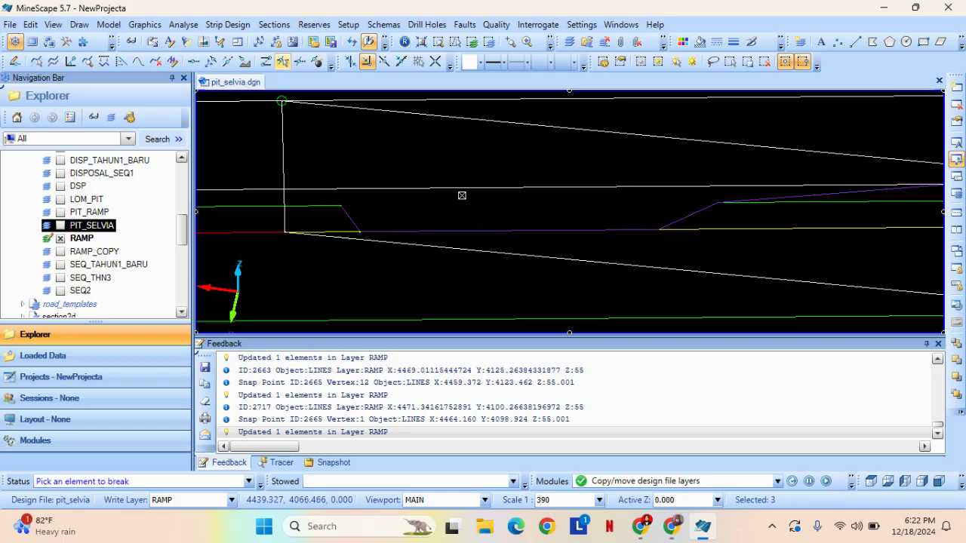
pyautogui.moveTo(439, 163); pyautogui.dragTo(462, 207)
pyautogui.moveTo(430, 175); pyautogui.dragTo(593, 233, button='middle')
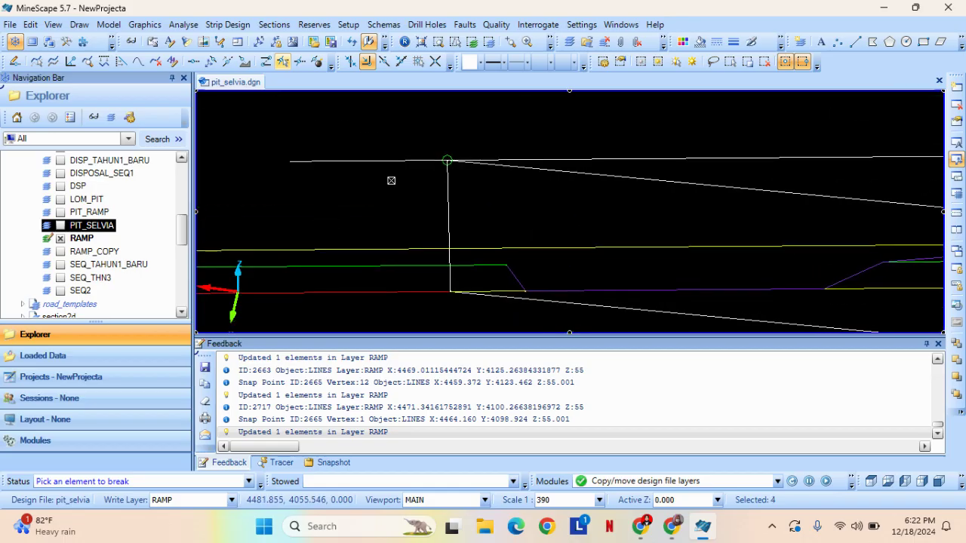
pyautogui.click(345, 158)
pyautogui.press('Delete')
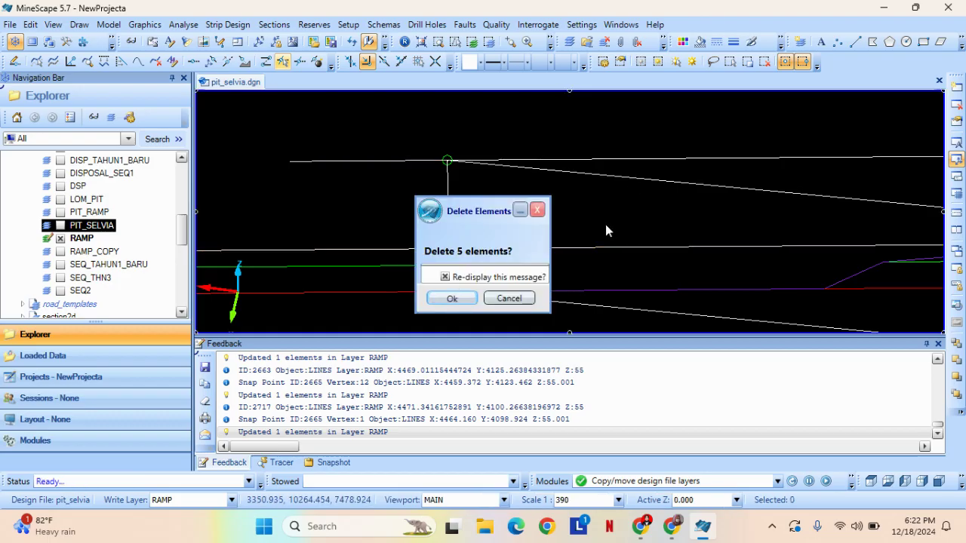
pyautogui.press('Return')
# Delete the Z 45 and Z 55 bench segments cut off by the ramp, the Z 45 offset remainder and the Z 55 offset stub.
pyautogui.moveTo(559, 258); pyautogui.dragTo(567, 228, button='middle')
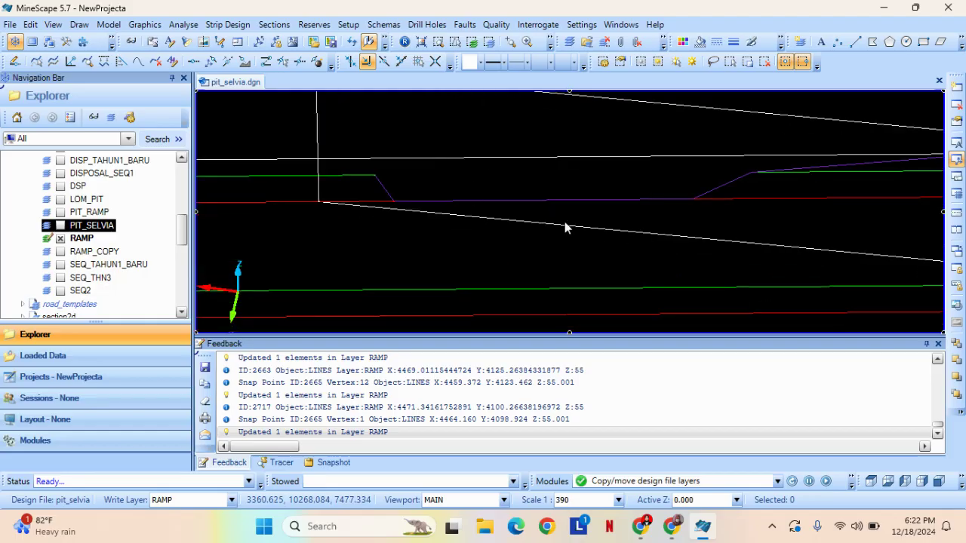
pyautogui.moveTo(813, 263); pyautogui.dragTo(501, 264, button='middle')
pyautogui.moveTo(860, 224); pyautogui.dragTo(744, 165, button='middle')
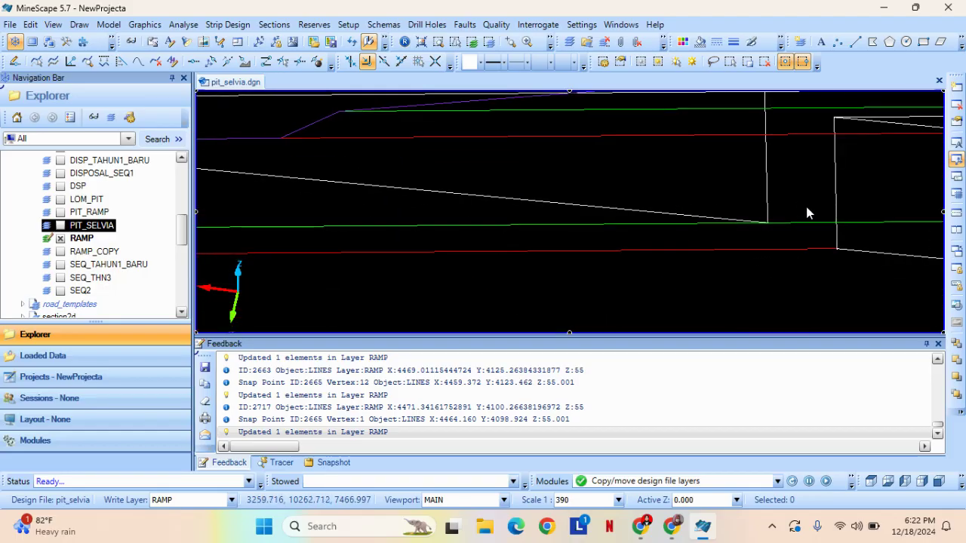
pyautogui.click(782, 221)
pyautogui.moveTo(743, 219); pyautogui.dragTo(259, 149, button='middle')
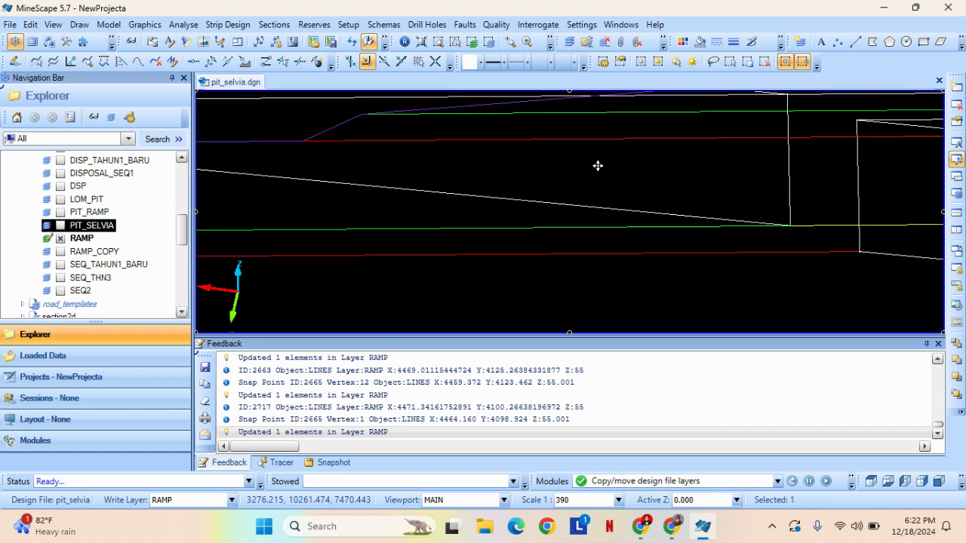
pyautogui.keyDown('ctrl'); pyautogui.click(763, 147); pyautogui.keyUp('ctrl')
pyautogui.moveTo(468, 138); pyautogui.dragTo(667, 186, button='middle')
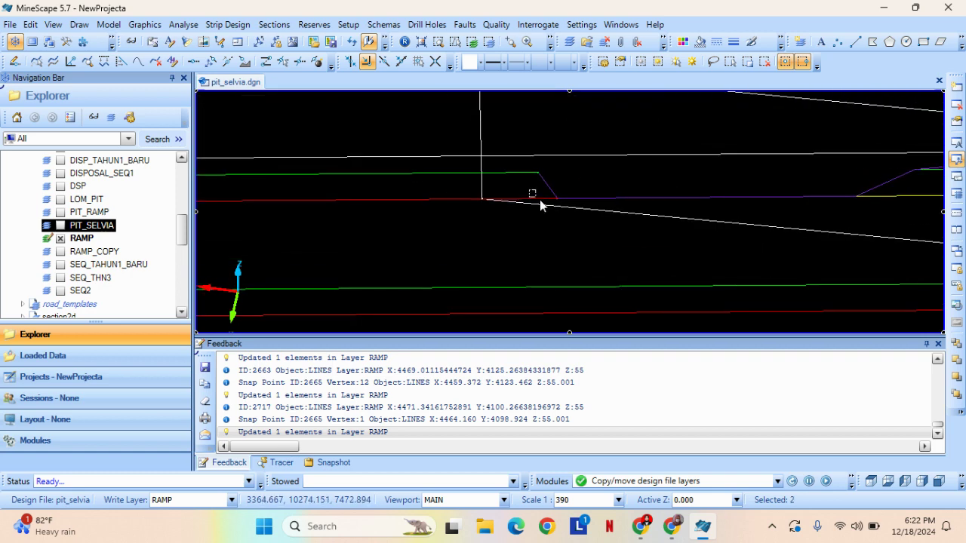
pyautogui.keyDown('ctrl'); pyautogui.click(540, 200); pyautogui.keyUp('ctrl')
pyautogui.moveTo(511, 168); pyautogui.dragTo(550, 231, button='middle')
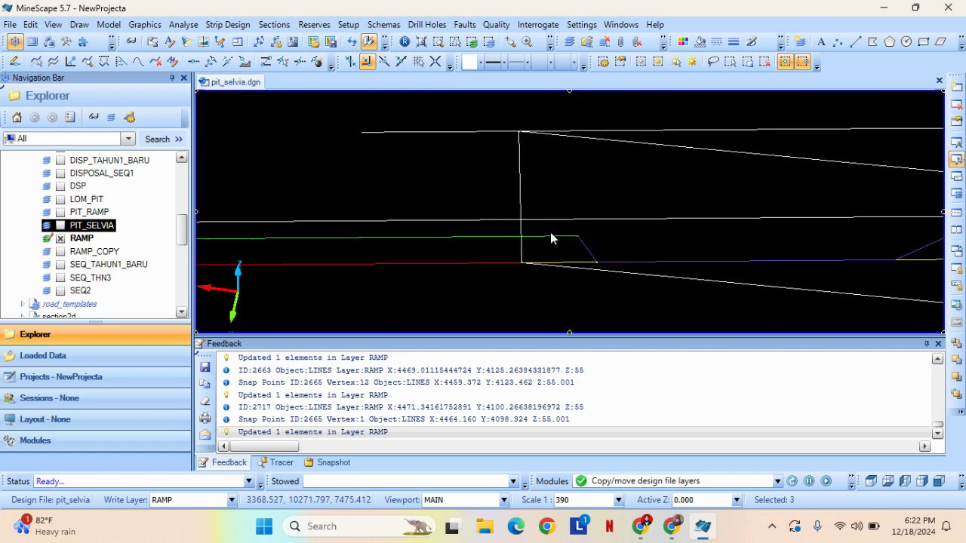
pyautogui.keyDown('ctrl'); pyautogui.click(476, 133); pyautogui.keyUp('ctrl')
pyautogui.keyDown('ctrl'); pyautogui.click(664, 214); pyautogui.keyUp('ctrl')
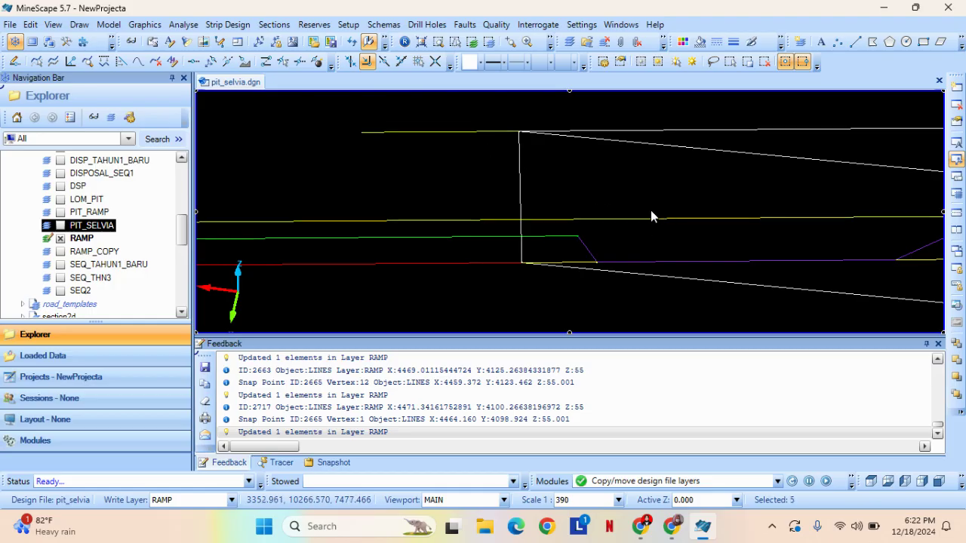
pyautogui.press('Delete')
pyautogui.click(448, 297)
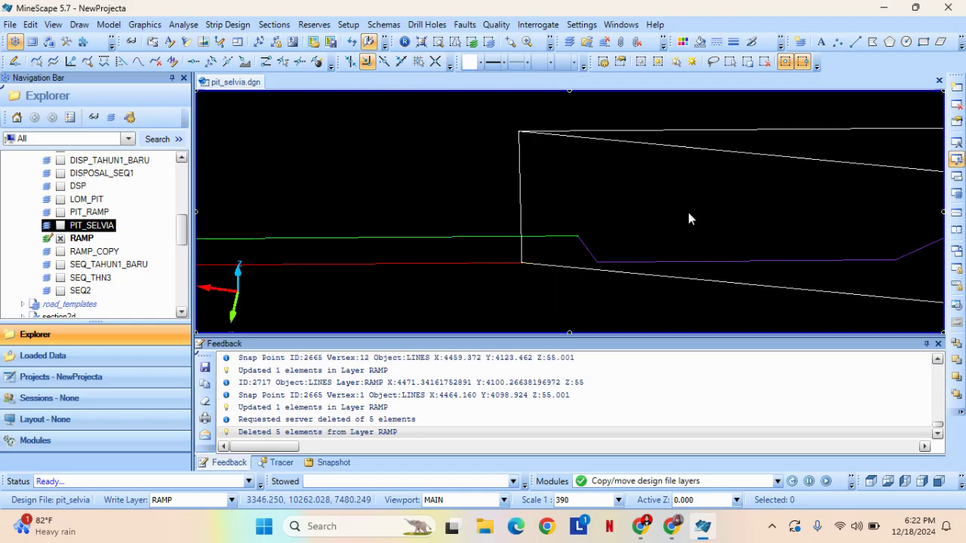
pyautogui.scroll(-5, 689, 219)
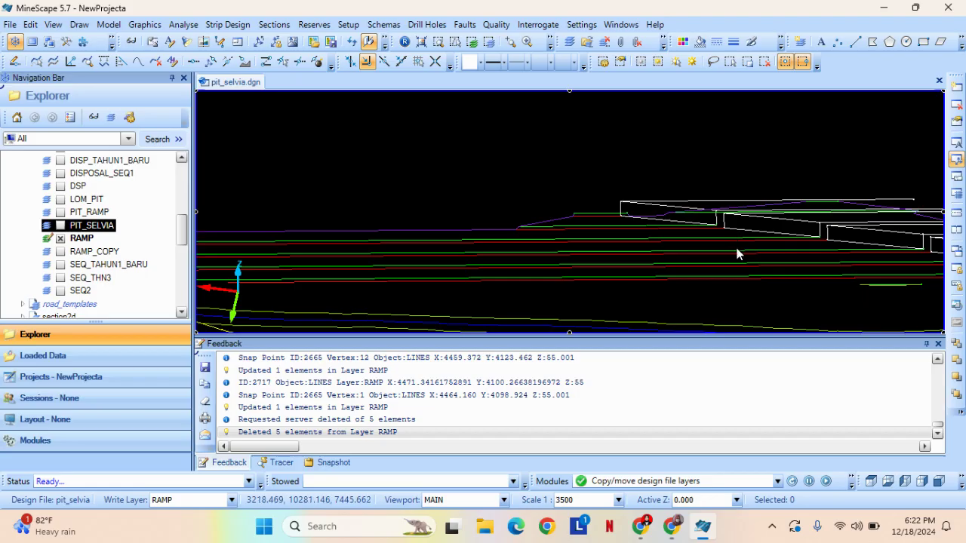
pyautogui.moveTo(738, 254)
pyautogui.mouseDown(button='middle')
pyautogui.moveTo(698, 214)
pyautogui.moveTo(594, 172)
pyautogui.mouseUp(button='middle')
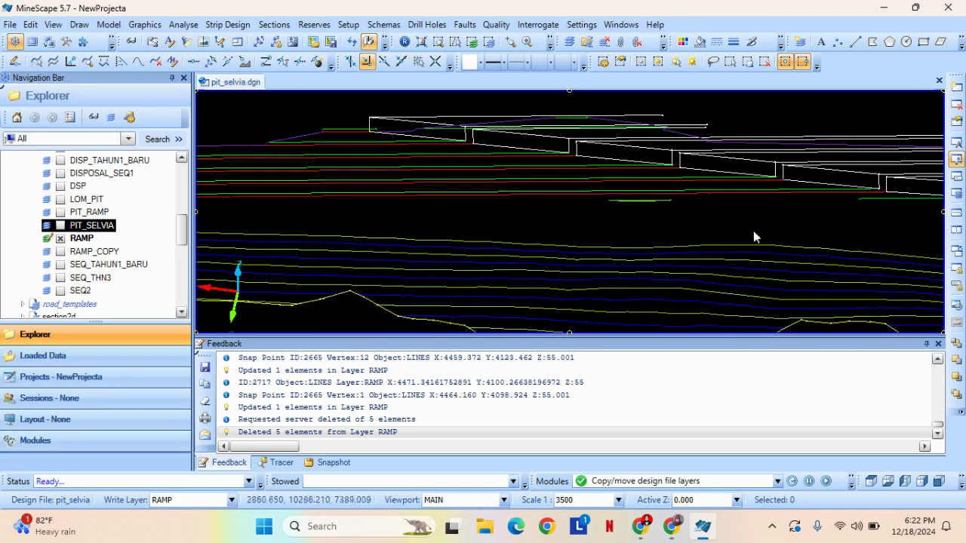
# Examine the bench and offset lines around the lowest ramp segments and where they end near the pit corner.
pyautogui.moveTo(815, 229); pyautogui.dragTo(540, 226, button='middle')
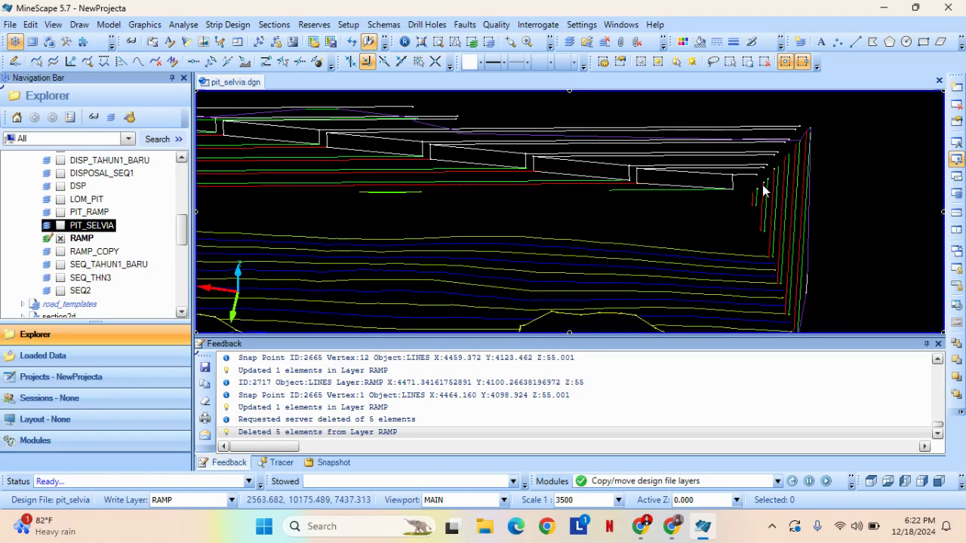
pyautogui.scroll(3, 596, 217)
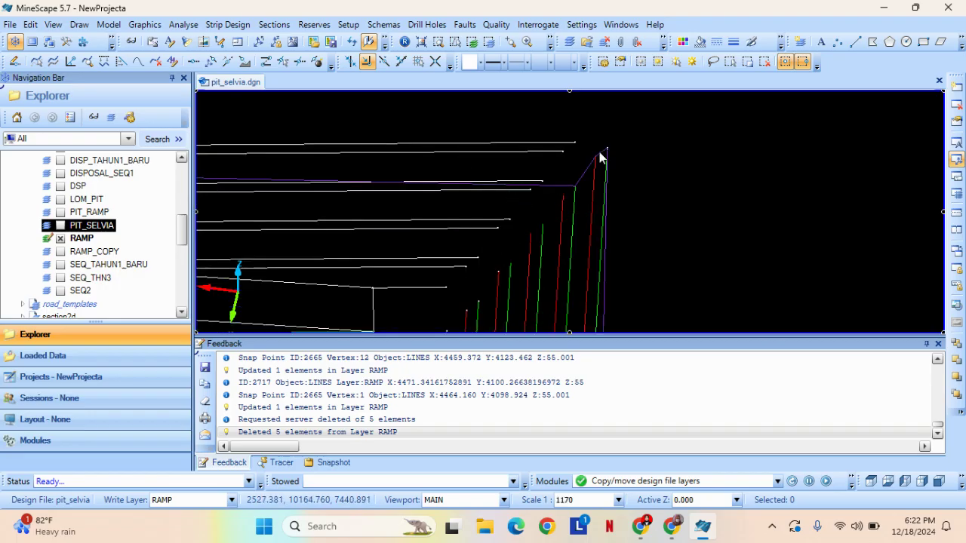
pyautogui.moveTo(497, 266); pyautogui.dragTo(515, 260, button='middle')
pyautogui.scroll(1, 536, 240)
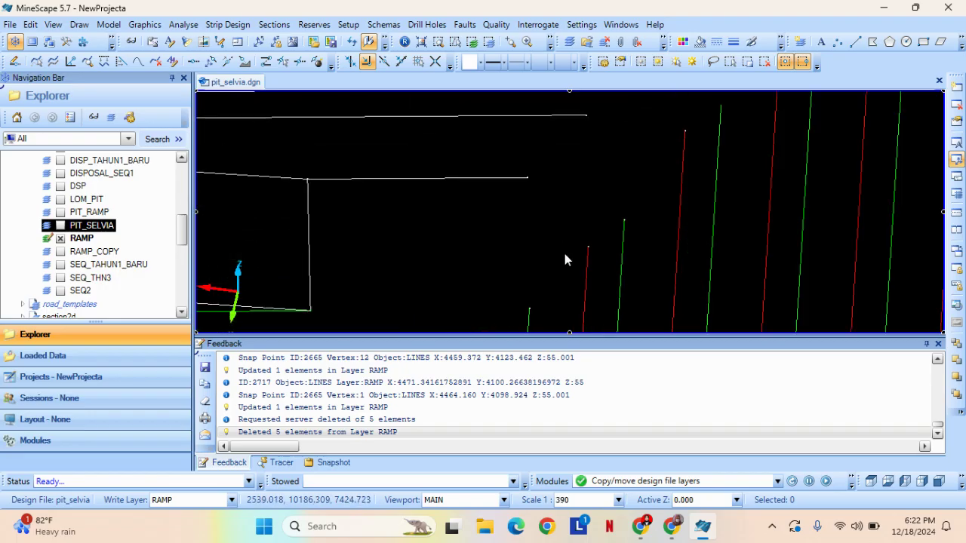
pyautogui.moveTo(568, 181); pyautogui.dragTo(632, 166, button='middle')
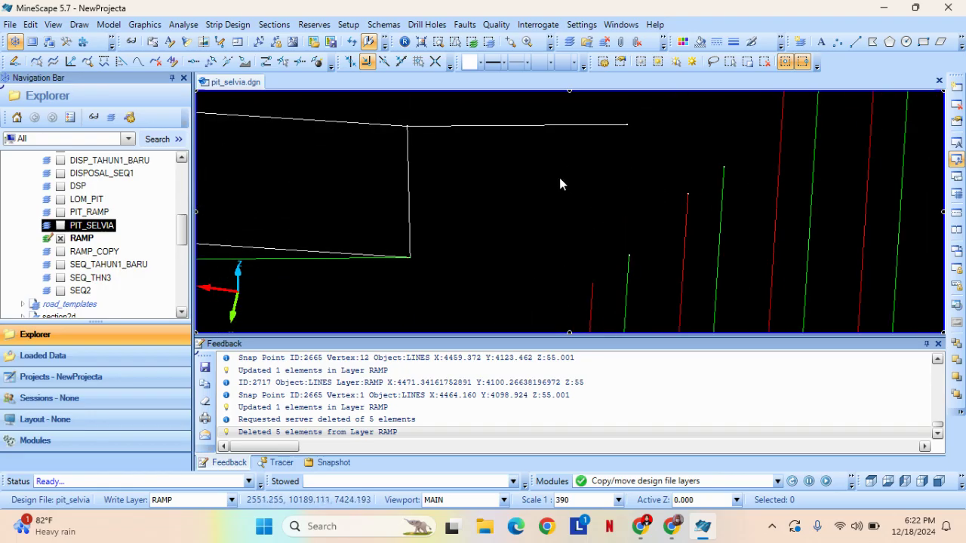
pyautogui.moveTo(554, 183); pyautogui.dragTo(631, 182, button='middle')
pyautogui.moveTo(347, 277); pyautogui.dragTo(607, 277, button='middle')
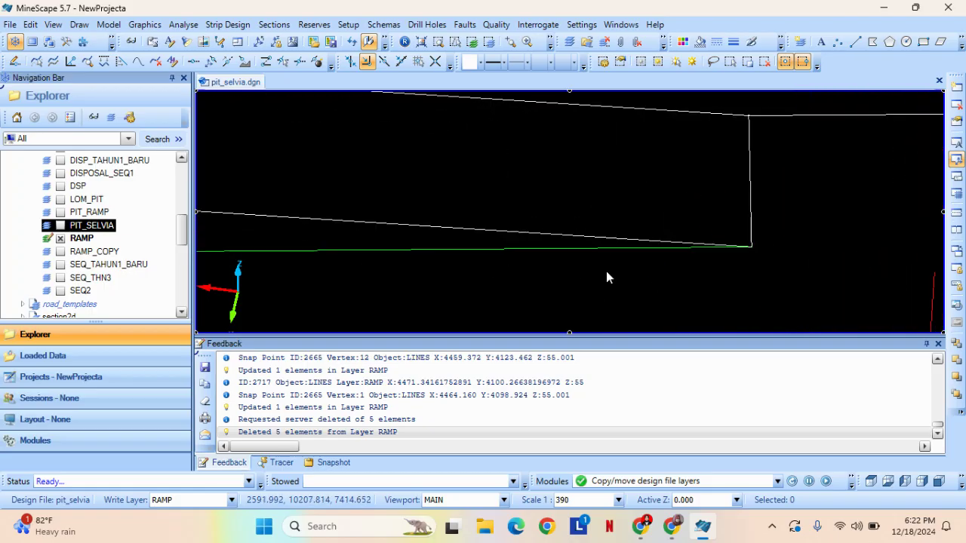
pyautogui.click(475, 252)
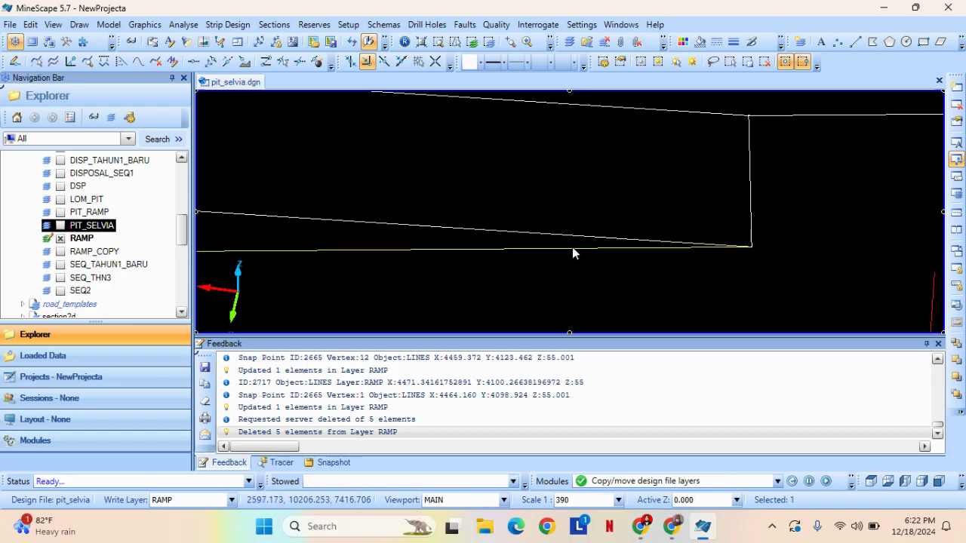
pyautogui.press('Escape')
pyautogui.moveTo(820, 194); pyautogui.dragTo(543, 267, button='middle')
pyautogui.click(602, 189)
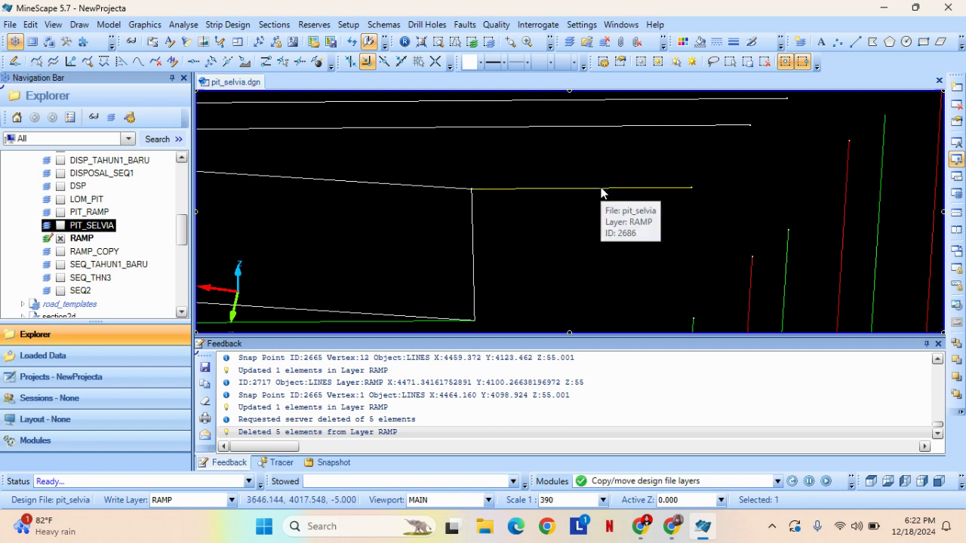
pyautogui.press('Escape')
pyautogui.scroll(-3, 375, 212)
pyautogui.moveTo(375, 212); pyautogui.dragTo(596, 228, button='middle')
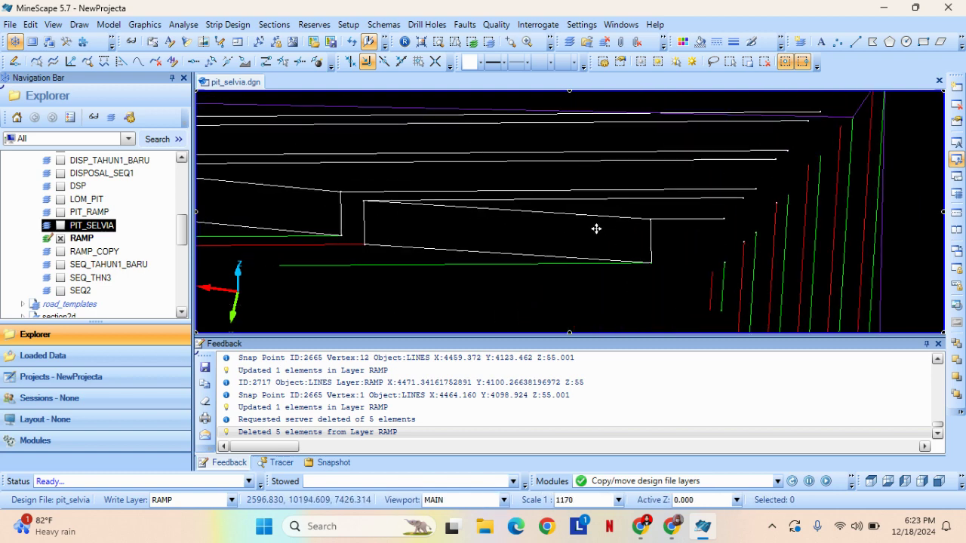
pyautogui.click(509, 200)
pyautogui.press('Escape')
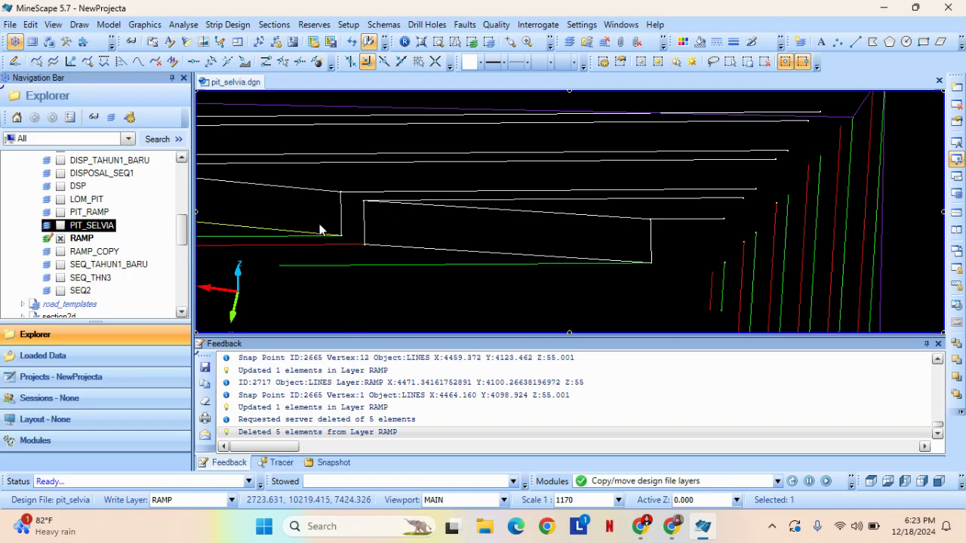
pyautogui.moveTo(569, 253); pyautogui.dragTo(513, 246, button='middle')
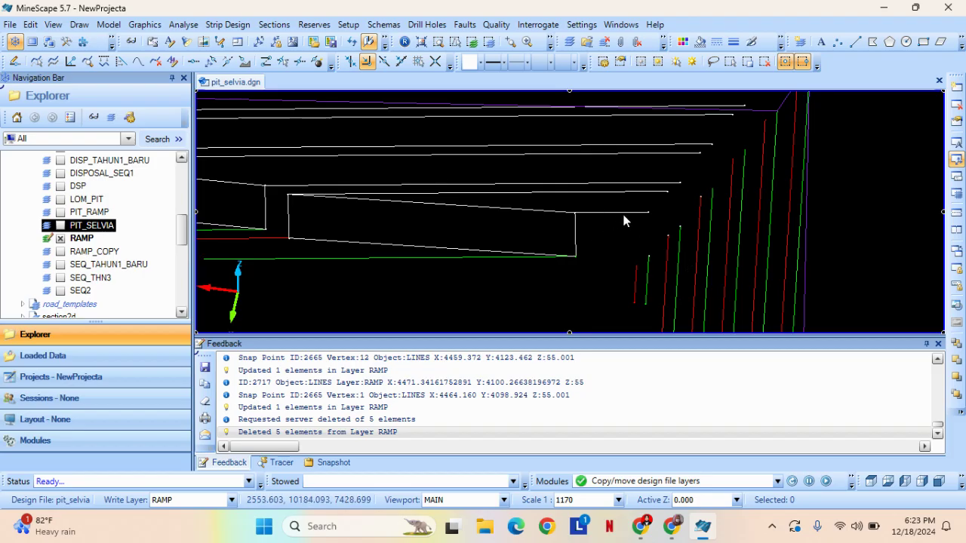
# Recolour the short line at the lowest ramp's end and the upper line of the four white pairs above it to green.
pyautogui.moveTo(605, 208); pyautogui.dragTo(612, 235)
pyautogui.moveTo(379, 233); pyautogui.dragTo(453, 254, button='middle')
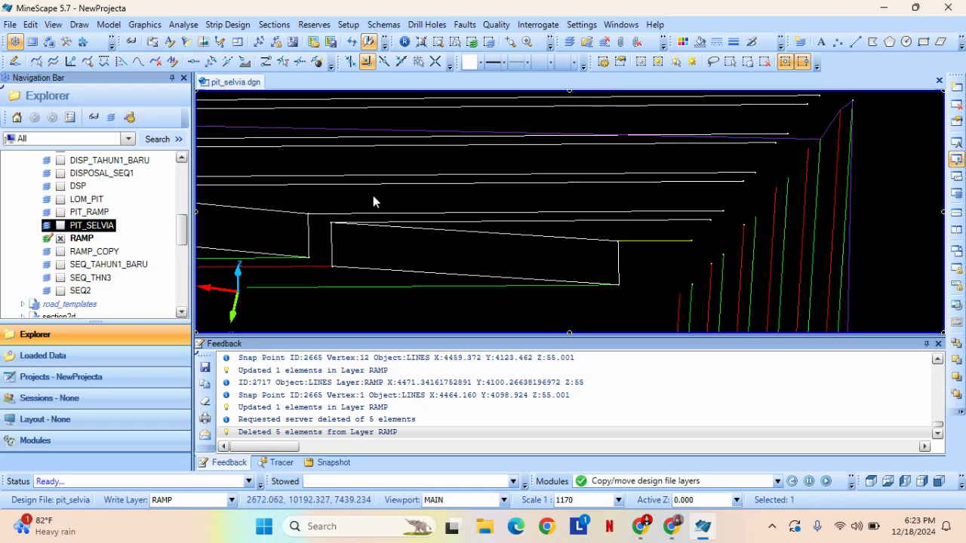
pyautogui.click(382, 214)
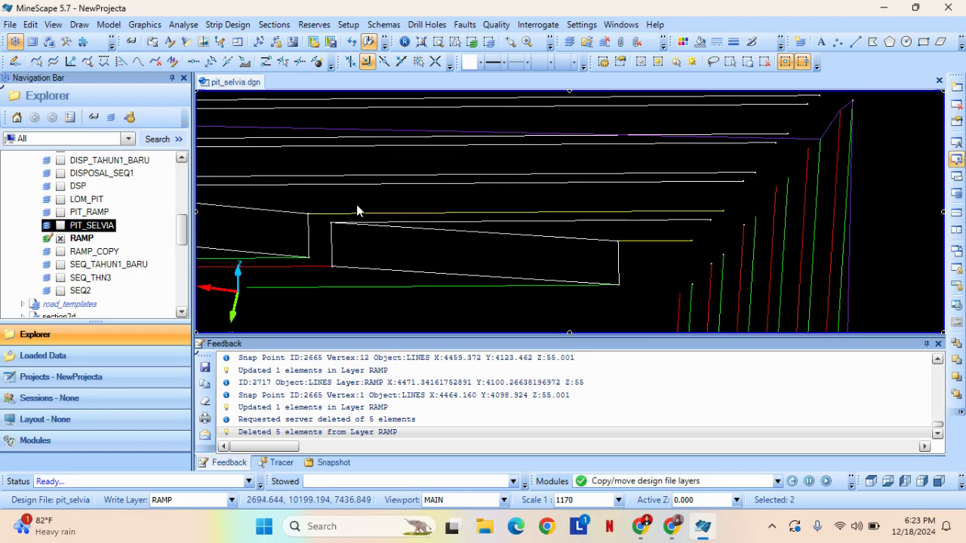
pyautogui.moveTo(658, 205); pyautogui.dragTo(641, 215, button='middle')
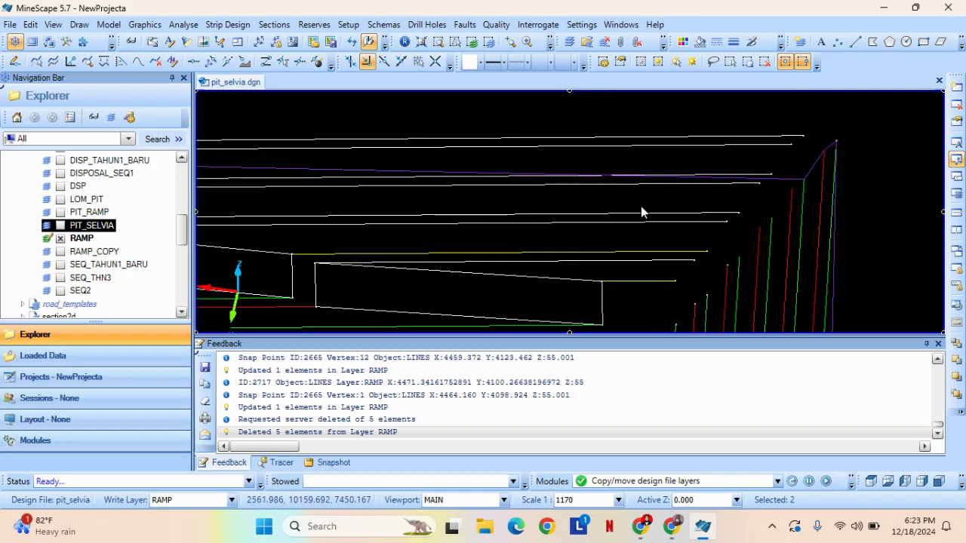
pyautogui.click(645, 217)
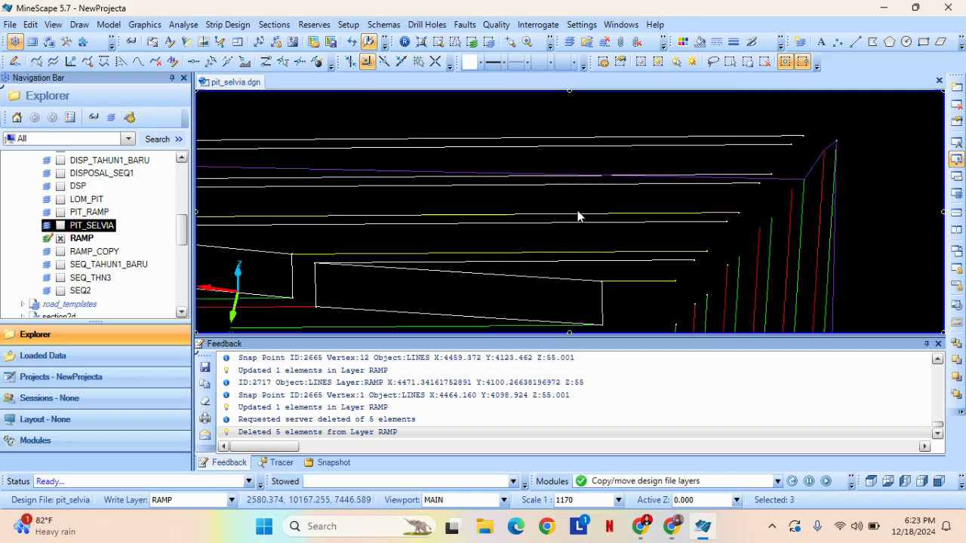
pyautogui.click(418, 179)
pyautogui.moveTo(323, 179); pyautogui.dragTo(832, 198, button='middle')
pyautogui.moveTo(374, 201); pyautogui.dragTo(745, 208, button='middle')
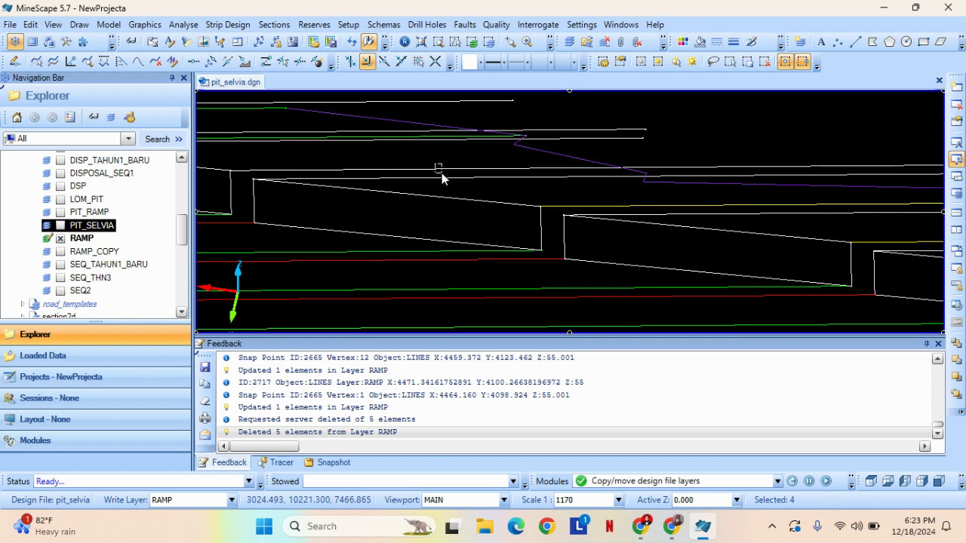
pyautogui.moveTo(381, 156)
pyautogui.mouseDown(button='middle')
pyautogui.moveTo(696, 166)
pyautogui.moveTo(763, 211)
pyautogui.moveTo(458, 189)
pyautogui.mouseUp(button='middle')
pyautogui.scroll(-3, 663, 222)
pyautogui.moveTo(718, 258); pyautogui.dragTo(483, 231, button='middle')
pyautogui.moveTo(741, 270); pyautogui.dragTo(498, 262, button='middle')
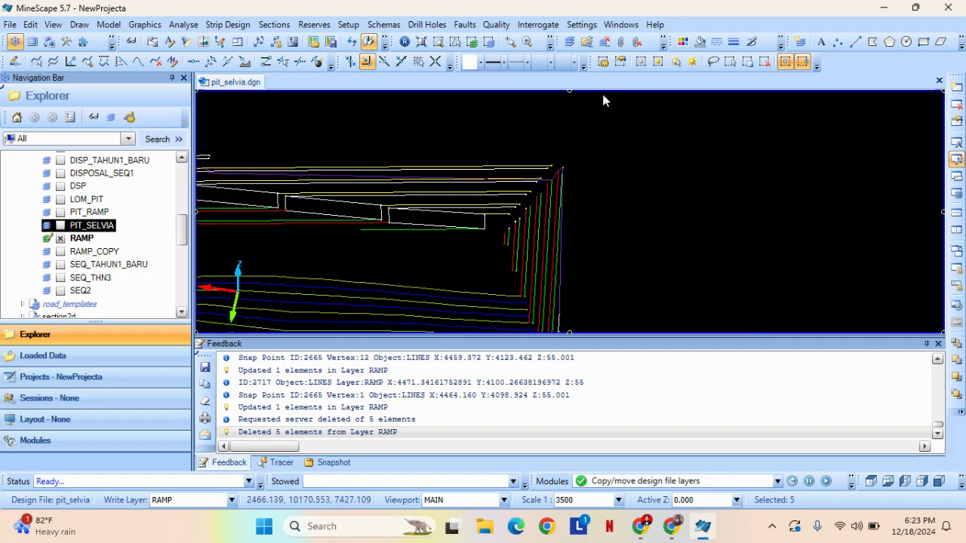
pyautogui.click(682, 42)
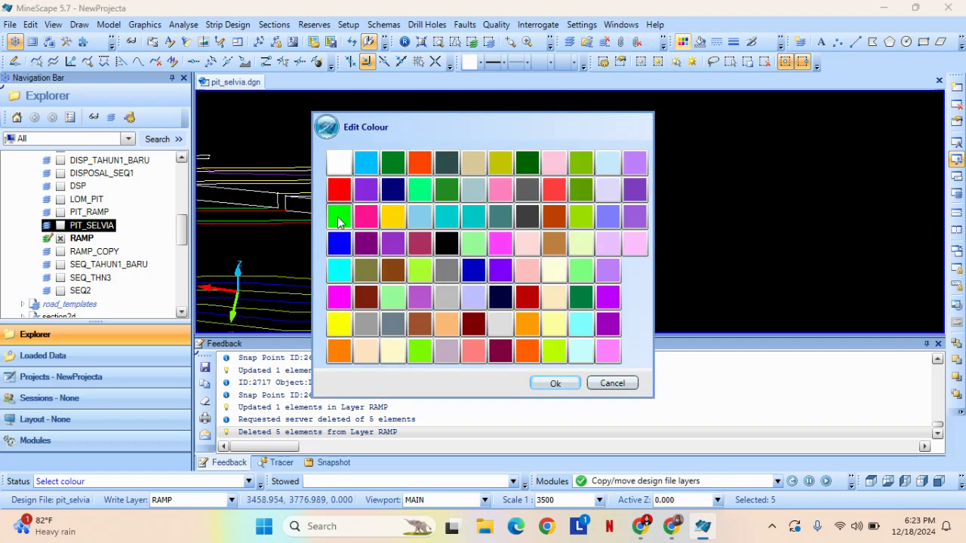
pyautogui.doubleClick(339, 220)
# Recolour the four remaining white lines, each lying just below a green bench line above the ramps, to red.
pyautogui.scroll(3, 488, 205)
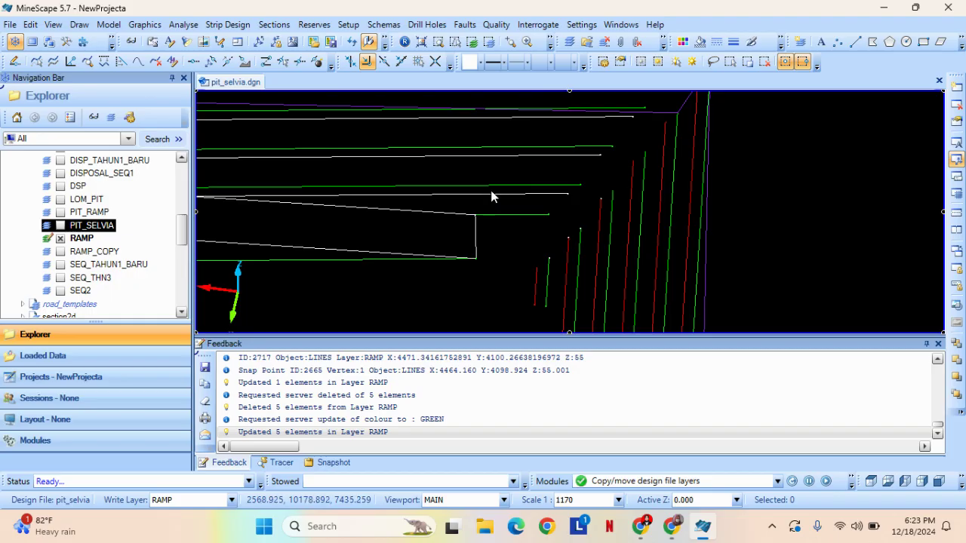
pyautogui.click(492, 196)
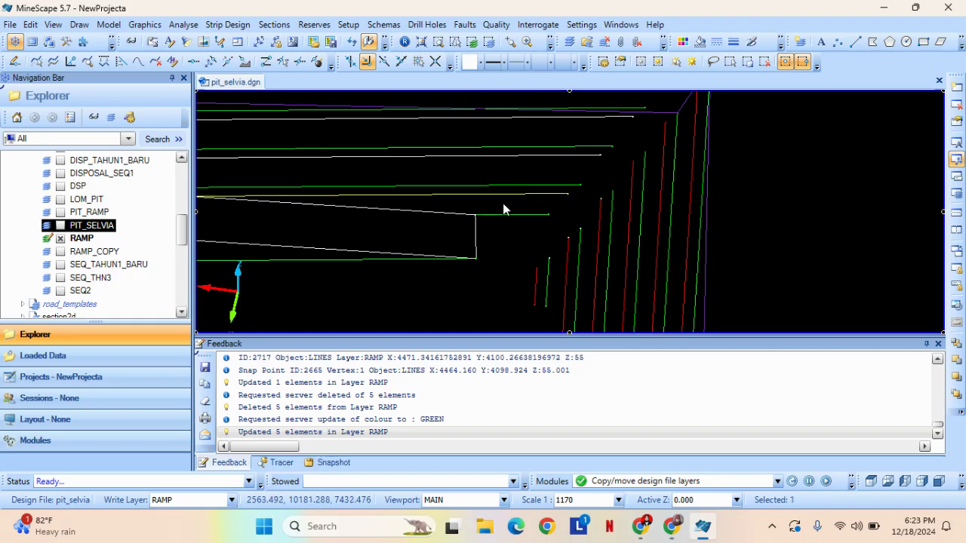
pyautogui.click(502, 118)
pyautogui.moveTo(360, 149); pyautogui.dragTo(693, 204, button='middle')
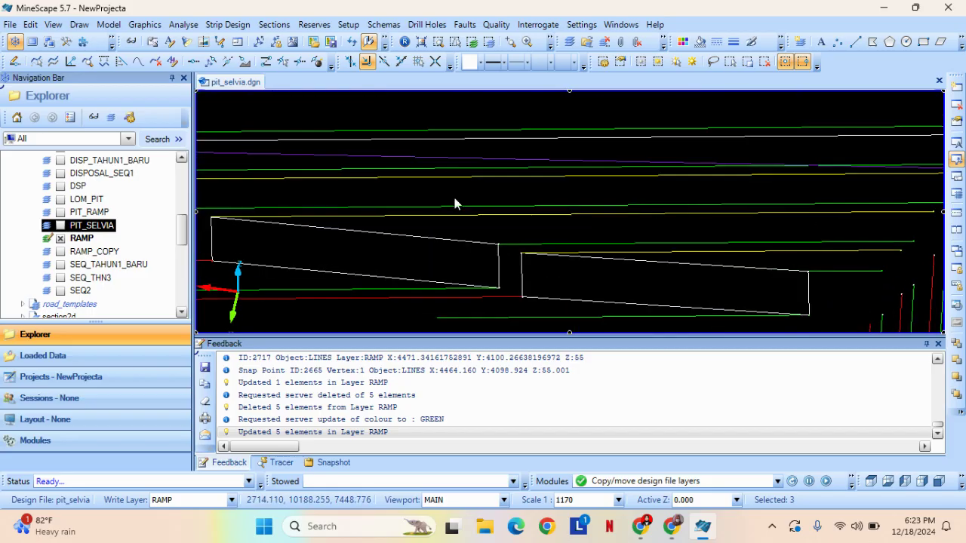
pyautogui.moveTo(393, 178); pyautogui.dragTo(865, 208, button='middle')
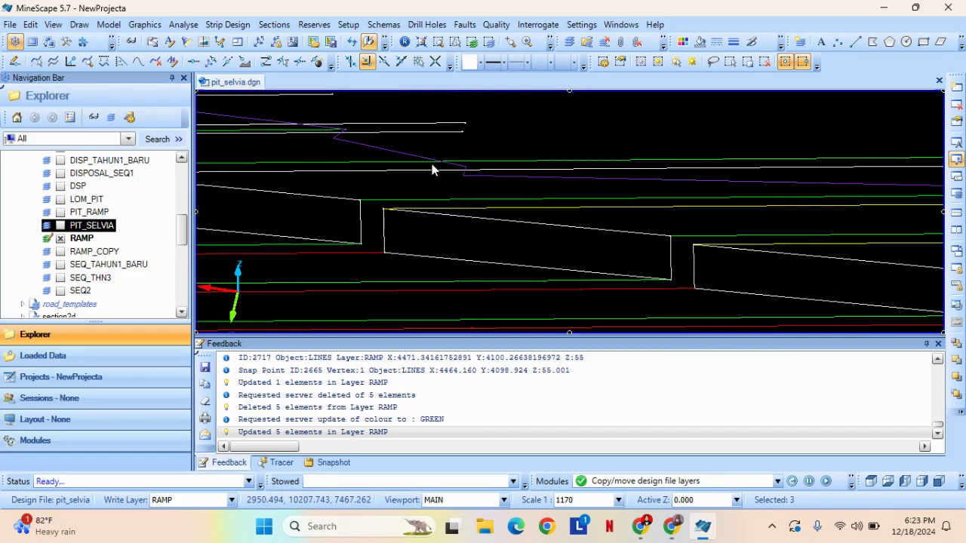
pyautogui.click(434, 169)
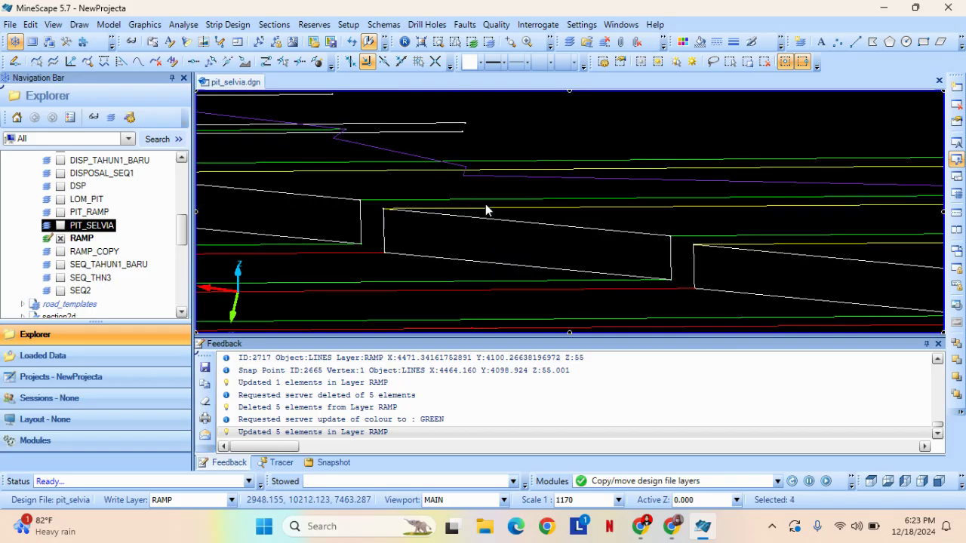
pyautogui.click(679, 44)
pyautogui.doubleClick(346, 187)
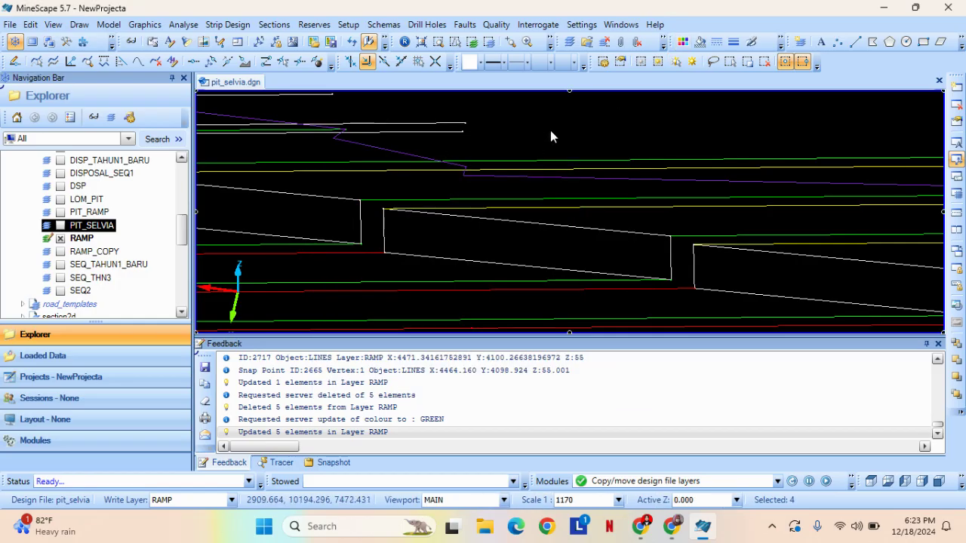
# Extend the short green Z -5 line at the lowest ramp's end outward past the pit's outer corner lines.
pyautogui.moveTo(750, 253); pyautogui.dragTo(555, 198, button='middle')
pyautogui.moveTo(738, 207); pyautogui.dragTo(666, 204, button='middle')
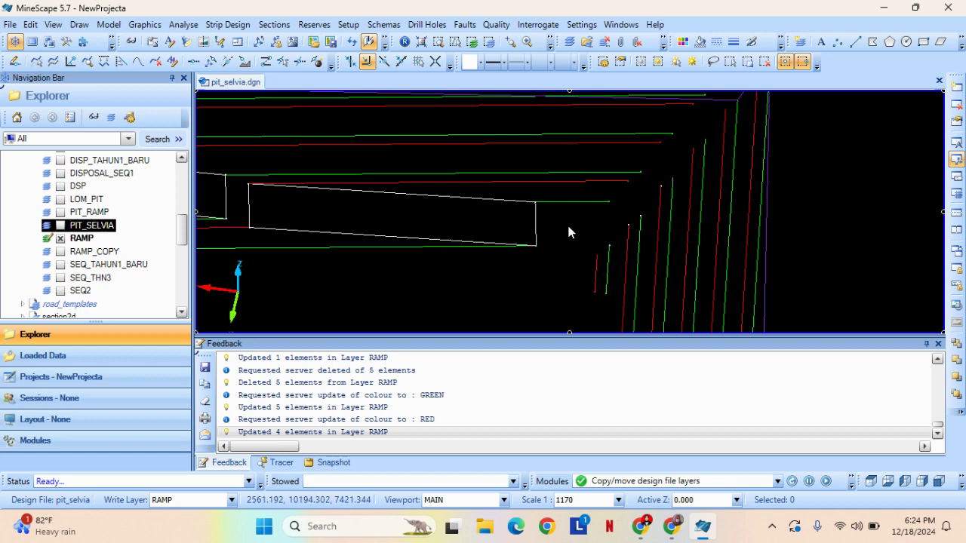
pyautogui.moveTo(519, 248)
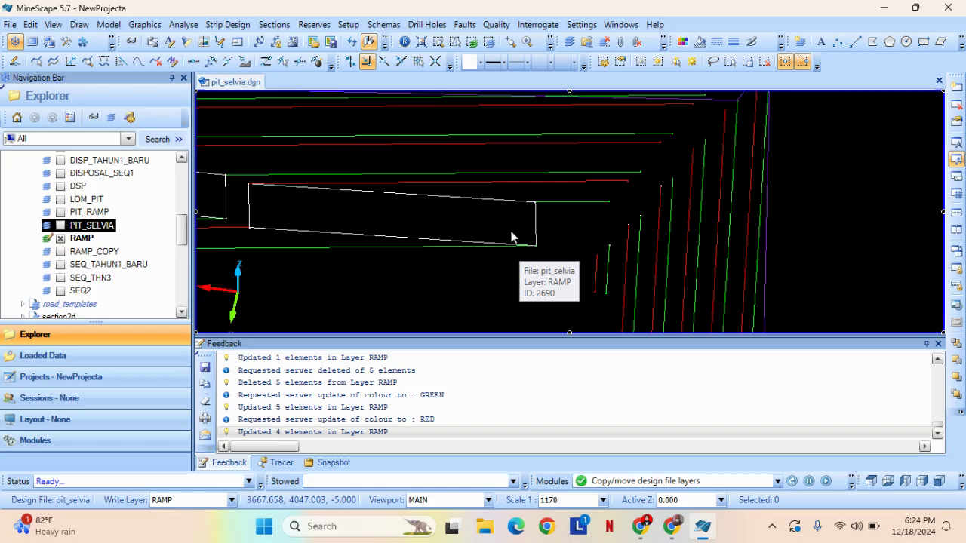
pyautogui.click(571, 202)
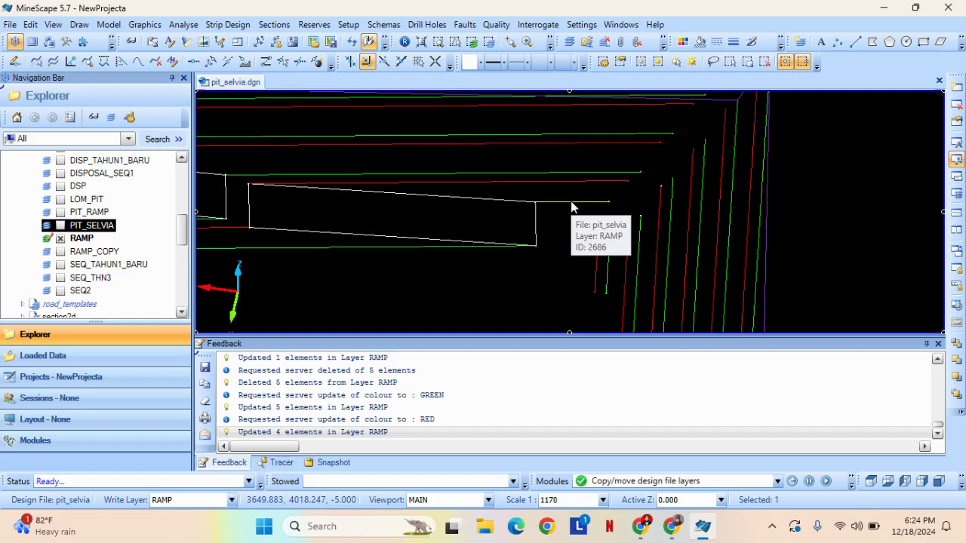
pyautogui.click(572, 202)
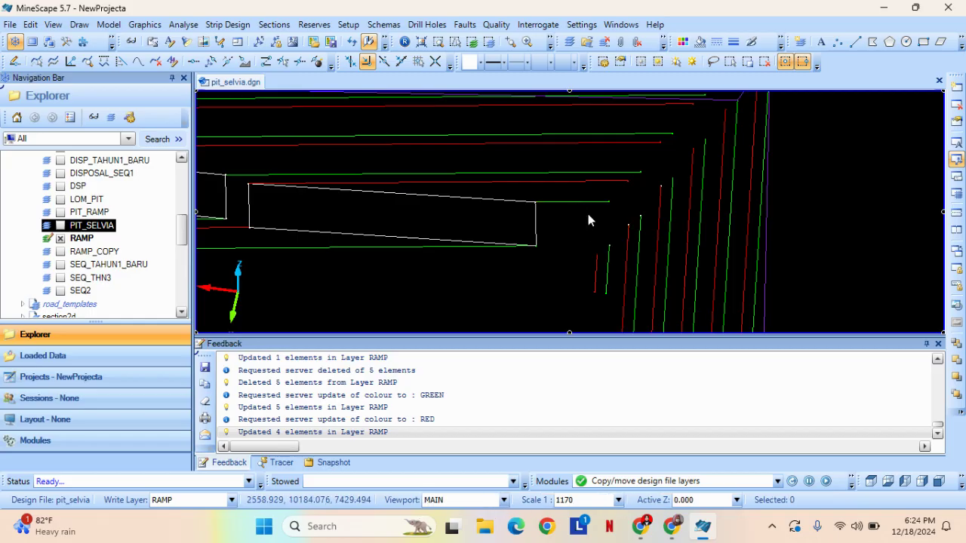
pyautogui.click(610, 260)
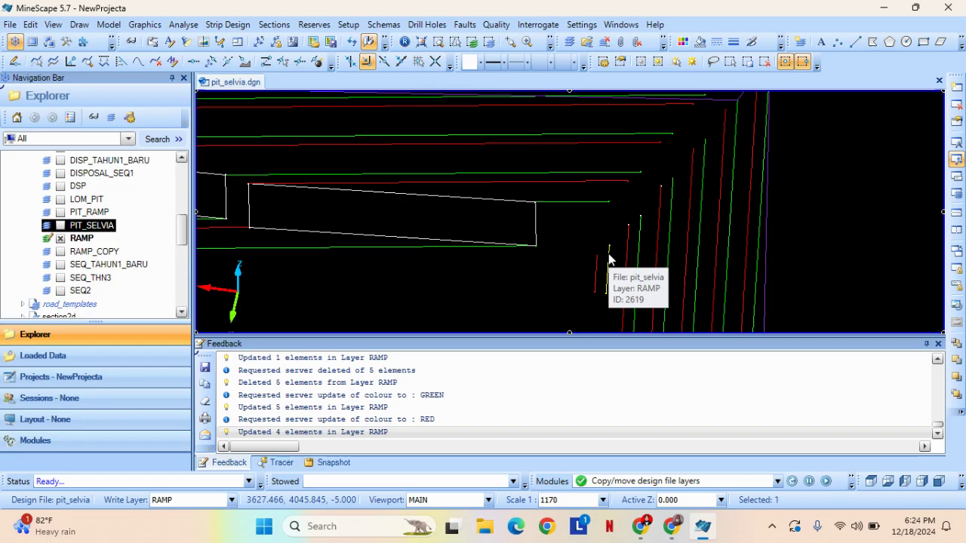
pyautogui.click(605, 203)
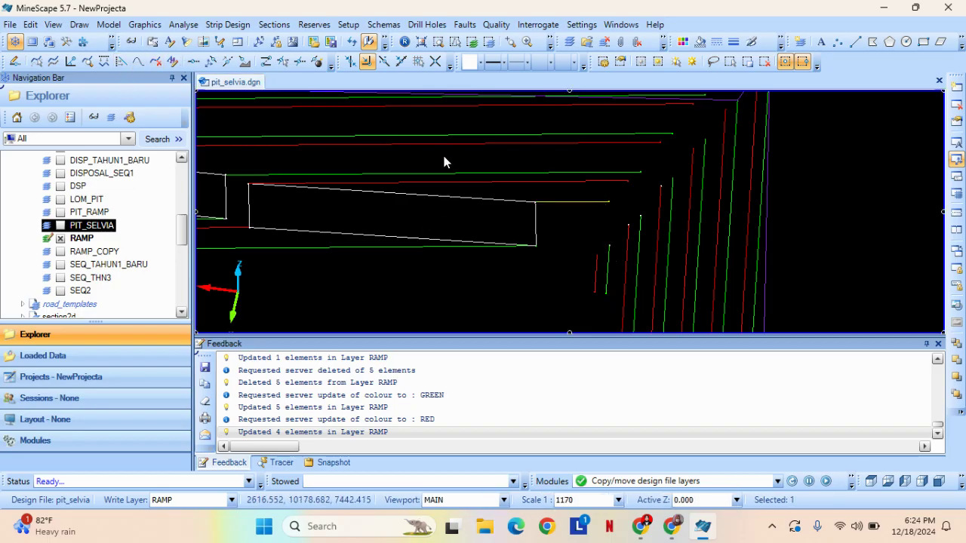
pyautogui.click(443, 156)
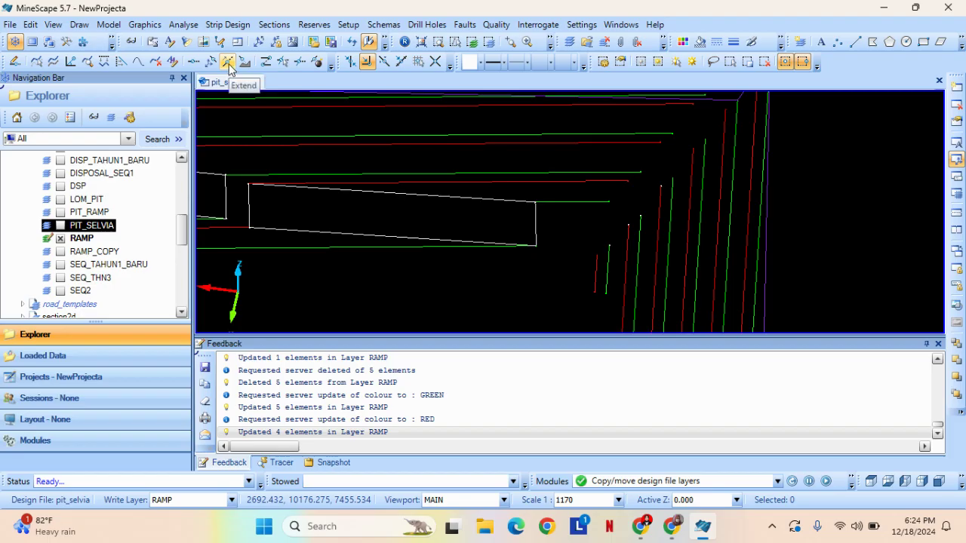
pyautogui.click(230, 67)
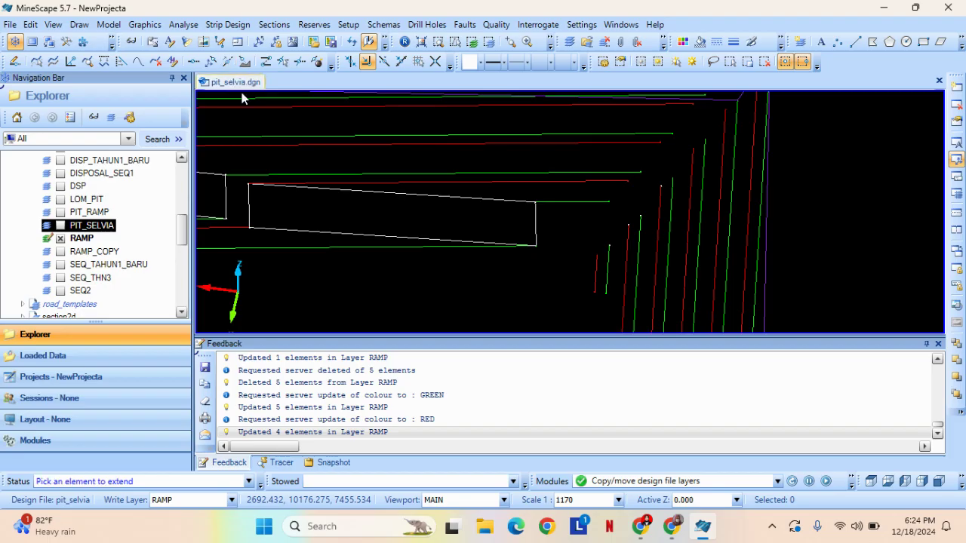
pyautogui.click(599, 203)
pyautogui.click(825, 189)
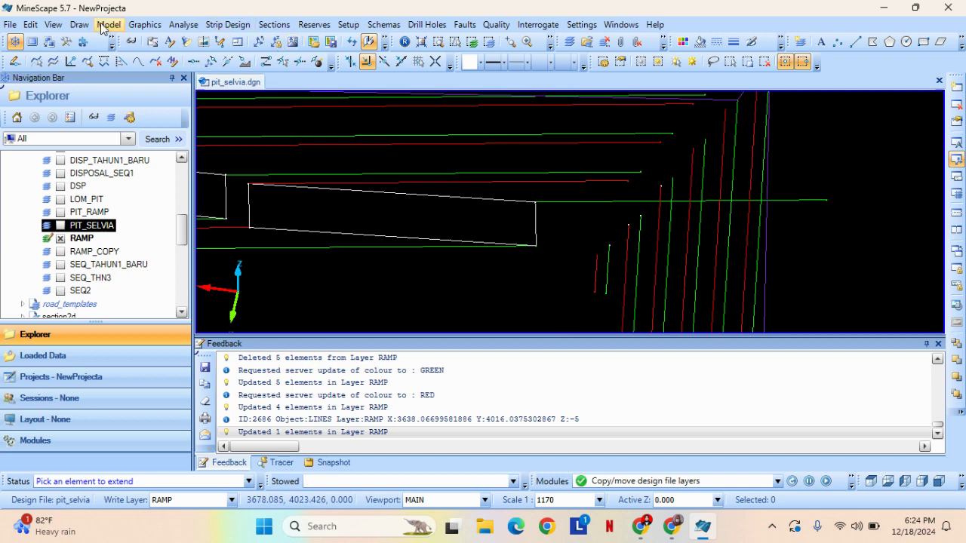
# Try to relimit the overlong green Z -5 line at its outer end with Extend to Boundary, using the line itself as boundary.
pyautogui.rightClick(576, 243)
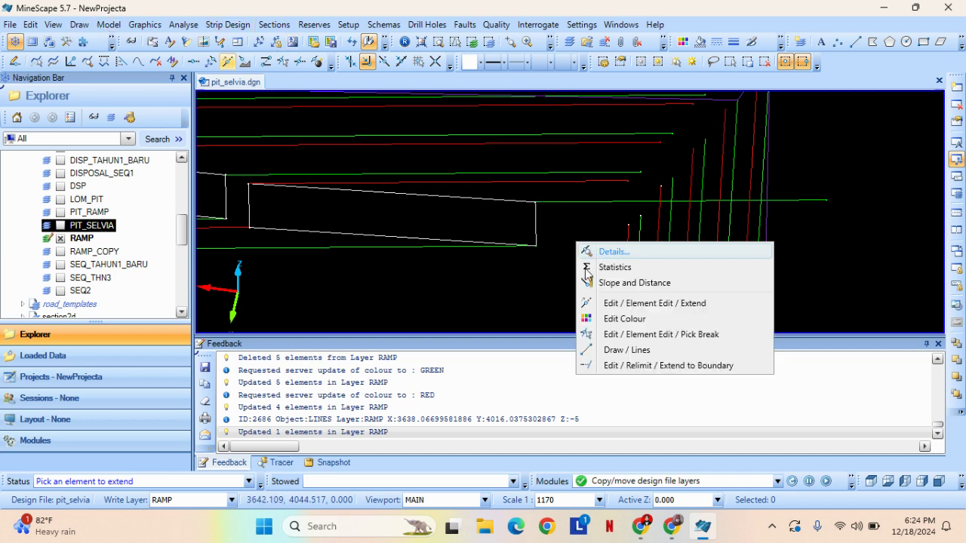
pyautogui.click(620, 365)
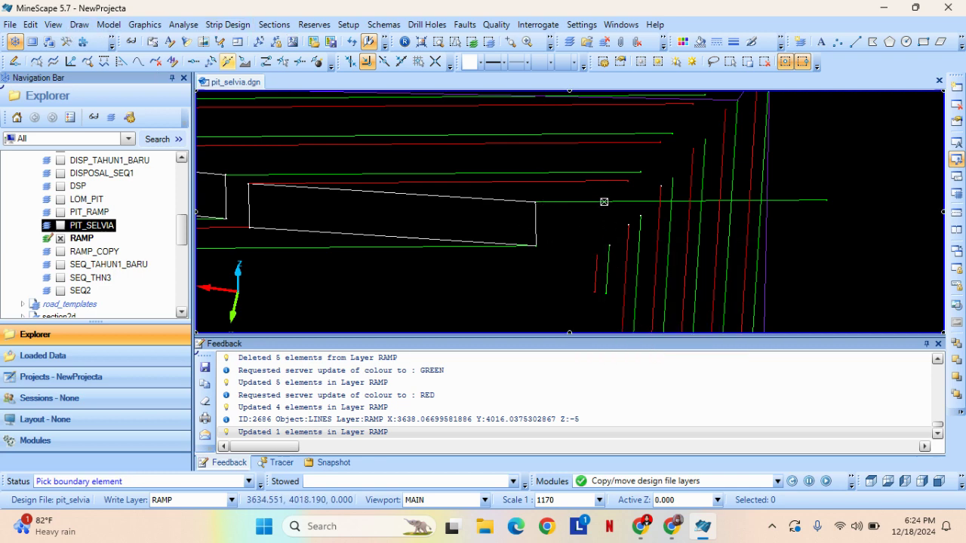
pyautogui.click(605, 203)
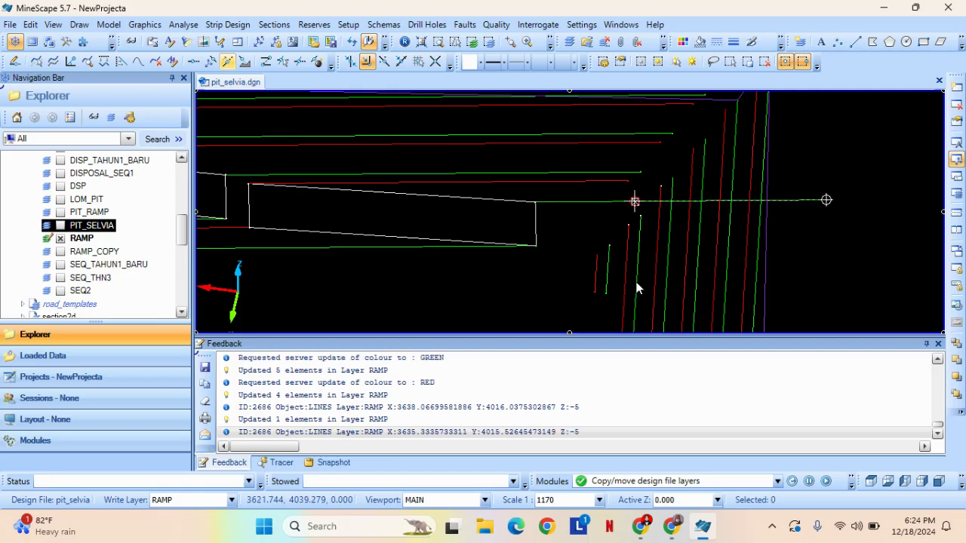
pyautogui.click(821, 201)
pyautogui.rightClick(825, 184)
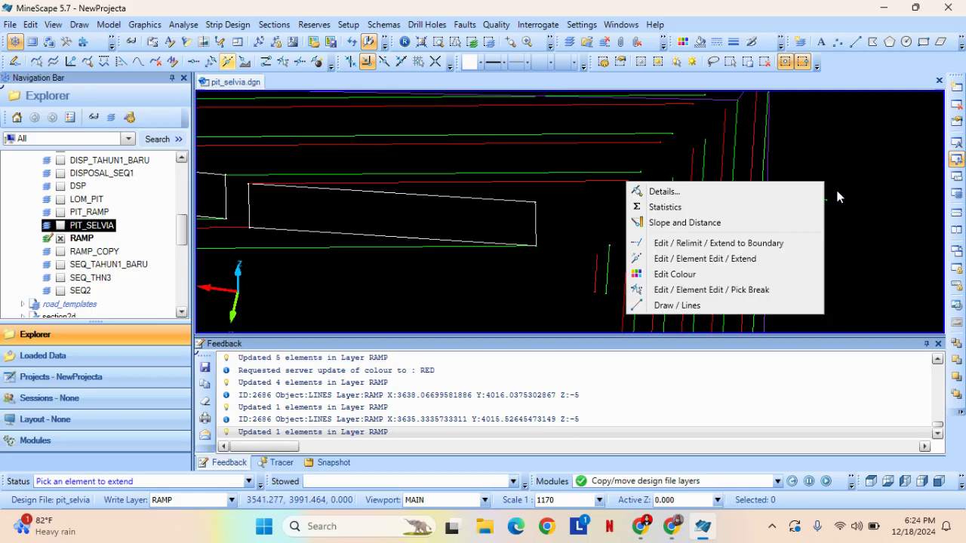
pyautogui.click(760, 249)
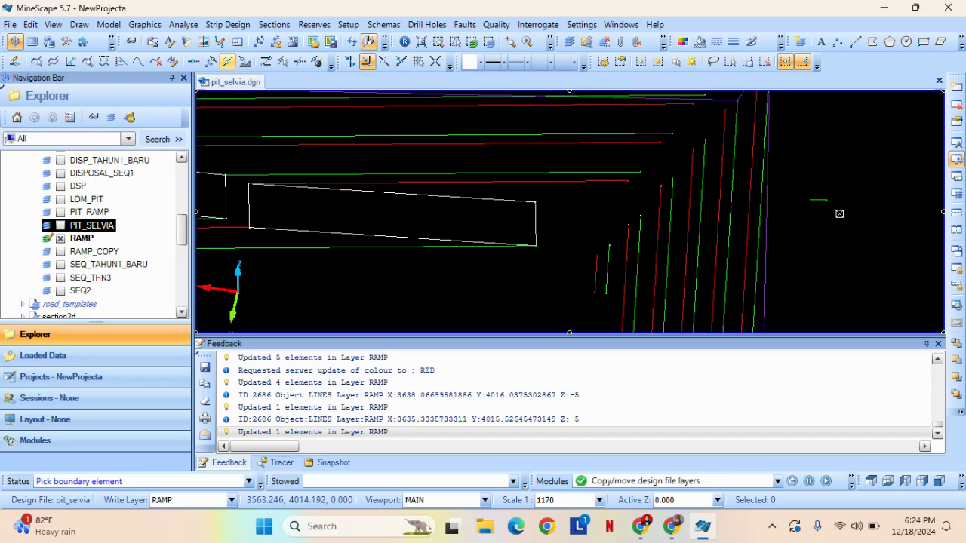
# Undo the last update to the green Z -5 line.
pyautogui.hotkey('ctrl', 'z')
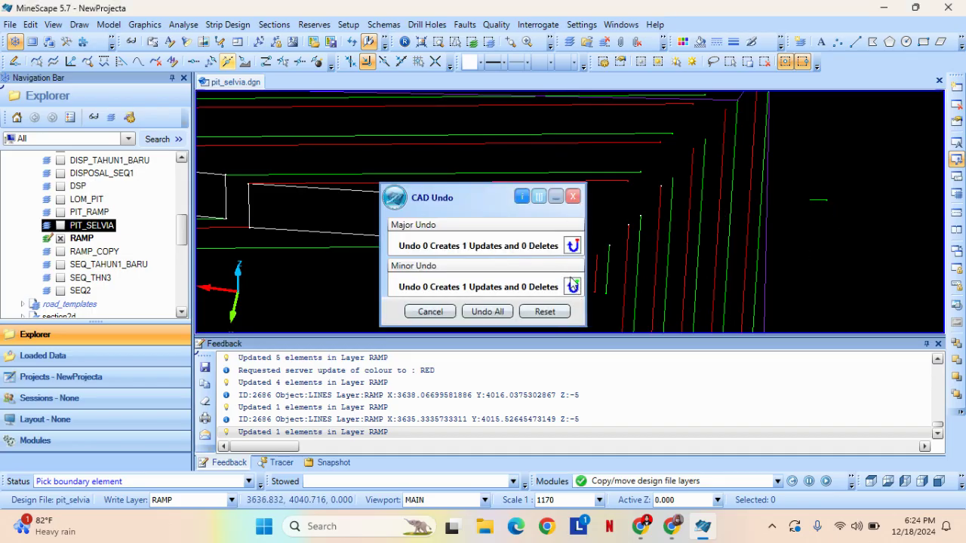
pyautogui.click(573, 287)
pyautogui.click(574, 197)
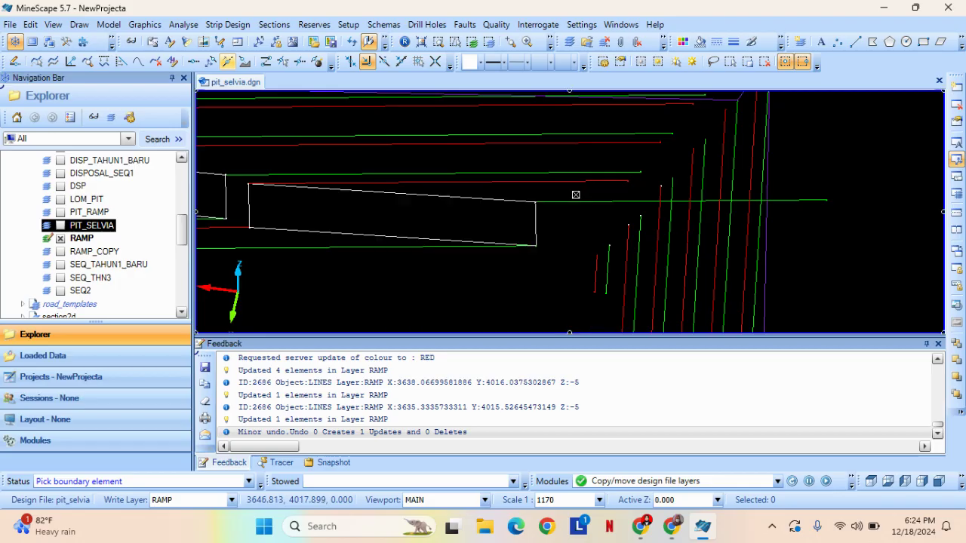
# Extend the innermost short green line at the pit corner to the green Z -5 line as its boundary.
pyautogui.rightClick(862, 161)
pyautogui.click(792, 239)
pyautogui.click(590, 201)
pyautogui.click(540, 307)
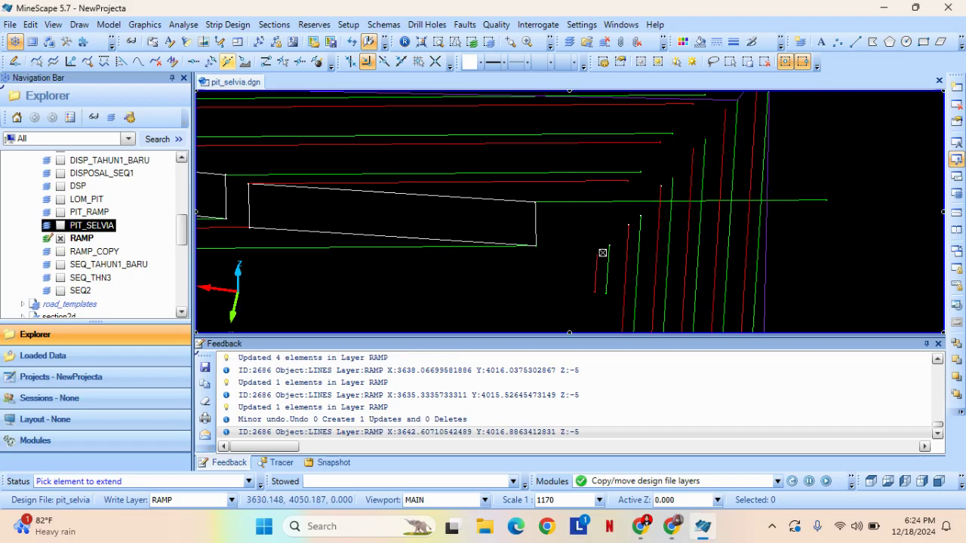
pyautogui.click(608, 251)
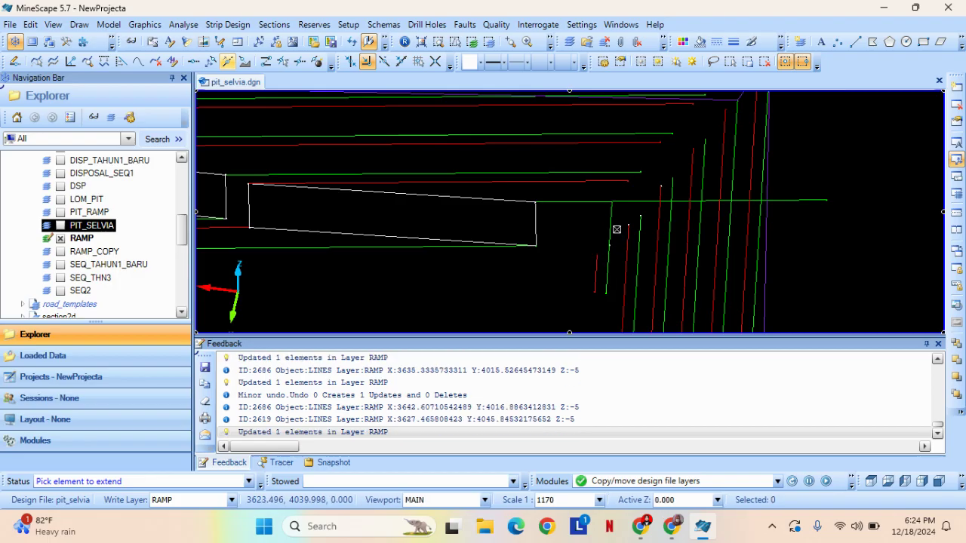
# Break the green Z -5 line where the innermost green line meets it and delete the piece beyond that corner.
pyautogui.scroll(2, 616, 209)
pyautogui.moveTo(666, 157); pyautogui.dragTo(608, 192, button='middle')
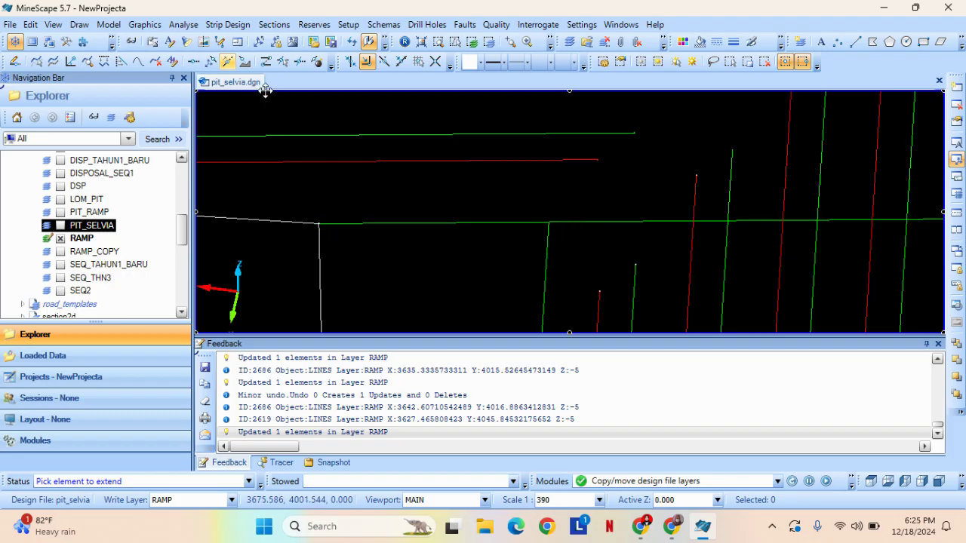
pyautogui.click(283, 61)
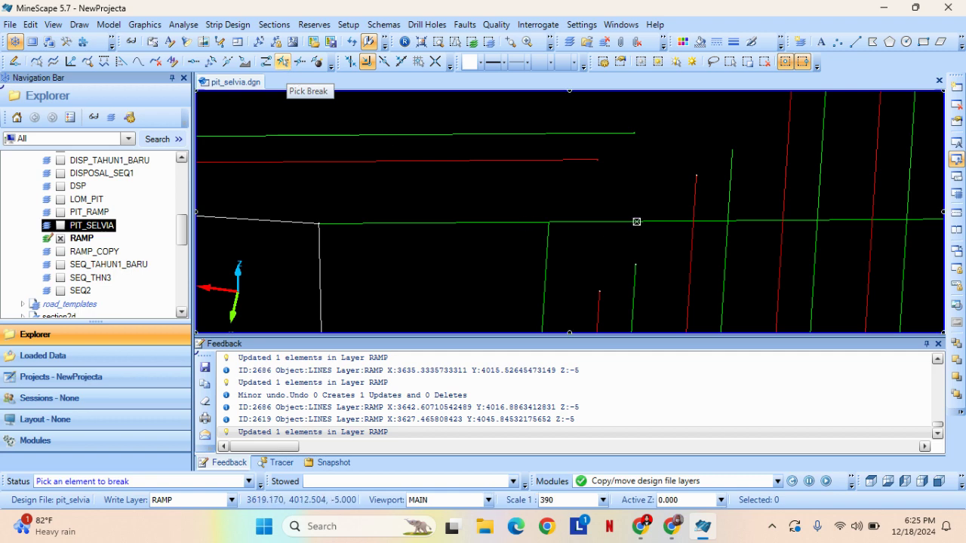
pyautogui.click(632, 224)
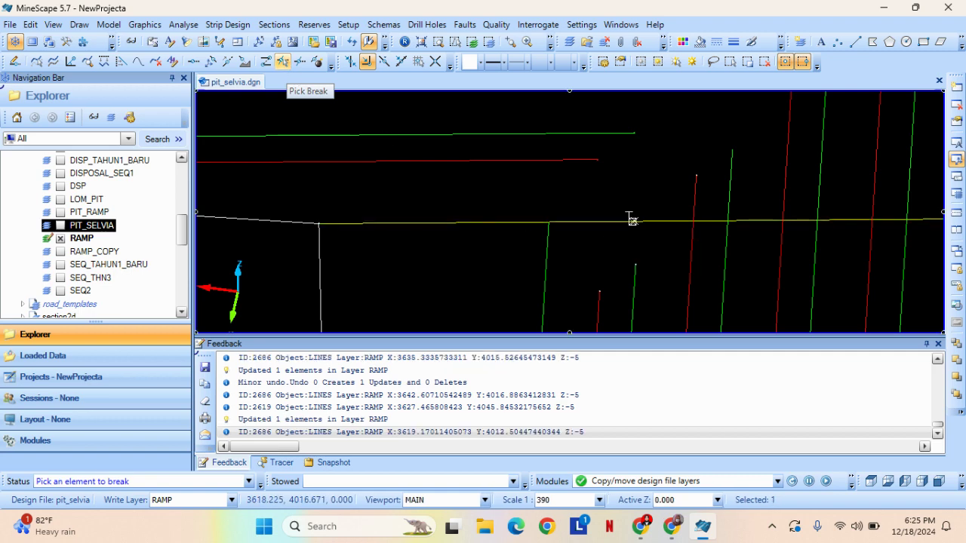
pyautogui.click(548, 222)
pyautogui.click(608, 226)
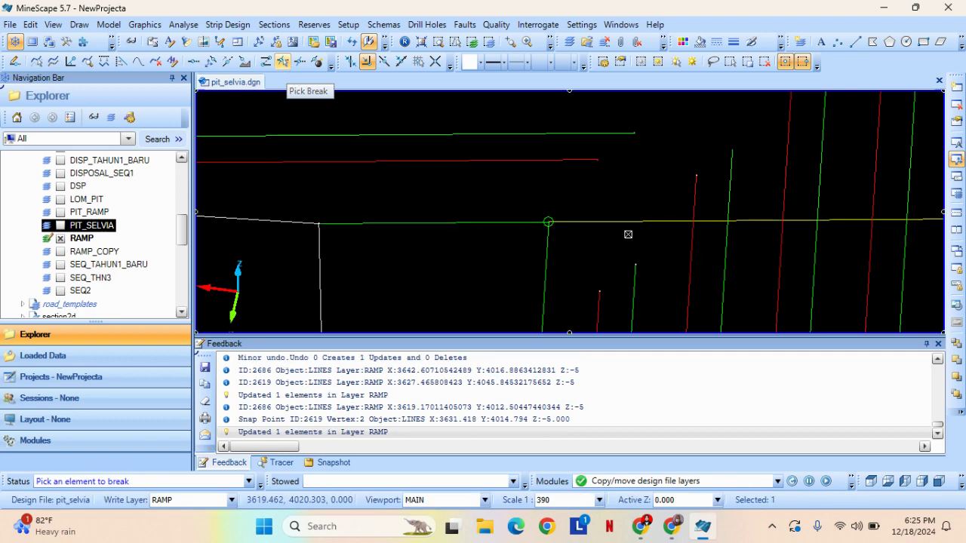
pyautogui.press('Delete')
pyautogui.click(459, 300)
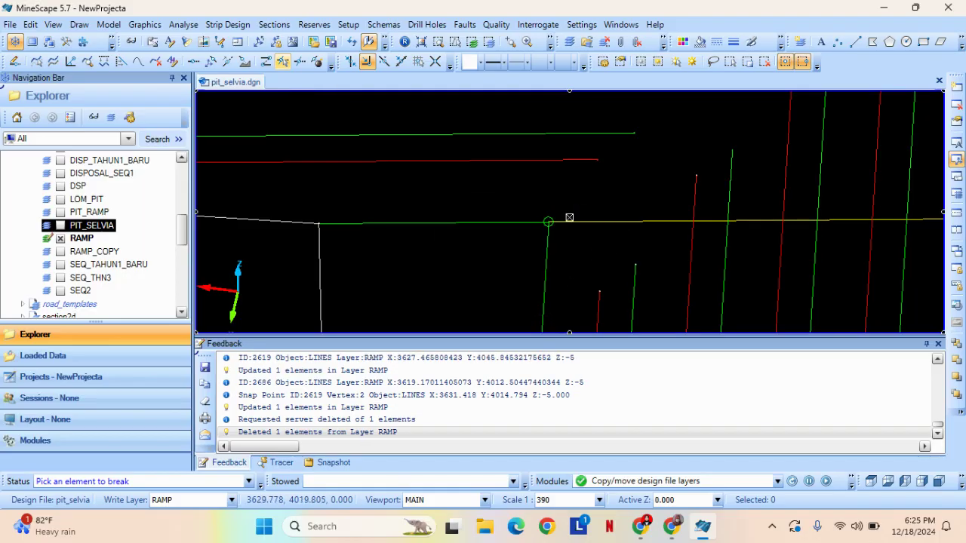
pyautogui.scroll(-3, 579, 213)
pyautogui.scroll(3, 499, 249)
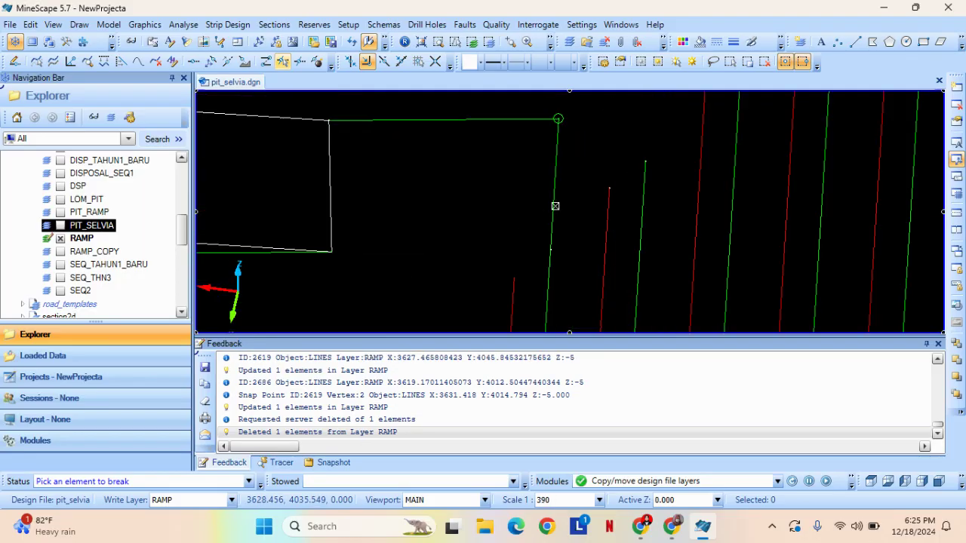
pyautogui.rightClick(564, 200)
pyautogui.rightClick(577, 169)
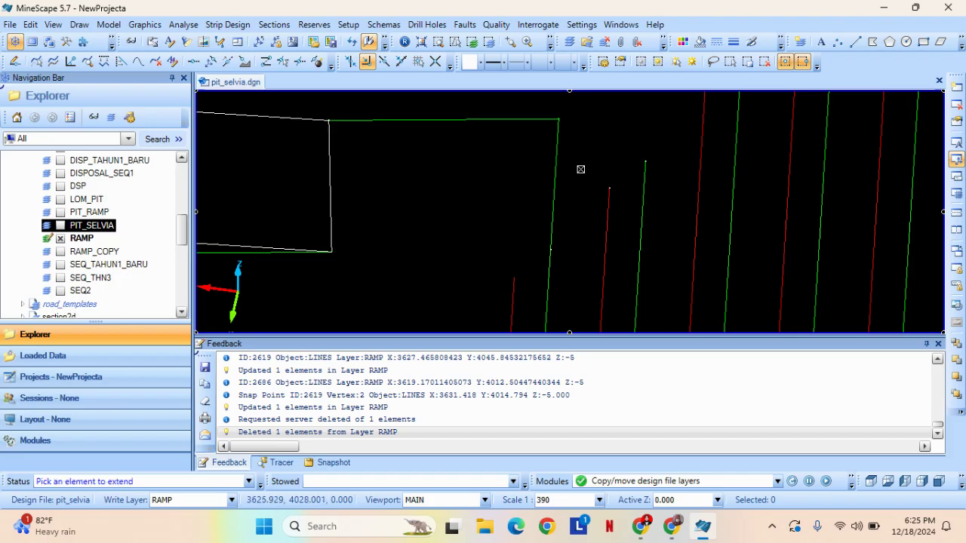
# Check the two green lines meeting at the new corner and the ends of the next red and green lines around it.
pyautogui.moveTo(592, 145); pyautogui.dragTo(579, 195, button='middle')
pyautogui.click(556, 185)
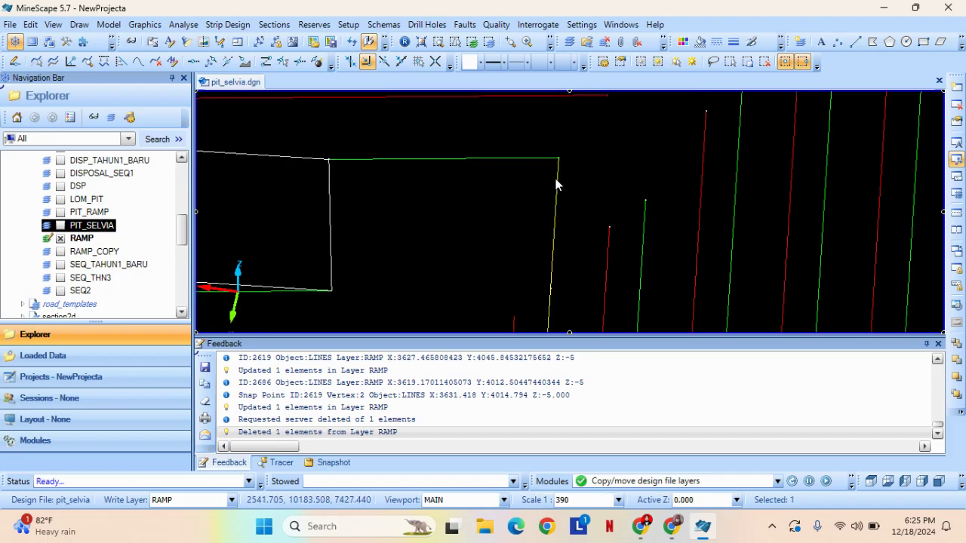
pyautogui.click(533, 159)
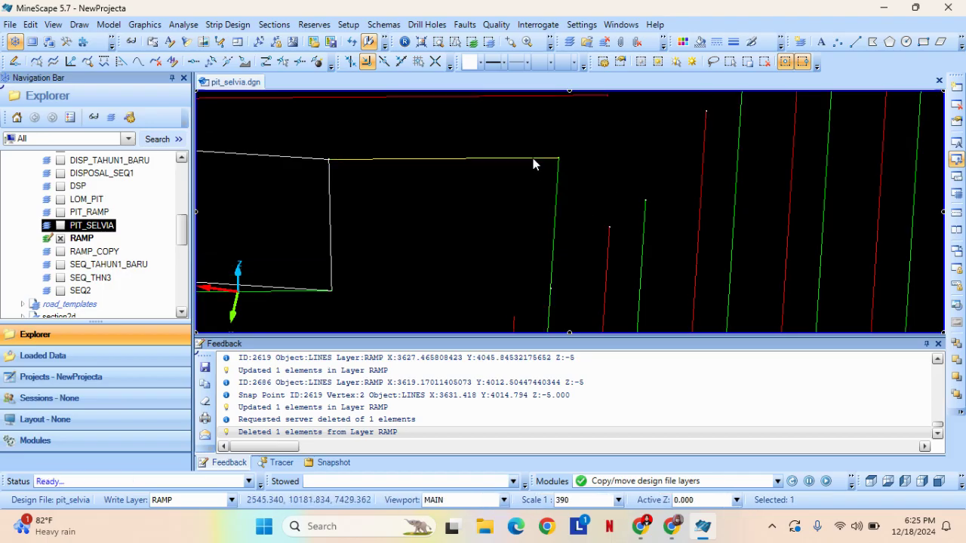
pyautogui.moveTo(597, 188); pyautogui.dragTo(579, 206, button='middle')
pyautogui.click(579, 199)
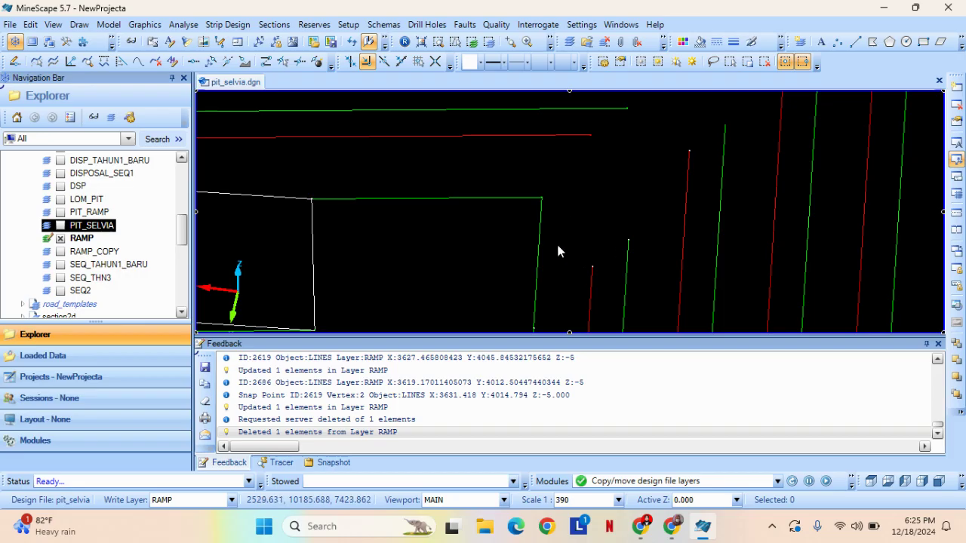
pyautogui.scroll(-2, 562, 226)
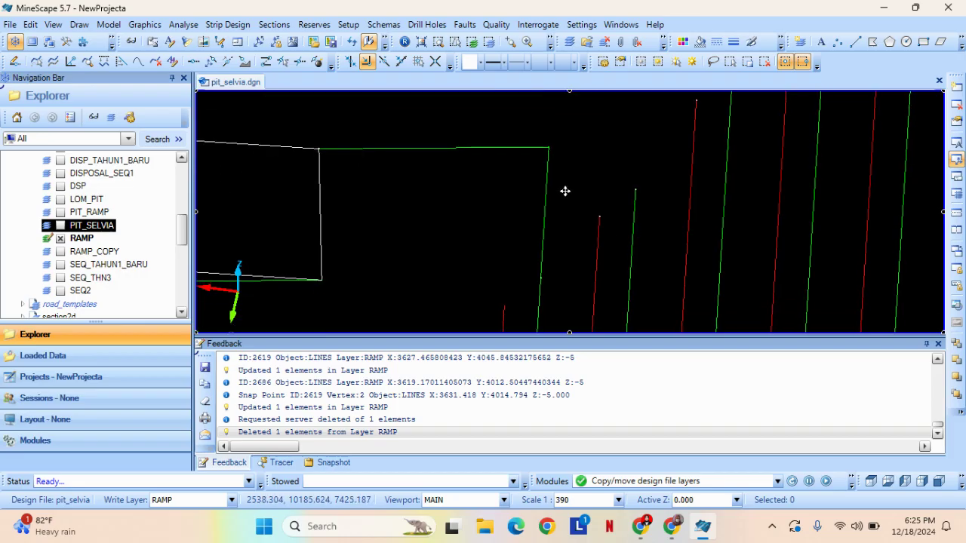
pyautogui.click(599, 261)
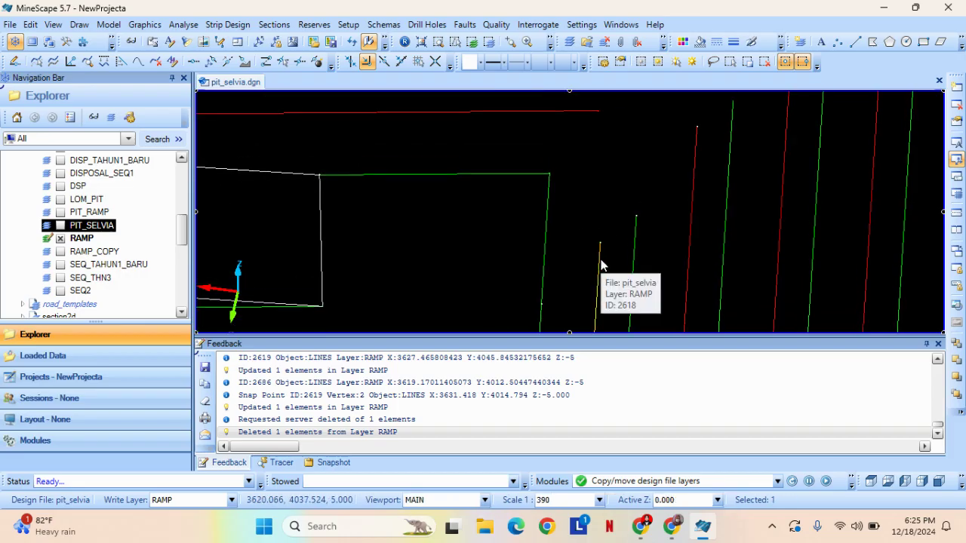
pyautogui.click(586, 111)
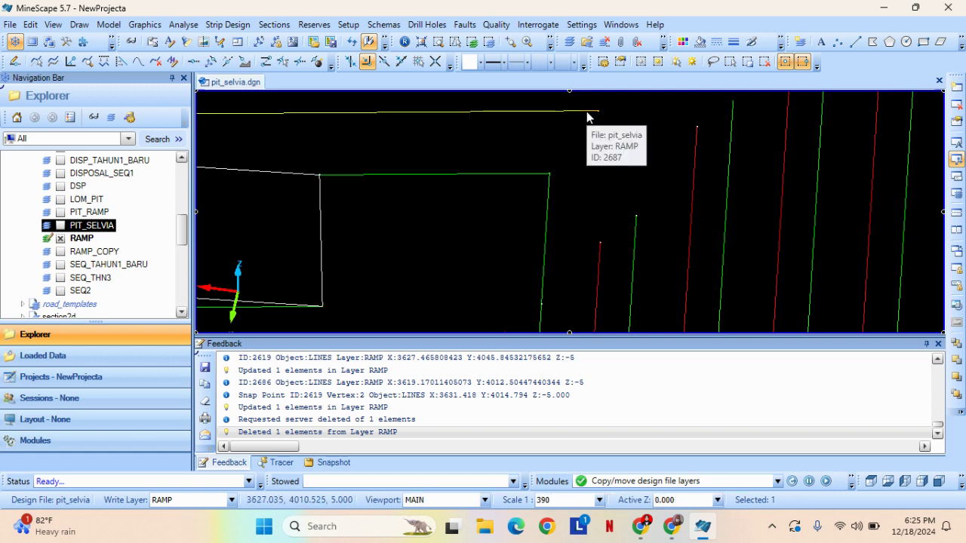
pyautogui.click(560, 130)
pyautogui.moveTo(563, 127); pyautogui.dragTo(465, 174, button='middle')
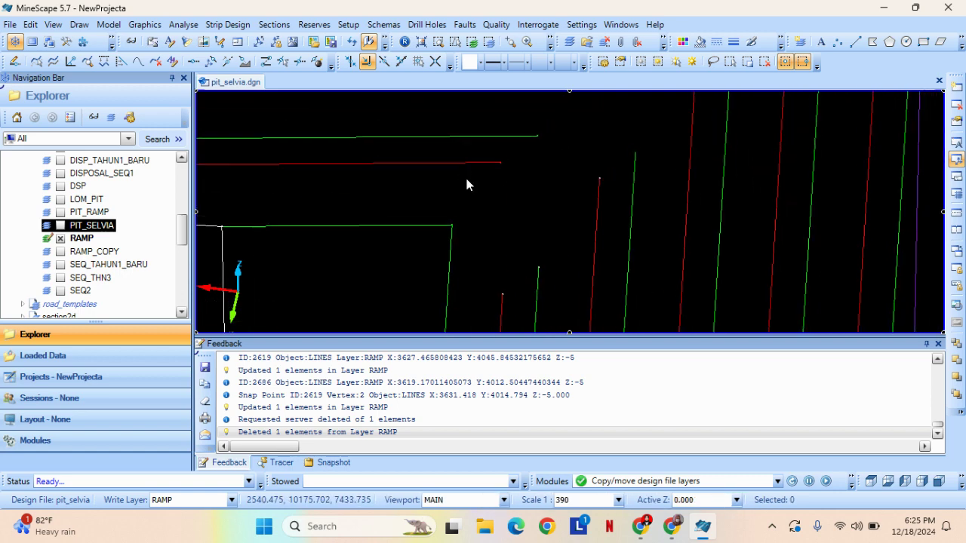
pyautogui.click(504, 138)
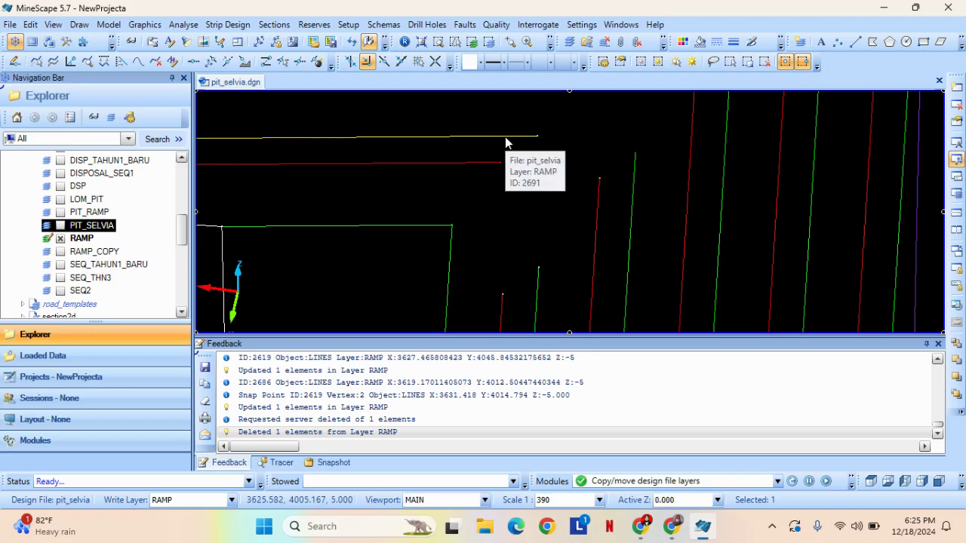
pyautogui.moveTo(538, 262); pyautogui.dragTo(536, 261, button='middle')
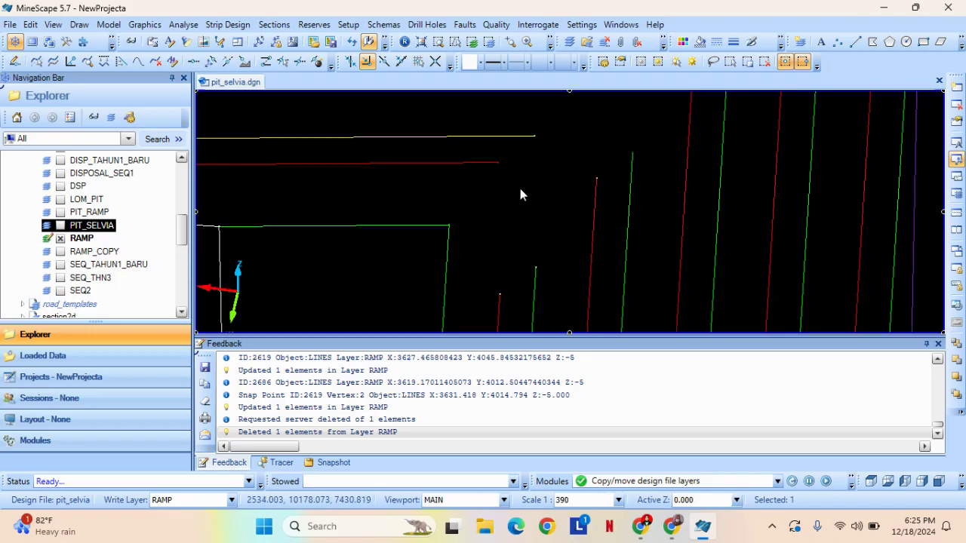
pyautogui.click(520, 190)
# Extend the red Z 5 line above the lowest ramp outward past the innermost red line of the adjacent pit wall.
pyautogui.rightClick(526, 175)
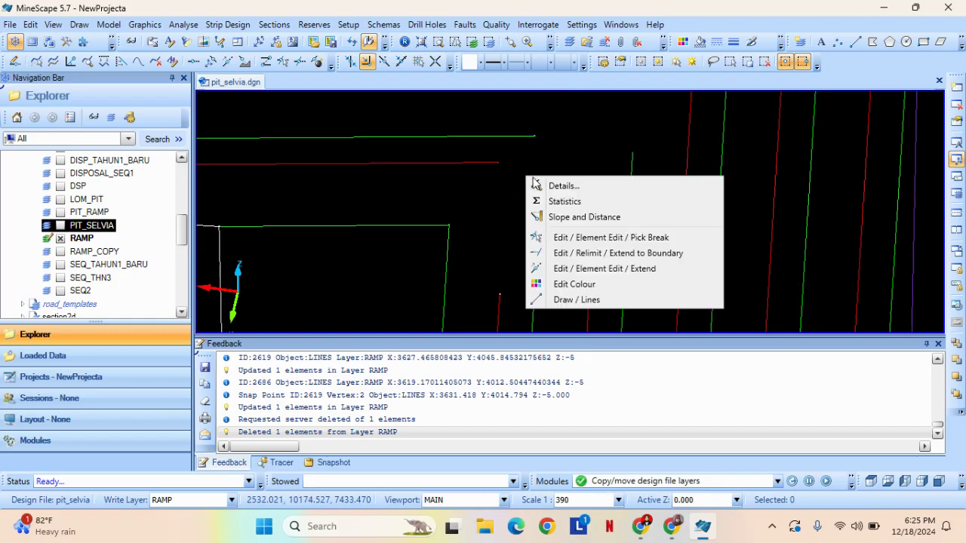
pyautogui.click(582, 268)
pyautogui.click(483, 162)
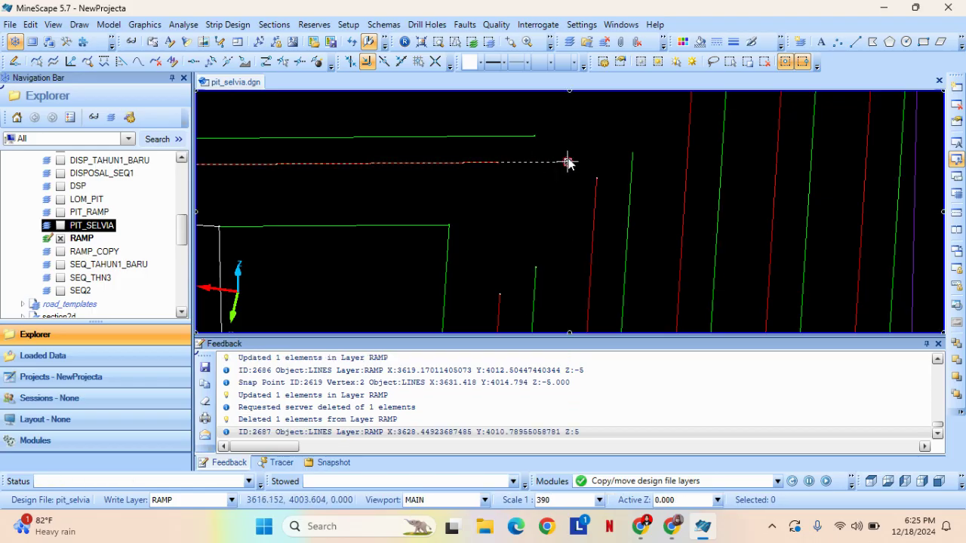
pyautogui.click(568, 163)
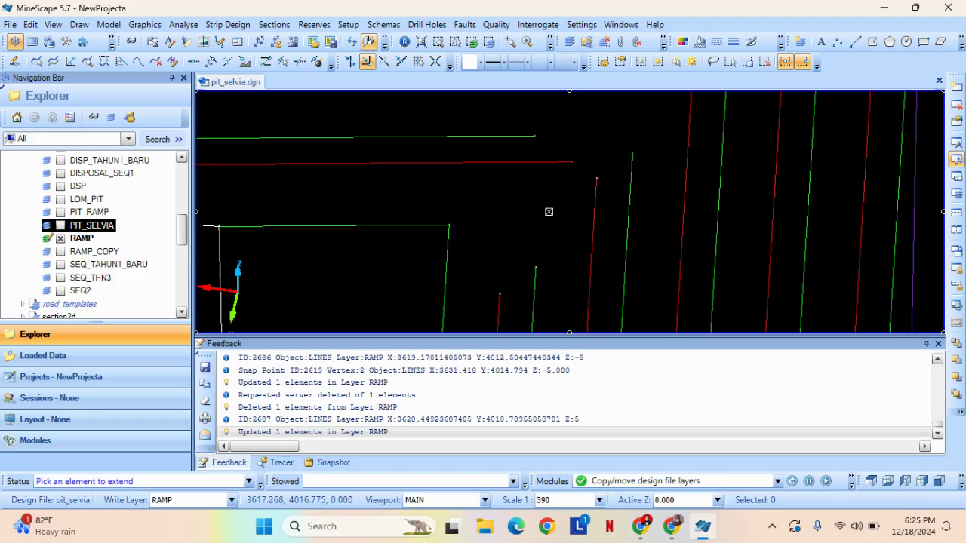
# Extend the innermost red line of the adjacent pit wall to the red Z 5 line as its boundary.
pyautogui.rightClick(563, 199)
pyautogui.click(604, 290)
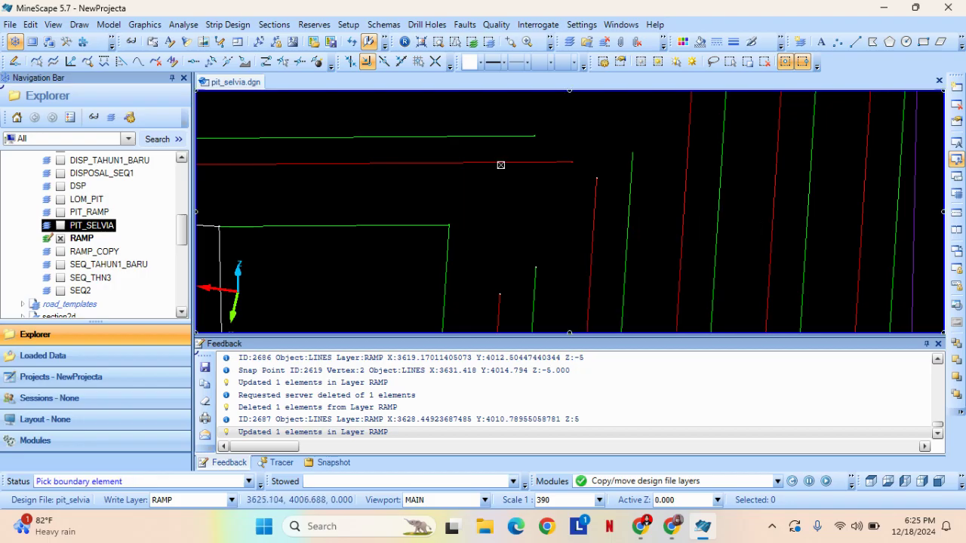
pyautogui.click(501, 165)
pyautogui.press('Return')
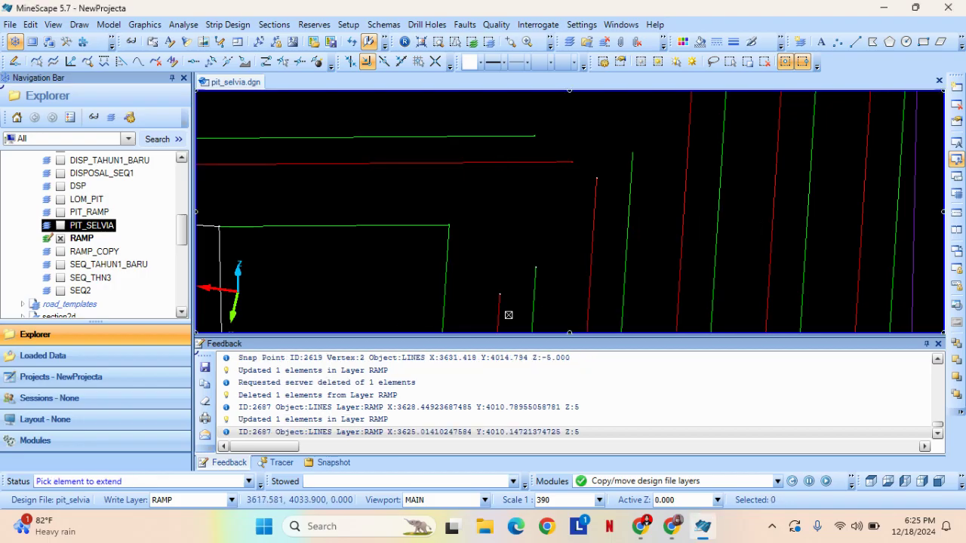
pyautogui.click(500, 302)
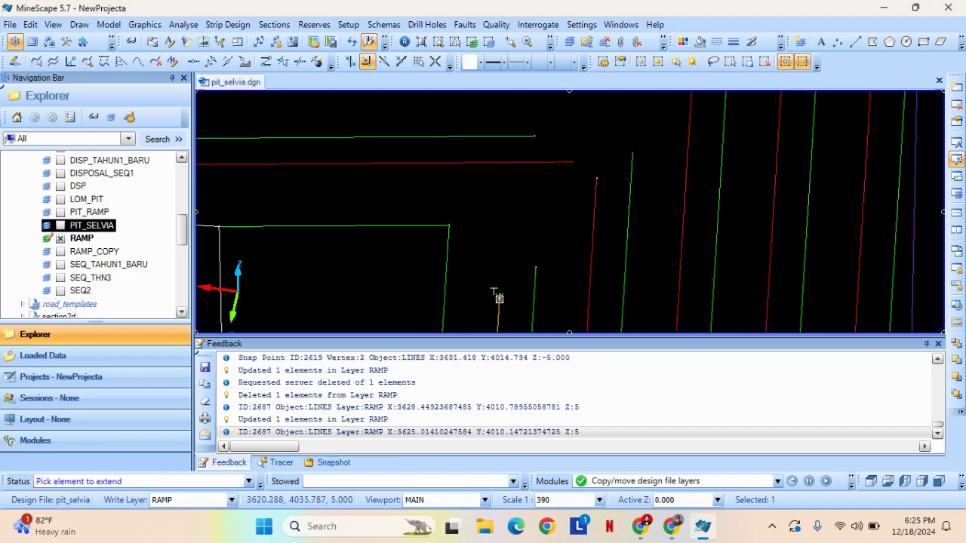
# Break the red Z 5 line at its intersection with the innermost red line and delete the overhanging outer piece.
pyautogui.rightClick(526, 209)
pyautogui.click(608, 303)
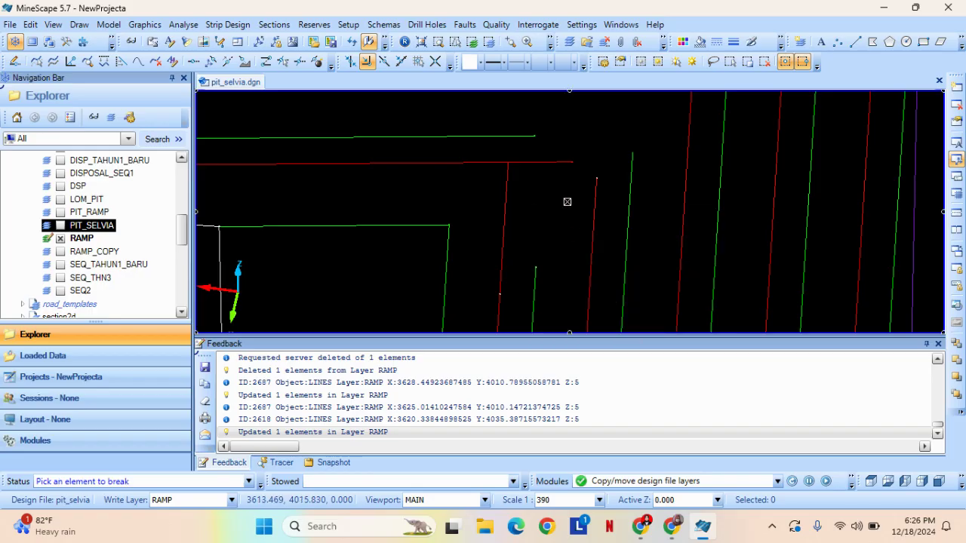
pyautogui.click(561, 162)
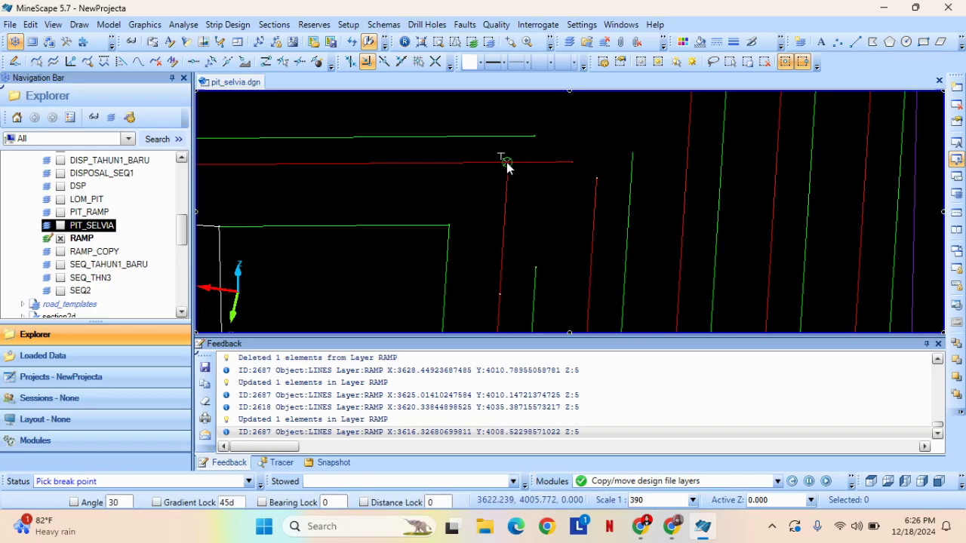
pyautogui.click(506, 161)
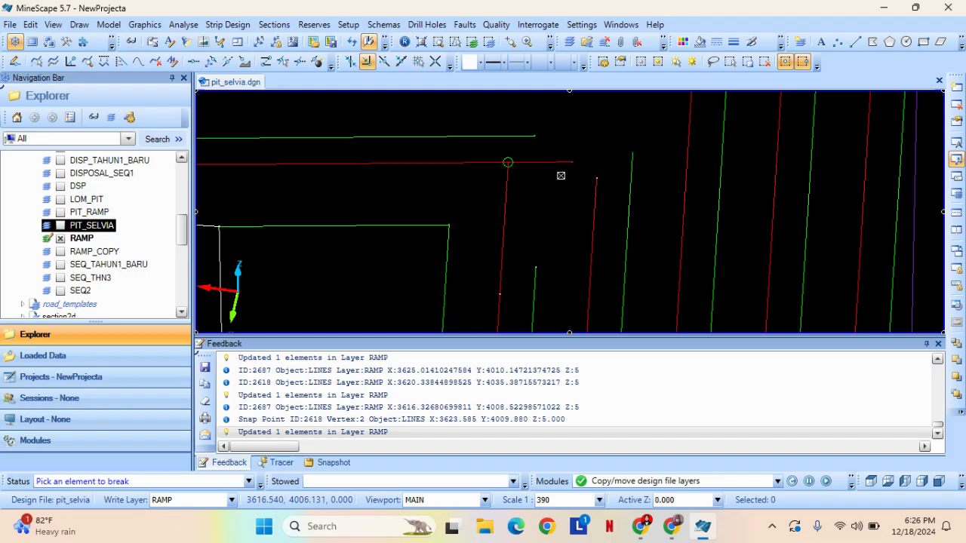
pyautogui.click(565, 155)
pyautogui.press('Delete')
pyautogui.click(445, 298)
pyautogui.moveTo(569, 207); pyautogui.dragTo(509, 234, button='middle')
pyautogui.rightClick(502, 208)
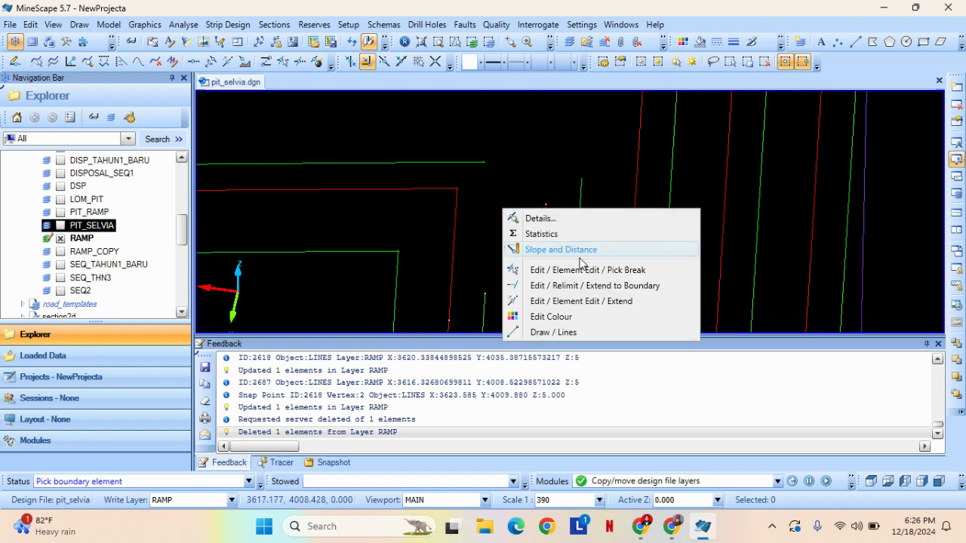
pyautogui.click(592, 287)
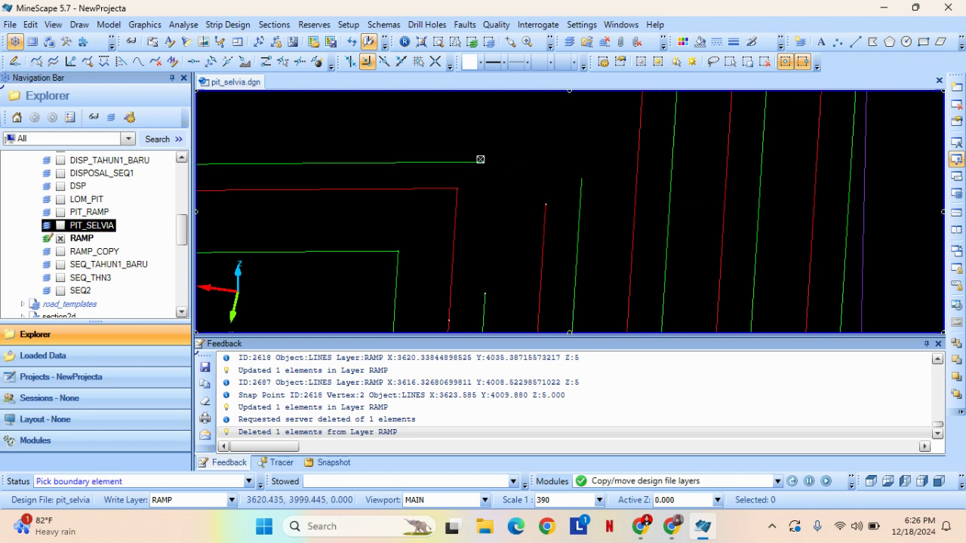
pyautogui.click(473, 161)
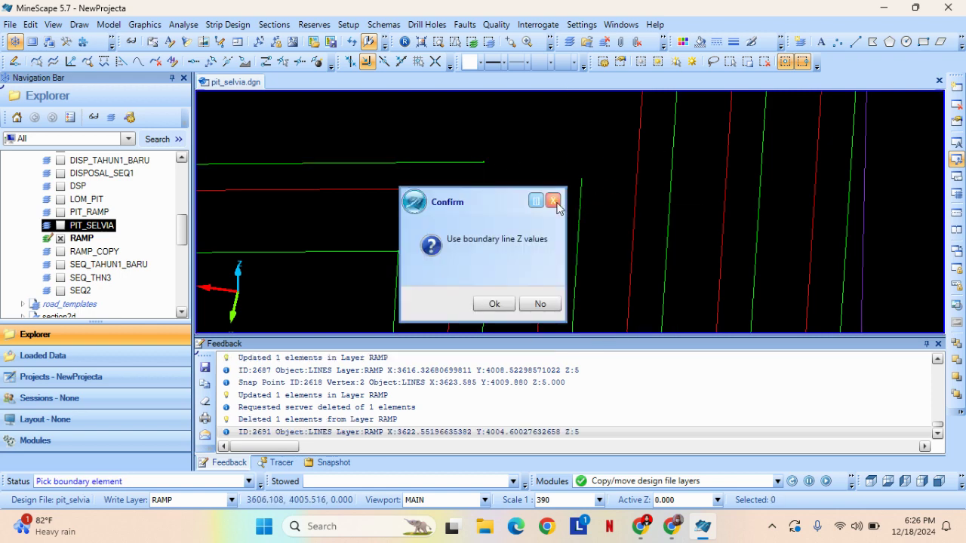
pyautogui.press('Return')
# Extend the green Z 5 line just outside the finished red corner outward past the open ends of the adjacent wall's green lines.
pyautogui.rightClick(526, 157)
pyautogui.click(589, 209)
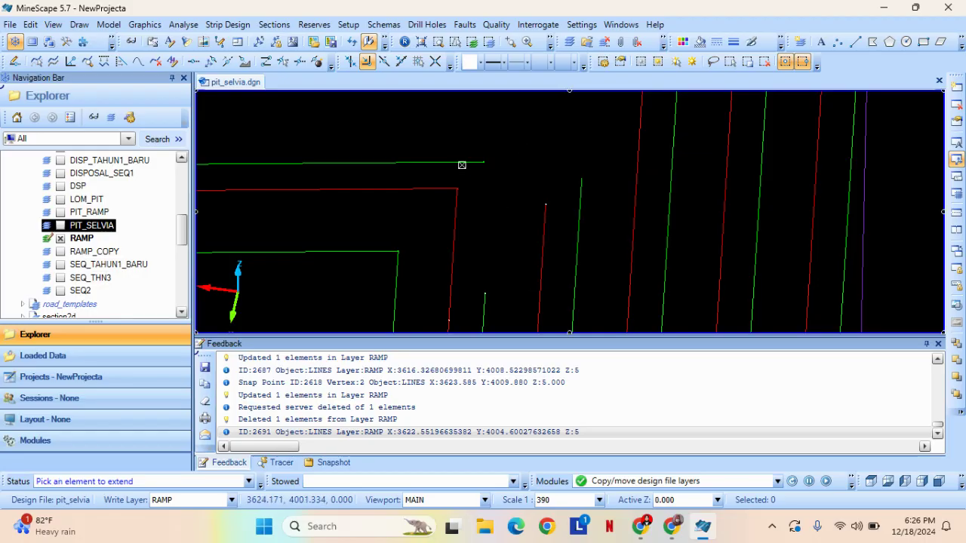
pyautogui.click(461, 161)
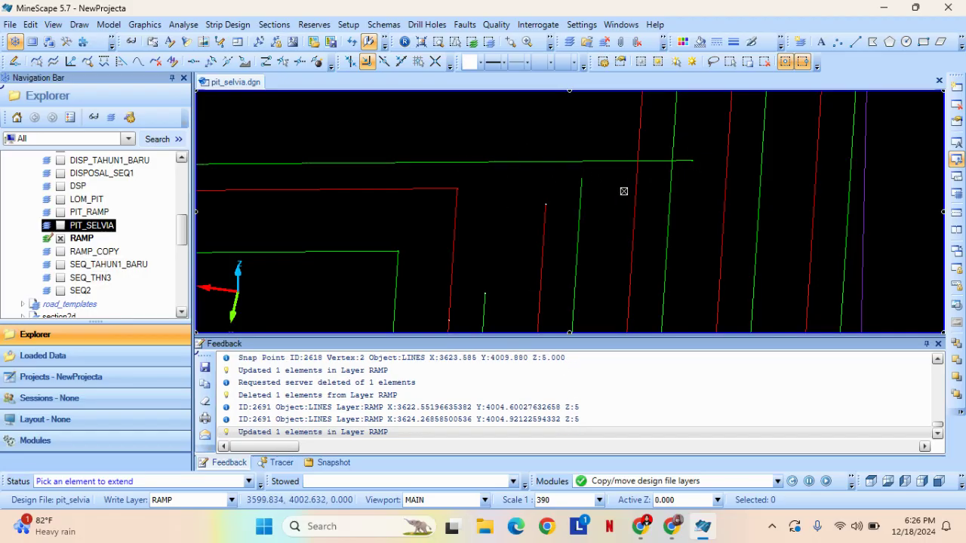
# Extend the adjacent pit wall's green line just outside the red corner to the green Z 5 line as its boundary, declining the boundary Z values.
pyautogui.rightClick(623, 193)
pyautogui.click(691, 267)
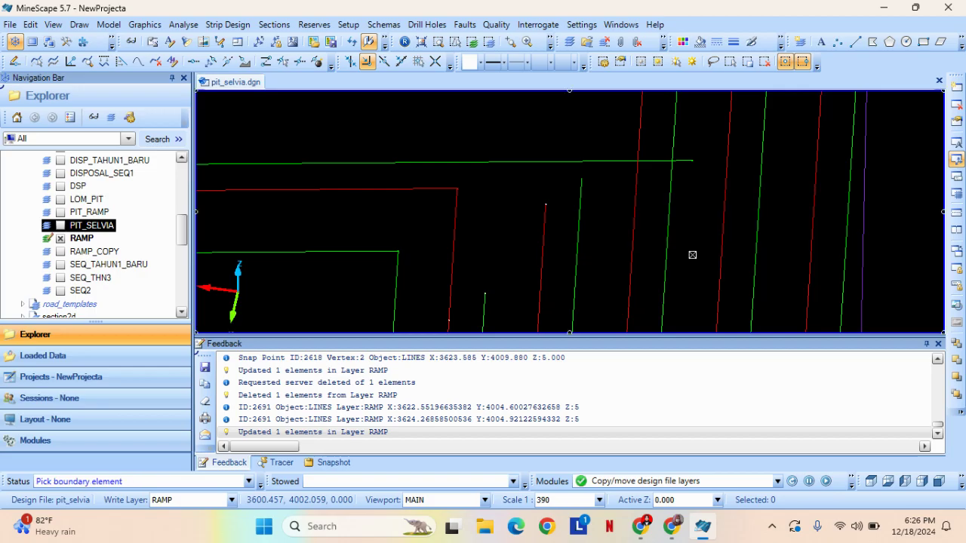
pyautogui.click(531, 162)
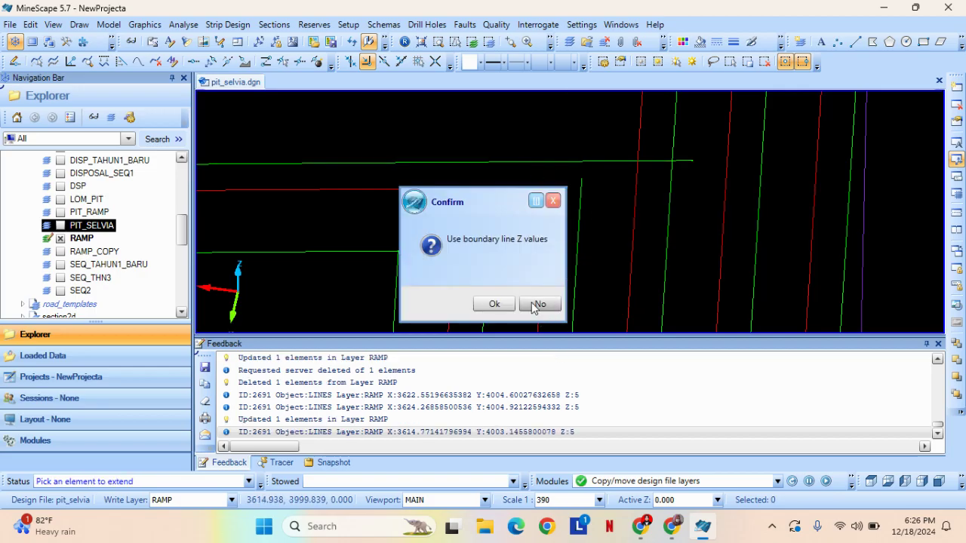
pyautogui.click(539, 304)
pyautogui.click(485, 303)
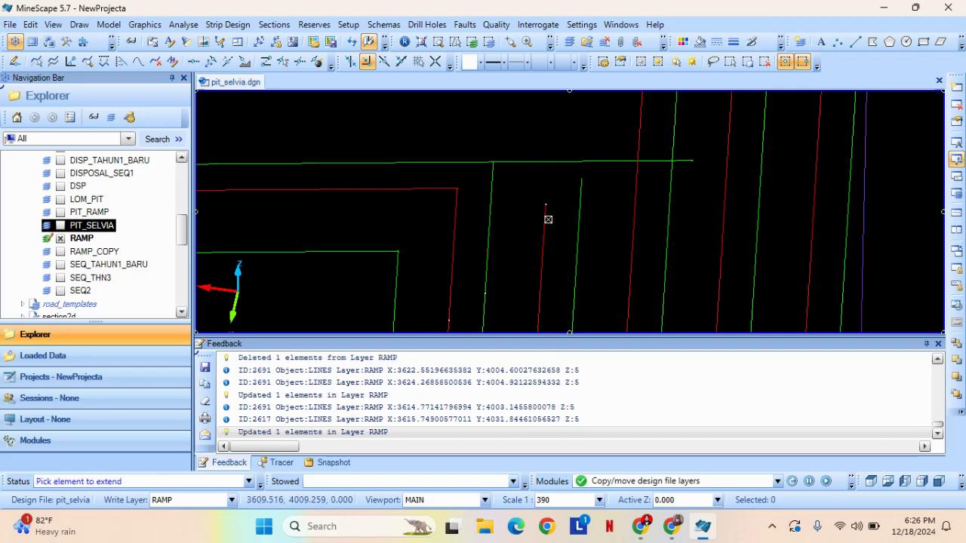
# Break the green Z 5 line at its intersection with the extended green wall line and delete the overhanging outer piece.
pyautogui.rightClick(524, 205)
pyautogui.click(613, 299)
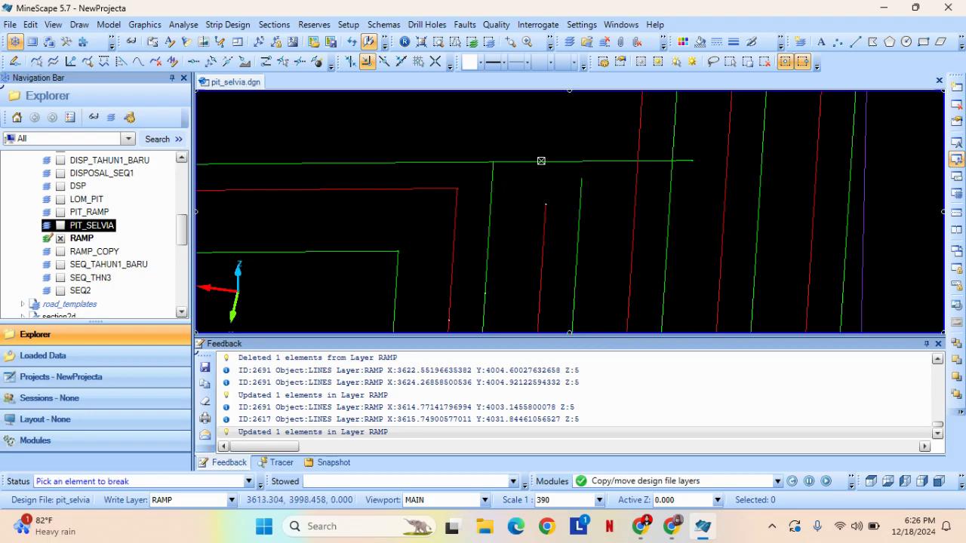
pyautogui.click(541, 160)
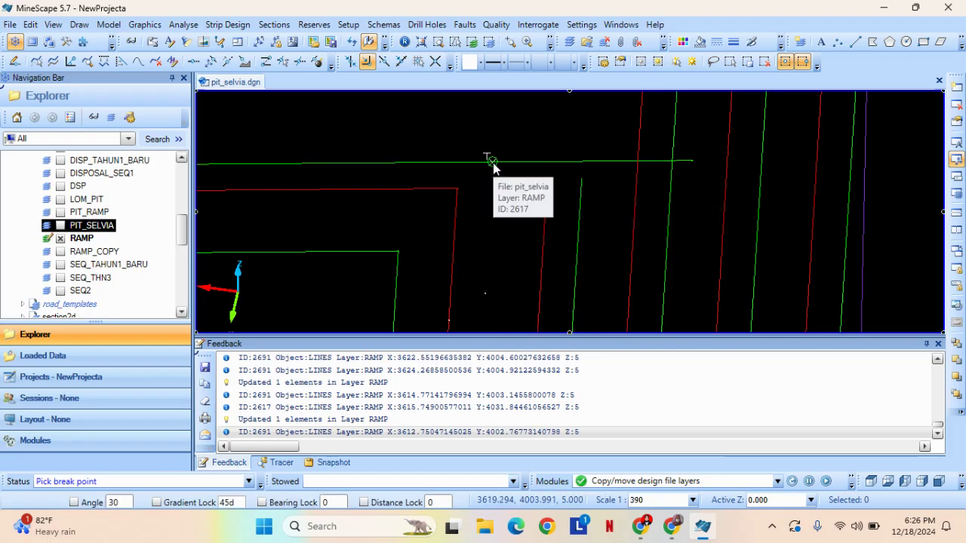
pyautogui.click(492, 163)
pyautogui.click(568, 163)
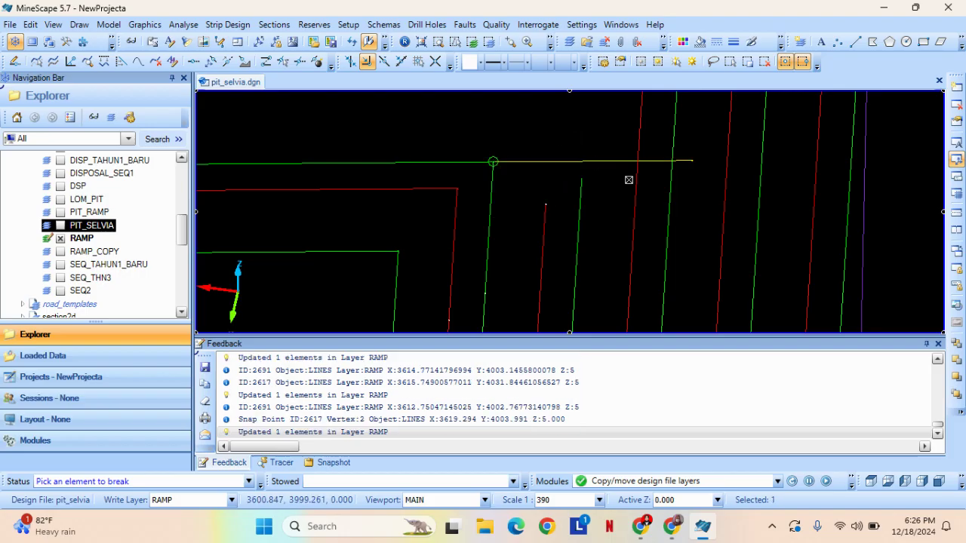
pyautogui.press('Delete')
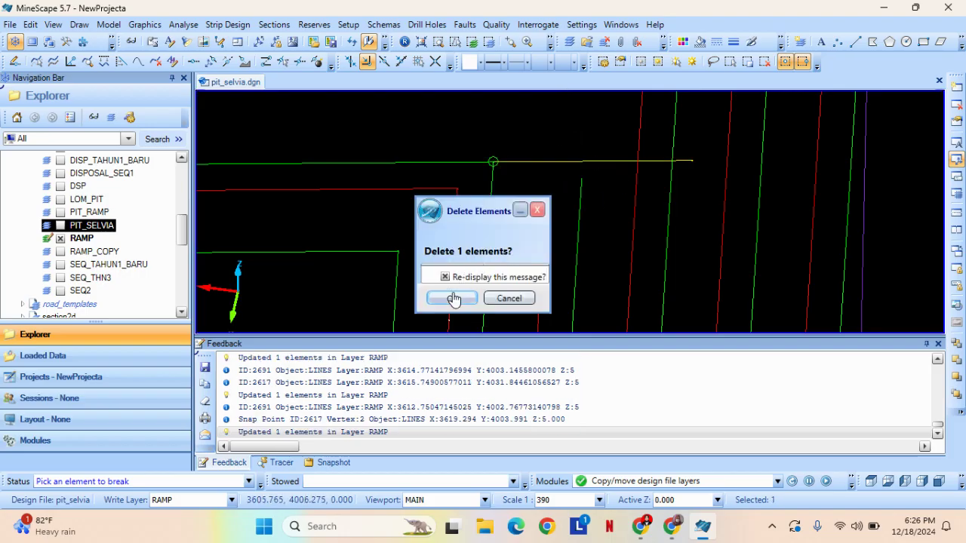
pyautogui.click(456, 299)
# Check which red and green lines outside the finished green corner pair up with the adjacent wall's next open red and green lines.
pyautogui.scroll(-3, 521, 177)
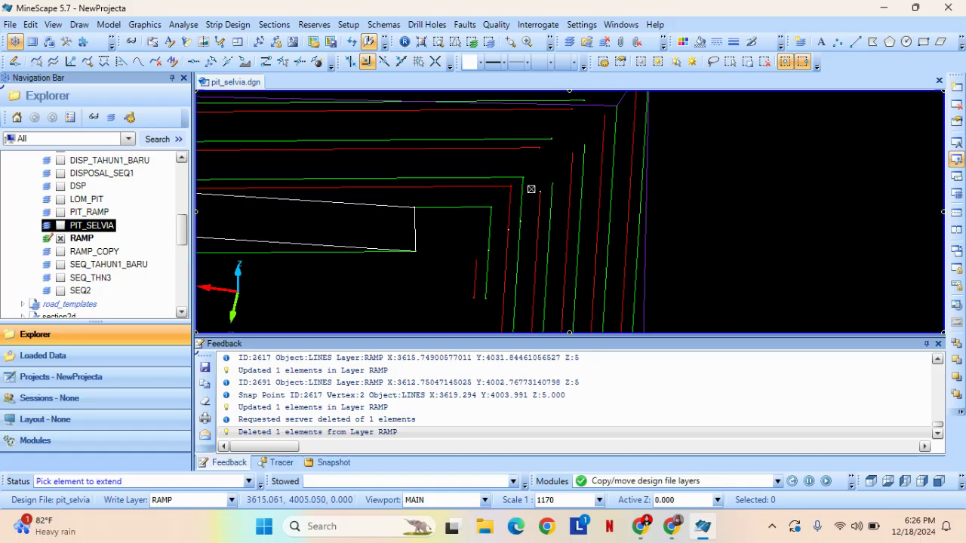
pyautogui.click(533, 202)
pyautogui.moveTo(533, 208); pyautogui.dragTo(514, 250, button='middle')
pyautogui.rightClick(510, 227)
pyautogui.rightClick(509, 226)
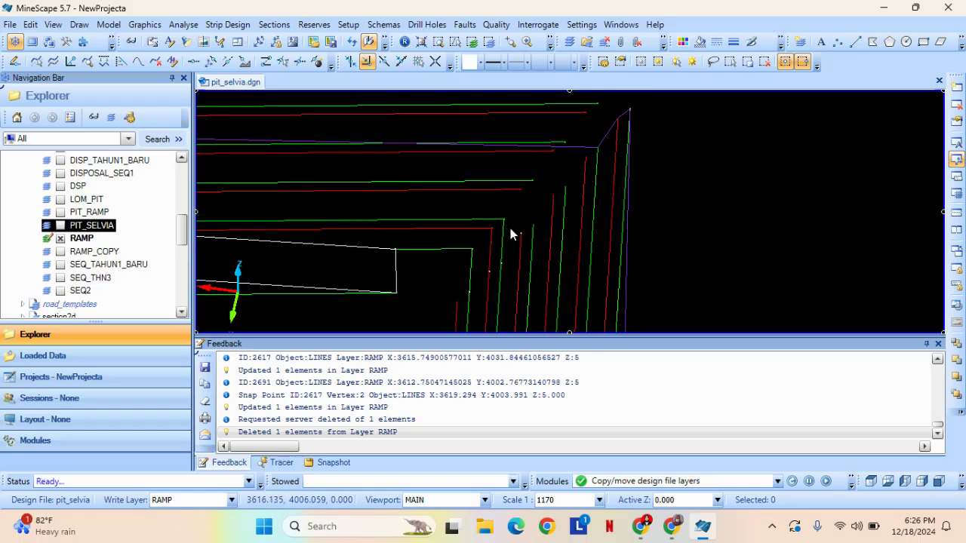
pyautogui.scroll(3, 505, 226)
pyautogui.scroll(-3, 539, 184)
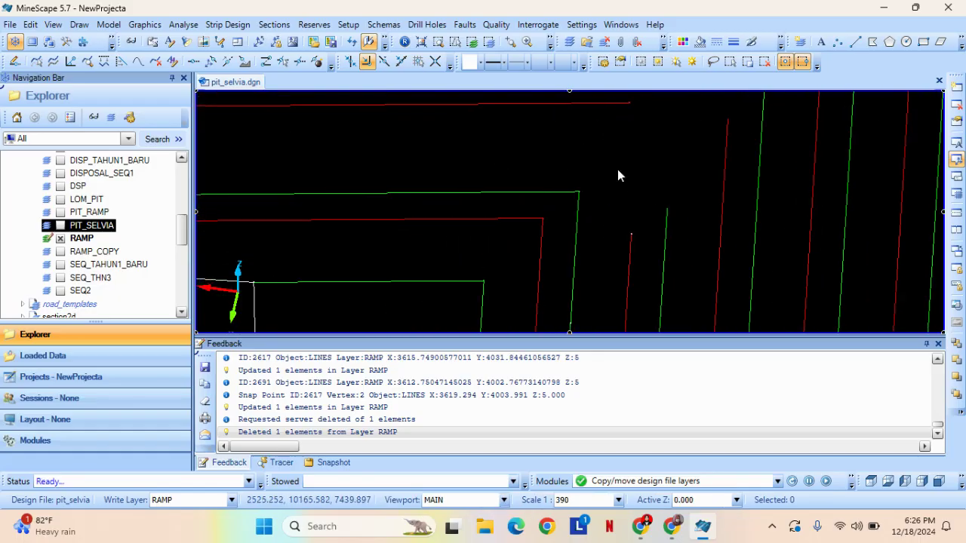
pyautogui.moveTo(618, 171); pyautogui.dragTo(529, 186, button='middle')
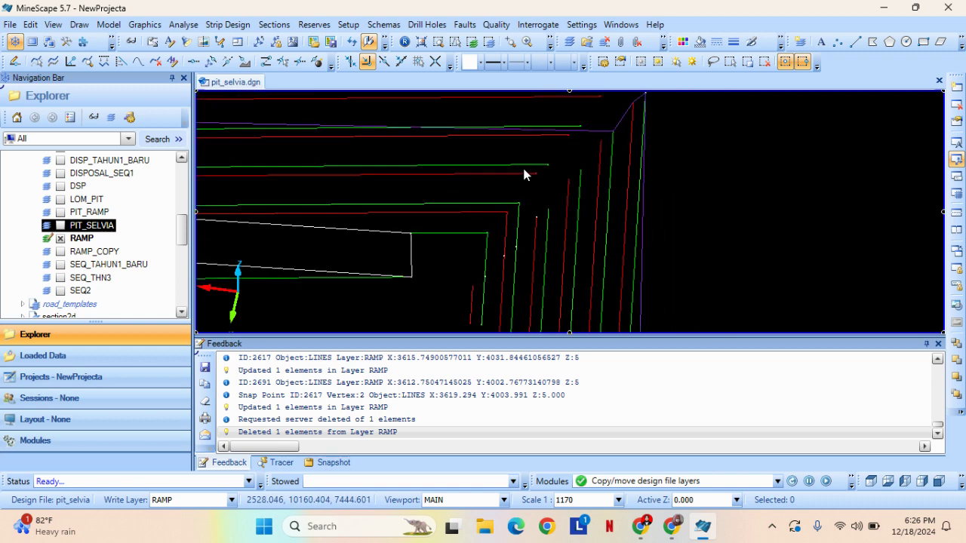
pyautogui.click(524, 173)
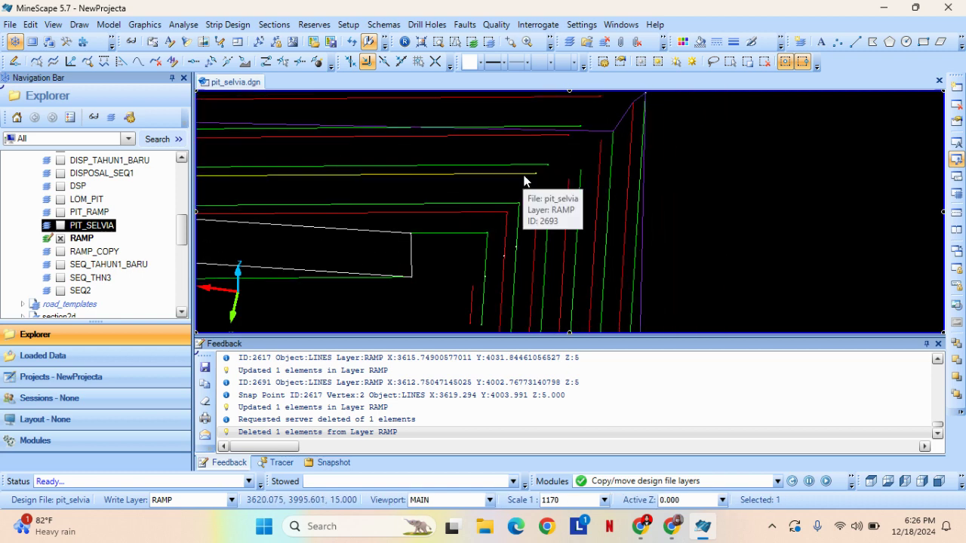
pyautogui.click(531, 185)
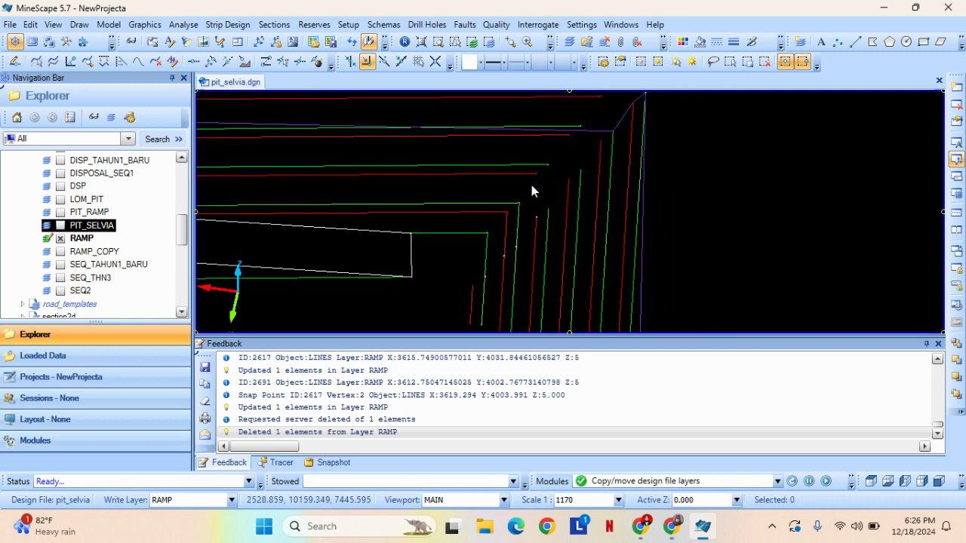
pyautogui.click(537, 237)
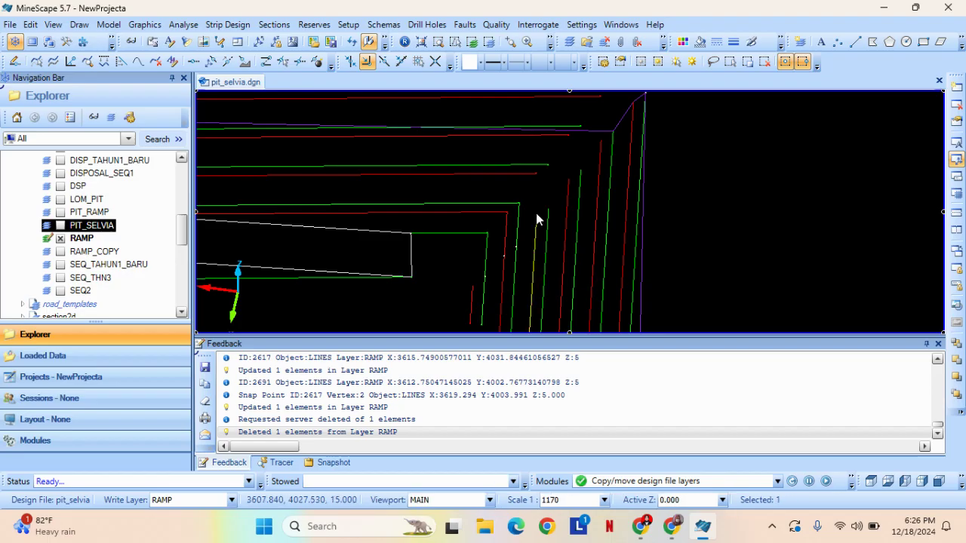
pyautogui.click(539, 184)
pyautogui.click(543, 165)
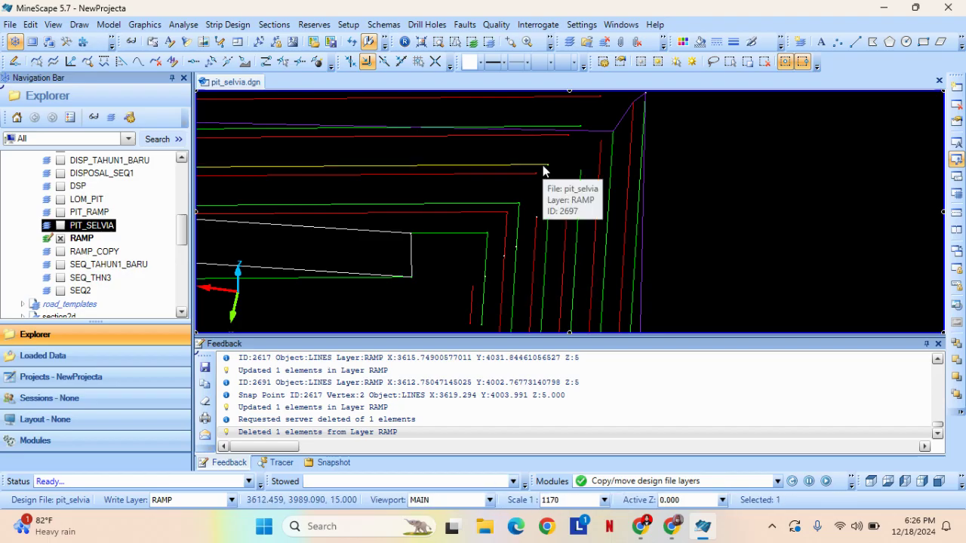
pyautogui.click(548, 220)
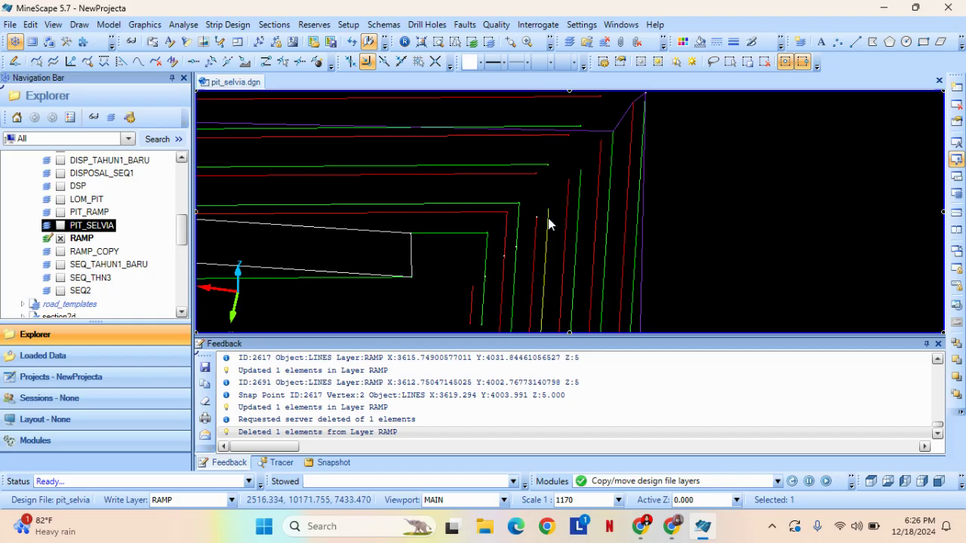
# Extend the red Z 15 line just outside the finished green corner outward past the adjacent wall's open red line.
pyautogui.scroll(3, 528, 210)
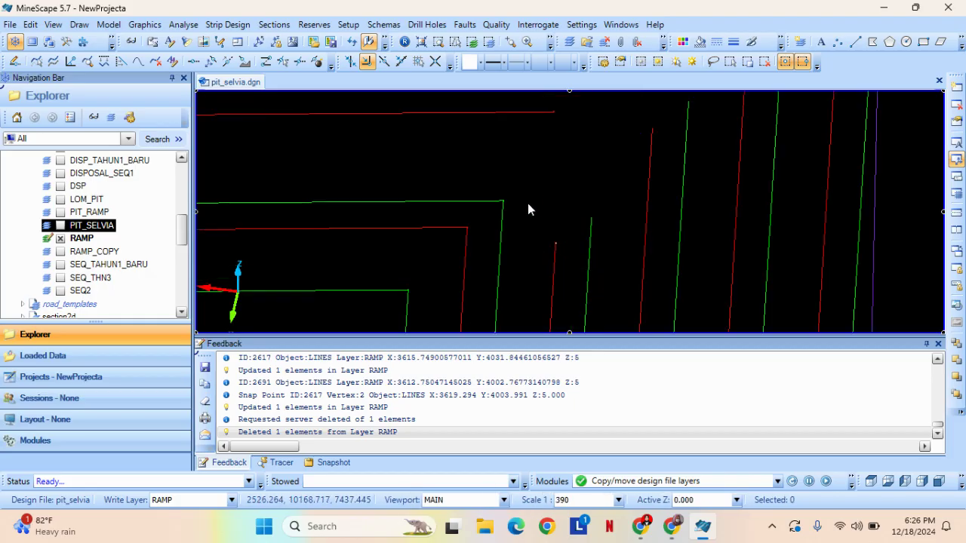
pyautogui.moveTo(548, 178); pyautogui.dragTo(512, 177, button='middle')
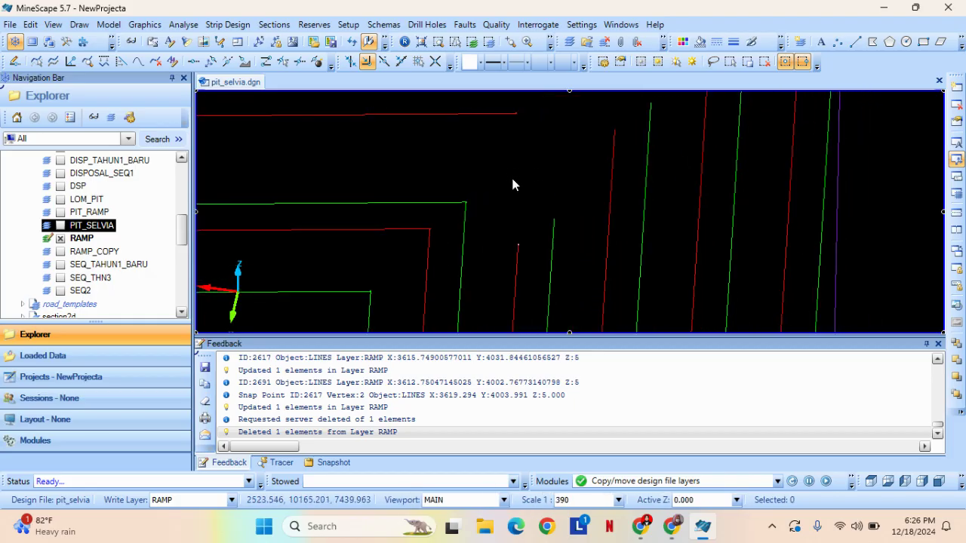
pyautogui.rightClick(435, 164)
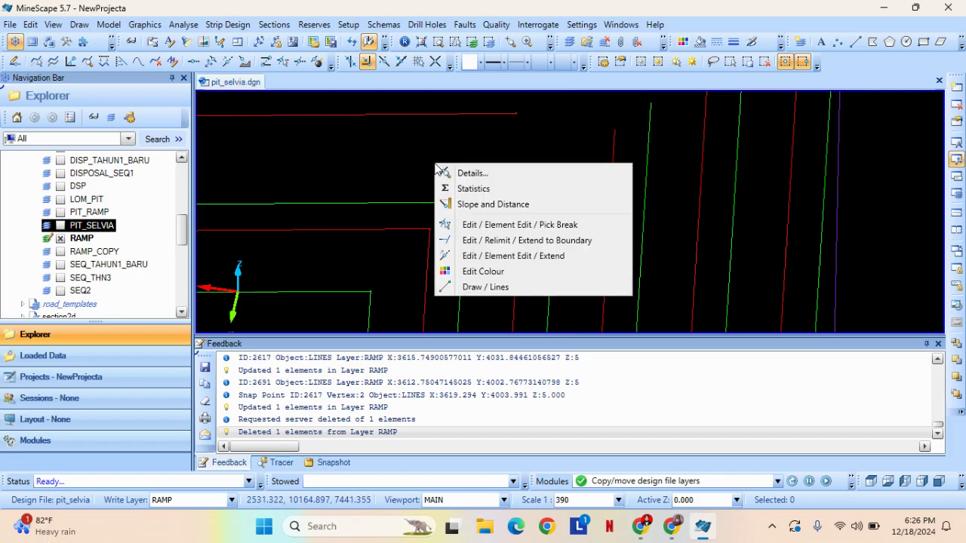
pyautogui.click(554, 255)
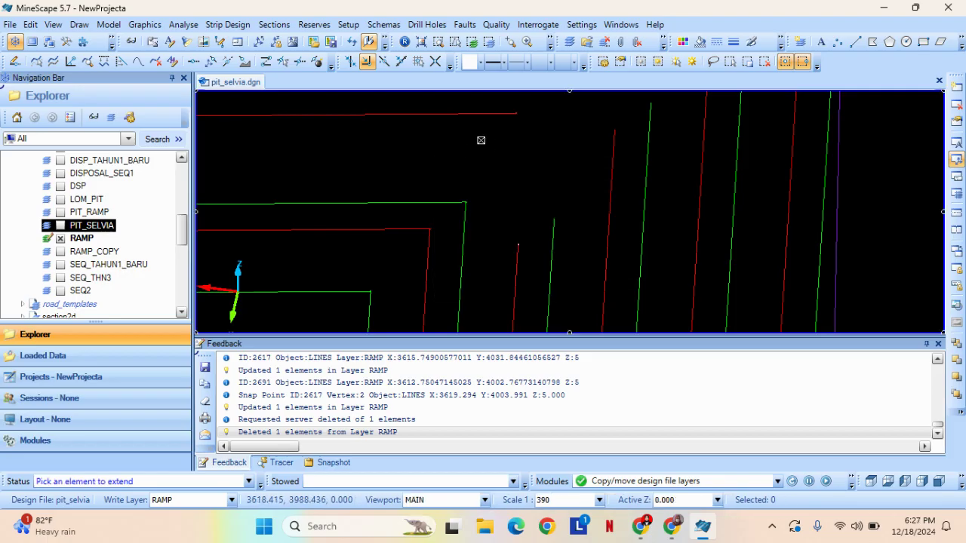
pyautogui.click(469, 114)
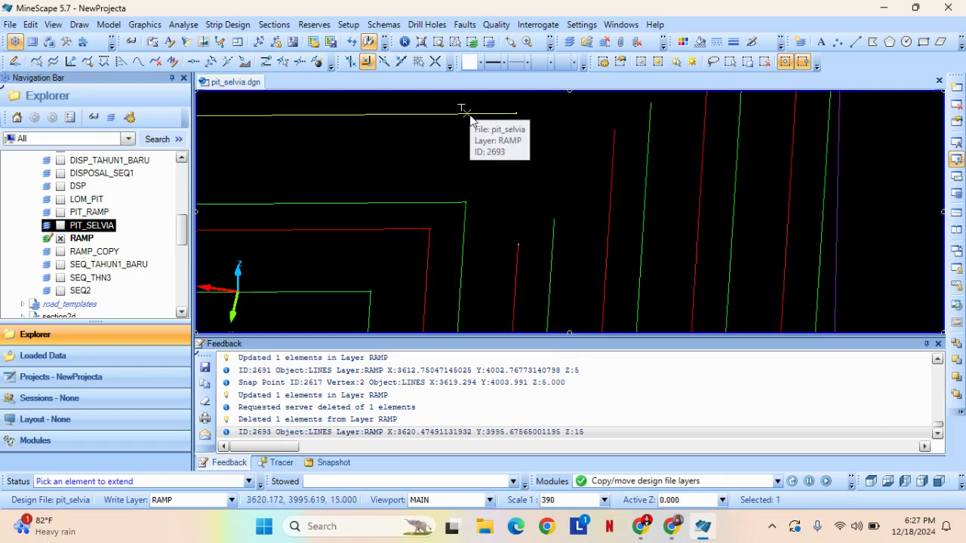
pyautogui.click(688, 113)
# Extend the adjacent wall's first open red line to the red Z 15 line as its boundary, declining the boundary Z values.
pyautogui.rightClick(578, 154)
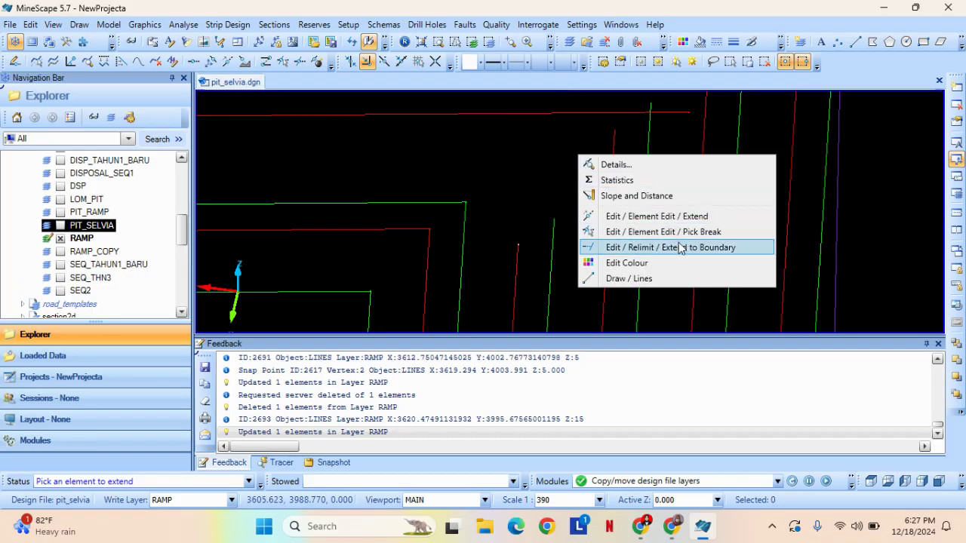
pyautogui.click(626, 248)
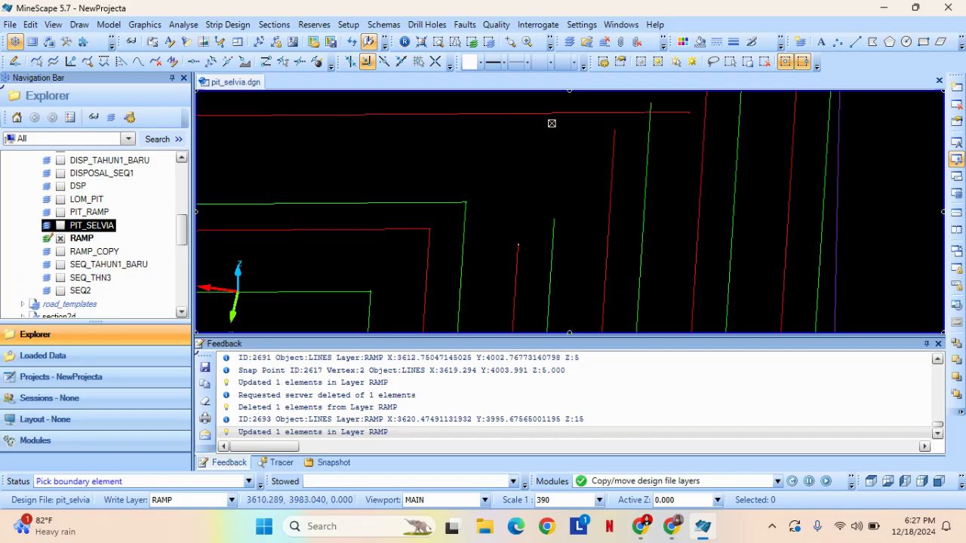
pyautogui.click(505, 112)
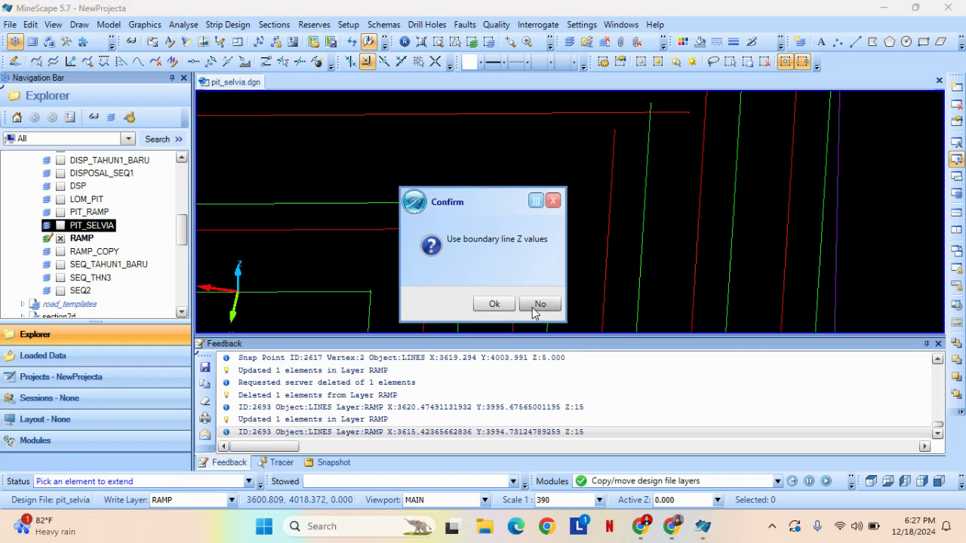
pyautogui.click(540, 304)
pyautogui.click(517, 264)
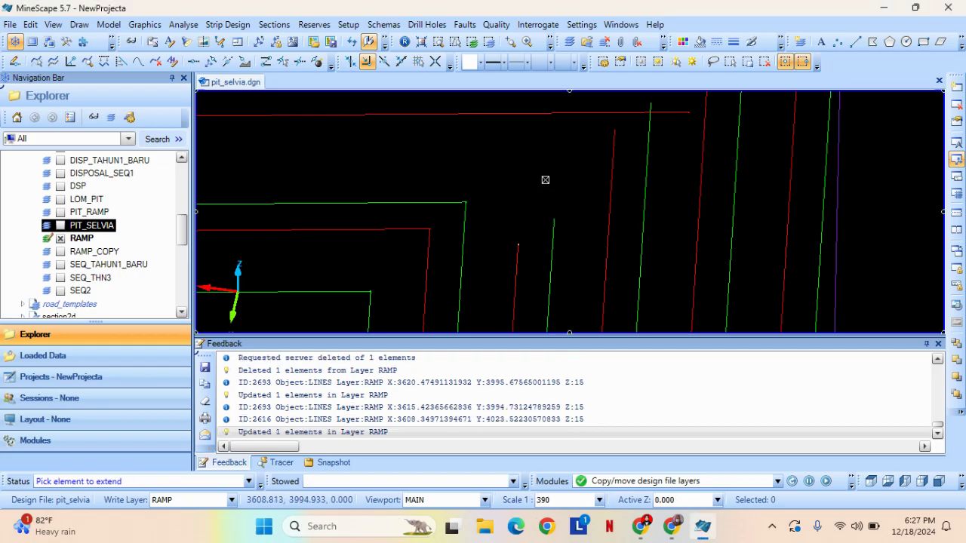
pyautogui.moveTo(567, 147); pyautogui.dragTo(513, 205, button='middle')
pyautogui.rightClick(514, 206)
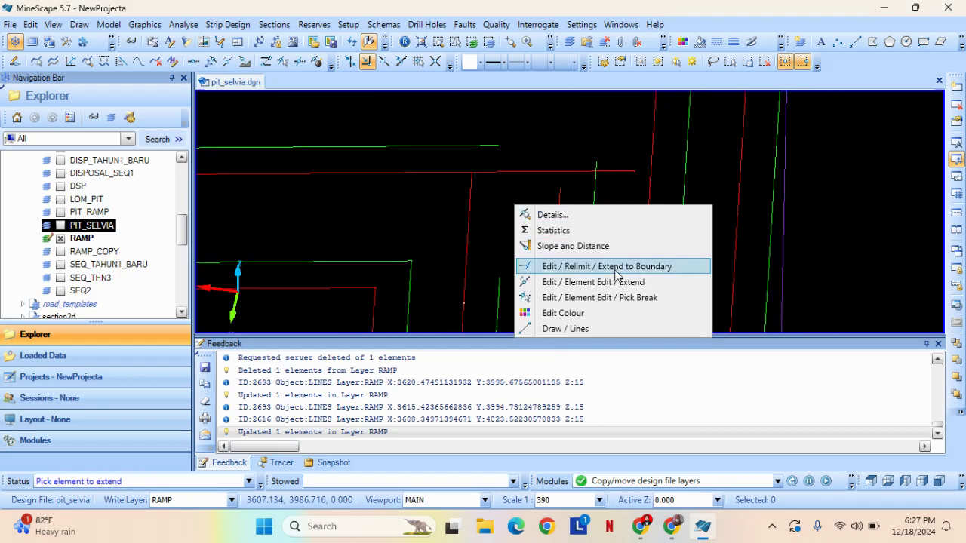
pyautogui.click(607, 266)
pyautogui.click(466, 146)
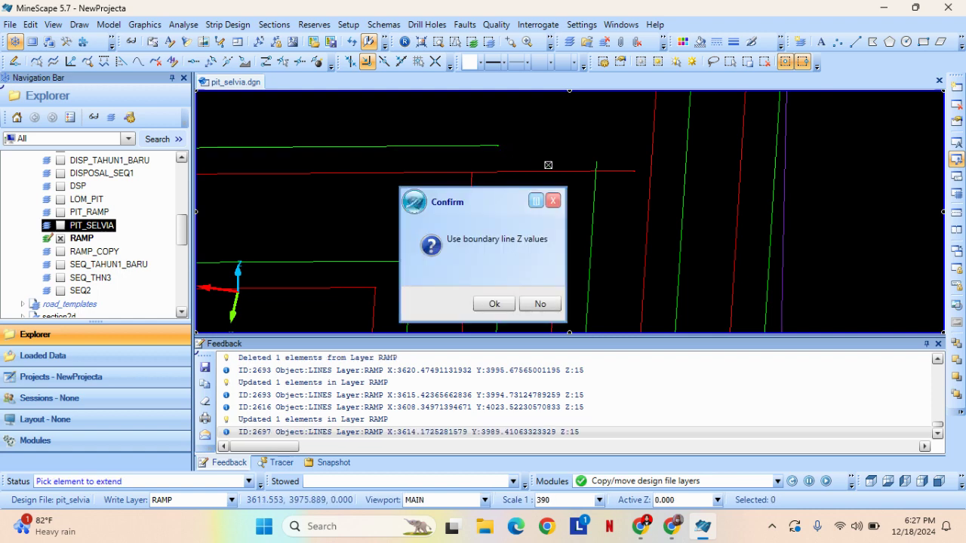
pyautogui.click(549, 199)
# Extend the green Z 15 line just beyond the red Z 15 line outward past the adjacent wall's open green line.
pyautogui.rightClick(553, 120)
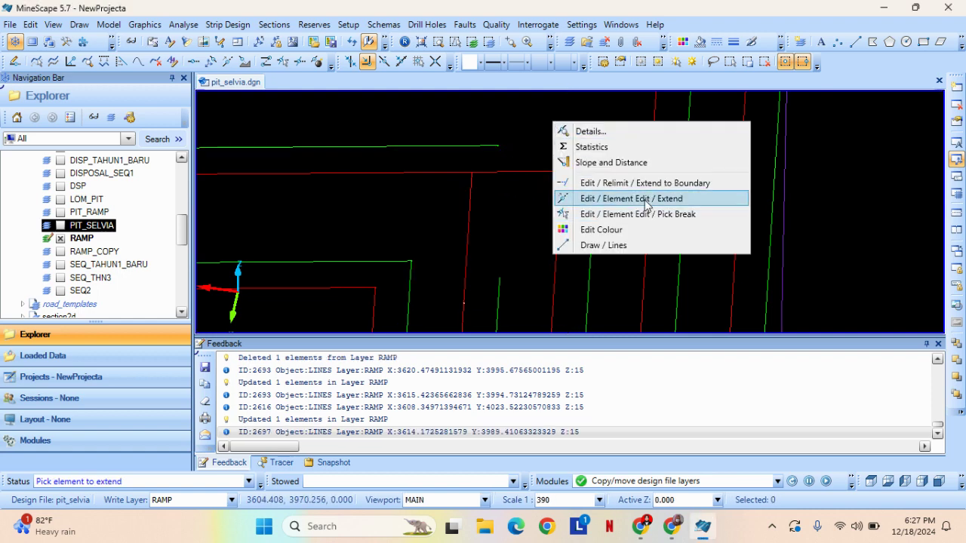
pyautogui.click(626, 197)
pyautogui.click(489, 145)
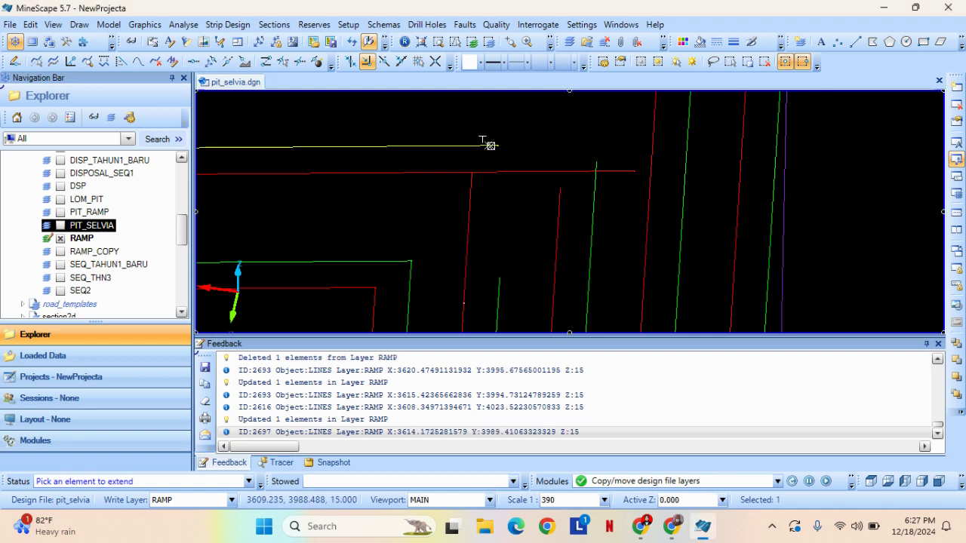
pyautogui.click(587, 141)
# Extend the adjacent wall's first open green line to the green Z 15 line as its boundary.
pyautogui.rightClick(578, 129)
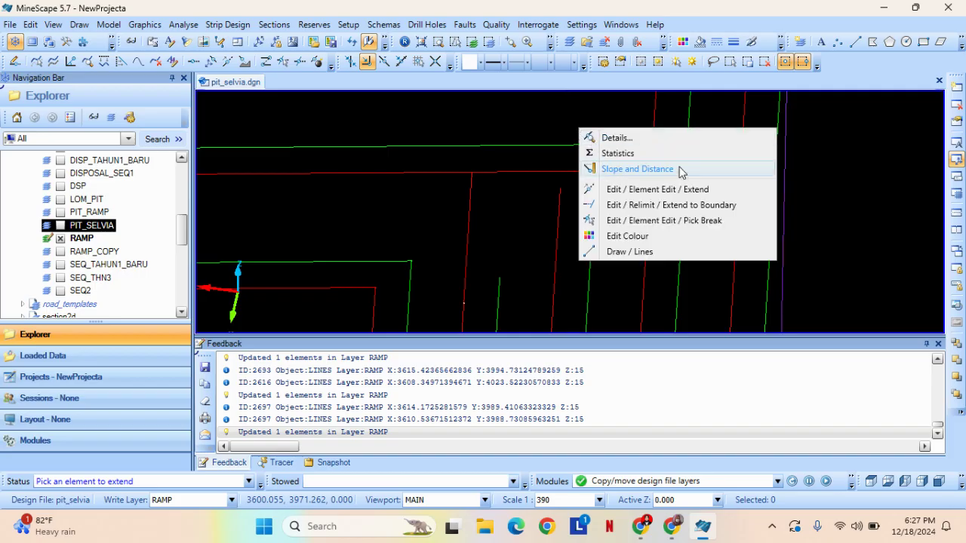
pyautogui.click(674, 206)
pyautogui.click(513, 148)
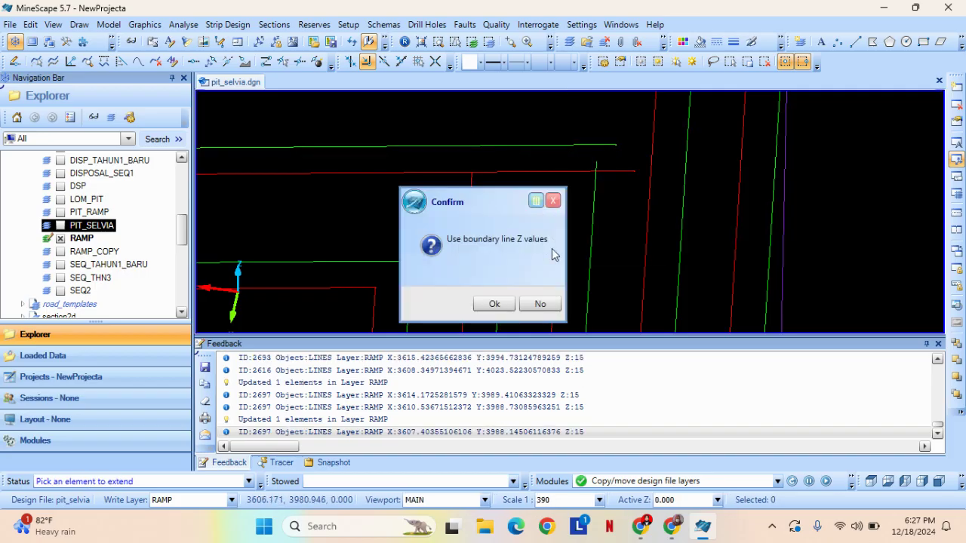
pyautogui.click(507, 302)
pyautogui.click(500, 288)
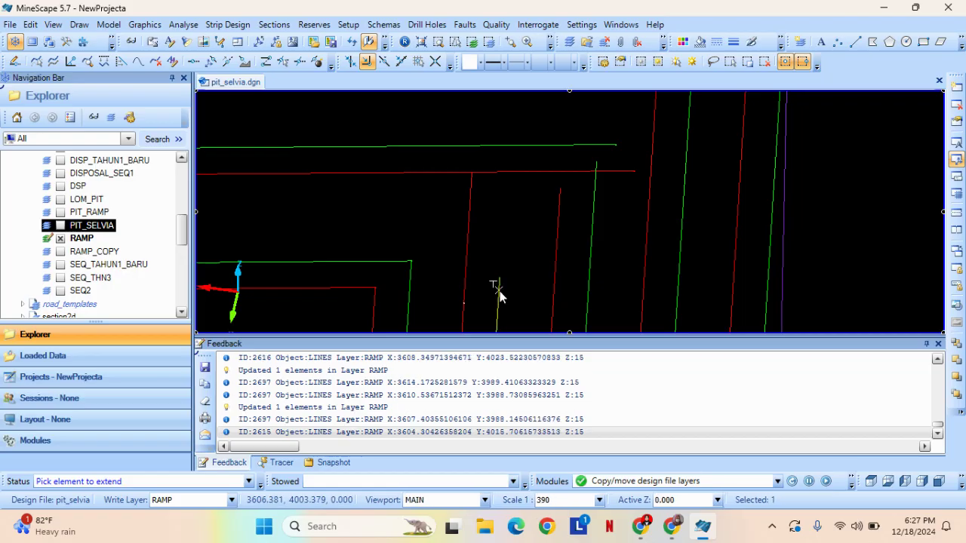
# Break the red and green Z 15 lines at their new corners and delete both overhanging pieces.
pyautogui.rightClick(529, 210)
pyautogui.click(613, 295)
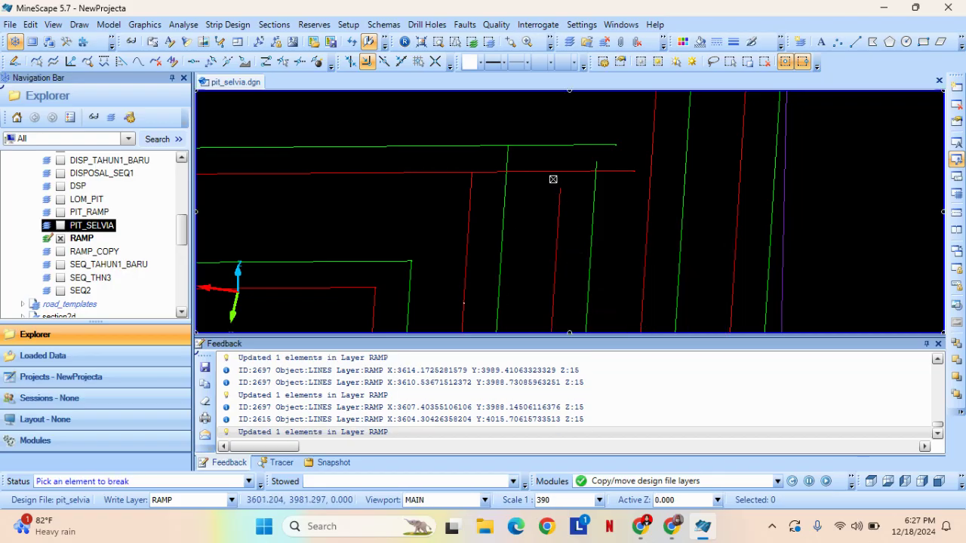
pyautogui.click(538, 173)
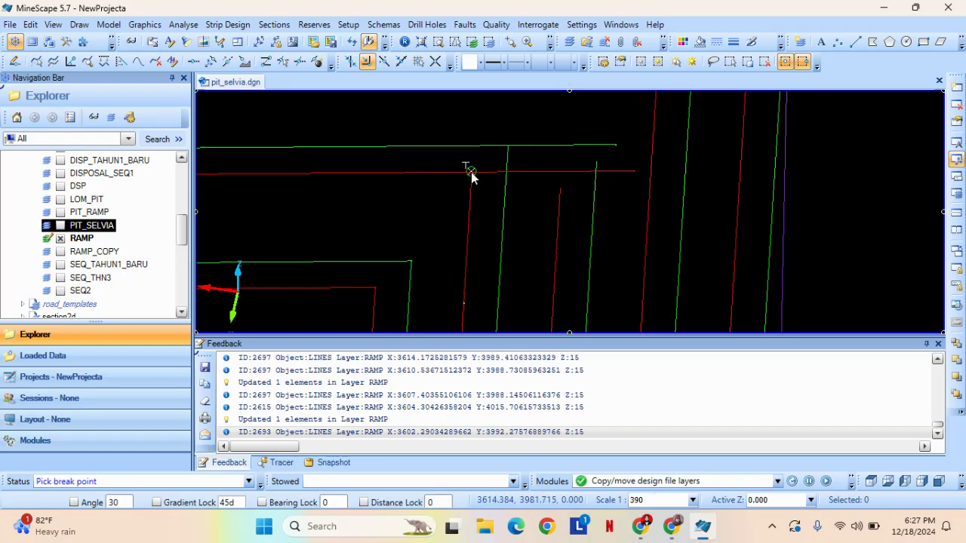
pyautogui.click(470, 172)
pyautogui.click(550, 145)
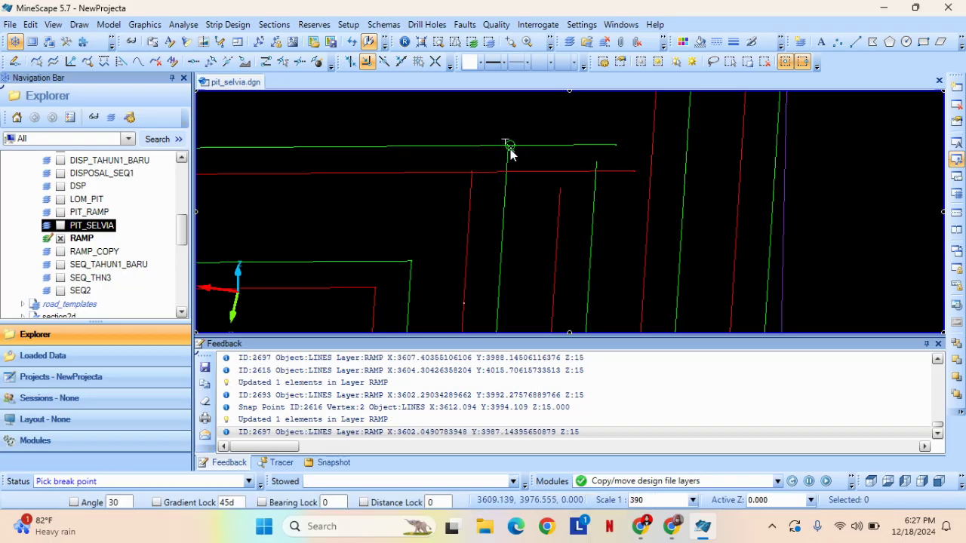
pyautogui.click(531, 156)
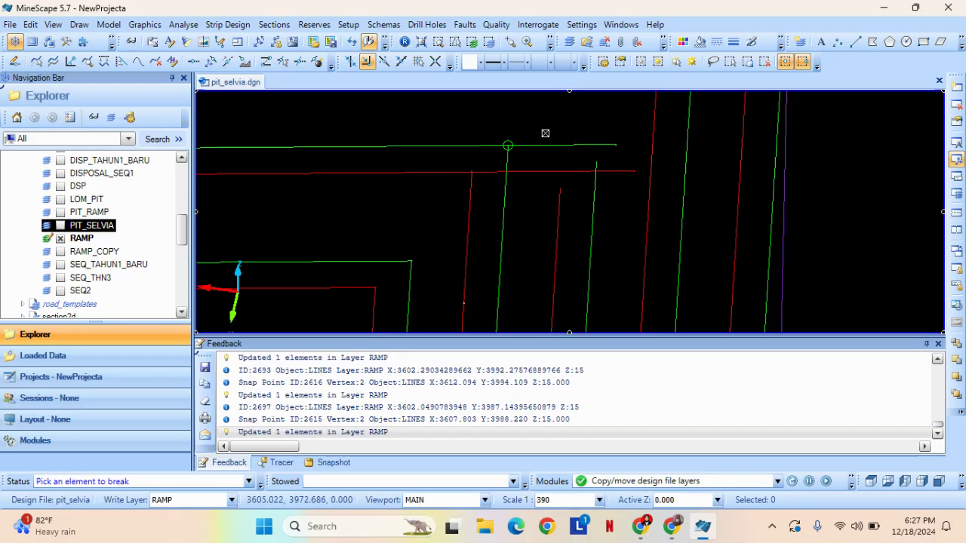
pyautogui.click(529, 173)
pyautogui.press('Delete')
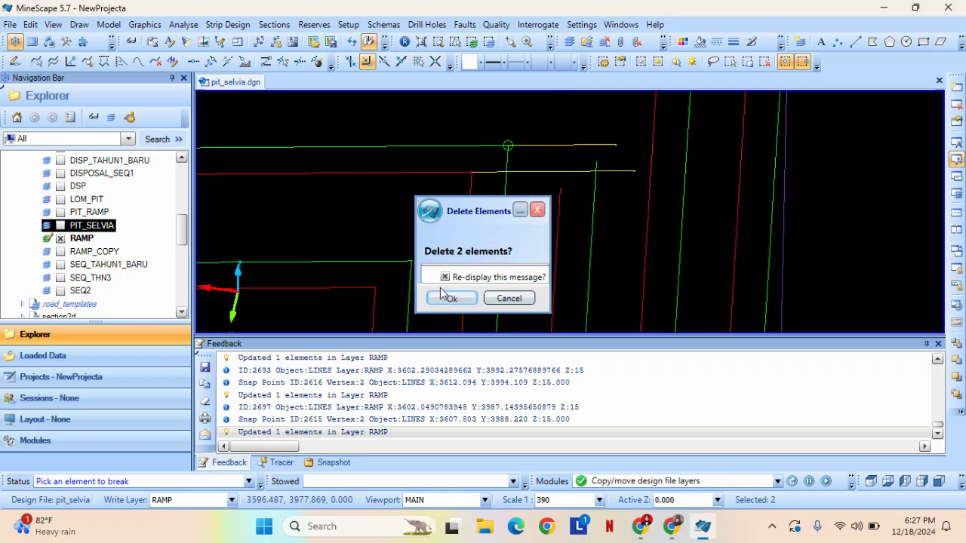
pyautogui.click(446, 298)
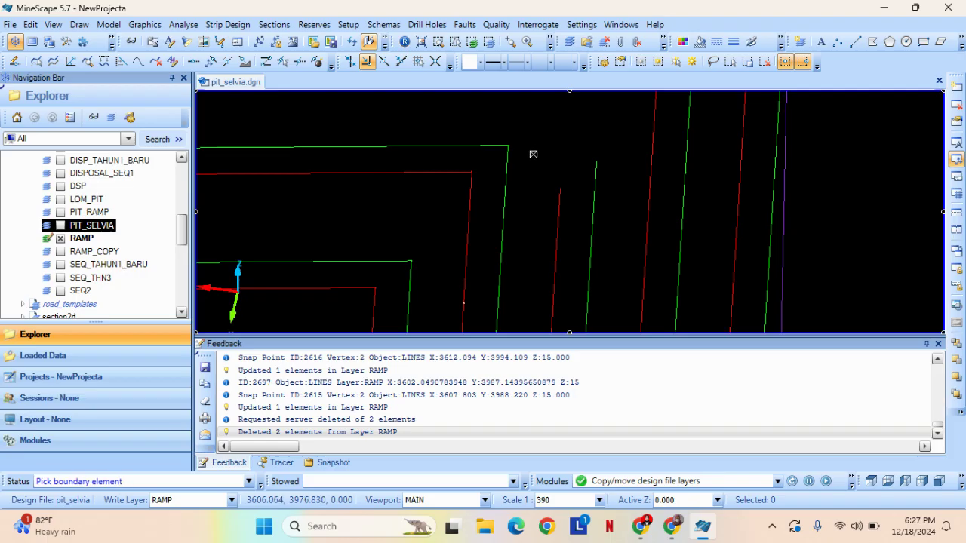
# Extend the red Z 25 line just outside the finished green corner outward past the adjacent wall's next open red line.
pyautogui.click(533, 154)
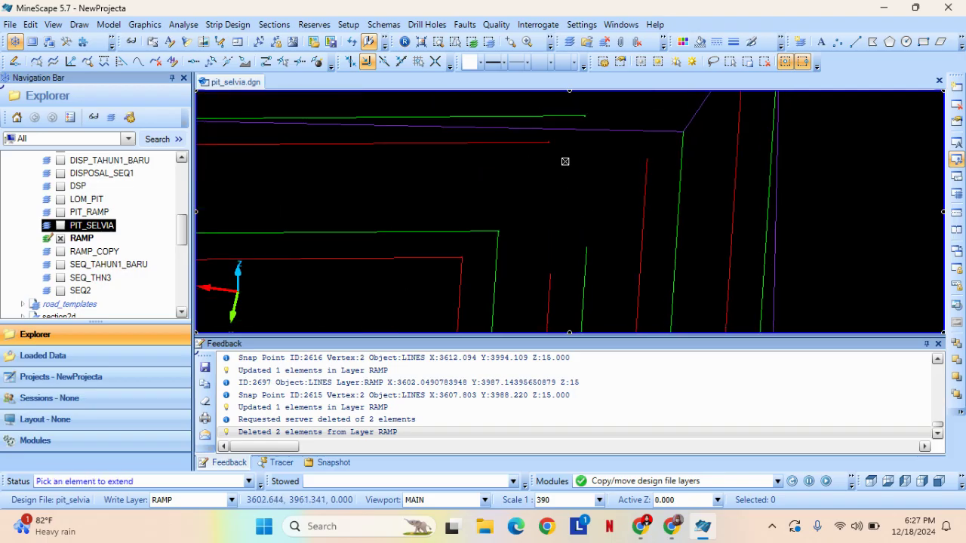
pyautogui.scroll(-1, 484, 191)
pyautogui.scroll(1, 497, 177)
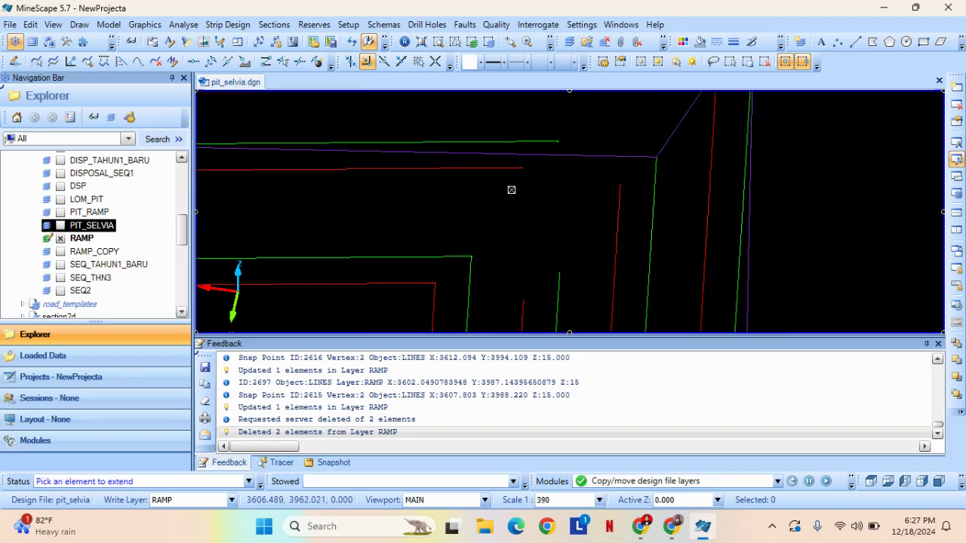
pyautogui.moveTo(511, 189); pyautogui.dragTo(474, 141, button='middle')
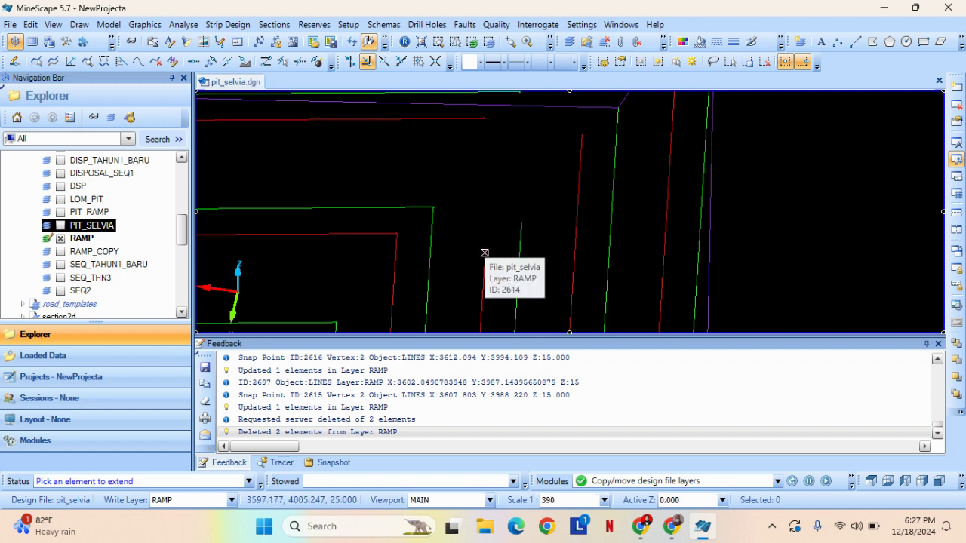
pyautogui.moveTo(518, 161); pyautogui.dragTo(520, 179, button='middle')
pyautogui.rightClick(528, 161)
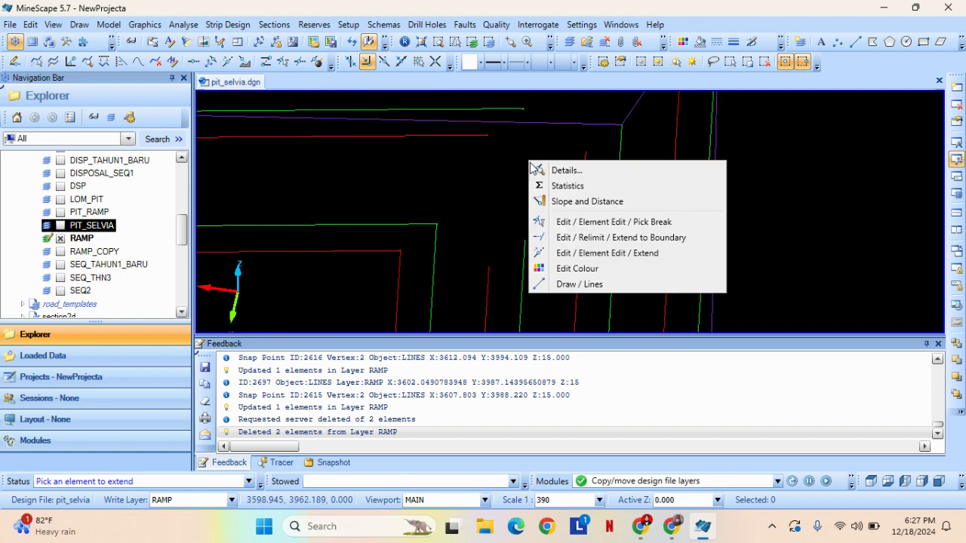
pyautogui.click(623, 253)
pyautogui.click(445, 136)
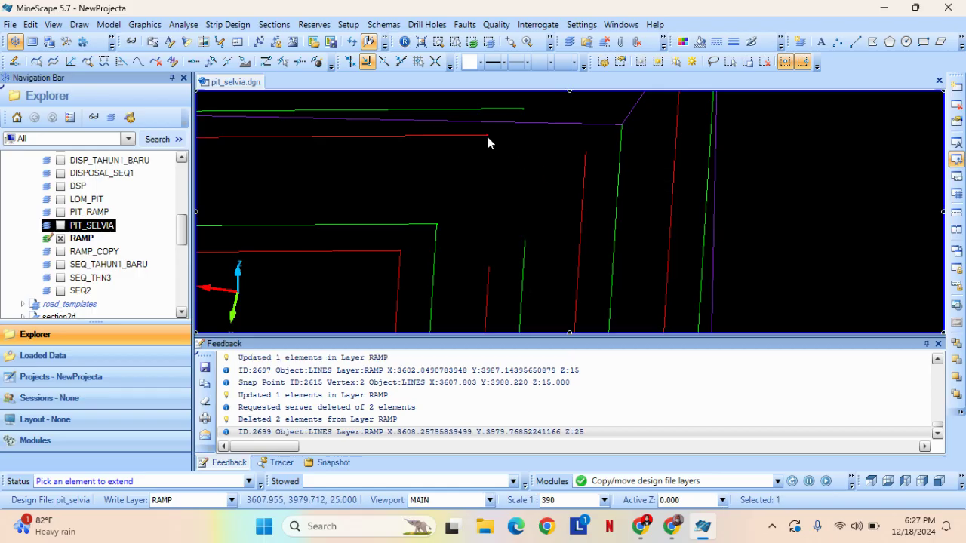
pyautogui.click(712, 150)
# Extend the adjacent wall's next open red line to the red Z 25 line as its boundary, declining the boundary Z values.
pyautogui.rightClick(760, 140)
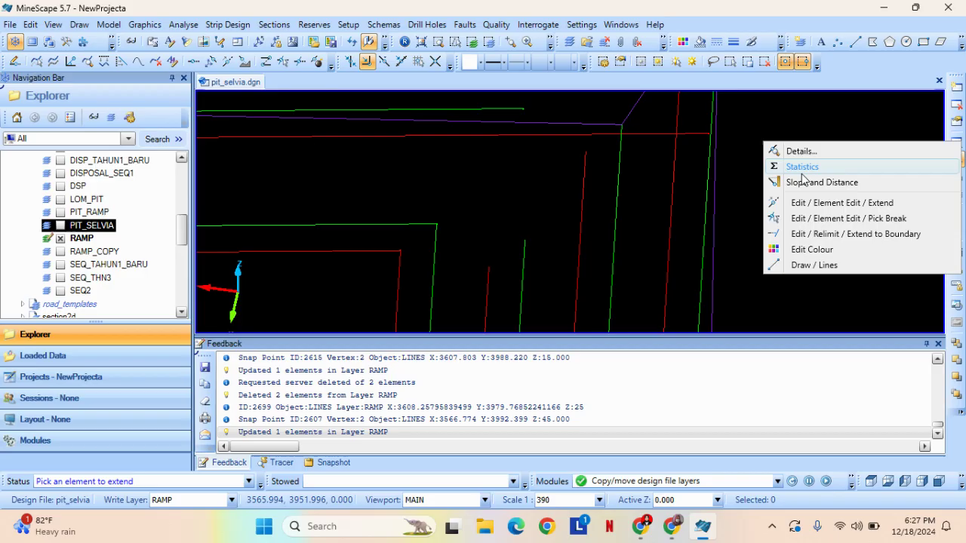
pyautogui.click(830, 234)
pyautogui.click(537, 136)
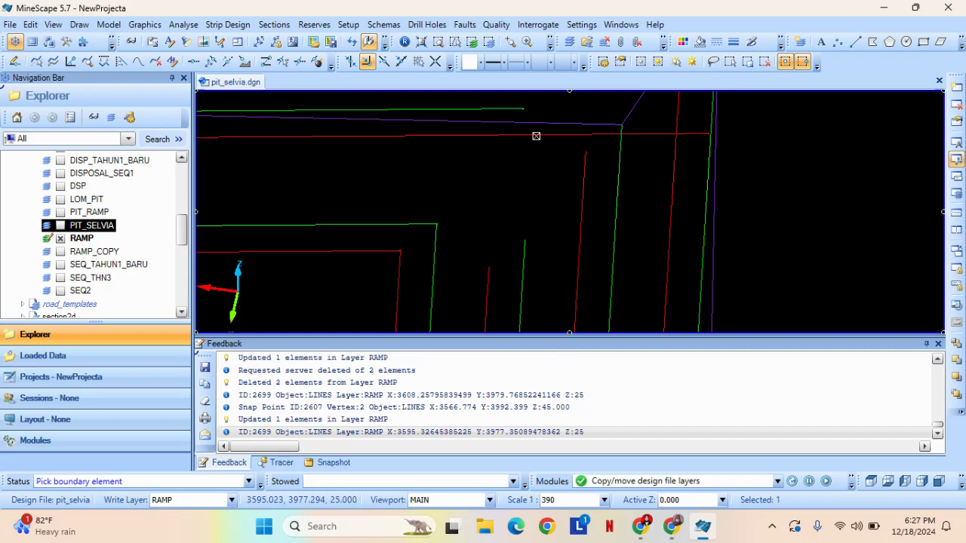
pyautogui.click(539, 308)
pyautogui.click(490, 276)
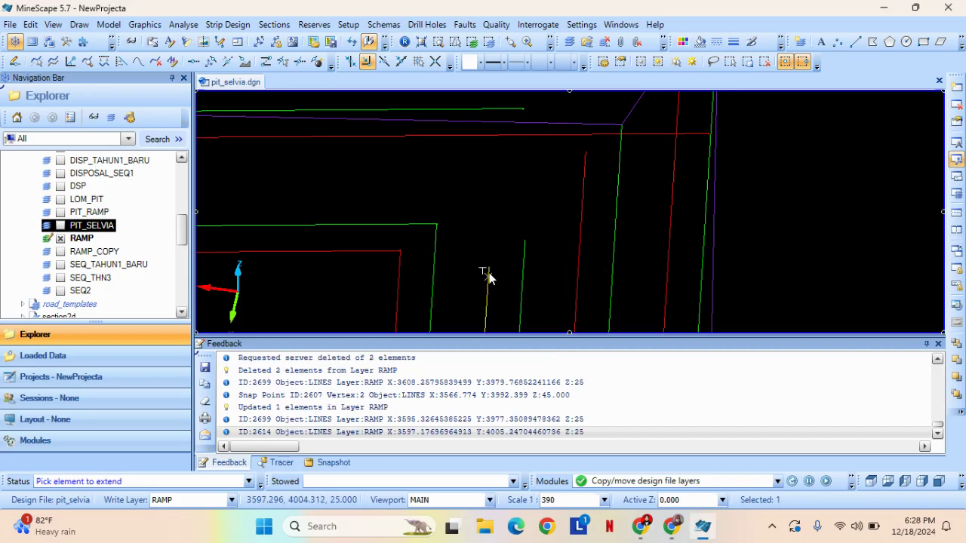
# Break the red Z 25 line at its new corner and delete the overhanging piece.
pyautogui.rightClick(515, 178)
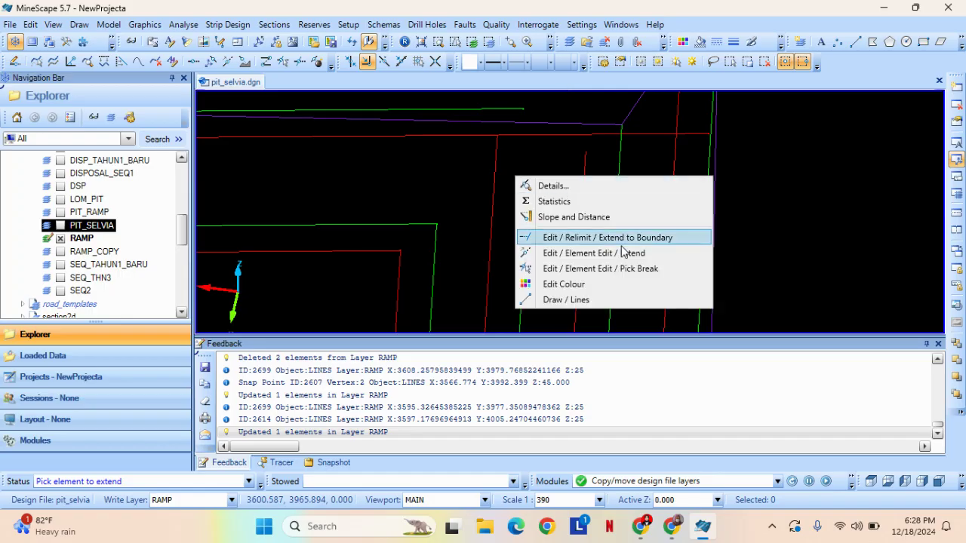
pyautogui.click(618, 270)
pyautogui.scroll(1, 551, 187)
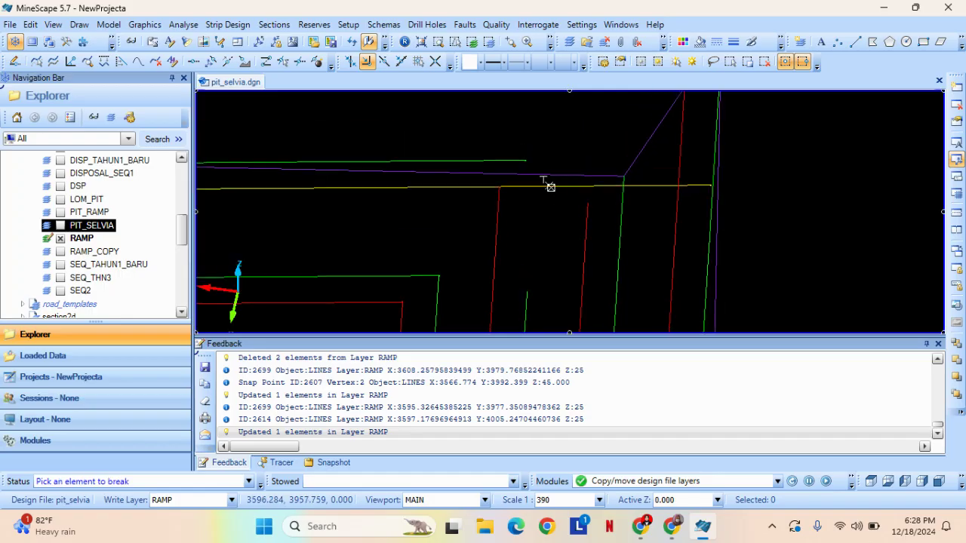
pyautogui.click(547, 188)
pyautogui.click(498, 185)
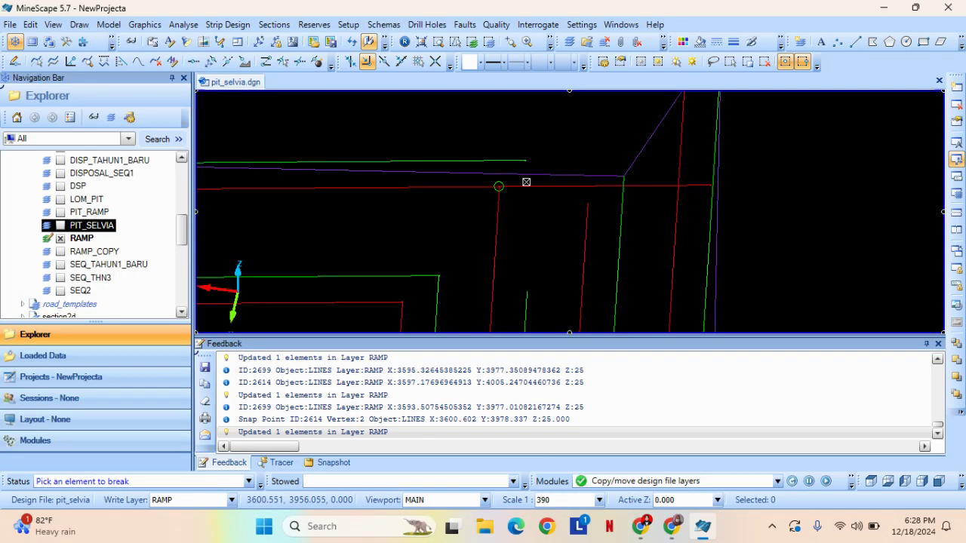
pyautogui.moveTo(526, 182); pyautogui.dragTo(557, 224)
pyautogui.press('Delete')
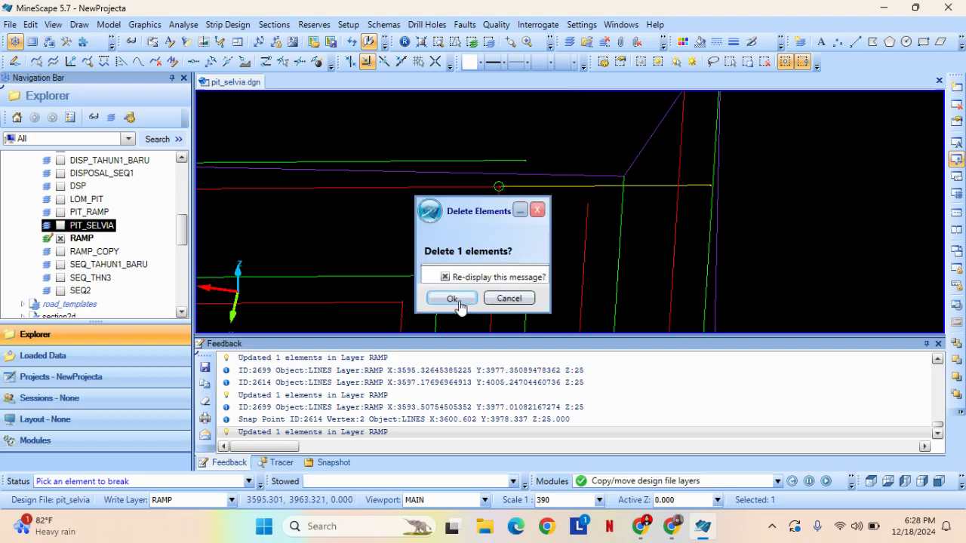
pyautogui.click(458, 298)
# Examine where the purple outline crosses the edges of the uppermost white ramp segment.
pyautogui.scroll(-3, 505, 224)
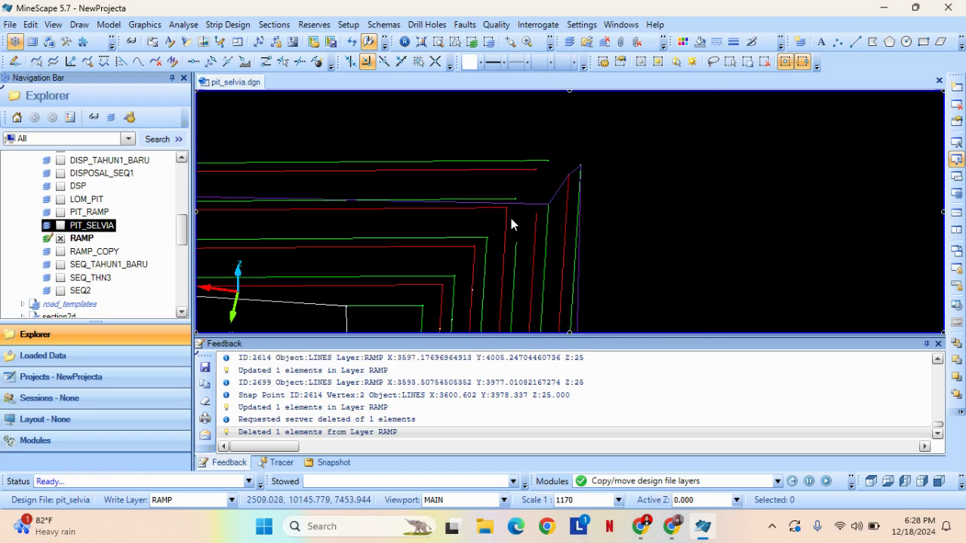
pyautogui.scroll(-3, 423, 240)
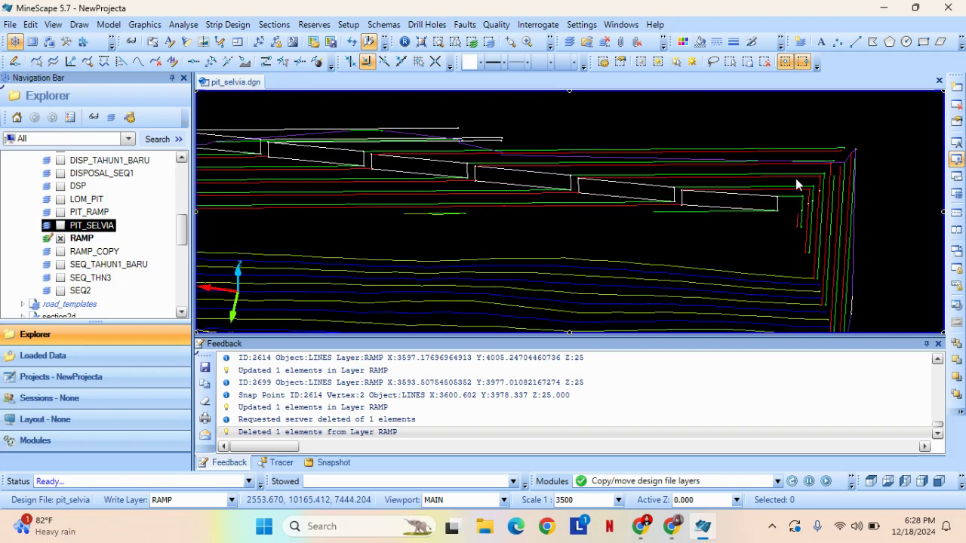
pyautogui.scroll(3, 407, 158)
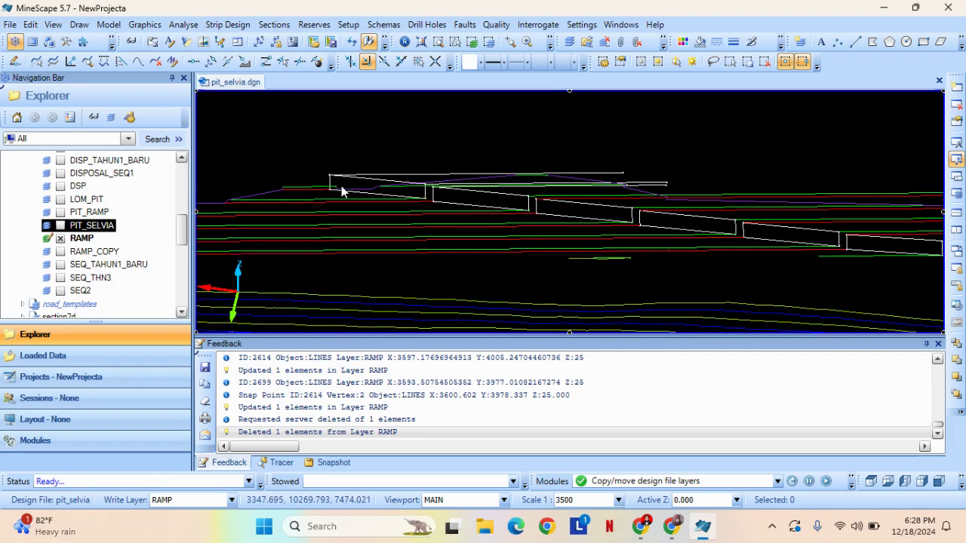
pyautogui.moveTo(360, 194); pyautogui.dragTo(414, 206, button='middle')
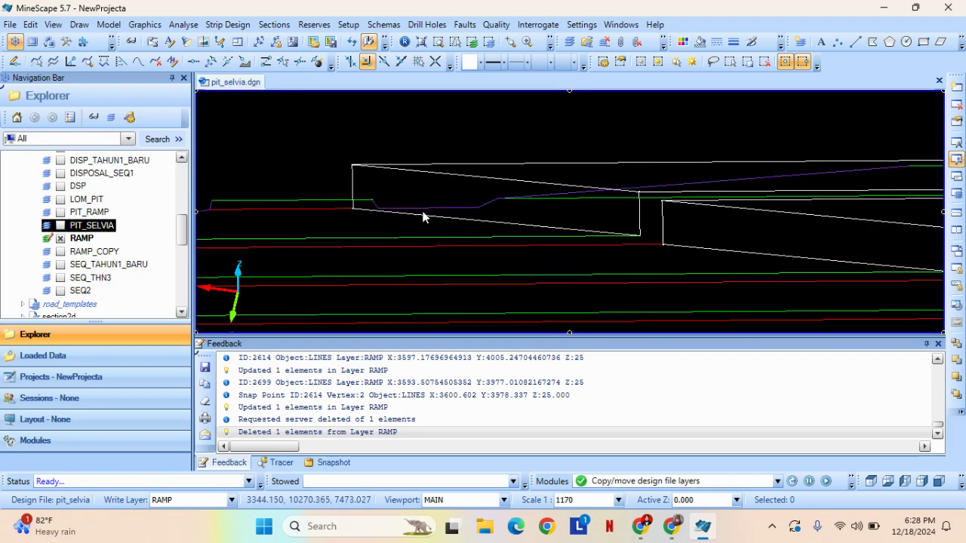
pyautogui.click(494, 201)
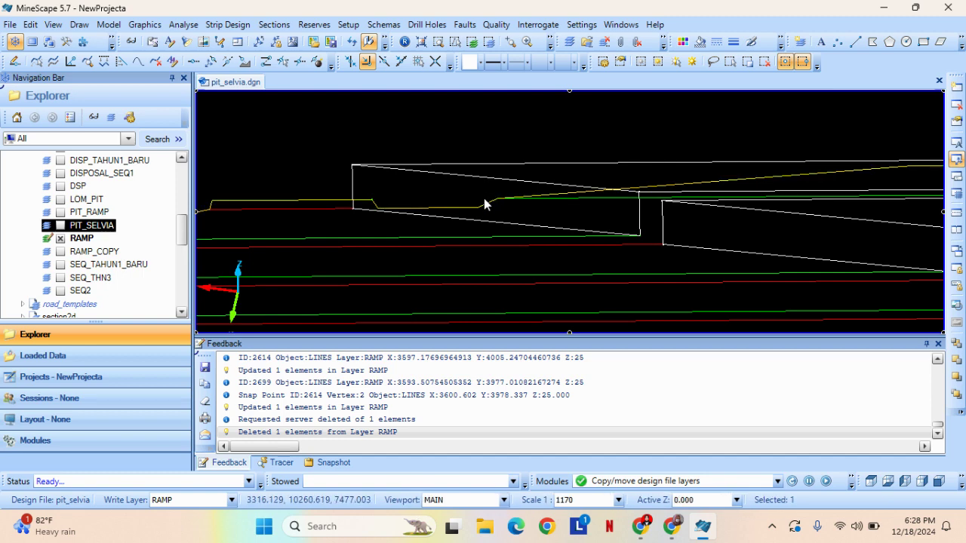
pyautogui.click(485, 201)
pyautogui.click(489, 207)
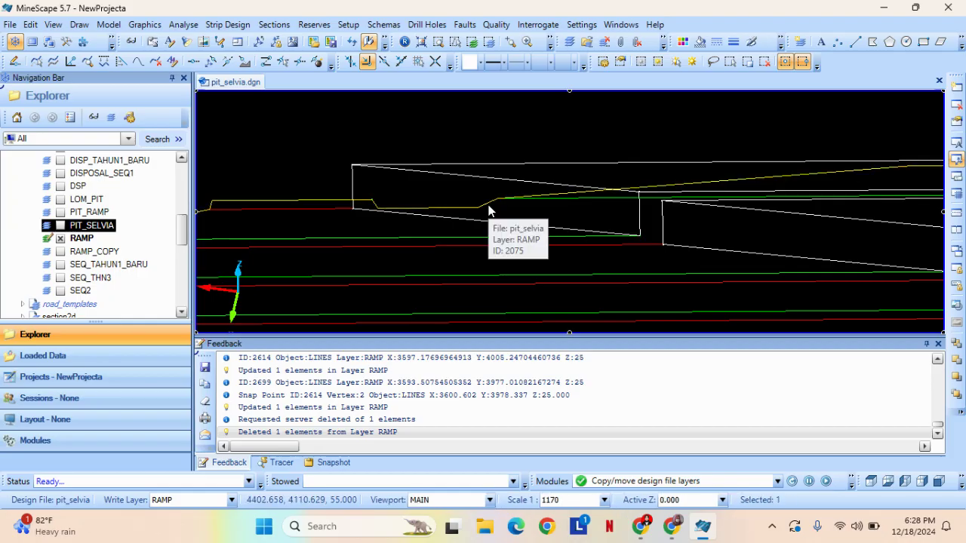
pyautogui.click(487, 209)
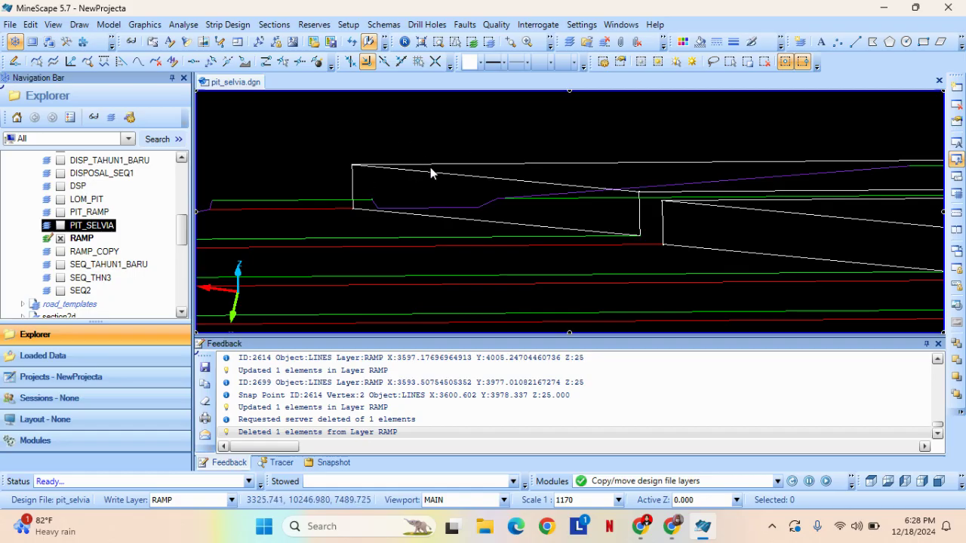
# Trim the uppermost white ramp segment's end line and upper sloping edge to the purple outline, declining the boundary Z values.
pyautogui.click(30, 24)
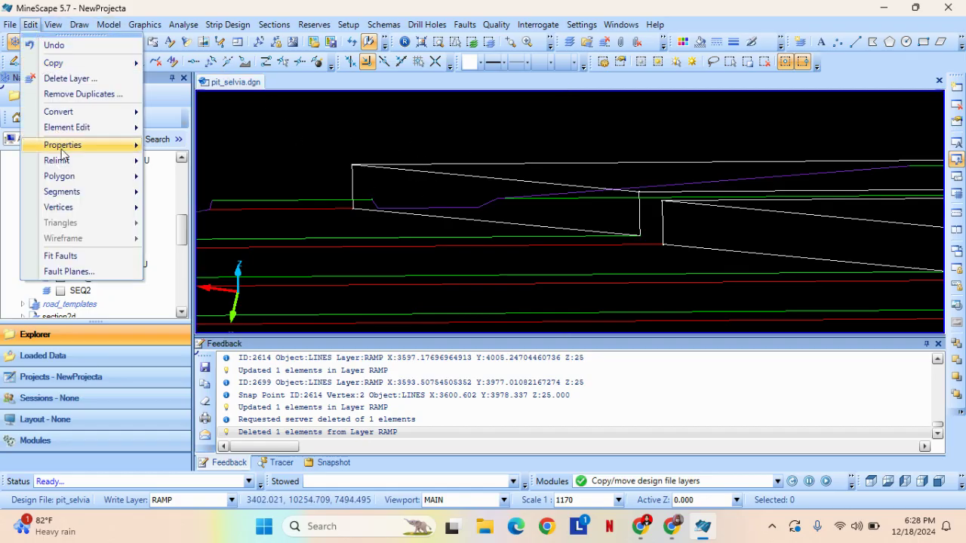
pyautogui.moveTo(67, 161)
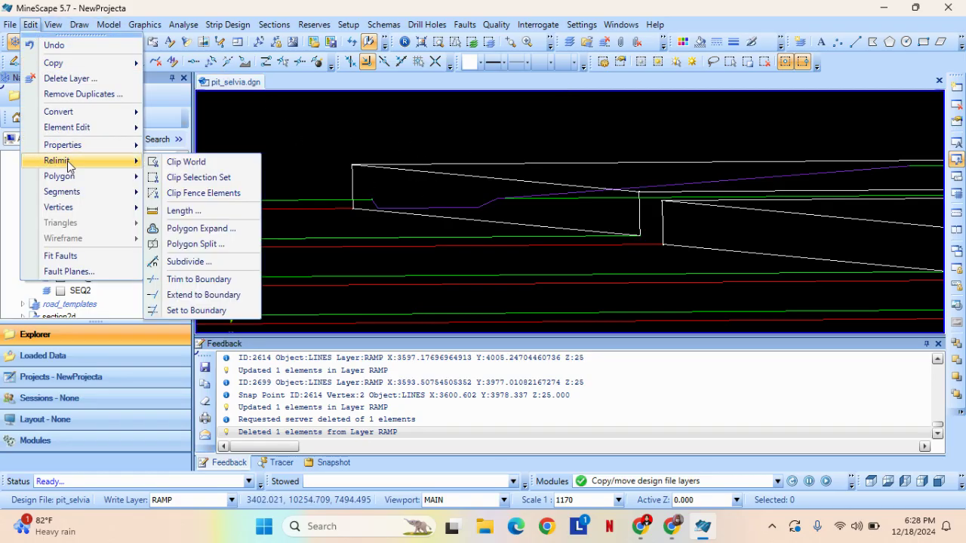
pyautogui.click(198, 280)
pyautogui.click(483, 204)
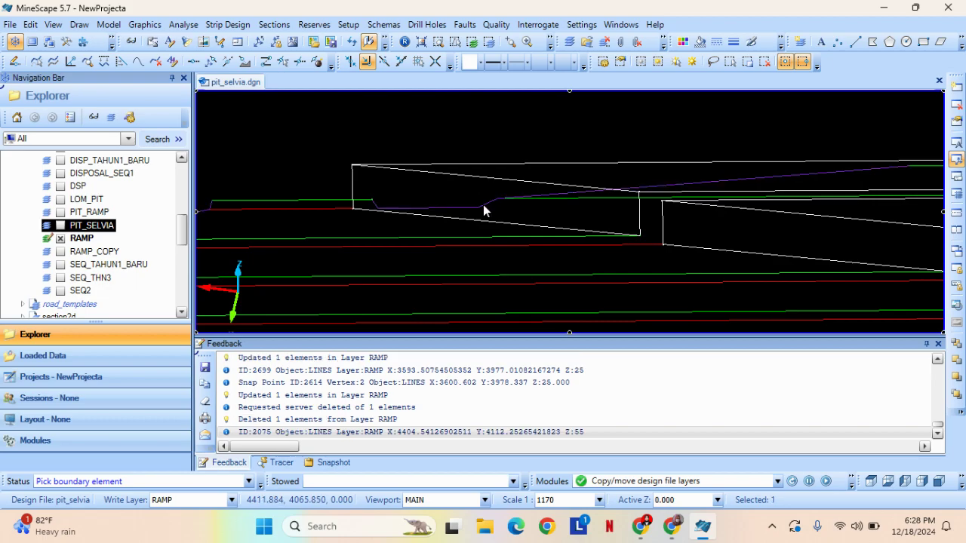
pyautogui.click(540, 305)
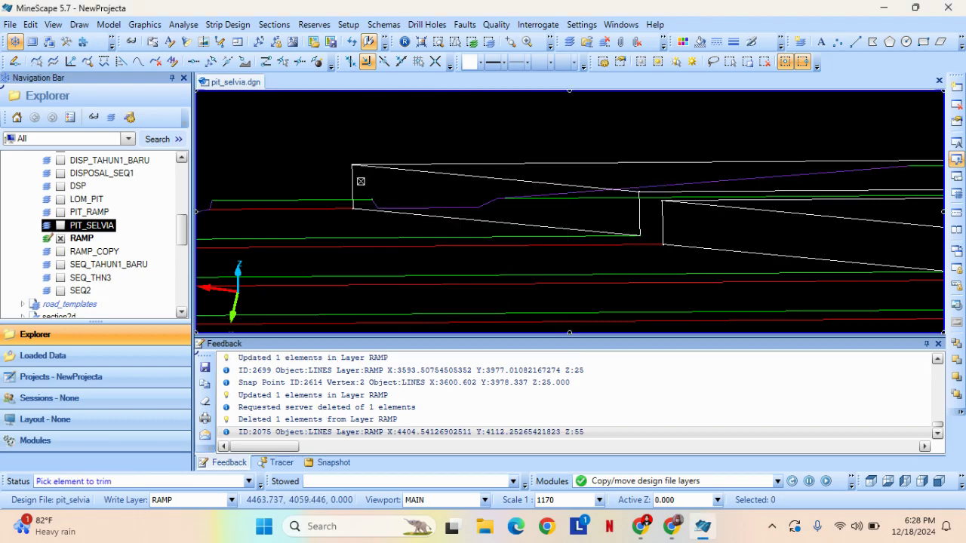
pyautogui.click(351, 173)
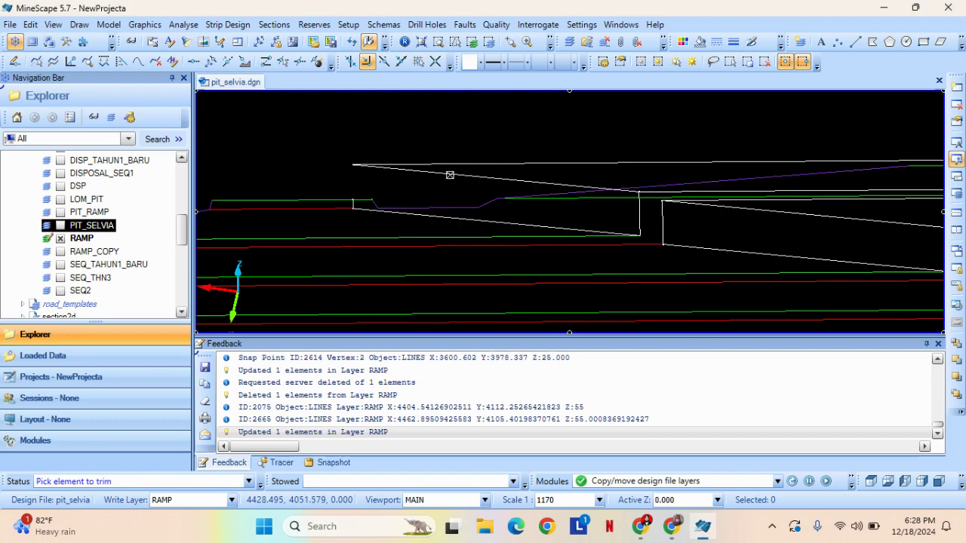
pyautogui.click(443, 167)
# Delete the long white Z 55 line lying entirely outside the purple outline above the ramp.
pyautogui.click(519, 161)
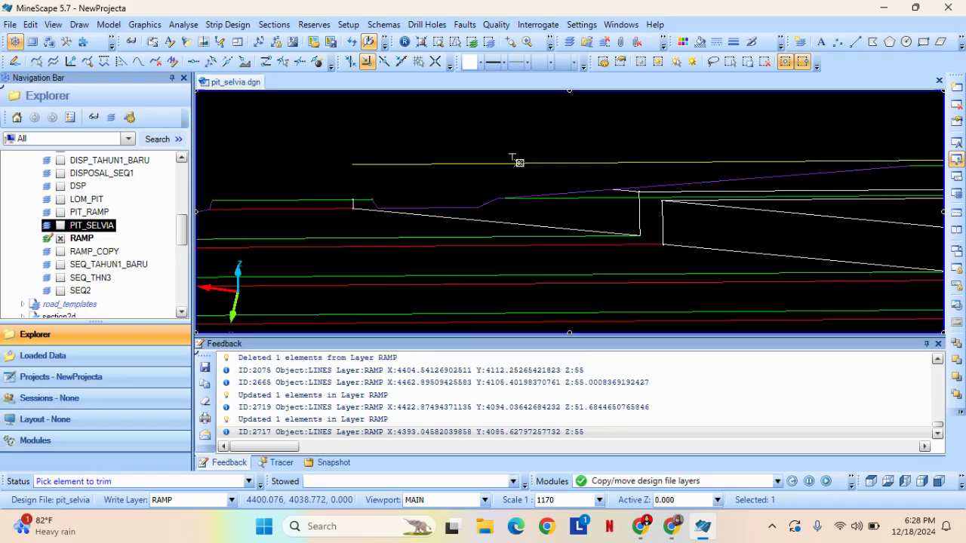
pyautogui.moveTo(405, 173); pyautogui.dragTo(467, 178, button='middle')
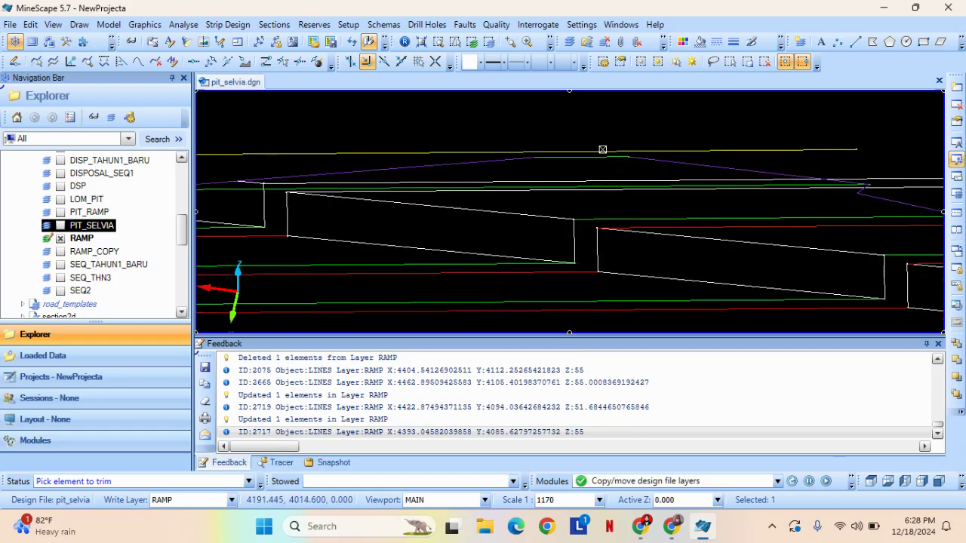
pyautogui.rightClick(553, 132)
pyautogui.rightClick(559, 134)
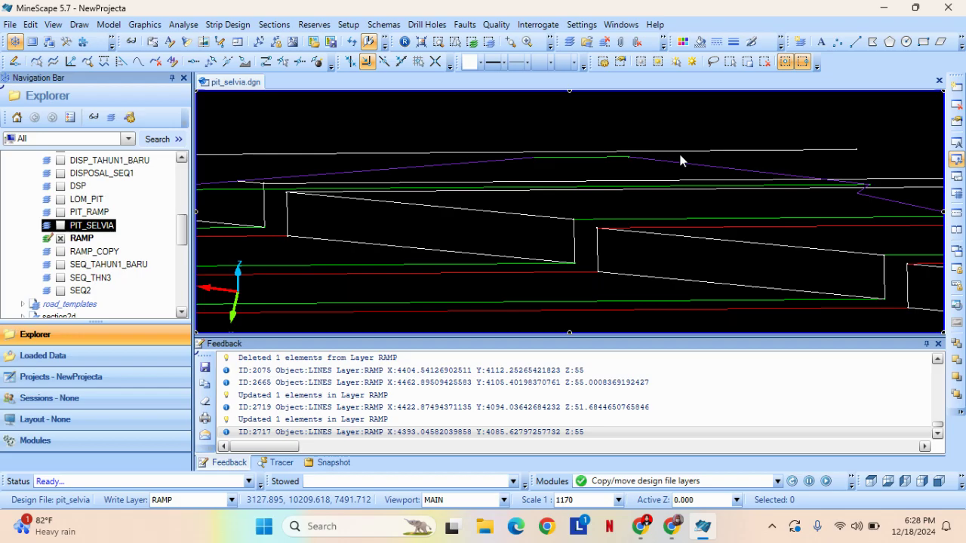
pyautogui.click(761, 145)
pyautogui.press('Delete')
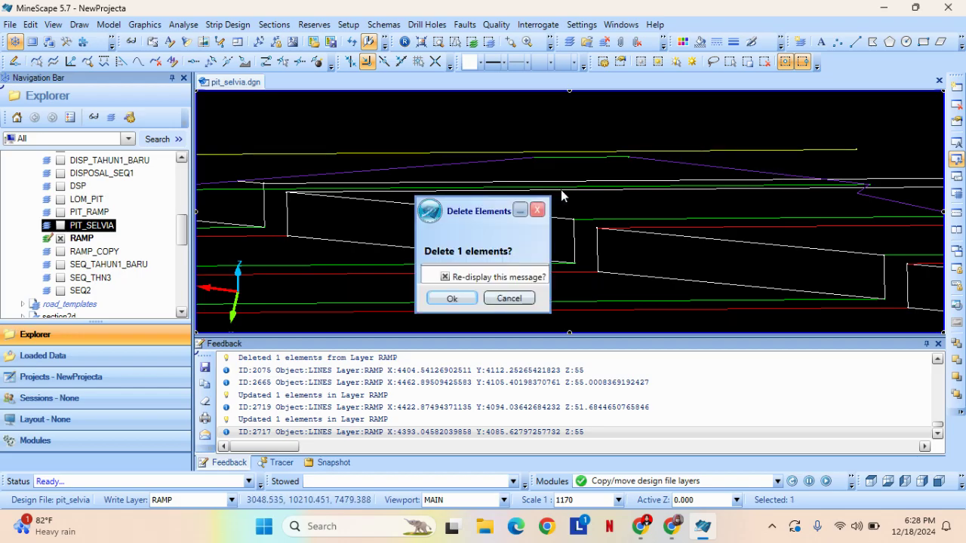
pyautogui.click(465, 302)
# Trim the overhanging ends of the two white Z 45 lines to the purple outline, declining the boundary Z values.
pyautogui.moveTo(750, 212); pyautogui.dragTo(398, 135, button='middle')
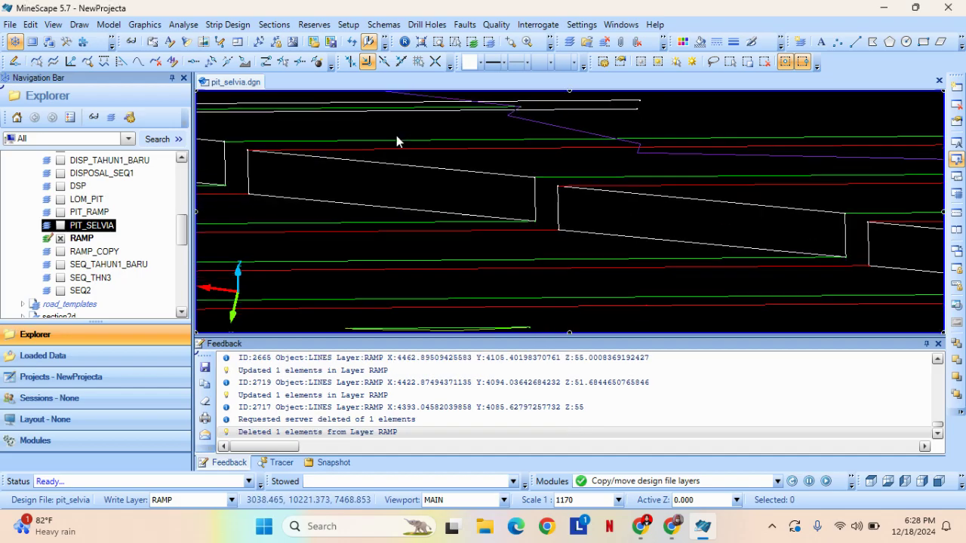
pyautogui.moveTo(601, 111); pyautogui.dragTo(530, 196, button='middle')
pyautogui.rightClick(598, 147)
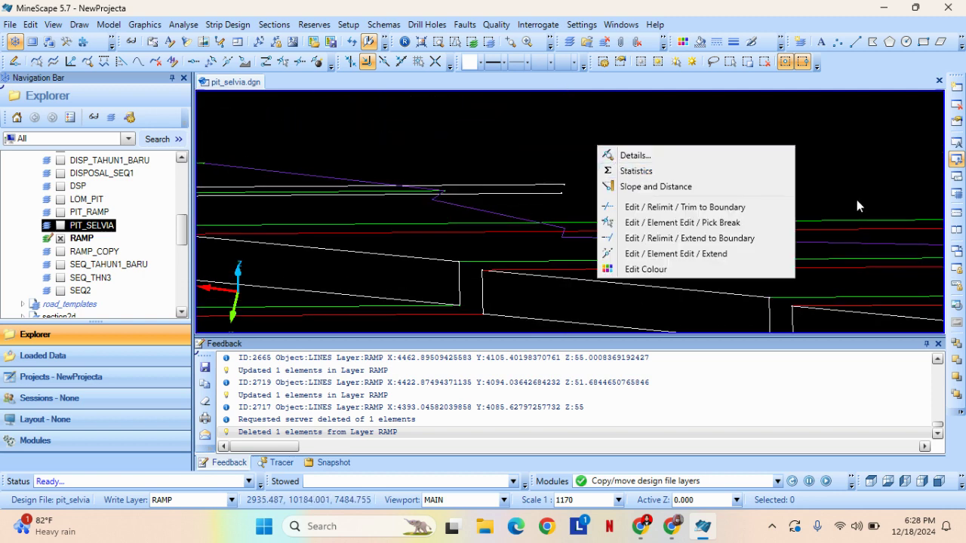
pyautogui.click(713, 209)
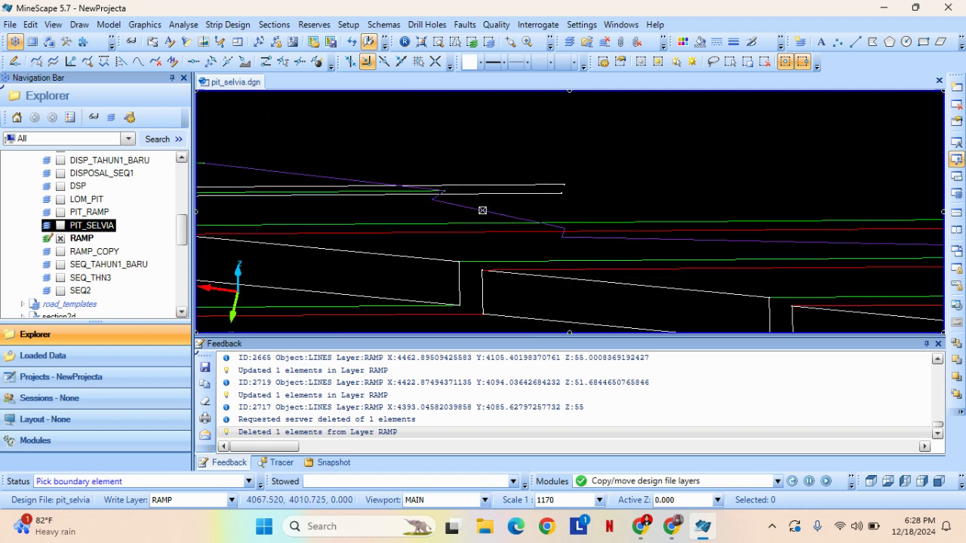
pyautogui.click(482, 210)
pyautogui.click(538, 304)
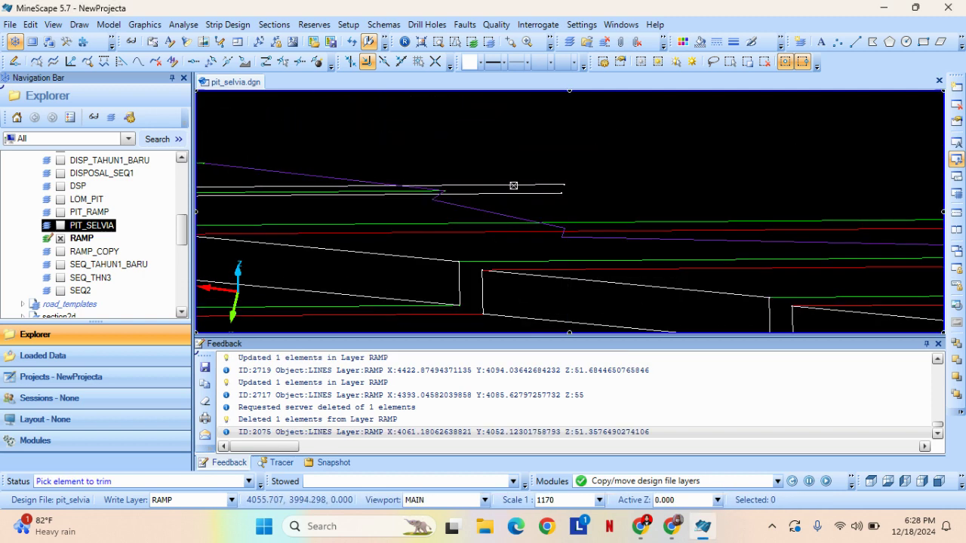
pyautogui.click(514, 185)
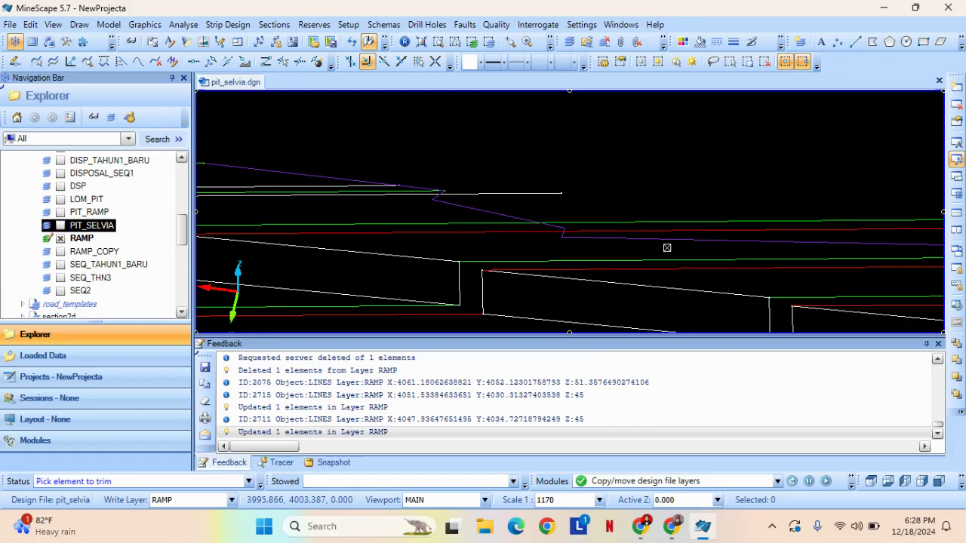
# Trim the red and green Z 35 lines and the green Z 25 line near the pit corner to the purple outline.
pyautogui.scroll(-5, 667, 247)
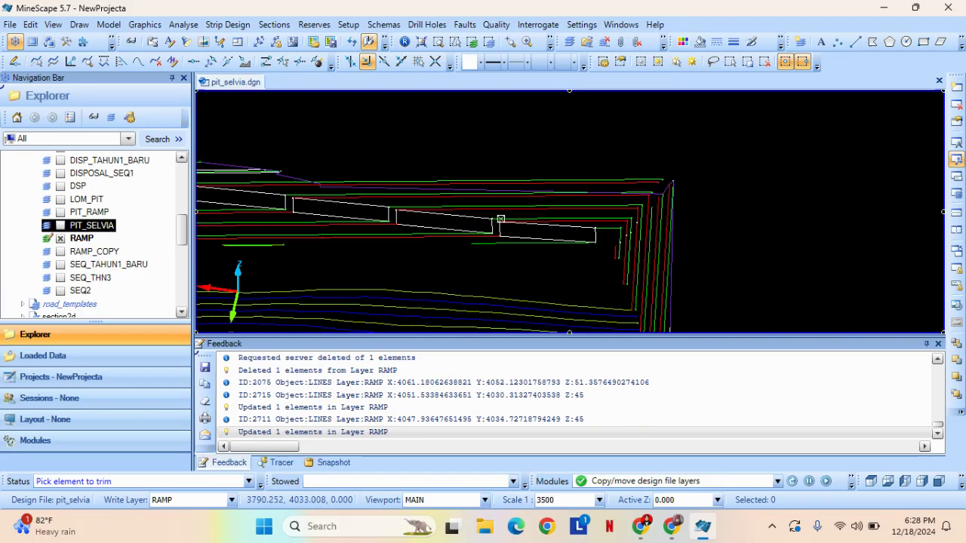
pyautogui.scroll(5, 643, 208)
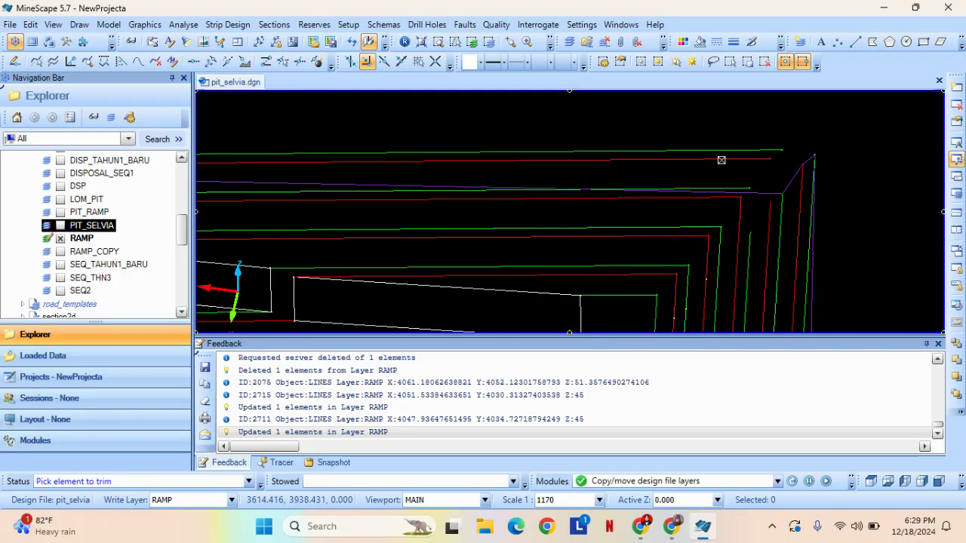
pyautogui.click(721, 159)
pyautogui.click(718, 151)
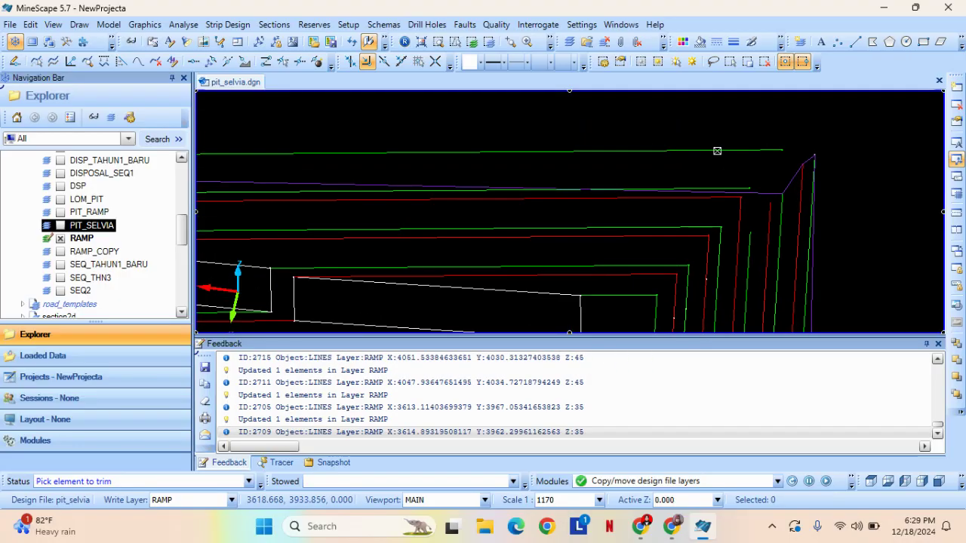
pyautogui.click(744, 187)
pyautogui.moveTo(556, 242); pyautogui.dragTo(804, 201, button='middle')
pyautogui.scroll(-3, 574, 185)
pyautogui.moveTo(598, 216); pyautogui.dragTo(464, 192, button='middle')
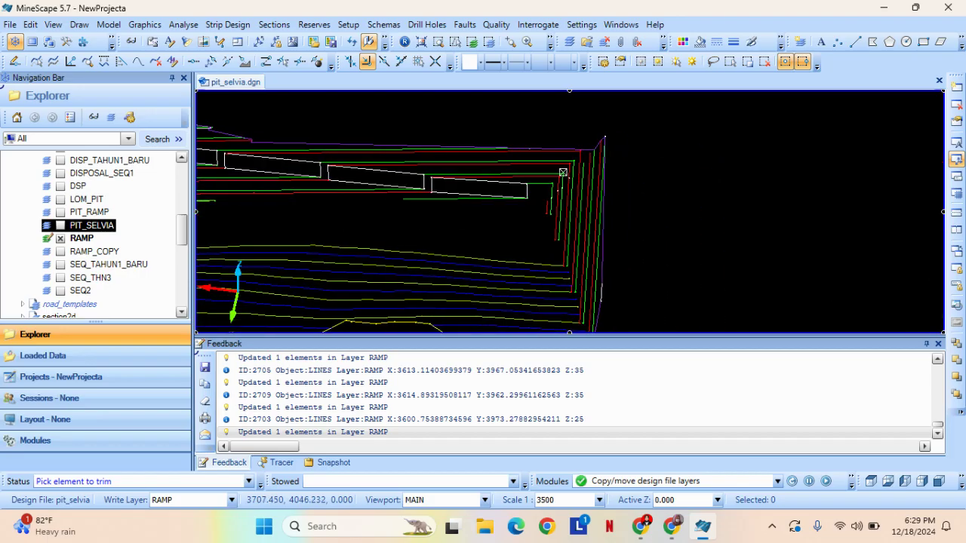
pyautogui.scroll(3, 578, 162)
pyautogui.moveTo(582, 156); pyautogui.dragTo(478, 188, button='middle')
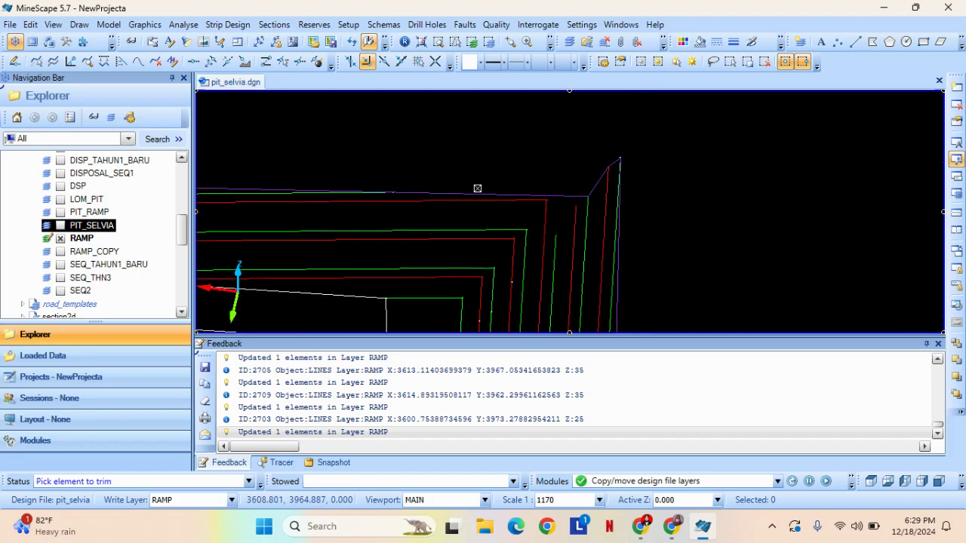
pyautogui.click(554, 241)
pyautogui.click(552, 241)
pyautogui.rightClick(560, 232)
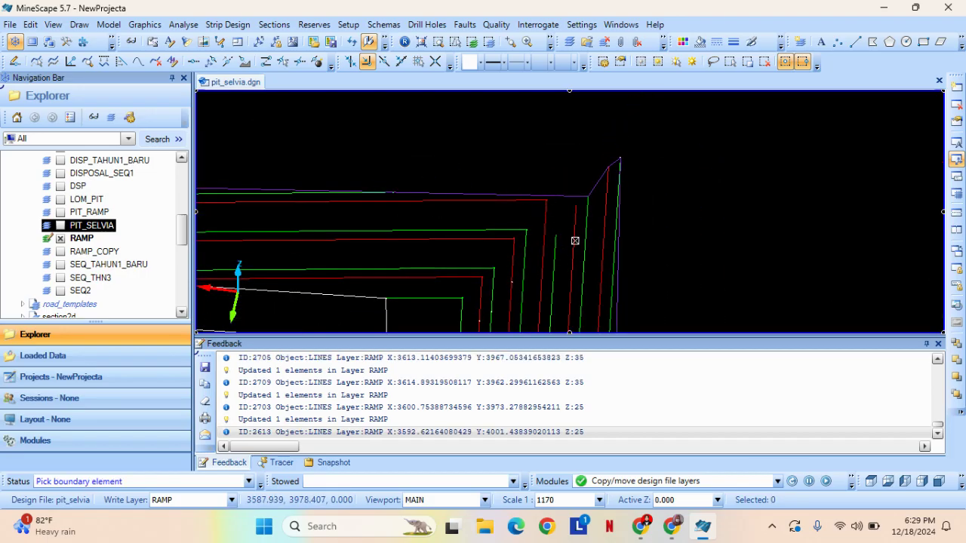
pyautogui.rightClick(576, 240)
# Extend the adjacent wall's open green Z 25 and red Z 35 lines to the purple outline, declining the boundary Z values.
pyautogui.rightClick(536, 163)
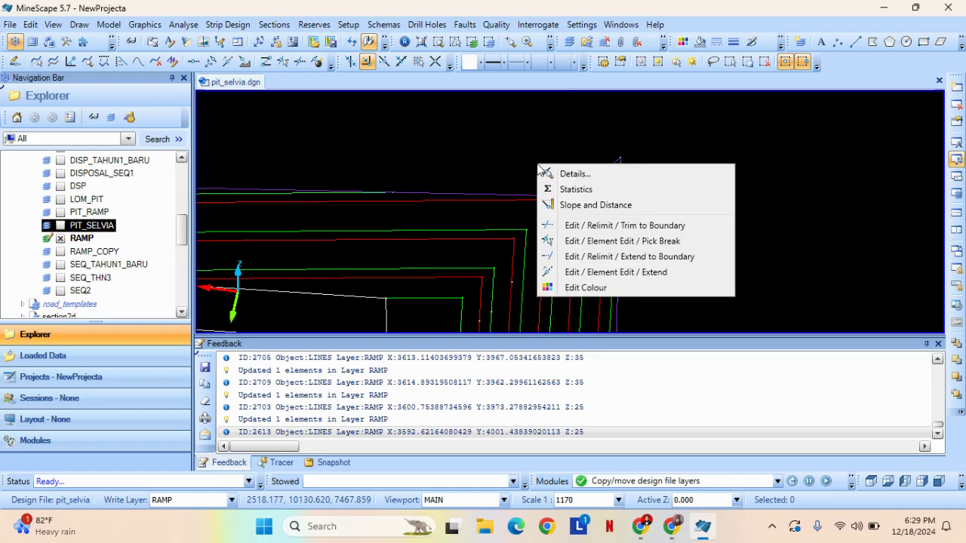
pyautogui.click(692, 256)
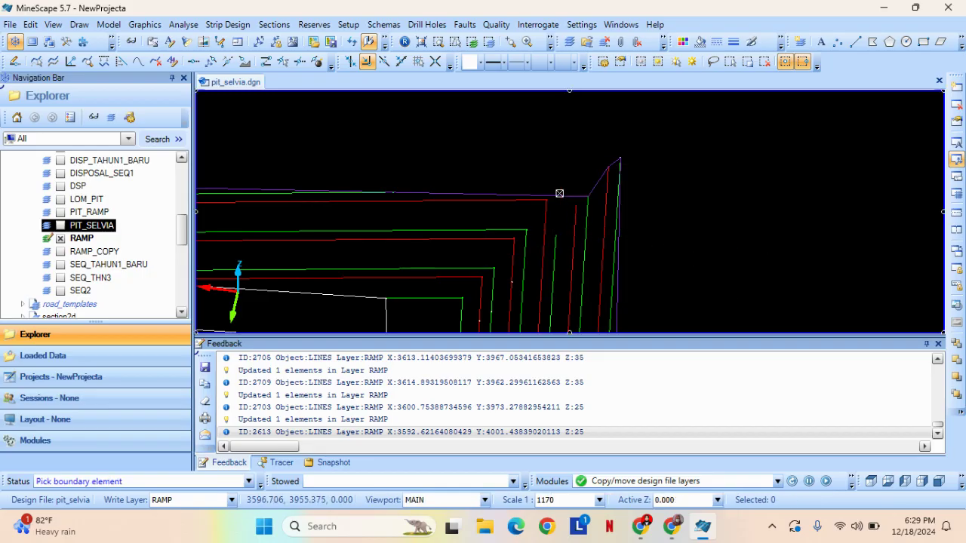
pyautogui.click(559, 197)
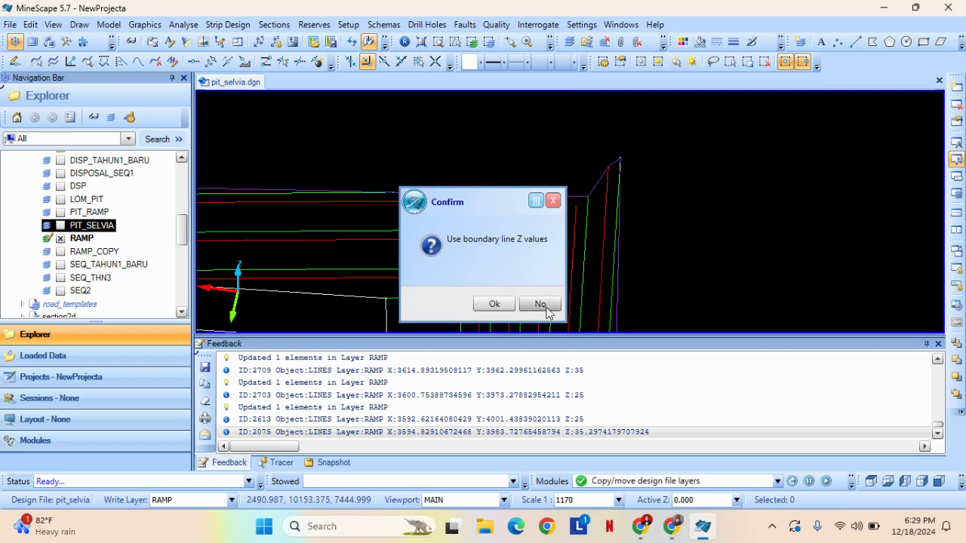
pyautogui.click(545, 304)
pyautogui.click(555, 246)
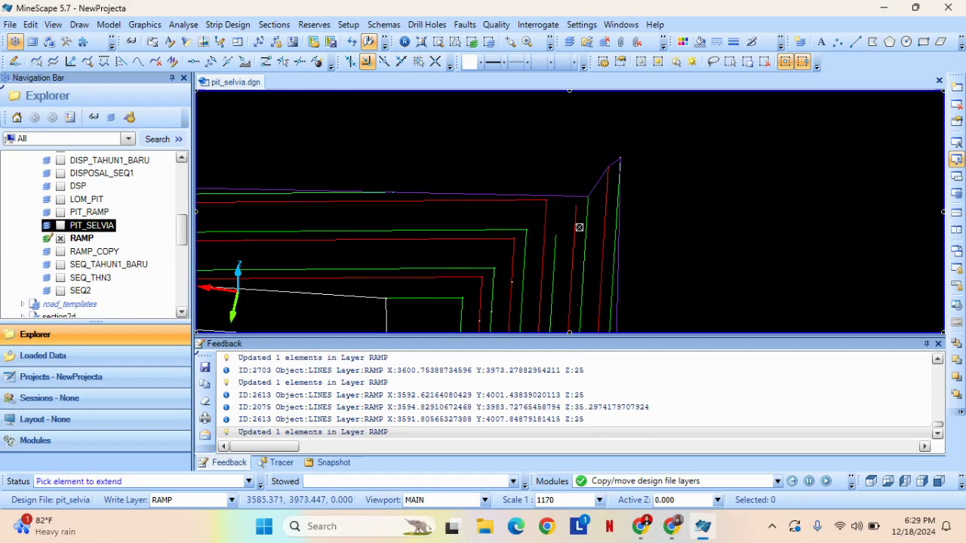
pyautogui.click(611, 228)
pyautogui.moveTo(559, 219); pyautogui.dragTo(844, 210, button='middle')
pyautogui.press('Escape')
# Delete the green line running between the two white Z 45 lines just below the purple outline.
pyautogui.scroll(-3, 355, 215)
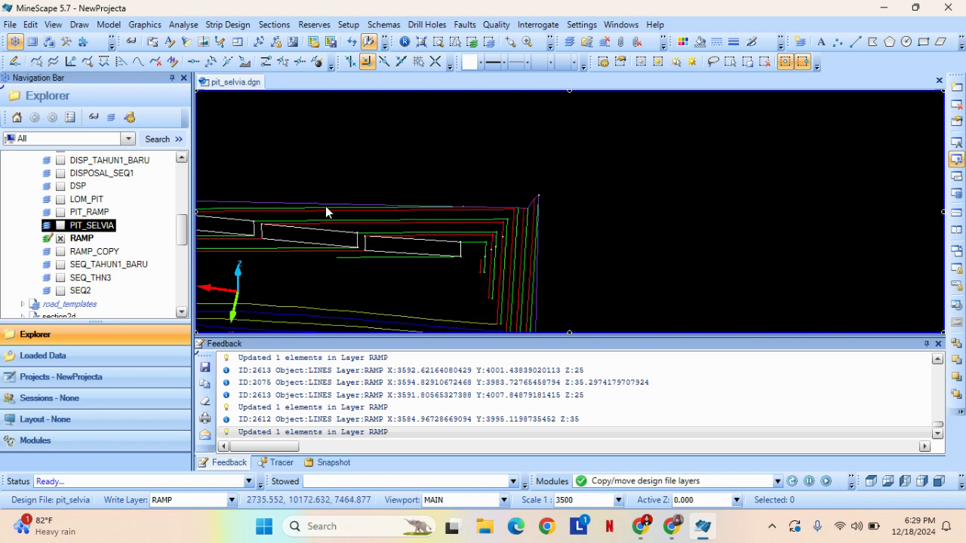
pyautogui.moveTo(325, 207); pyautogui.dragTo(681, 261, button='middle')
pyautogui.scroll(3, 483, 242)
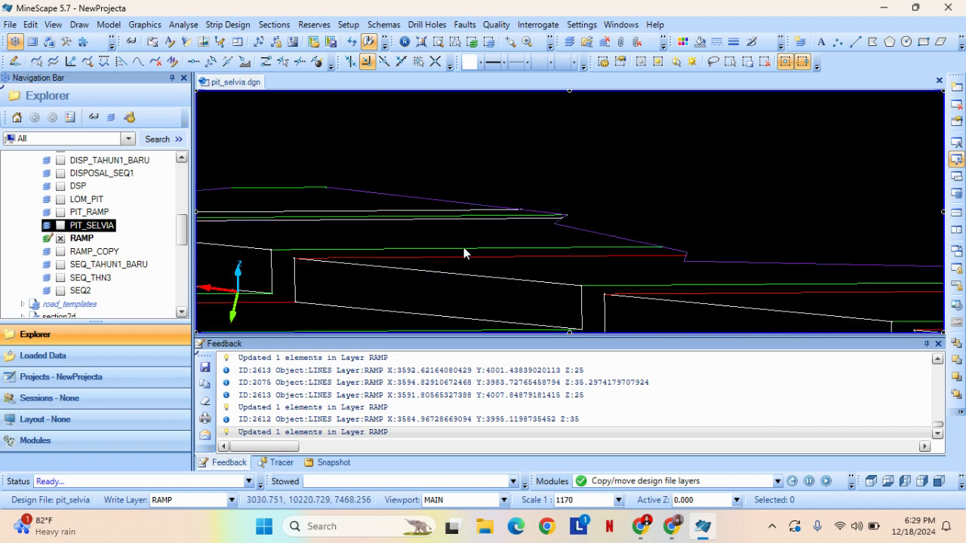
pyautogui.moveTo(326, 228); pyautogui.dragTo(507, 236, button='middle')
pyautogui.moveTo(345, 237); pyautogui.dragTo(611, 248, button='middle')
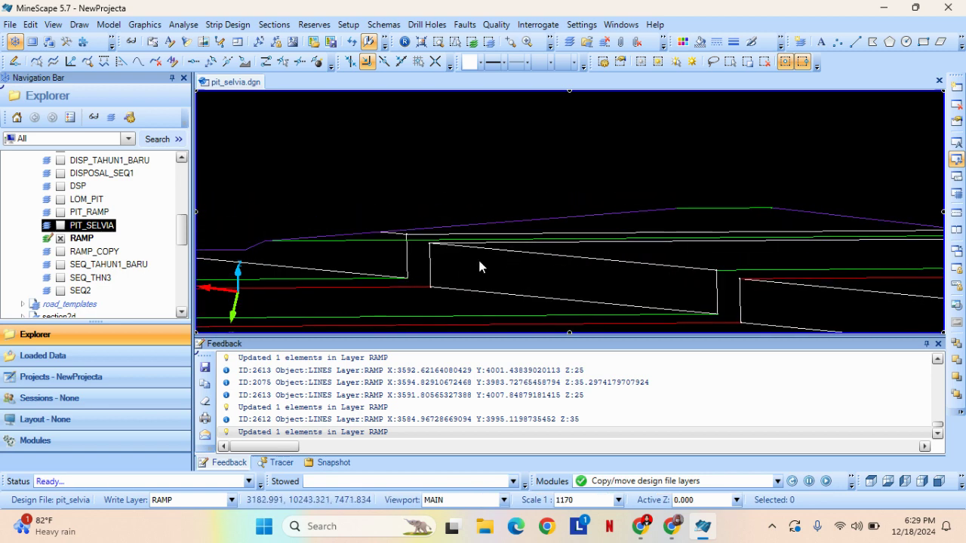
pyautogui.moveTo(383, 270)
pyautogui.mouseDown(button='middle')
pyautogui.moveTo(405, 222)
pyautogui.moveTo(563, 227)
pyautogui.mouseUp(button='middle')
pyautogui.moveTo(426, 244); pyautogui.dragTo(379, 232, button='middle')
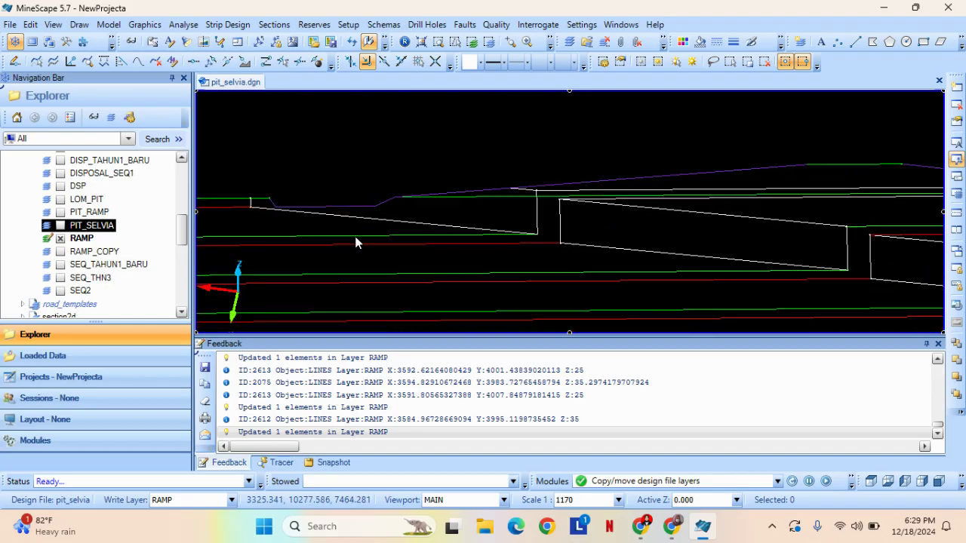
pyautogui.click(356, 236)
pyautogui.moveTo(615, 233); pyautogui.dragTo(484, 250, button='middle')
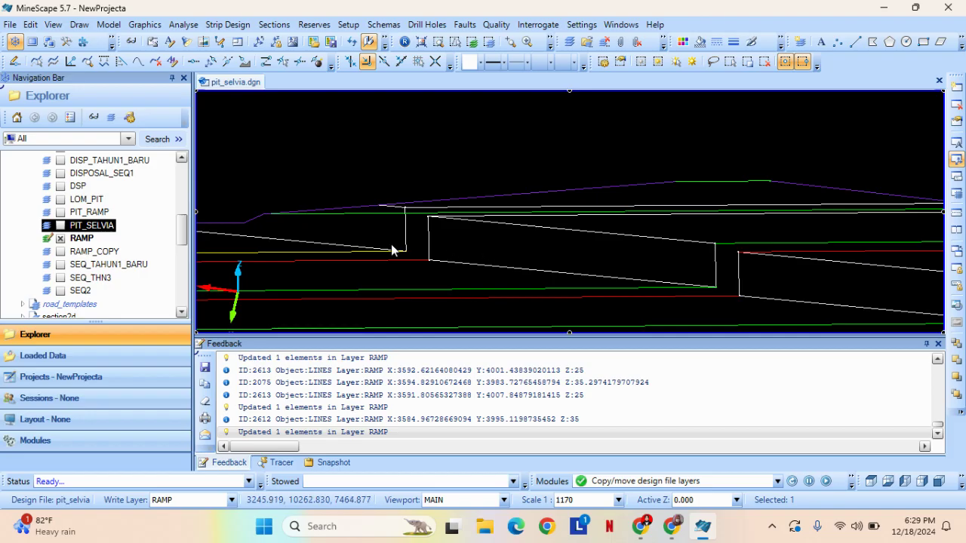
pyautogui.moveTo(379, 213)
pyautogui.mouseDown(button='middle')
pyautogui.moveTo(407, 237)
pyautogui.moveTo(455, 226)
pyautogui.moveTo(445, 241)
pyautogui.moveTo(455, 244)
pyautogui.mouseUp(button='middle')
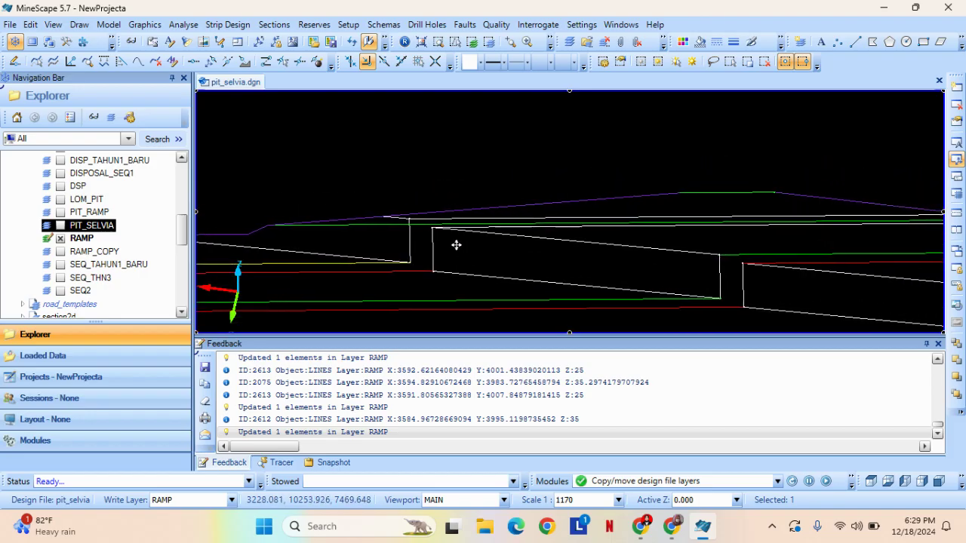
pyautogui.click(379, 222)
pyautogui.press('Delete')
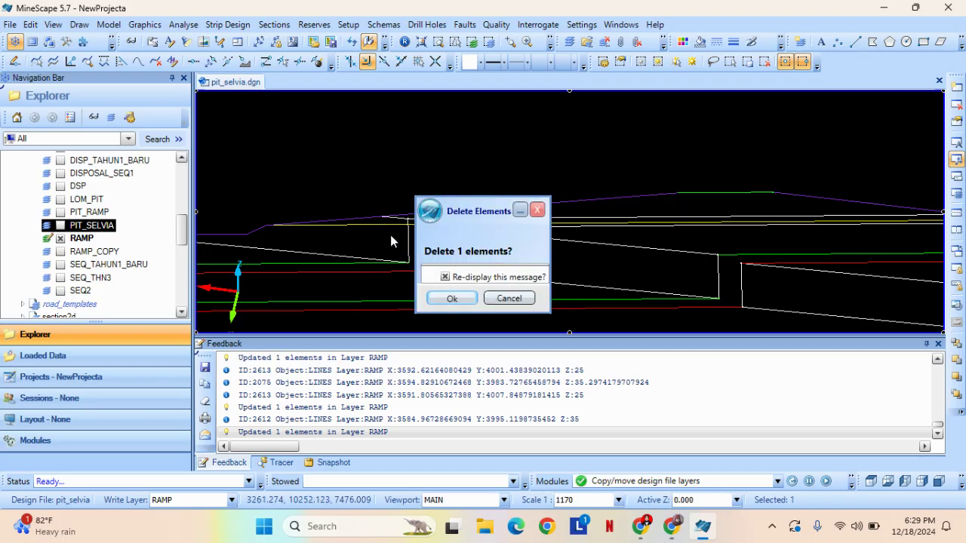
pyautogui.click(451, 300)
# Change the colour of the lower white Z 45 line, running from the ramp segment's top corner, to red.
pyautogui.moveTo(380, 266)
pyautogui.mouseDown(button='middle')
pyautogui.moveTo(591, 244)
pyautogui.moveTo(770, 252)
pyautogui.moveTo(462, 241)
pyautogui.mouseUp(button='middle')
pyautogui.scroll(1, 519, 240)
pyautogui.scroll(-1, 693, 240)
pyautogui.moveTo(679, 242); pyautogui.dragTo(364, 214, button='middle')
pyautogui.moveTo(716, 205)
pyautogui.mouseDown(button='middle')
pyautogui.moveTo(675, 224)
pyautogui.moveTo(730, 234)
pyautogui.moveTo(675, 235)
pyautogui.mouseUp(button='middle')
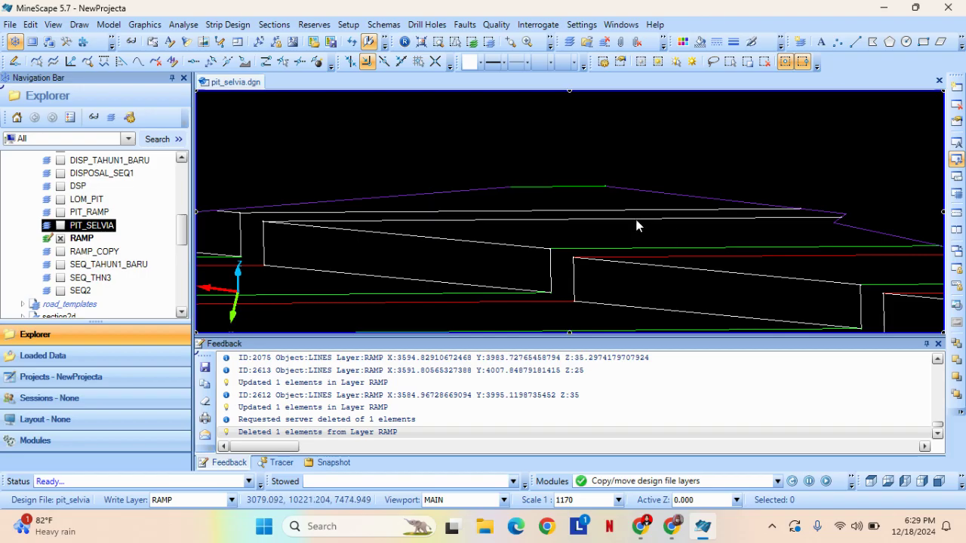
pyautogui.click(641, 218)
pyautogui.click(683, 43)
pyautogui.doubleClick(339, 189)
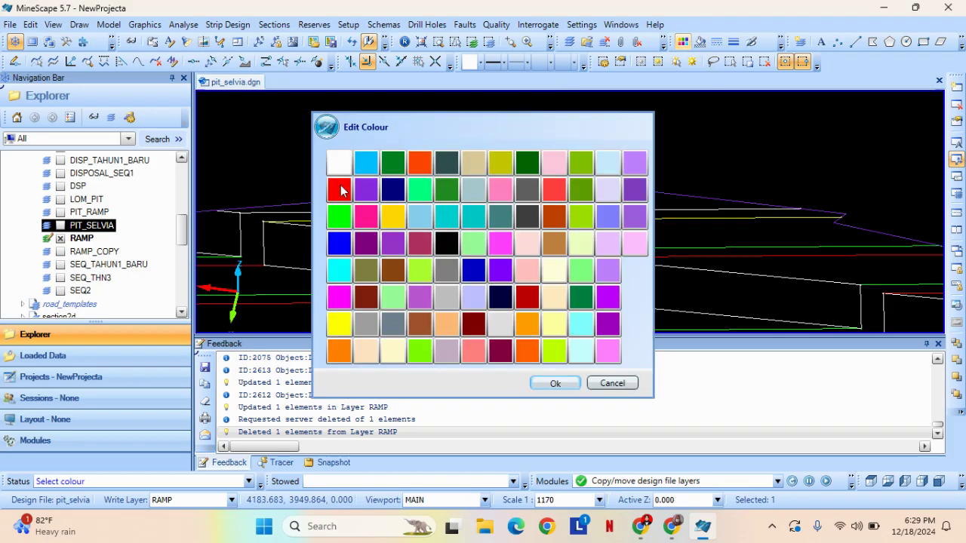
# Change the colour of the upper white bench line just below the purple outline to green.
pyautogui.click(573, 212)
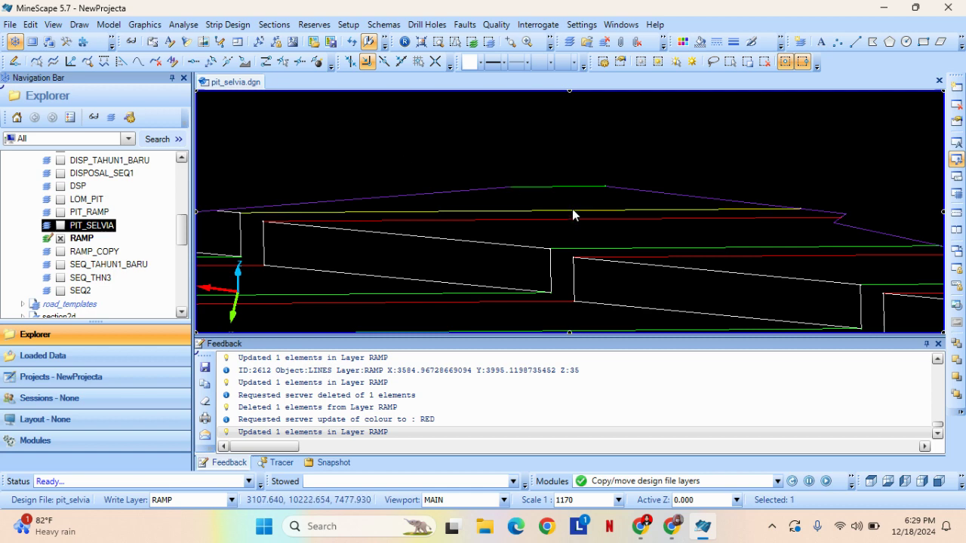
pyautogui.click(683, 43)
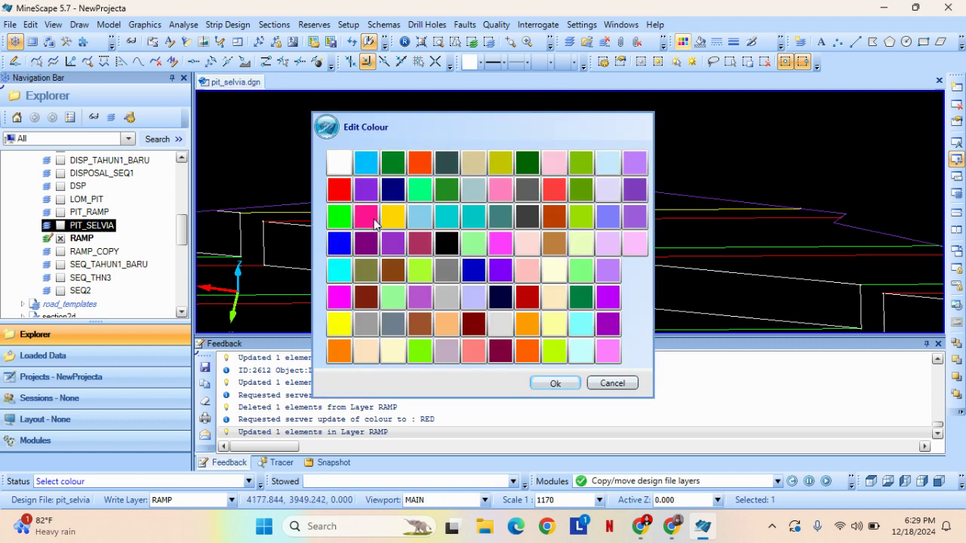
pyautogui.doubleClick(339, 216)
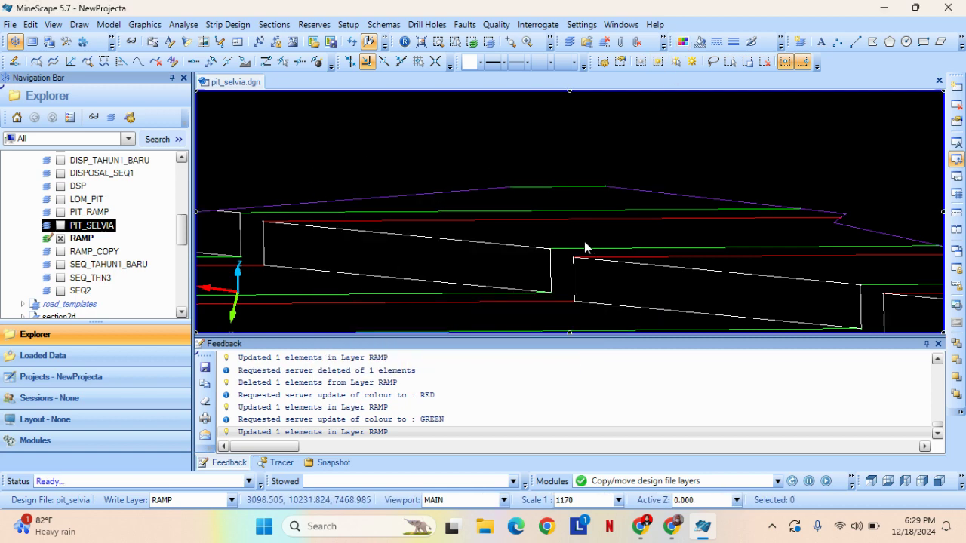
# Recolour all the white ramp edge and end lines, from the lowest segment up to the ramp entry at the purple outline, to deep pink.
pyautogui.scroll(-5, 671, 204)
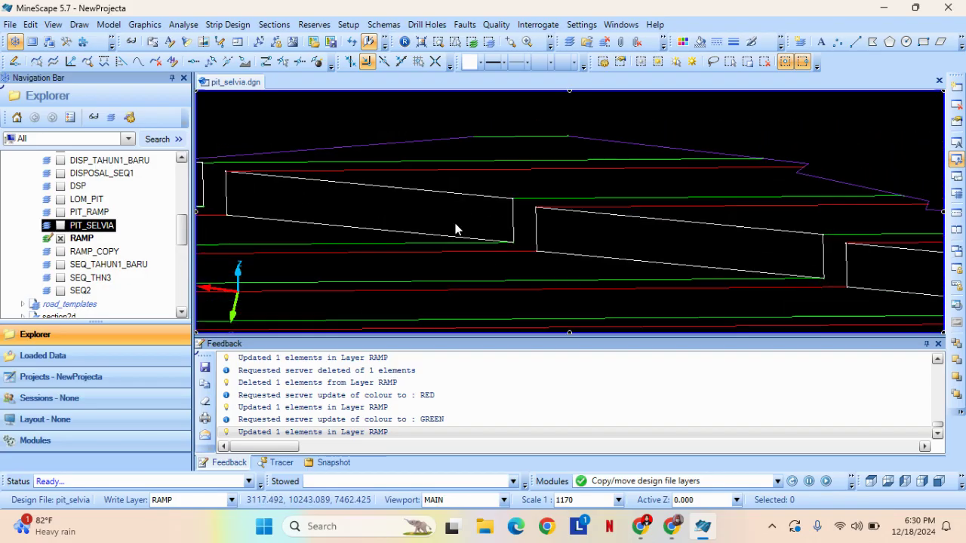
pyautogui.scroll(-5, 685, 255)
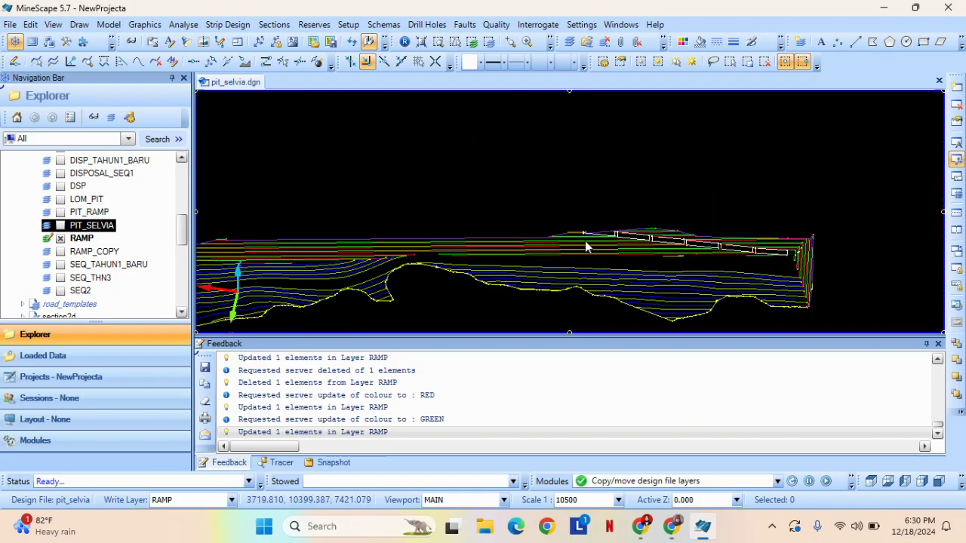
pyautogui.scroll(5, 773, 272)
pyautogui.moveTo(772, 266); pyautogui.dragTo(626, 229, button='middle')
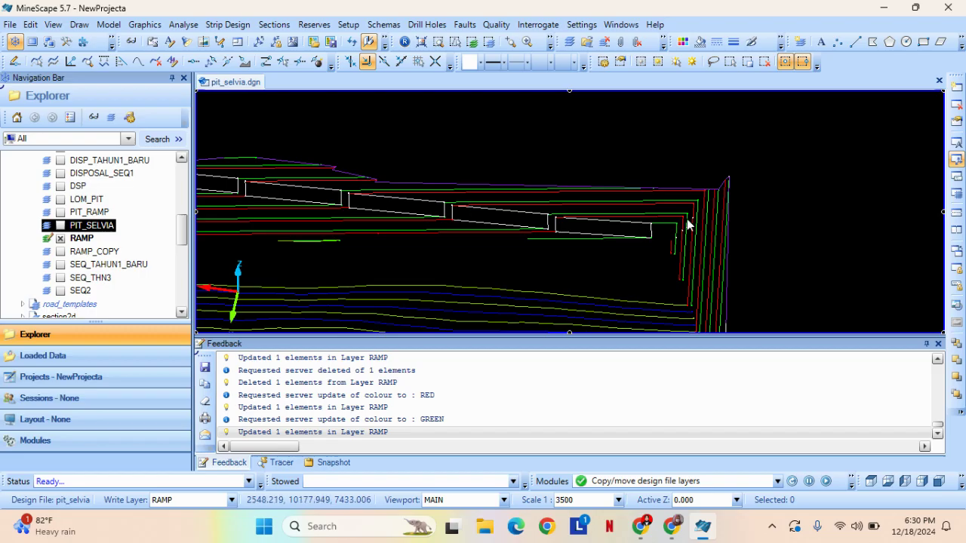
pyautogui.scroll(-5, 612, 308)
pyautogui.scroll(5, 594, 301)
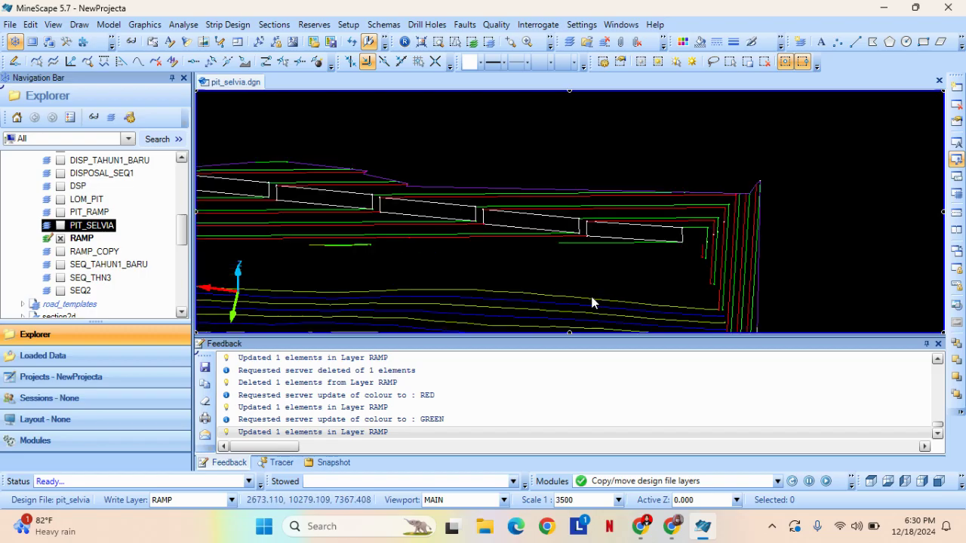
pyautogui.scroll(5, 640, 242)
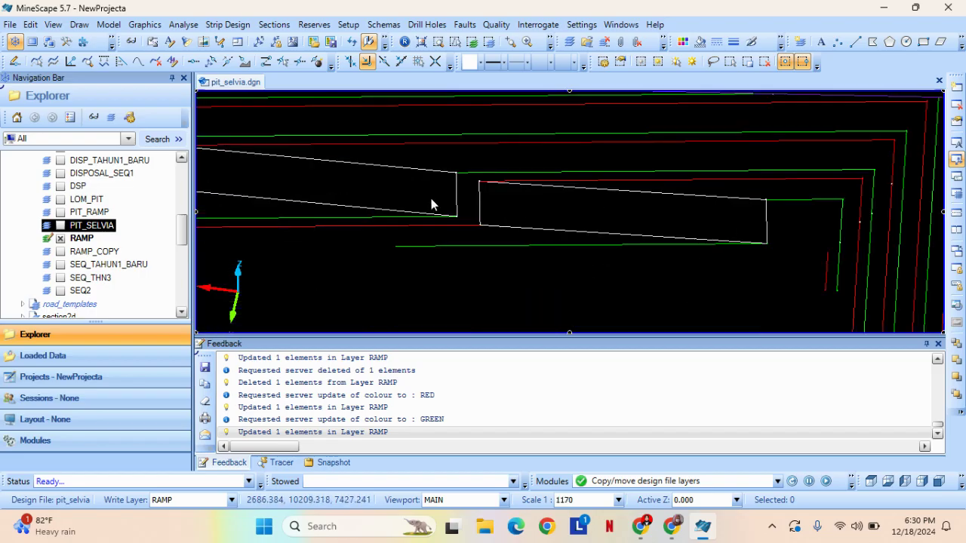
pyautogui.moveTo(431, 199); pyautogui.dragTo(481, 225, button='middle')
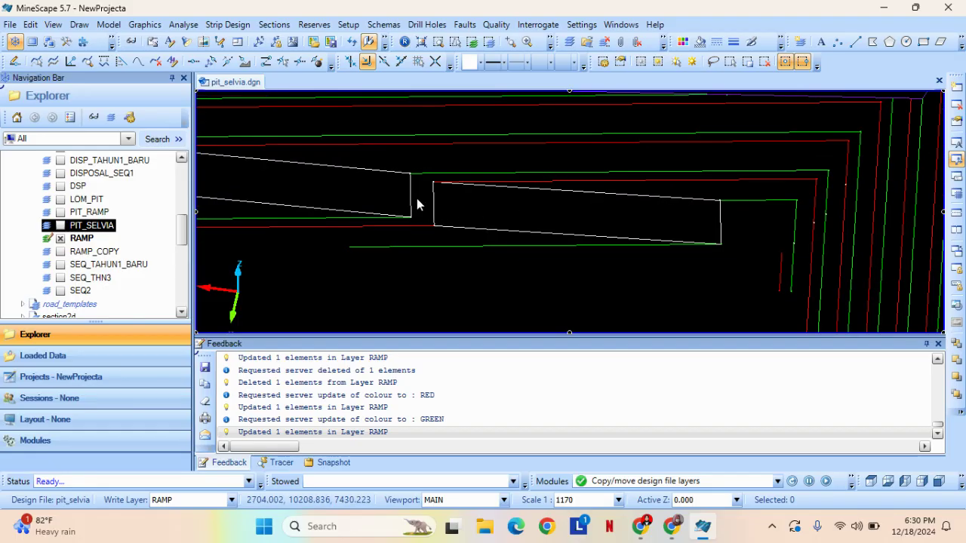
pyautogui.moveTo(409, 197); pyautogui.dragTo(445, 201)
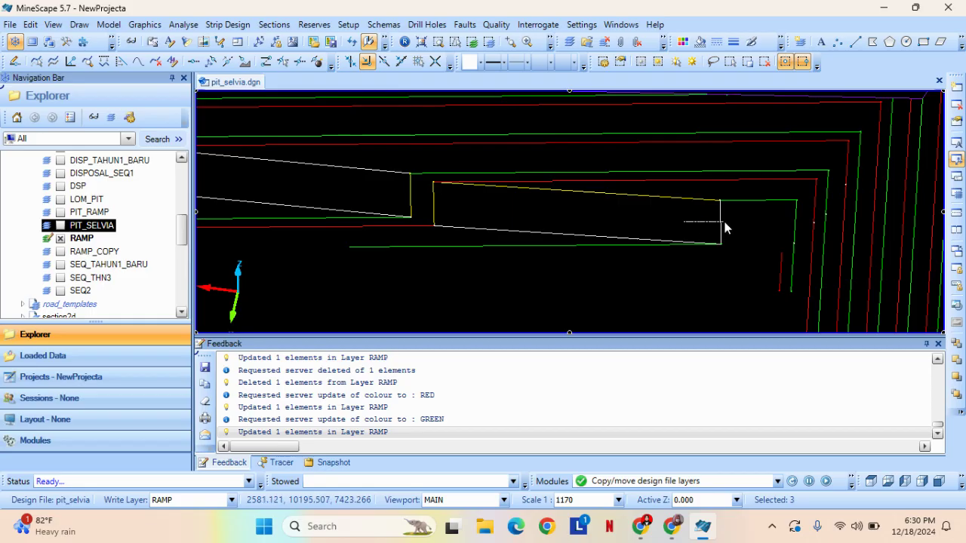
pyautogui.moveTo(723, 222); pyautogui.dragTo(725, 223)
pyautogui.moveTo(528, 231); pyautogui.dragTo(437, 233)
pyautogui.moveTo(361, 195); pyautogui.dragTo(743, 212, button='middle')
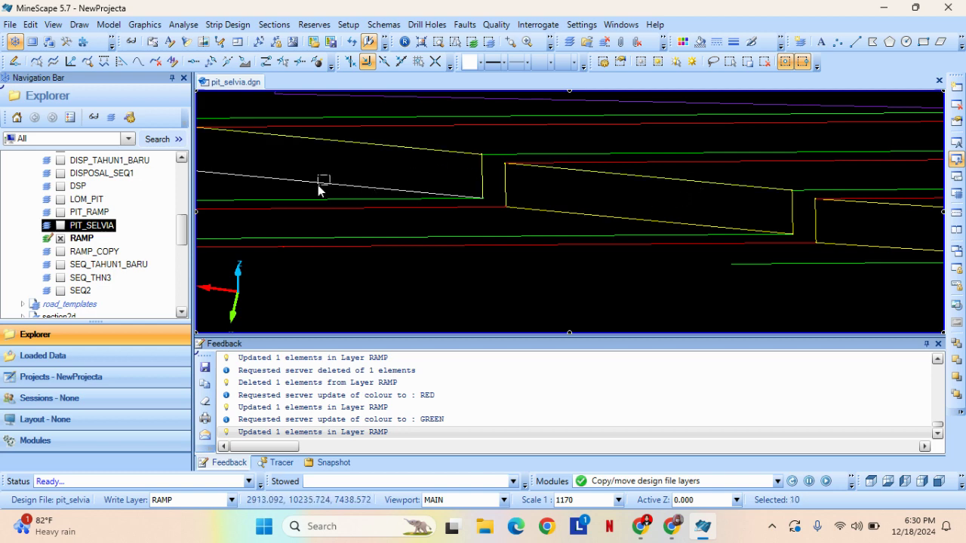
pyautogui.moveTo(300, 154); pyautogui.dragTo(804, 239, button='middle')
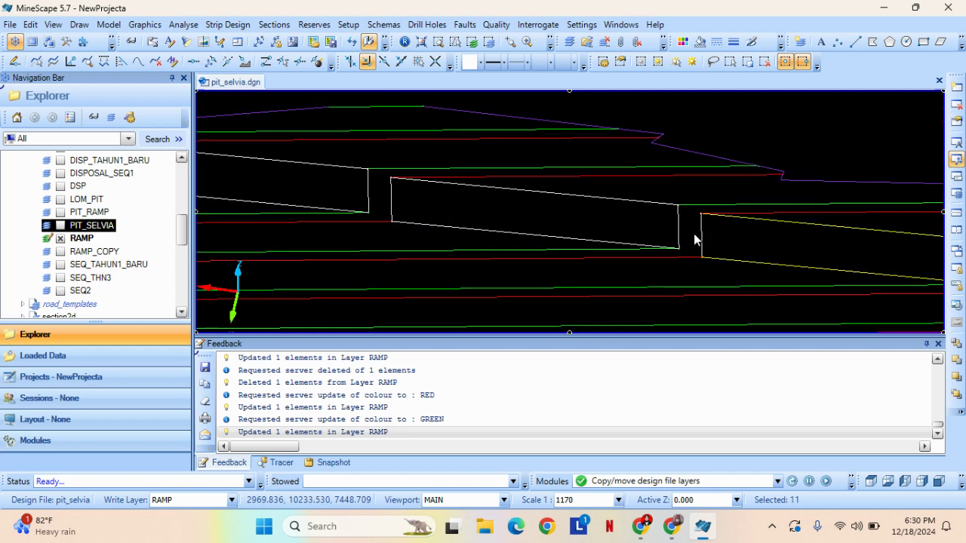
pyautogui.moveTo(693, 232); pyautogui.dragTo(732, 246)
pyautogui.moveTo(679, 216); pyautogui.dragTo(682, 223)
pyautogui.moveTo(349, 189); pyautogui.dragTo(558, 241, button='middle')
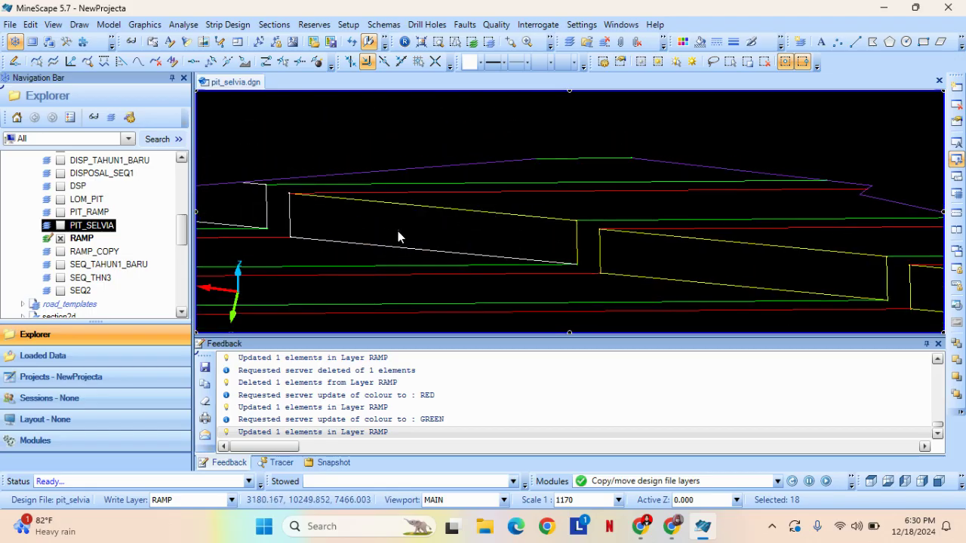
pyautogui.moveTo(333, 218); pyautogui.dragTo(427, 247, button='middle')
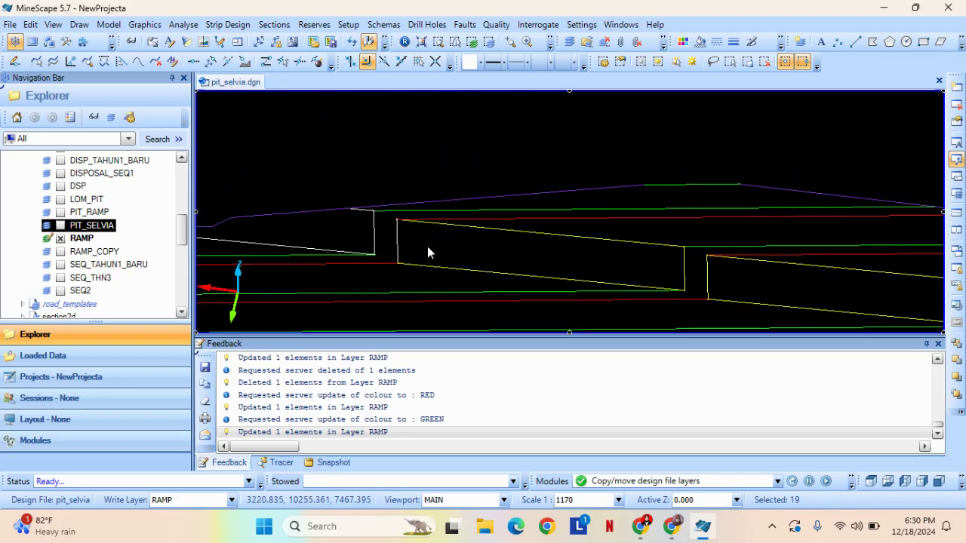
pyautogui.moveTo(365, 235); pyautogui.dragTo(386, 236)
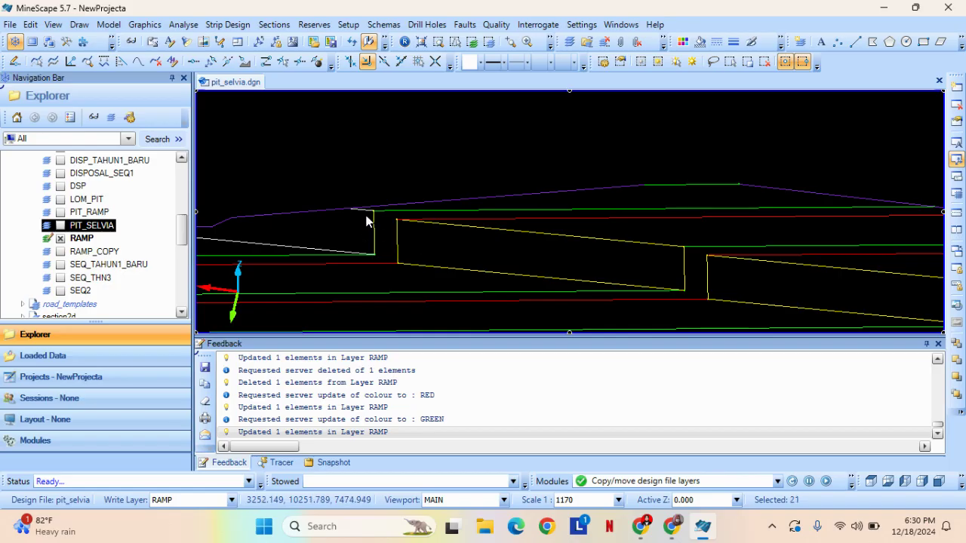
pyautogui.scroll(3, 366, 221)
pyautogui.scroll(-3, 518, 195)
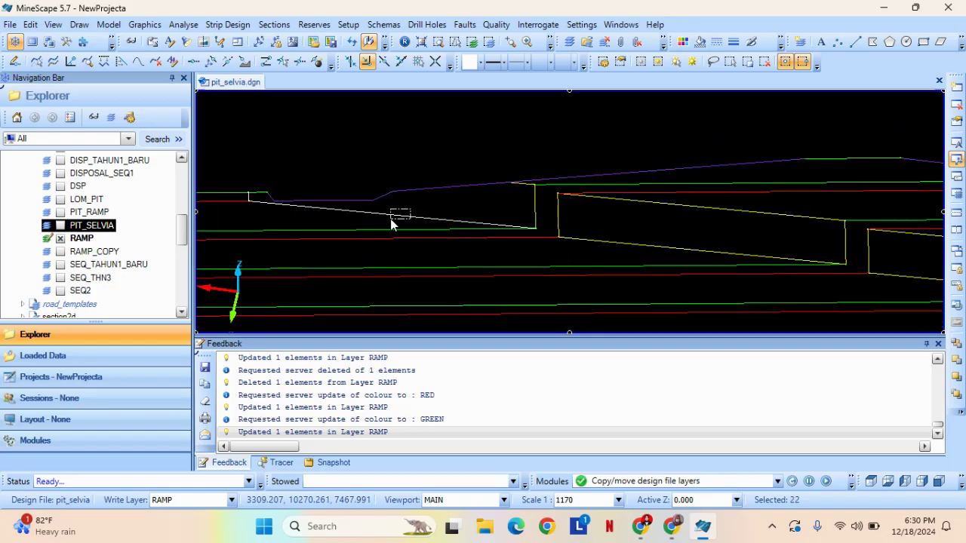
pyautogui.moveTo(410, 210); pyautogui.dragTo(392, 221)
pyautogui.scroll(3, 245, 209)
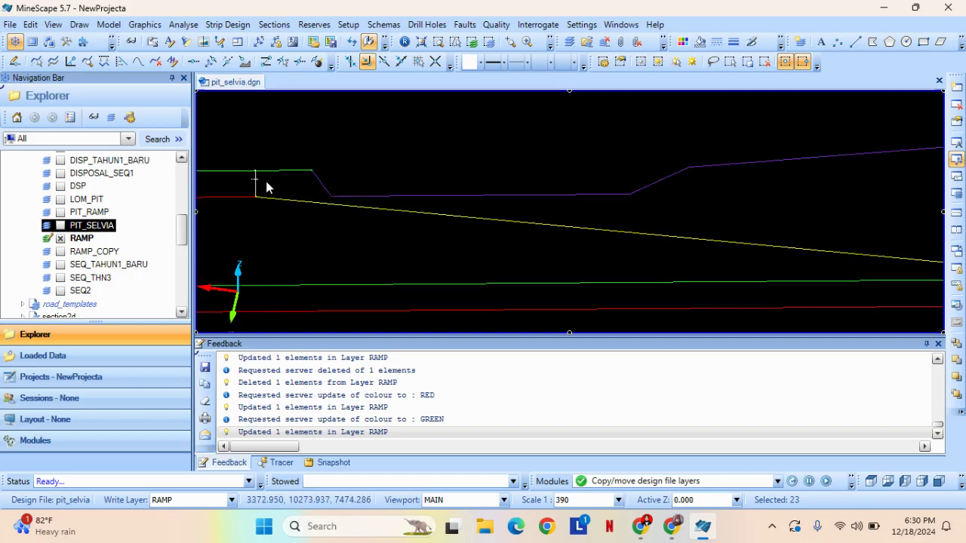
pyautogui.click(682, 42)
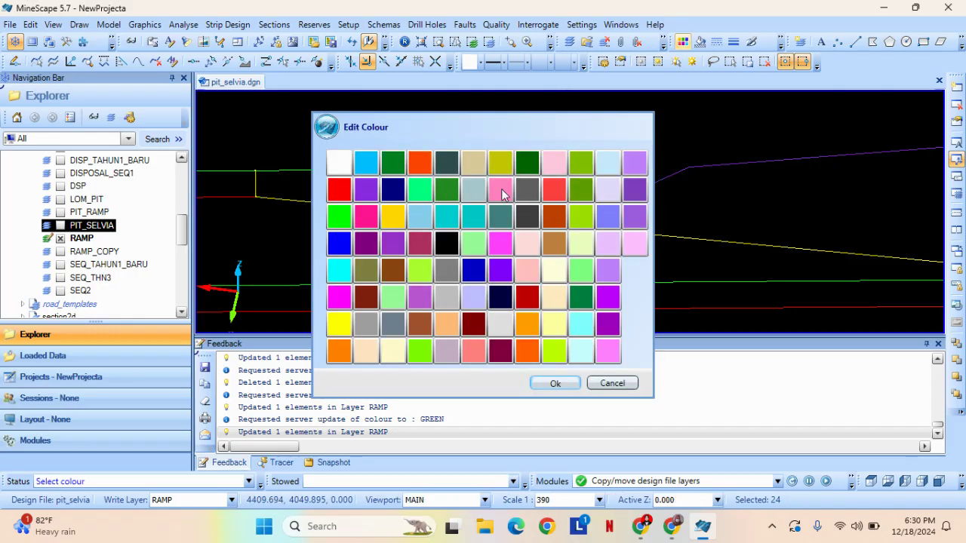
pyautogui.click(366, 215)
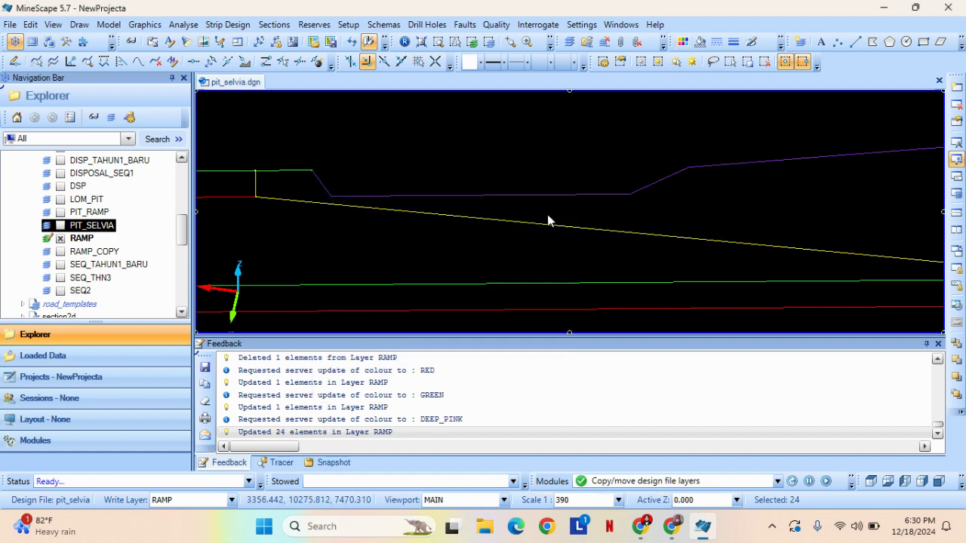
pyautogui.click(514, 254)
# Show the hidden elements of the pit design again.
pyautogui.scroll(-1, 613, 240)
pyautogui.scroll(-1, 730, 244)
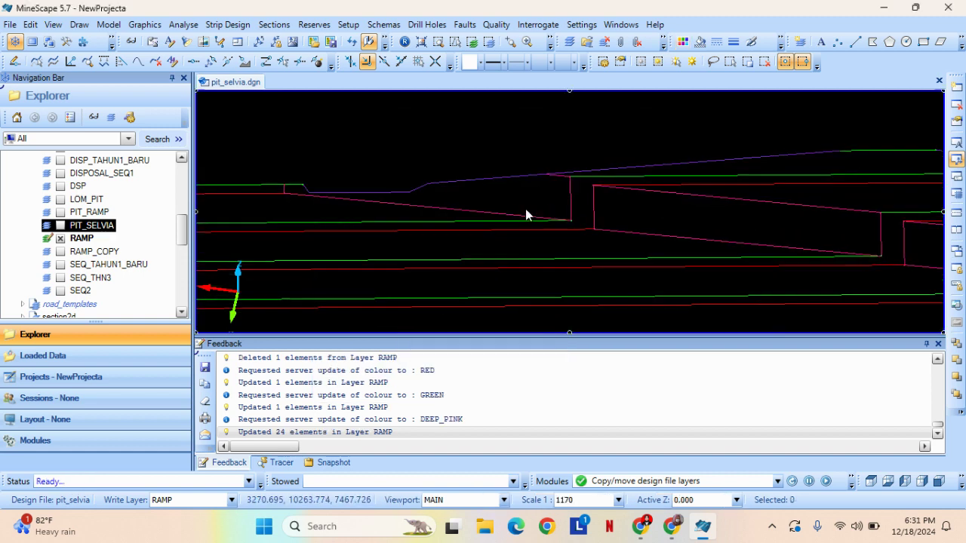
pyautogui.moveTo(730, 240); pyautogui.dragTo(696, 233, button='middle')
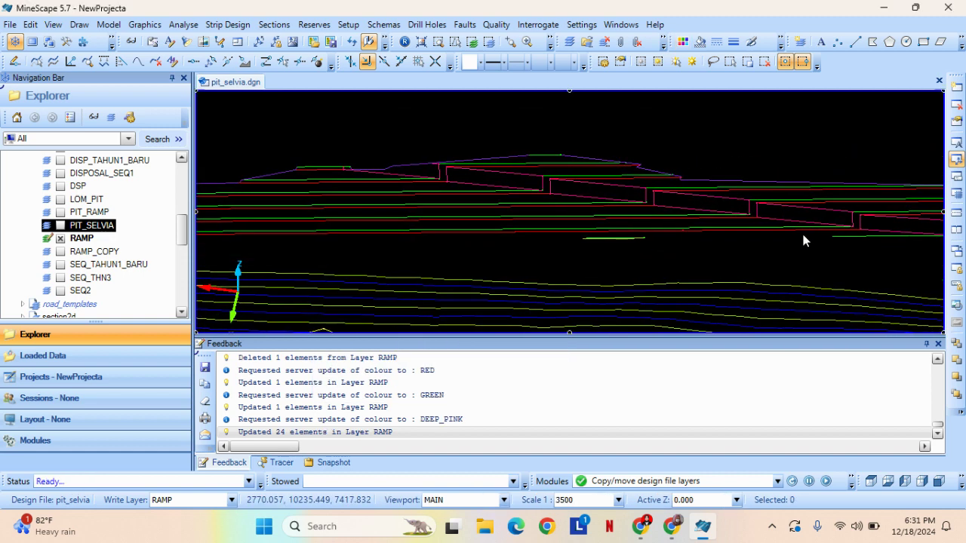
pyautogui.moveTo(802, 233); pyautogui.dragTo(638, 240, button='middle')
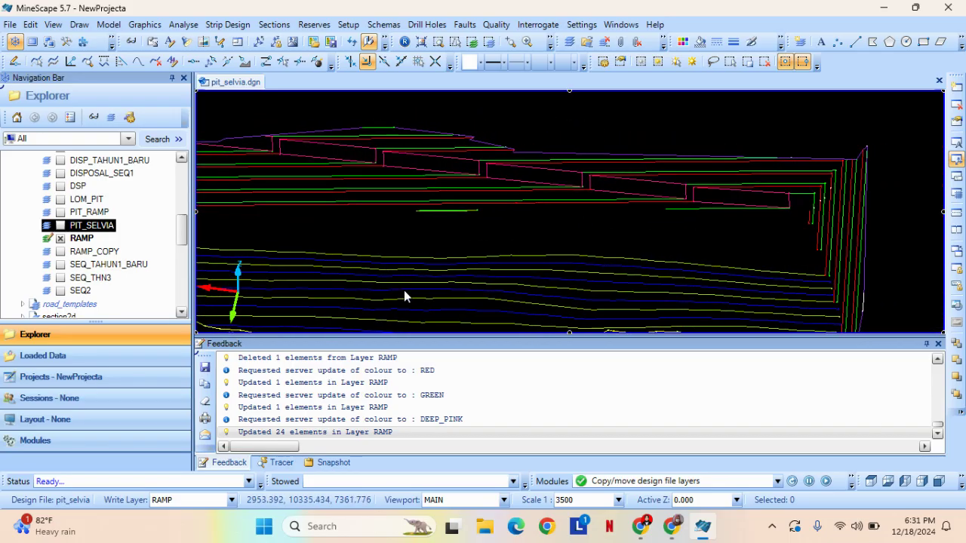
pyautogui.click(692, 63)
# Examine how the pink ramp and the red and green benches meet the lower pit contours along the wall and at the corner.
pyautogui.moveTo(668, 230); pyautogui.dragTo(635, 221, button='middle')
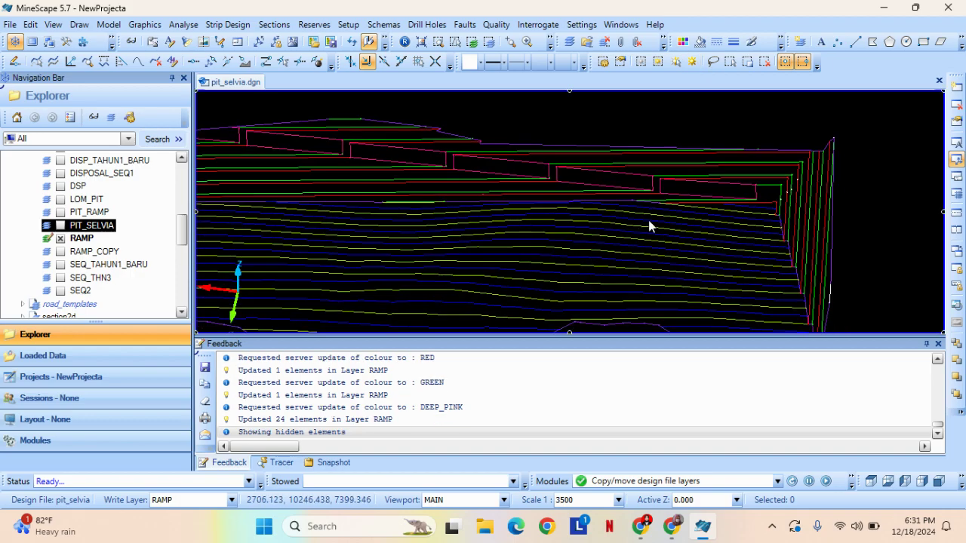
pyautogui.scroll(-1, 650, 221)
pyautogui.scroll(1, 691, 230)
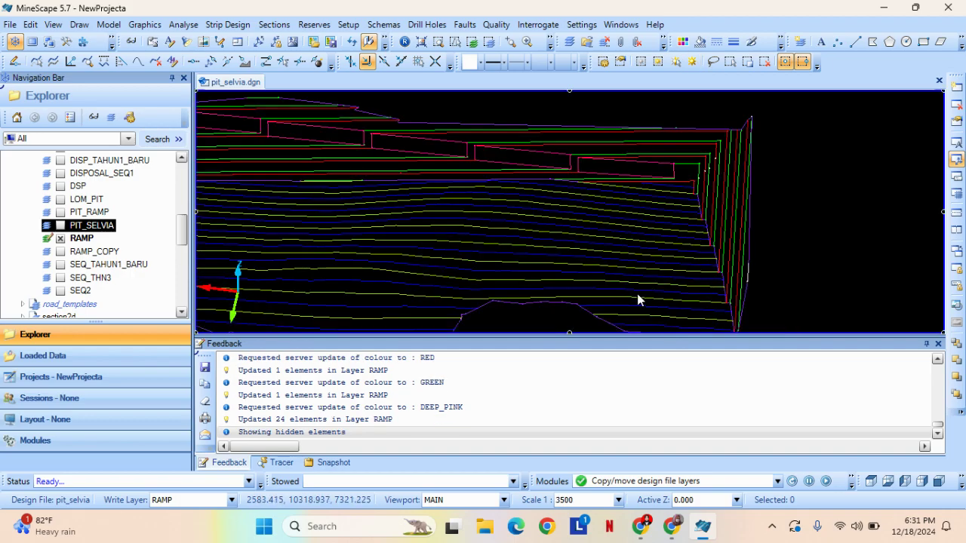
pyautogui.moveTo(637, 294); pyautogui.dragTo(629, 274, button='middle')
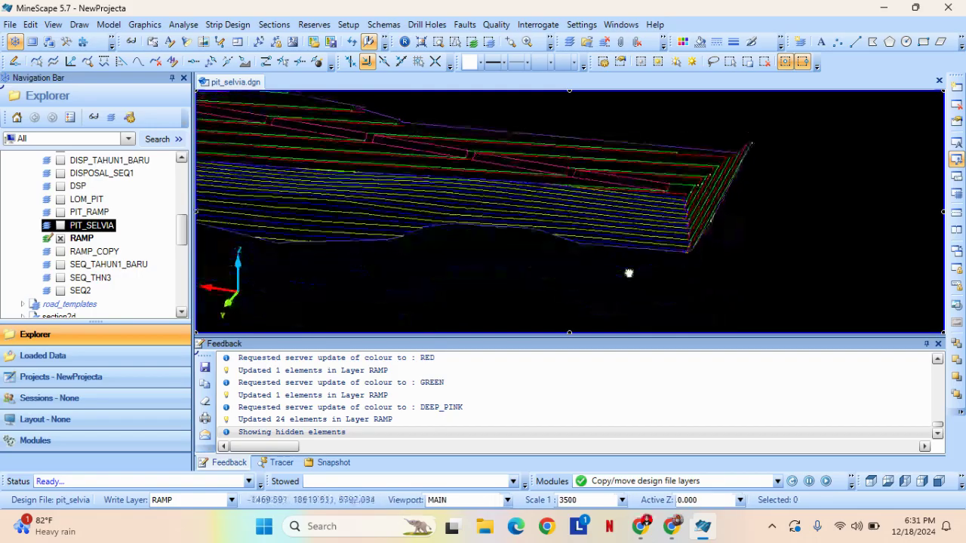
pyautogui.moveTo(465, 246); pyautogui.dragTo(705, 315, button='middle')
pyautogui.moveTo(815, 315)
pyautogui.mouseDown(button='middle')
pyautogui.moveTo(815, 304)
pyautogui.moveTo(830, 302)
pyautogui.moveTo(817, 317)
pyautogui.mouseUp(button='middle')
pyautogui.scroll(3, 816, 318)
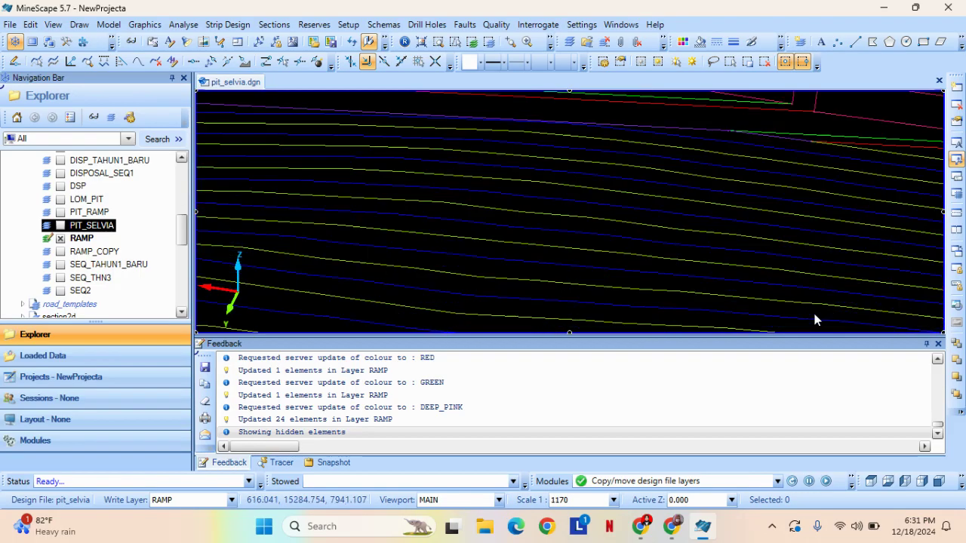
pyautogui.scroll(-3, 754, 203)
pyautogui.moveTo(735, 200); pyautogui.dragTo(590, 246, button='middle')
pyautogui.scroll(-3, 744, 233)
pyautogui.scroll(3, 624, 219)
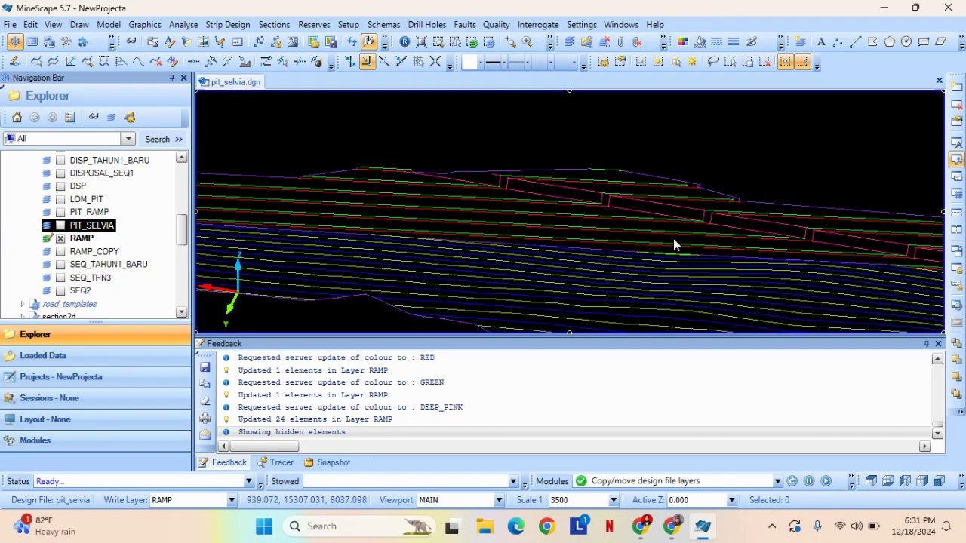
pyautogui.moveTo(732, 243); pyautogui.dragTo(566, 220, button='middle')
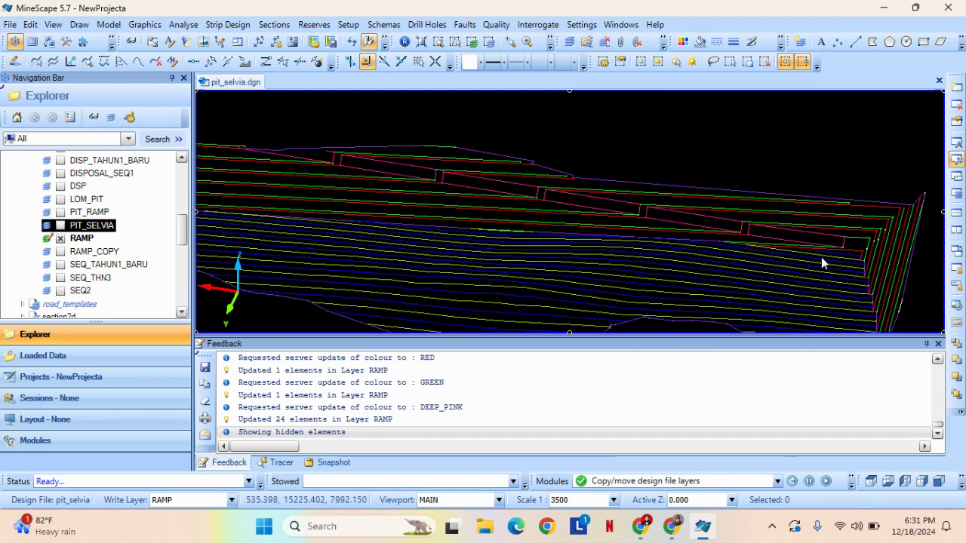